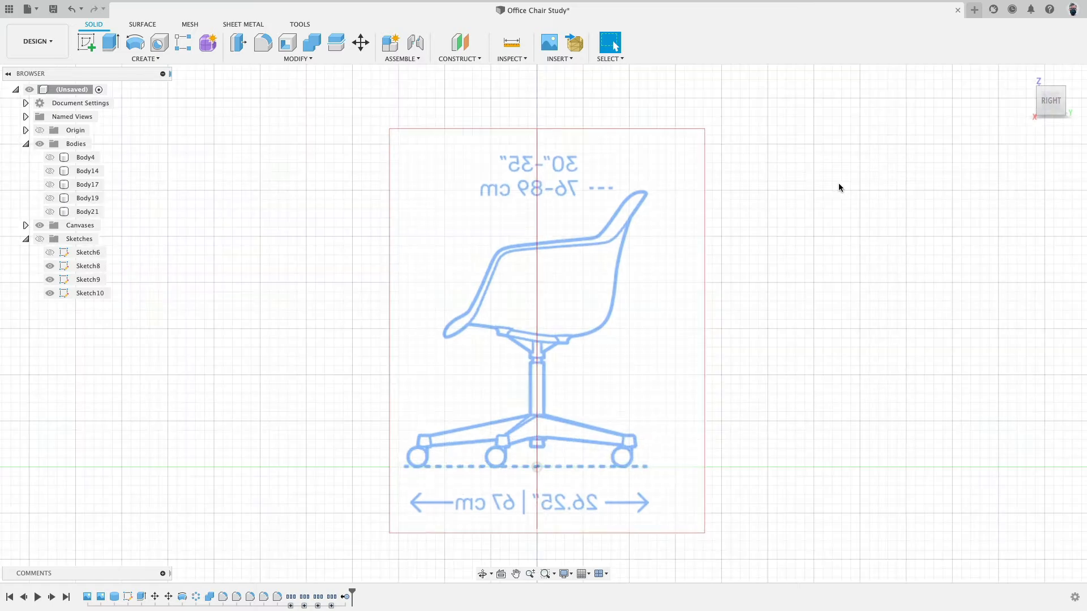
- Show the five-legged base body (Body4) and hide the reference canvases to view the base alone
{"action": "middle_click_drag", "start_coordinate": [729, 185], "coordinate": [788, 214], "text": "shift"}
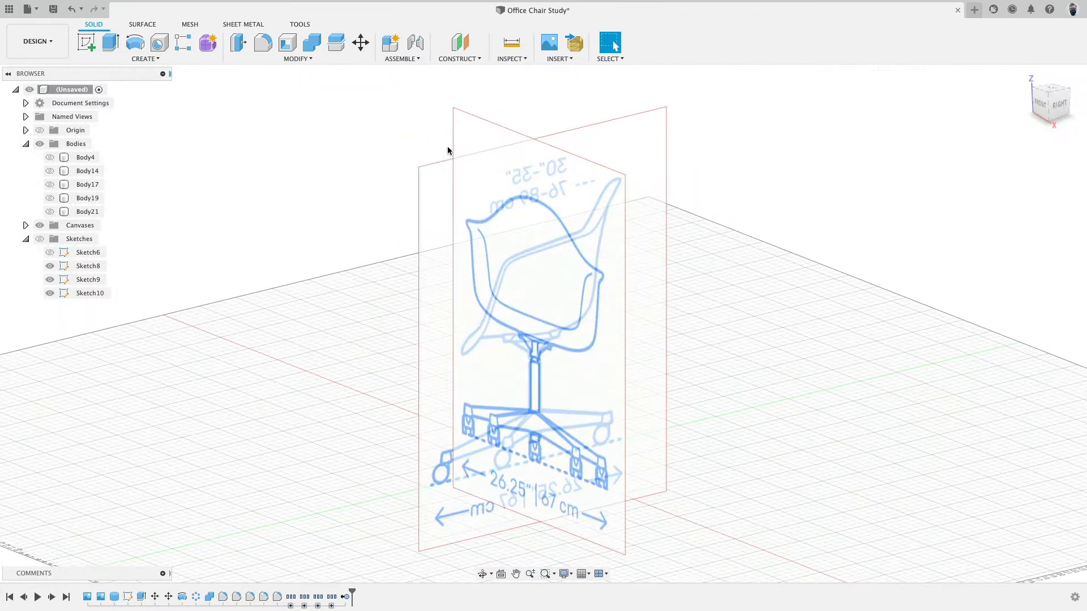
{"action": "left_click", "coordinate": [50, 158]}
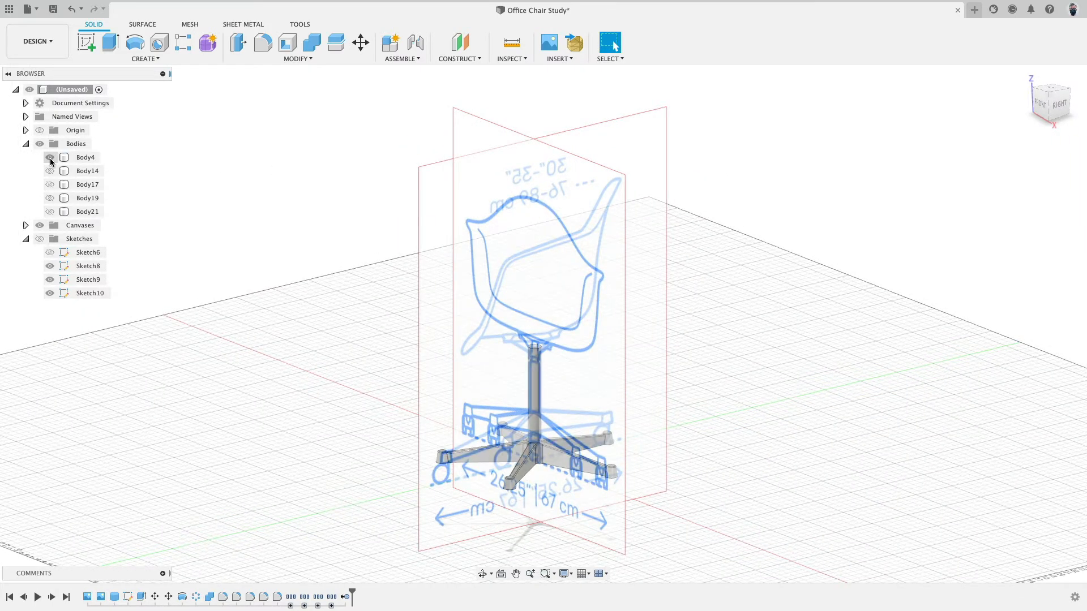
{"action": "left_click", "coordinate": [40, 226]}
{"action": "middle_click_drag", "start_coordinate": [272, 266], "coordinate": [323, 296], "text": "shift"}
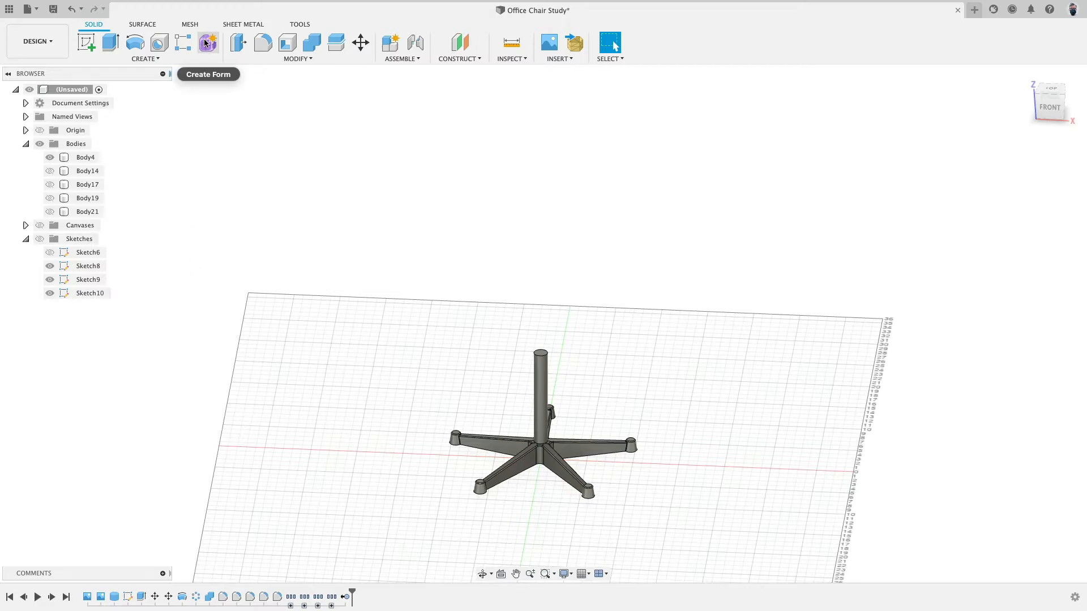
- Preview the alternative seat bodies one at a time on the base, finishing with only Body21 shown above it
{"action": "left_click", "coordinate": [50, 171]}
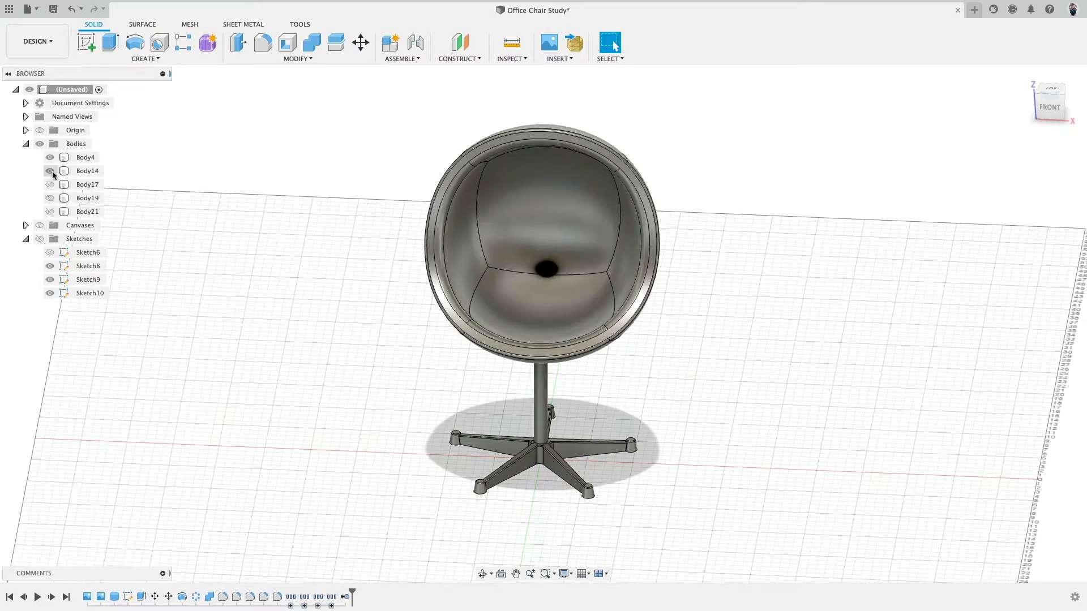
{"action": "middle_click_drag", "start_coordinate": [445, 261], "coordinate": [358, 249], "text": "shift"}
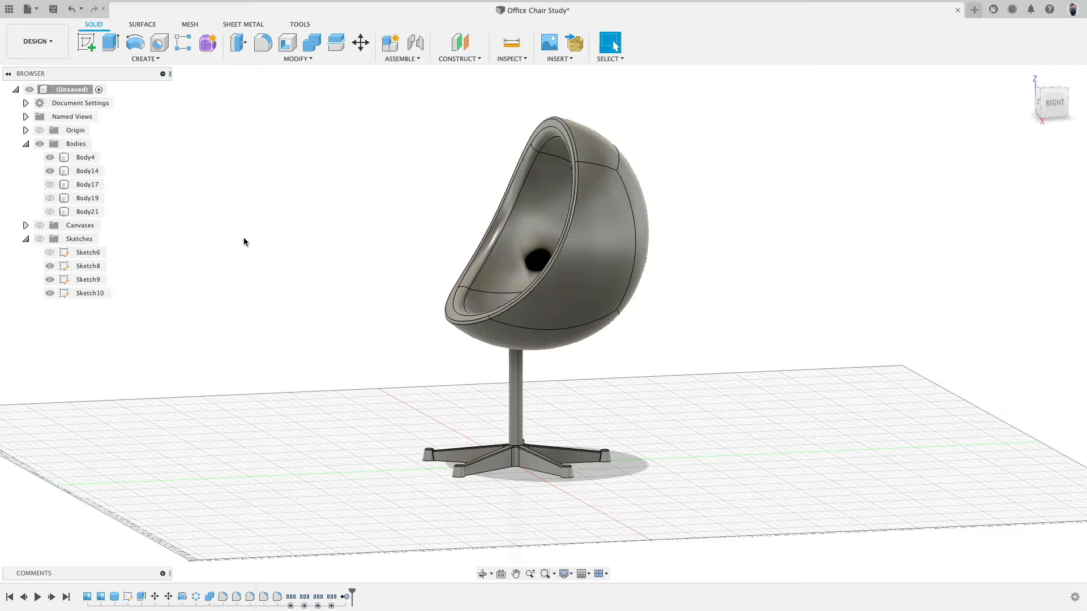
{"action": "left_click", "coordinate": [50, 171]}
{"action": "left_click", "coordinate": [51, 184]}
{"action": "left_click", "coordinate": [50, 184]}
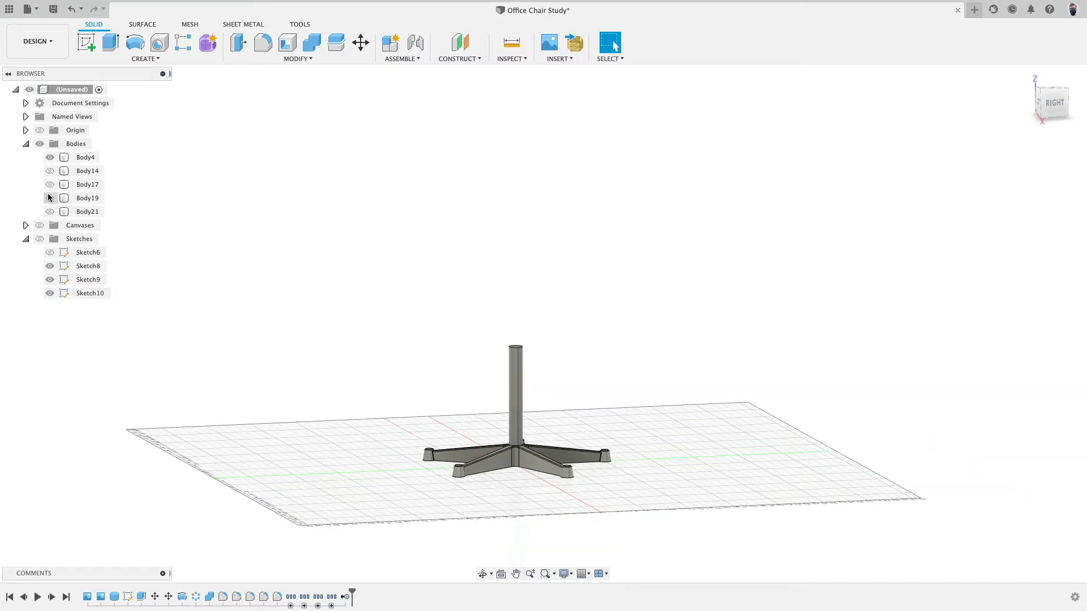
{"action": "left_click", "coordinate": [50, 199]}
{"action": "middle_click_drag", "start_coordinate": [241, 239], "coordinate": [213, 245], "text": "shift"}
{"action": "left_click", "coordinate": [50, 199]}
{"action": "left_click", "coordinate": [50, 212]}
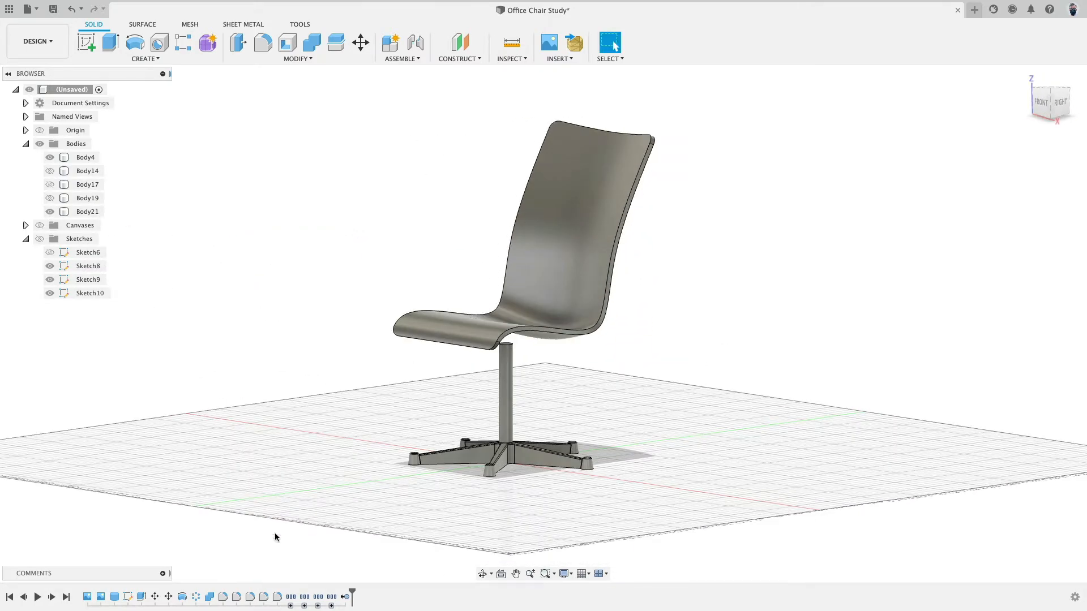
- Open the form feature of the high-back seat to examine its surface layout, and finish the form
{"action": "left_click", "coordinate": [331, 606]}
{"action": "double_click", "coordinate": [331, 598]}
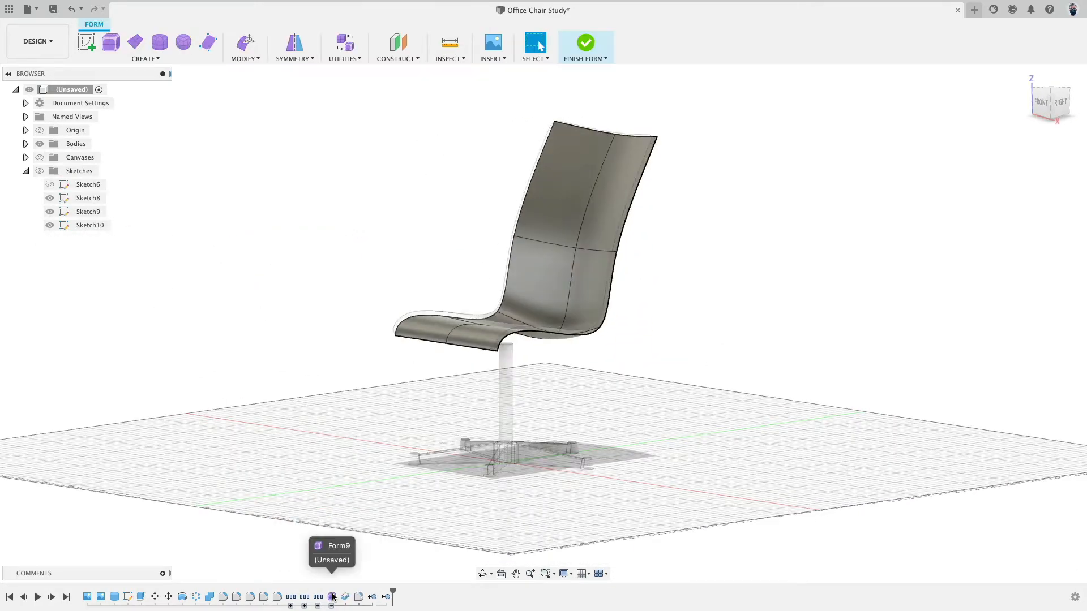
{"action": "middle_click_drag", "start_coordinate": [339, 566], "coordinate": [374, 303], "text": "shift"}
{"action": "left_click", "coordinate": [585, 49]}
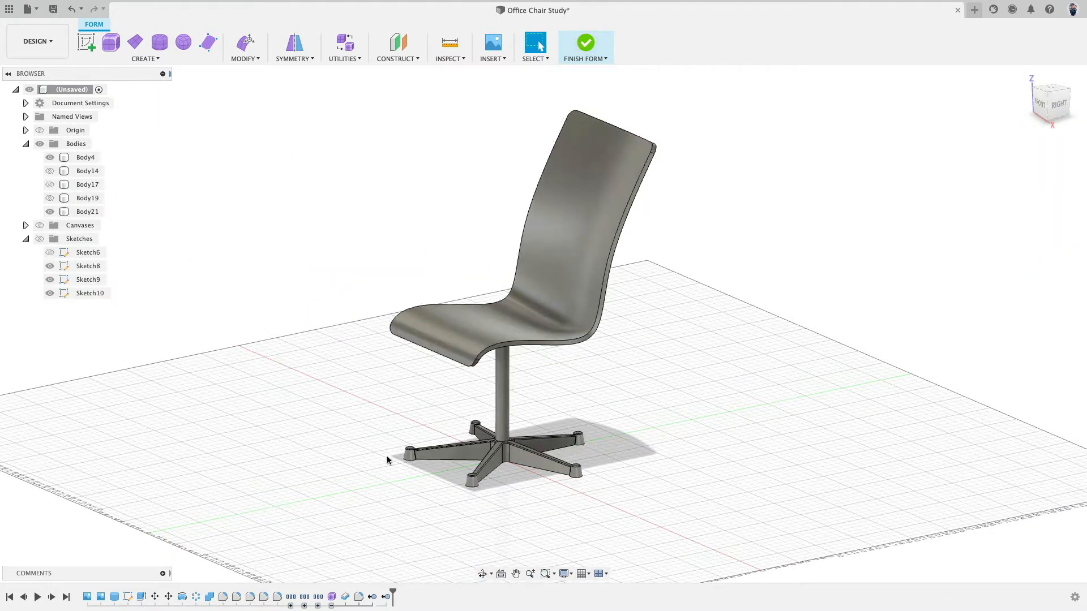
- Display Body19 instead of Body21, inspect that armchair shell's form from the right side and in perspective, and finish the form
{"action": "left_click", "coordinate": [50, 199]}
{"action": "left_click", "coordinate": [50, 198]}
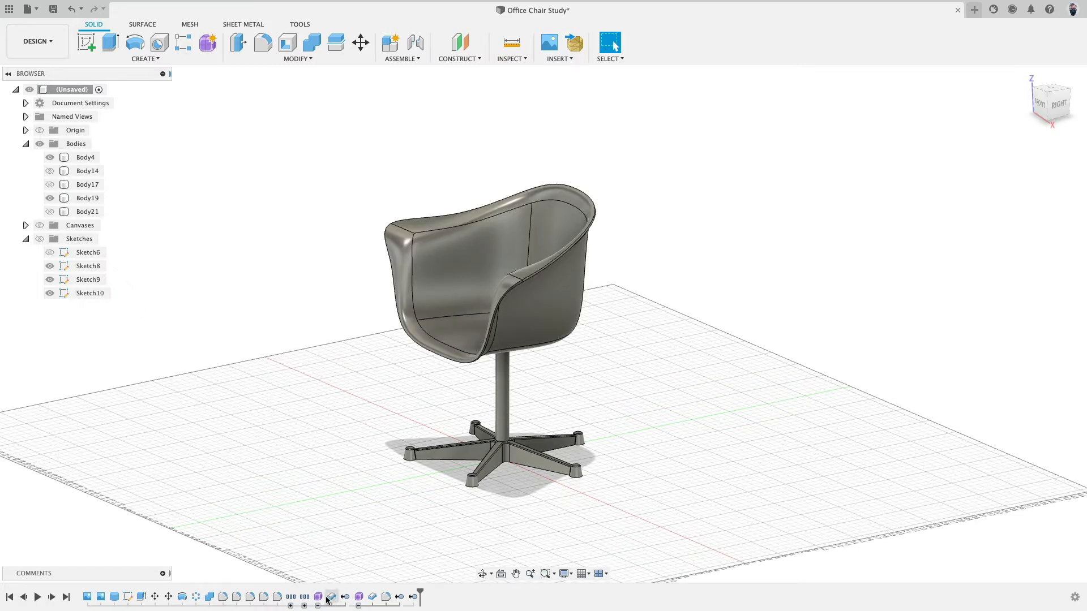
{"action": "double_click", "coordinate": [318, 597]}
{"action": "middle_click_drag", "start_coordinate": [365, 411], "coordinate": [392, 417], "text": "shift"}
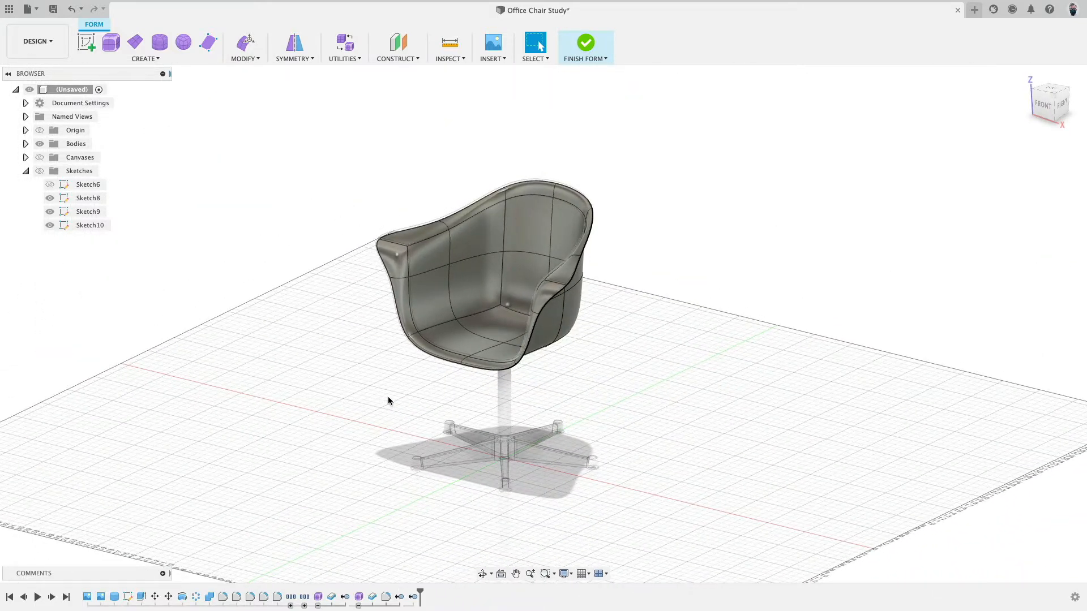
{"action": "left_click", "coordinate": [1064, 107]}
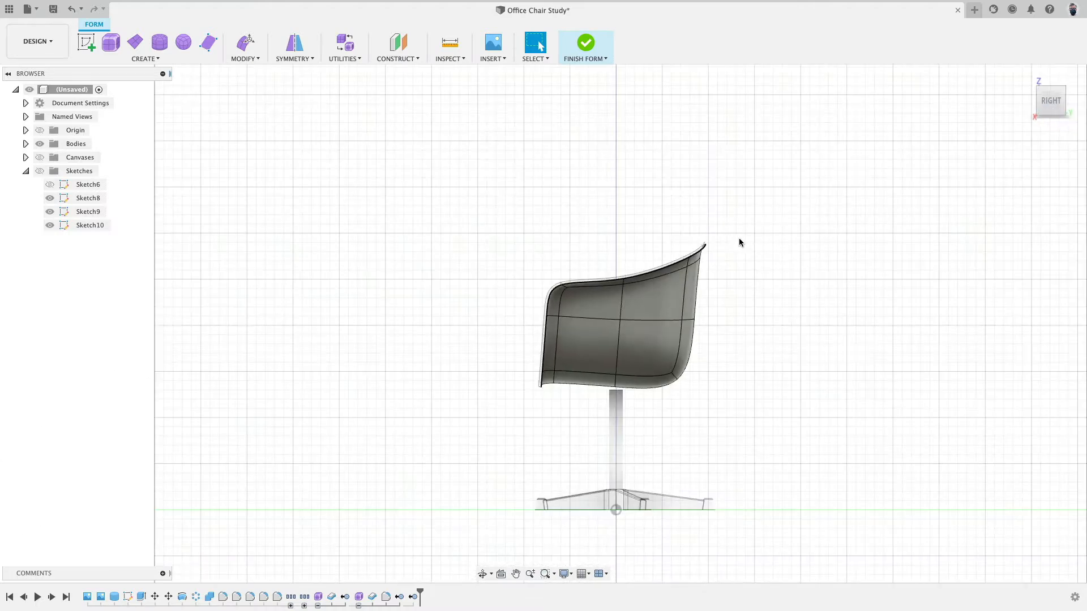
{"action": "mouse_move", "coordinate": [740, 239]}
{"action": "middle_mouse_down"}
{"action": "mouse_move", "coordinate": [653, 221]}
{"action": "mouse_move", "coordinate": [718, 242]}
{"action": "middle_mouse_up"}
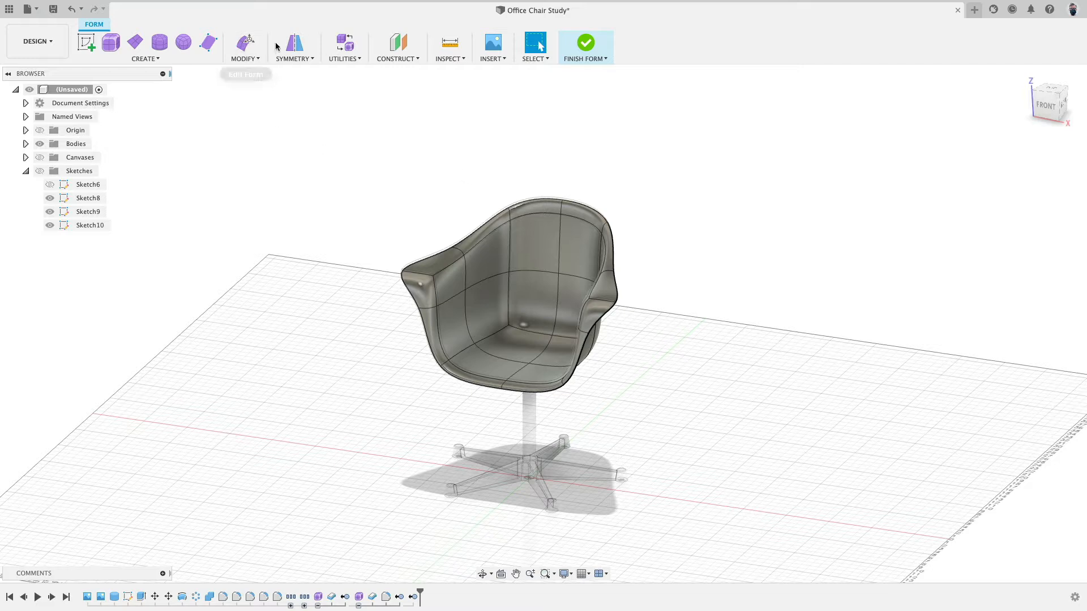
{"action": "left_click", "coordinate": [586, 44]}
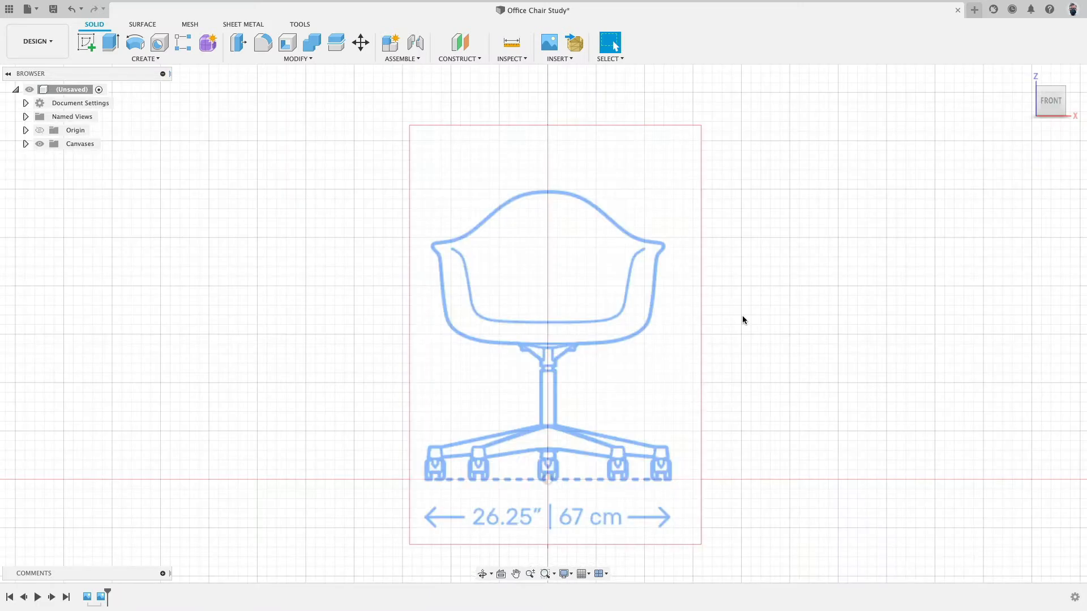
- Open the design file Office Chair Study.f3d from the Desktop folder of the local computer
{"action": "middle_click_drag", "start_coordinate": [743, 320], "coordinate": [700, 321], "text": "shift"}
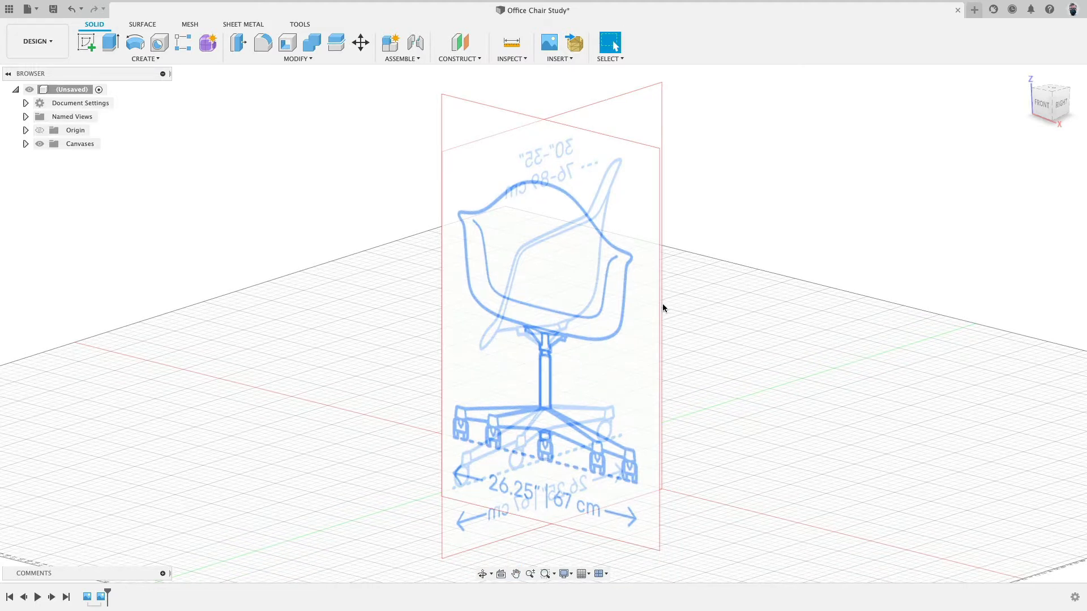
{"action": "left_click", "coordinate": [34, 12]}
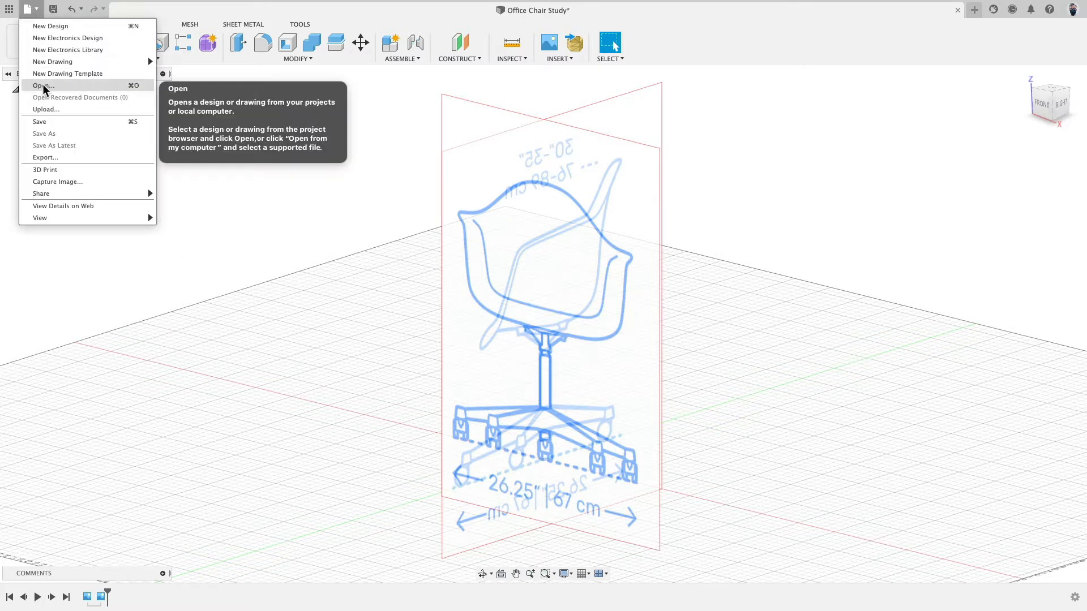
{"action": "left_click", "coordinate": [44, 86]}
{"action": "left_click", "coordinate": [398, 417]}
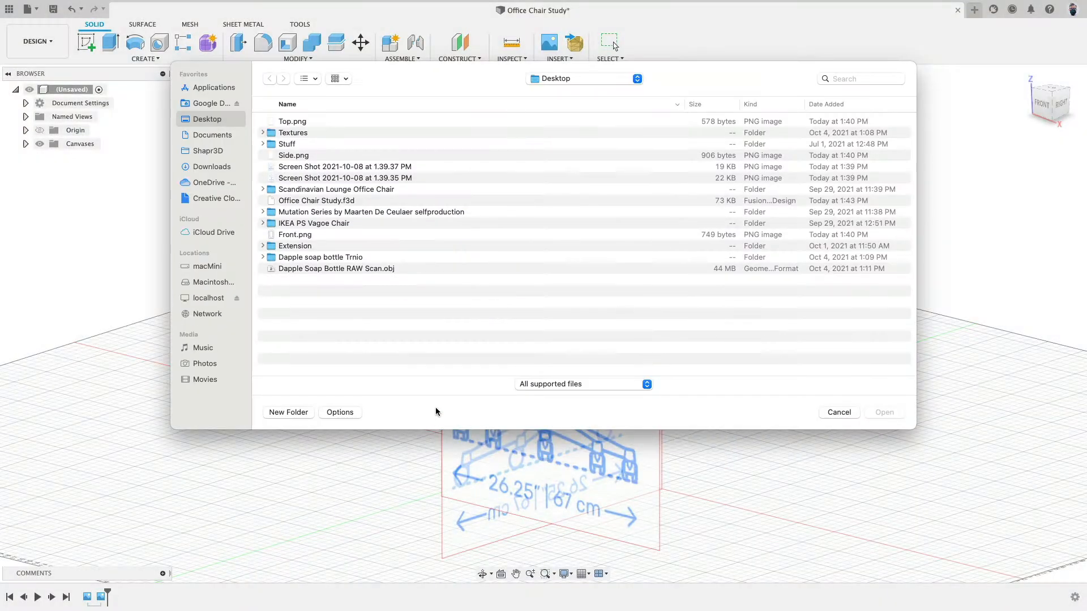
{"action": "left_click", "coordinate": [321, 201]}
{"action": "left_click", "coordinate": [885, 413]}
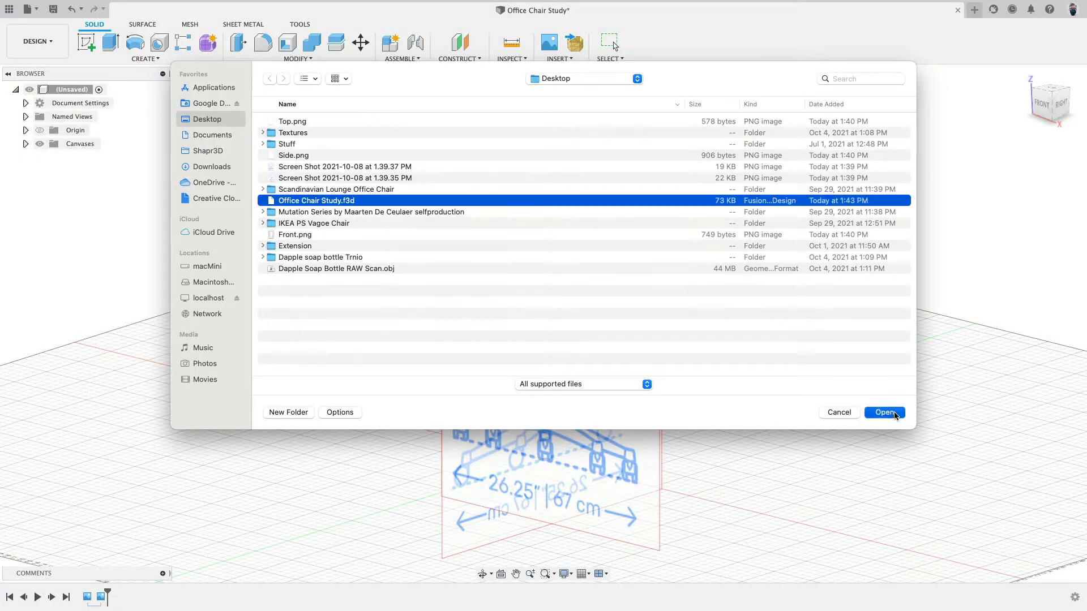
- Check the opened design's canvases and document units, and close that duplicate copy
{"action": "middle_click_drag", "start_coordinate": [719, 354], "coordinate": [735, 318], "text": "shift"}
{"action": "left_click", "coordinate": [26, 144]}
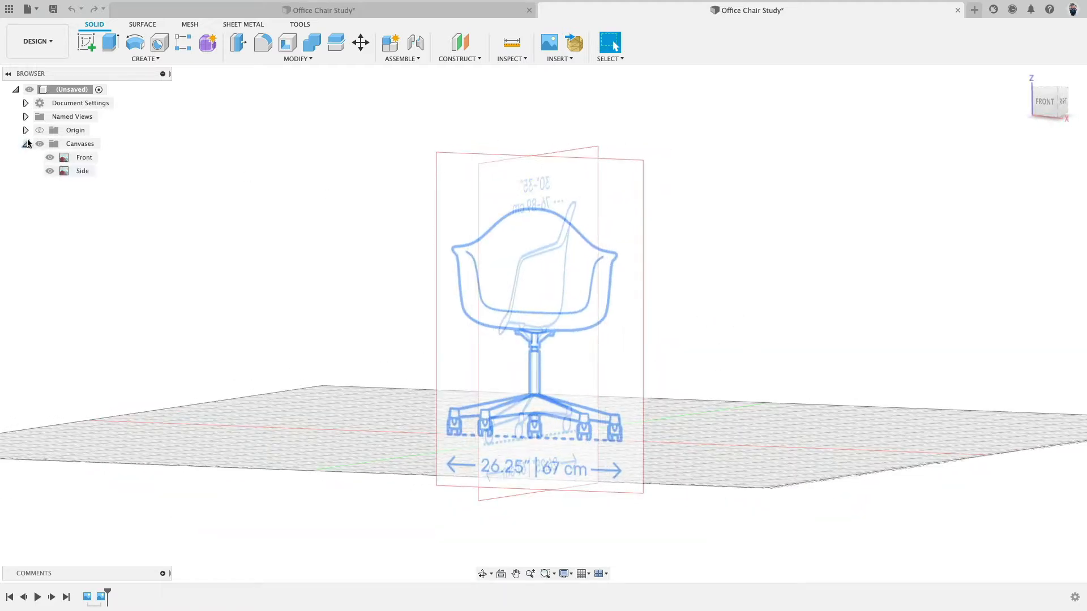
{"action": "left_click", "coordinate": [26, 103]}
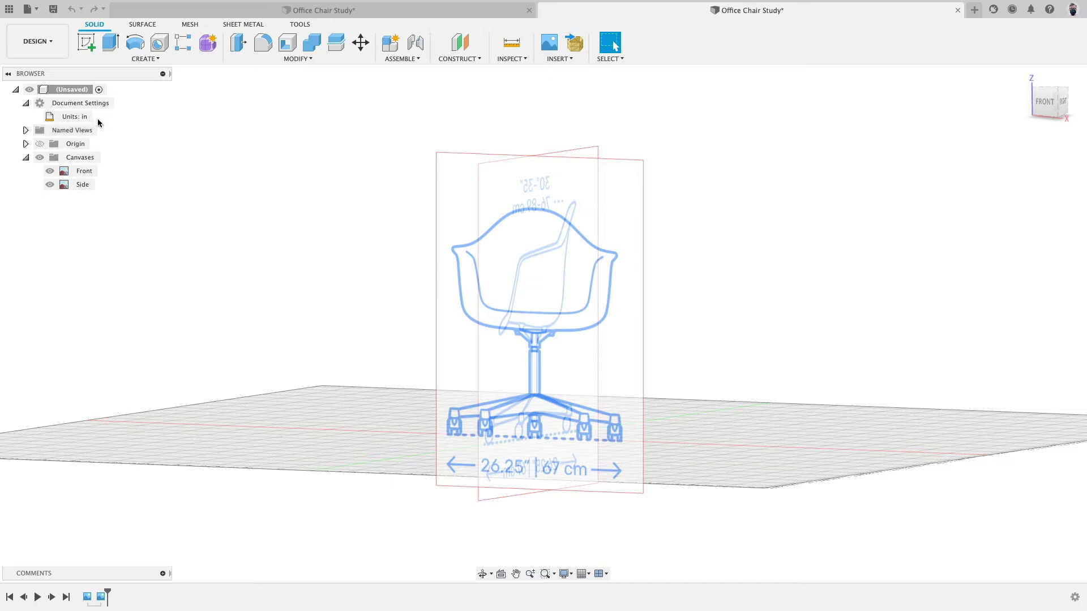
{"action": "left_click", "coordinate": [957, 10]}
{"action": "left_click", "coordinate": [611, 226]}
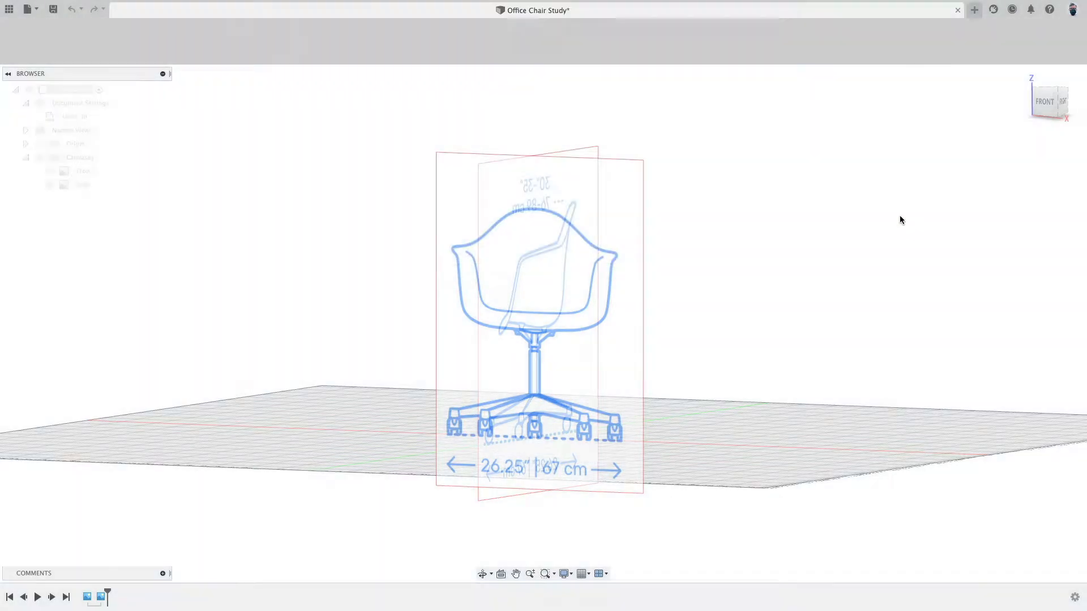
- Examine the front and side chair reference canvases from the front and right views
{"action": "left_click", "coordinate": [1041, 104]}
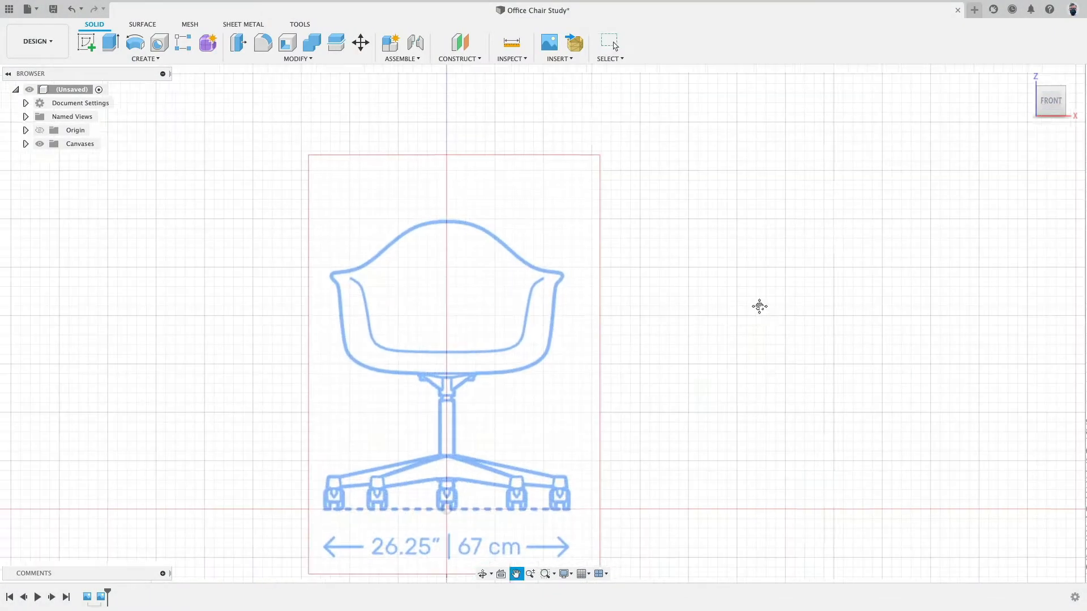
{"action": "middle_click_drag", "start_coordinate": [759, 306], "coordinate": [815, 300]}
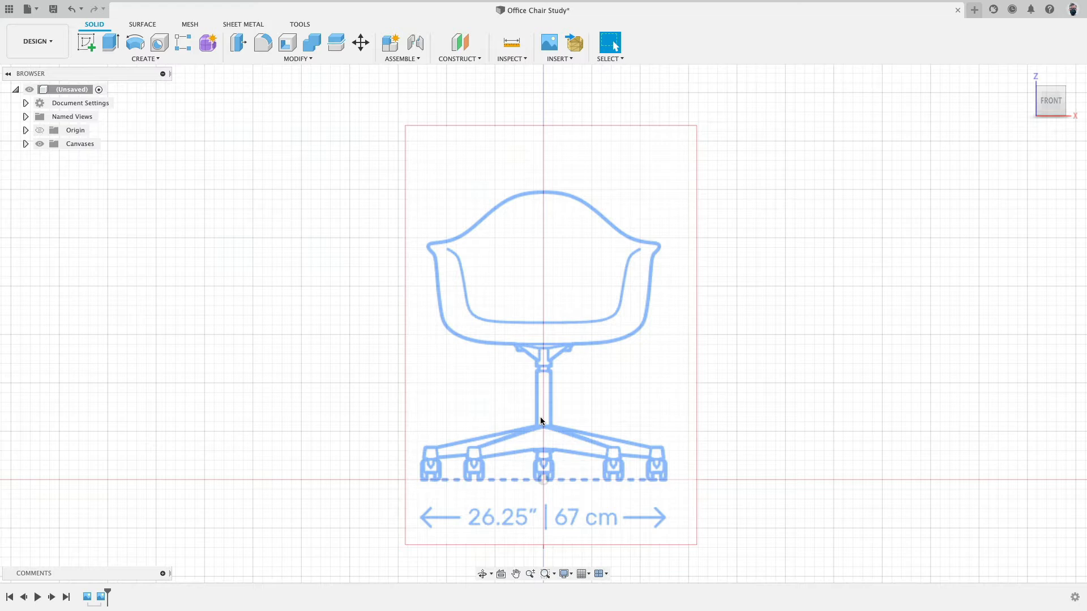
{"action": "middle_click_drag", "start_coordinate": [681, 416], "coordinate": [582, 415], "text": "shift"}
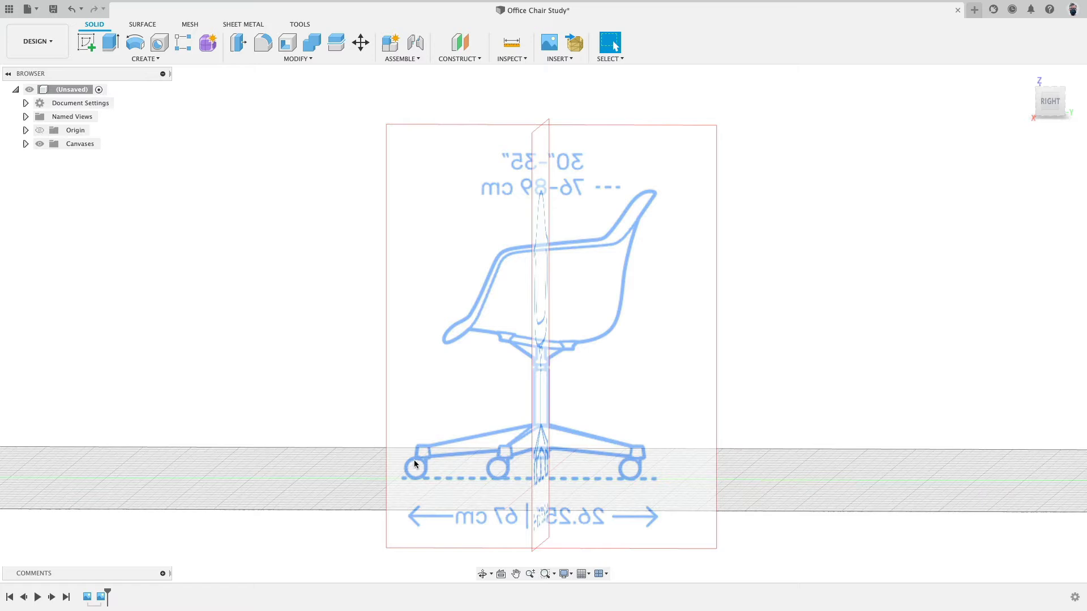
{"action": "middle_click_drag", "start_coordinate": [413, 466], "coordinate": [593, 396], "text": "shift"}
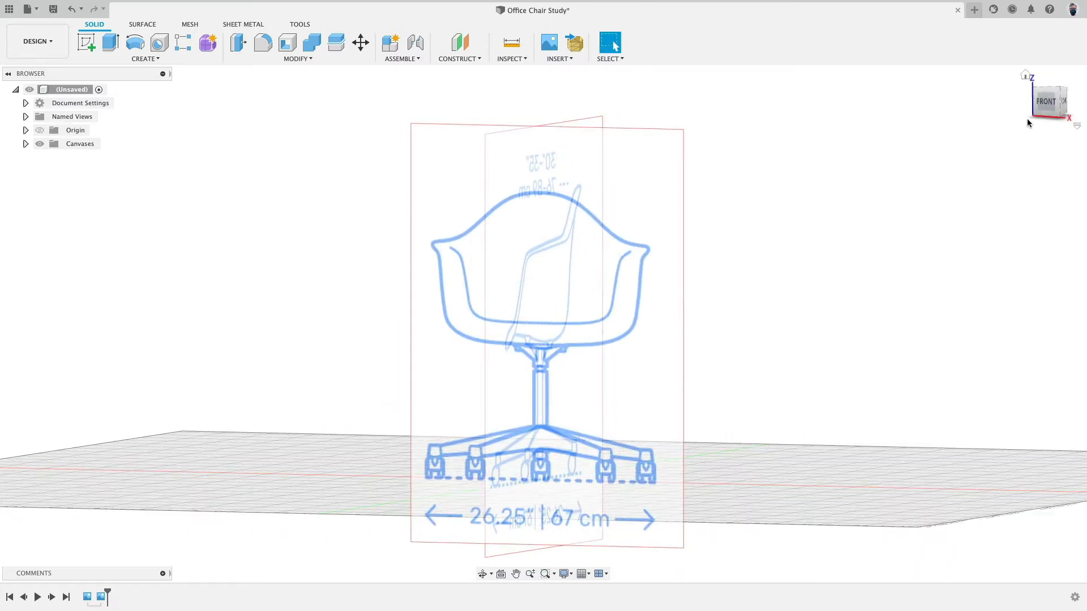
{"action": "left_click", "coordinate": [1046, 102]}
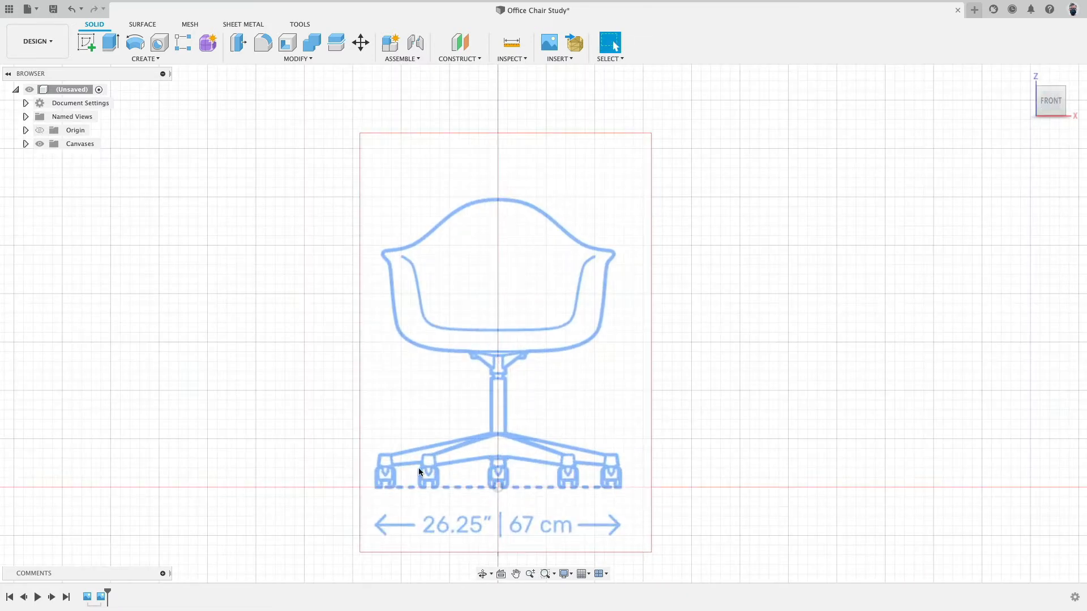
{"action": "middle_click_drag", "start_coordinate": [664, 349], "coordinate": [742, 321]}
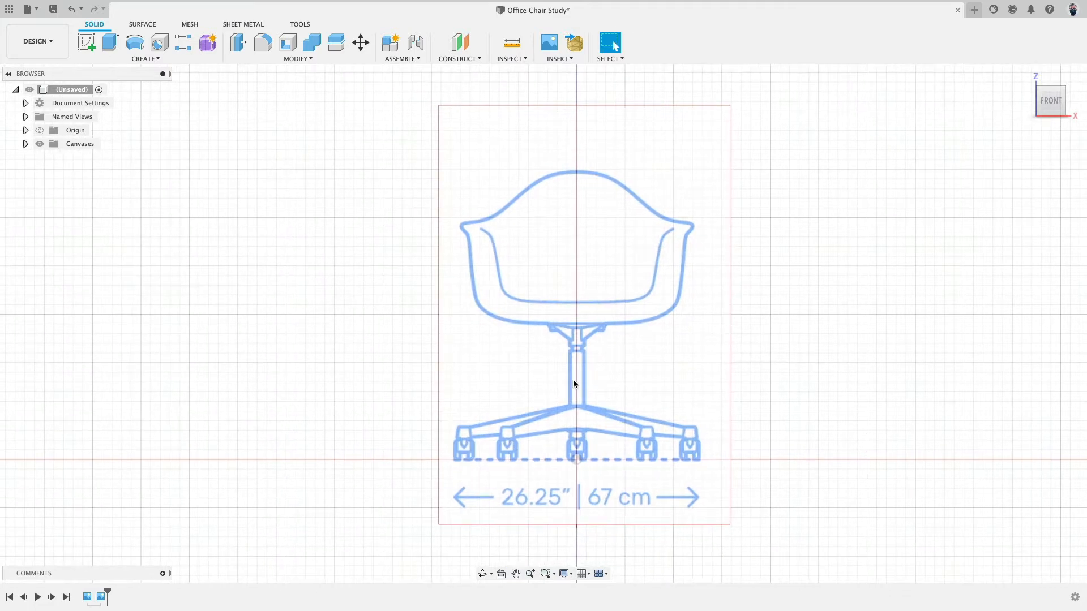
- Start a cylinder on the horizontal ground plane, centred at the origin, with a diameter of 1.5 in
{"action": "middle_click_drag", "start_coordinate": [682, 319], "coordinate": [568, 351], "text": "shift"}
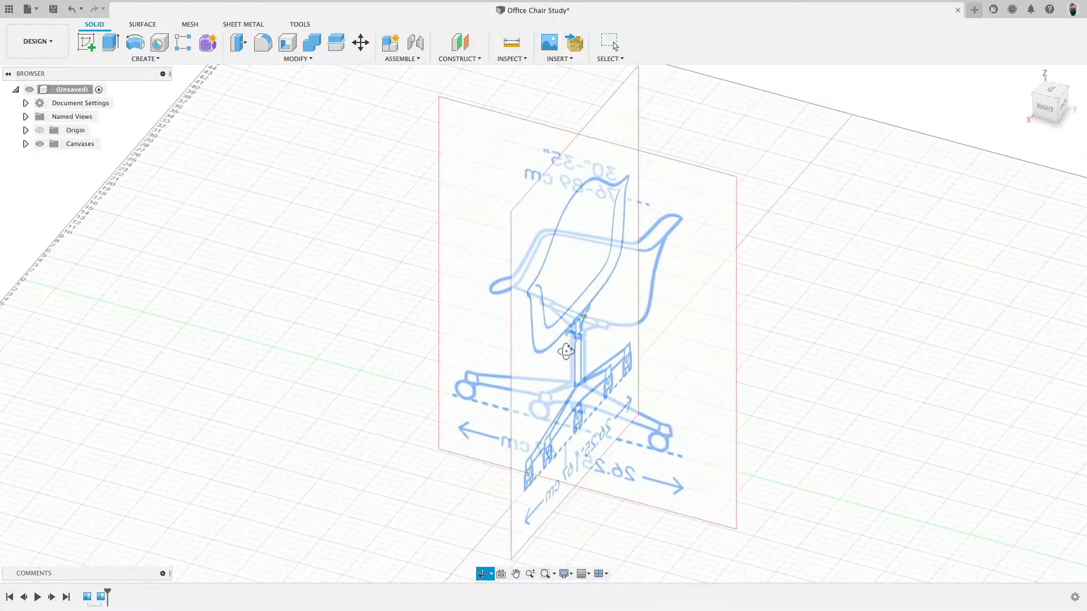
{"action": "left_click", "coordinate": [147, 58]}
{"action": "left_click", "coordinate": [113, 236]}
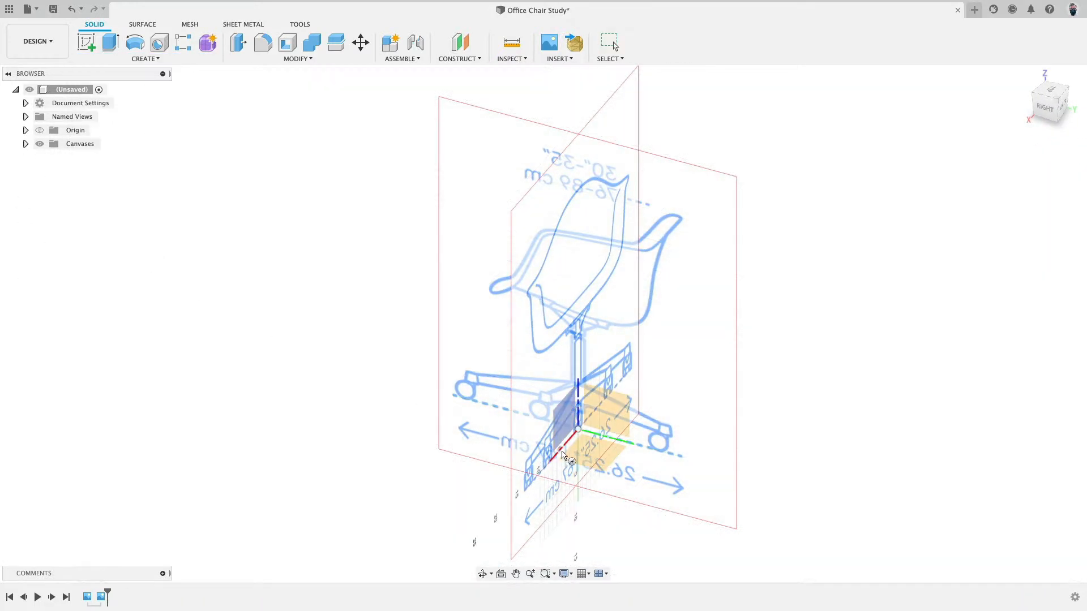
{"action": "left_click", "coordinate": [601, 461]}
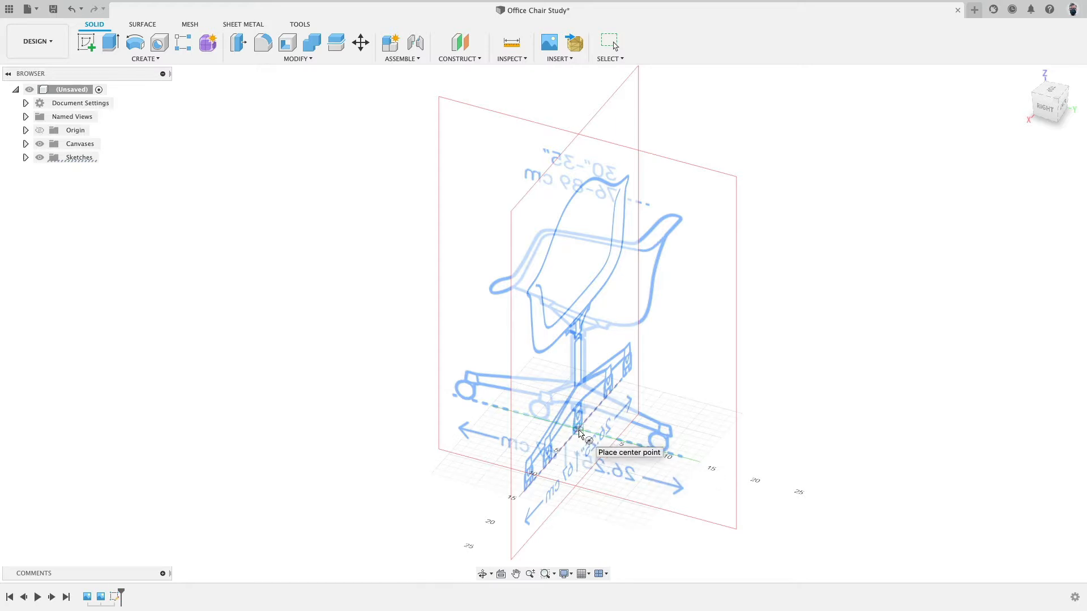
{"action": "left_click", "coordinate": [578, 429]}
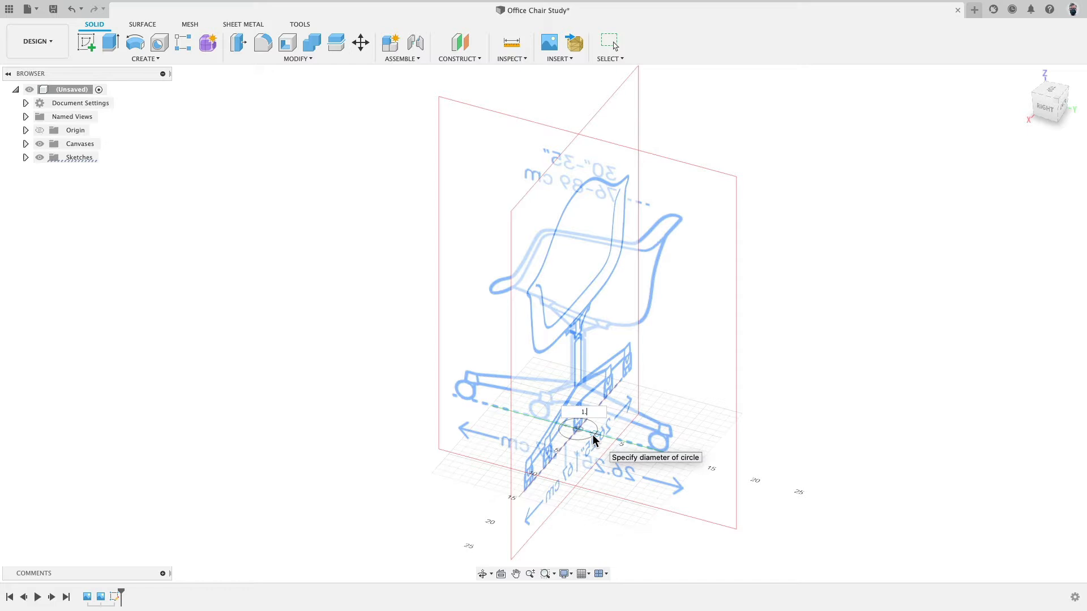
{"action": "type", "text": "1.5"}
{"action": "key", "text": "Return"}
- Set the cylinder's height to 13 in against the side canvas and create it as a new body
{"action": "left_click_drag", "start_coordinate": [577, 415], "coordinate": [578, 322]}
{"action": "left_click", "coordinate": [1052, 100]}
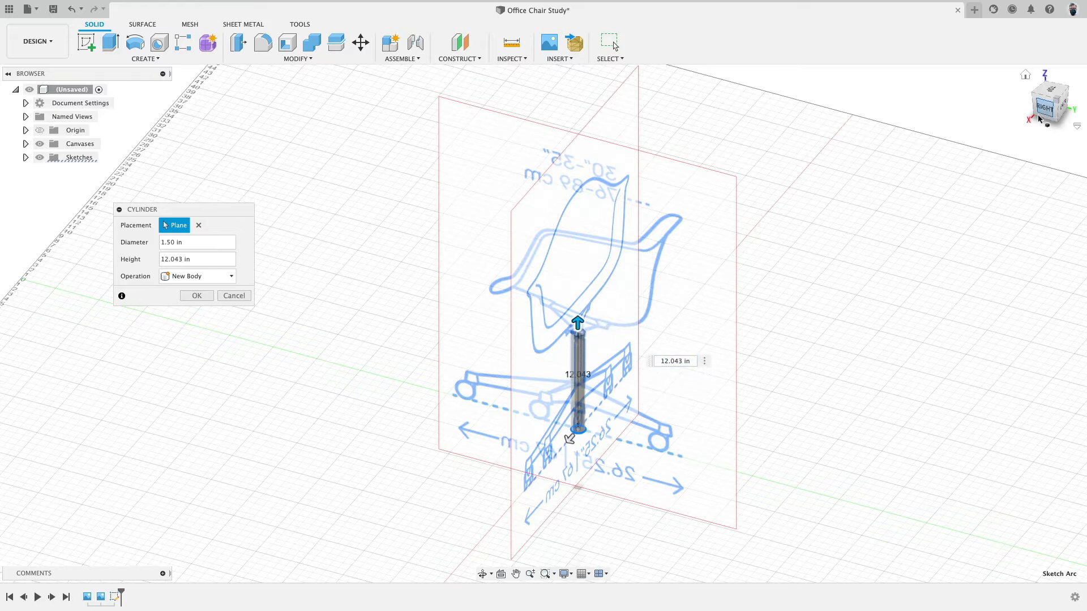
{"action": "scroll", "coordinate": [527, 426], "scroll_direction": "up", "scroll_amount": 5}
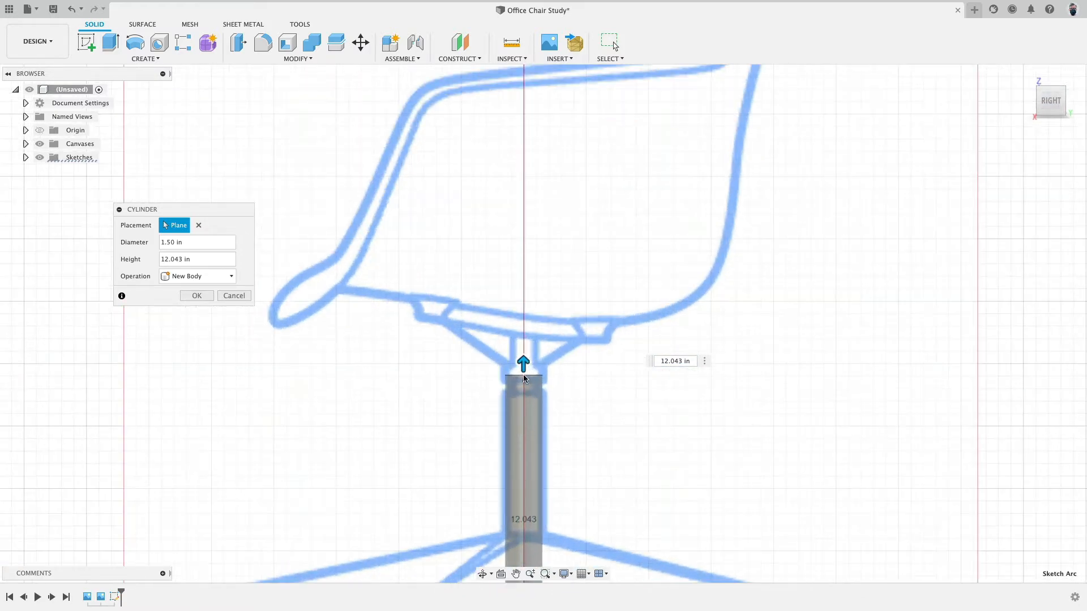
{"action": "left_click_drag", "start_coordinate": [523, 374], "coordinate": [523, 362]}
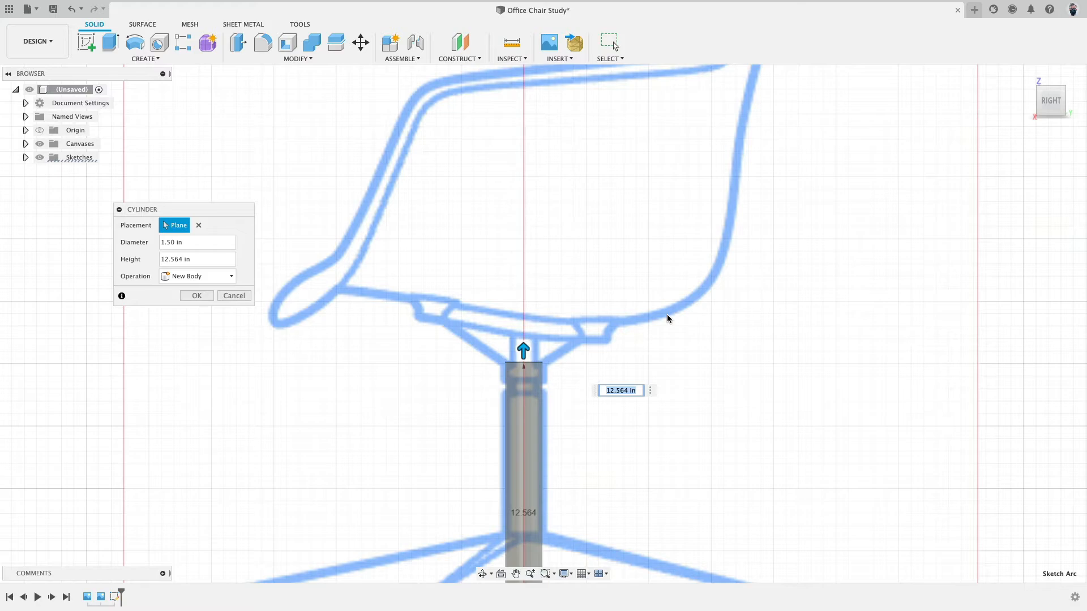
{"action": "type", "text": "13"}
{"action": "key", "text": "Return"}
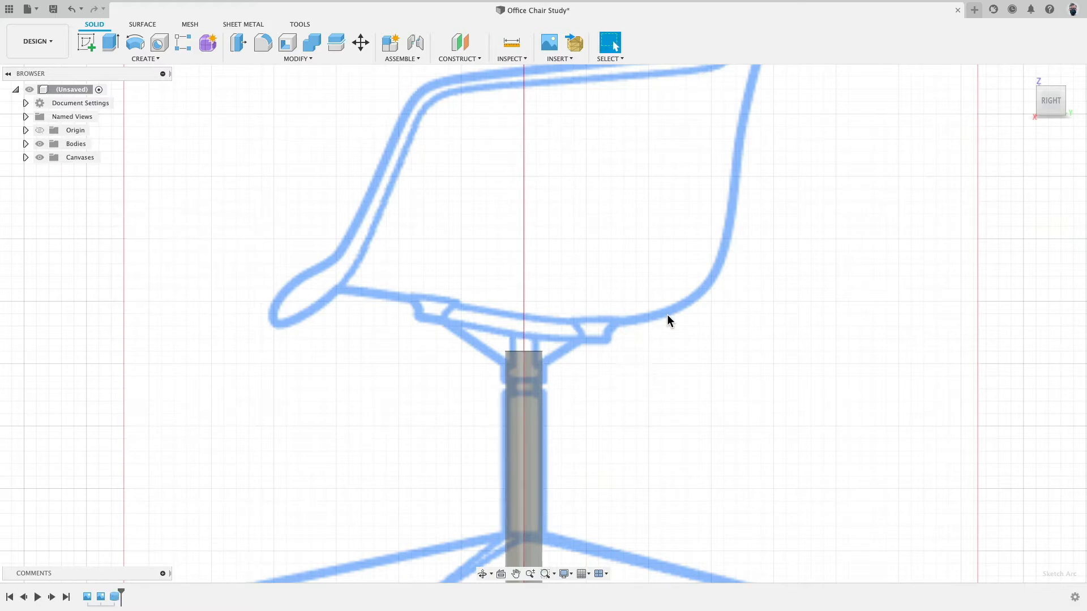
{"action": "scroll", "coordinate": [533, 328], "scroll_direction": "down", "scroll_amount": 5}
{"action": "middle_click_drag", "start_coordinate": [533, 329], "coordinate": [491, 323], "text": "shift"}
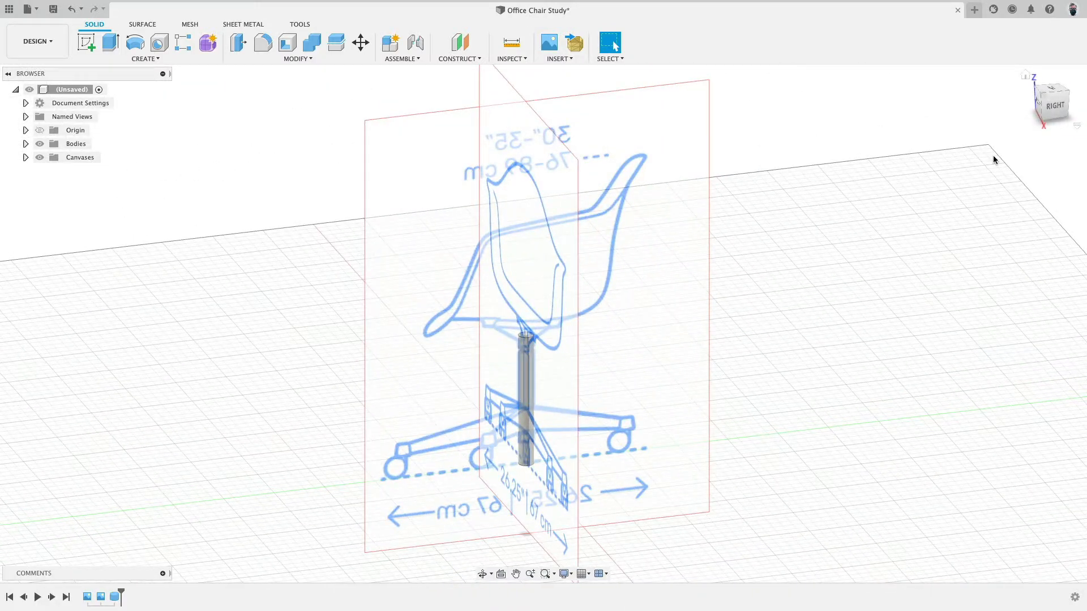
{"action": "left_click", "coordinate": [1055, 105]}
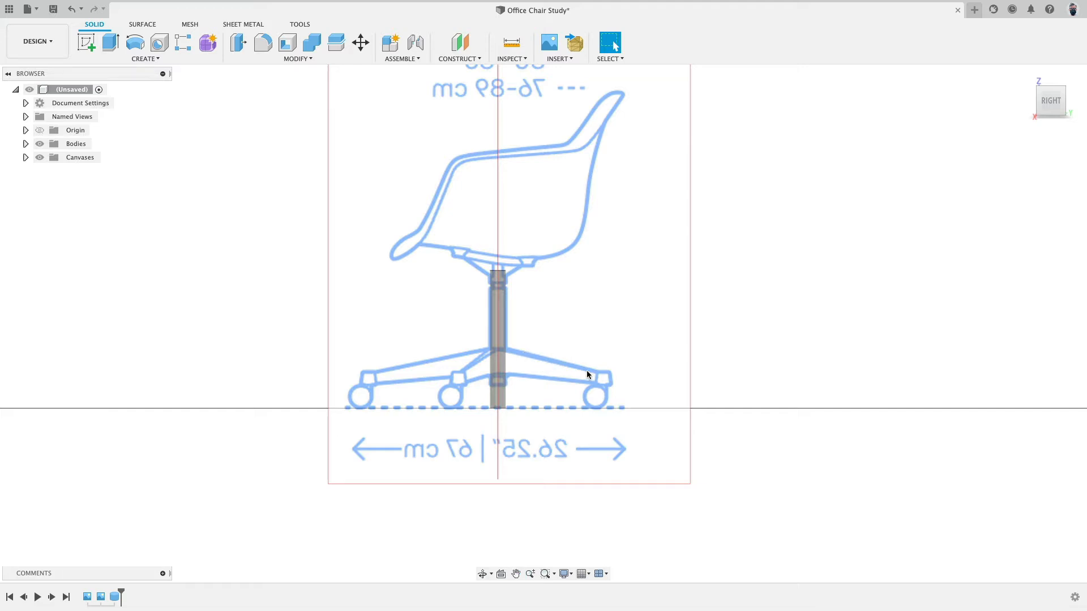
{"action": "left_click", "coordinate": [146, 59]}
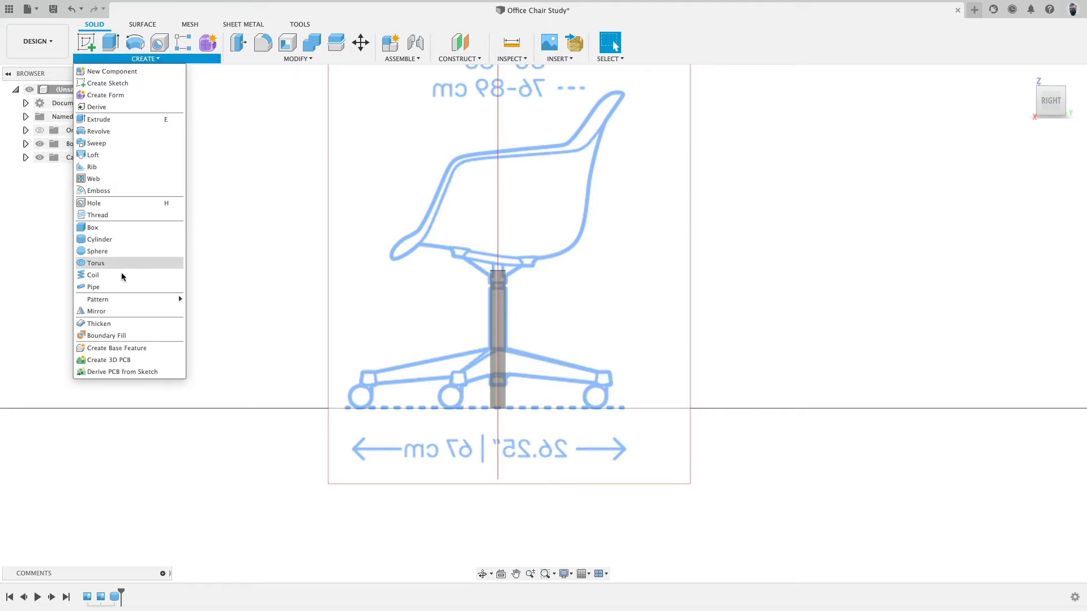
{"action": "mouse_move", "coordinate": [113, 299]}
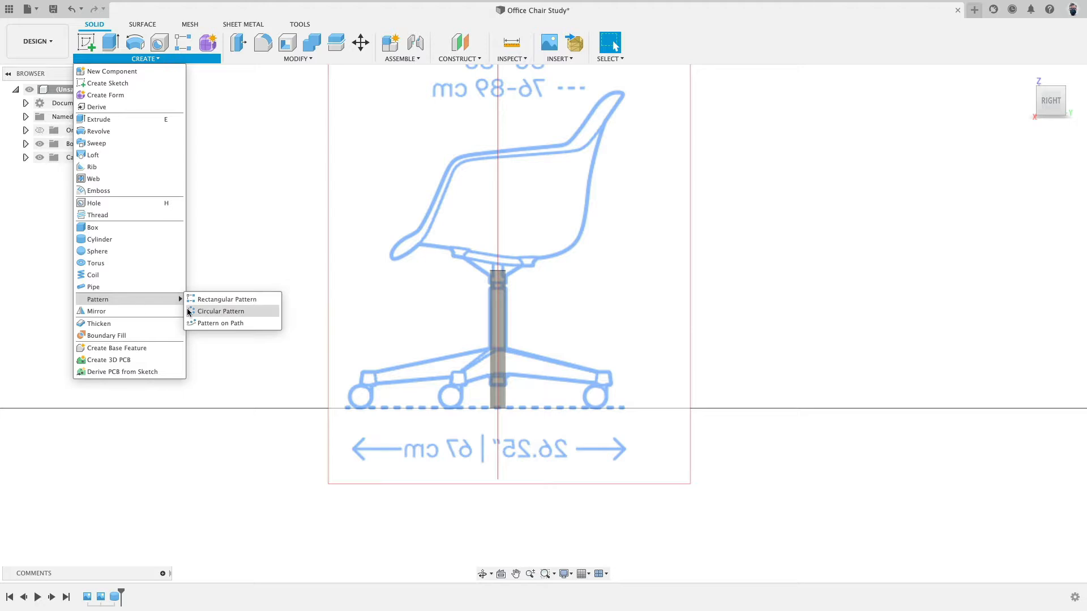
{"action": "left_click", "coordinate": [733, 347]}
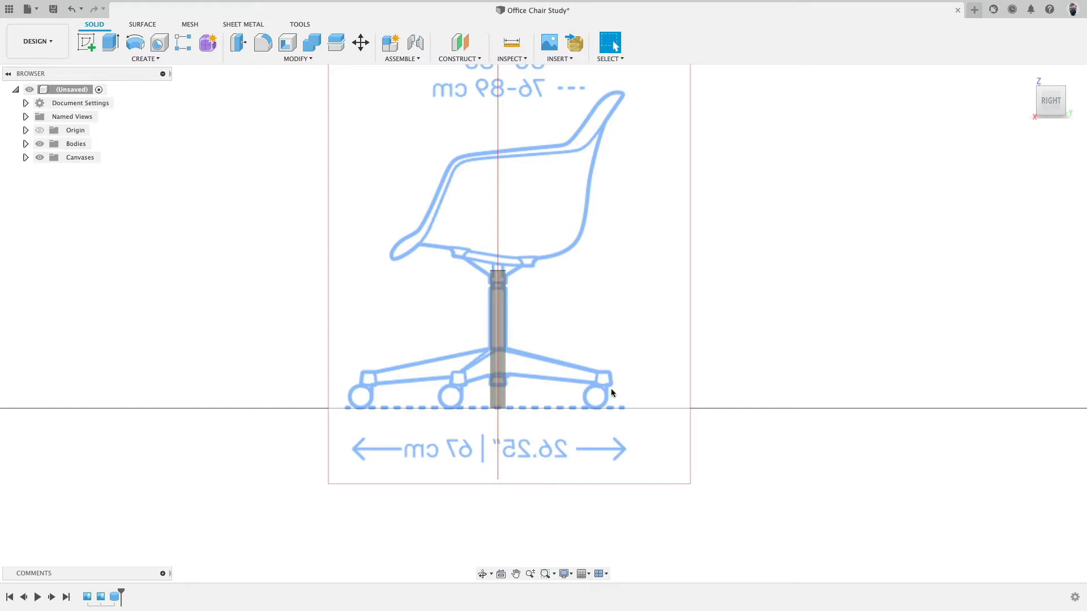
- Start a sketch on the vertical side plane and draw a horizontal ground line about 9.4 in long from the column's base to the caster
{"action": "scroll", "coordinate": [612, 392], "scroll_direction": "up", "scroll_amount": 3}
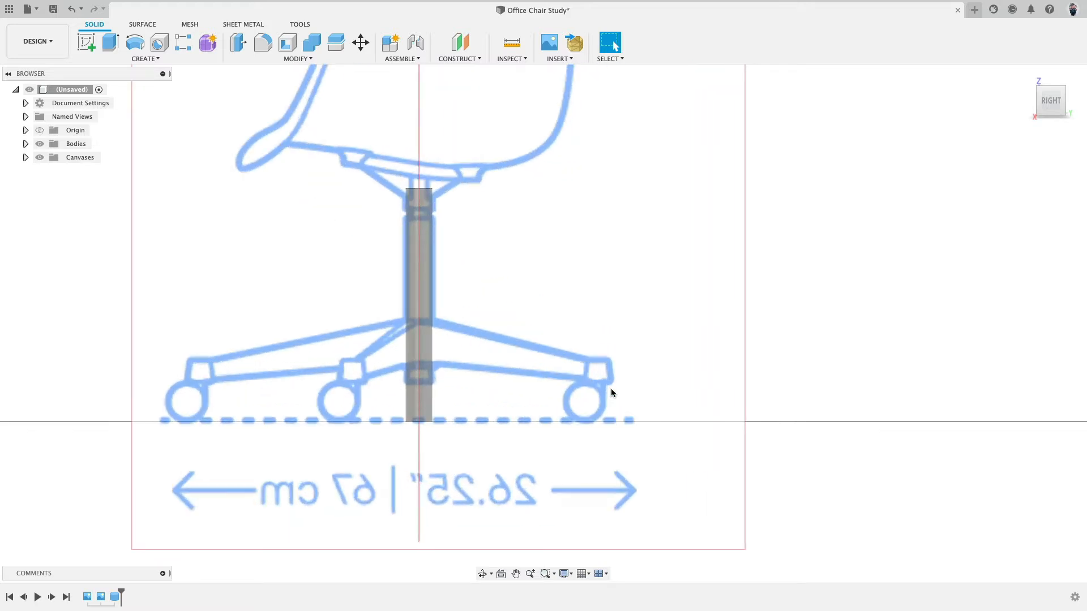
{"action": "left_click", "coordinate": [86, 41]}
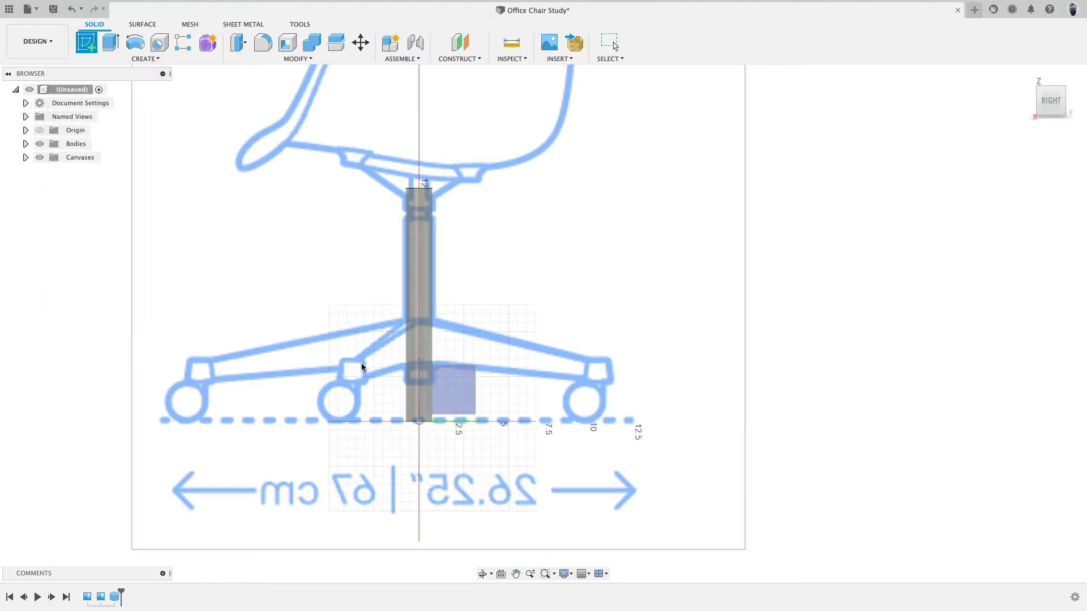
{"action": "left_click", "coordinate": [463, 391]}
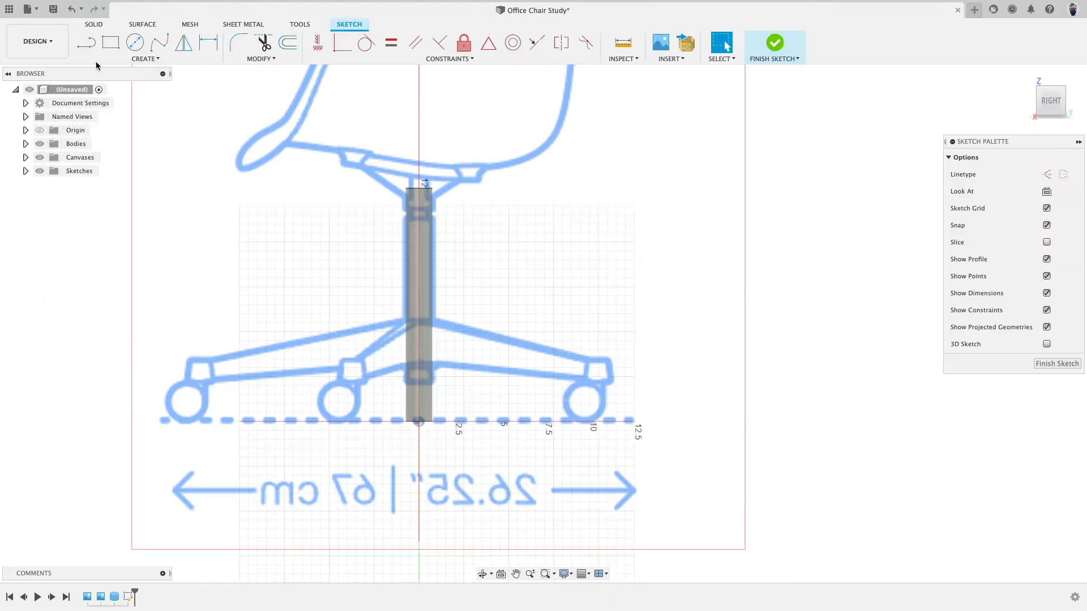
{"action": "left_click", "coordinate": [87, 42]}
{"action": "scroll", "coordinate": [444, 431], "scroll_direction": "up", "scroll_amount": 8}
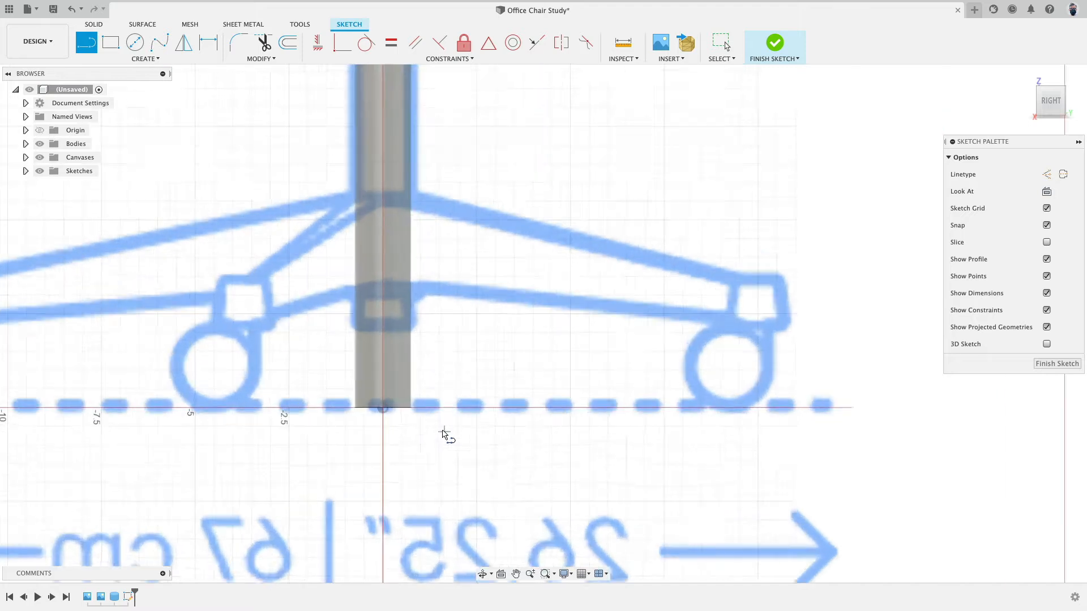
{"action": "left_click", "coordinate": [587, 574]}
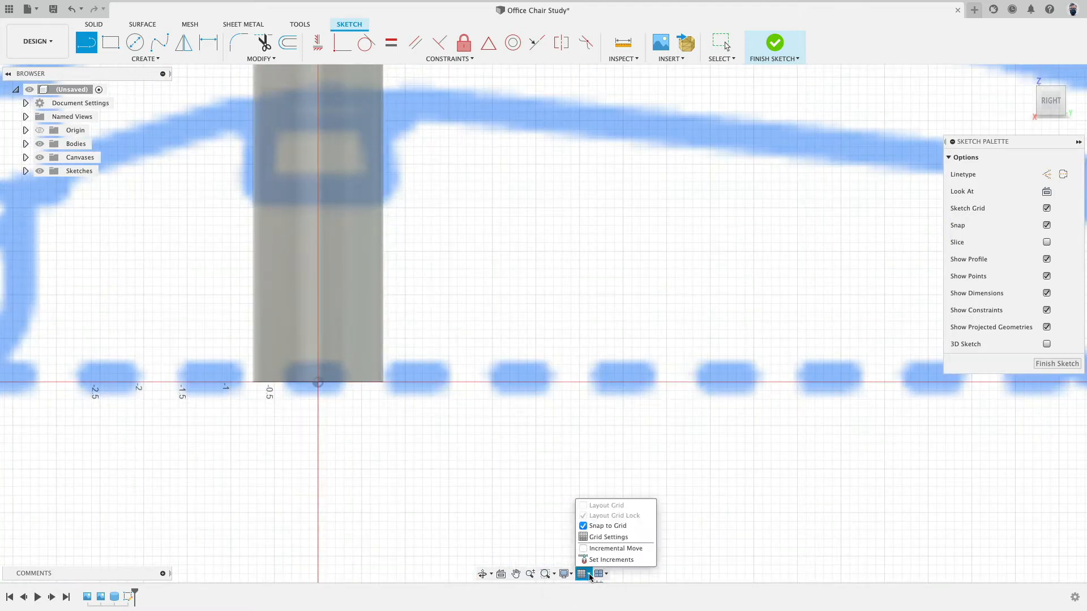
{"action": "left_click", "coordinate": [361, 383]}
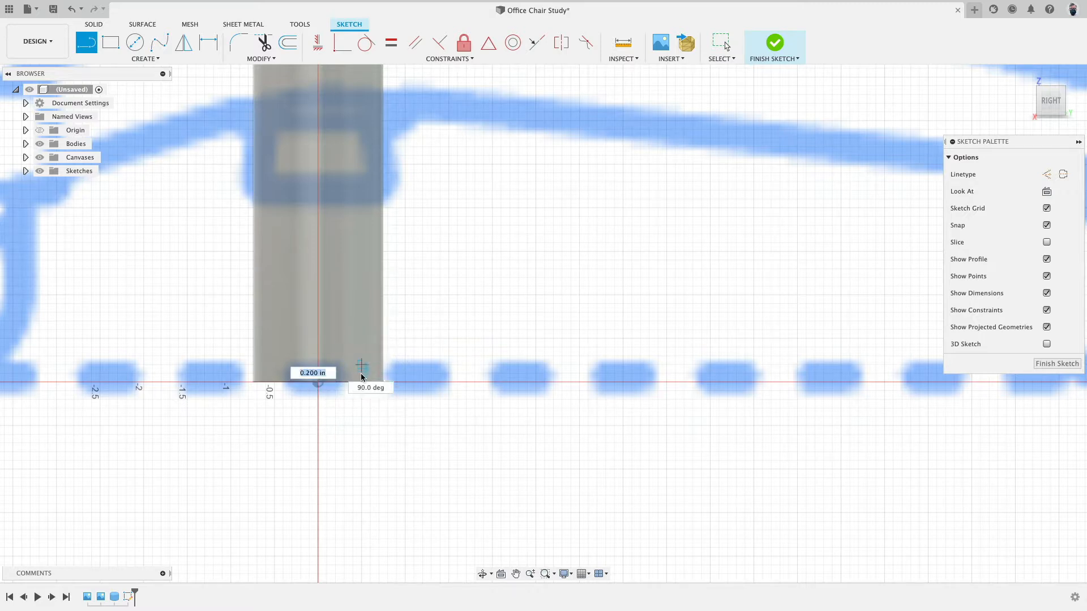
{"action": "scroll", "coordinate": [476, 364], "scroll_direction": "up", "scroll_amount": 3}
{"action": "scroll", "coordinate": [476, 366], "scroll_direction": "down", "scroll_amount": 4}
{"action": "scroll", "coordinate": [475, 367], "scroll_direction": "down", "scroll_amount": 5}
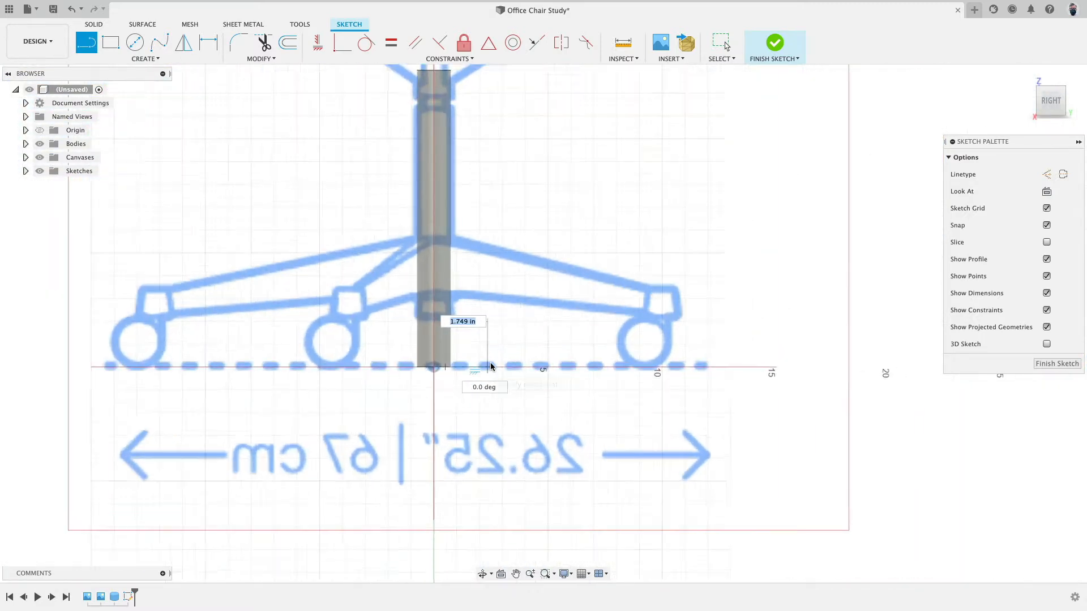
{"action": "left_click", "coordinate": [681, 367]}
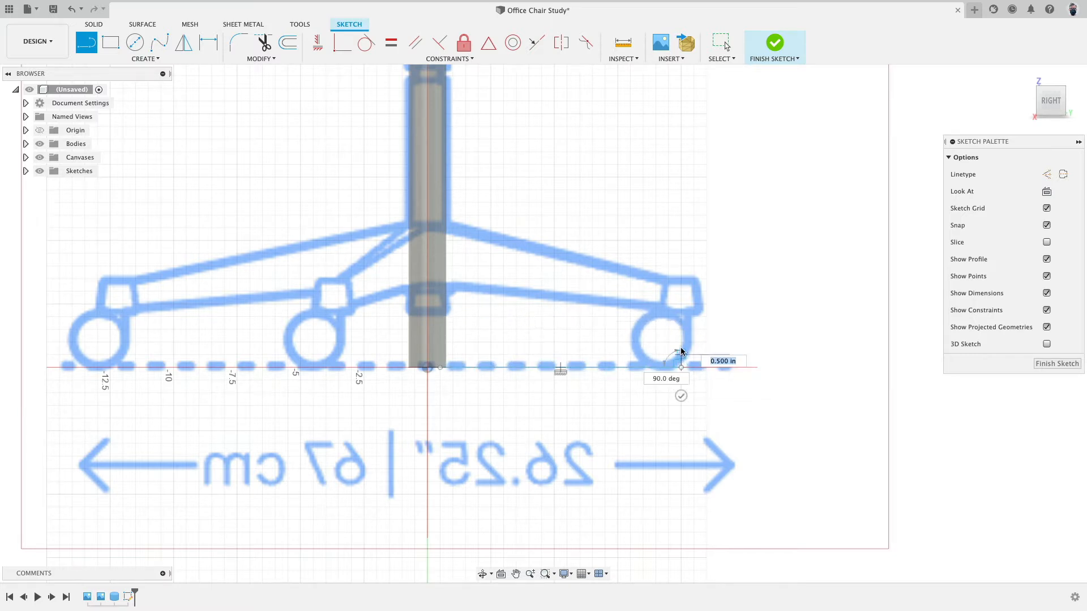
- Close the leg profile with a 1 in vertical outer edge, a sloped line up to the column and an inner edge to the start point
{"action": "left_click", "coordinate": [681, 342]}
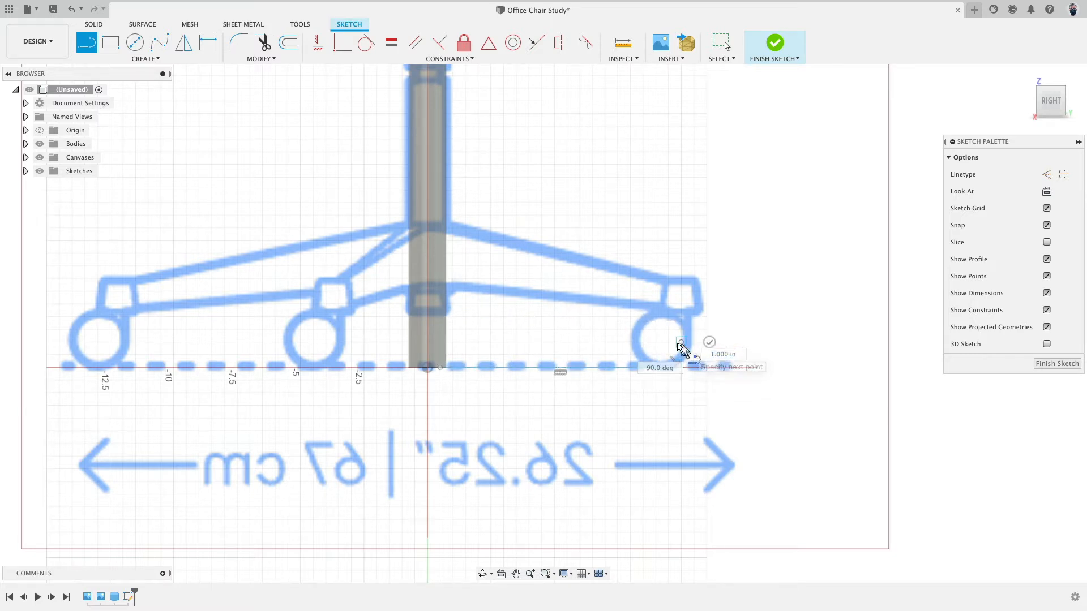
{"action": "left_click", "coordinate": [443, 310]}
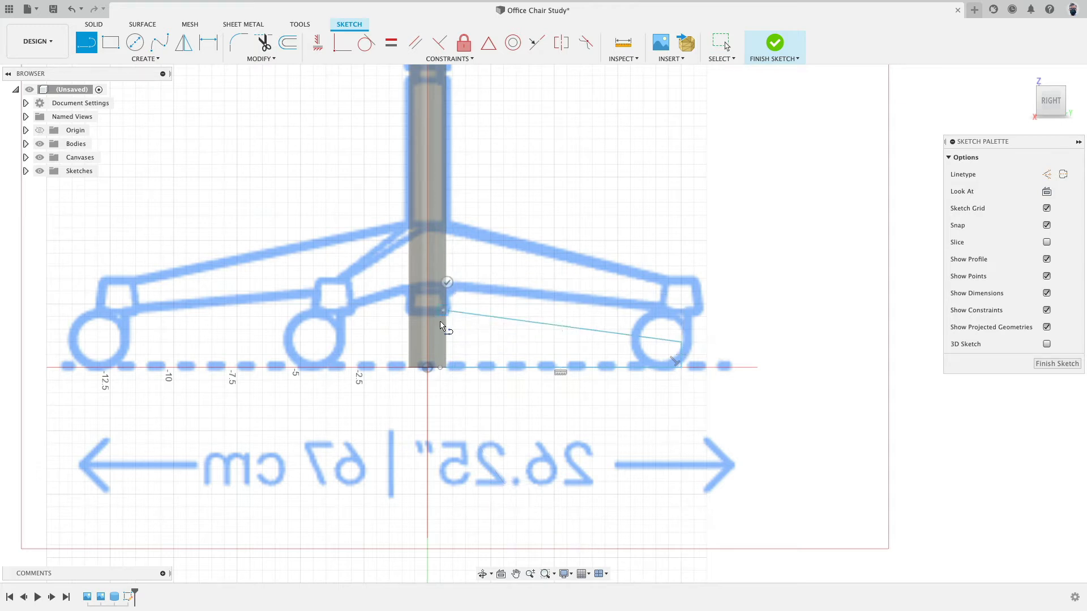
{"action": "left_click", "coordinate": [441, 369]}
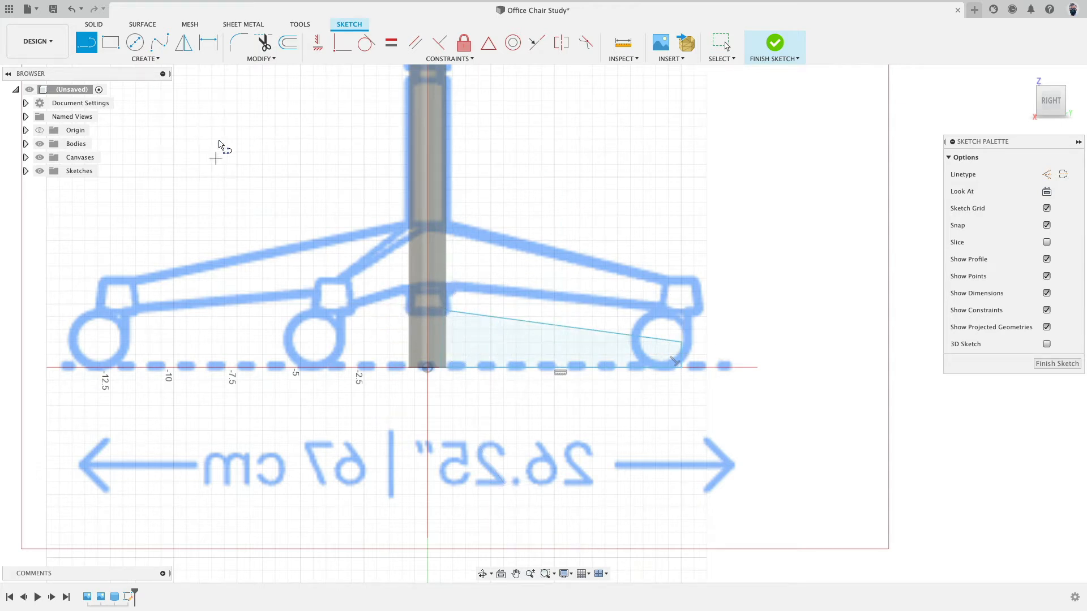
- Constrain the leg profile's inner edge vertical and align its lower corner horizontally with the origin
{"action": "left_click", "coordinate": [318, 42]}
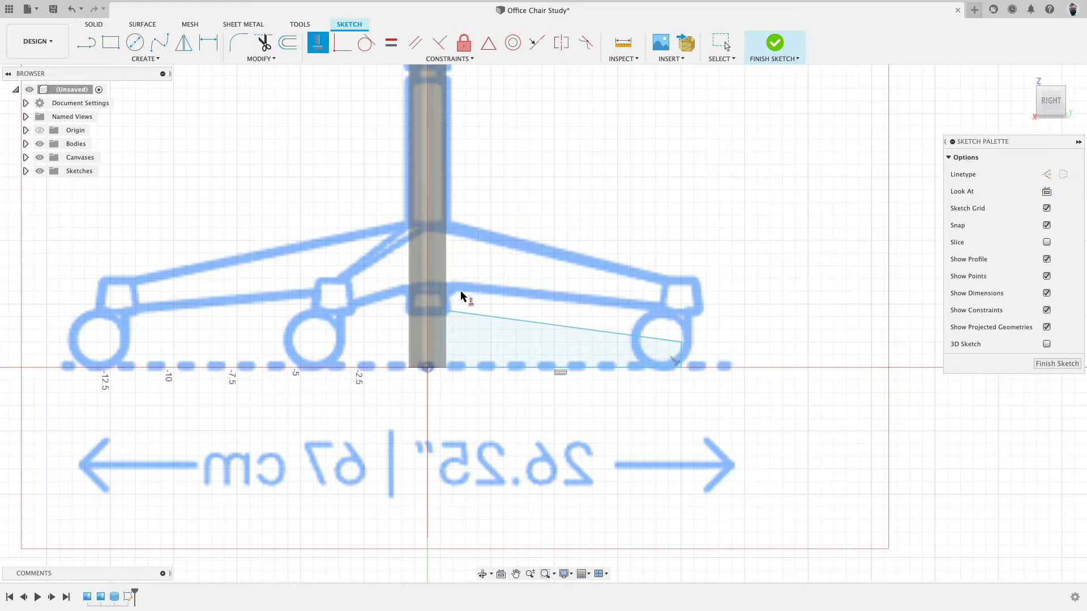
{"action": "left_click", "coordinate": [445, 328]}
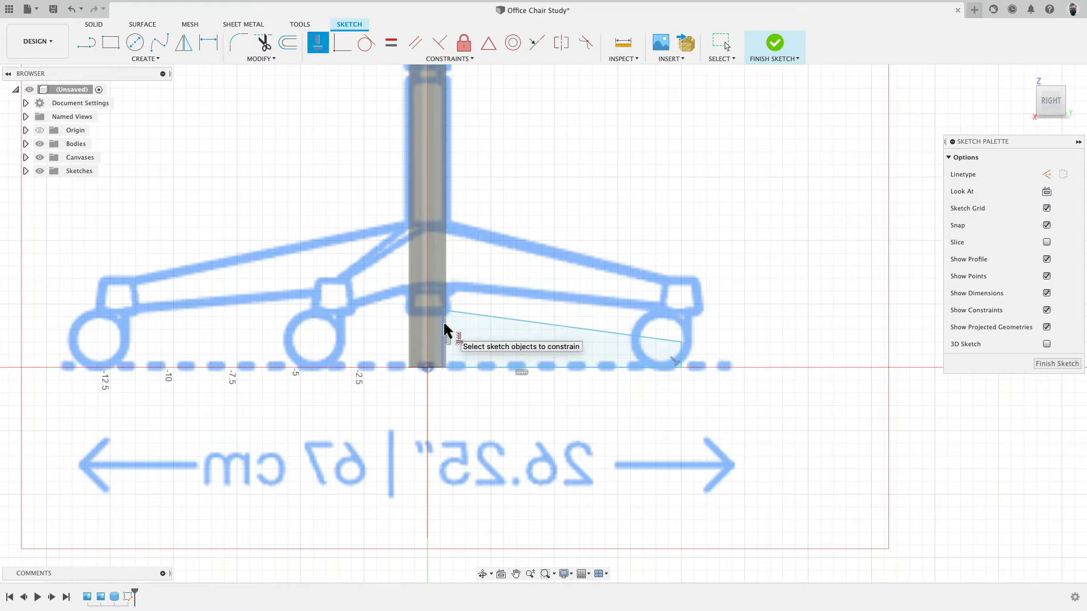
{"action": "left_click", "coordinate": [433, 373]}
- Dimension the leg profile's ground line to 9.5 in
{"action": "key", "text": "d"}
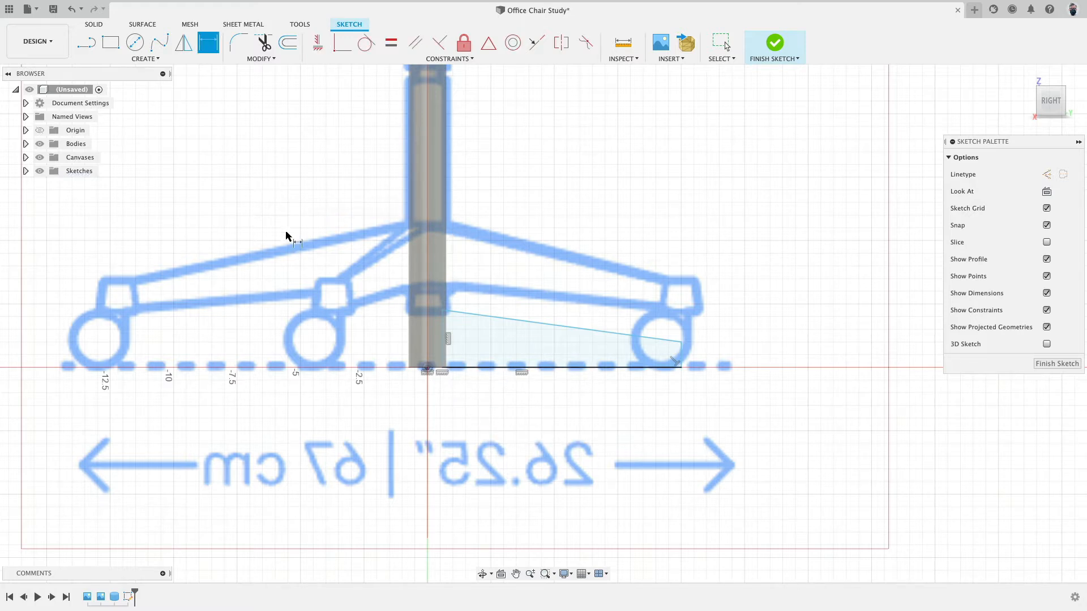
{"action": "left_click", "coordinate": [490, 369]}
{"action": "left_click", "coordinate": [680, 409]}
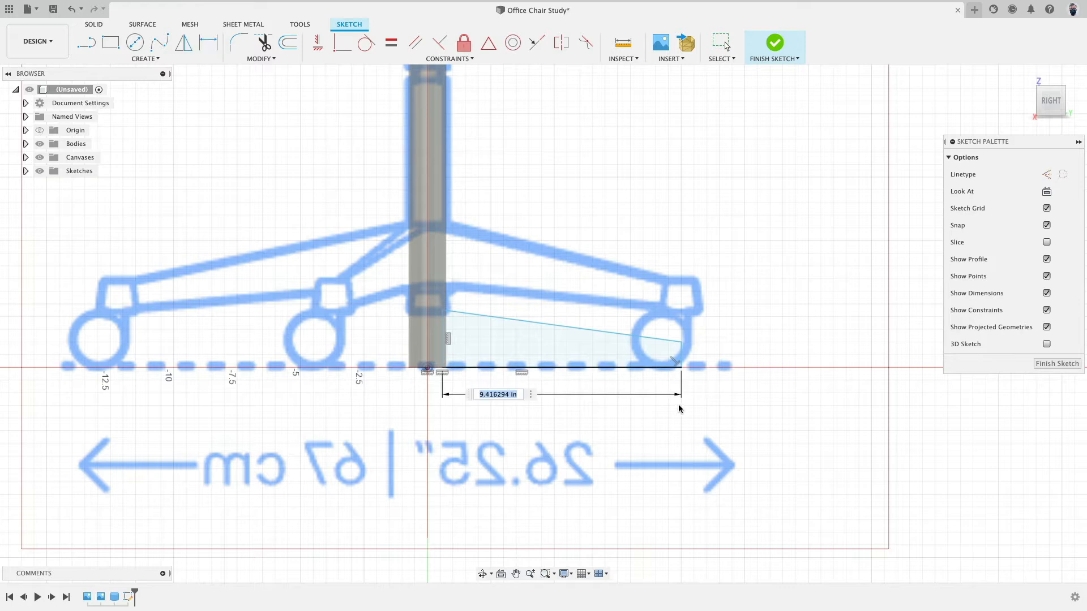
{"action": "type", "text": "9.5"}
{"action": "key", "text": "Return"}
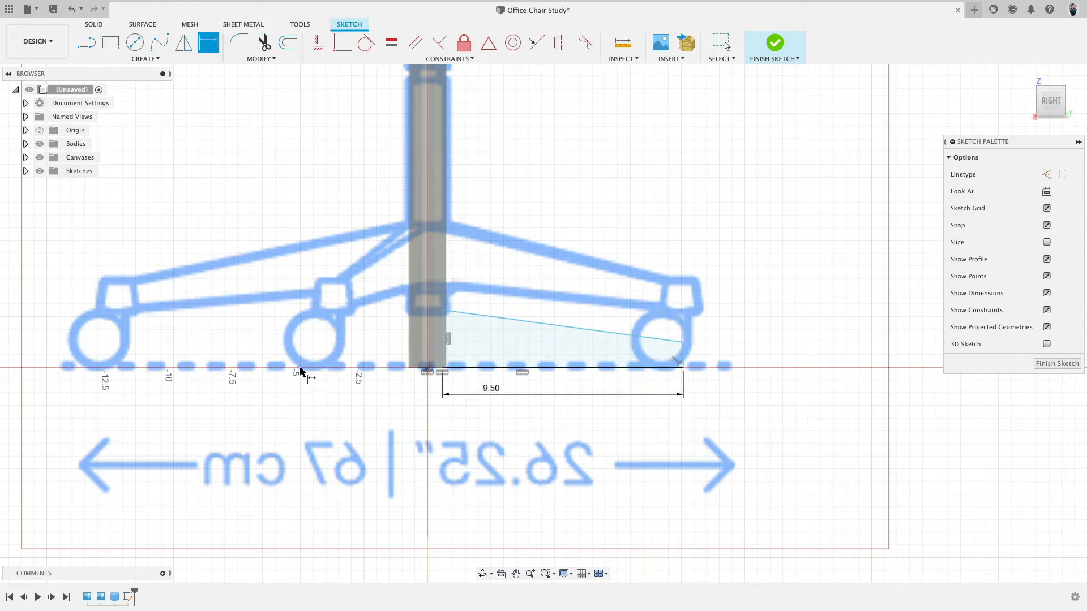
- Dimension the distance from the origin to the profile's inner lower corner as 0.5 in and finish the sketch
{"action": "scroll", "coordinate": [390, 377], "scroll_direction": "up", "scroll_amount": 3}
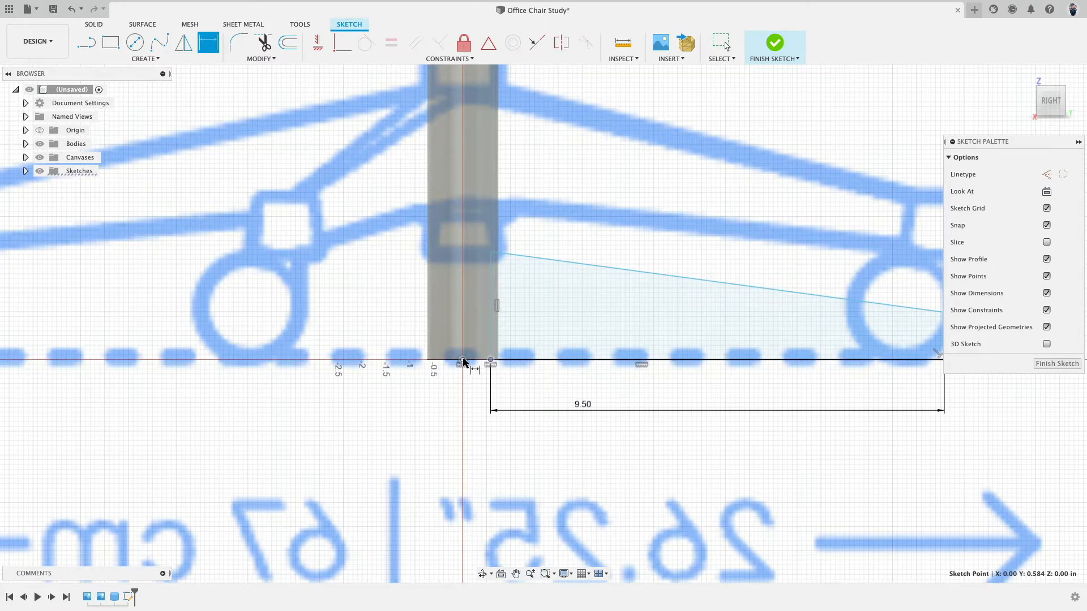
{"action": "left_click", "coordinate": [463, 362]}
{"action": "left_click", "coordinate": [490, 360]}
{"action": "left_click", "coordinate": [478, 387]}
{"action": "type", "text": "0.5"}
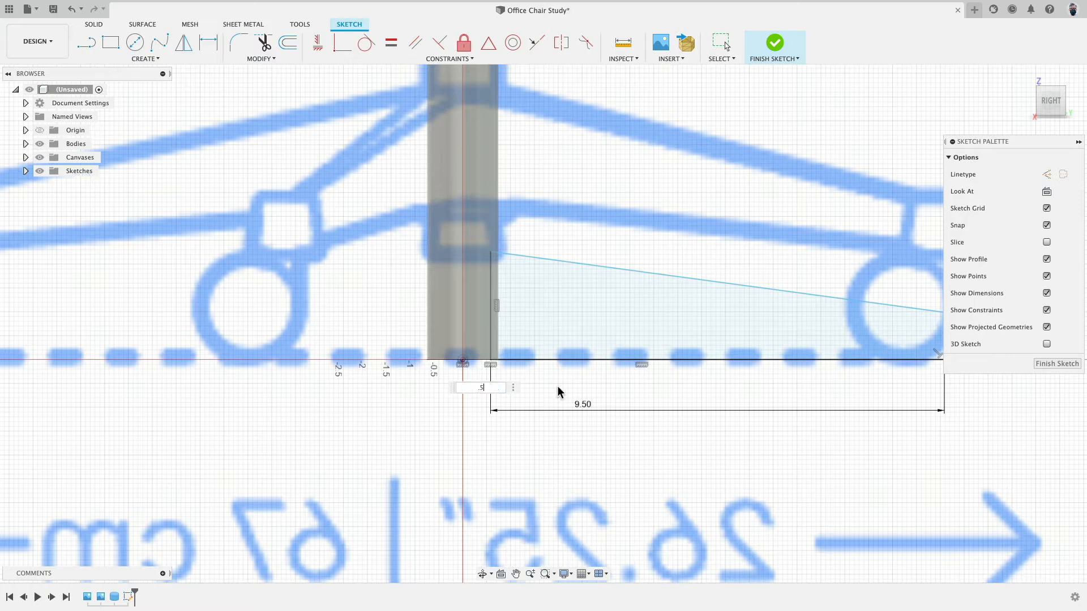
{"action": "key", "text": "Return"}
{"action": "scroll", "coordinate": [556, 383], "scroll_direction": "down", "scroll_amount": 3}
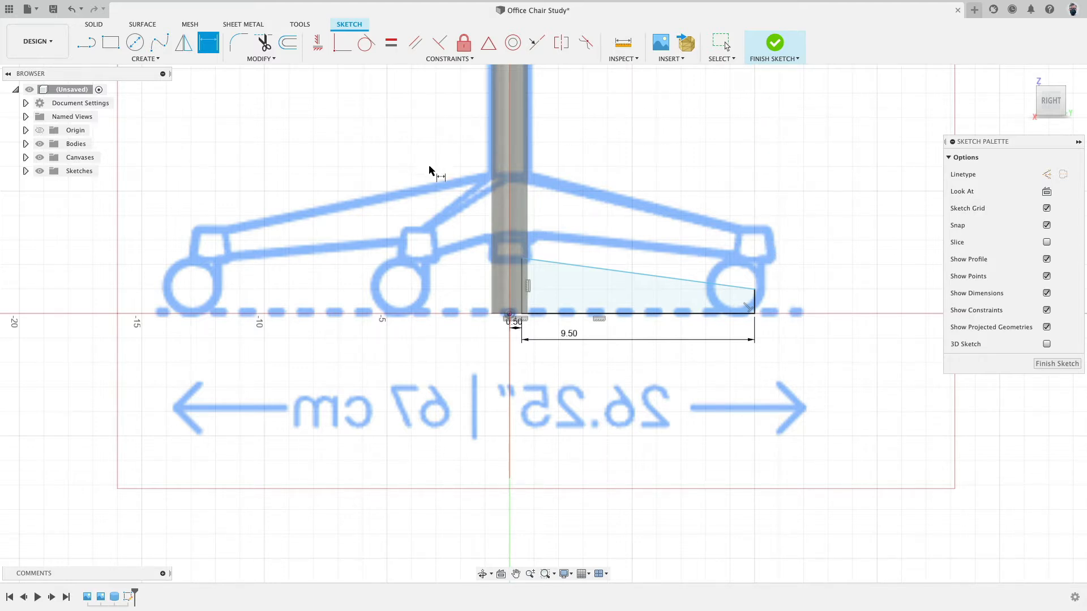
{"action": "left_click", "coordinate": [765, 45]}
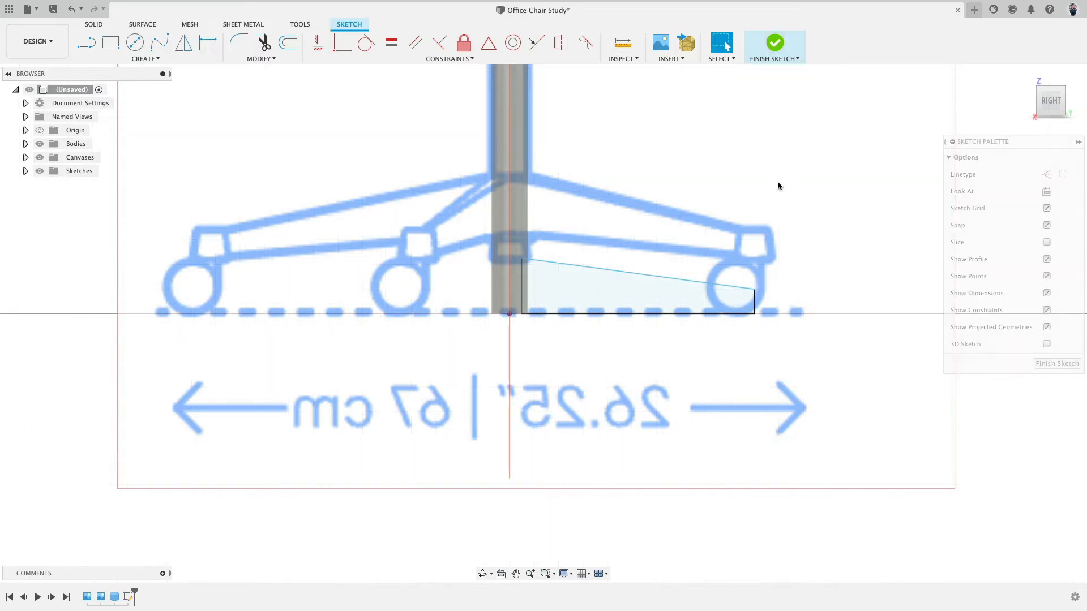
- Hide the canvases and extrude the leg profile symmetrically, 0.25 in to each side, as a new body
{"action": "left_click", "coordinate": [39, 157]}
{"action": "key", "text": "e"}
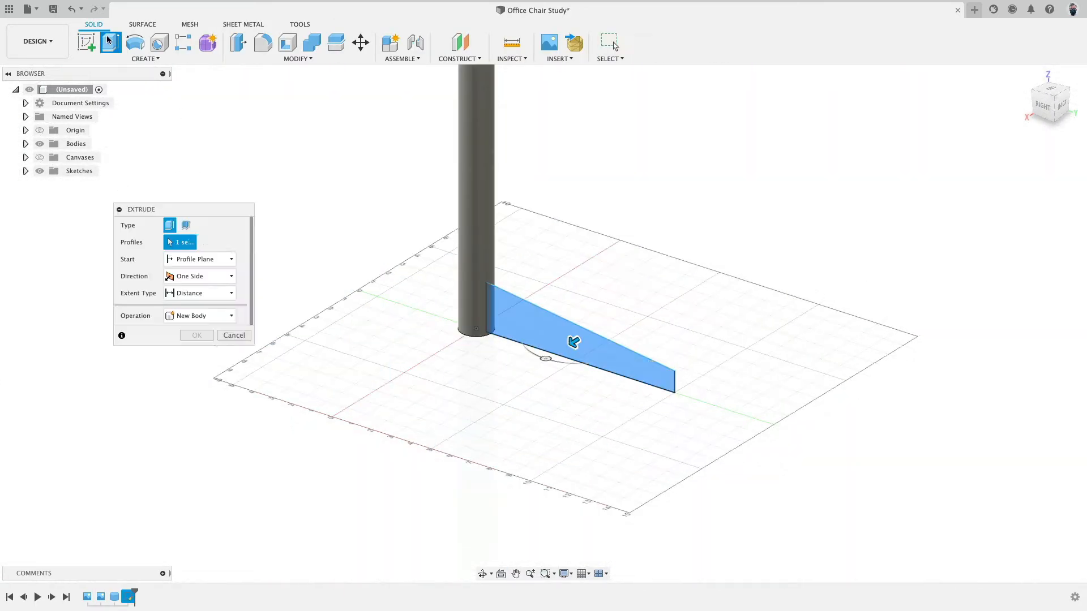
{"action": "type", "text": ".25"}
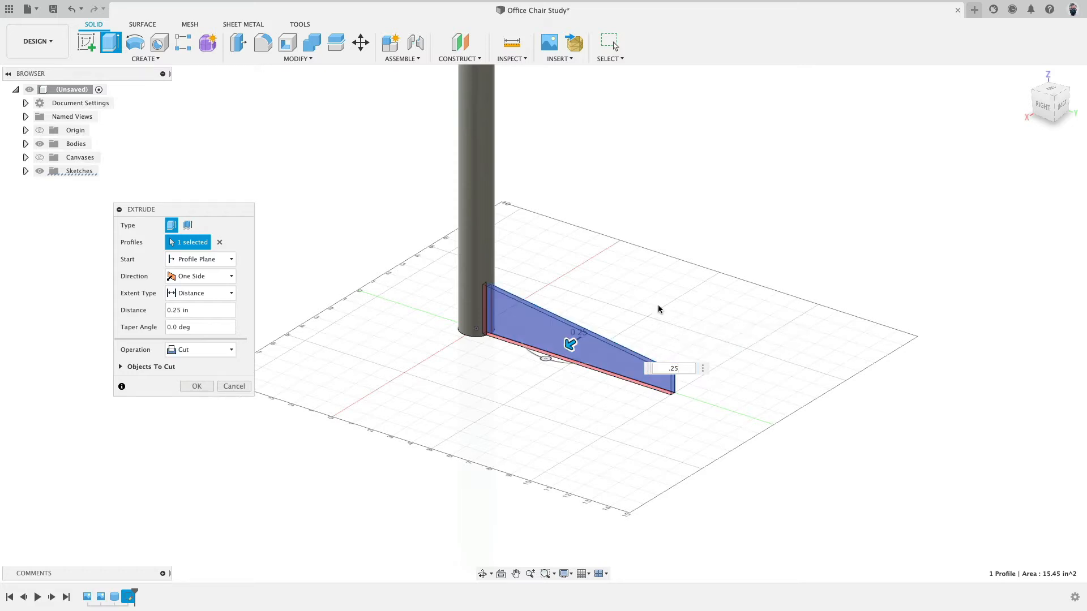
{"action": "left_click", "coordinate": [199, 276]}
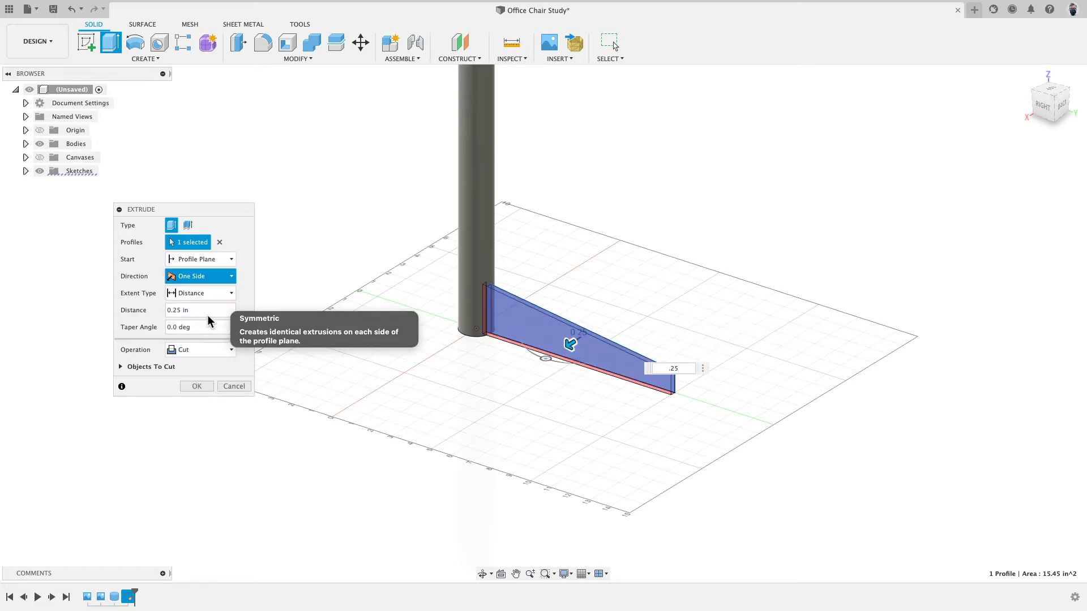
{"action": "left_click", "coordinate": [207, 315]}
{"action": "left_click", "coordinate": [193, 368]}
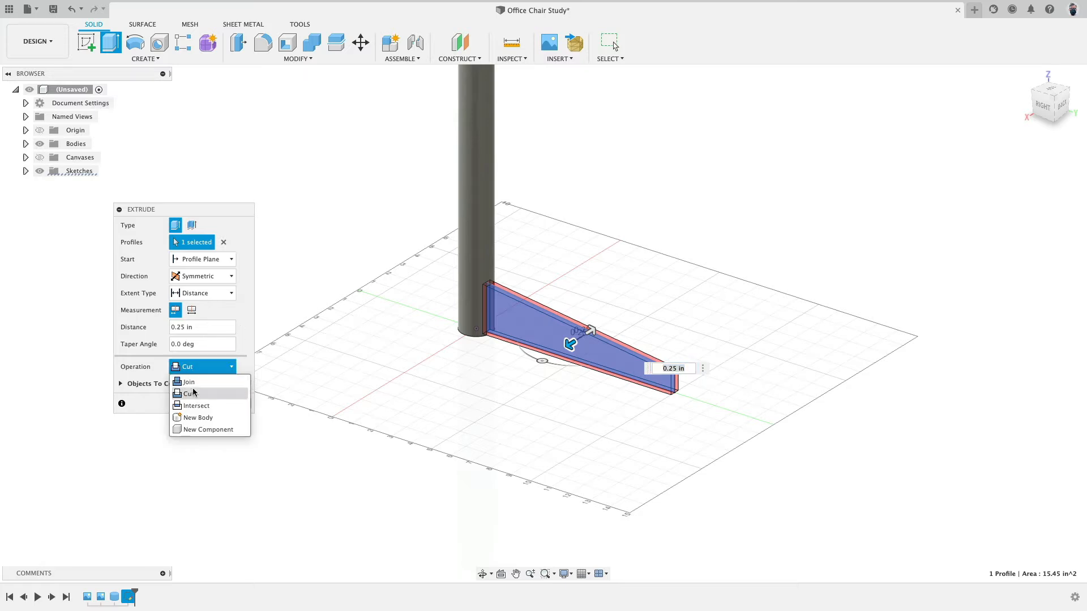
{"action": "left_click", "coordinate": [184, 415]}
{"action": "mouse_move", "coordinate": [396, 378]}
{"action": "middle_mouse_down", "text": "shift"}
{"action": "mouse_move", "coordinate": [421, 378]}
{"action": "mouse_move", "coordinate": [396, 385]}
{"action": "middle_mouse_up", "text": "shift"}
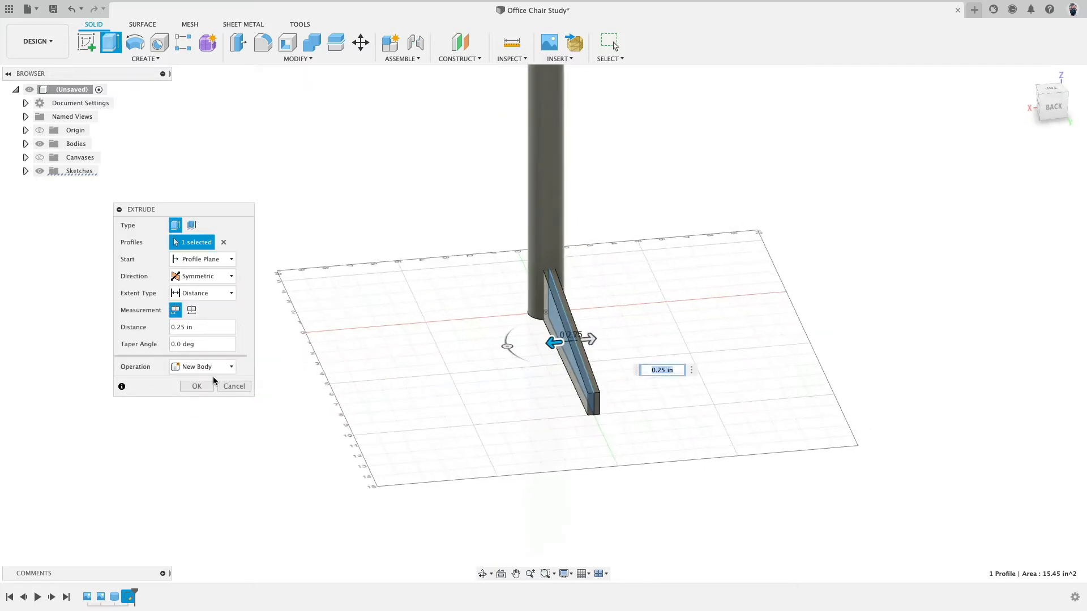
{"action": "key", "text": "Return"}
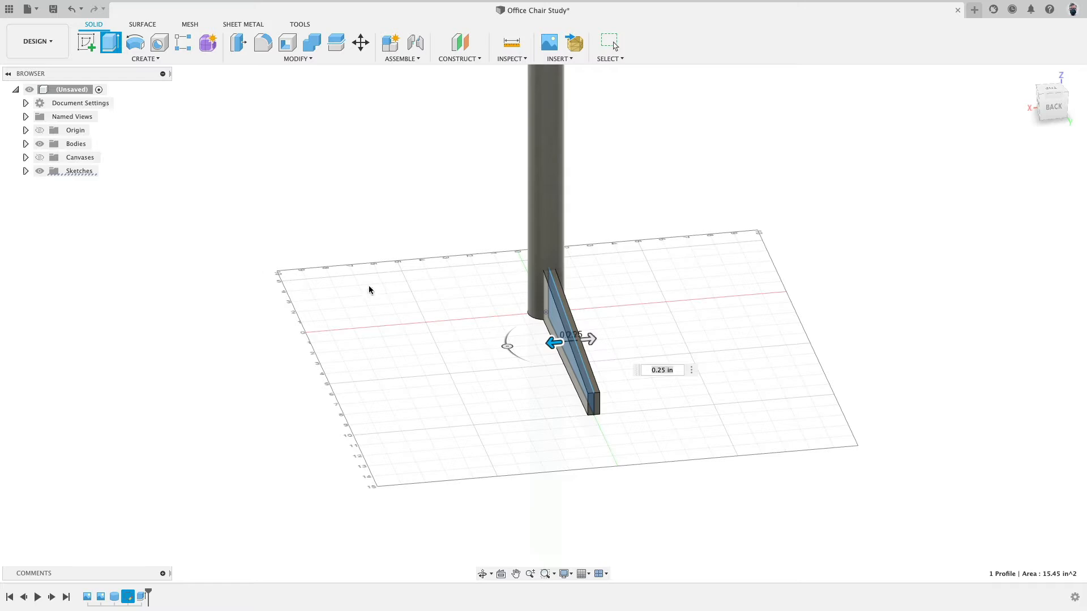
- Hide the sketches and create a full circular pattern of the leg body around the central column with a quantity of 5
{"action": "left_click", "coordinate": [39, 173]}
{"action": "mouse_move", "coordinate": [317, 286]}
{"action": "middle_mouse_down", "text": "shift"}
{"action": "mouse_move", "coordinate": [522, 328]}
{"action": "mouse_move", "coordinate": [371, 312]}
{"action": "middle_mouse_up", "text": "shift"}
{"action": "left_click", "coordinate": [170, 60]}
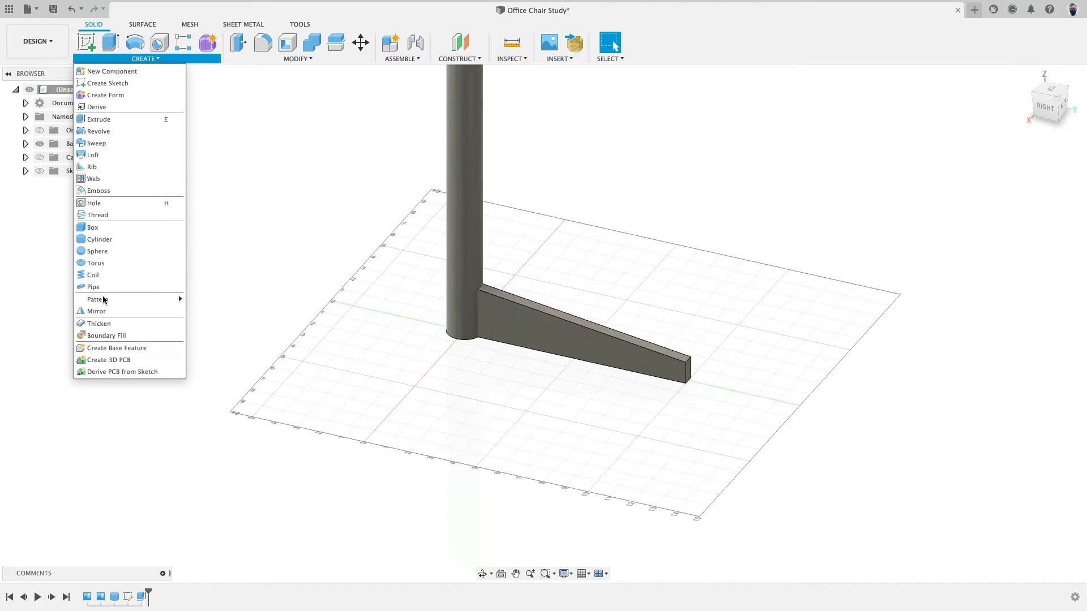
{"action": "mouse_move", "coordinate": [104, 300]}
{"action": "left_click", "coordinate": [239, 309]}
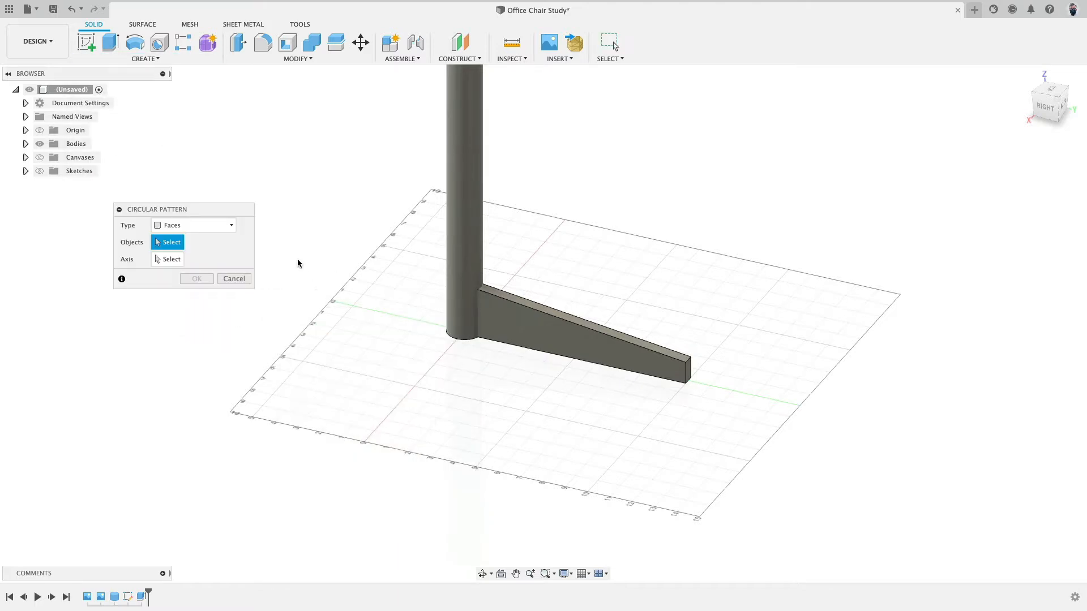
{"action": "left_click", "coordinate": [228, 225]}
{"action": "left_click", "coordinate": [207, 259]}
{"action": "left_click", "coordinate": [568, 313]}
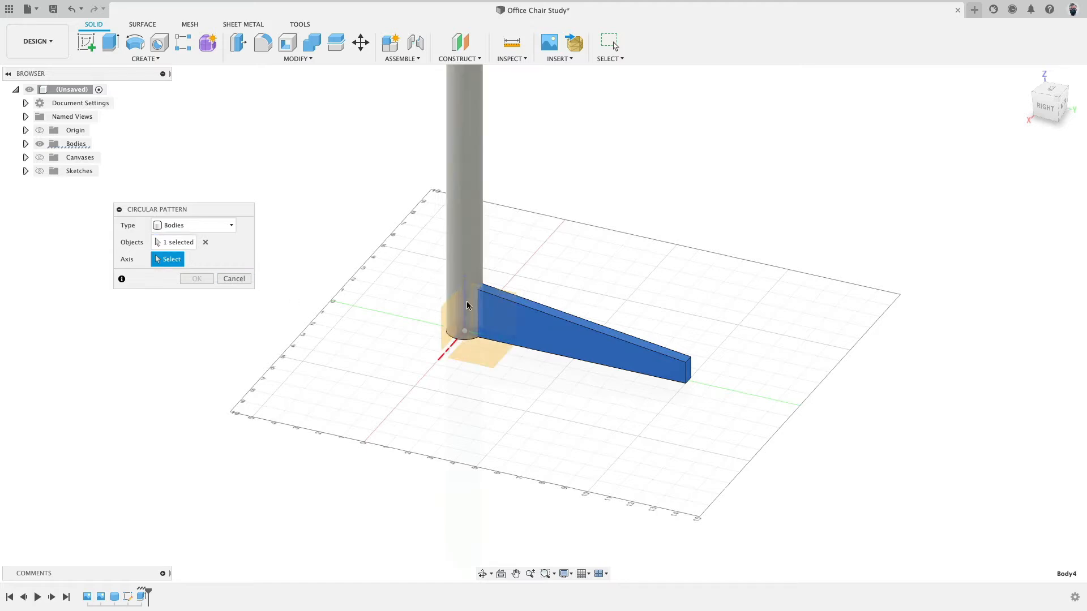
{"action": "left_click", "coordinate": [448, 168]}
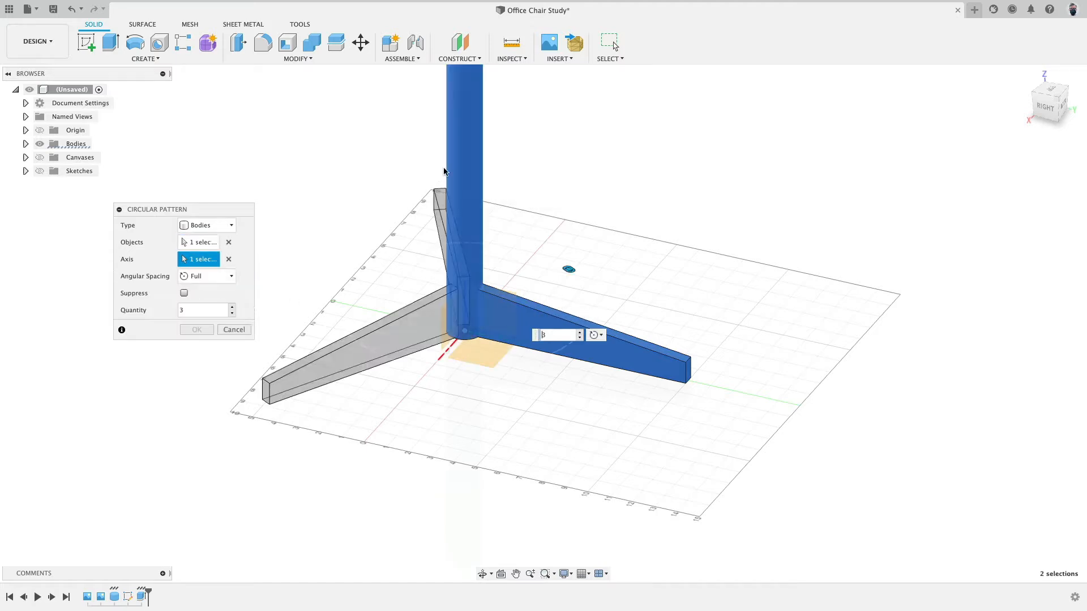
{"action": "left_click", "coordinate": [233, 309]}
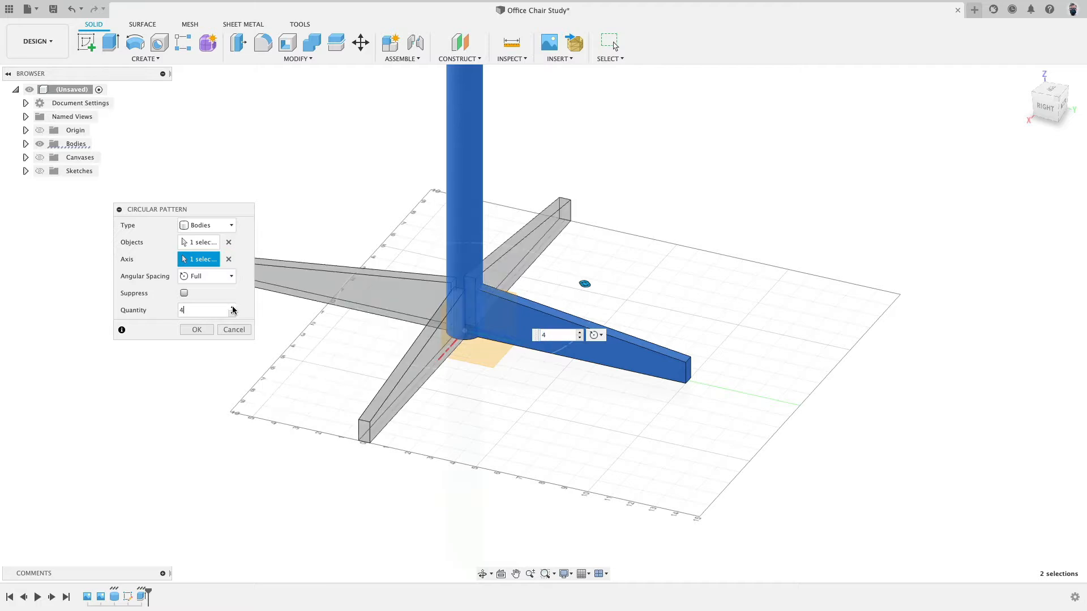
{"action": "left_click", "coordinate": [233, 309]}
{"action": "left_click", "coordinate": [197, 329]}
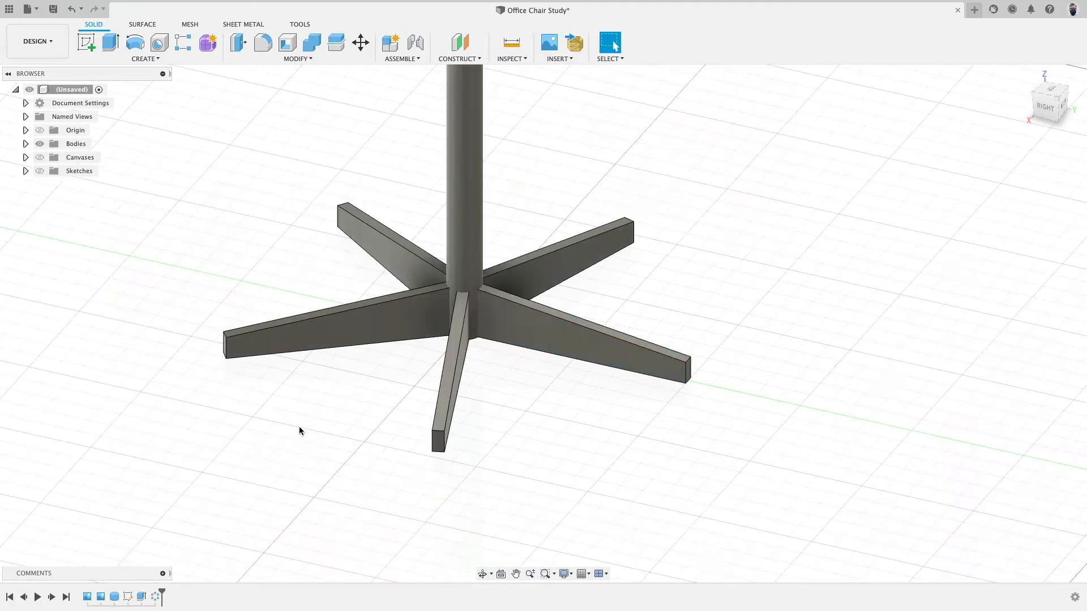
- Edit the leg's symmetric extrusion to use whole-length measurement with a distance of 0.75 in
{"action": "scroll", "coordinate": [233, 374], "scroll_direction": "down", "scroll_amount": 5}
{"action": "mouse_move", "coordinate": [177, 366]}
{"action": "middle_mouse_down", "text": "shift"}
{"action": "mouse_move", "coordinate": [242, 426]}
{"action": "mouse_move", "coordinate": [238, 364]}
{"action": "mouse_move", "coordinate": [315, 355]}
{"action": "mouse_move", "coordinate": [296, 405]}
{"action": "mouse_move", "coordinate": [194, 357]}
{"action": "mouse_move", "coordinate": [207, 355]}
{"action": "mouse_move", "coordinate": [194, 308]}
{"action": "mouse_move", "coordinate": [194, 357]}
{"action": "middle_mouse_up", "text": "shift"}
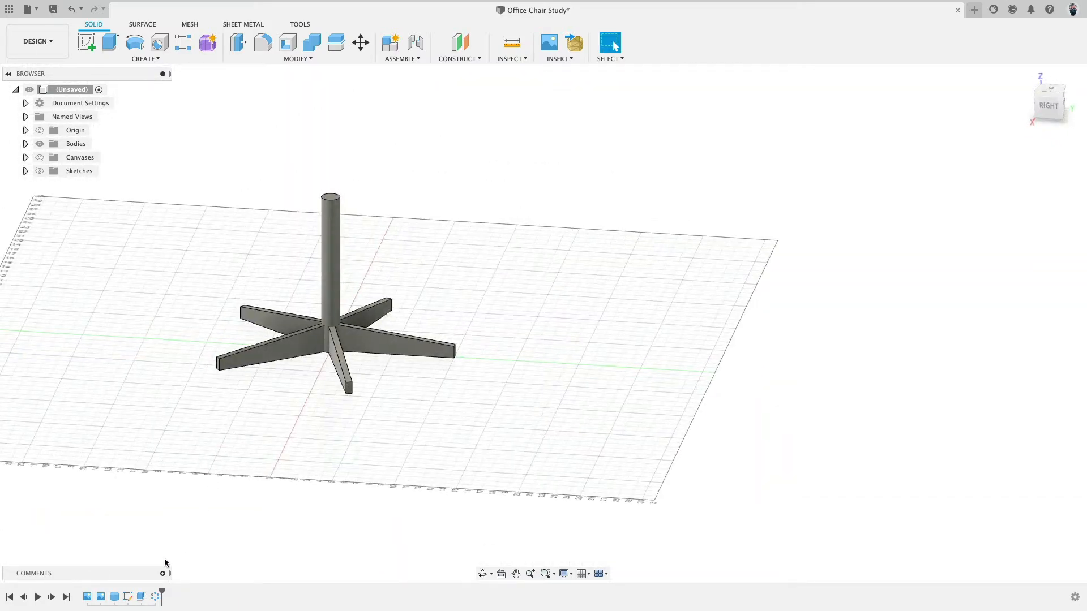
{"action": "scroll", "coordinate": [363, 363], "scroll_direction": "up", "scroll_amount": 5}
{"action": "middle_click_drag", "start_coordinate": [362, 363], "coordinate": [407, 372], "text": "shift"}
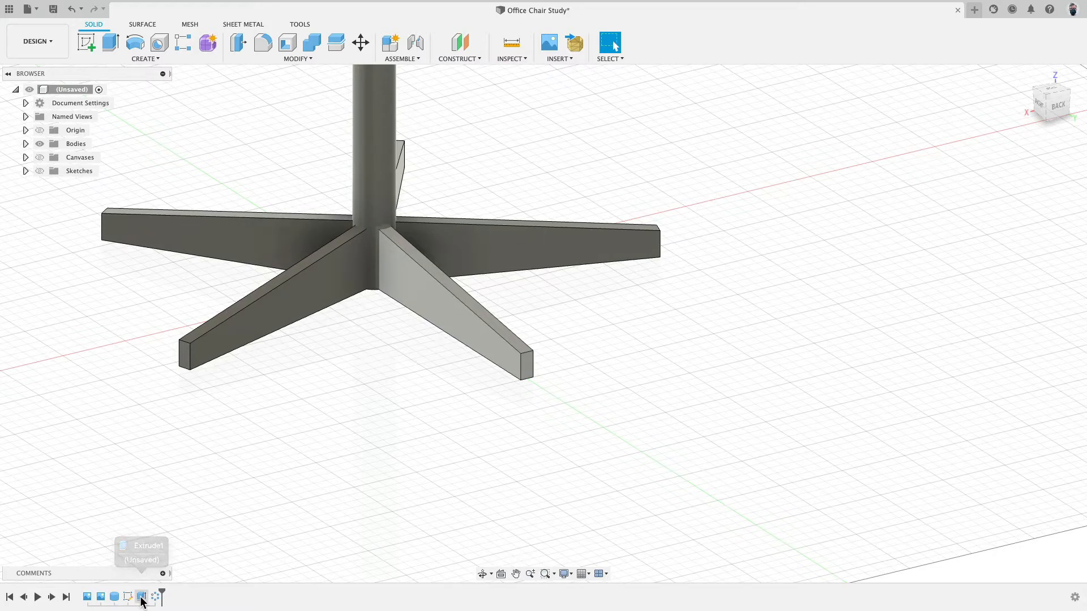
{"action": "double_click", "coordinate": [141, 598]}
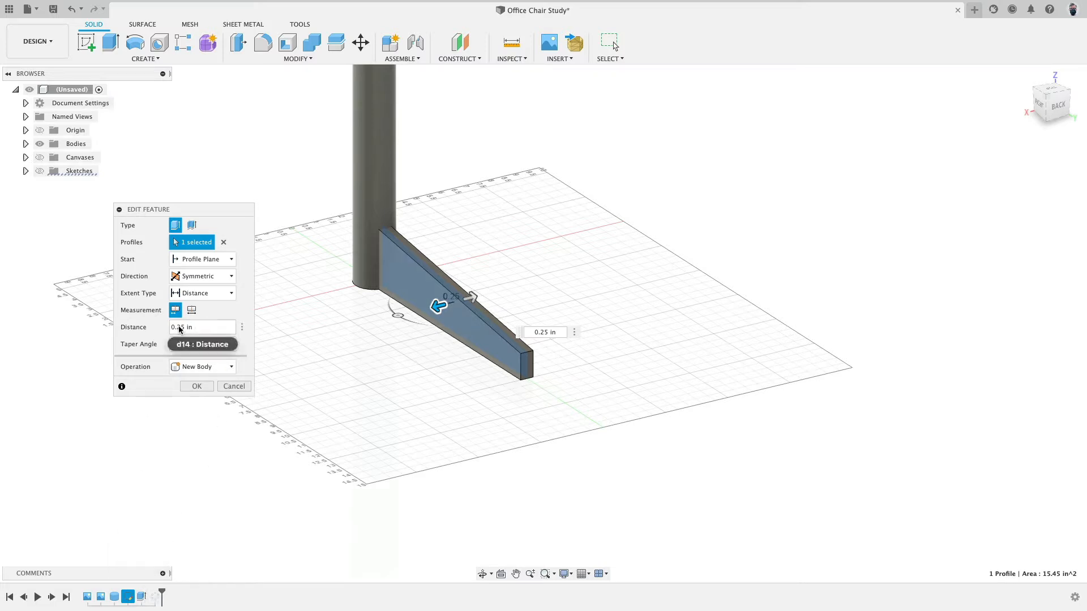
{"action": "left_click", "coordinate": [191, 310]}
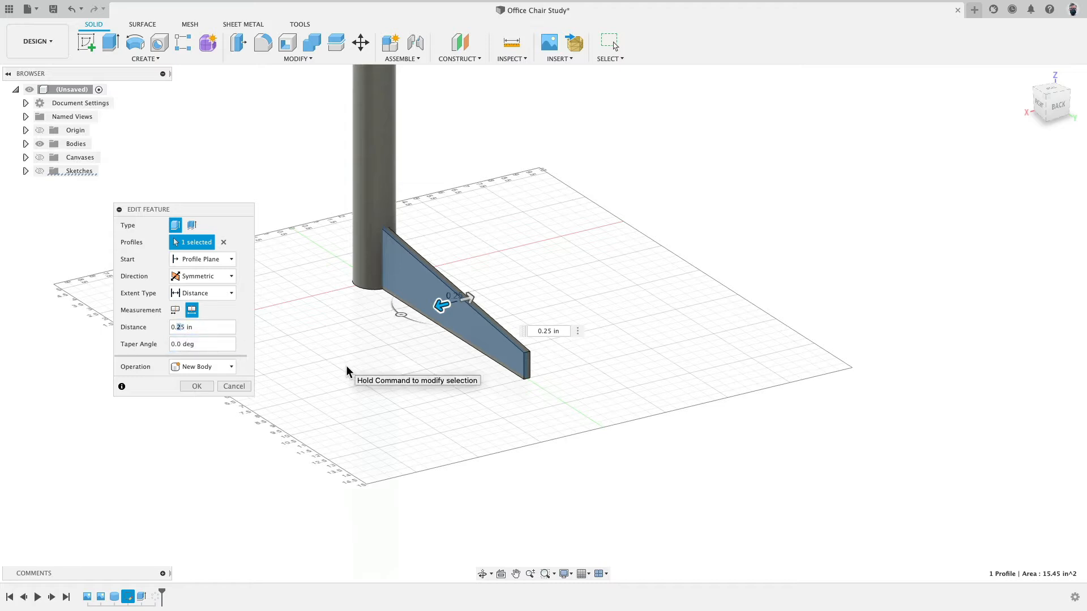
{"action": "key", "text": "BackSpace"}
{"action": "type", "text": "7"}
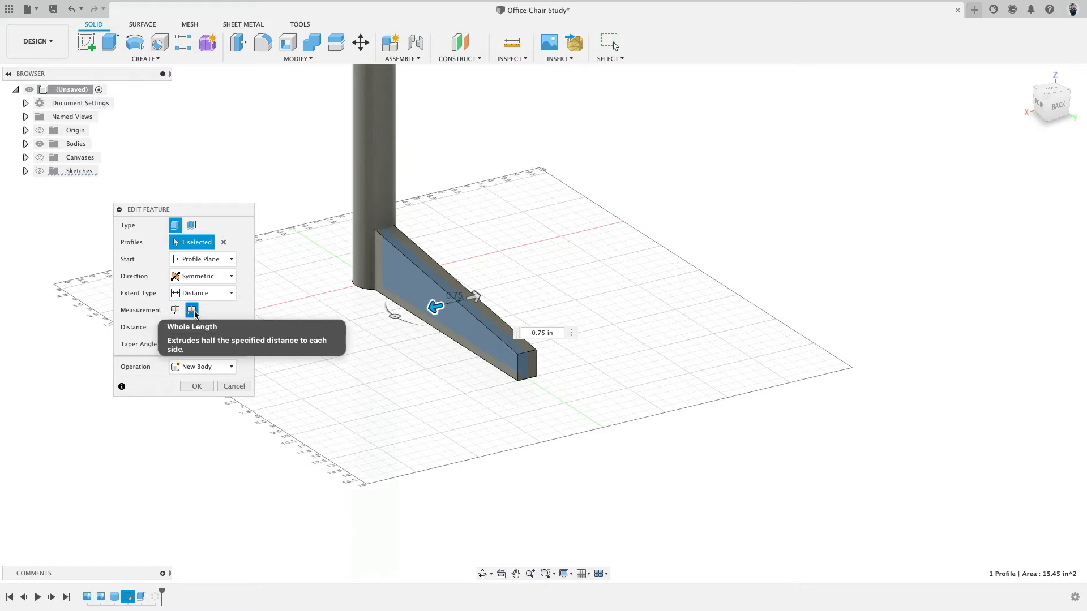
{"action": "left_click", "coordinate": [196, 385]}
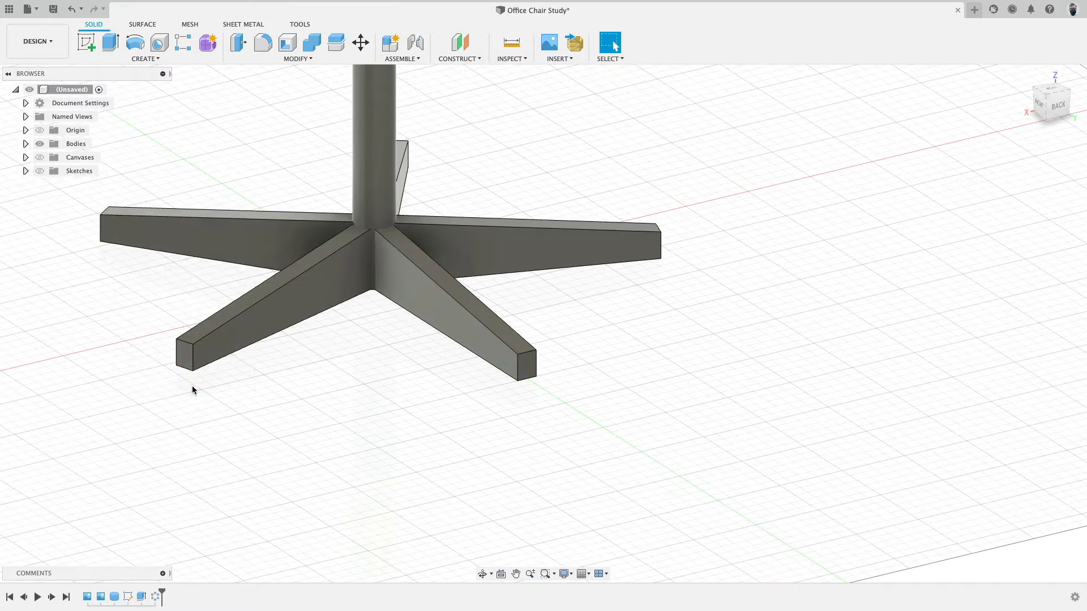
- Roll the design history back to just before the circular pattern and hide the column body
{"action": "middle_click_drag", "start_coordinate": [354, 398], "coordinate": [361, 434], "text": "shift"}
{"action": "scroll", "coordinate": [369, 195], "scroll_direction": "up", "scroll_amount": 7}
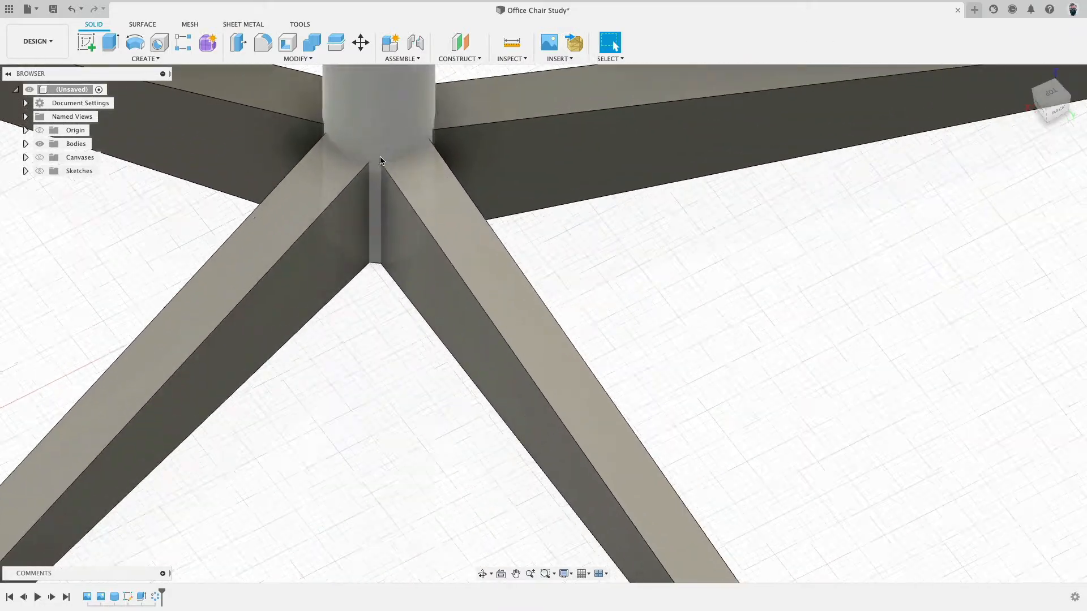
{"action": "scroll", "coordinate": [380, 161], "scroll_direction": "up", "scroll_amount": 3}
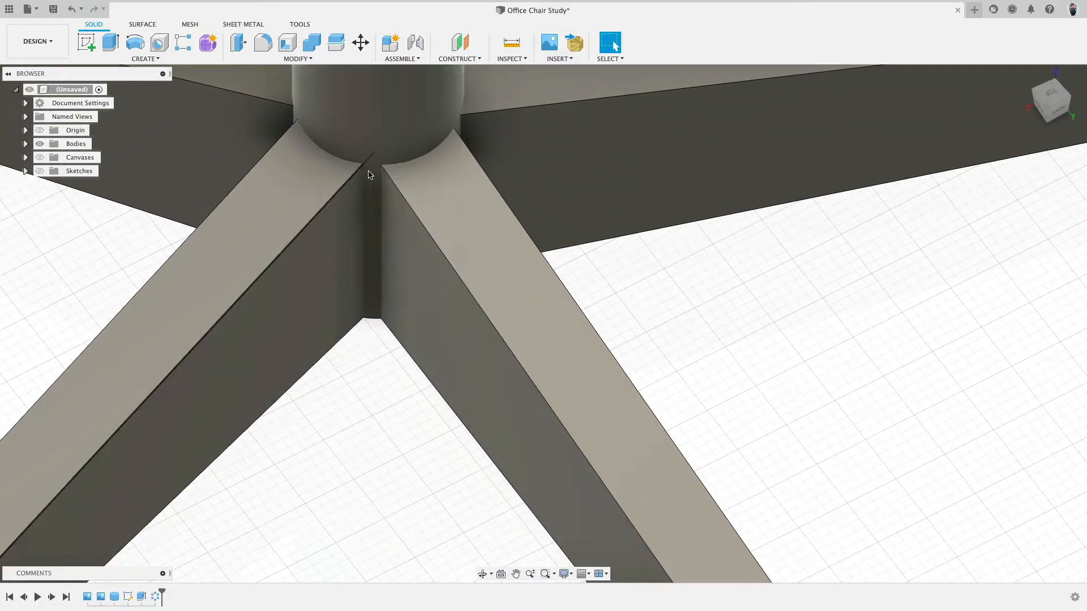
{"action": "scroll", "coordinate": [384, 347], "scroll_direction": "down", "scroll_amount": 6}
{"action": "middle_click_drag", "start_coordinate": [389, 423], "coordinate": [376, 389], "text": "shift"}
{"action": "left_click_drag", "start_coordinate": [162, 591], "coordinate": [148, 592]}
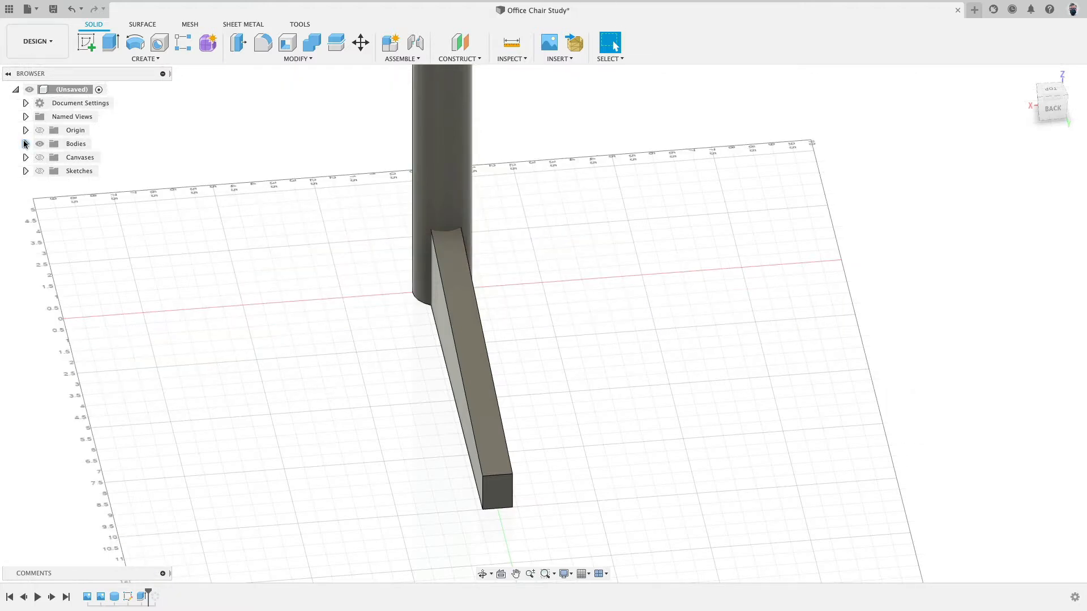
{"action": "left_click", "coordinate": [26, 143]}
{"action": "left_click", "coordinate": [50, 157]}
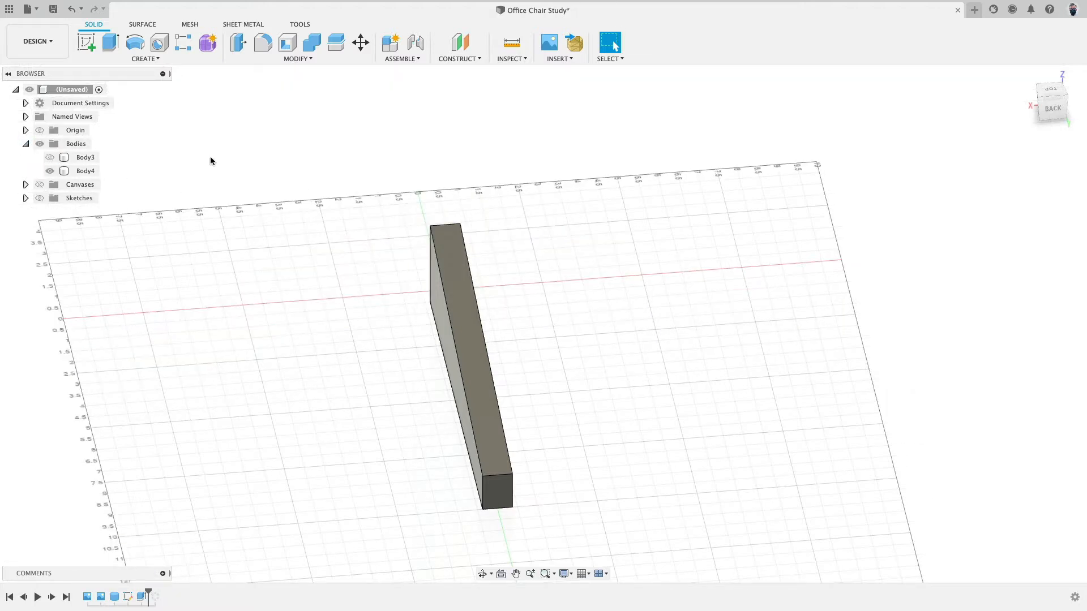
- Taper the leg by rotating one of its long side faces 1 degree about the Y axis at the inner end
{"action": "left_click", "coordinate": [362, 42]}
{"action": "left_click", "coordinate": [441, 302]}
{"action": "left_click", "coordinate": [443, 305]}
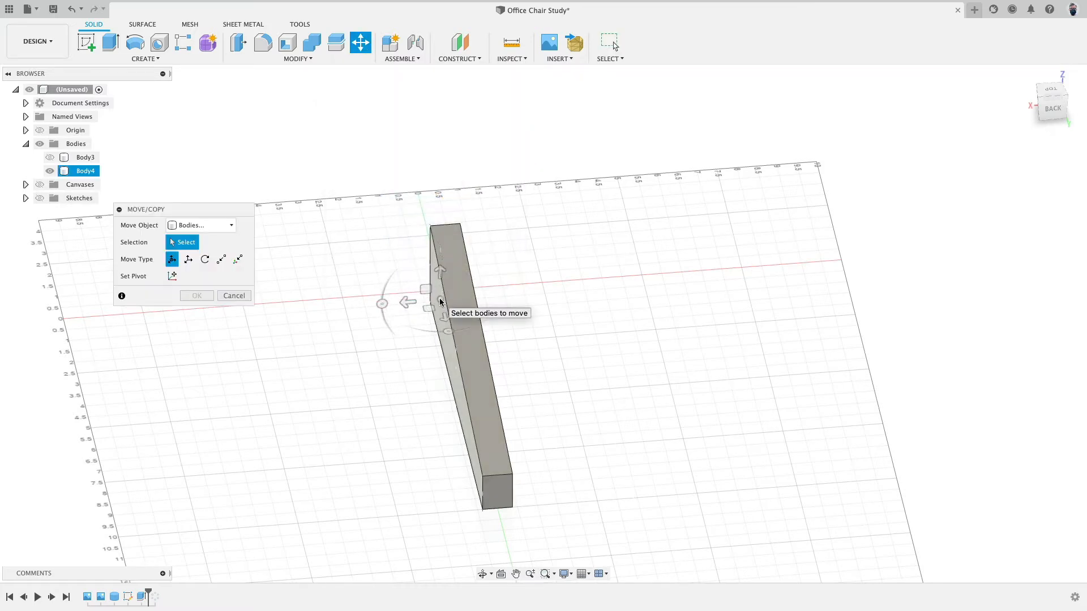
{"action": "left_click", "coordinate": [218, 229]}
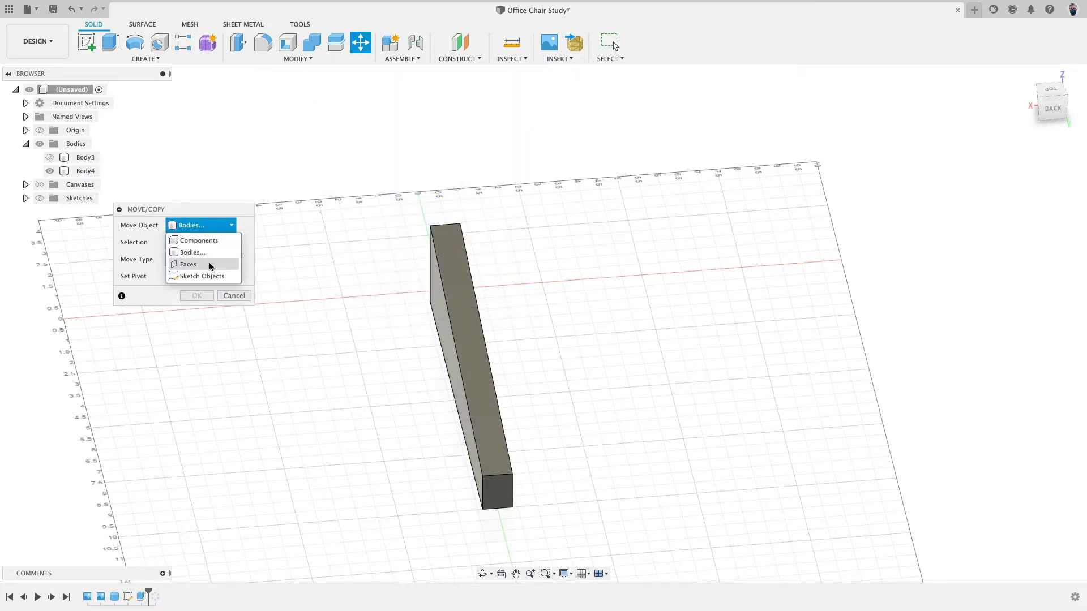
{"action": "left_click", "coordinate": [211, 266]}
{"action": "middle_click_drag", "start_coordinate": [315, 308], "coordinate": [343, 302], "text": "shift"}
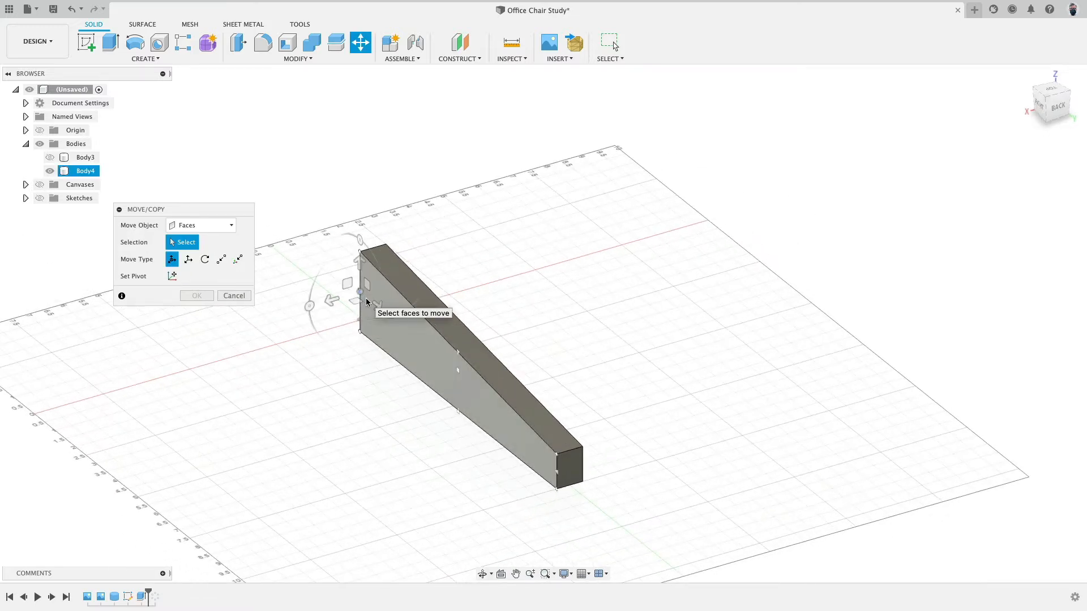
{"action": "left_click", "coordinate": [367, 302]}
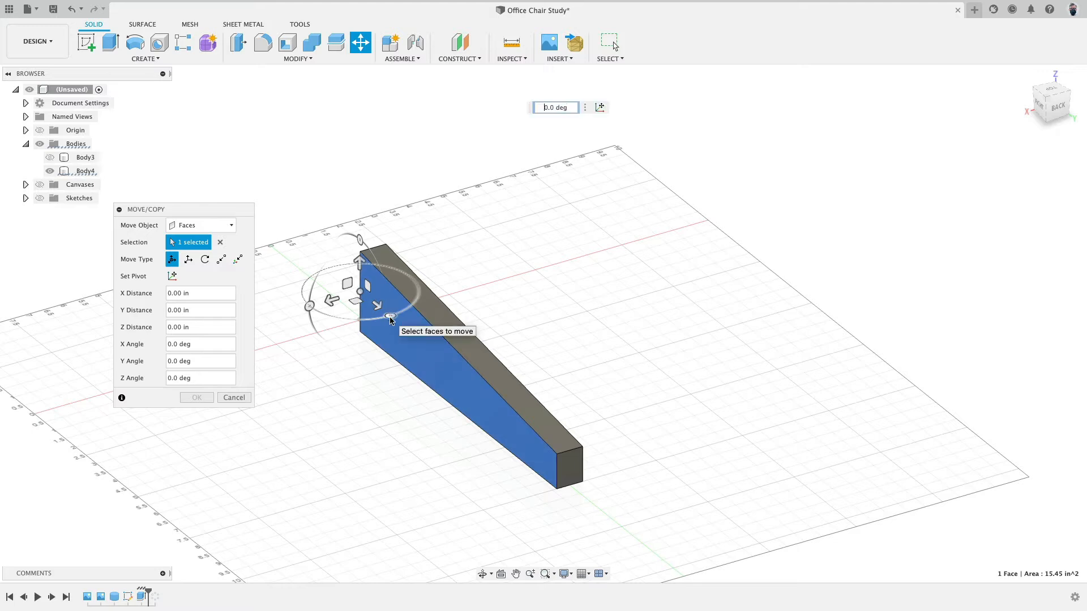
{"action": "left_click_drag", "start_coordinate": [391, 317], "coordinate": [396, 320]}
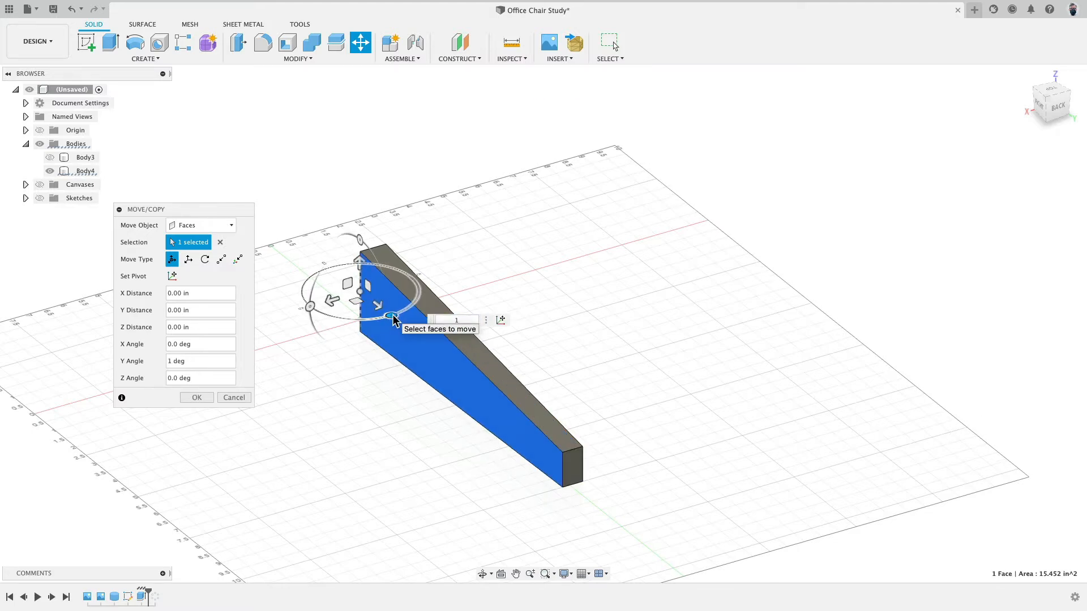
{"action": "middle_click_drag", "start_coordinate": [393, 320], "coordinate": [563, 307], "text": "shift"}
{"action": "key", "text": "Escape"}
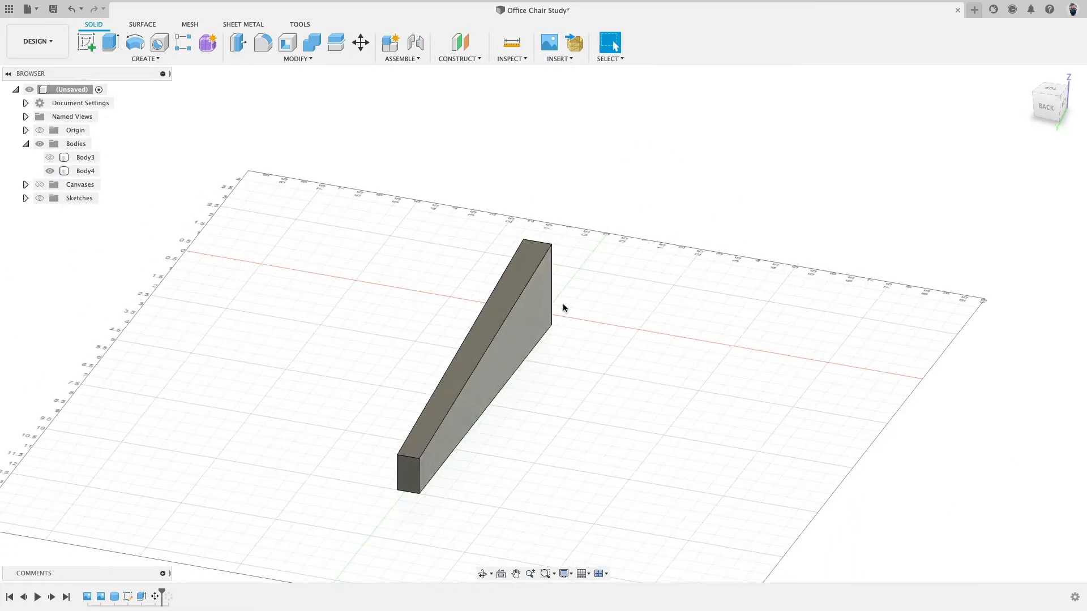
- Rotate the leg's opposite long side face by -1 degree about the Y axis so both sides taper outward
{"action": "left_click", "coordinate": [361, 42]}
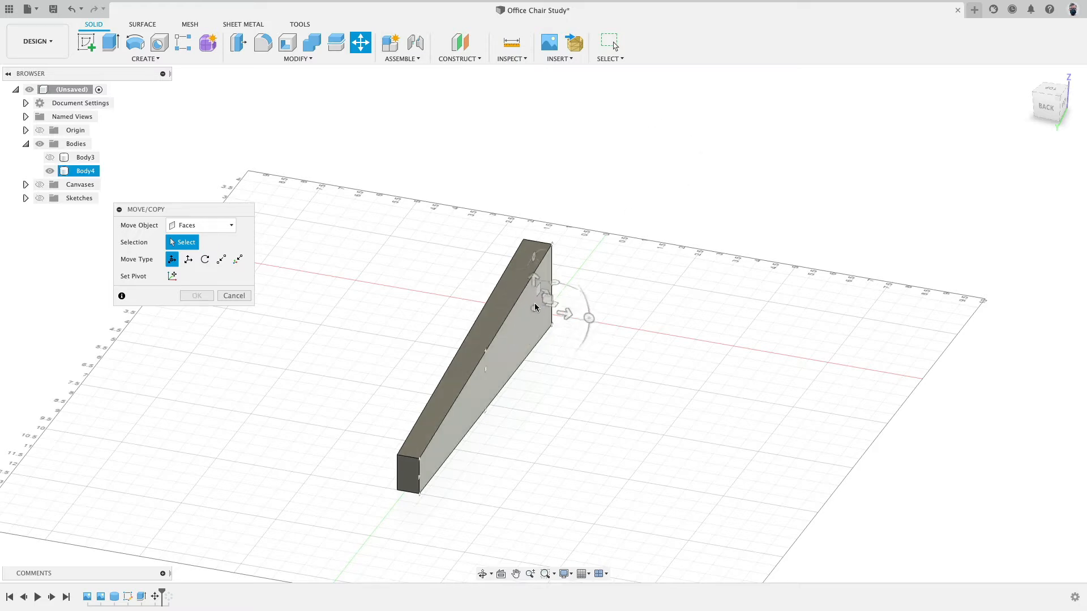
{"action": "left_click", "coordinate": [531, 322]}
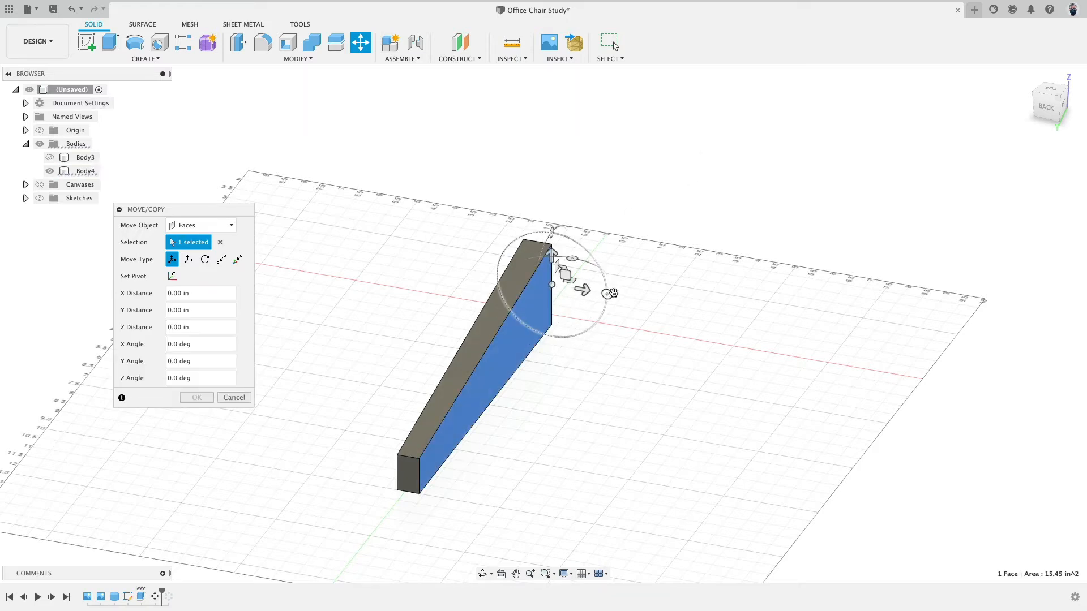
{"action": "middle_click_drag", "start_coordinate": [614, 294], "coordinate": [619, 282], "text": "shift"}
{"action": "left_click_drag", "start_coordinate": [589, 232], "coordinate": [591, 232]}
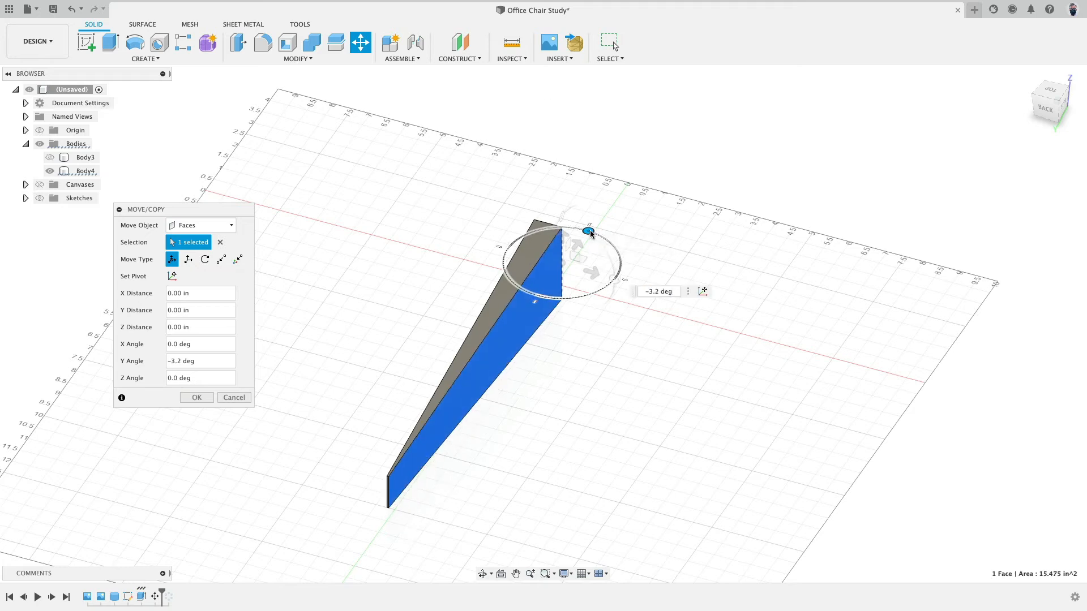
{"action": "type", "text": "1"}
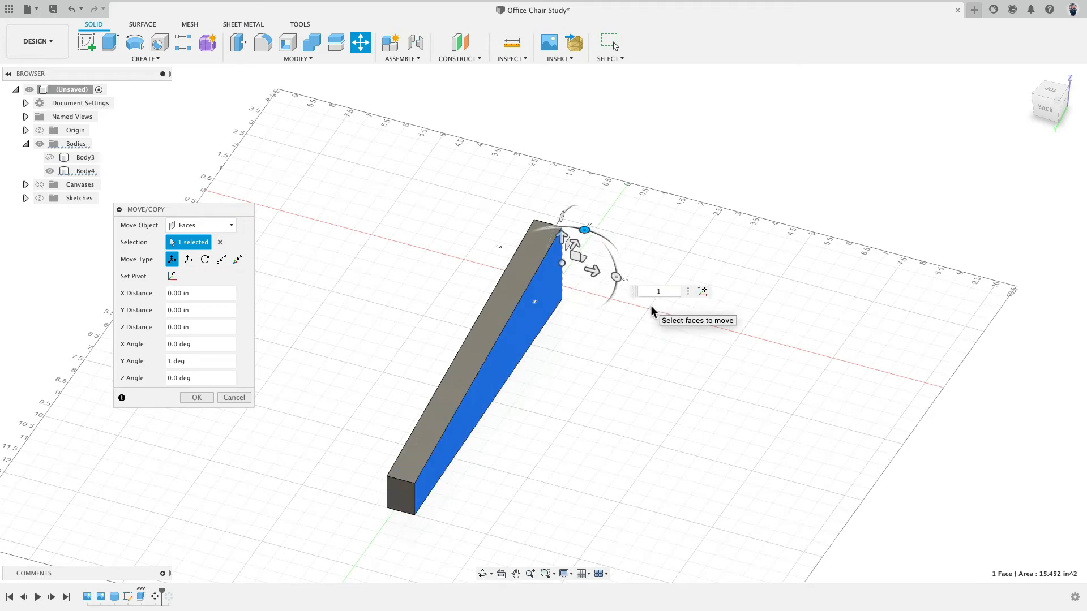
{"action": "type", "text": "-"}
{"action": "left_click", "coordinate": [196, 397]}
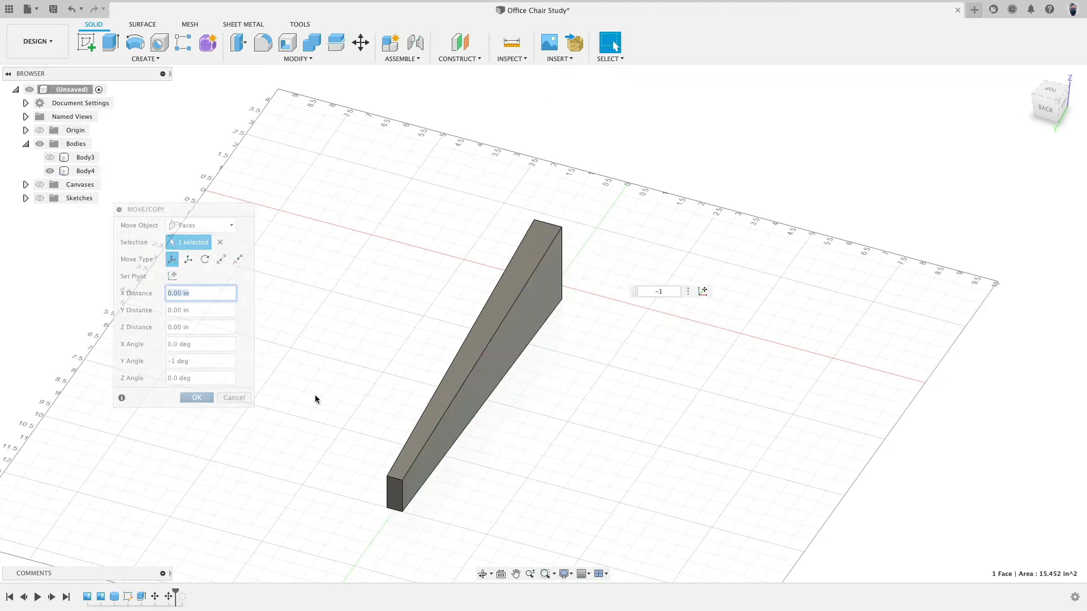
- Show the column body again and roll the design history forward past the circular pattern
{"action": "middle_click_drag", "start_coordinate": [315, 395], "coordinate": [410, 334], "text": "shift"}
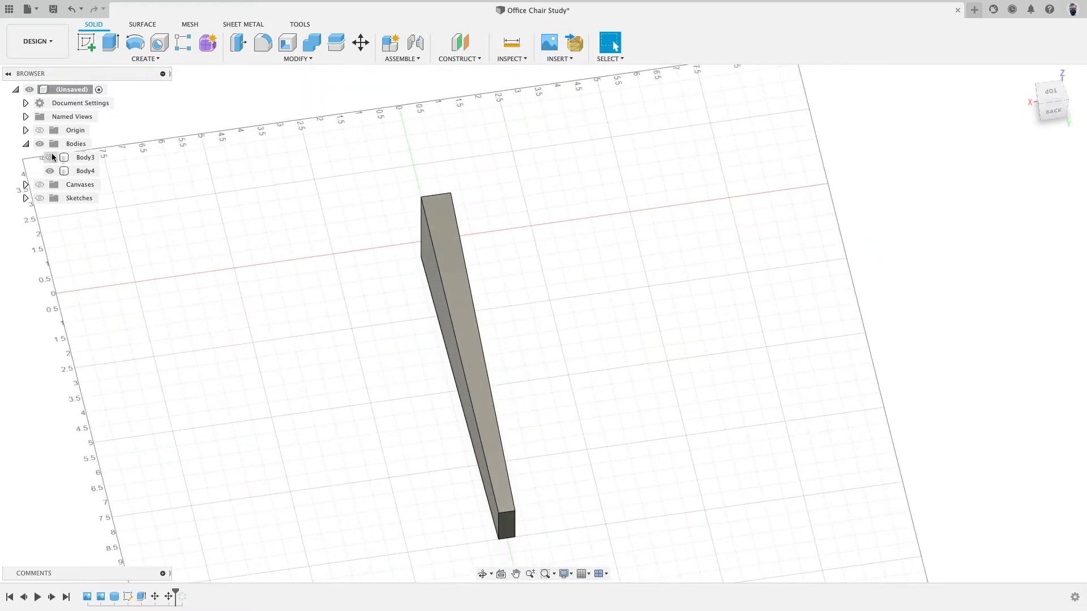
{"action": "left_click", "coordinate": [49, 158]}
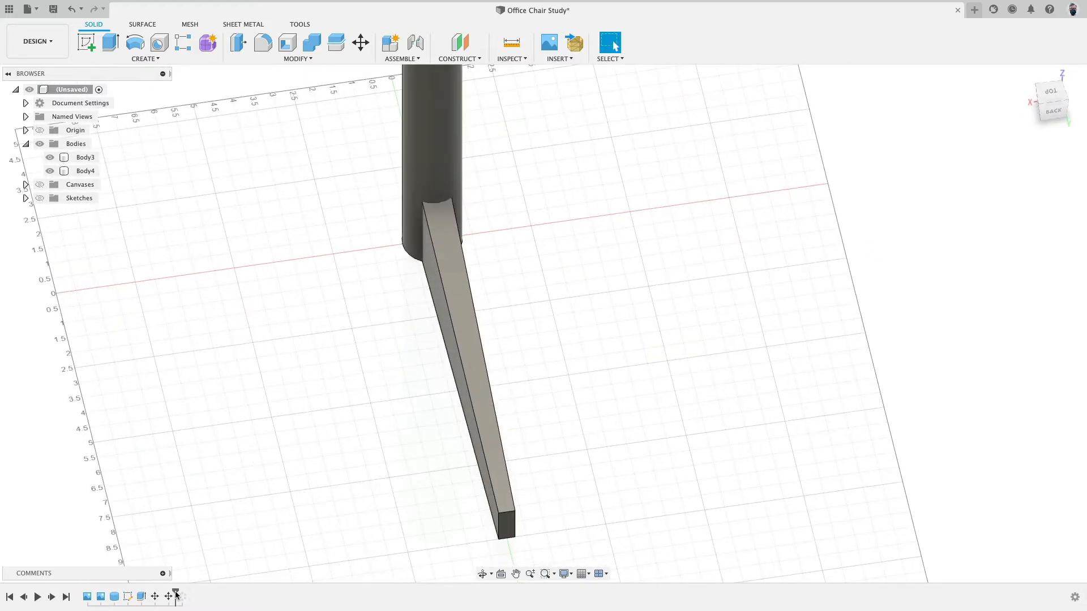
{"action": "left_click_drag", "start_coordinate": [176, 593], "coordinate": [188, 594]}
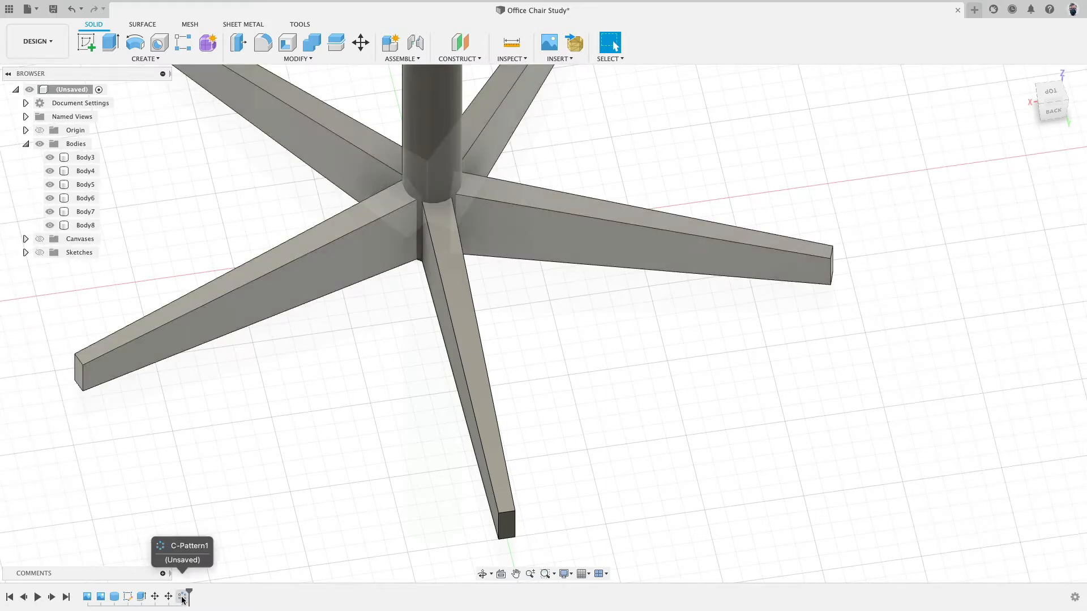
{"action": "left_click", "coordinate": [181, 599]}
{"action": "double_click", "coordinate": [182, 599]}
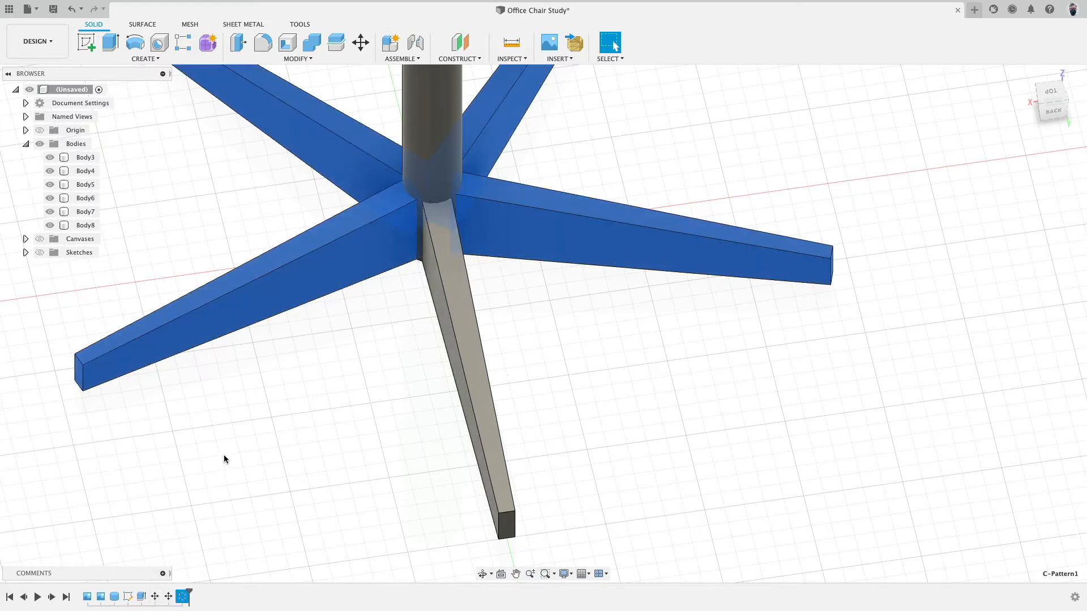
{"action": "middle_click_drag", "start_coordinate": [224, 459], "coordinate": [527, 421], "text": "shift"}
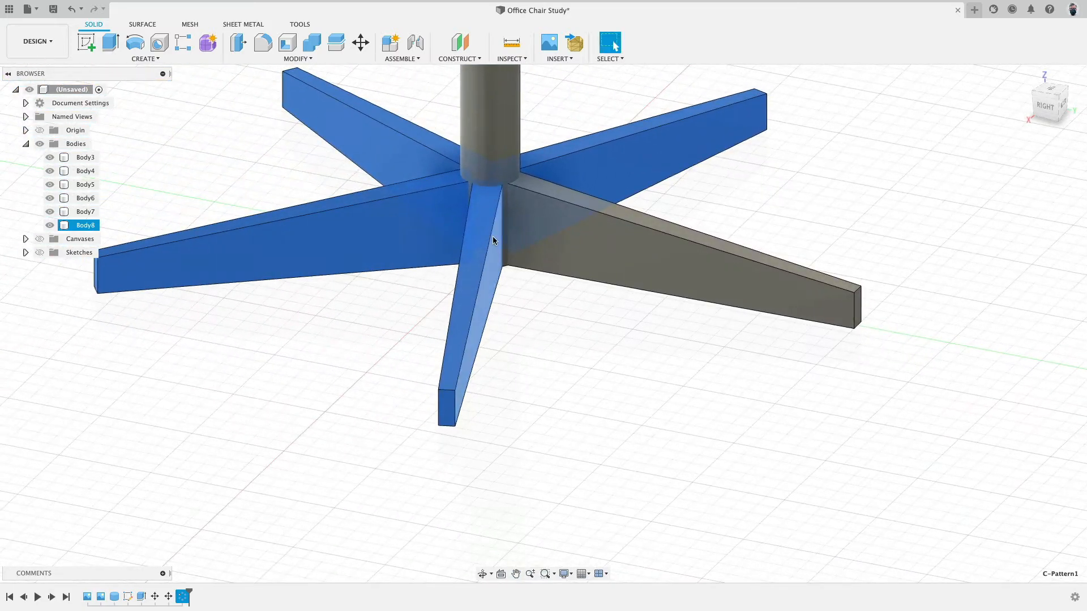
{"action": "middle_click_drag", "start_coordinate": [419, 381], "coordinate": [514, 396], "text": "shift"}
{"action": "left_click", "coordinate": [464, 399]}
- Combine the five legs and the central column into a single body using the Join operation
{"action": "scroll", "coordinate": [468, 407], "scroll_direction": "down", "scroll_amount": 3}
{"action": "scroll", "coordinate": [543, 362], "scroll_direction": "up", "scroll_amount": 5}
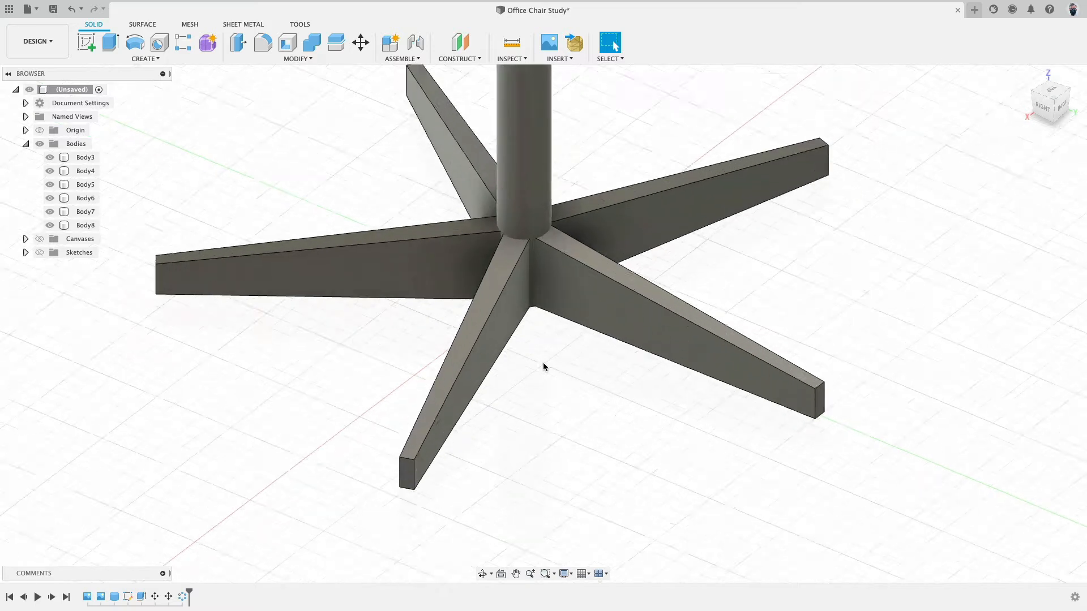
{"action": "left_click", "coordinate": [313, 43]}
{"action": "left_click", "coordinate": [606, 269]}
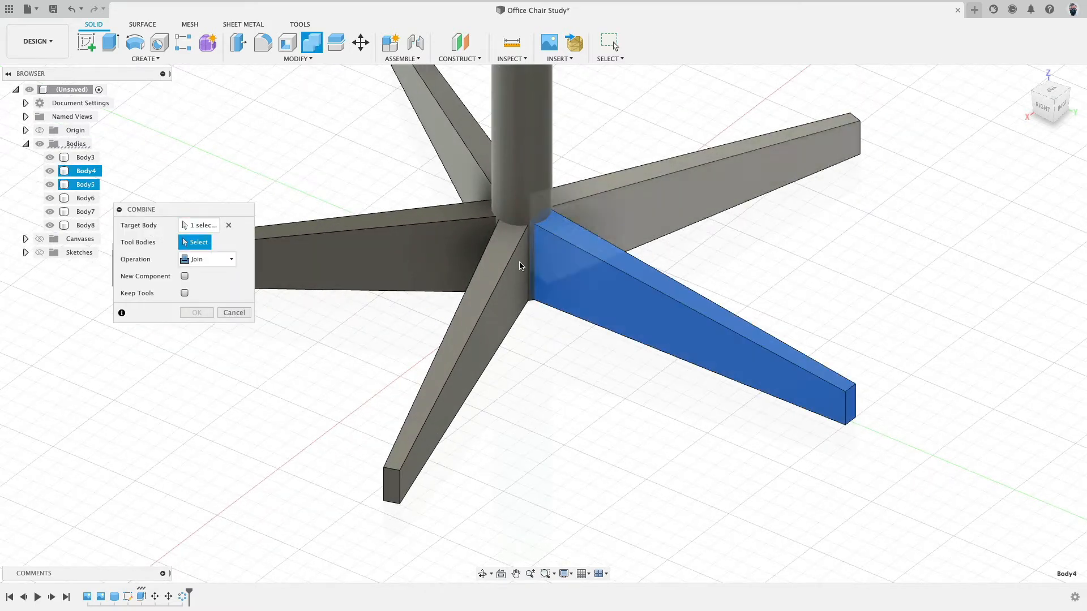
{"action": "left_click", "coordinate": [507, 266]}
{"action": "left_click", "coordinate": [449, 238]}
{"action": "left_click", "coordinate": [457, 145]}
{"action": "left_click", "coordinate": [622, 191]}
{"action": "left_click", "coordinate": [511, 181]}
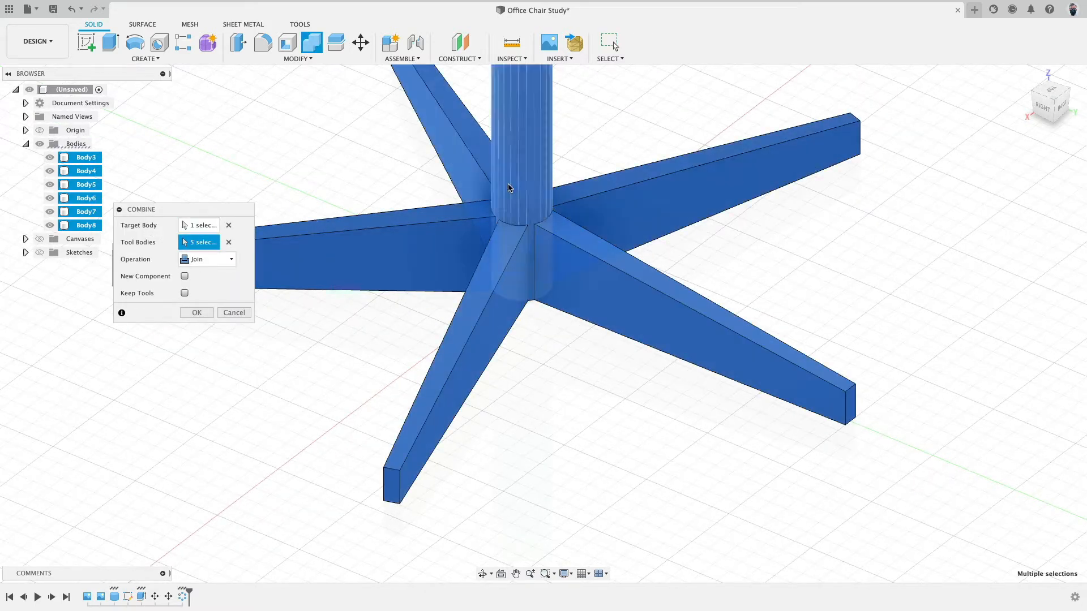
{"action": "left_click", "coordinate": [197, 313]}
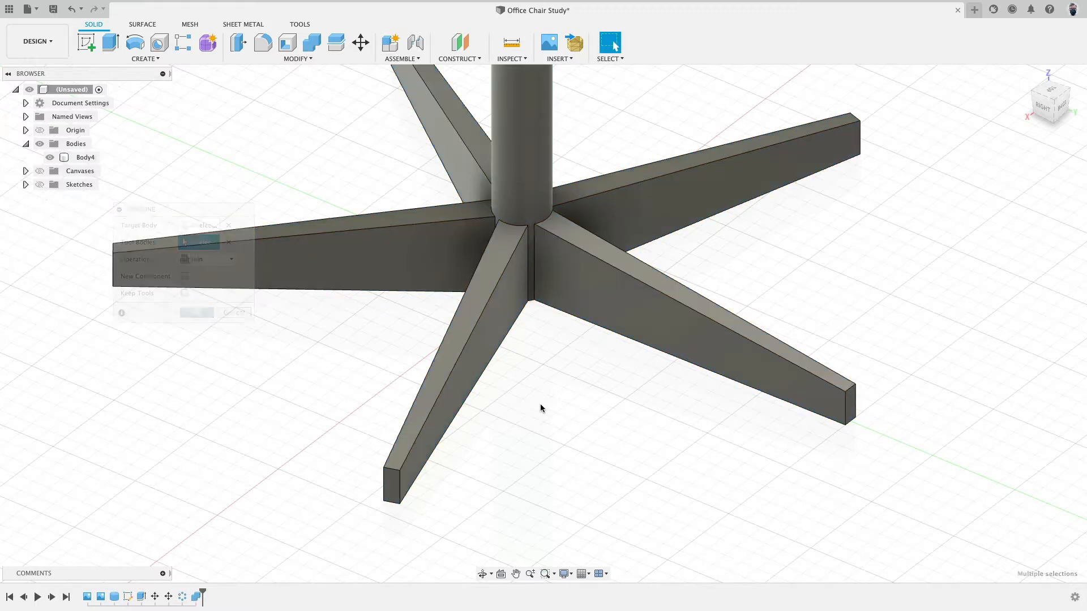
- Fillet the edge where one leg's top face meets the column with a radius of about 0.563 in
{"action": "scroll", "coordinate": [492, 485], "scroll_direction": "up", "scroll_amount": 8}
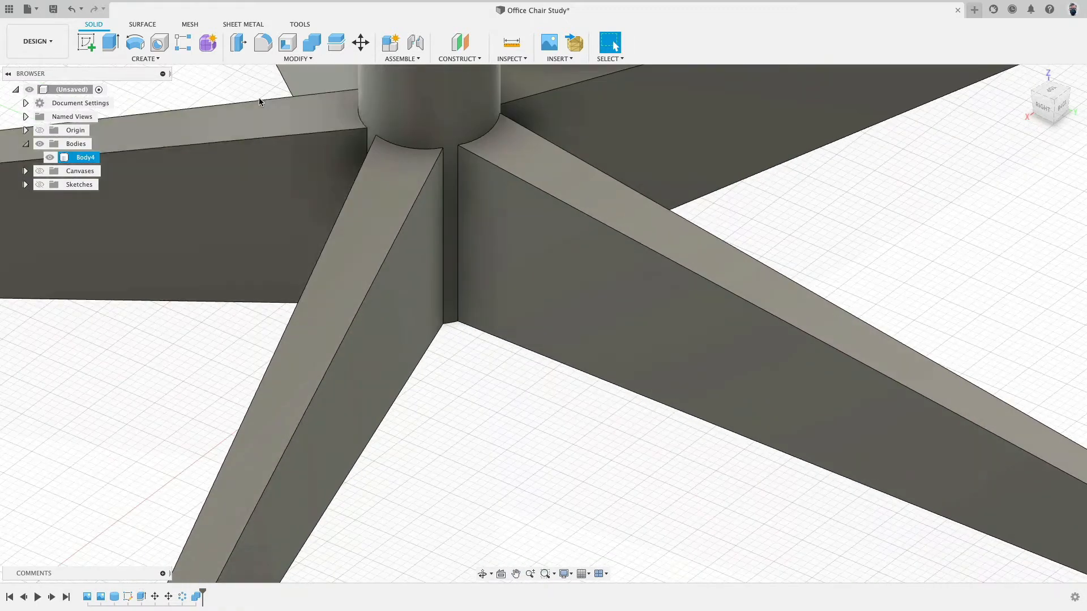
{"action": "left_click", "coordinate": [263, 42]}
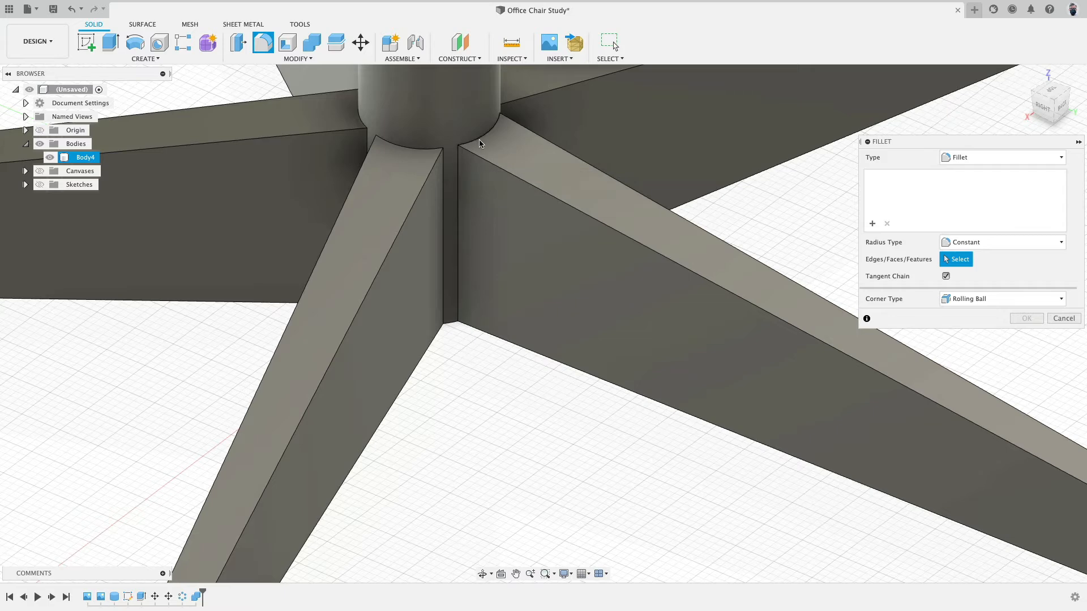
{"action": "left_click", "coordinate": [479, 139]}
{"action": "left_click_drag", "start_coordinate": [481, 138], "coordinate": [497, 126]}
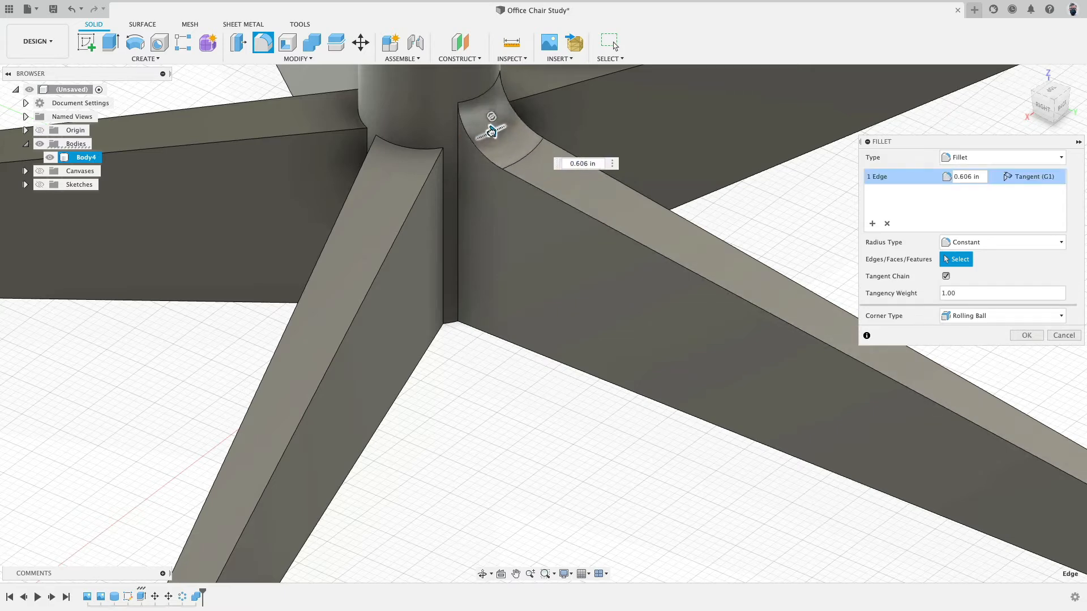
{"action": "scroll", "coordinate": [468, 359], "scroll_direction": "down", "scroll_amount": 4}
{"action": "scroll", "coordinate": [470, 361], "scroll_direction": "up", "scroll_amount": 2}
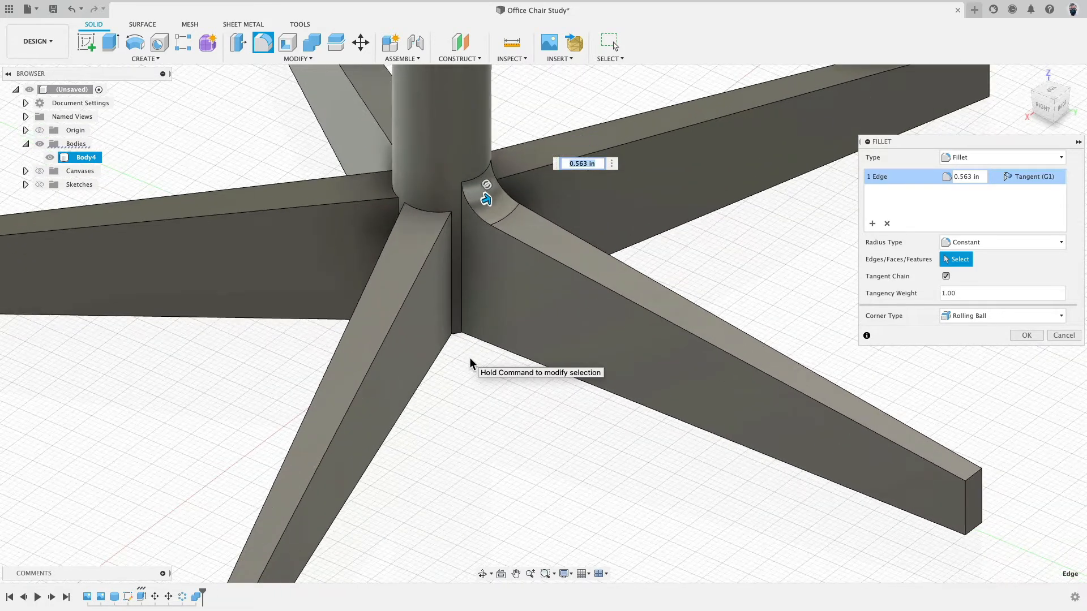
{"action": "right_click_drag", "start_coordinate": [462, 393], "coordinate": [471, 355]}
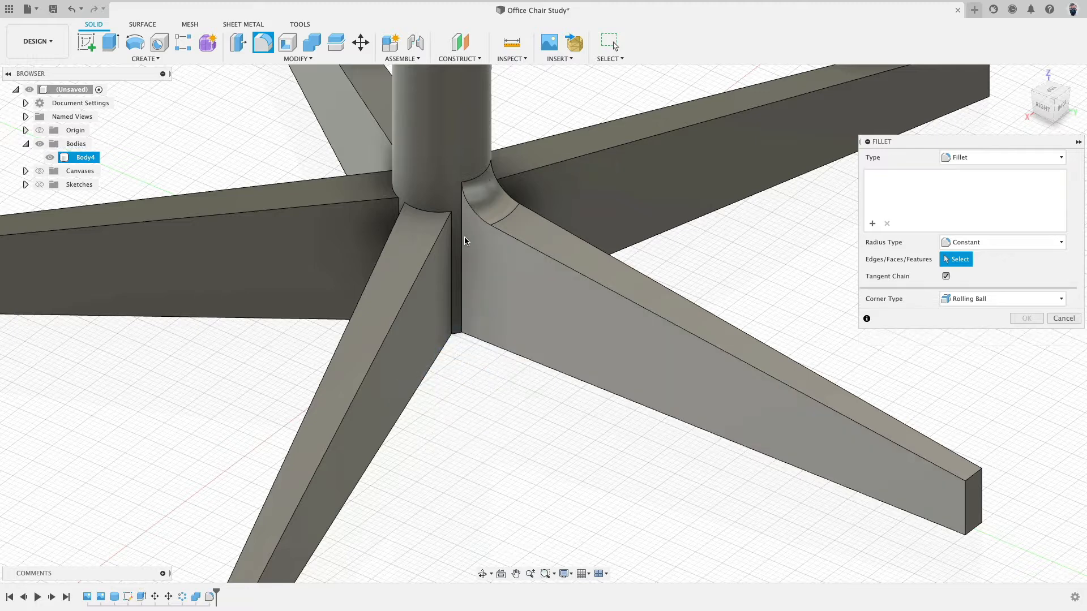
{"action": "left_click", "coordinate": [462, 242]}
{"action": "left_click_drag", "start_coordinate": [462, 242], "coordinate": [461, 245]}
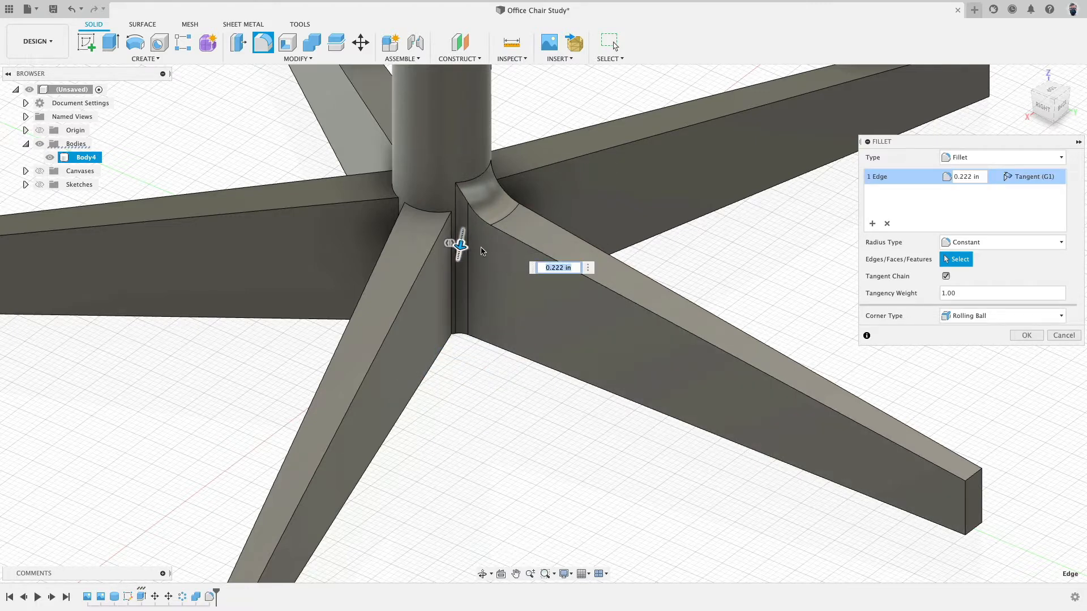
{"action": "left_click", "coordinate": [1057, 335]}
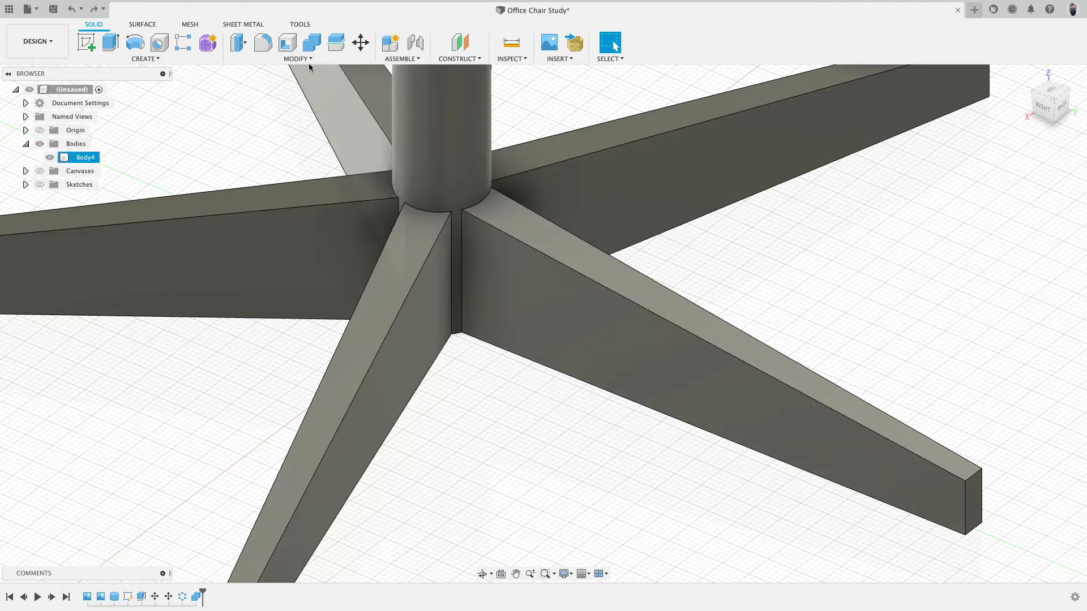
- Fillet the two long top edges of one leg with a radius of about 0.165 in
{"action": "left_click", "coordinate": [263, 43]}
{"action": "left_click", "coordinate": [523, 240]}
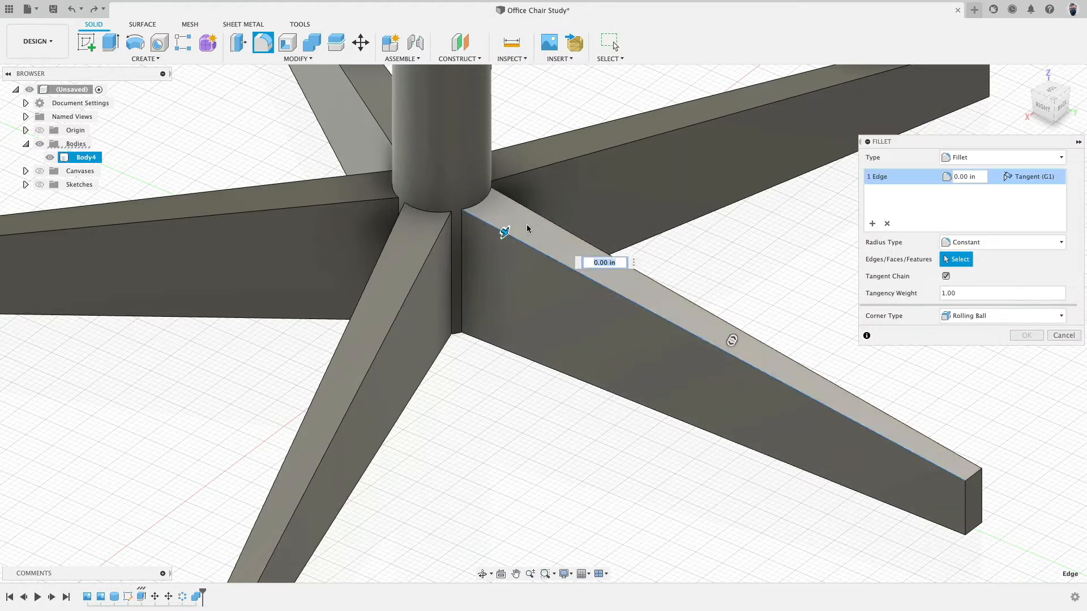
{"action": "left_click", "coordinate": [543, 222]}
{"action": "left_click_drag", "start_coordinate": [543, 210], "coordinate": [542, 215]}
{"action": "right_click", "coordinate": [481, 425]}
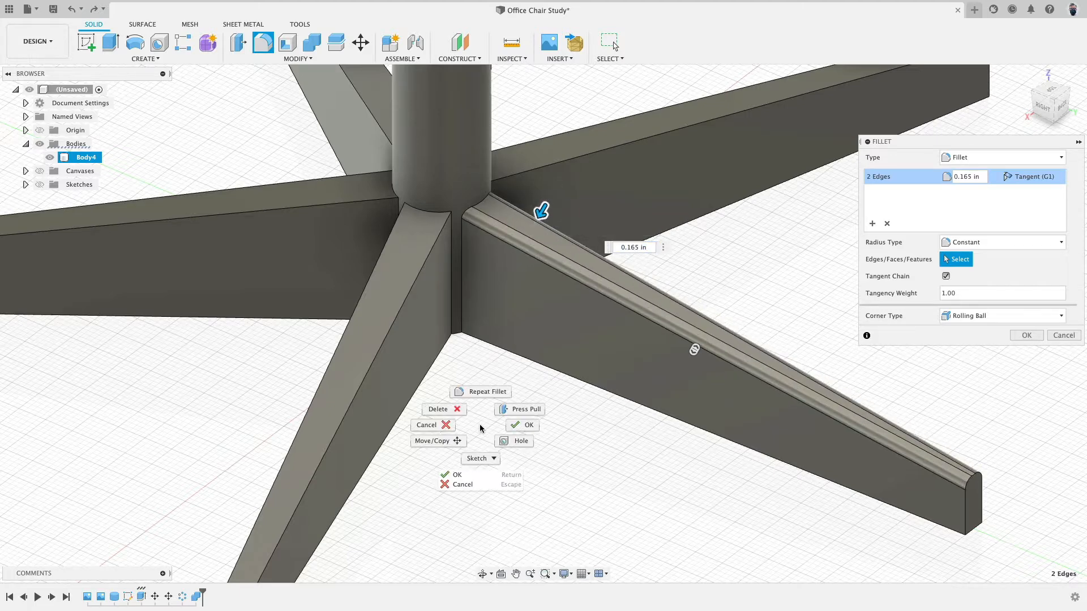
{"action": "left_click", "coordinate": [487, 392]}
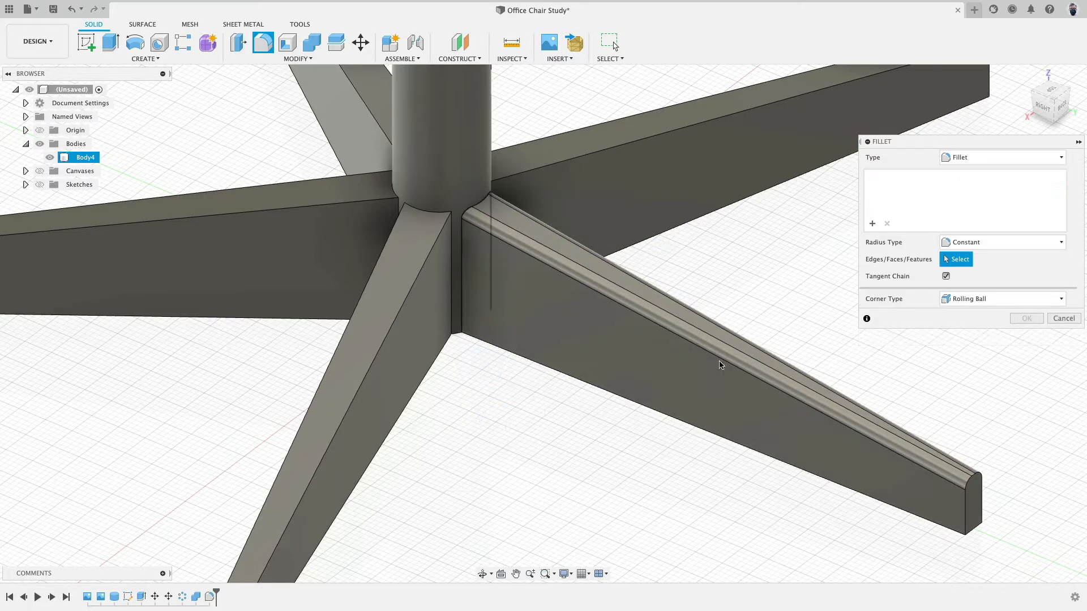
- Fillet the chain of edges around the same leg's outer end face with a radius of about 0.10 in
{"action": "left_click", "coordinate": [983, 493]}
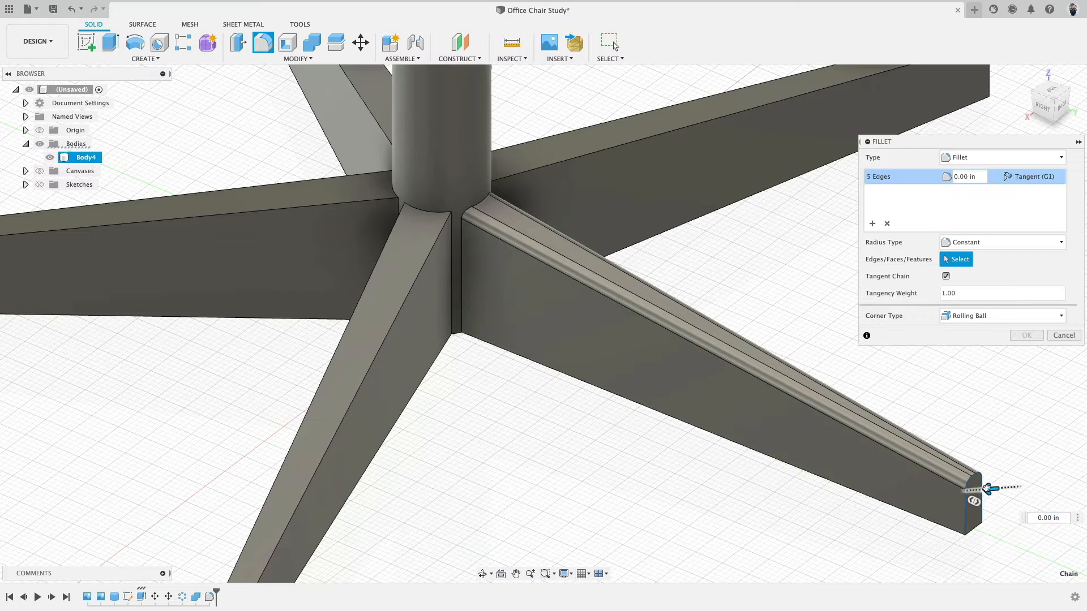
{"action": "left_click_drag", "start_coordinate": [985, 489], "coordinate": [988, 491]}
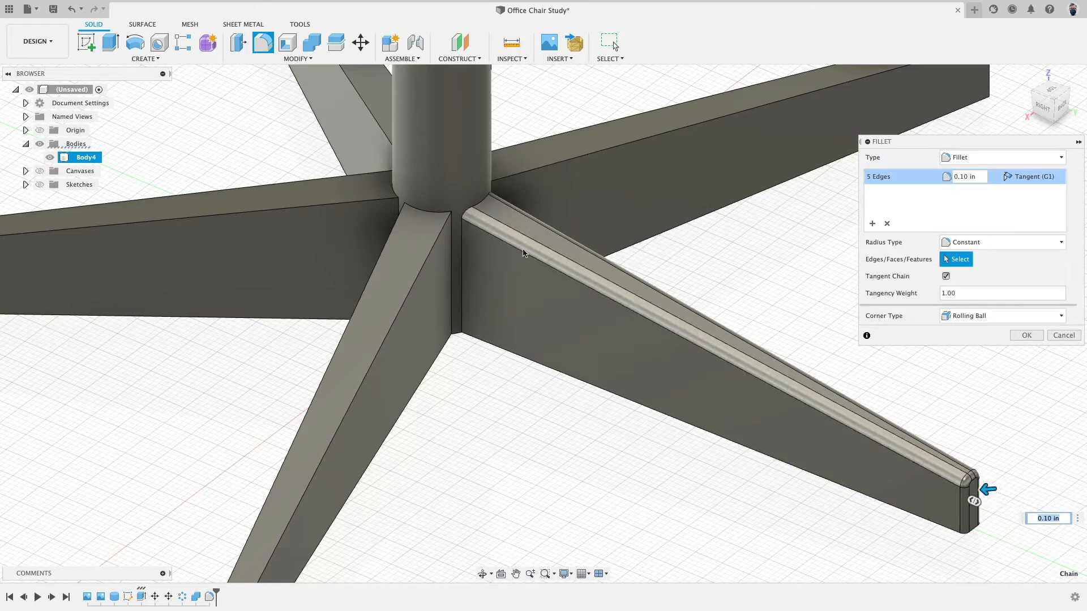
{"action": "right_click", "coordinate": [488, 416]}
{"action": "left_click", "coordinate": [488, 378]}
- Fillet the chain of edges where the leg meets the column with a radius of about 0.134 in
{"action": "left_click", "coordinate": [463, 258]}
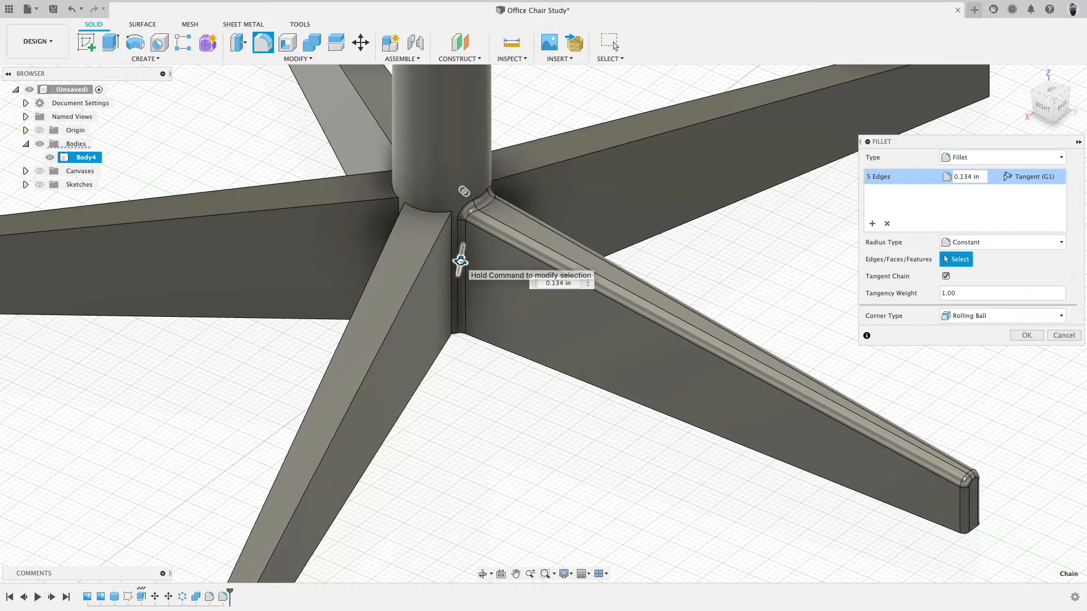
{"action": "left_click_drag", "start_coordinate": [461, 263], "coordinate": [478, 444]}
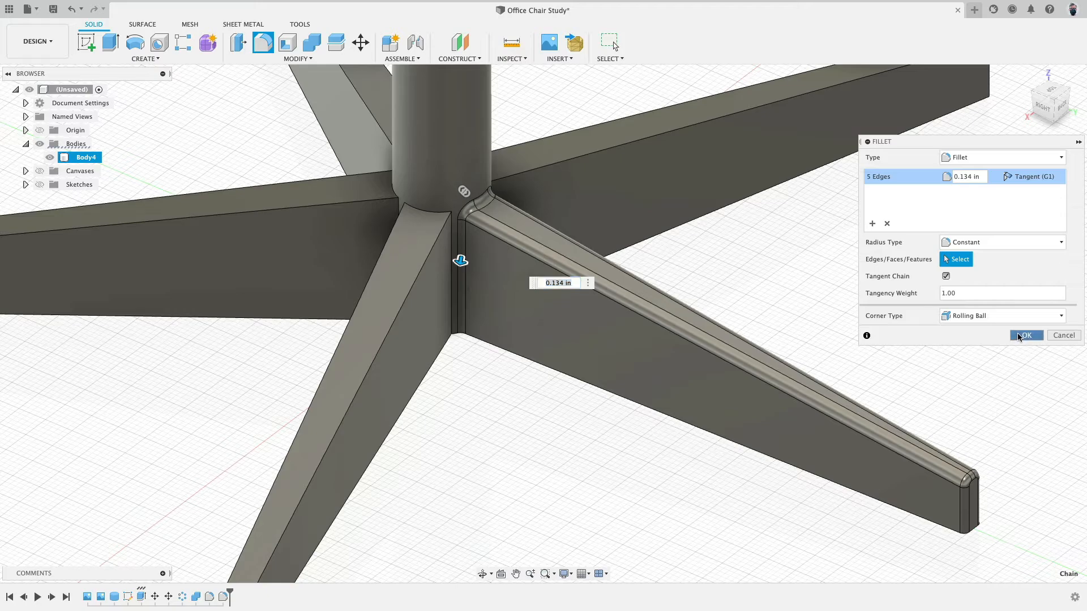
{"action": "key", "text": "Return"}
- Undo the leg's three fillets and the combine that joined the legs to the column
{"action": "middle_click_drag", "start_coordinate": [605, 440], "coordinate": [582, 432], "text": "shift"}
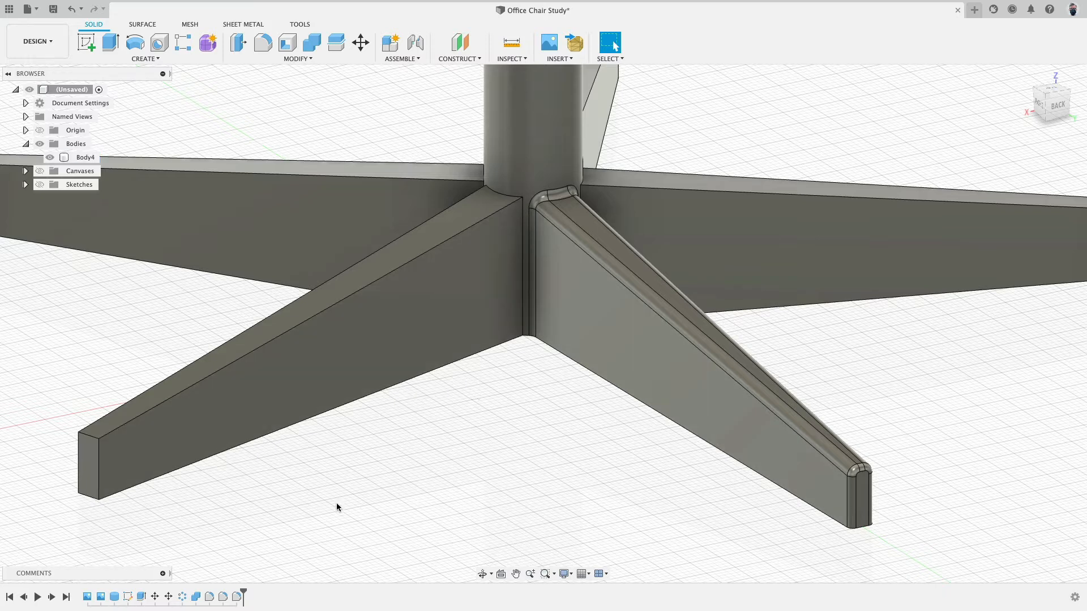
{"action": "left_click", "coordinate": [182, 598]}
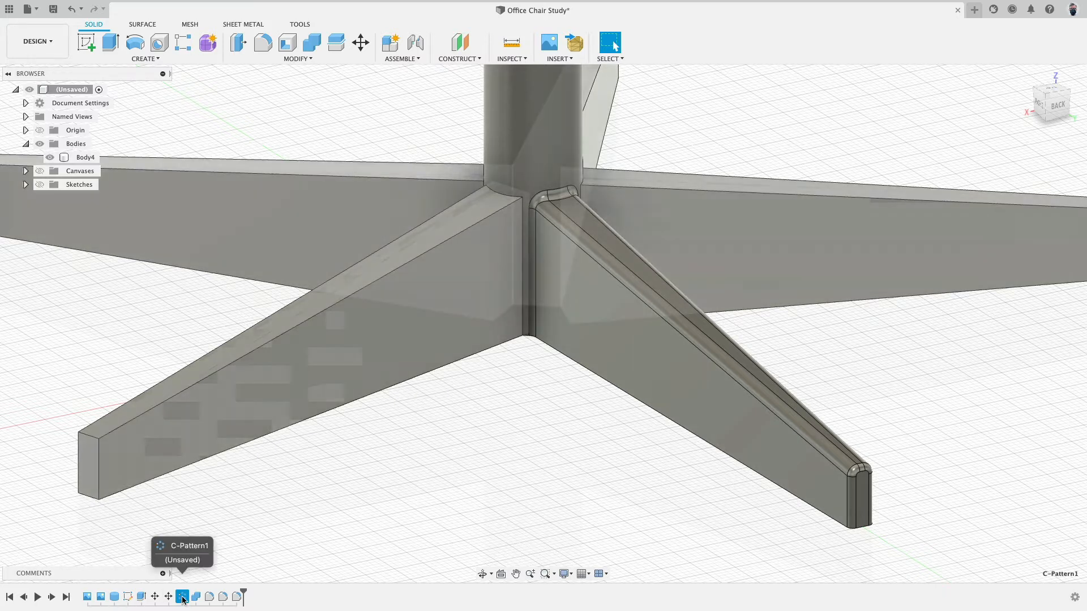
{"action": "key", "text": "ctrl+z"}
{"action": "key", "text": "ctrl+z"}
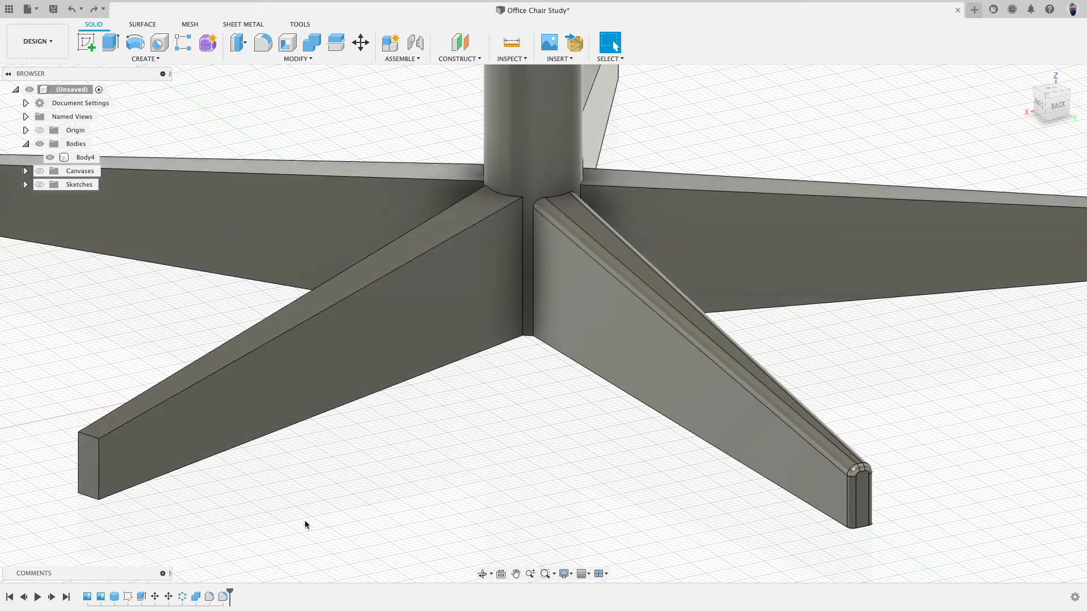
{"action": "key", "text": "ctrl+z"}
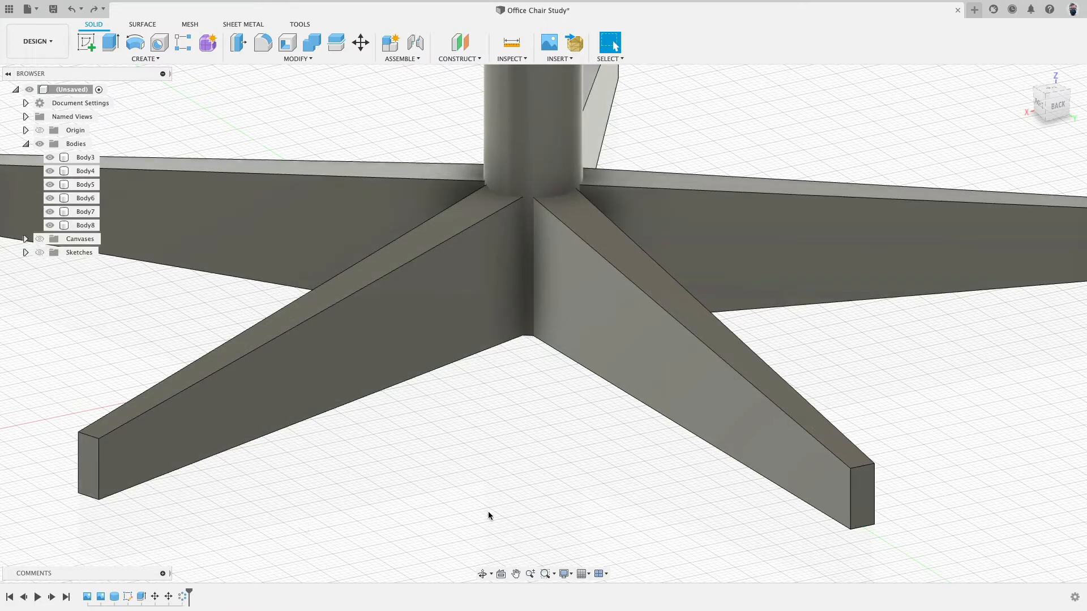
- Edit the original leg's symmetric extrusion and set its distance to 0.9 in
{"action": "middle_click_drag", "start_coordinate": [453, 498], "coordinate": [571, 270], "text": "shift"}
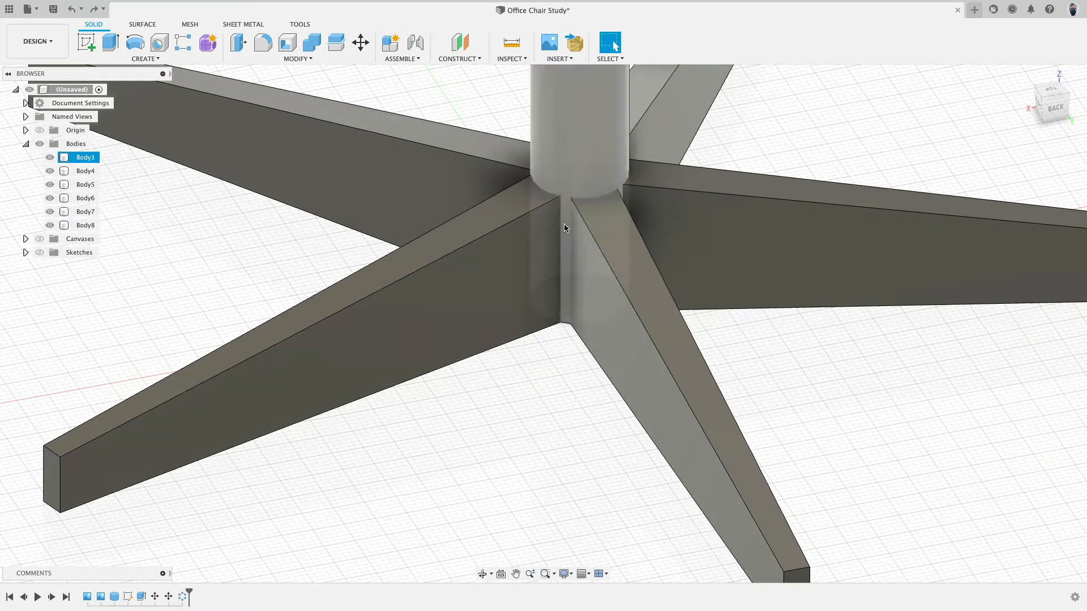
{"action": "double_click", "coordinate": [139, 598]}
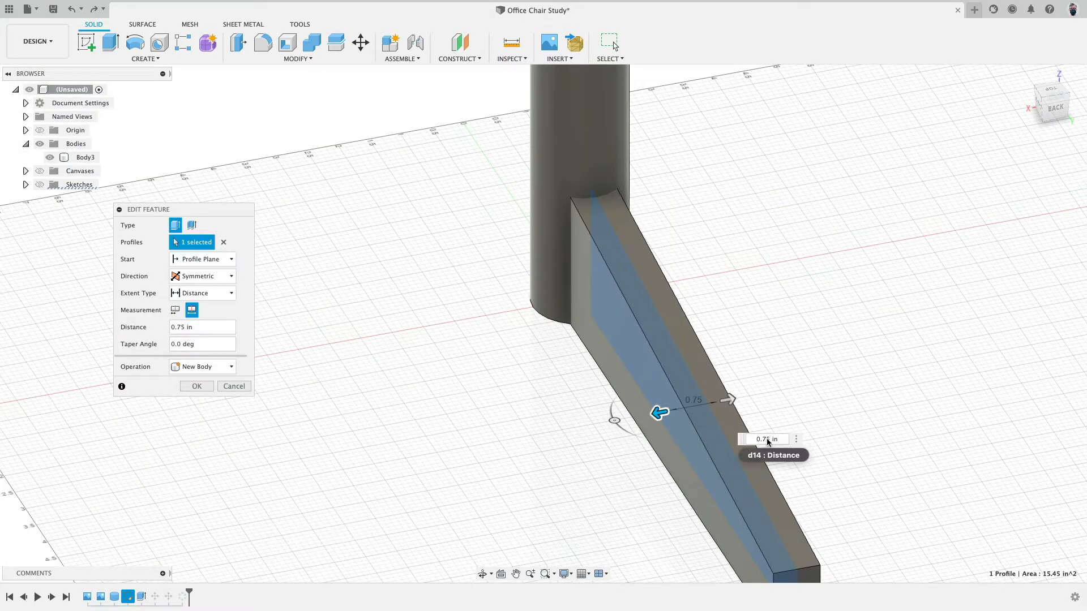
{"action": "key", "text": "Right"}
{"action": "key", "text": "shift+Left"}
{"action": "key", "text": "shift+Left"}
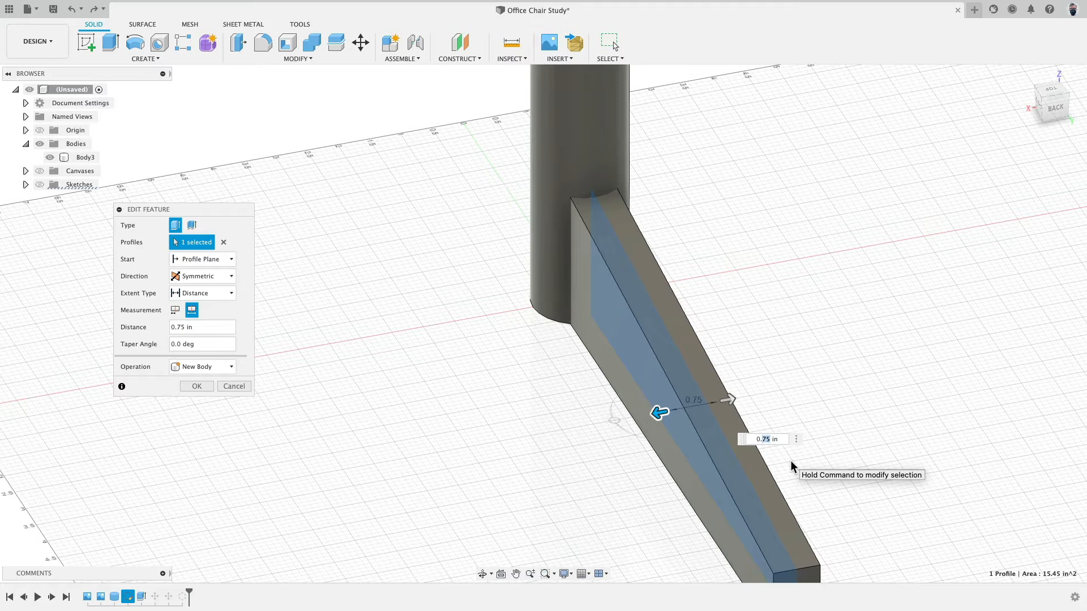
{"action": "type", "text": "9"}
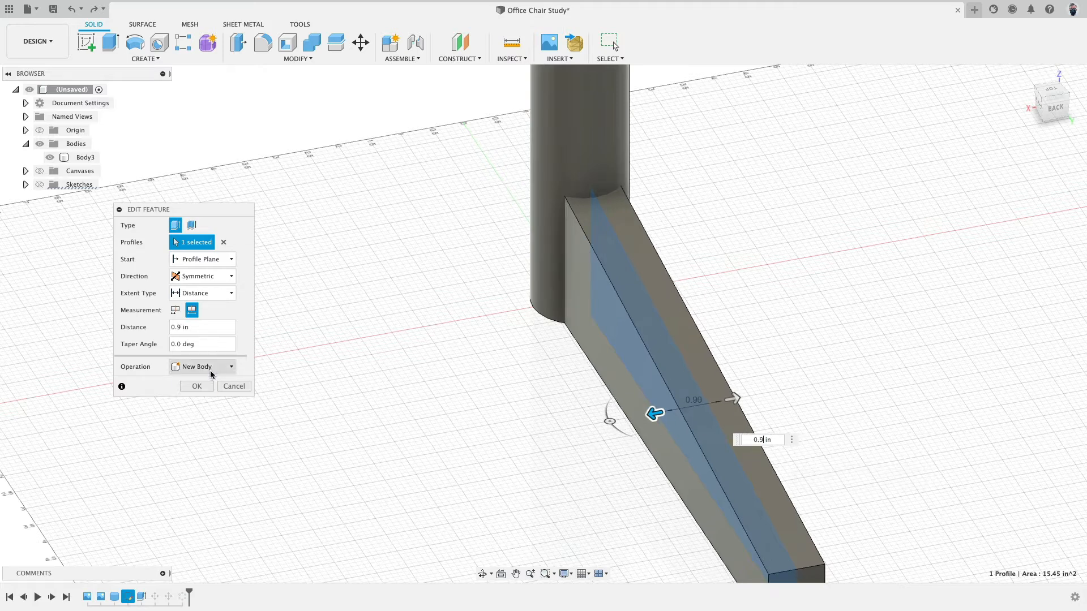
{"action": "left_click", "coordinate": [196, 386]}
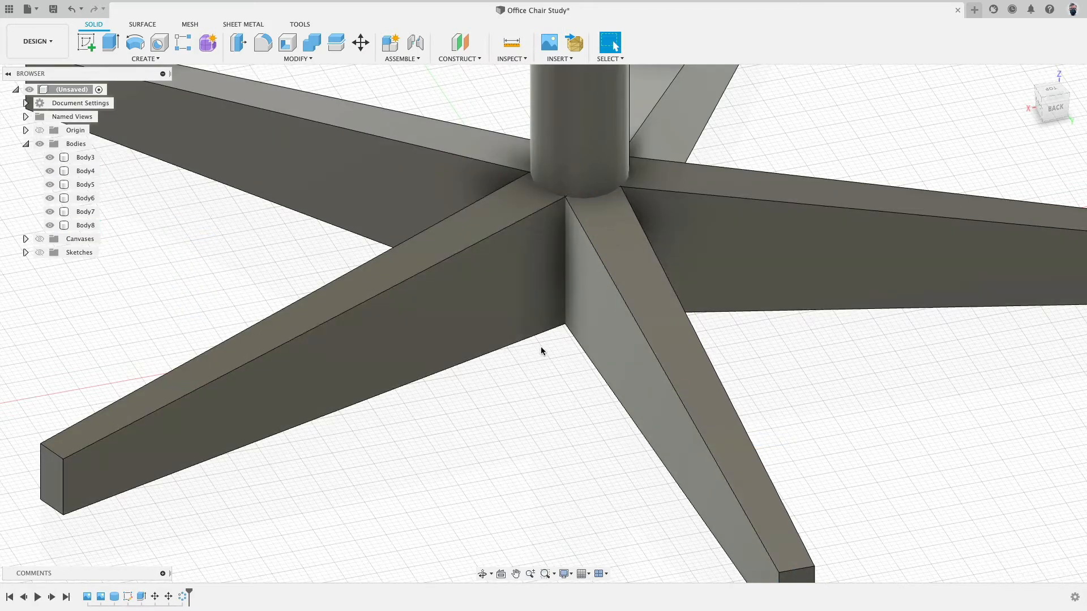
- Join the five widened legs and the central column into one body, with one leg as the target and the rest as tool bodies
{"action": "scroll", "coordinate": [589, 202], "scroll_direction": "up", "scroll_amount": 5}
{"action": "scroll", "coordinate": [570, 145], "scroll_direction": "up", "scroll_amount": 3}
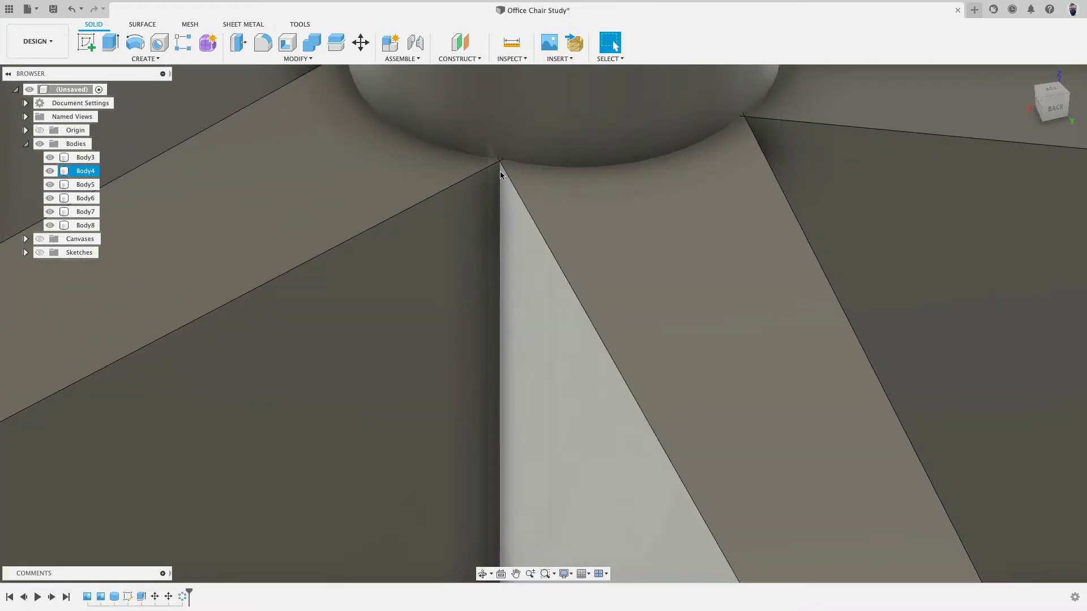
{"action": "scroll", "coordinate": [501, 174], "scroll_direction": "down", "scroll_amount": 8}
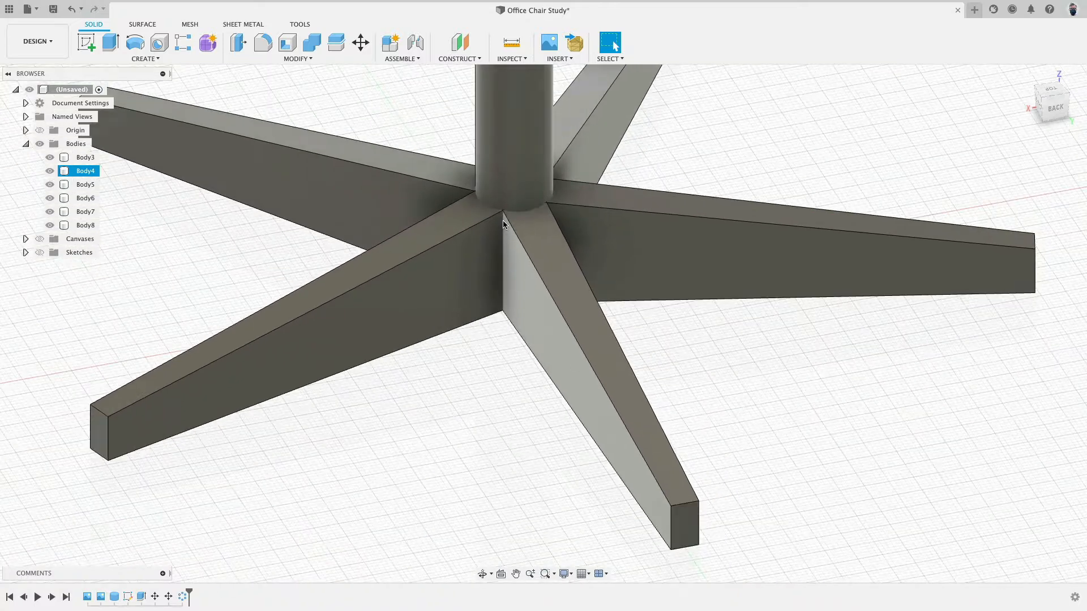
{"action": "scroll", "coordinate": [503, 225], "scroll_direction": "down", "scroll_amount": 2}
{"action": "left_click", "coordinate": [499, 438]}
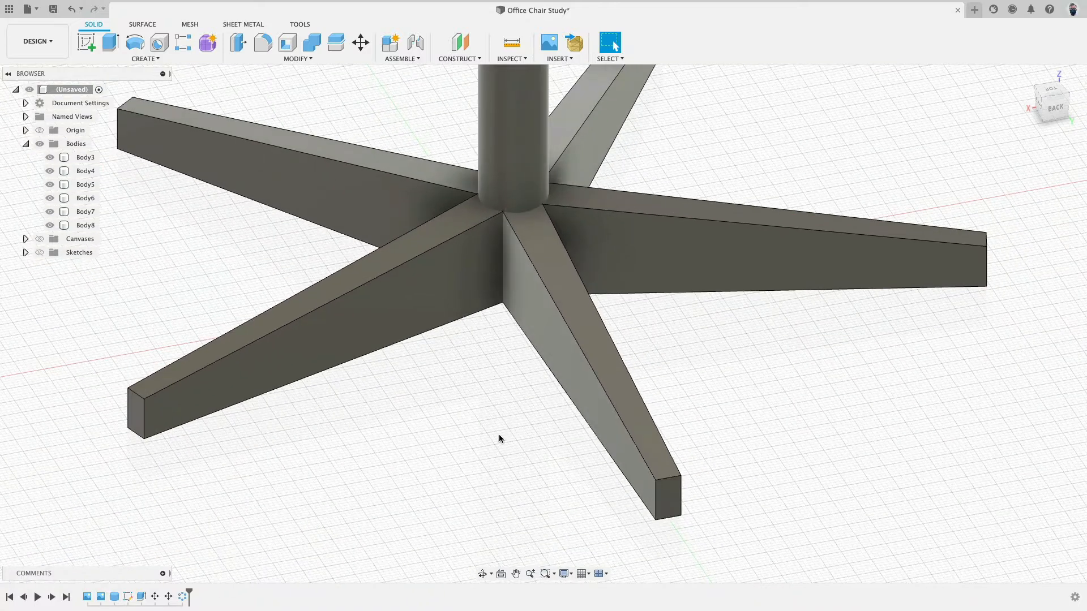
{"action": "left_click", "coordinate": [312, 42]}
{"action": "left_click", "coordinate": [440, 197]}
{"action": "left_click", "coordinate": [534, 140]}
{"action": "left_click", "coordinate": [574, 187]}
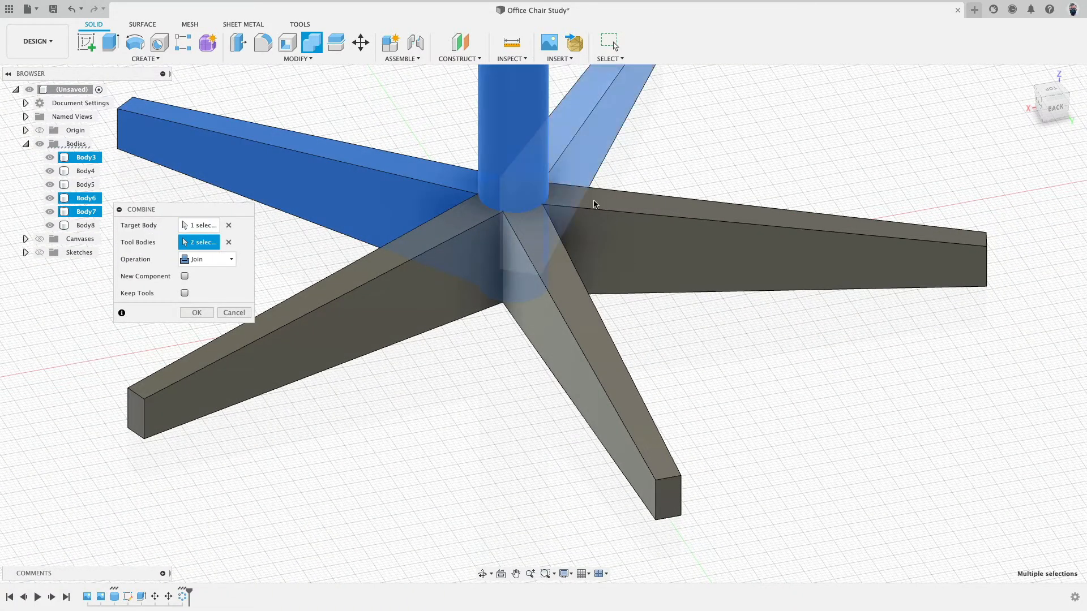
{"action": "left_click", "coordinate": [416, 286]}
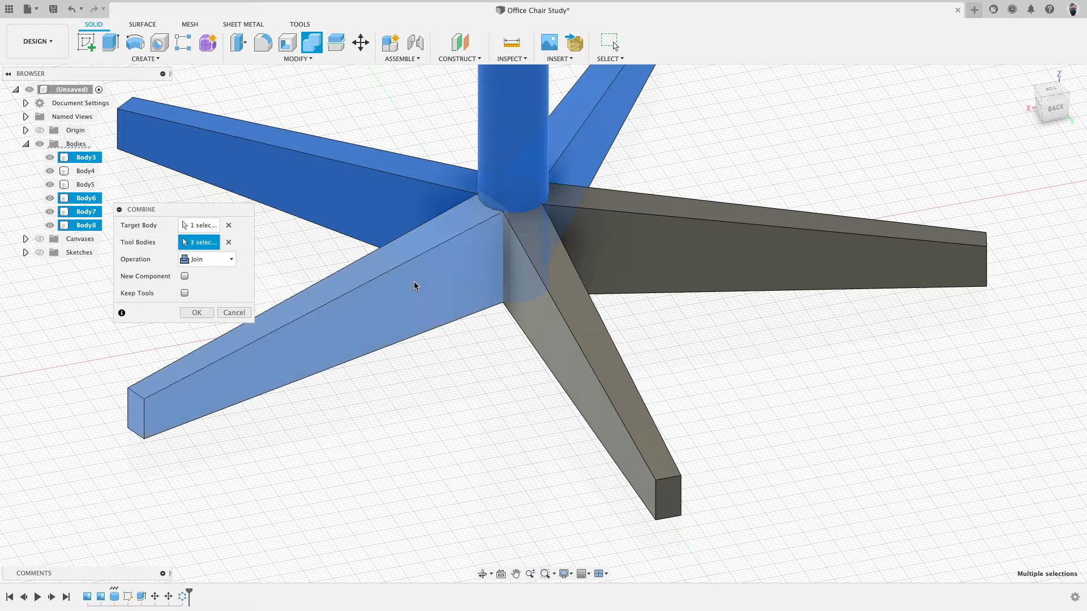
{"action": "left_click", "coordinate": [602, 347]}
{"action": "left_click", "coordinate": [652, 255]}
{"action": "left_click", "coordinate": [197, 313]}
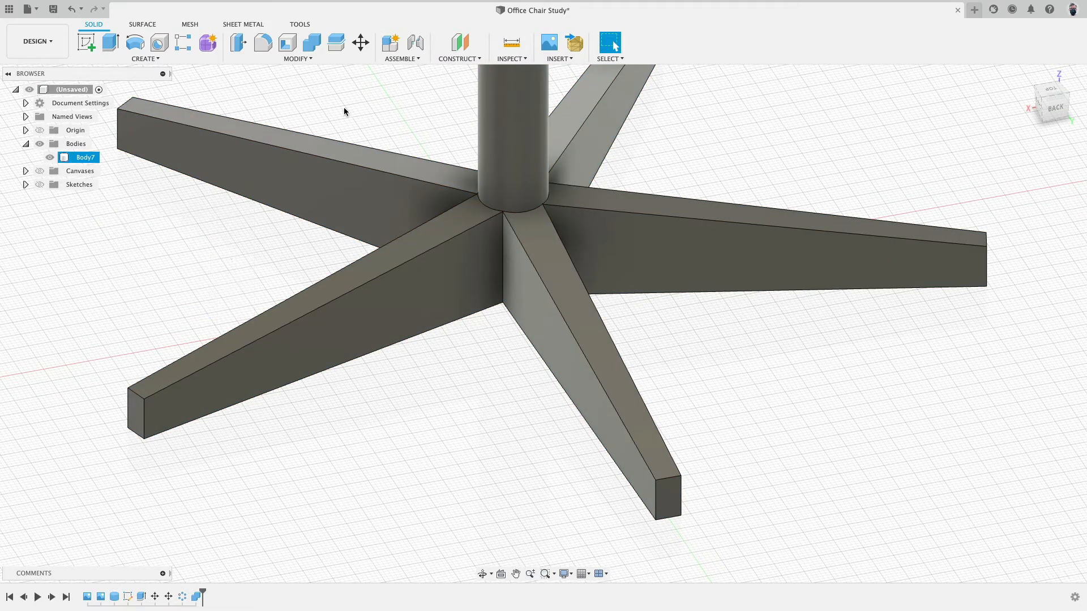
{"action": "left_click", "coordinate": [283, 54]}
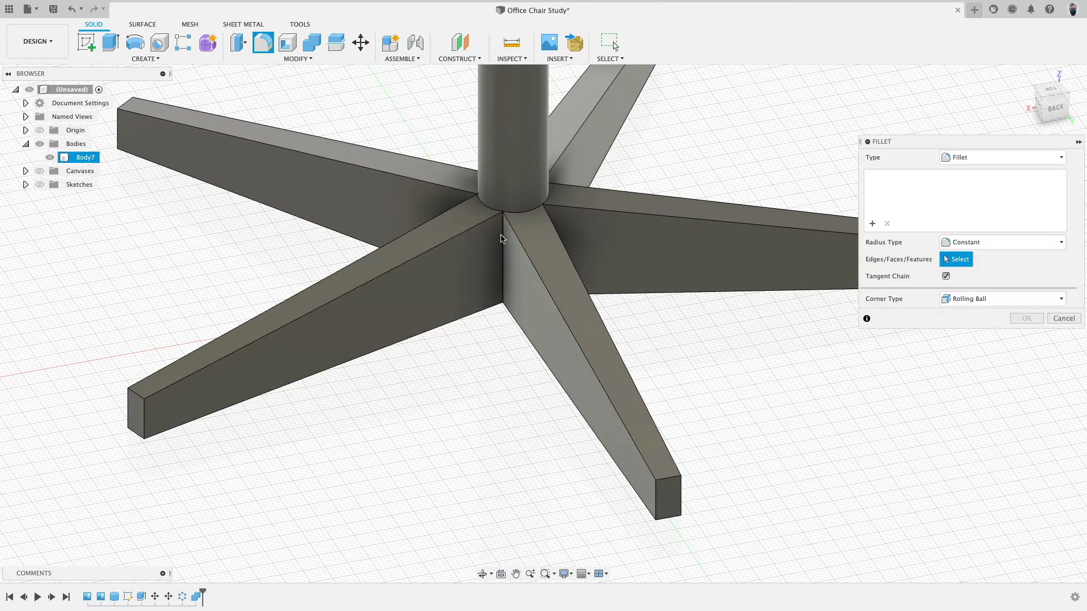
{"action": "left_click", "coordinate": [503, 243]}
{"action": "left_click_drag", "start_coordinate": [500, 242], "coordinate": [495, 248]}
{"action": "middle_click_drag", "start_coordinate": [498, 252], "coordinate": [596, 191], "text": "shift"}
{"action": "left_click", "coordinate": [600, 175]}
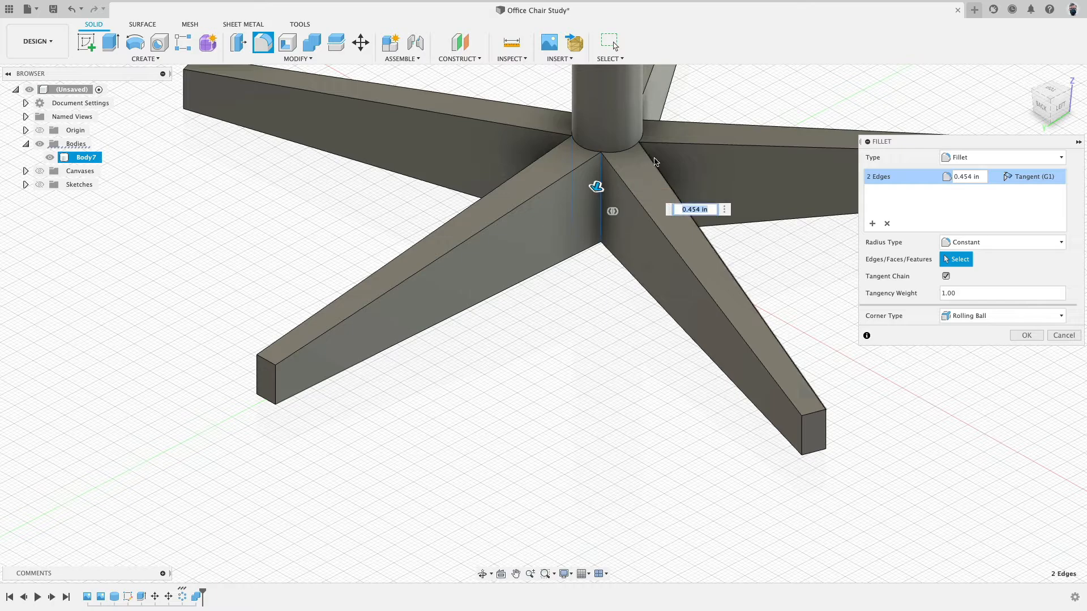
{"action": "middle_click_drag", "start_coordinate": [771, 211], "coordinate": [672, 238], "text": "shift"}
{"action": "middle_click_drag", "start_coordinate": [672, 237], "coordinate": [558, 290]}
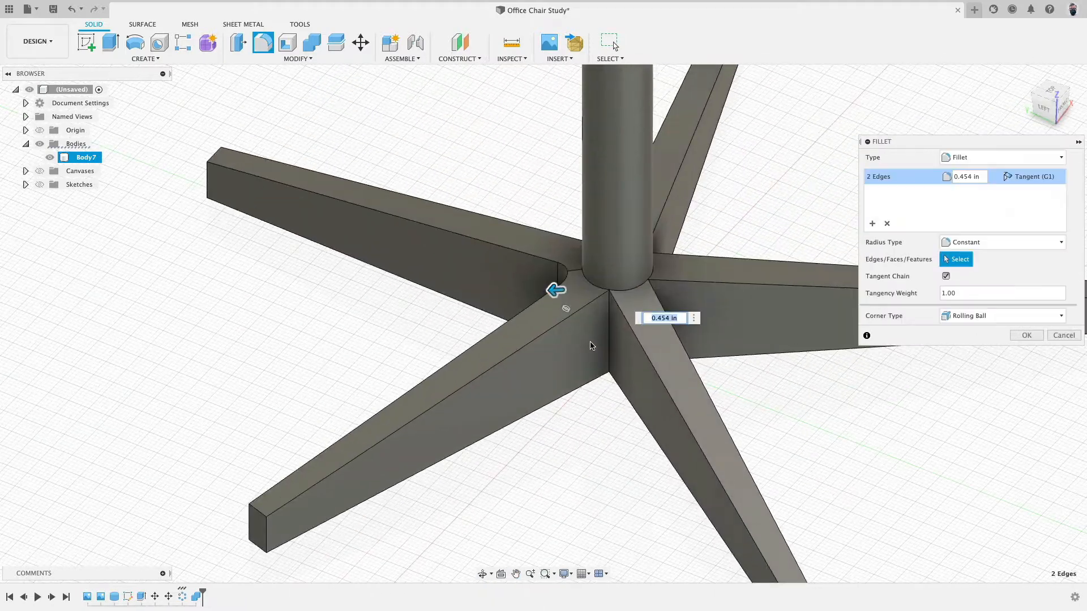
{"action": "left_click", "coordinate": [609, 327]}
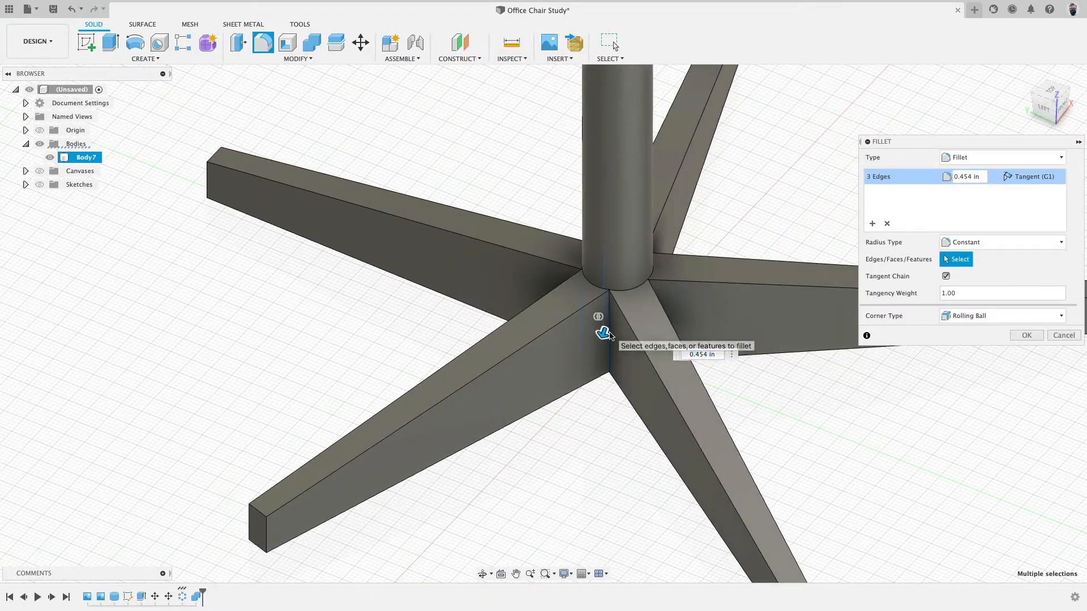
{"action": "left_click", "coordinate": [610, 327]}
{"action": "left_click", "coordinate": [609, 354]}
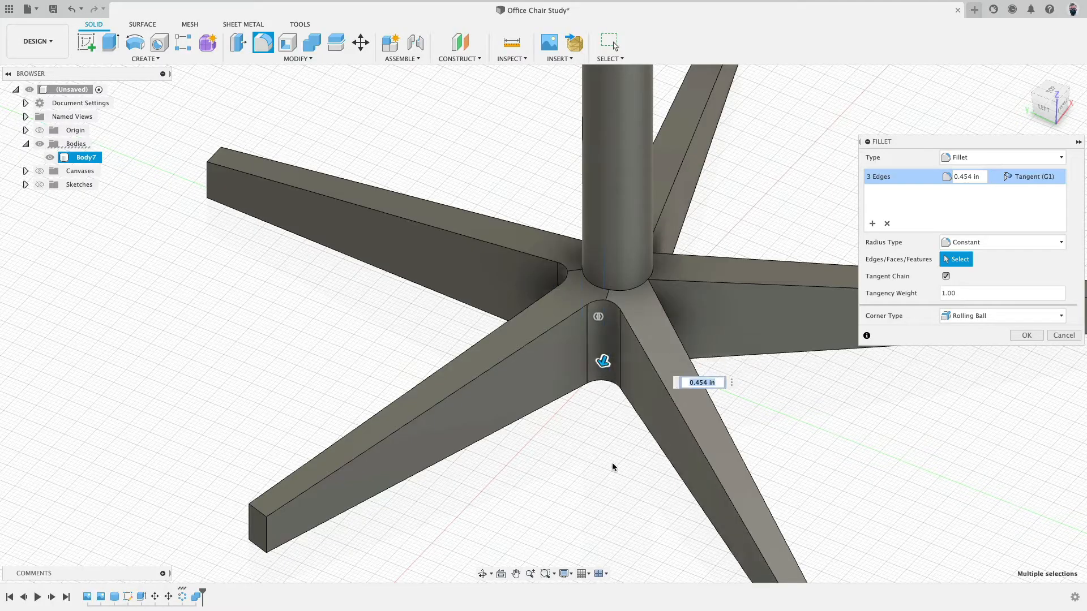
{"action": "middle_click_drag", "start_coordinate": [535, 468], "coordinate": [637, 453], "text": "shift"}
{"action": "middle_click_drag", "start_coordinate": [962, 348], "coordinate": [646, 289], "text": "shift"}
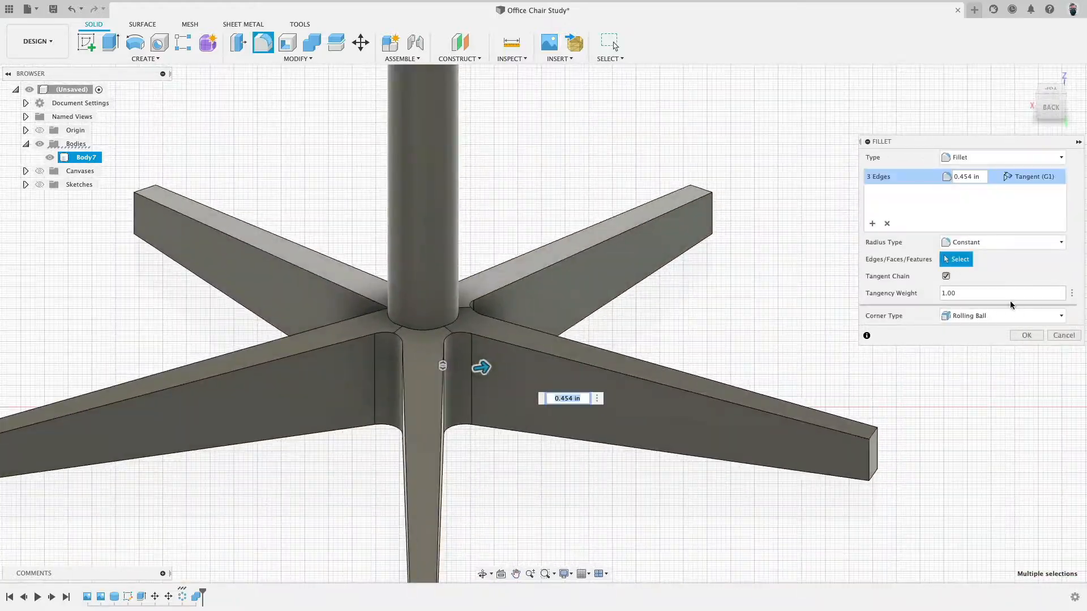
{"action": "left_click", "coordinate": [1064, 336]}
- Fillet the vertical inner edge where two neighbouring legs meet with a radius of about 0.978 in
{"action": "scroll", "coordinate": [726, 292], "scroll_direction": "down", "scroll_amount": 3}
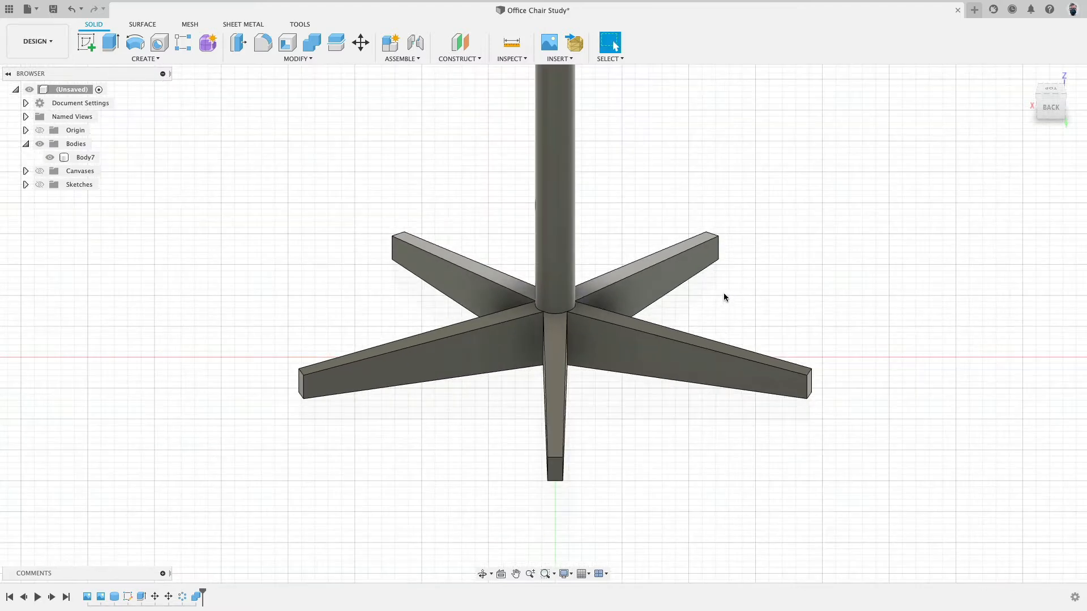
{"action": "scroll", "coordinate": [631, 222], "scroll_direction": "up", "scroll_amount": 1}
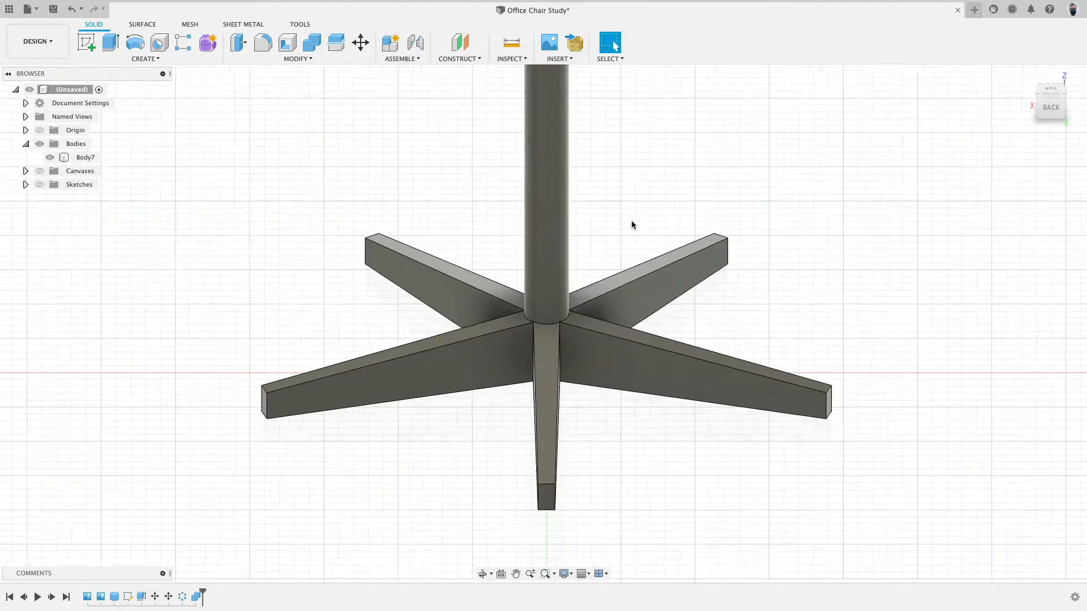
{"action": "scroll", "coordinate": [631, 221], "scroll_direction": "up", "scroll_amount": 3}
{"action": "middle_click_drag", "start_coordinate": [619, 221], "coordinate": [595, 218], "text": "shift"}
{"action": "middle_click_drag", "start_coordinate": [668, 215], "coordinate": [796, 208]}
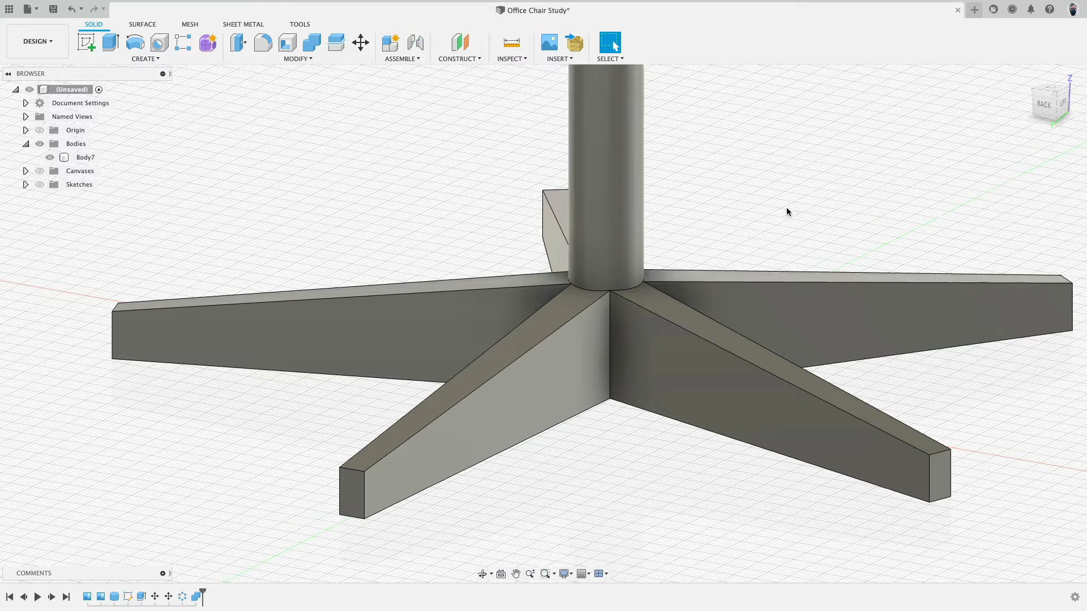
{"action": "left_click", "coordinate": [268, 50]}
{"action": "left_click", "coordinate": [610, 340]}
{"action": "middle_click_drag", "start_coordinate": [702, 223], "coordinate": [611, 261], "text": "shift"}
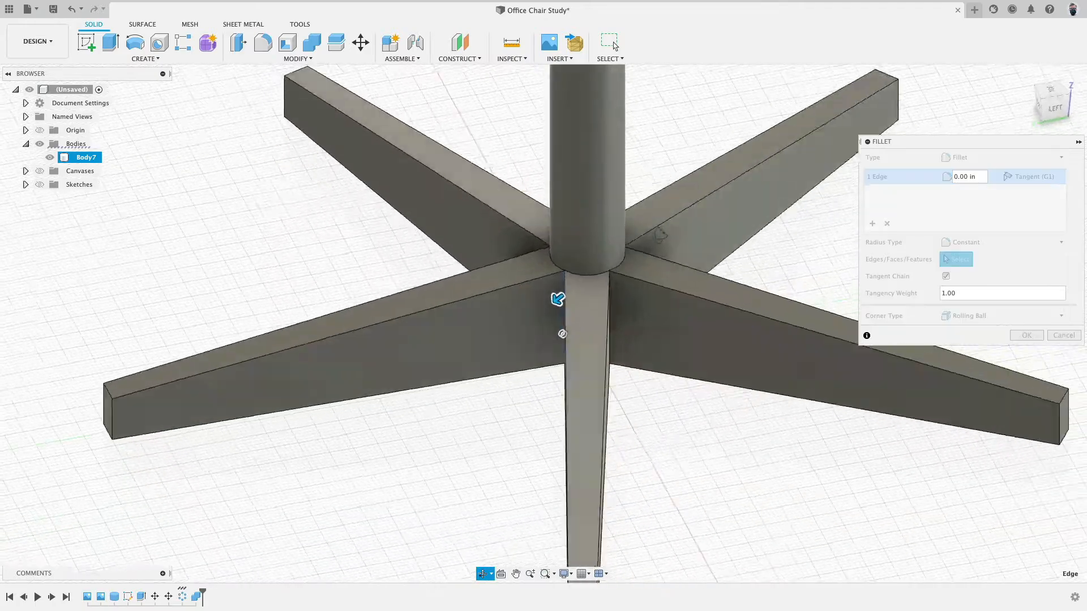
{"action": "left_click_drag", "start_coordinate": [557, 298], "coordinate": [537, 313]}
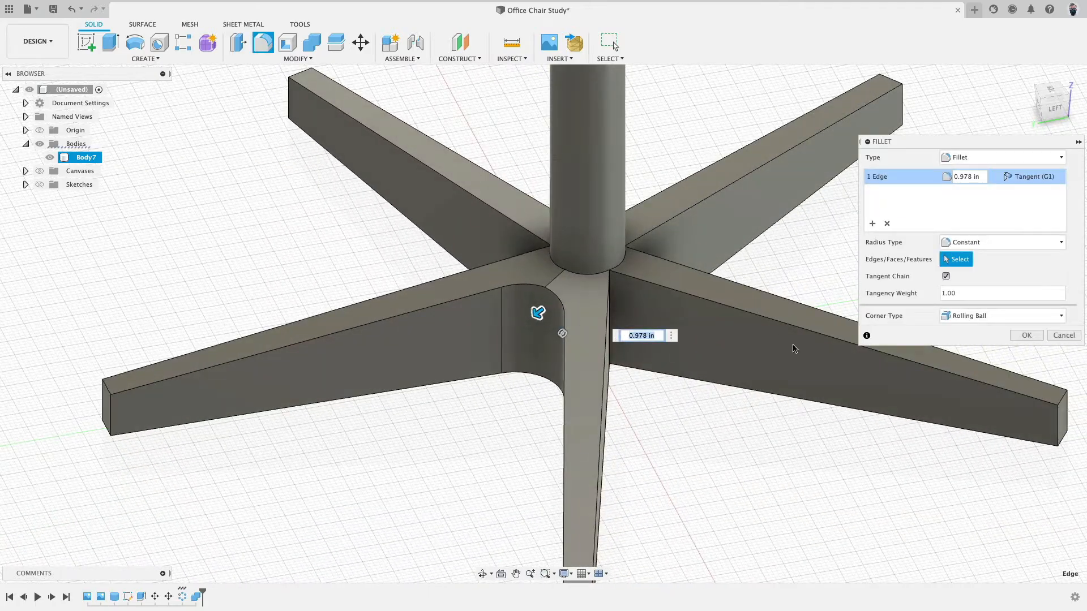
{"action": "left_click", "coordinate": [1025, 336]}
{"action": "middle_click_drag", "start_coordinate": [543, 442], "coordinate": [543, 278], "text": "shift"}
{"action": "scroll", "coordinate": [543, 279], "scroll_direction": "up", "scroll_amount": 5}
{"action": "left_click", "coordinate": [511, 283]}
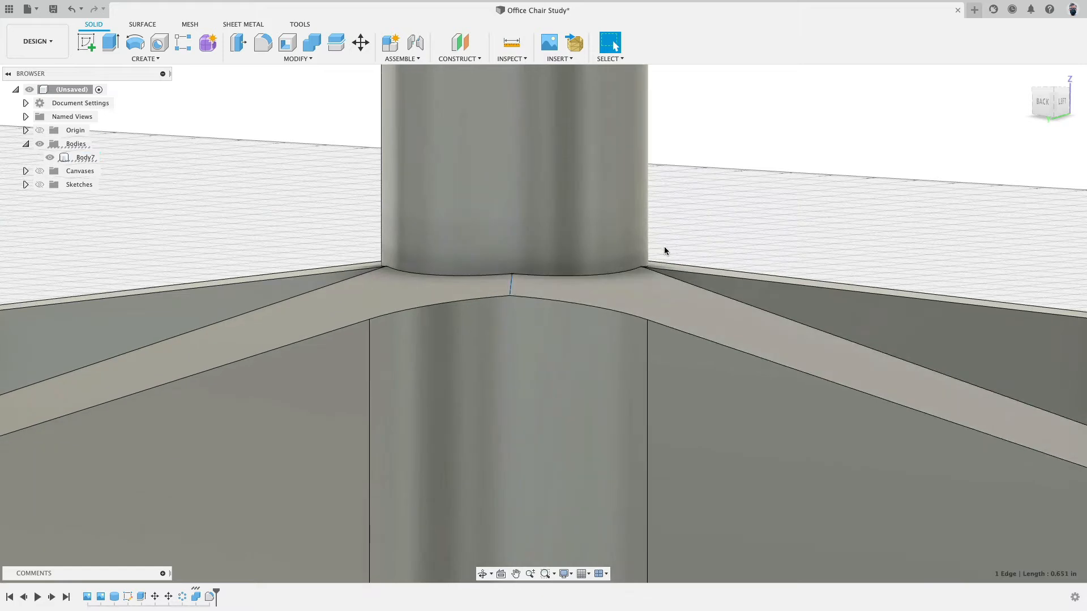
{"action": "key", "text": "f"}
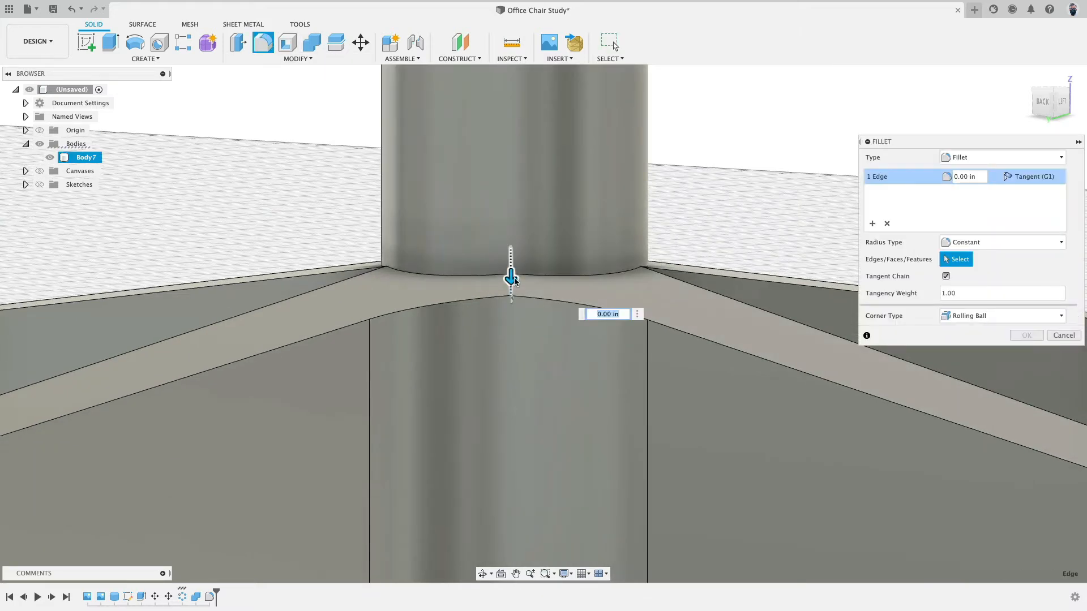
{"action": "left_click_drag", "start_coordinate": [511, 286], "coordinate": [512, 281]}
{"action": "scroll", "coordinate": [511, 282], "scroll_direction": "down", "scroll_amount": 5}
{"action": "middle_click_drag", "start_coordinate": [512, 281], "coordinate": [554, 281], "text": "shift"}
{"action": "middle_click_drag", "start_coordinate": [475, 279], "coordinate": [451, 275], "text": "shift"}
{"action": "scroll", "coordinate": [563, 330], "scroll_direction": "down", "scroll_amount": 8}
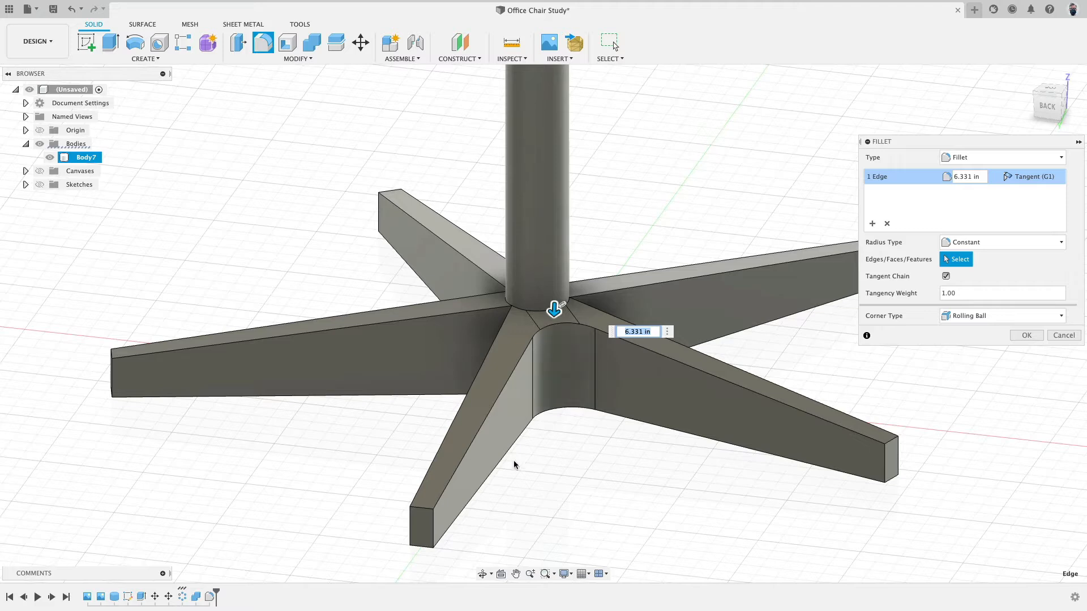
{"action": "left_click", "coordinate": [1064, 335]}
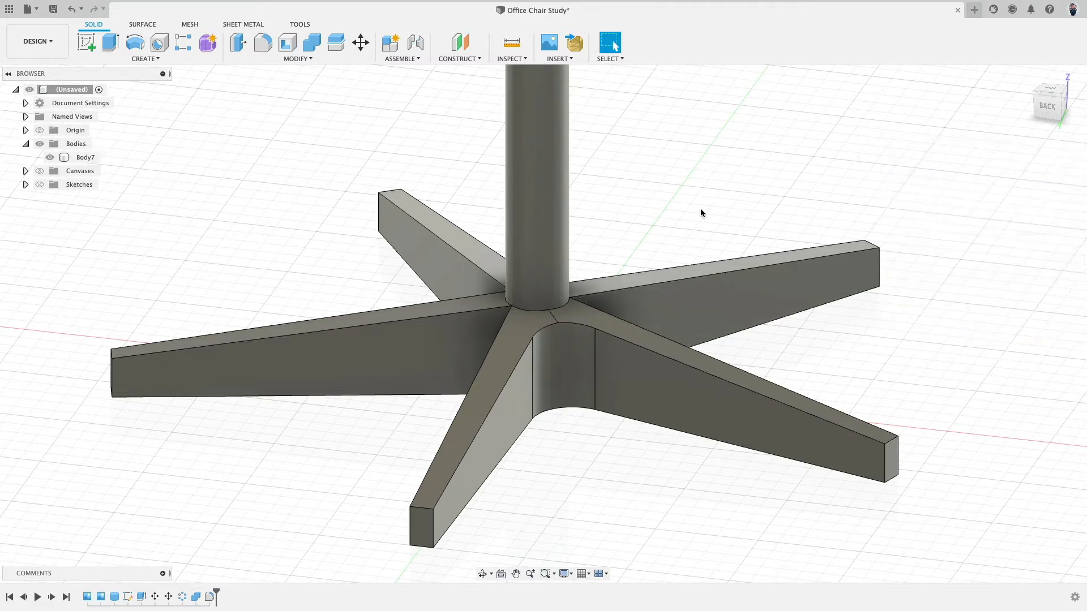
- Undo the fillet between the legs and the combine that joined the legs and the column
{"action": "key", "text": "super+z"}
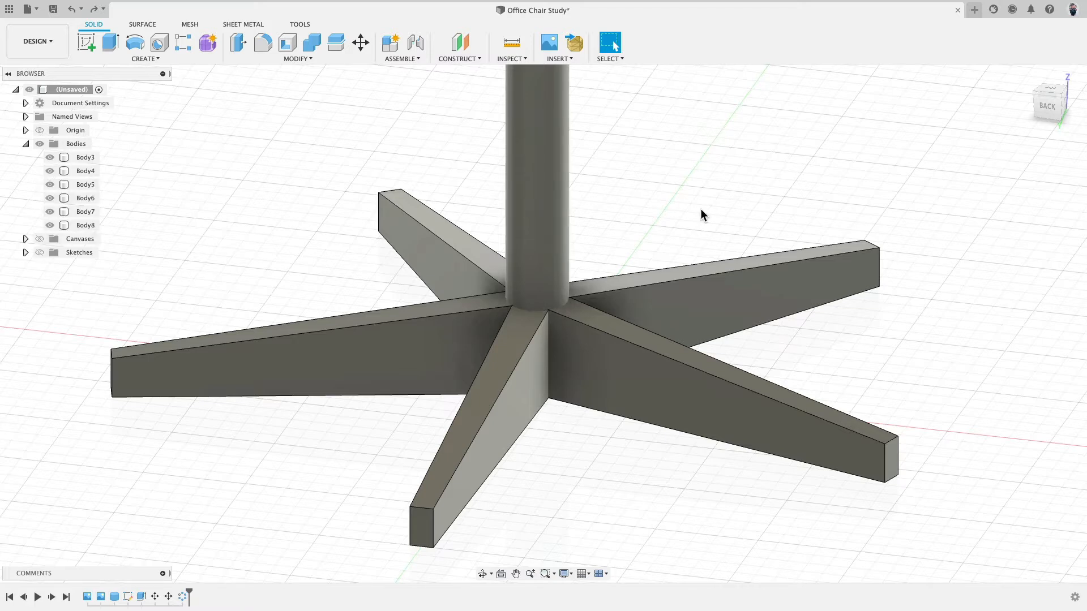
{"action": "scroll", "coordinate": [666, 238], "scroll_direction": "down", "scroll_amount": 3}
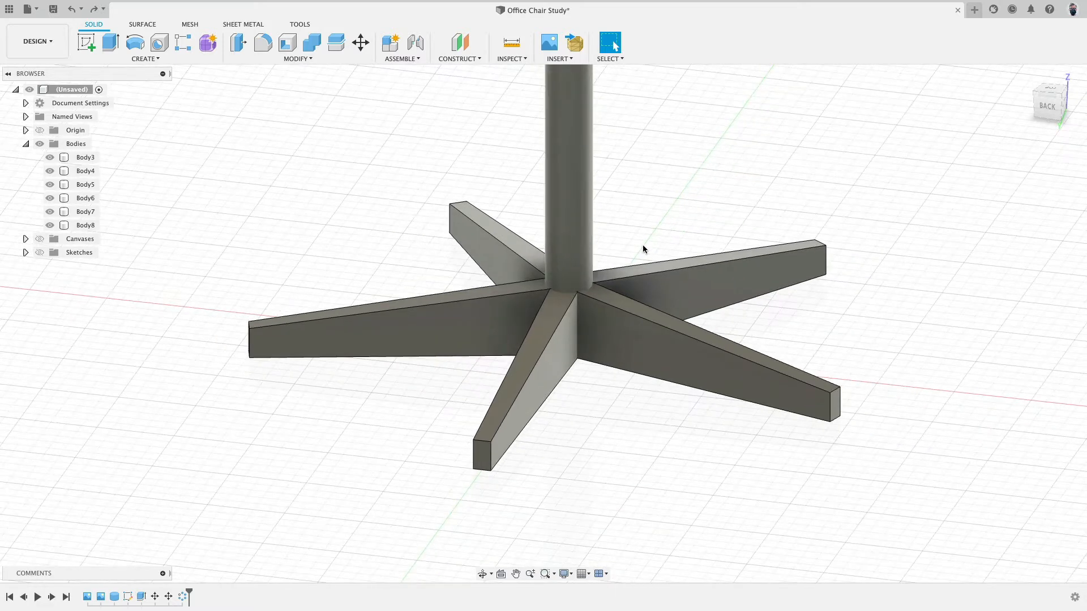
{"action": "left_click", "coordinate": [549, 254]}
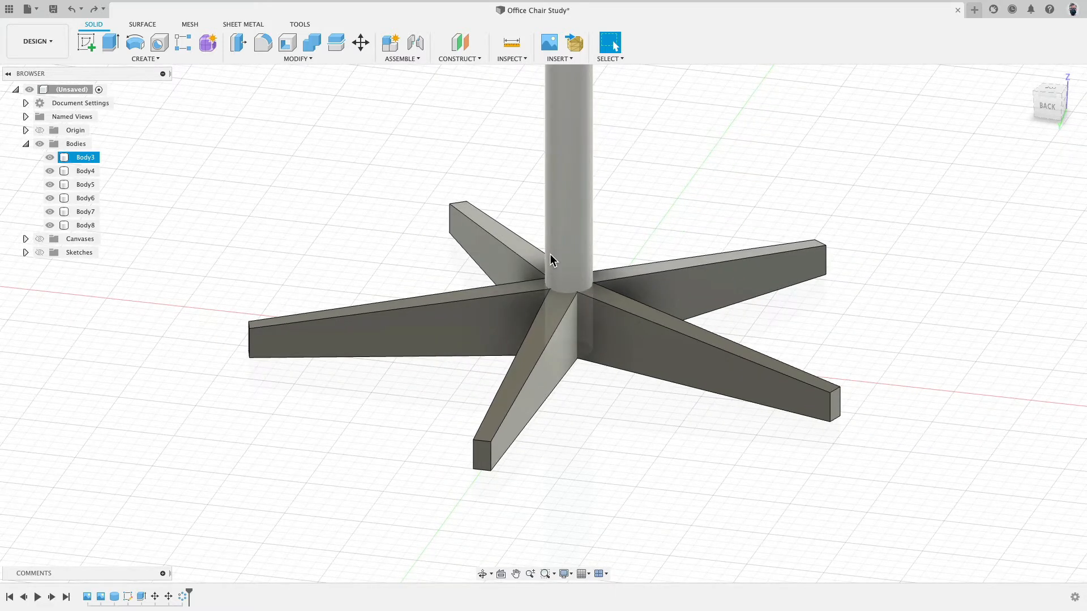
- Show the reference canvases and compare the chair base with them from the back and the left side
{"action": "left_click", "coordinate": [40, 239]}
{"action": "key", "text": "F6"}
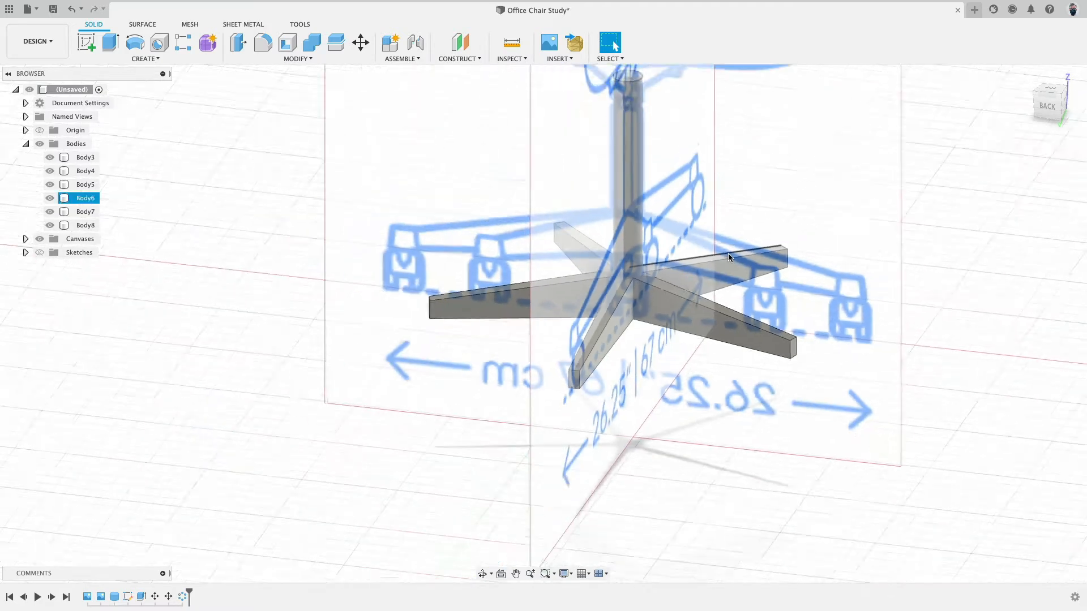
{"action": "left_click", "coordinate": [1037, 111]}
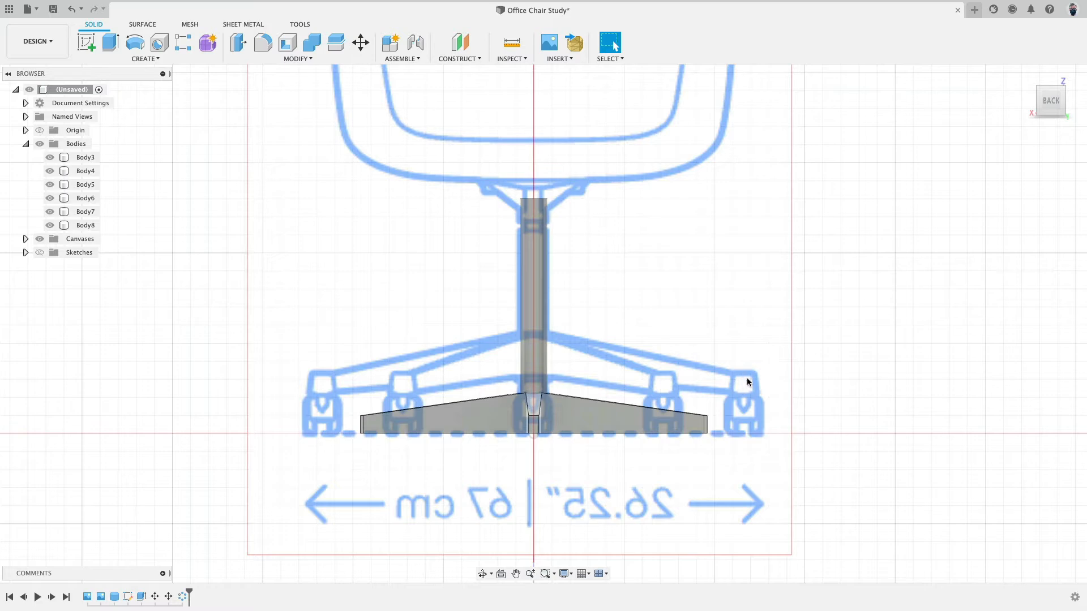
{"action": "middle_click_drag", "start_coordinate": [892, 268], "coordinate": [779, 304], "text": "shift"}
{"action": "left_click", "coordinate": [1050, 101]}
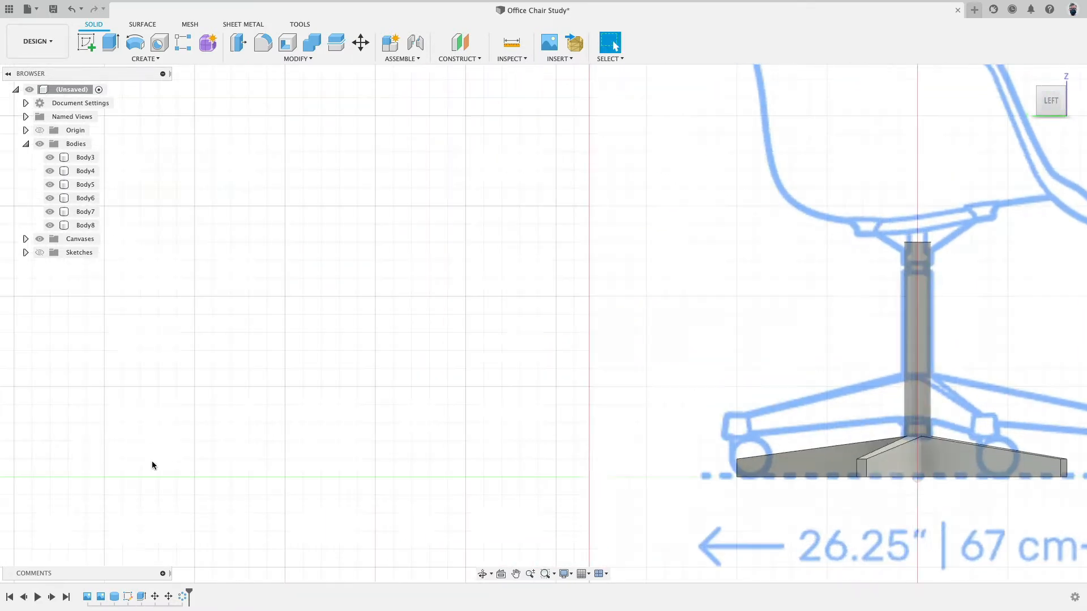
{"action": "scroll", "coordinate": [286, 432], "scroll_direction": "down", "scroll_amount": 2}
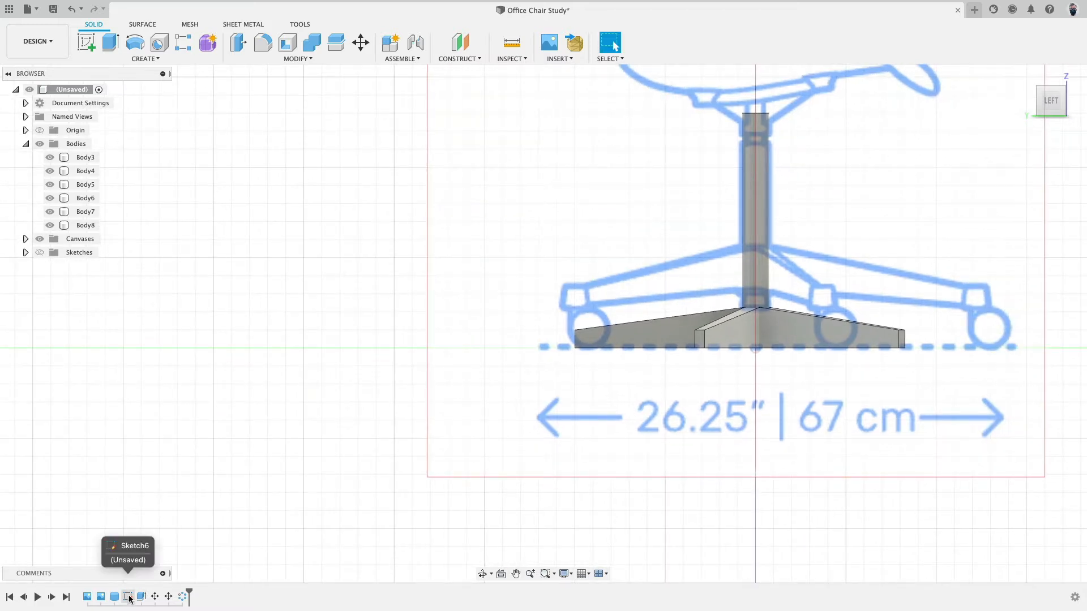
- Edit the leg sketch, adding a closed four-sided foot profile at the leg's outer end that rises about 0.3 in above it and widens at the baseline
{"action": "double_click", "coordinate": [128, 598]}
{"action": "scroll", "coordinate": [427, 354], "scroll_direction": "up", "scroll_amount": 5}
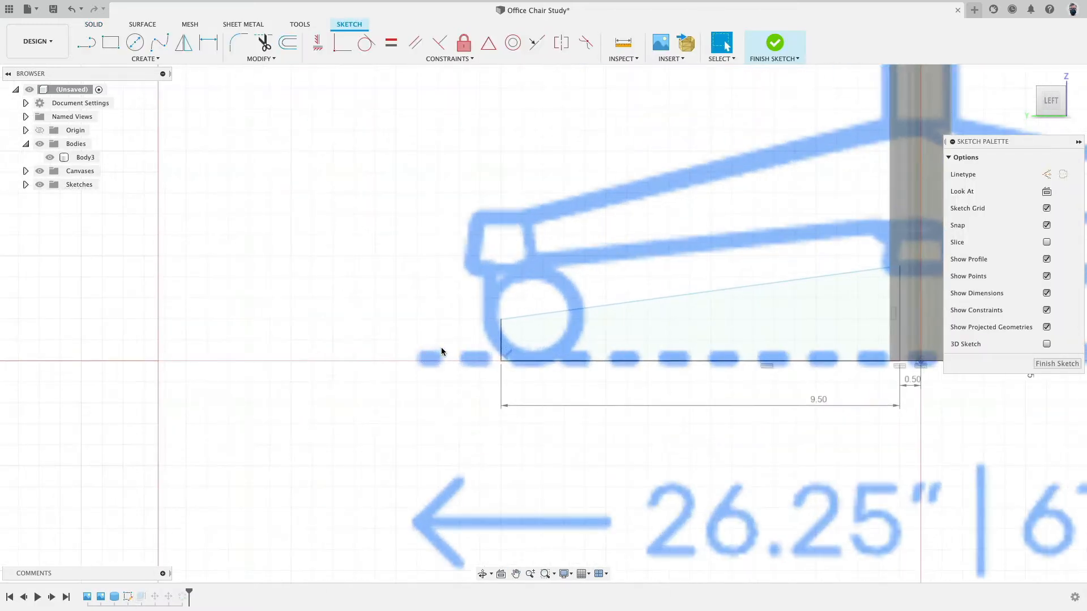
{"action": "scroll", "coordinate": [487, 309], "scroll_direction": "down", "scroll_amount": 3}
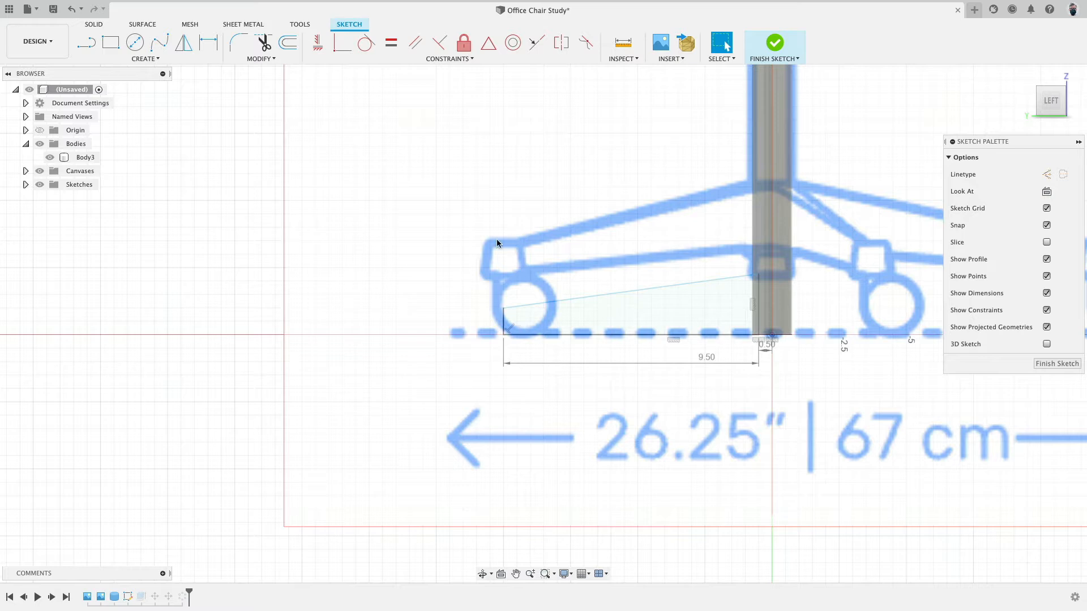
{"action": "scroll", "coordinate": [525, 281], "scroll_direction": "up", "scroll_amount": 3}
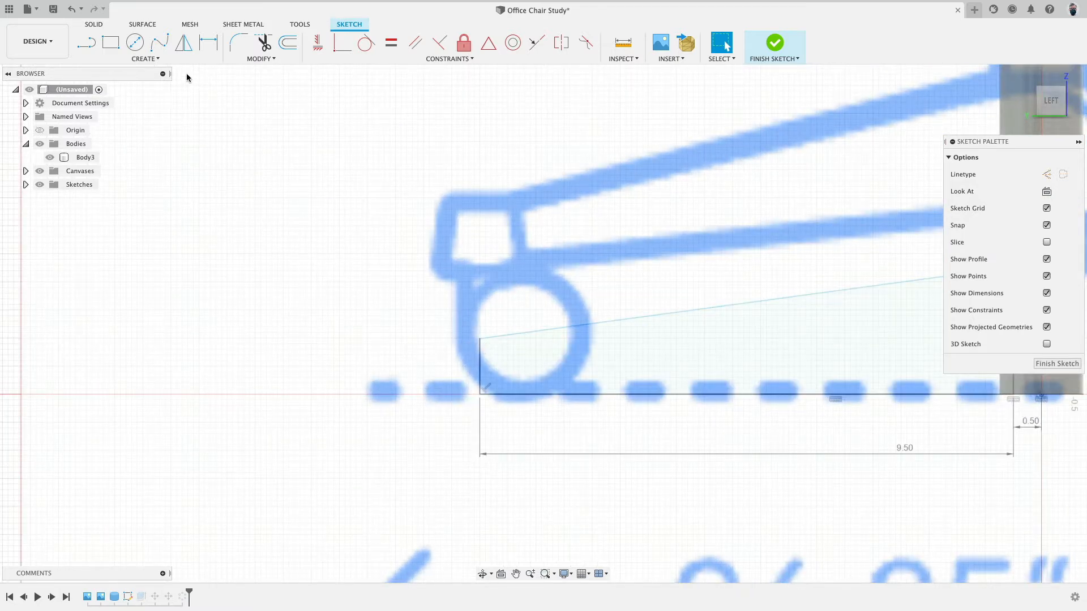
{"action": "left_click", "coordinate": [86, 42]}
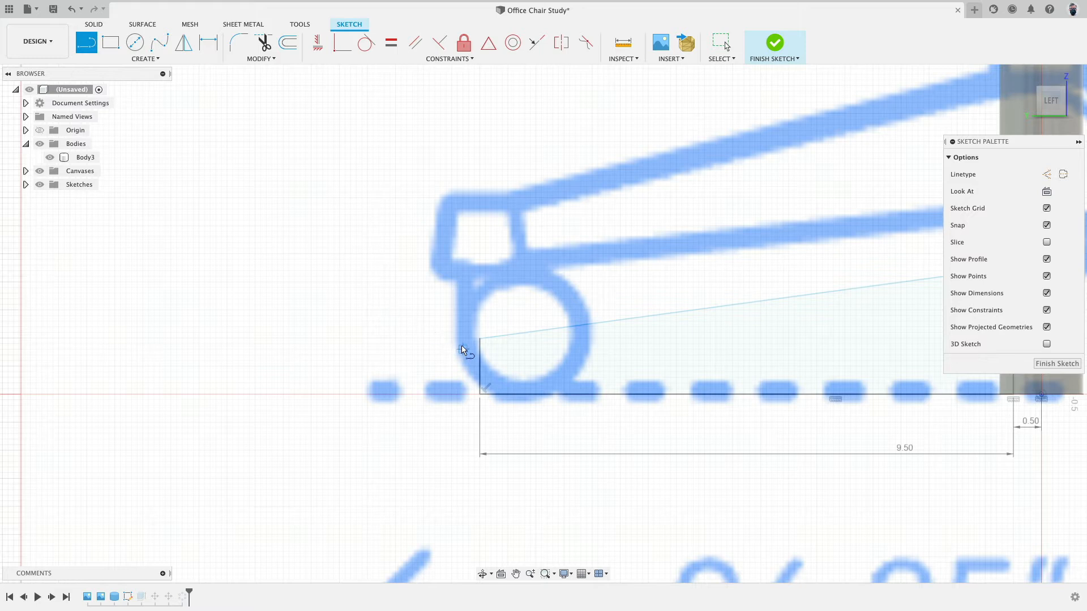
{"action": "scroll", "coordinate": [462, 347], "scroll_direction": "up", "scroll_amount": 2}
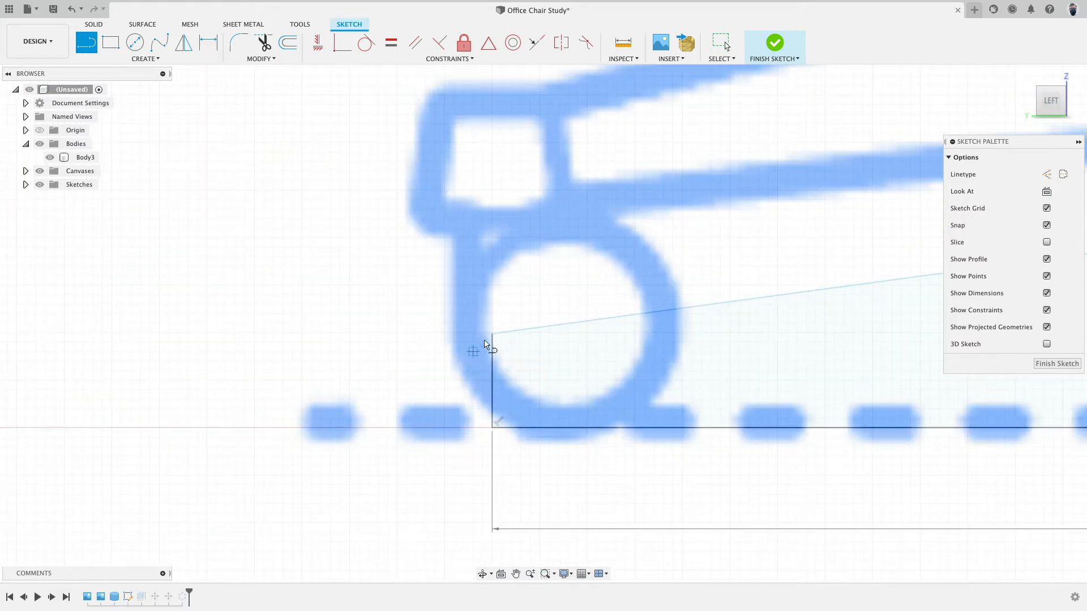
{"action": "left_click", "coordinate": [494, 334]}
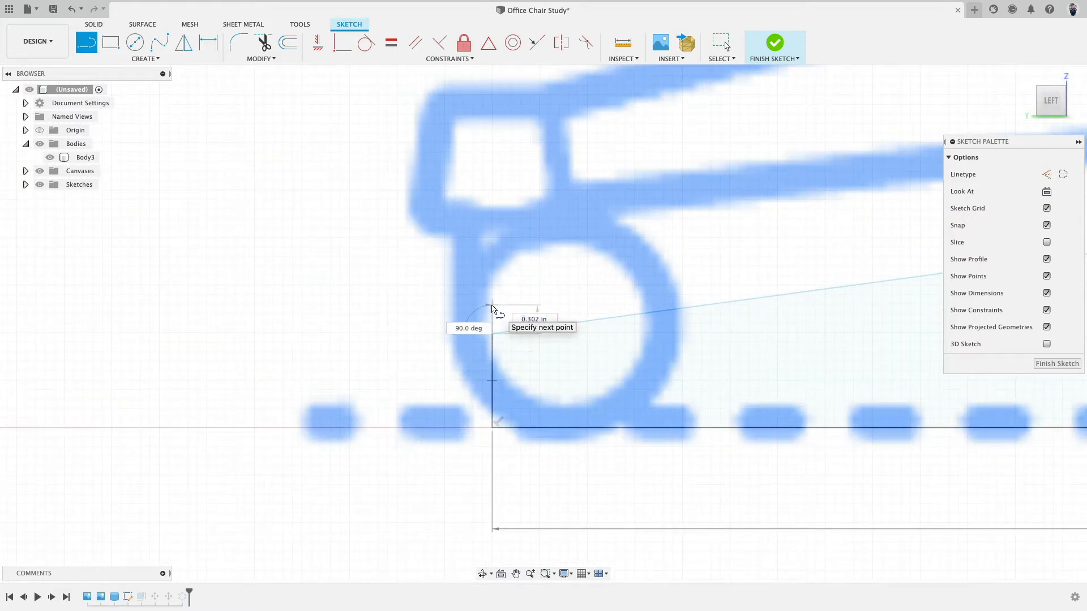
{"action": "left_click", "coordinate": [444, 305]}
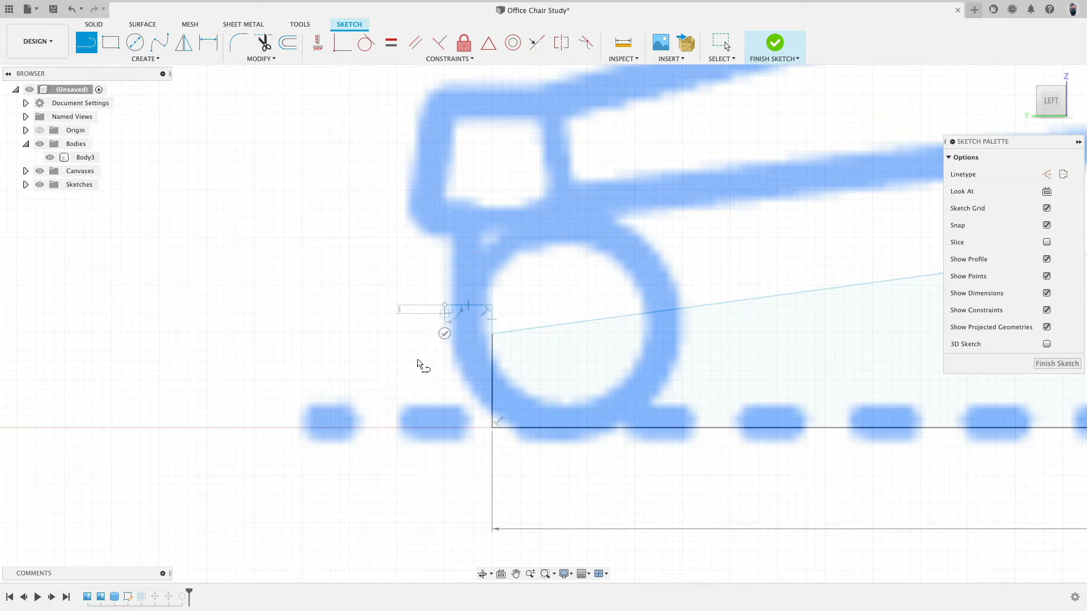
{"action": "left_click", "coordinate": [415, 428]}
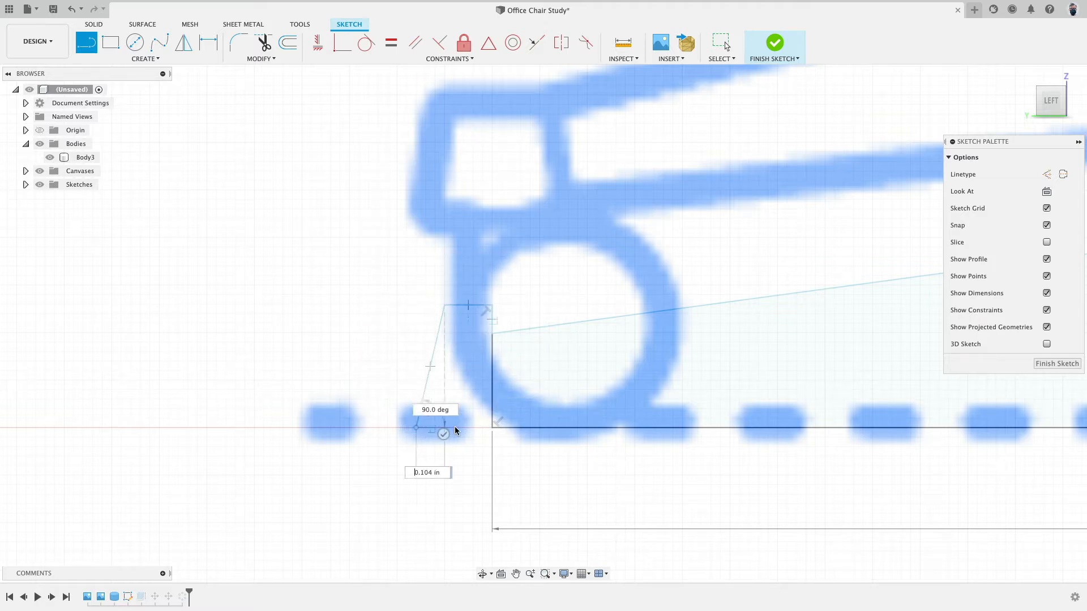
{"action": "left_click", "coordinate": [493, 427]}
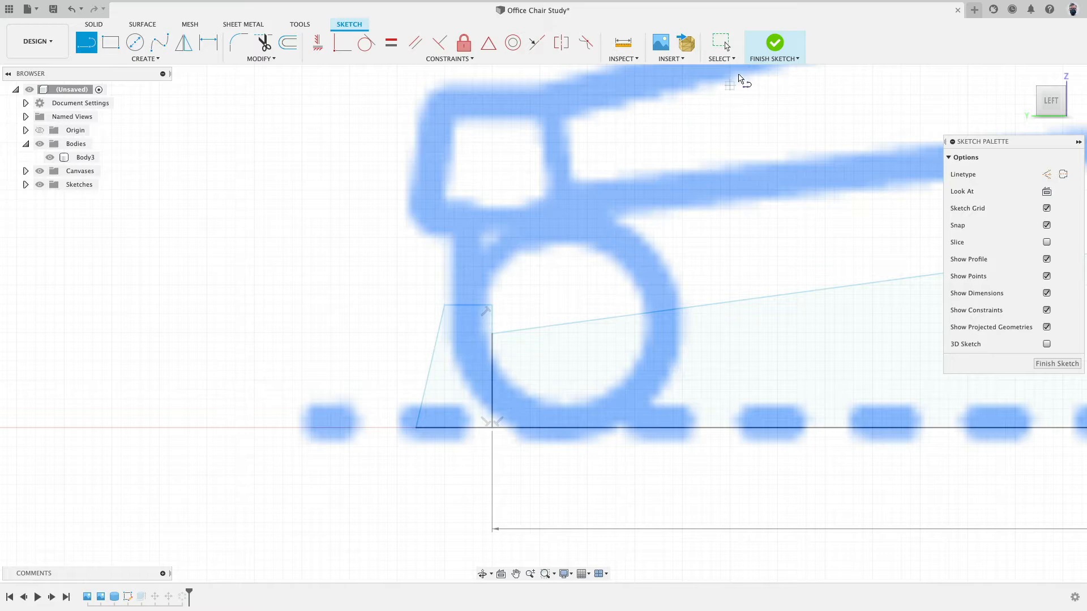
{"action": "left_click", "coordinate": [775, 43]}
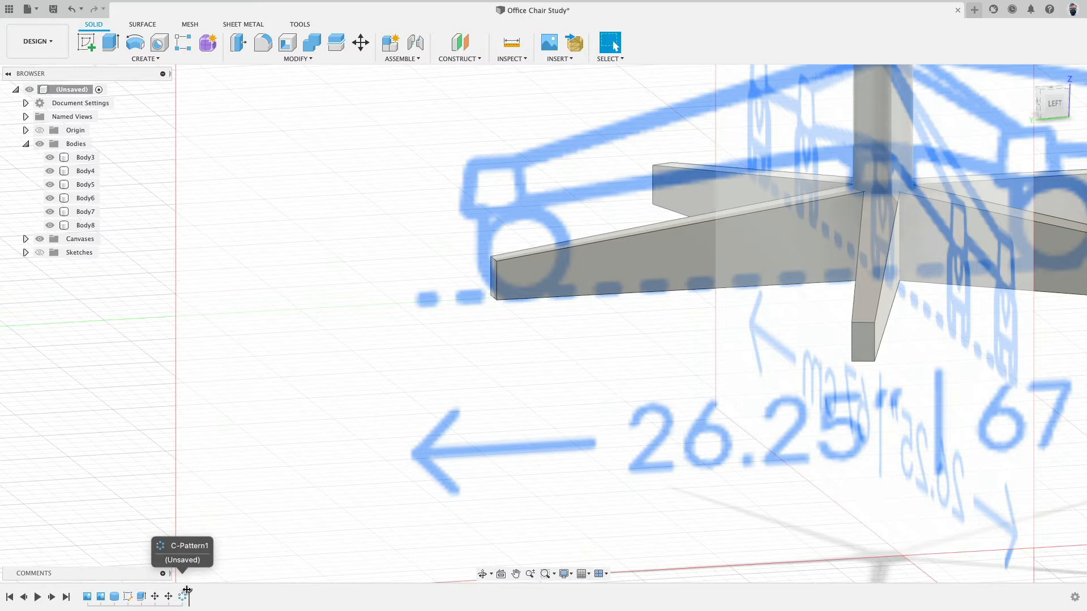
- Roll the timeline back to just before the circular pattern and hide the reference canvases
{"action": "left_click_drag", "start_coordinate": [176, 591], "coordinate": [173, 591]}
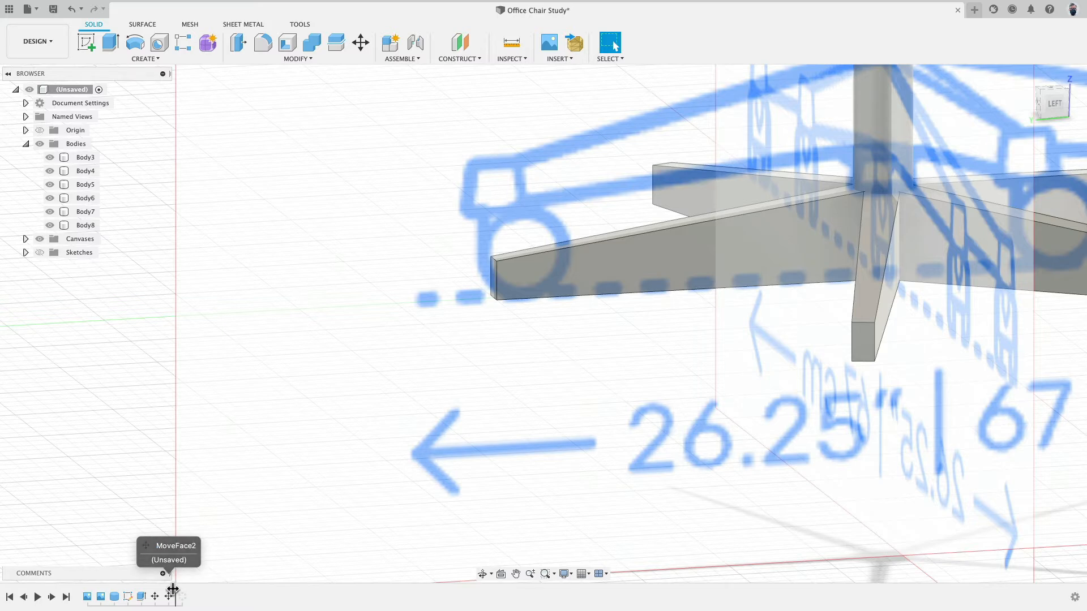
{"action": "scroll", "coordinate": [221, 374], "scroll_direction": "down", "scroll_amount": 3}
{"action": "scroll", "coordinate": [222, 374], "scroll_direction": "down", "scroll_amount": 2}
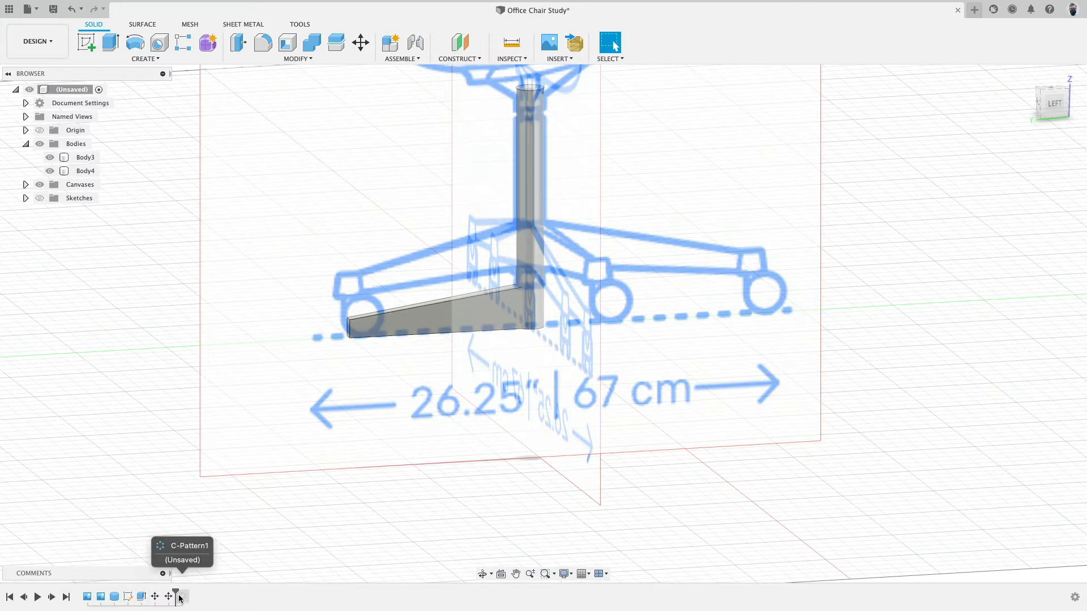
{"action": "left_click", "coordinate": [39, 187]}
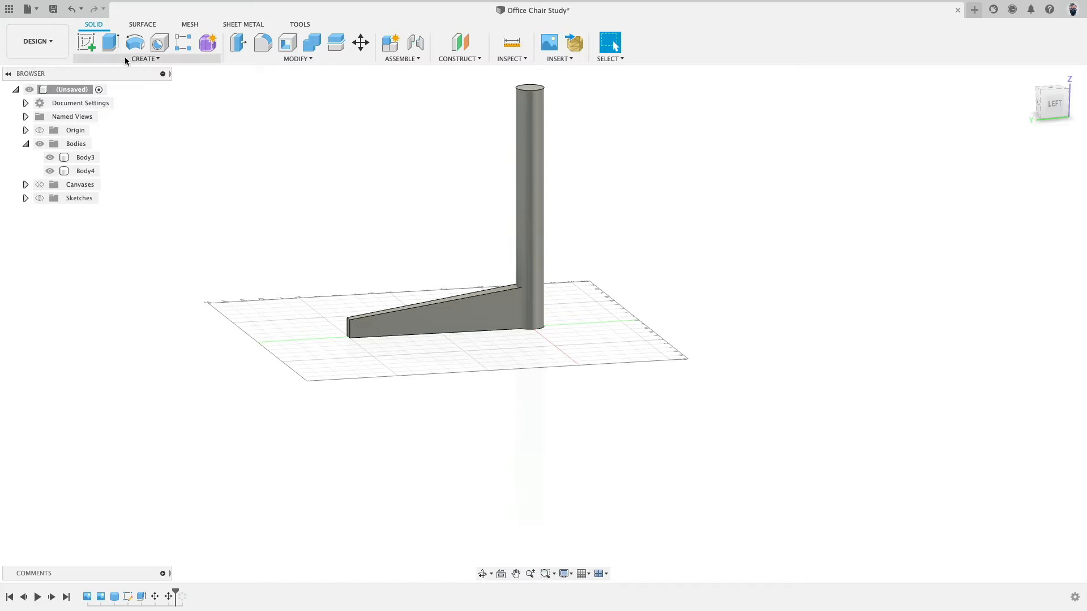
- Show the sketches, revolve the foot profile 360° about its vertical inner line as a Join, and roll the timeline past the circular pattern
{"action": "left_click", "coordinate": [40, 198]}
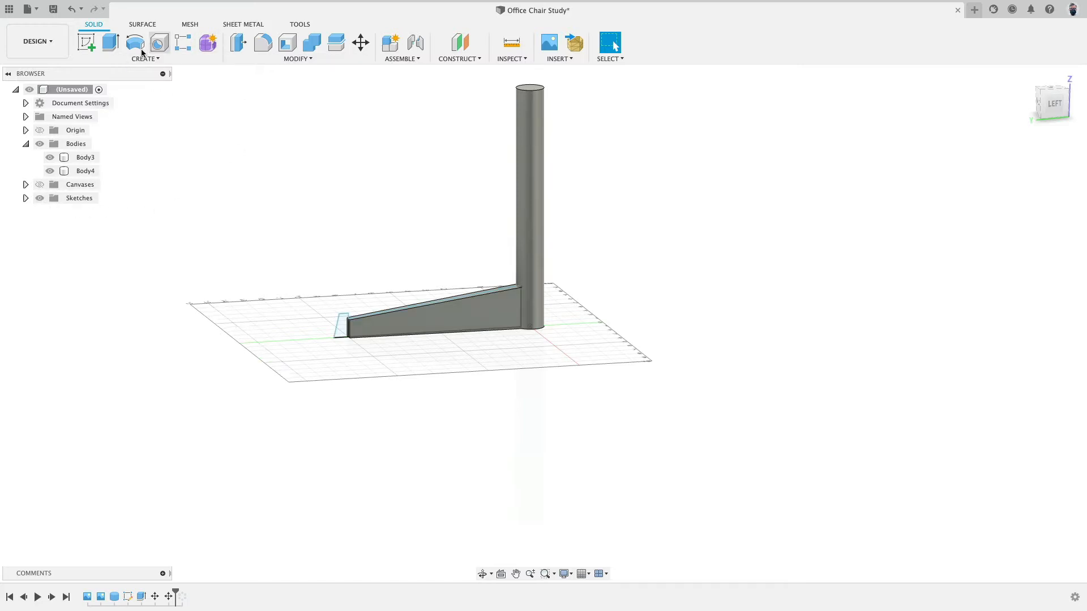
{"action": "left_click", "coordinate": [135, 43]}
{"action": "left_click", "coordinate": [344, 327]}
{"action": "scroll", "coordinate": [345, 328], "scroll_direction": "up", "scroll_amount": 3}
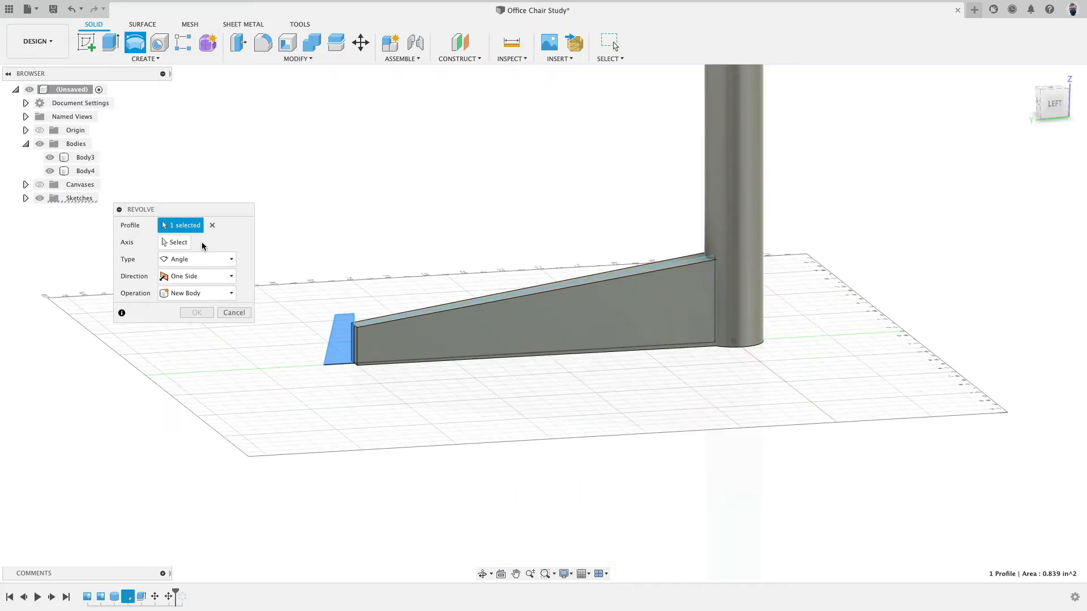
{"action": "scroll", "coordinate": [394, 360], "scroll_direction": "up", "scroll_amount": 5}
{"action": "left_click", "coordinate": [371, 369]}
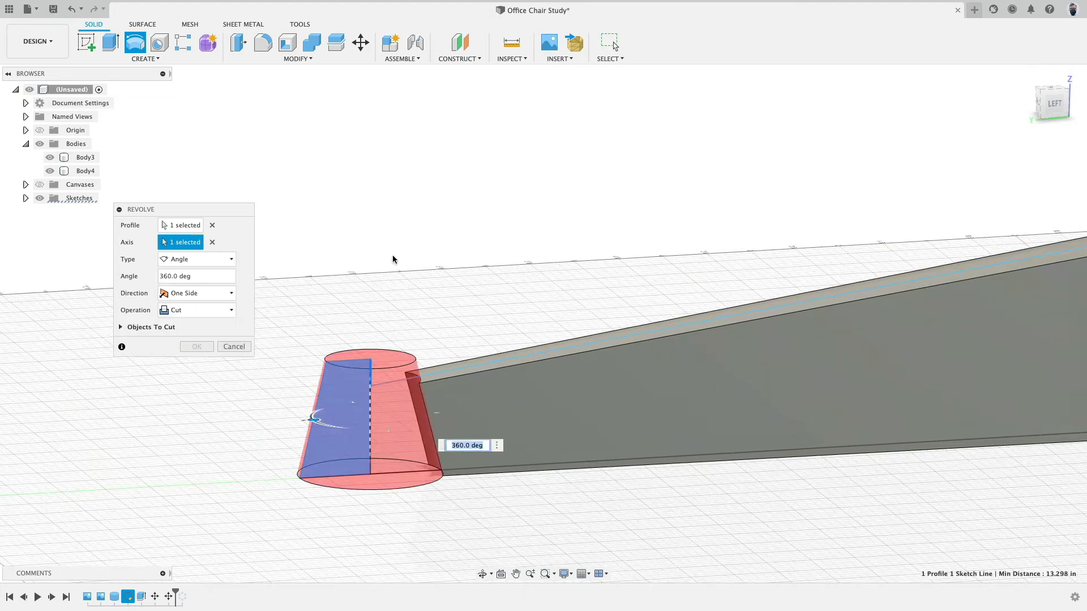
{"action": "scroll", "coordinate": [393, 257], "scroll_direction": "down", "scroll_amount": 3}
{"action": "left_click", "coordinate": [211, 310]}
{"action": "left_click", "coordinate": [208, 325]}
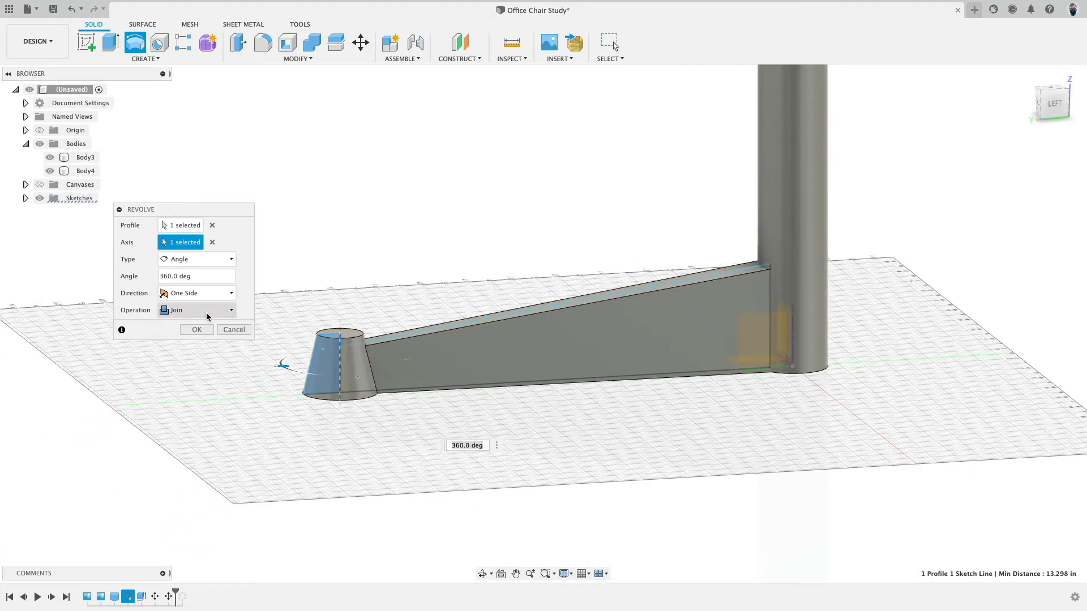
{"action": "left_click", "coordinate": [197, 329]}
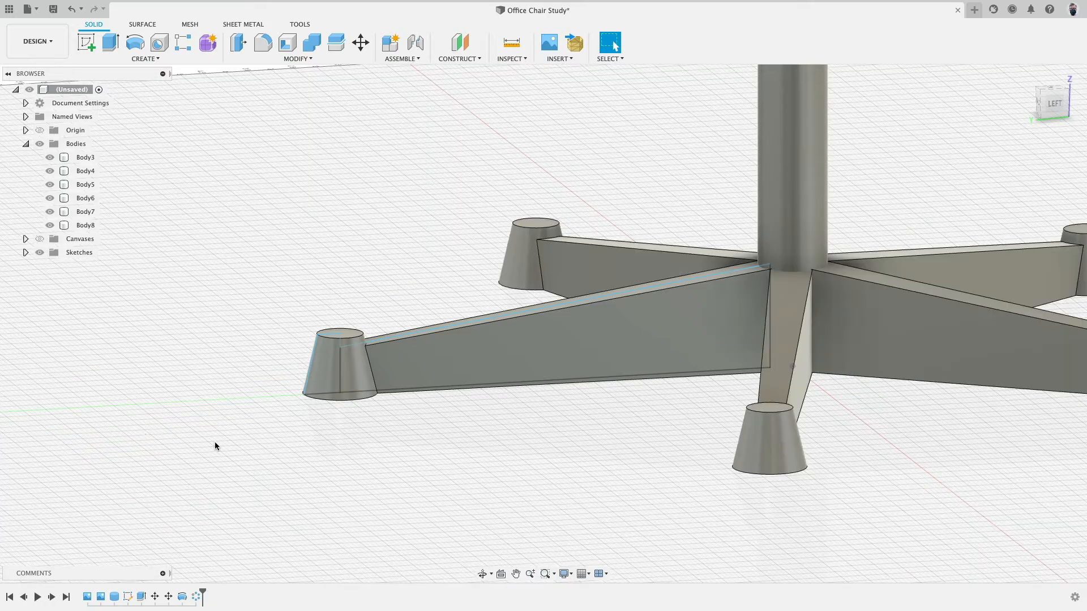
- Examine the foot shape and how the feet meet the patterned legs, from the left side and from angled views
{"action": "scroll", "coordinate": [570, 476], "scroll_direction": "down", "scroll_amount": 5}
{"action": "middle_click_drag", "start_coordinate": [571, 477], "coordinate": [548, 473], "text": "shift"}
{"action": "scroll", "coordinate": [281, 354], "scroll_direction": "up", "scroll_amount": 5}
{"action": "middle_click_drag", "start_coordinate": [281, 354], "coordinate": [382, 224], "text": "shift"}
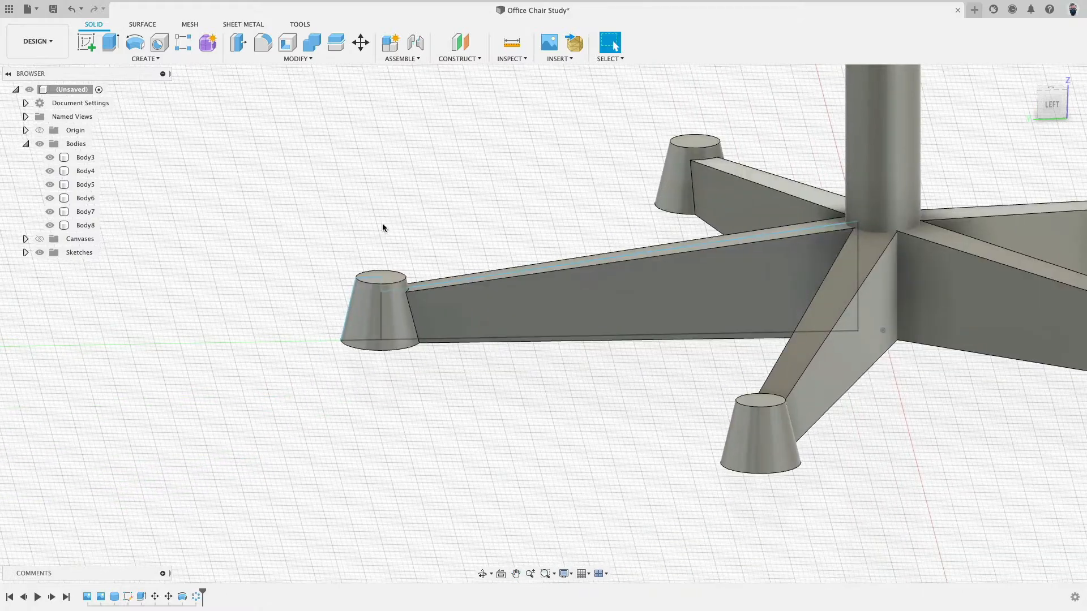
{"action": "left_click", "coordinate": [1052, 105]}
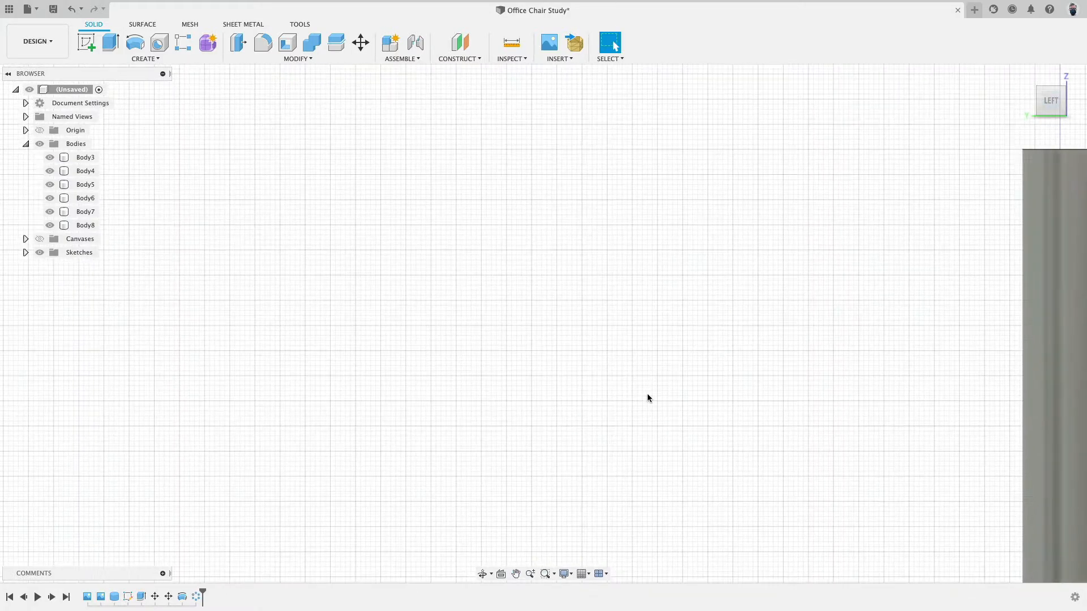
{"action": "scroll", "coordinate": [504, 321], "scroll_direction": "up", "scroll_amount": 5}
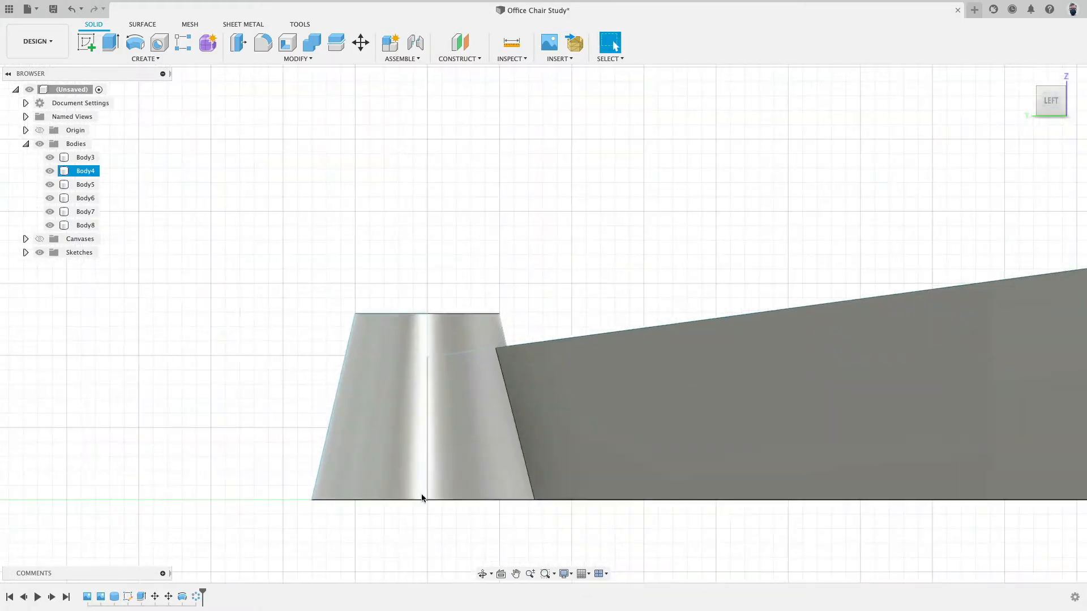
{"action": "left_click_drag", "start_coordinate": [314, 501], "coordinate": [326, 500]}
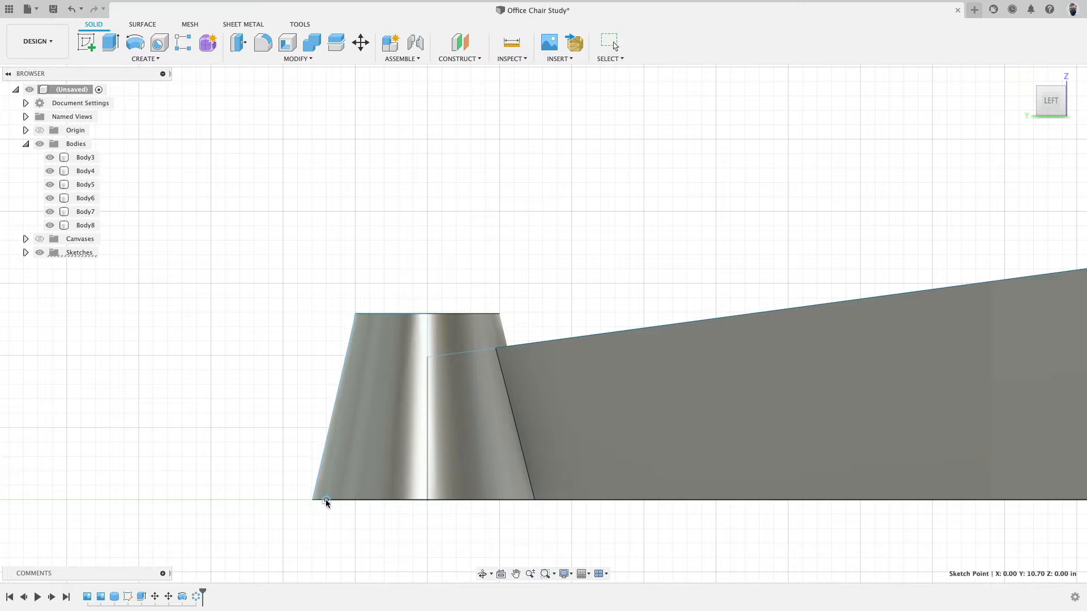
{"action": "left_click_drag", "start_coordinate": [412, 314], "coordinate": [412, 334]}
{"action": "middle_click_drag", "start_coordinate": [483, 231], "coordinate": [498, 277], "text": "shift"}
{"action": "scroll", "coordinate": [498, 276], "scroll_direction": "down", "scroll_amount": 5}
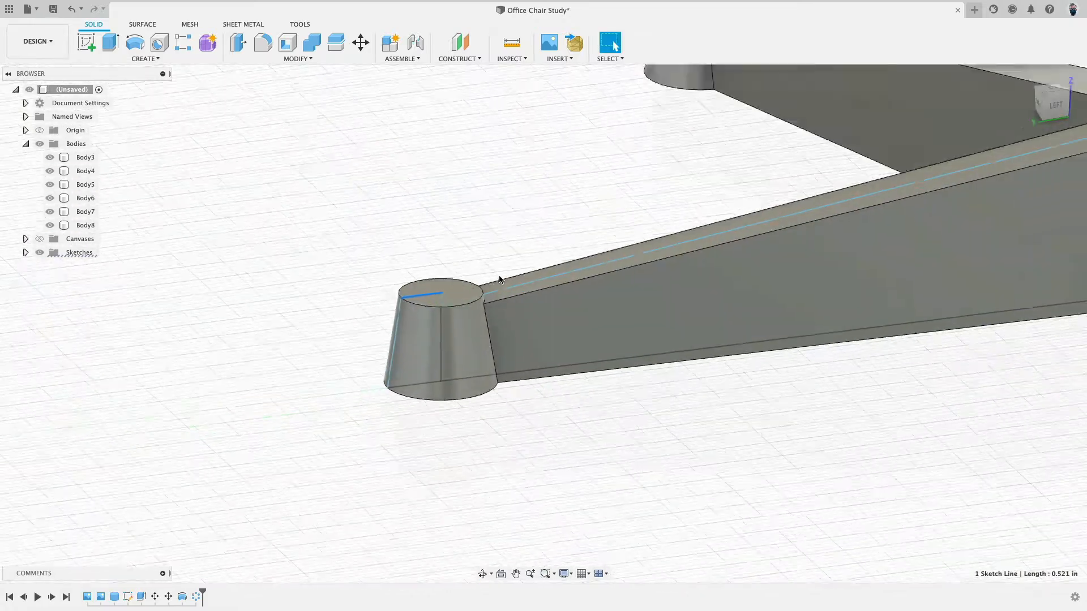
{"action": "scroll", "coordinate": [490, 268], "scroll_direction": "up", "scroll_amount": 5}
{"action": "scroll", "coordinate": [422, 226], "scroll_direction": "down", "scroll_amount": 5}
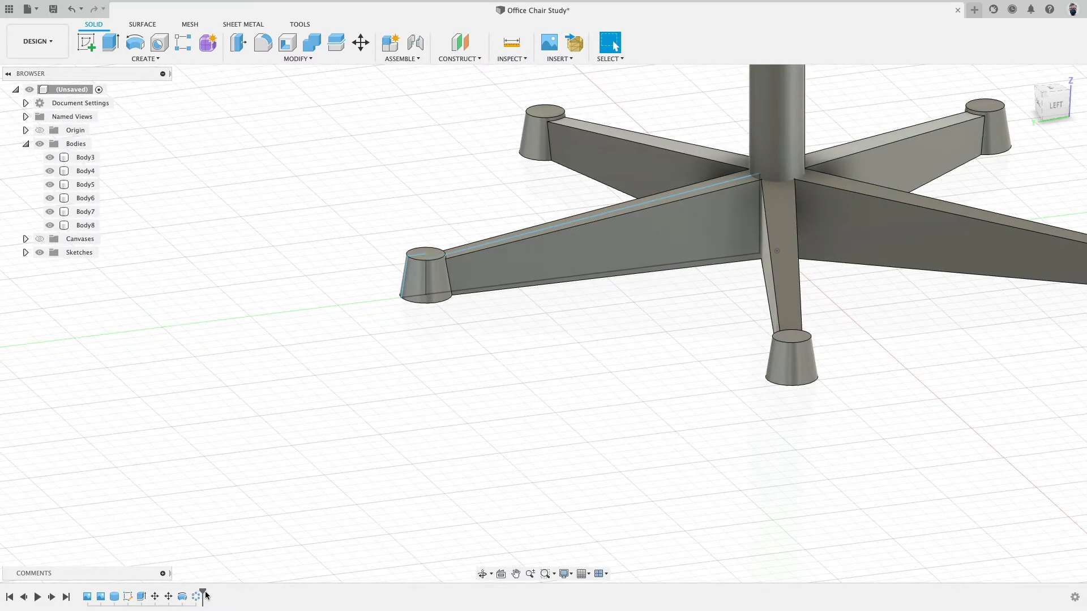
{"action": "middle_click_drag", "start_coordinate": [267, 419], "coordinate": [177, 461]}
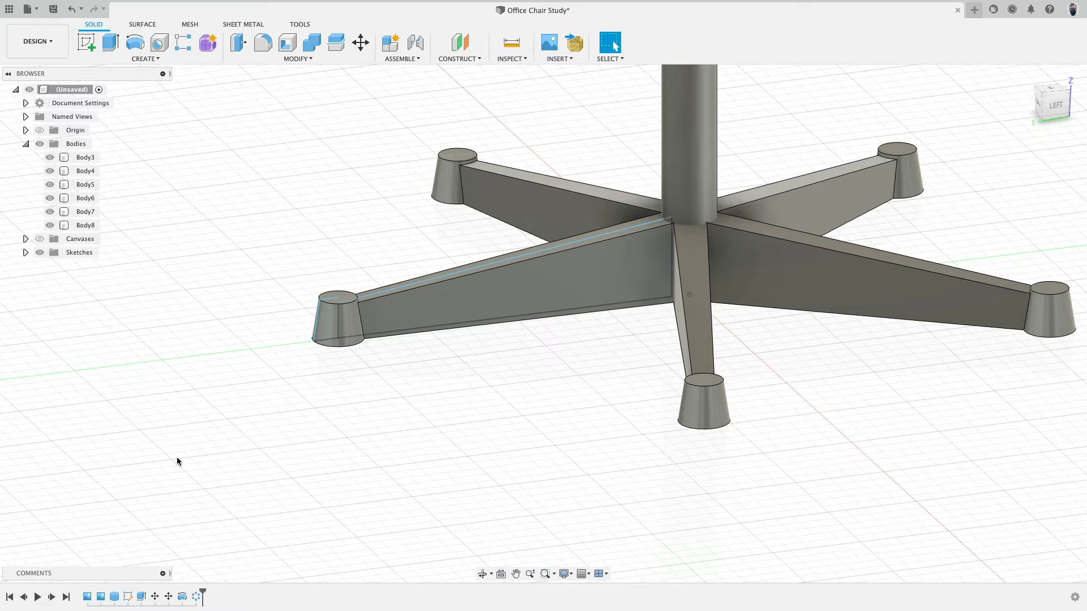
- Combine the five legs and the central column into one body with the Join operation
{"action": "left_click", "coordinate": [311, 42]}
{"action": "left_click", "coordinate": [694, 264]}
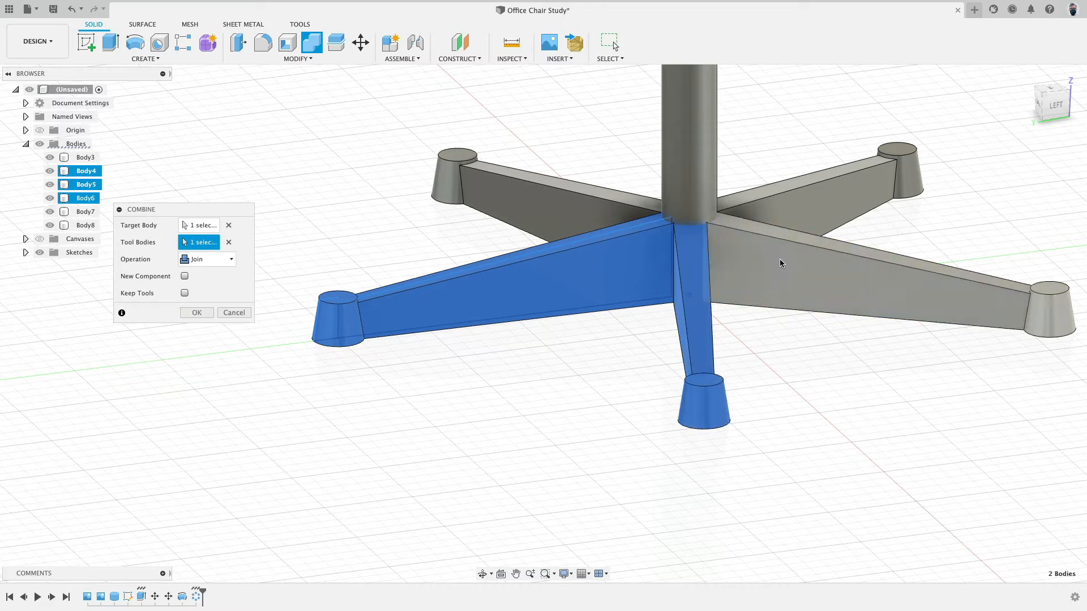
{"action": "left_click", "coordinate": [783, 263]}
{"action": "left_click", "coordinate": [801, 187]}
{"action": "left_click", "coordinate": [619, 205]}
{"action": "left_click", "coordinate": [693, 142]}
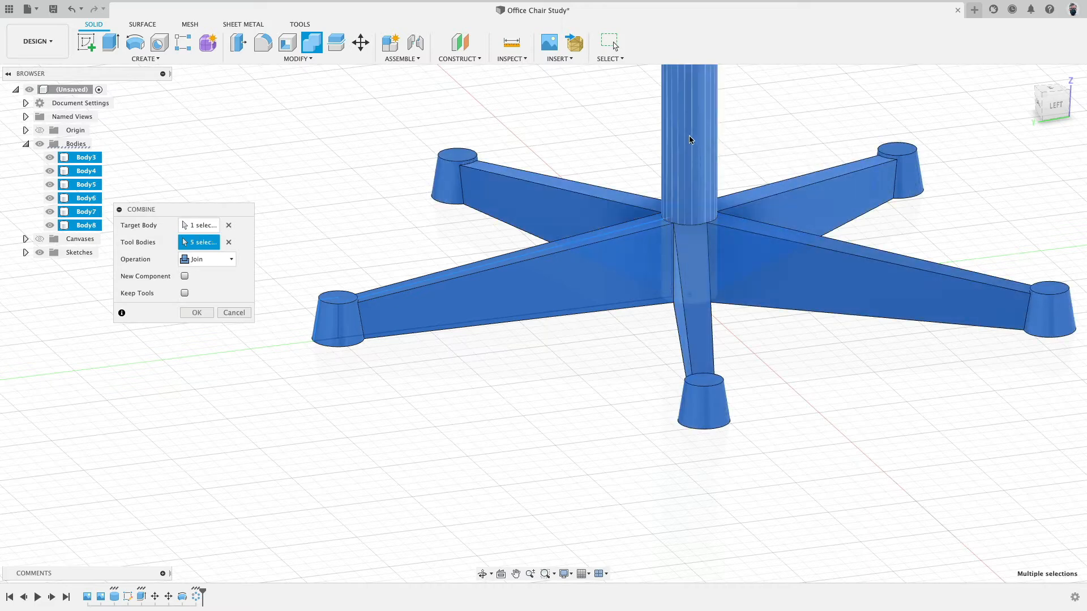
{"action": "left_click", "coordinate": [195, 313]}
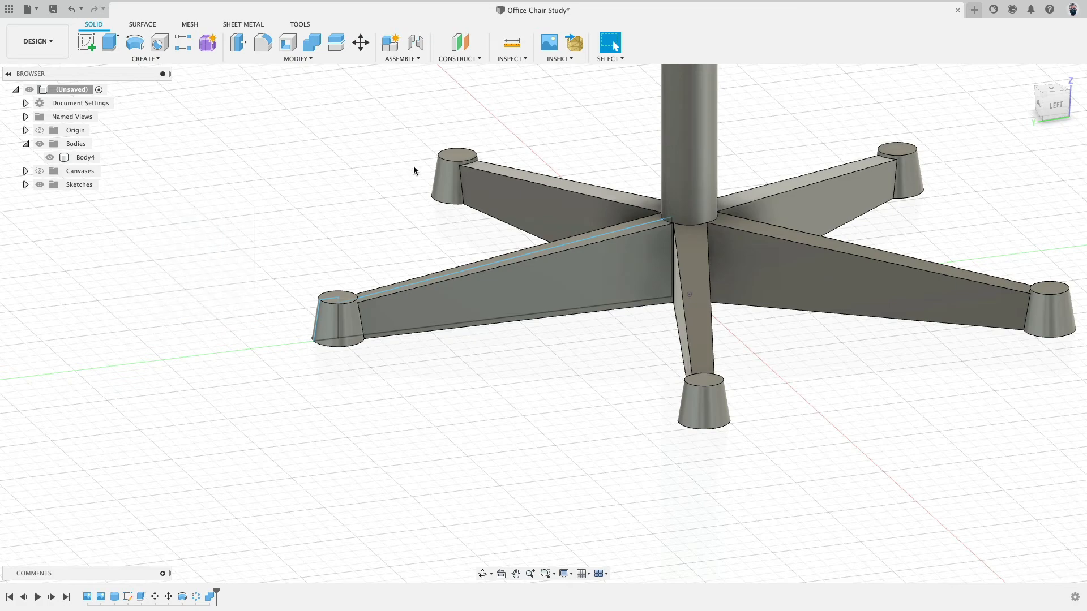
- Fillet the five vertical inner corners where neighbouring legs meet around the column with a 0.5 in radius
{"action": "middle_click_drag", "start_coordinate": [415, 169], "coordinate": [449, 176], "text": "shift"}
{"action": "middle_click_drag", "start_coordinate": [537, 99], "coordinate": [380, 134]}
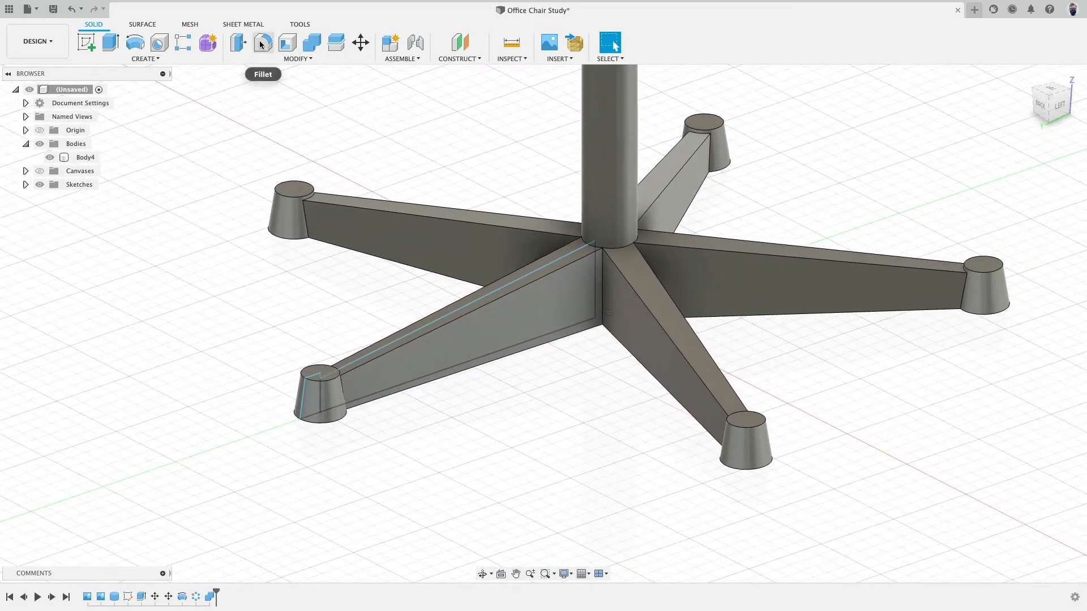
{"action": "left_click", "coordinate": [262, 44]}
{"action": "scroll", "coordinate": [566, 267], "scroll_direction": "up", "scroll_amount": 5}
{"action": "left_click", "coordinate": [563, 260]}
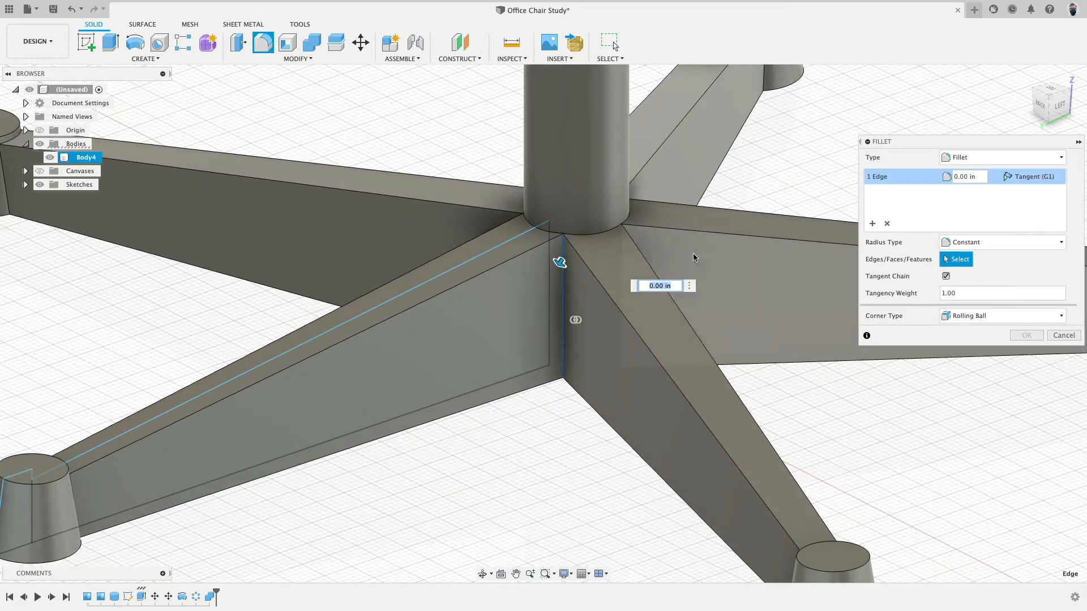
{"action": "middle_click_drag", "start_coordinate": [626, 260], "coordinate": [643, 260], "text": "shift"}
{"action": "left_click", "coordinate": [659, 216]}
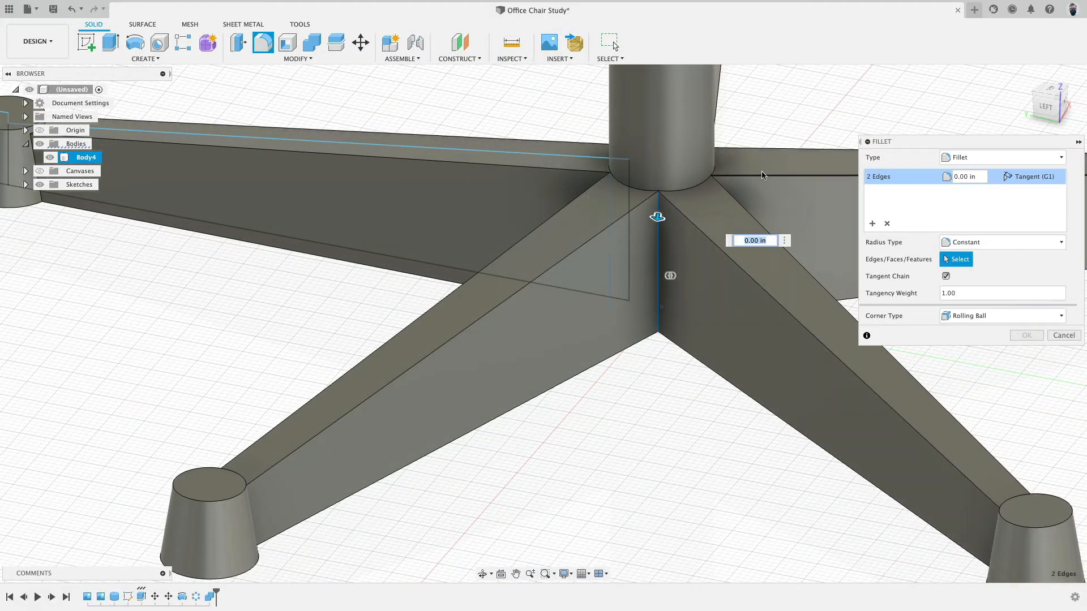
{"action": "middle_click_drag", "start_coordinate": [659, 216], "coordinate": [549, 222], "text": "shift"}
{"action": "left_click", "coordinate": [718, 172]}
{"action": "middle_click_drag", "start_coordinate": [770, 138], "coordinate": [719, 211], "text": "shift"}
{"action": "left_click", "coordinate": [682, 208]}
{"action": "middle_click_drag", "start_coordinate": [727, 158], "coordinate": [682, 230], "text": "shift"}
{"action": "left_click", "coordinate": [738, 143]}
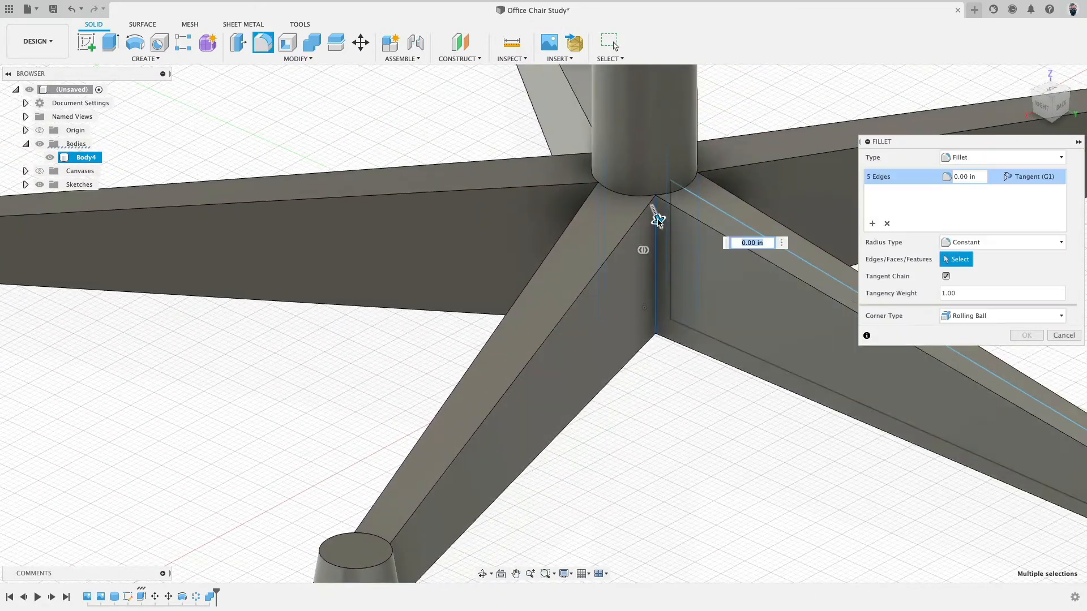
{"action": "left_click_drag", "start_coordinate": [657, 219], "coordinate": [668, 241]}
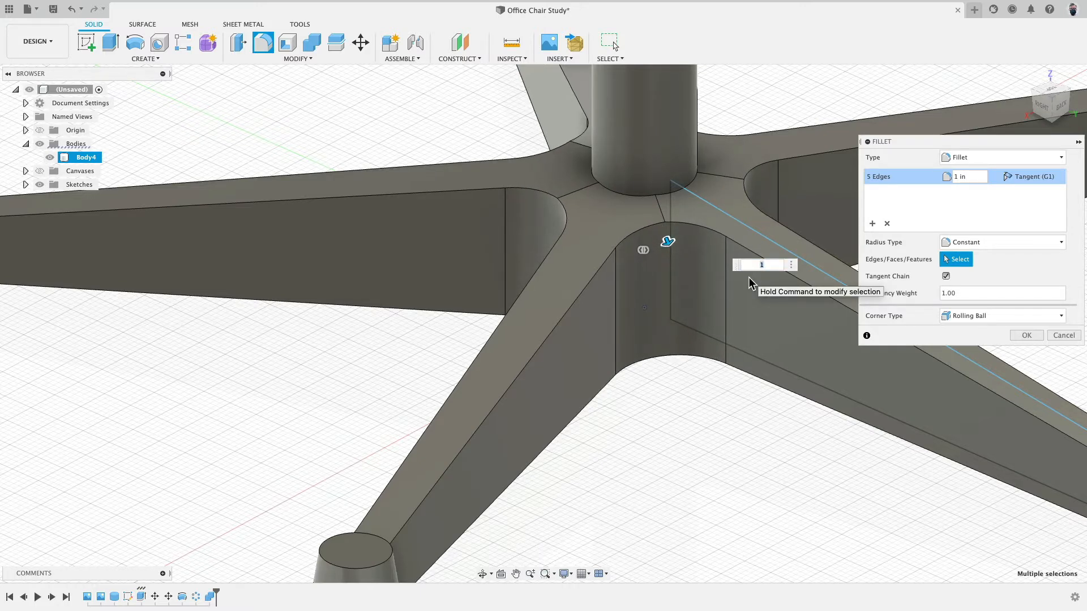
{"action": "type", "text": ".5"}
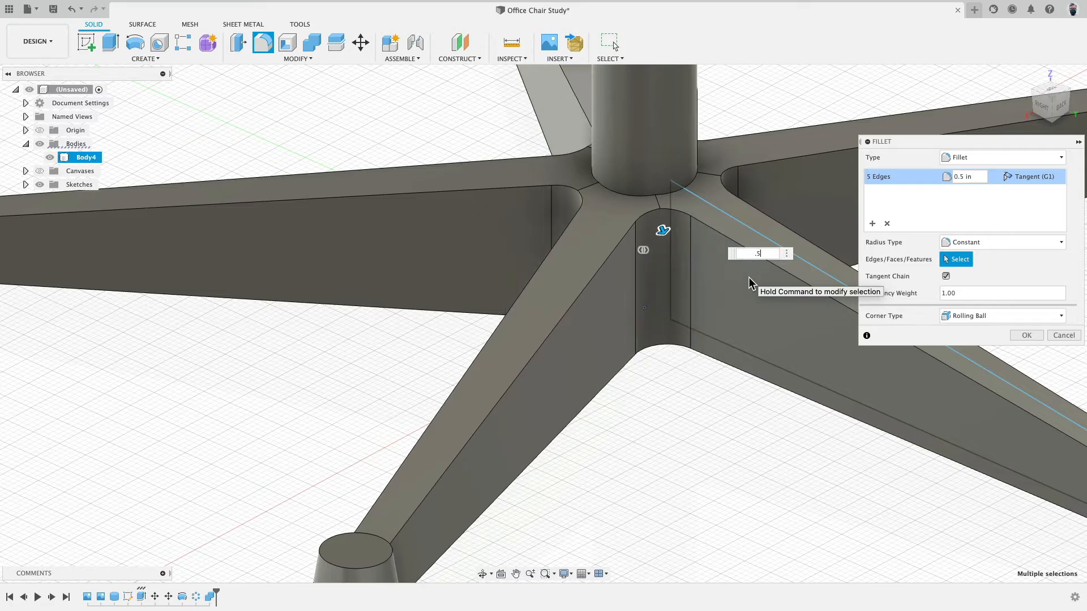
{"action": "key", "text": "Return"}
- Fillet the five short seam edges between the legs' top faces around the column with a 4 in radius
{"action": "scroll", "coordinate": [682, 230], "scroll_direction": "down", "scroll_amount": 2}
{"action": "scroll", "coordinate": [681, 228], "scroll_direction": "up", "scroll_amount": 3}
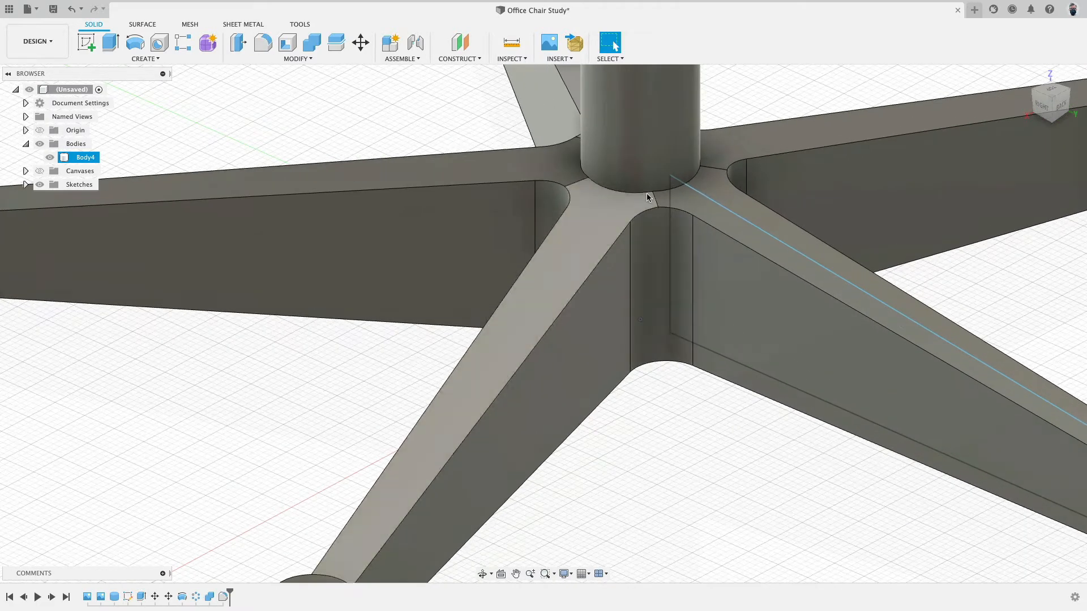
{"action": "left_click", "coordinate": [656, 198]}
{"action": "middle_click_drag", "start_coordinate": [715, 171], "coordinate": [514, 374], "text": "shift"}
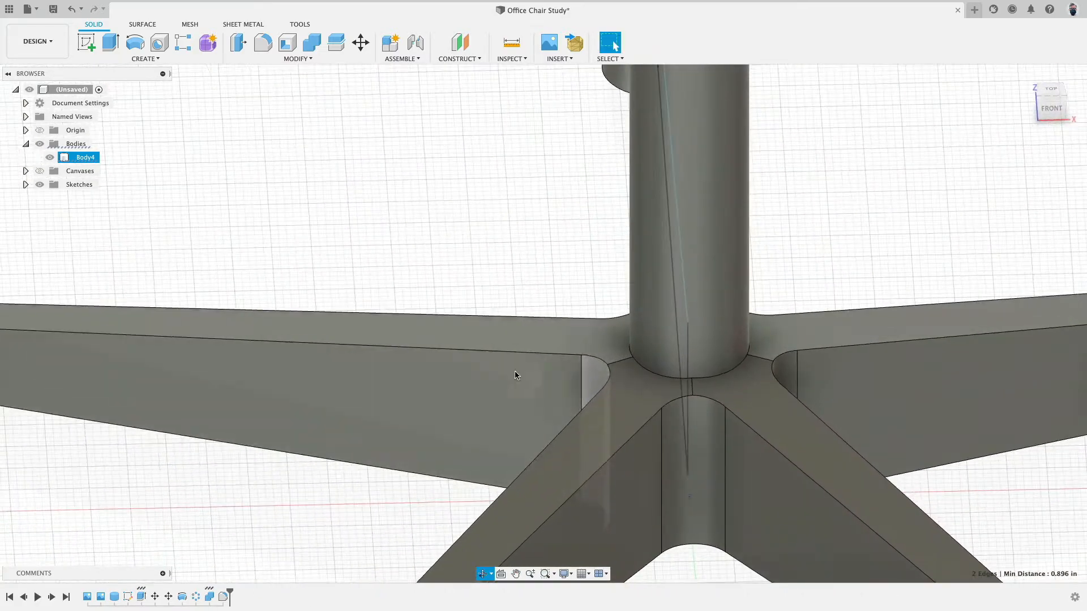
{"action": "left_click", "coordinate": [619, 361], "text": "shift"}
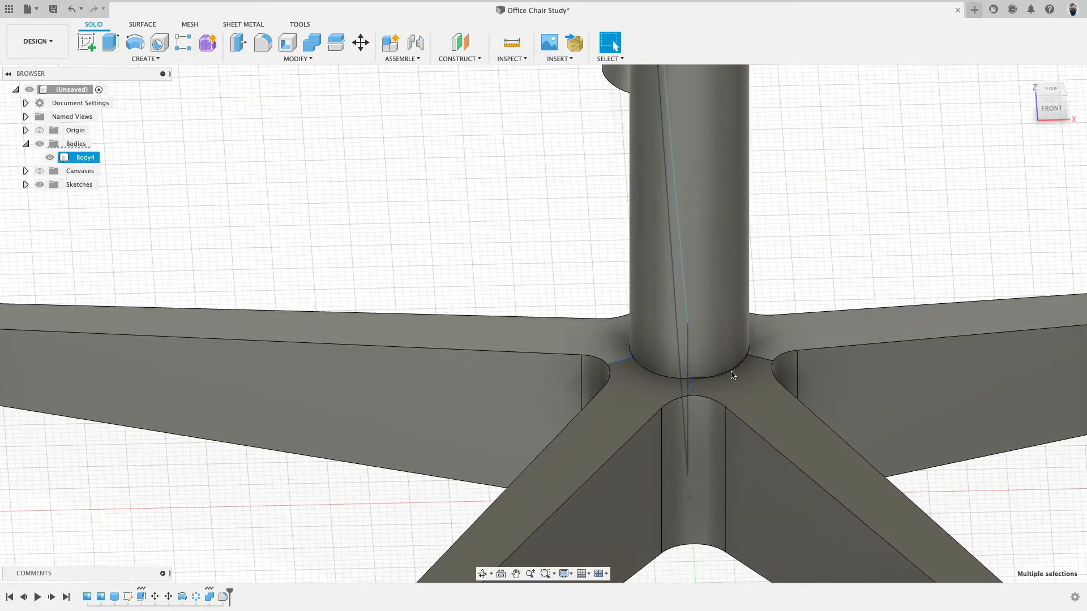
{"action": "left_click", "coordinate": [754, 359], "text": "shift"}
{"action": "middle_click_drag", "start_coordinate": [863, 284], "coordinate": [783, 280], "text": "shift"}
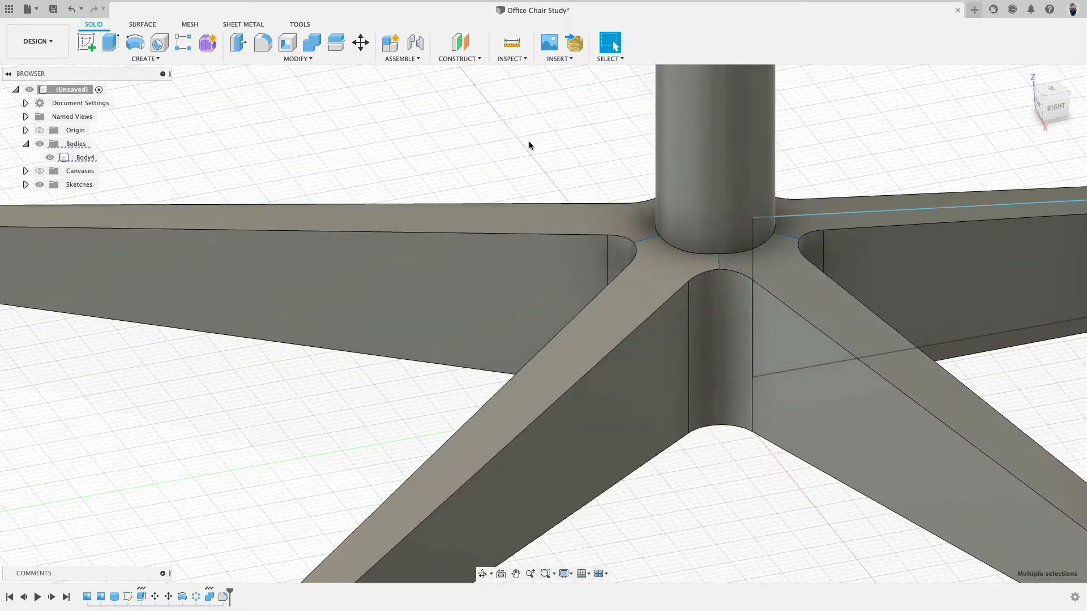
{"action": "left_click", "coordinate": [263, 44]}
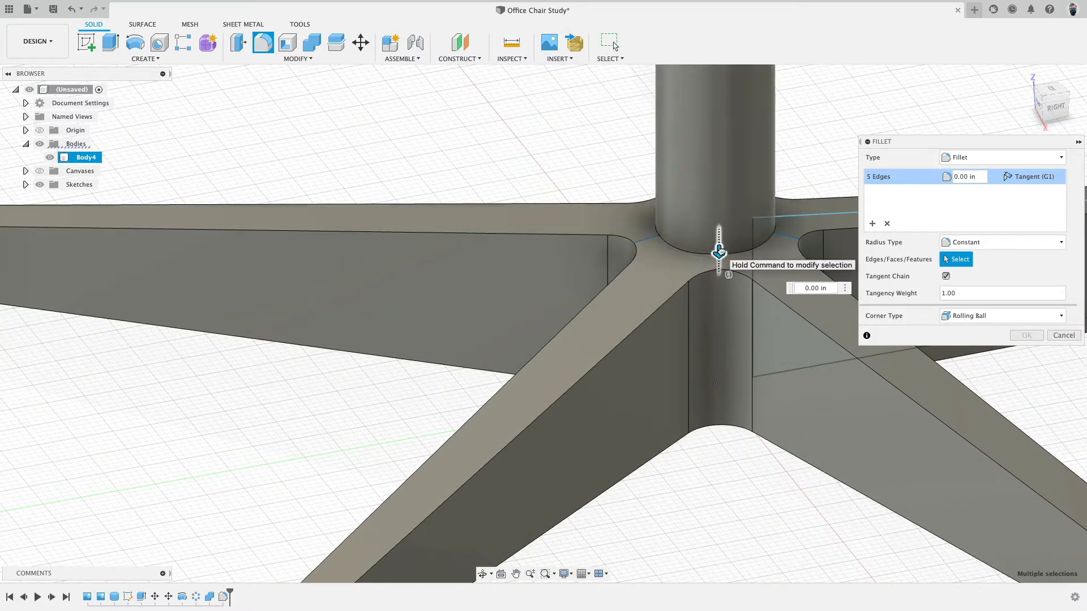
{"action": "left_click_drag", "start_coordinate": [720, 251], "coordinate": [721, 254]}
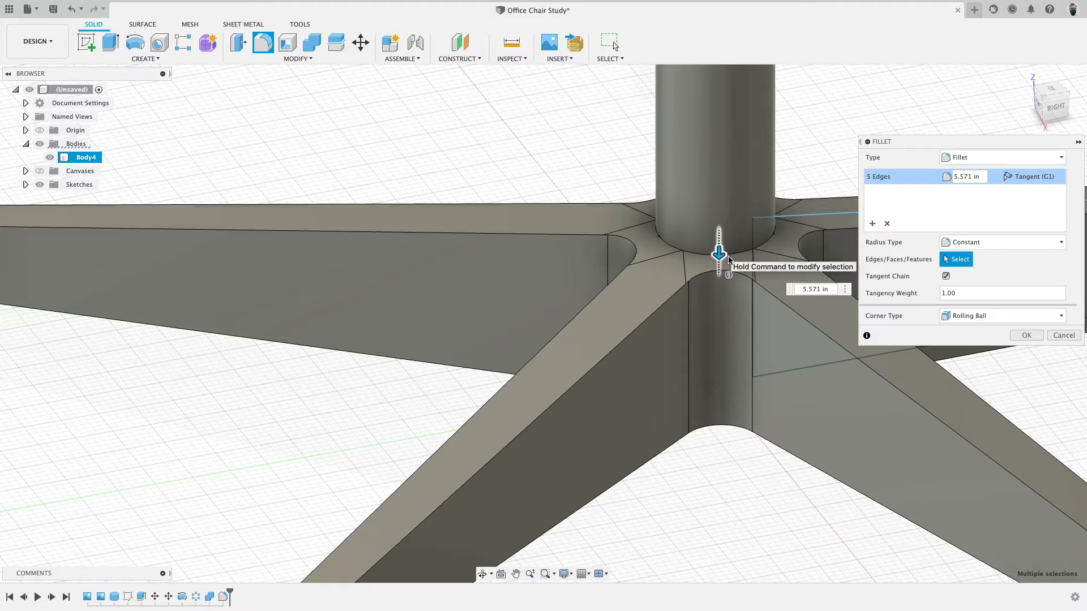
{"action": "type", "text": ".5"}
{"action": "key", "text": "Return"}
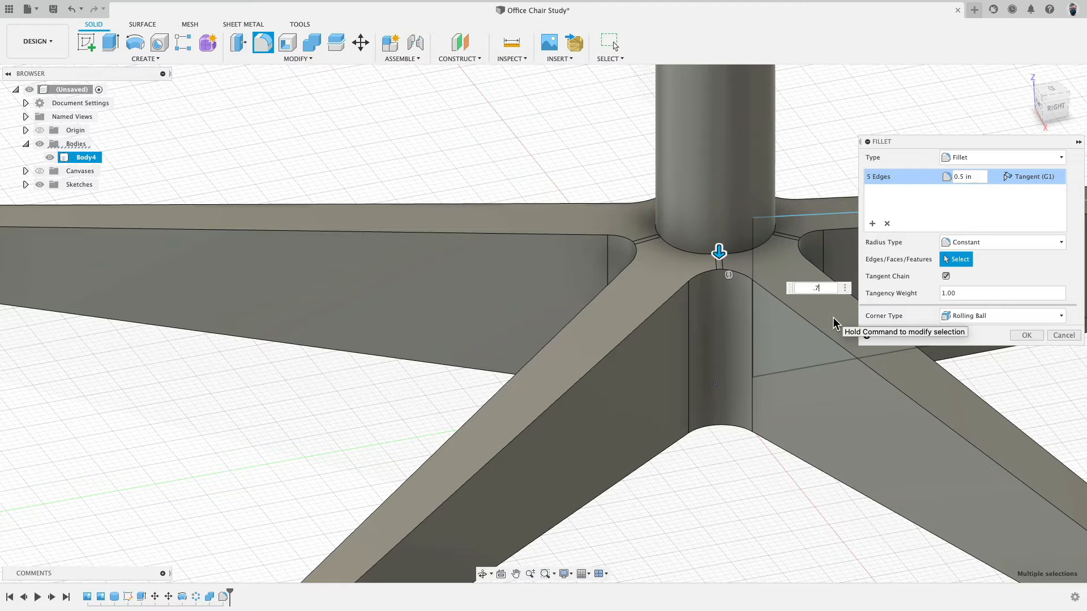
{"action": "key", "text": "Return"}
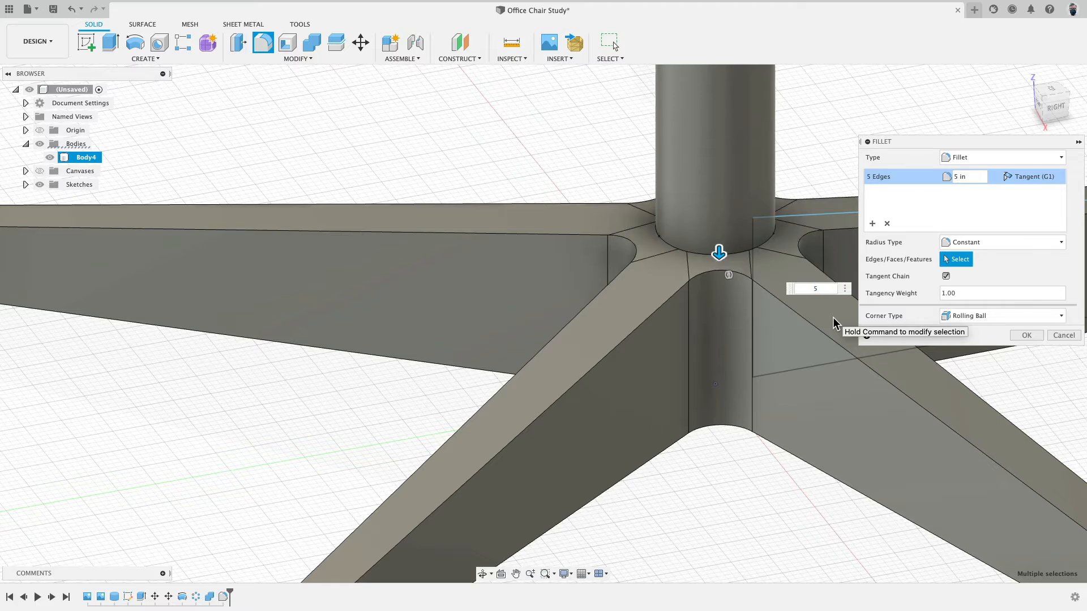
{"action": "key", "text": "Return"}
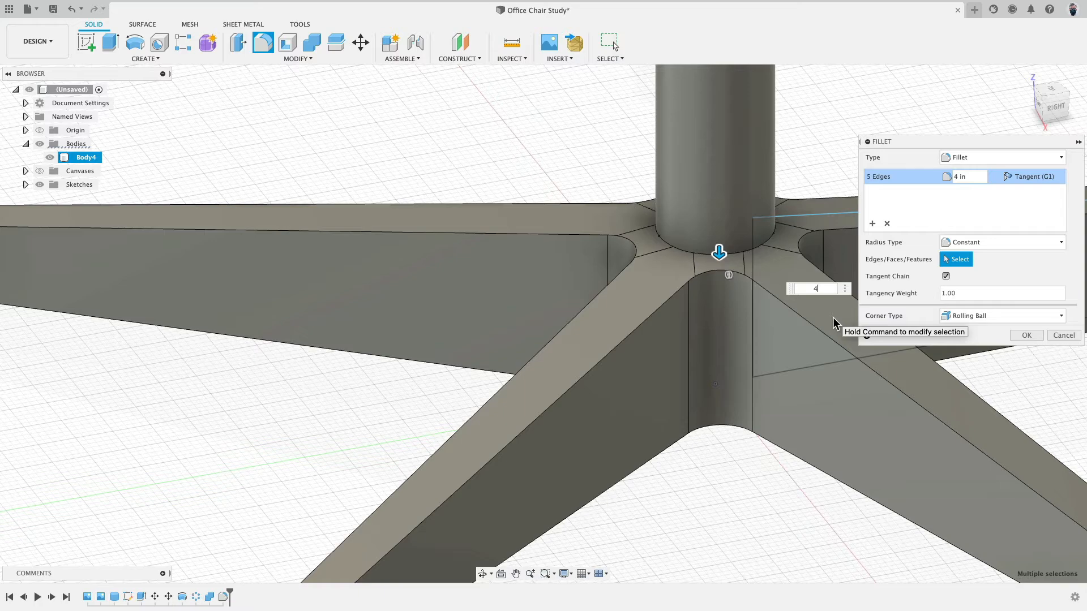
{"action": "key", "text": "Return"}
- Fillet the long upper edges along the top faces of all five legs with a 0.1 in radius
{"action": "scroll", "coordinate": [720, 300], "scroll_direction": "down", "scroll_amount": 5}
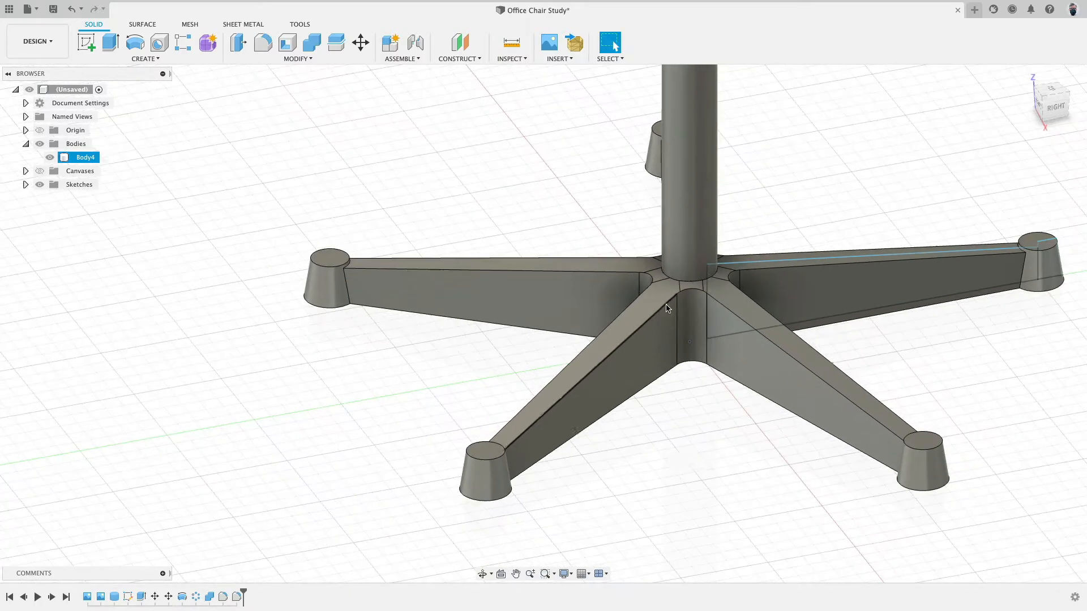
{"action": "middle_click_drag", "start_coordinate": [701, 452], "coordinate": [676, 454], "text": "shift"}
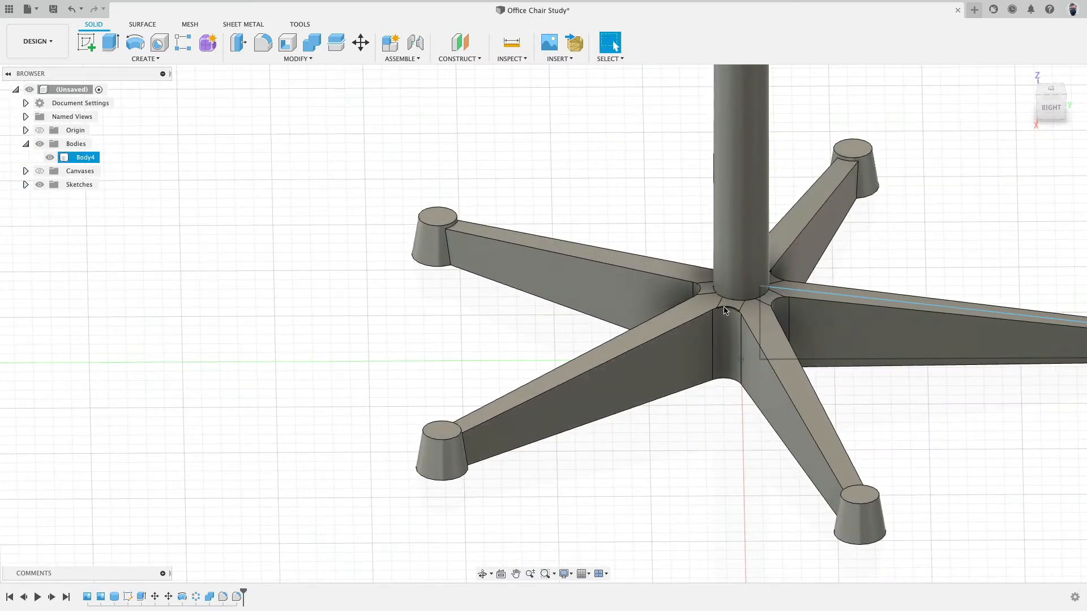
{"action": "left_click", "coordinate": [263, 42]}
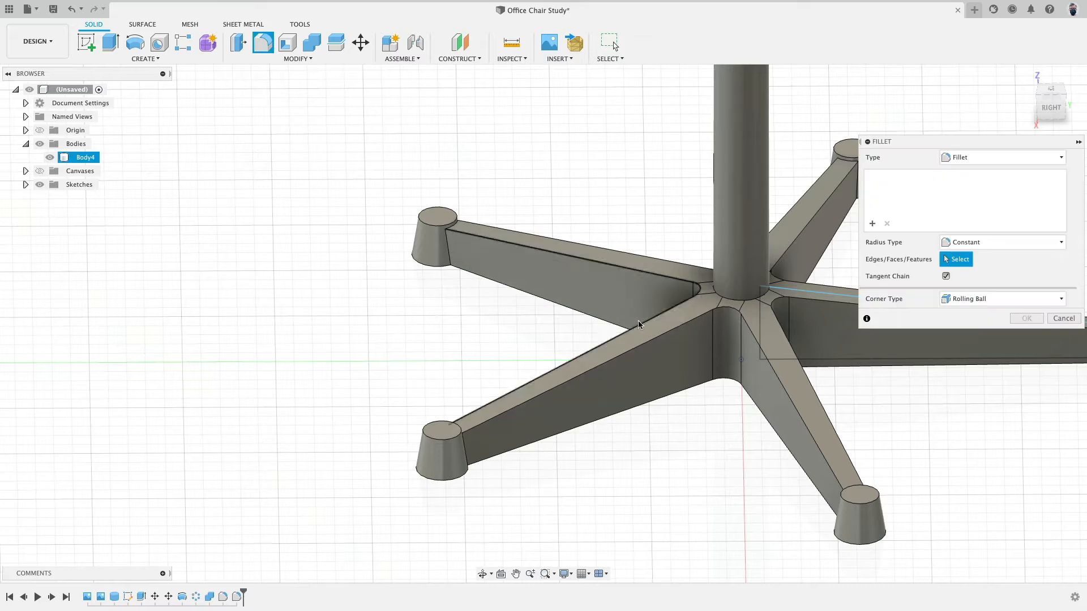
{"action": "left_click", "coordinate": [649, 339]}
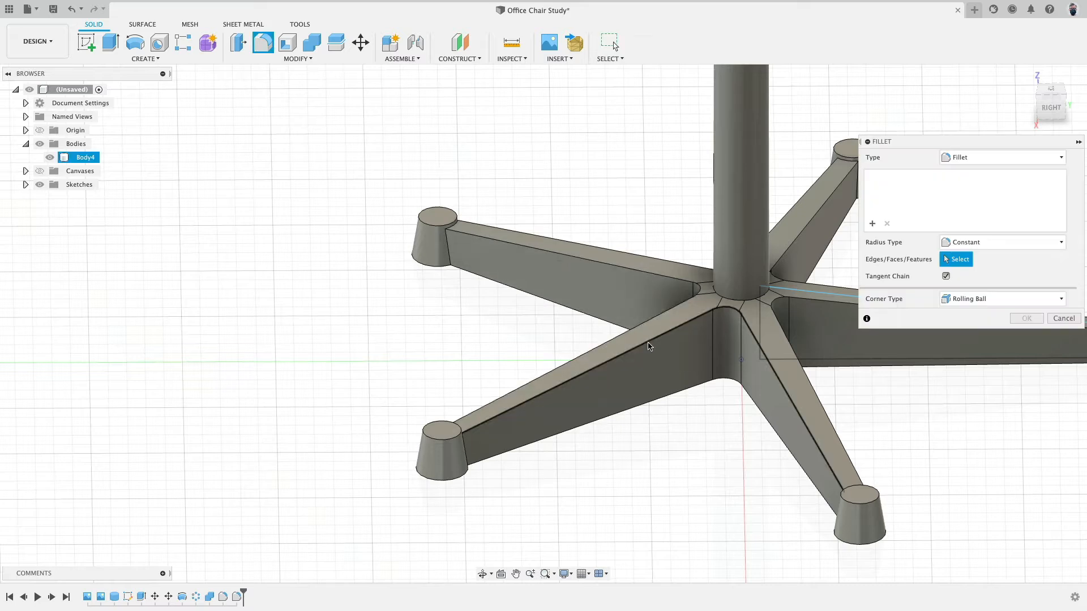
{"action": "left_click", "coordinate": [679, 257]}
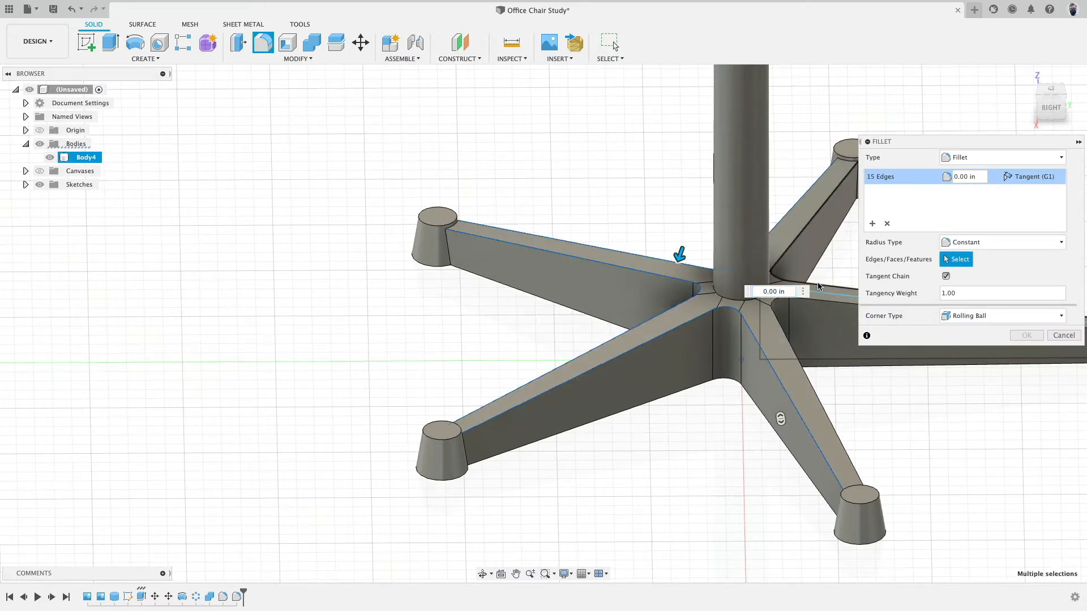
{"action": "left_click", "coordinate": [816, 277]}
{"action": "left_click", "coordinate": [786, 332]}
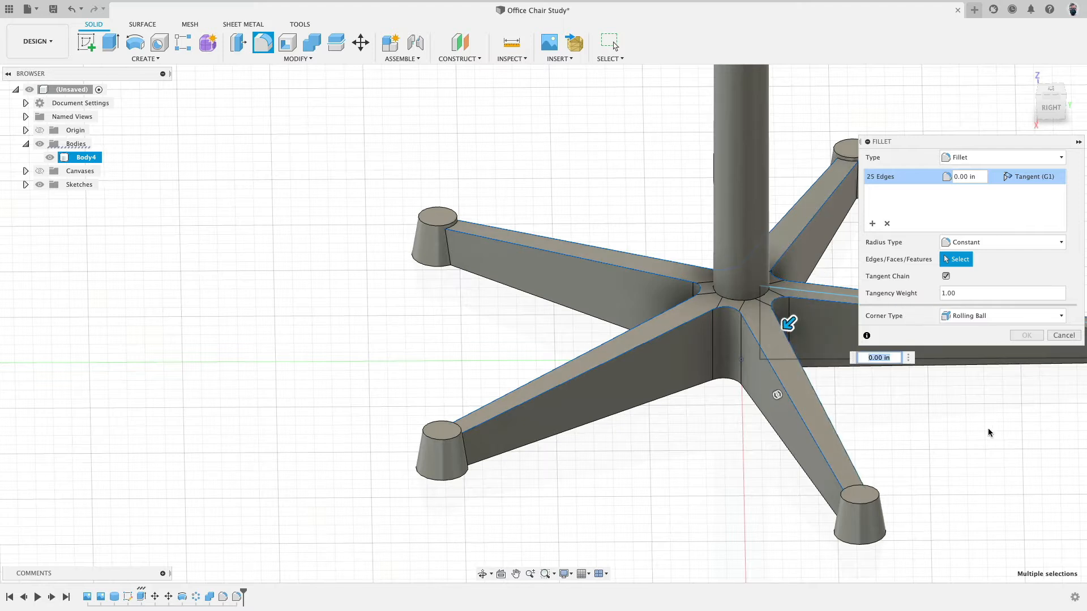
{"action": "type", "text": ".25"}
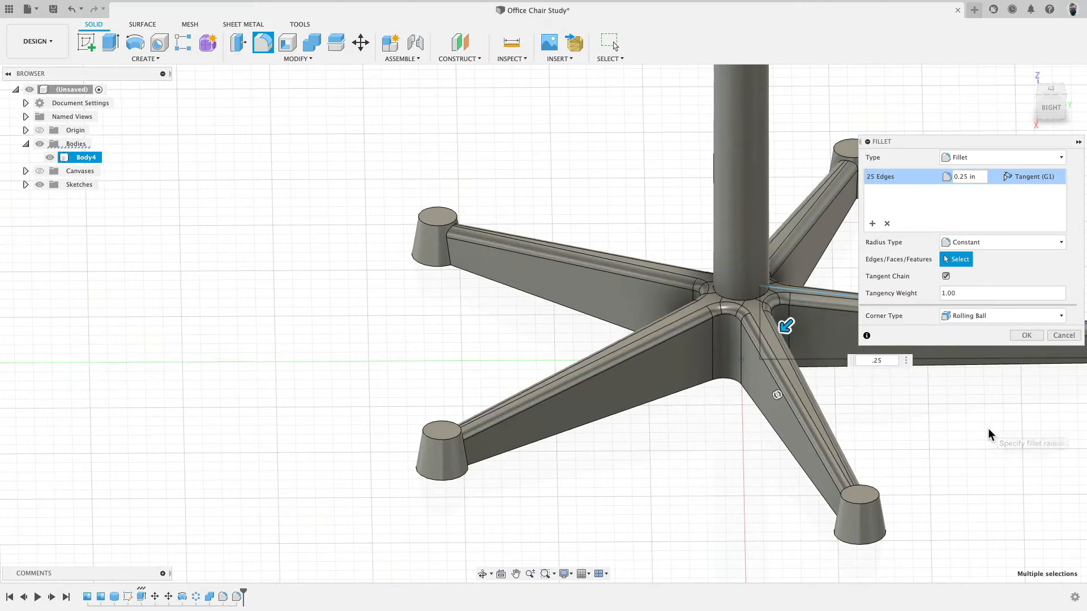
{"action": "key", "text": "BackSpace"}
{"action": "key", "text": "BackSpace"}
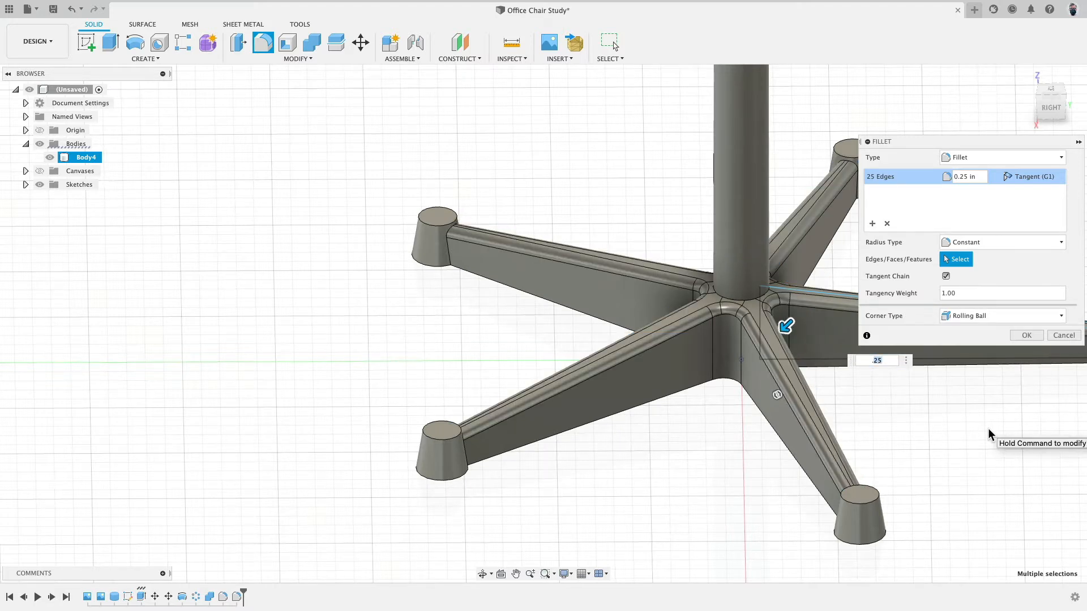
{"action": "type", "text": "1"}
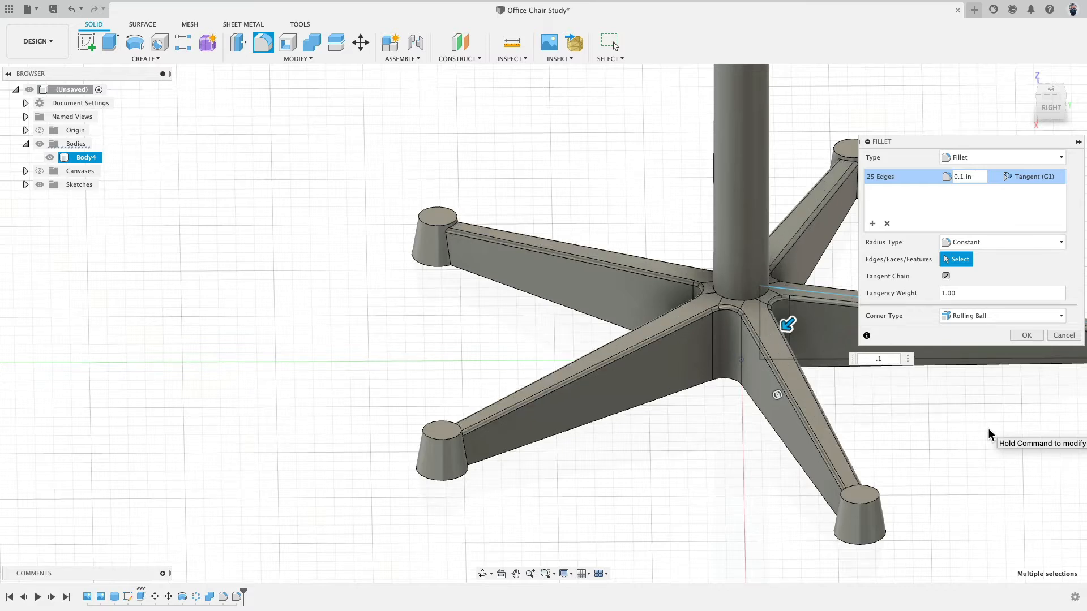
{"action": "key", "text": "Return"}
- Fillet the seams where each of the five legs meets its conical foot with a 0.05 in radius
{"action": "scroll", "coordinate": [758, 382], "scroll_direction": "up", "scroll_amount": 5}
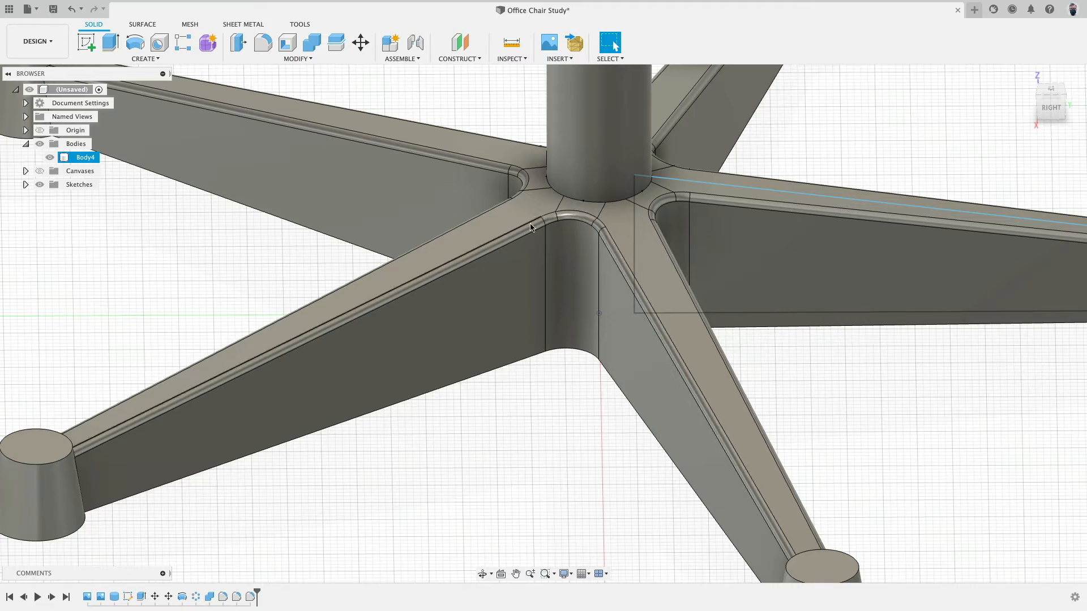
{"action": "scroll", "coordinate": [556, 340], "scroll_direction": "up", "scroll_amount": 2}
{"action": "scroll", "coordinate": [556, 336], "scroll_direction": "down", "scroll_amount": 5}
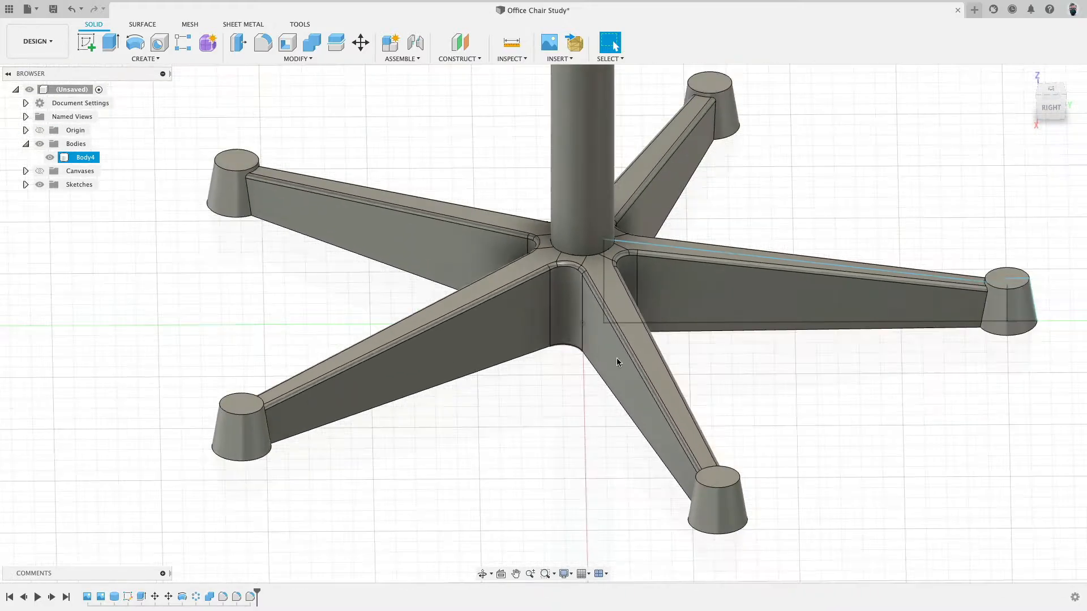
{"action": "middle_click_drag", "start_coordinate": [749, 365], "coordinate": [832, 352], "text": "shift"}
{"action": "scroll", "coordinate": [832, 352], "scroll_direction": "up", "scroll_amount": 3}
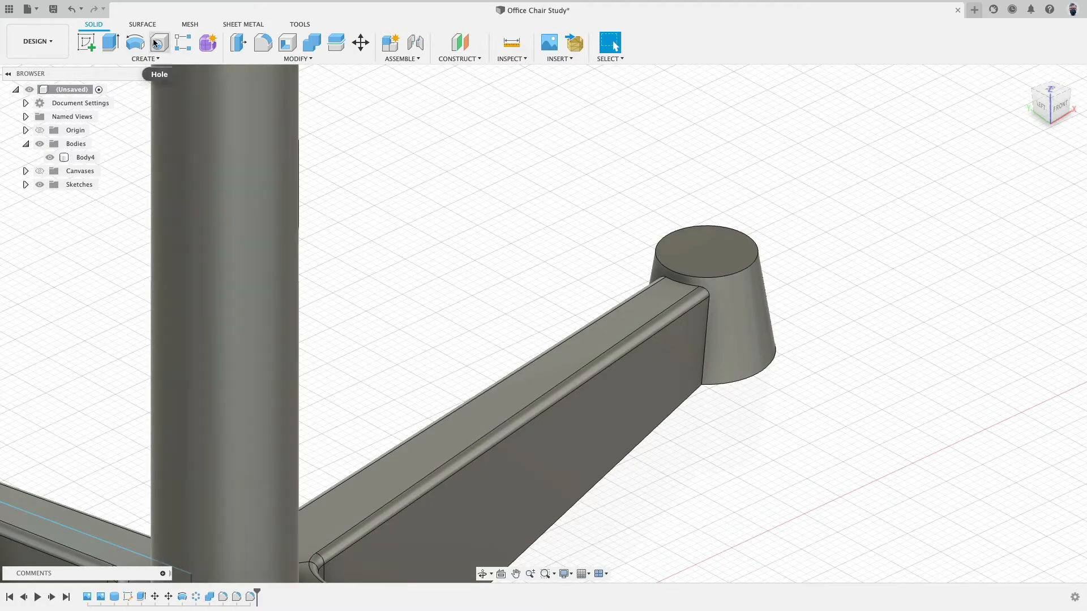
{"action": "left_click", "coordinate": [261, 43]}
{"action": "left_click", "coordinate": [709, 310]}
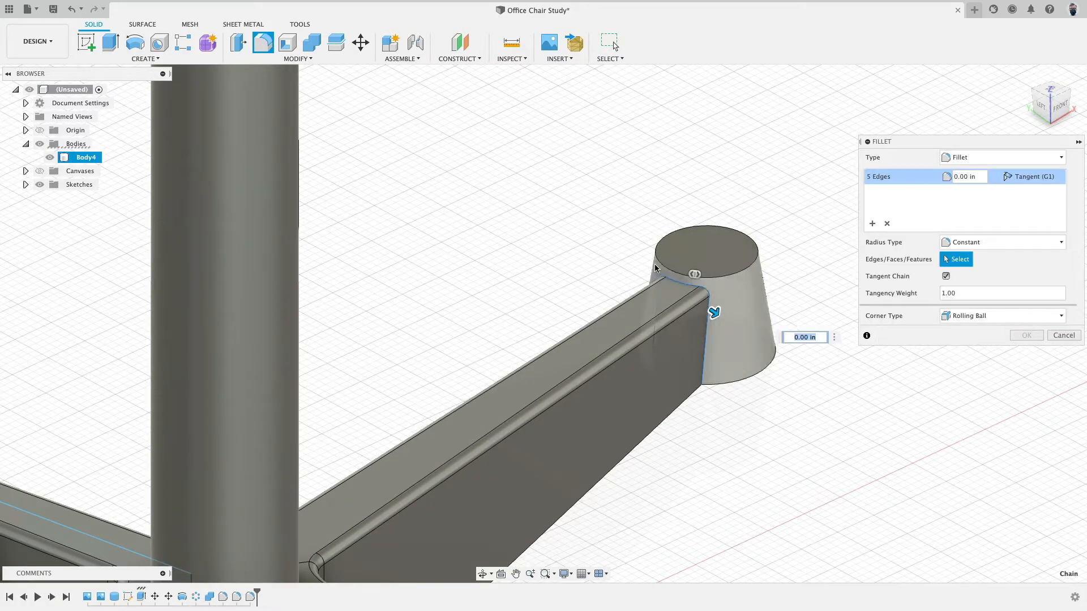
{"action": "scroll", "coordinate": [657, 264], "scroll_direction": "down", "scroll_amount": 3}
{"action": "middle_click_drag", "start_coordinate": [794, 264], "coordinate": [482, 245], "text": "shift"}
{"action": "left_click", "coordinate": [482, 245]}
{"action": "scroll", "coordinate": [398, 304], "scroll_direction": "down", "scroll_amount": 3}
{"action": "middle_click_drag", "start_coordinate": [398, 304], "coordinate": [701, 270], "text": "shift"}
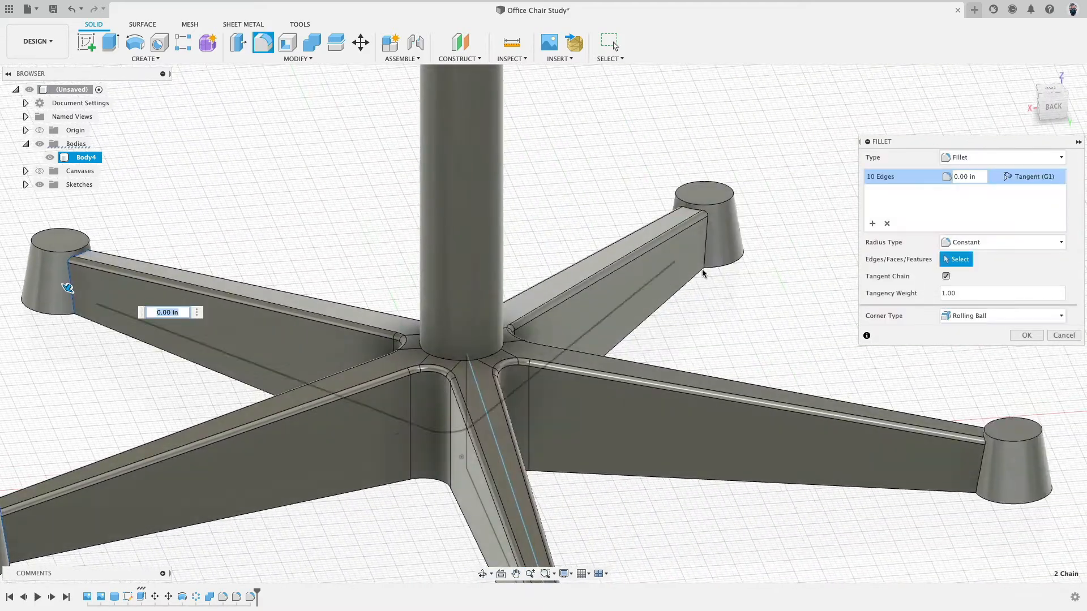
{"action": "left_click", "coordinate": [705, 250]}
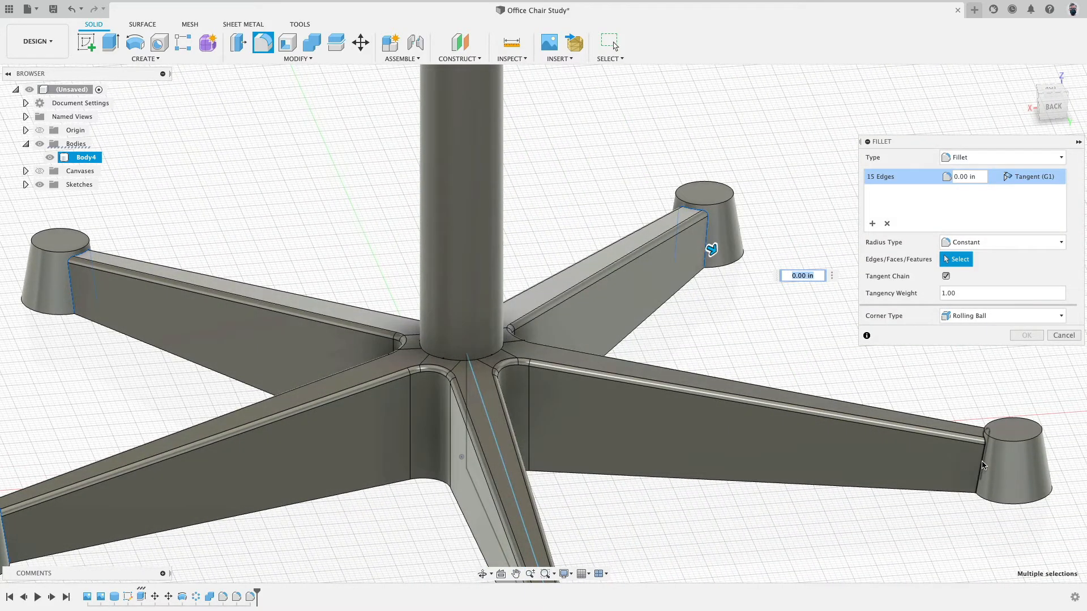
{"action": "left_click", "coordinate": [981, 461]}
{"action": "scroll", "coordinate": [840, 447], "scroll_direction": "down", "scroll_amount": 3}
{"action": "middle_click_drag", "start_coordinate": [740, 509], "coordinate": [830, 405], "text": "shift"}
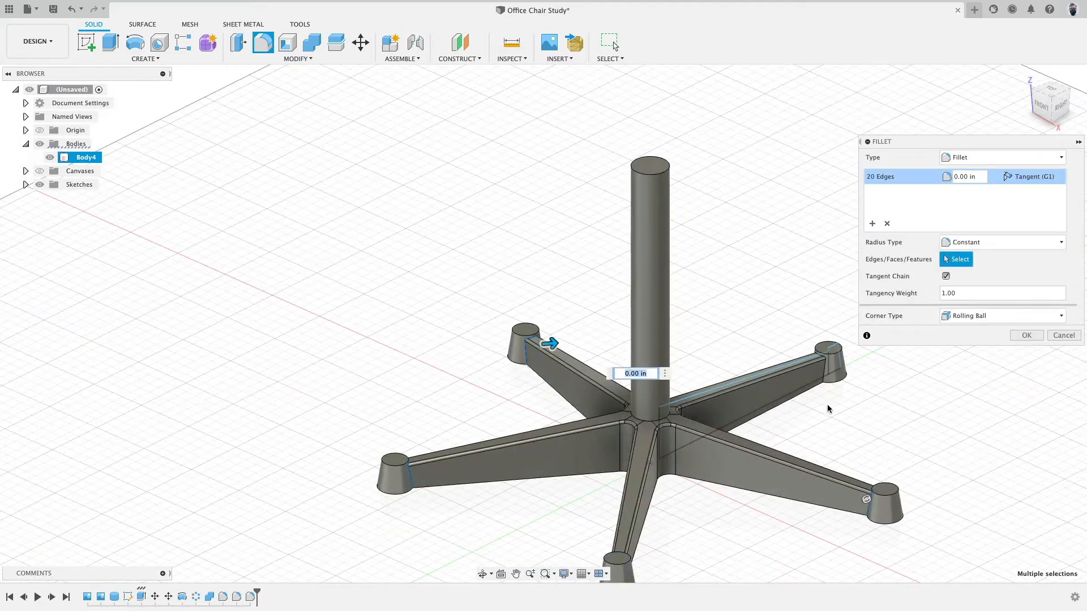
{"action": "scroll", "coordinate": [824, 380], "scroll_direction": "up", "scroll_amount": 3}
{"action": "scroll", "coordinate": [825, 379], "scroll_direction": "up", "scroll_amount": 2}
{"action": "left_click", "coordinate": [818, 315]}
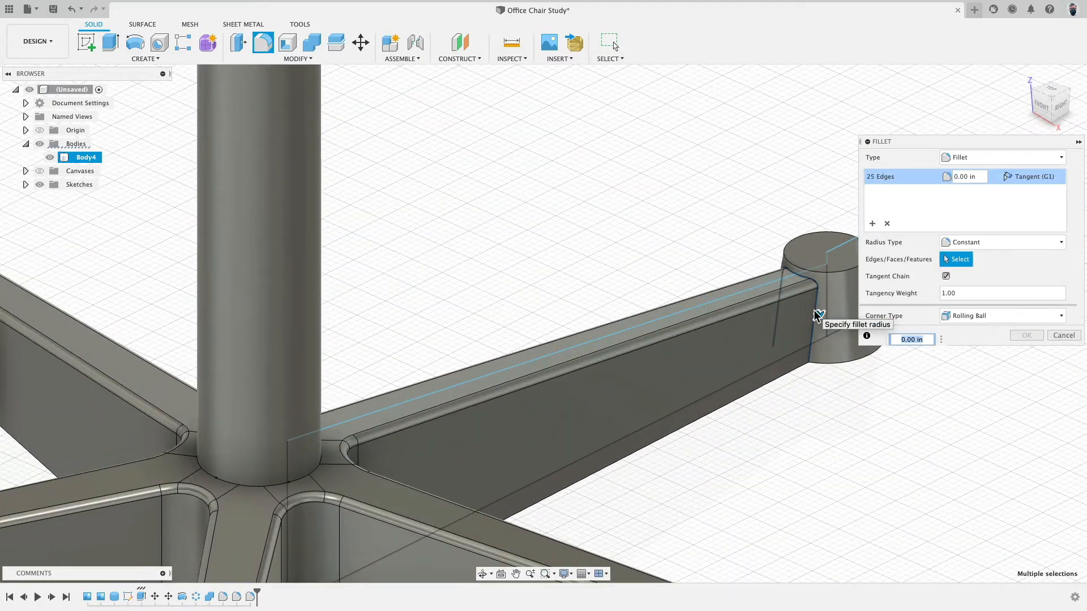
{"action": "key", "text": "Return"}
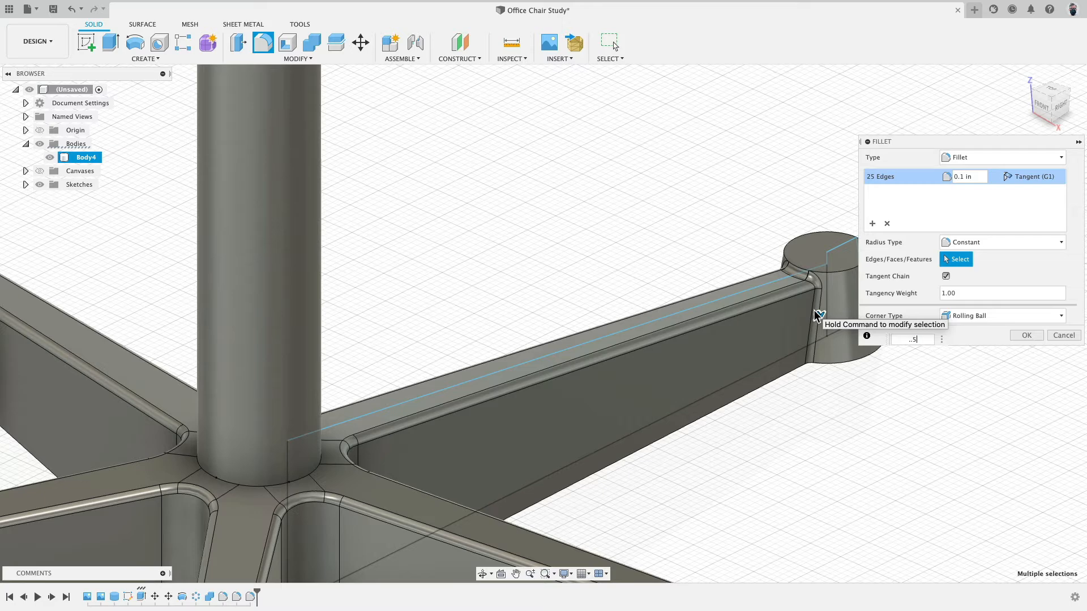
{"action": "key", "text": "Return"}
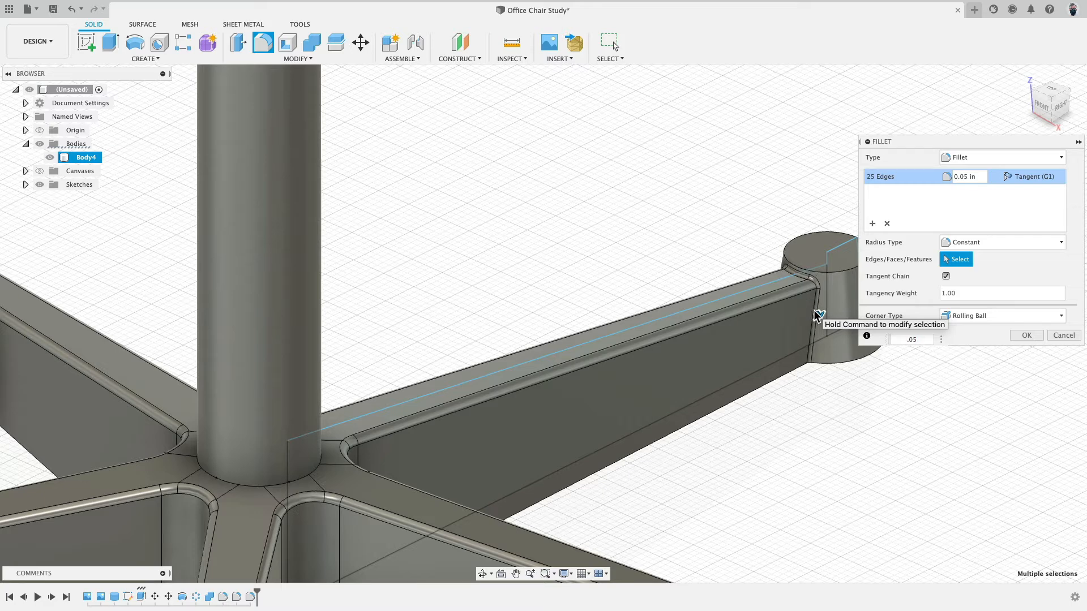
{"action": "left_click", "coordinate": [1027, 336]}
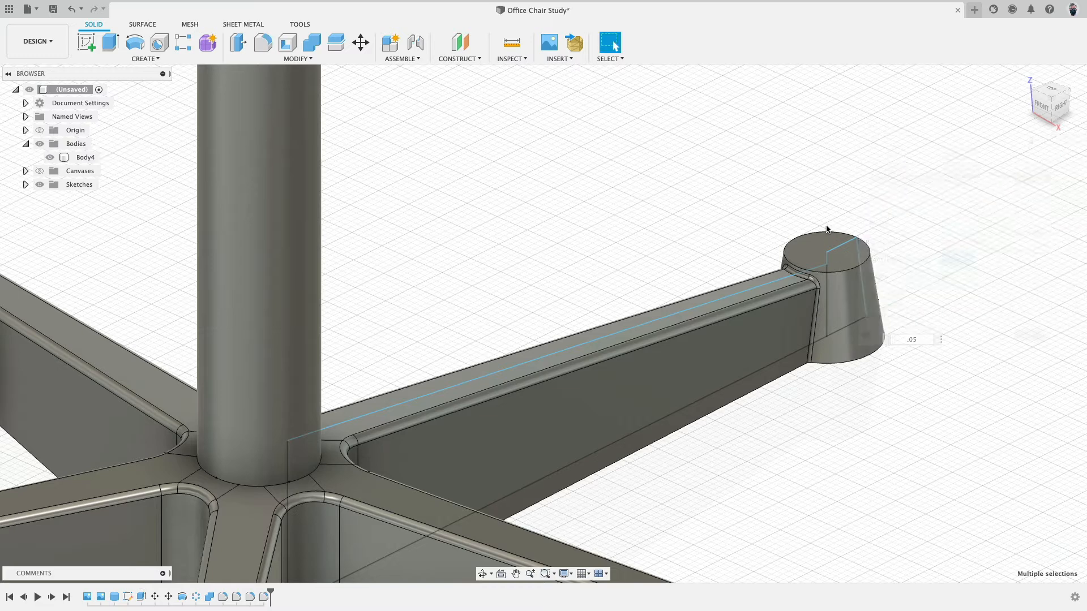
- Raise the foot profile's top sketch line slightly and fillet the top circular edges of all five feet with a 0.1 in radius
{"action": "scroll", "coordinate": [844, 281], "scroll_direction": "up", "scroll_amount": 3}
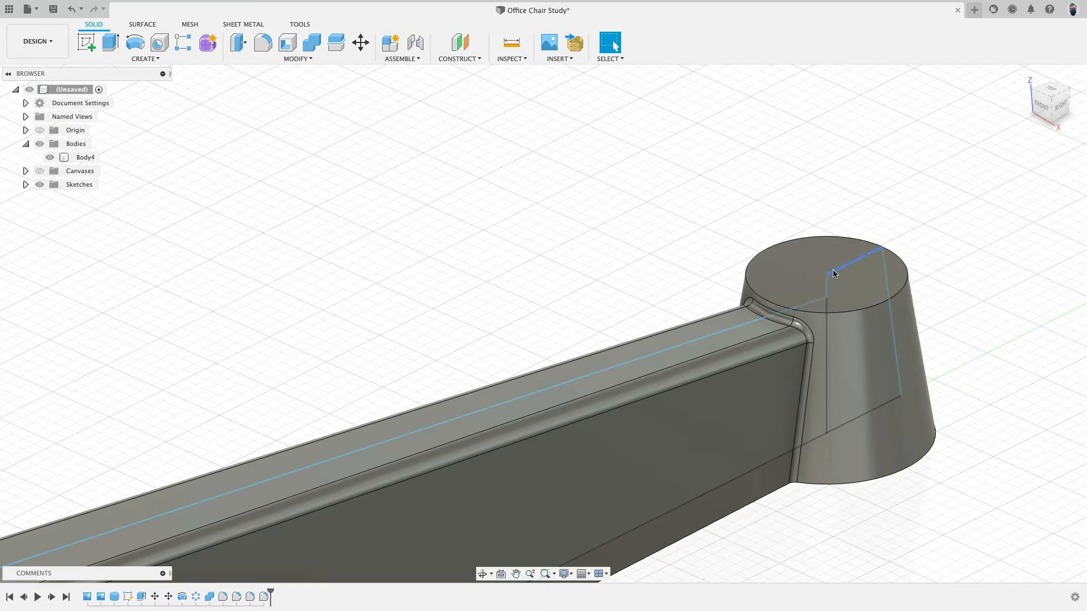
{"action": "left_click_drag", "start_coordinate": [832, 270], "coordinate": [835, 264]}
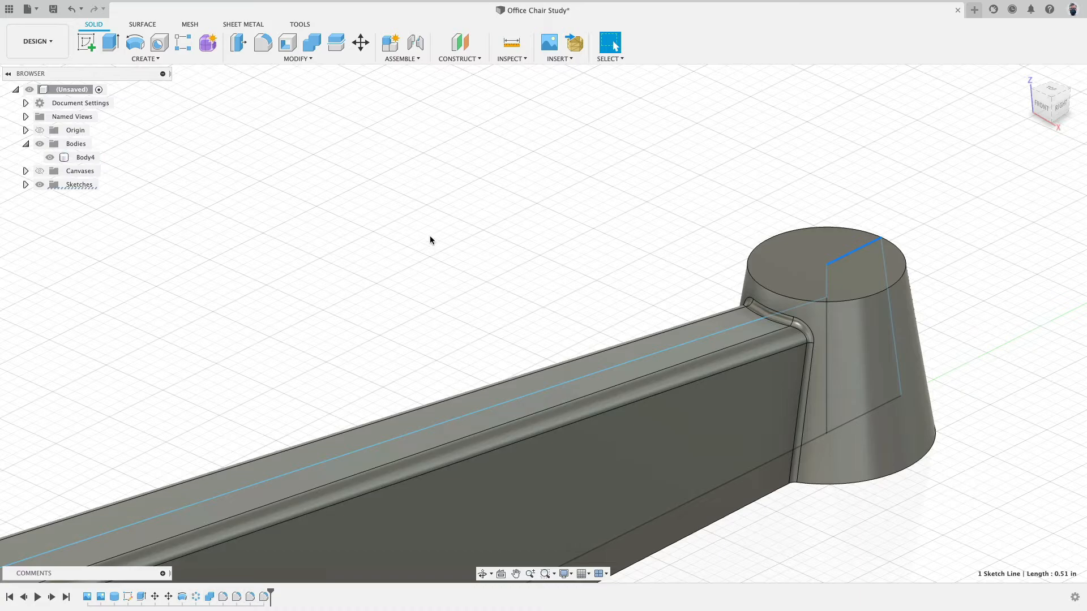
{"action": "left_click", "coordinate": [263, 42]}
{"action": "left_click", "coordinate": [774, 238]}
{"action": "scroll", "coordinate": [530, 249], "scroll_direction": "up", "scroll_amount": 2}
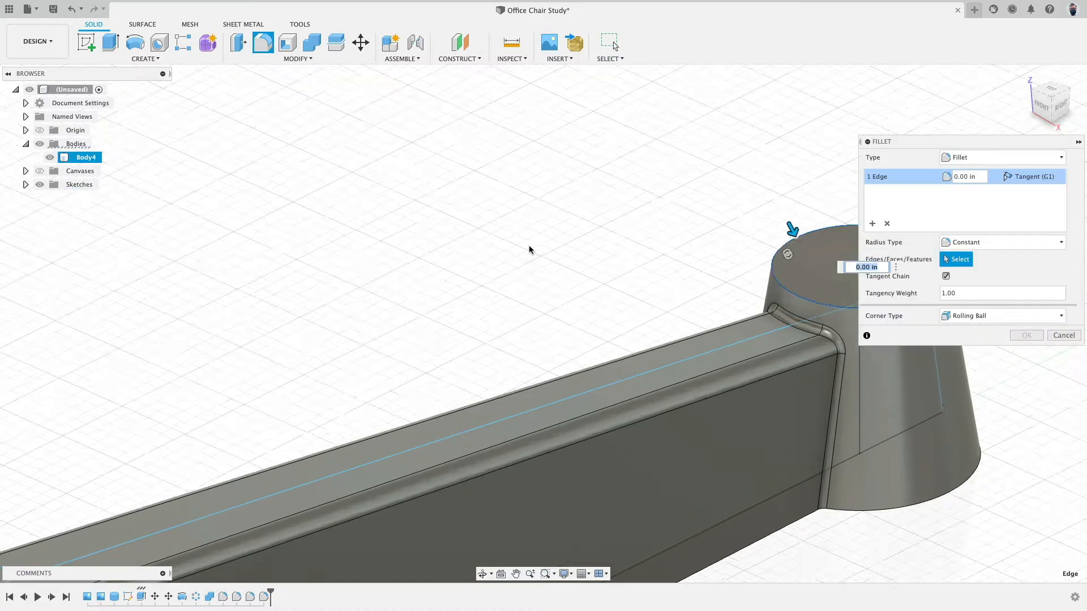
{"action": "scroll", "coordinate": [532, 252], "scroll_direction": "down", "scroll_amount": 5}
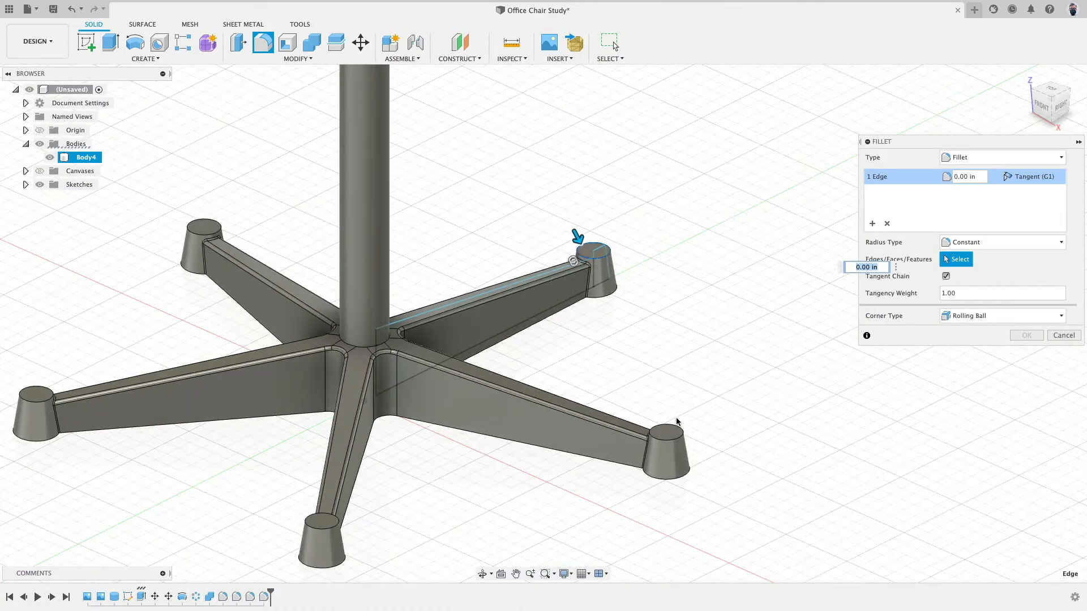
{"action": "left_click", "coordinate": [675, 428]}
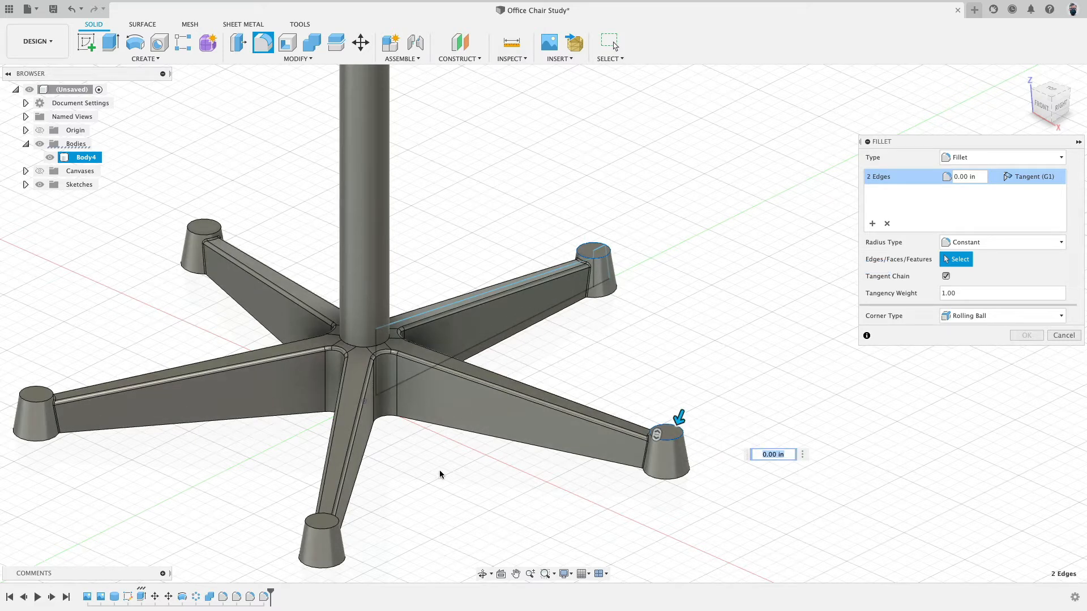
{"action": "left_click", "coordinate": [311, 529]}
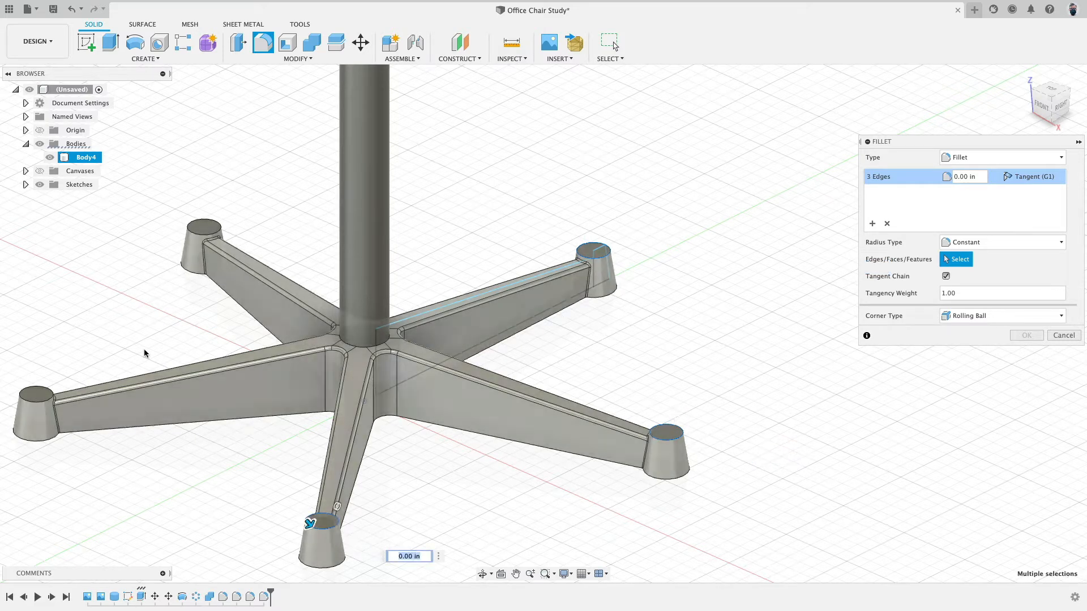
{"action": "left_click", "coordinate": [36, 388]}
{"action": "left_click", "coordinate": [194, 233]}
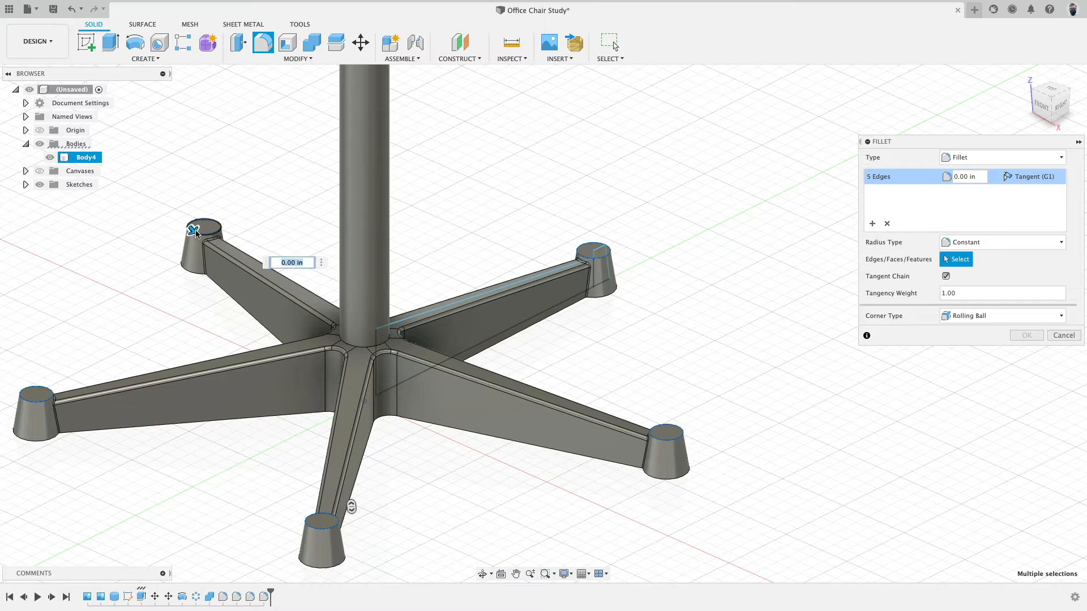
{"action": "type", "text": ".2"}
{"action": "key", "text": "Return"}
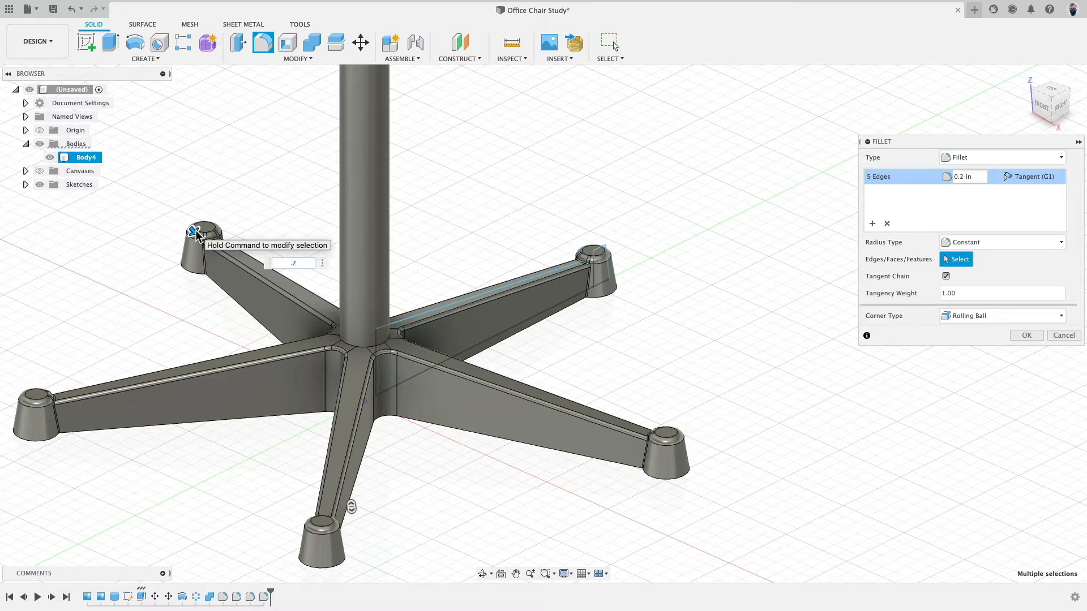
{"action": "key", "text": "Return"}
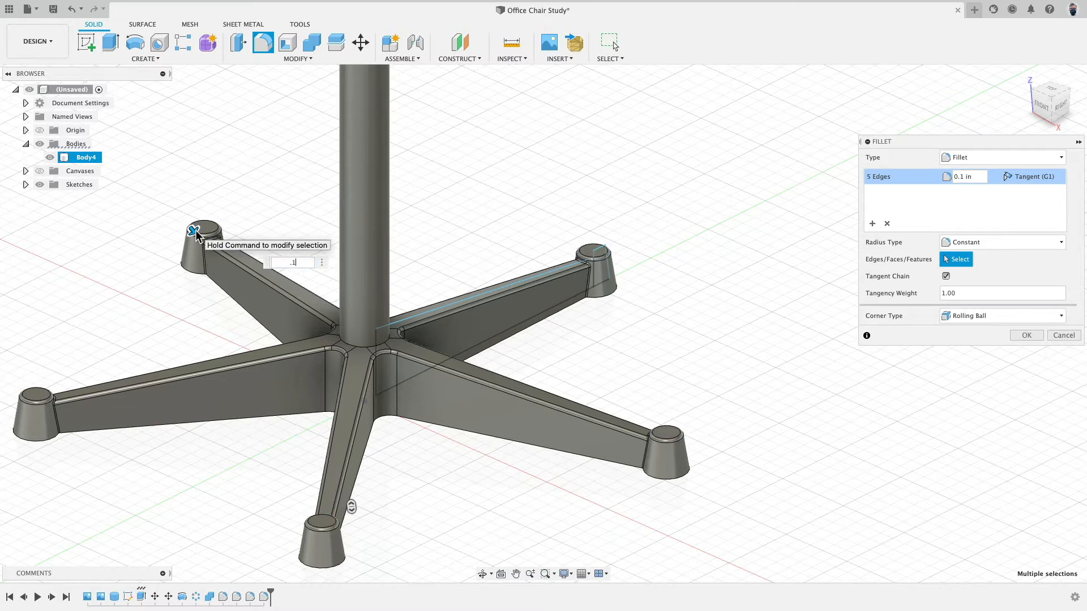
{"action": "key", "text": "Return"}
- Hide all sketches and inspect the filleted chair base from several angles
{"action": "middle_click_drag", "start_coordinate": [784, 363], "coordinate": [822, 378], "text": "shift"}
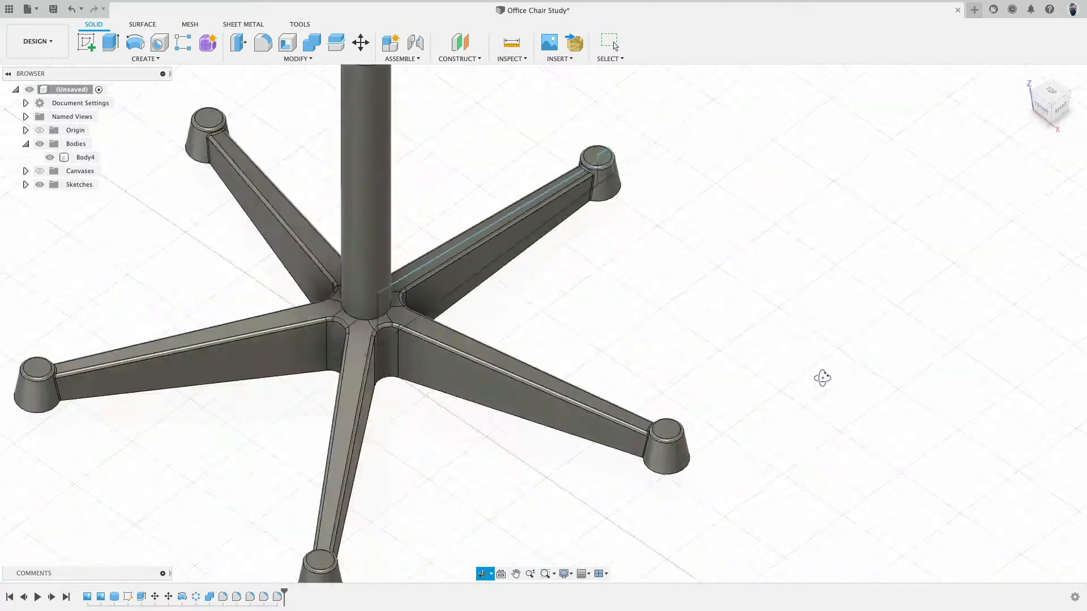
{"action": "scroll", "coordinate": [822, 378], "scroll_direction": "down", "scroll_amount": 5}
{"action": "middle_click_drag", "start_coordinate": [689, 322], "coordinate": [734, 248], "text": "shift"}
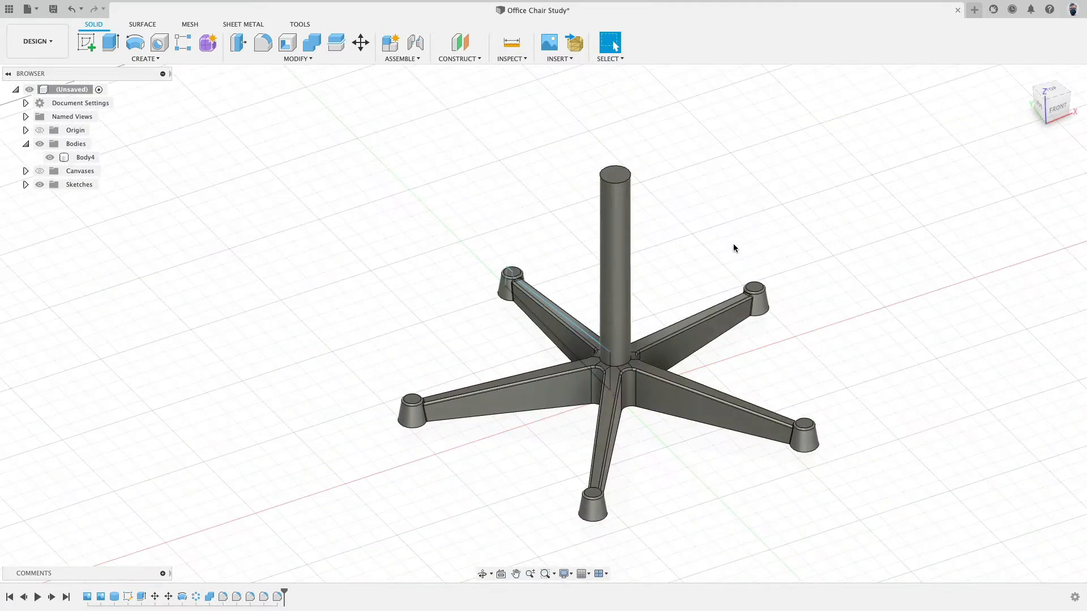
{"action": "left_click", "coordinate": [40, 185]}
{"action": "mouse_move", "coordinate": [359, 299]}
{"action": "middle_mouse_down", "text": "shift"}
{"action": "mouse_move", "coordinate": [368, 245]}
{"action": "mouse_move", "coordinate": [572, 291]}
{"action": "mouse_move", "coordinate": [498, 279]}
{"action": "middle_mouse_up", "text": "shift"}
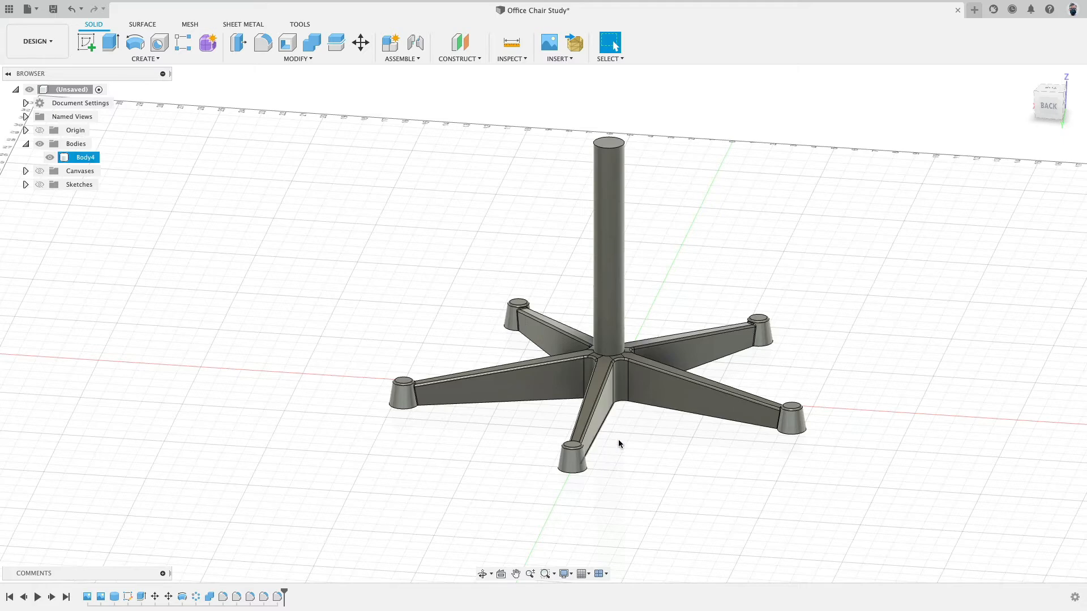
{"action": "middle_click_drag", "start_coordinate": [619, 439], "coordinate": [566, 441], "text": "shift"}
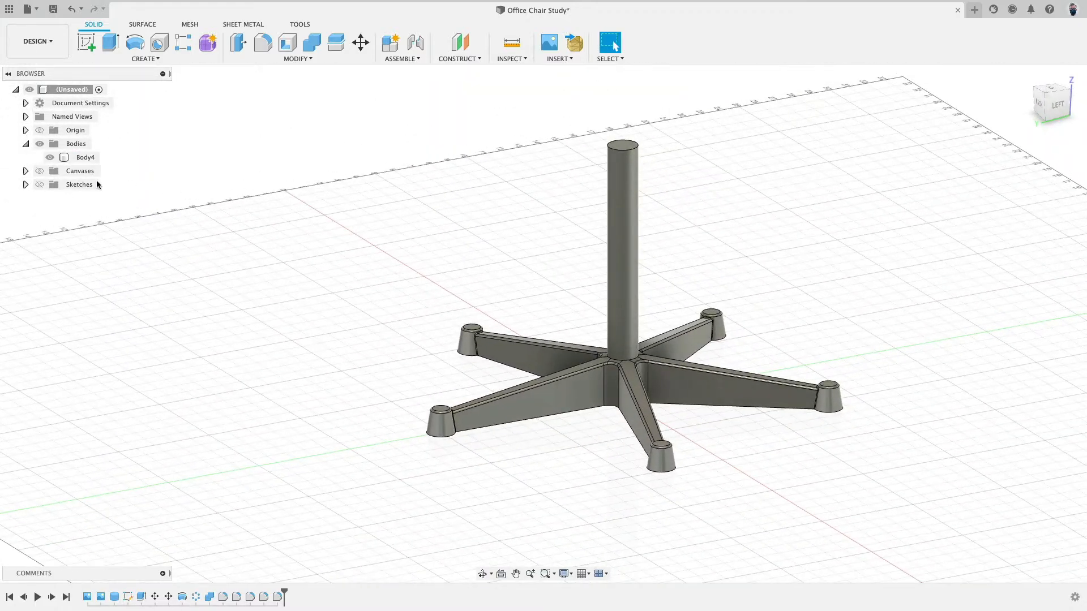
- Show the reference canvases and view the chair base against them from the left side
{"action": "left_click", "coordinate": [39, 170]}
{"action": "scroll", "coordinate": [321, 257], "scroll_direction": "down", "scroll_amount": 3}
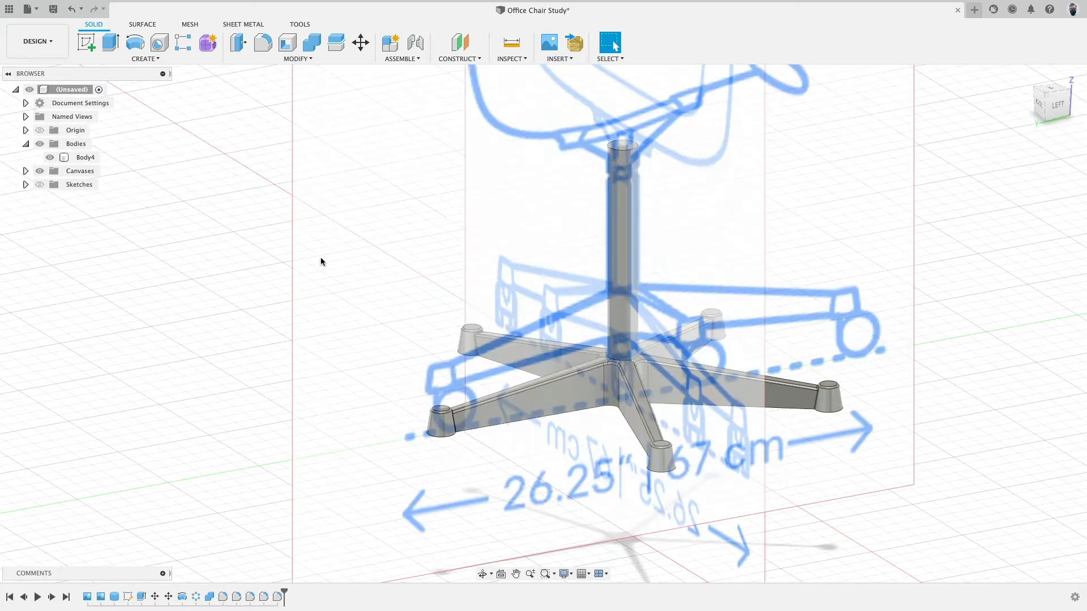
{"action": "left_click", "coordinate": [1057, 106]}
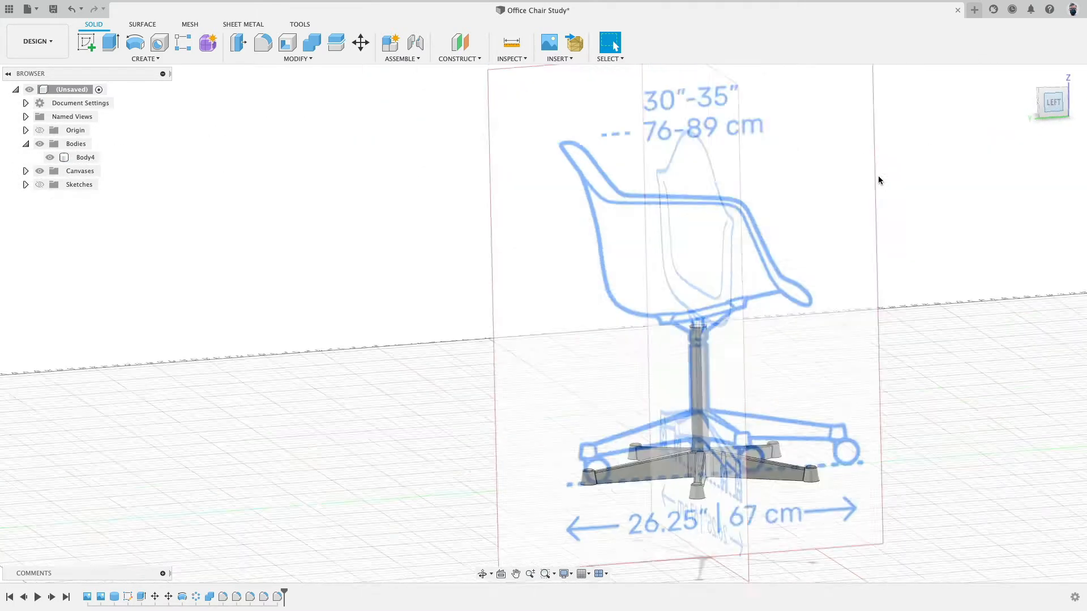
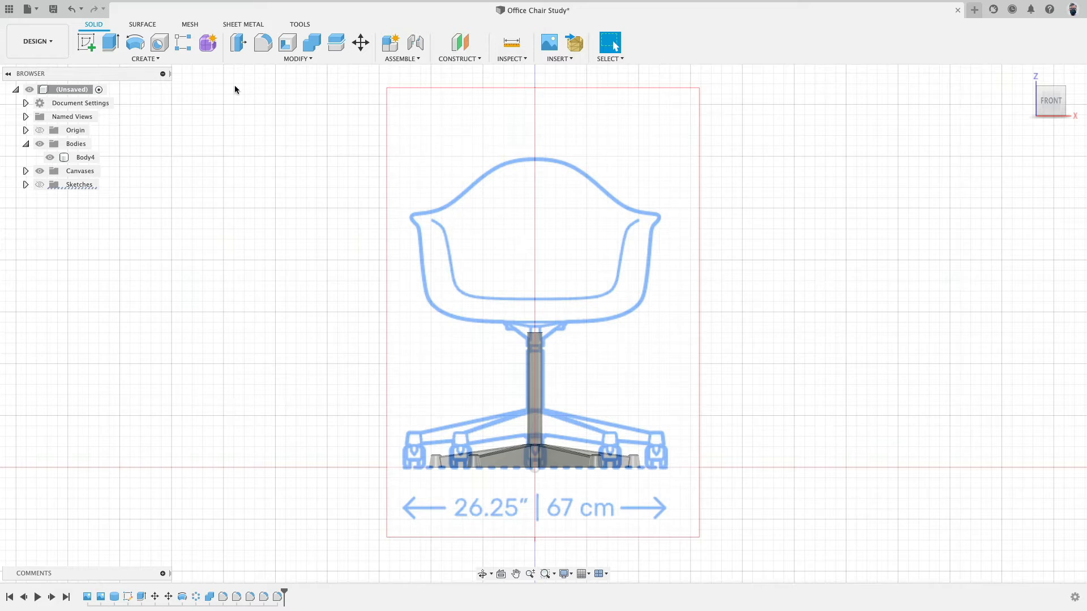
- Create a form and draw a 24 by 24 in center-rectangle box base over the seat shell on the front plane
{"action": "left_click", "coordinate": [208, 42]}
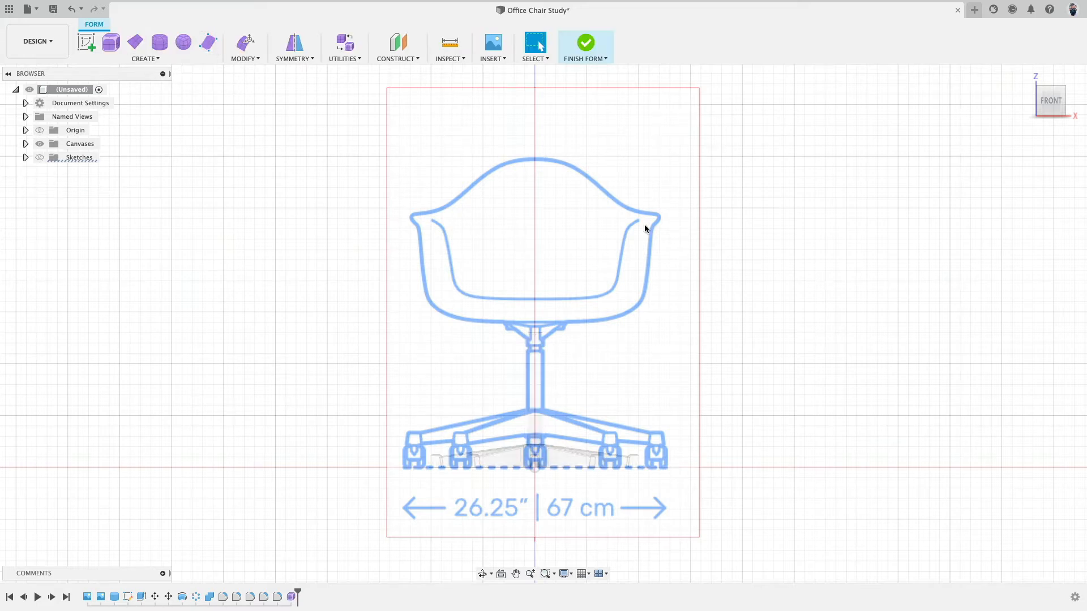
{"action": "left_click", "coordinate": [111, 43]}
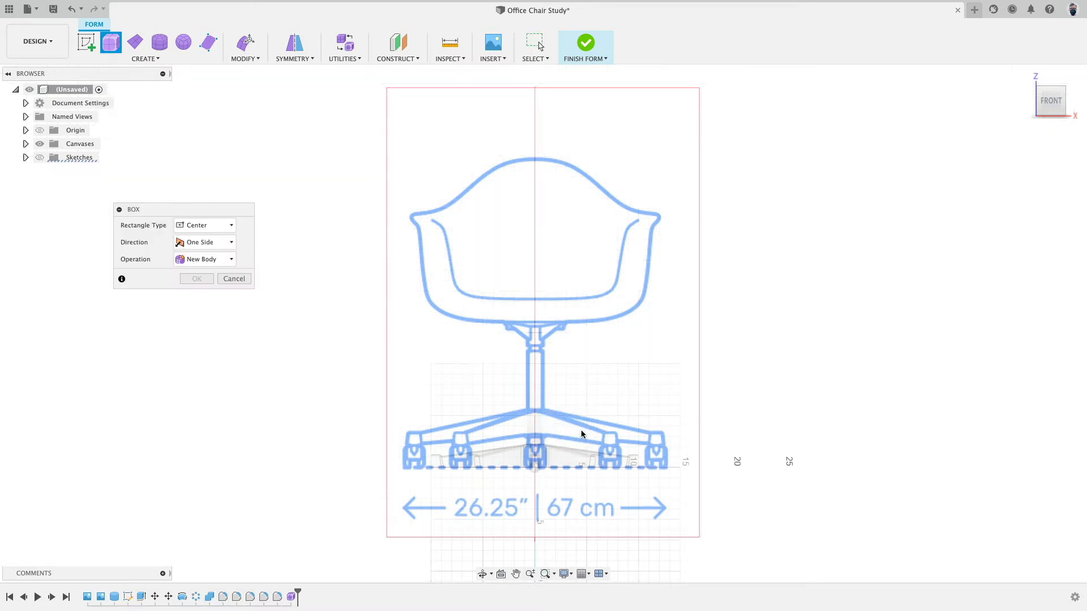
{"action": "left_click", "coordinate": [535, 230]}
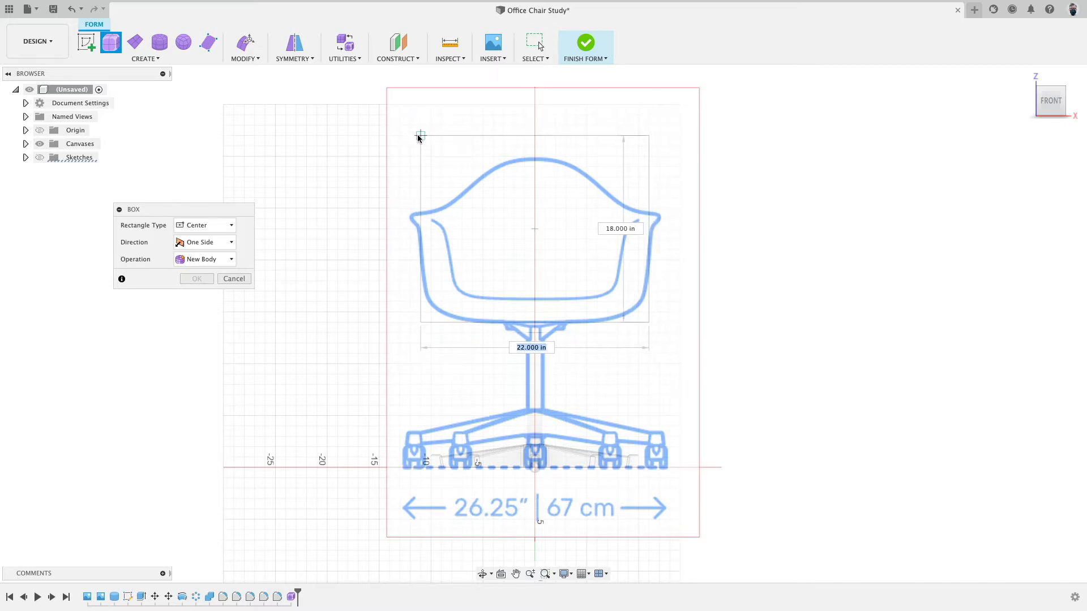
{"action": "type", "text": "24"}
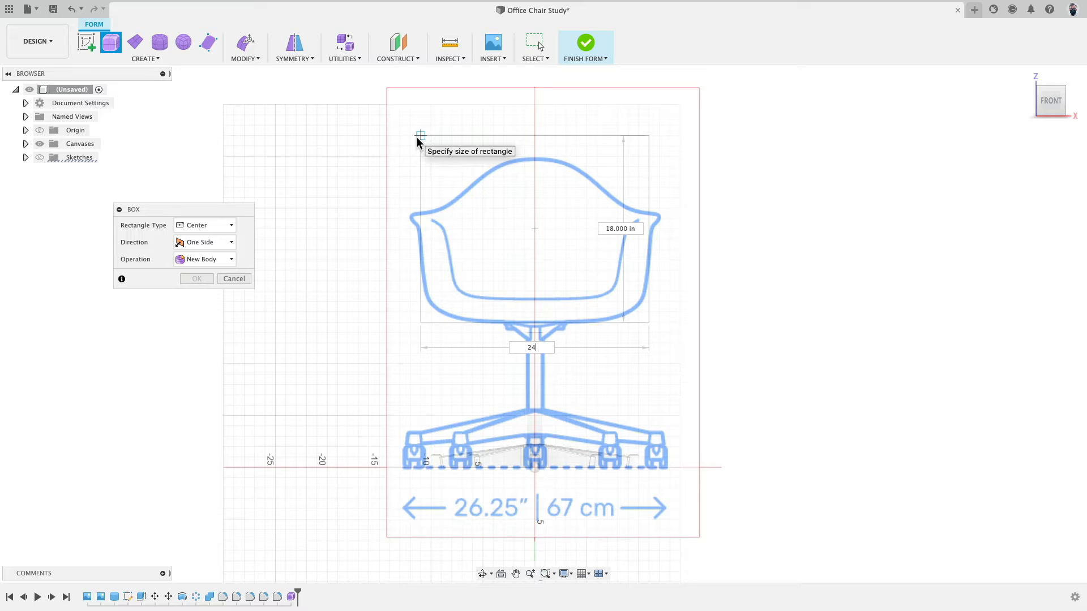
{"action": "key", "text": "Tab"}
{"action": "type", "text": "2"}
{"action": "key", "text": "Tab"}
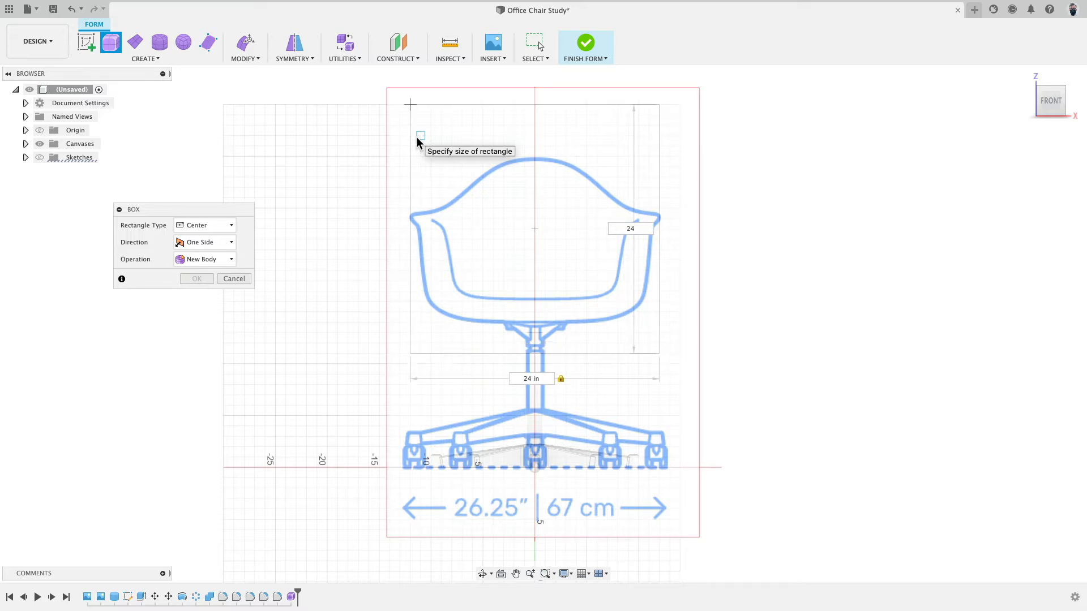
{"action": "key", "text": "Return"}
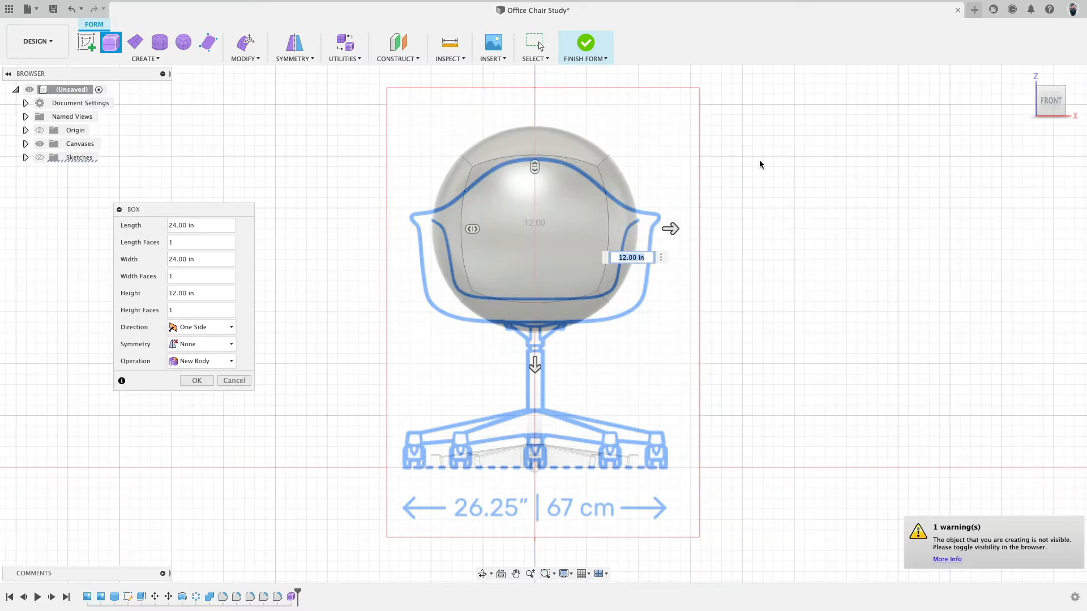
- Set the form box's height to 24 in and create it with one face per side
{"action": "middle_click_drag", "start_coordinate": [787, 185], "coordinate": [500, 221], "text": "shift"}
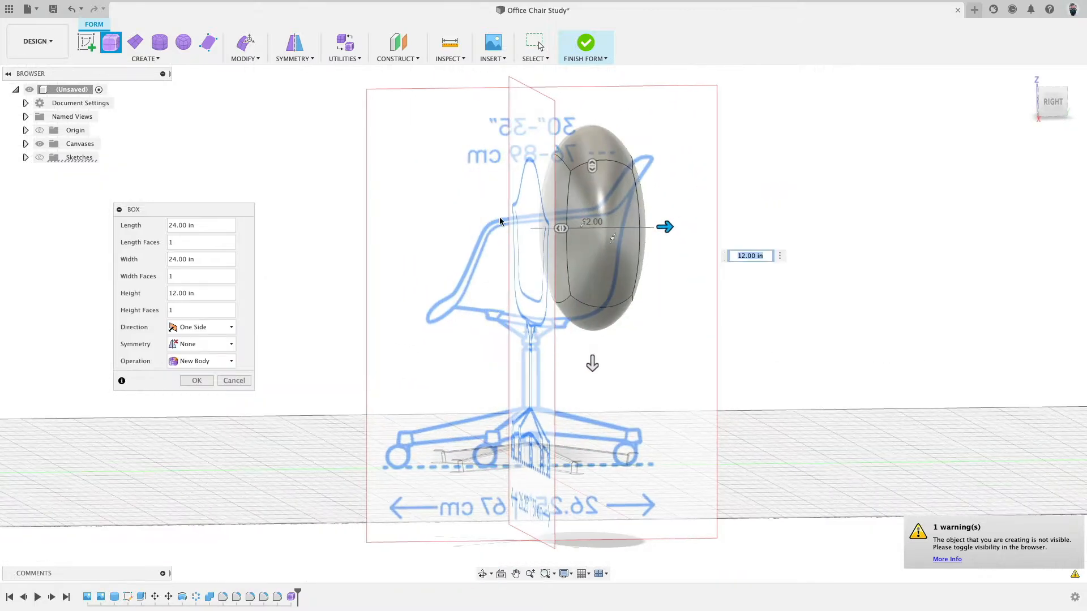
{"action": "left_click", "coordinate": [190, 293]}
{"action": "type", "text": "24"}
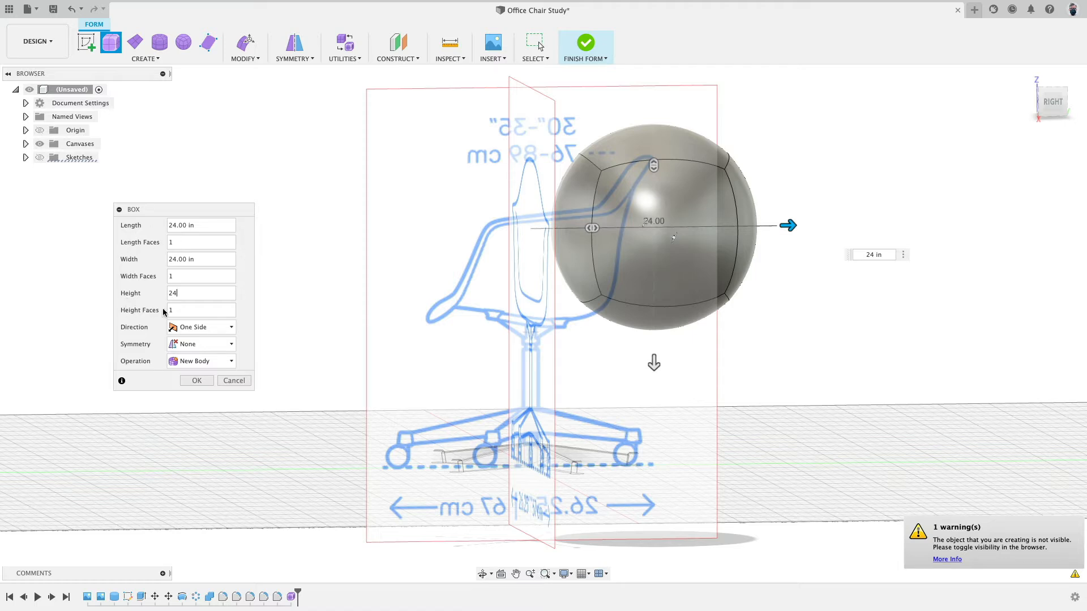
{"action": "left_click", "coordinate": [195, 381]}
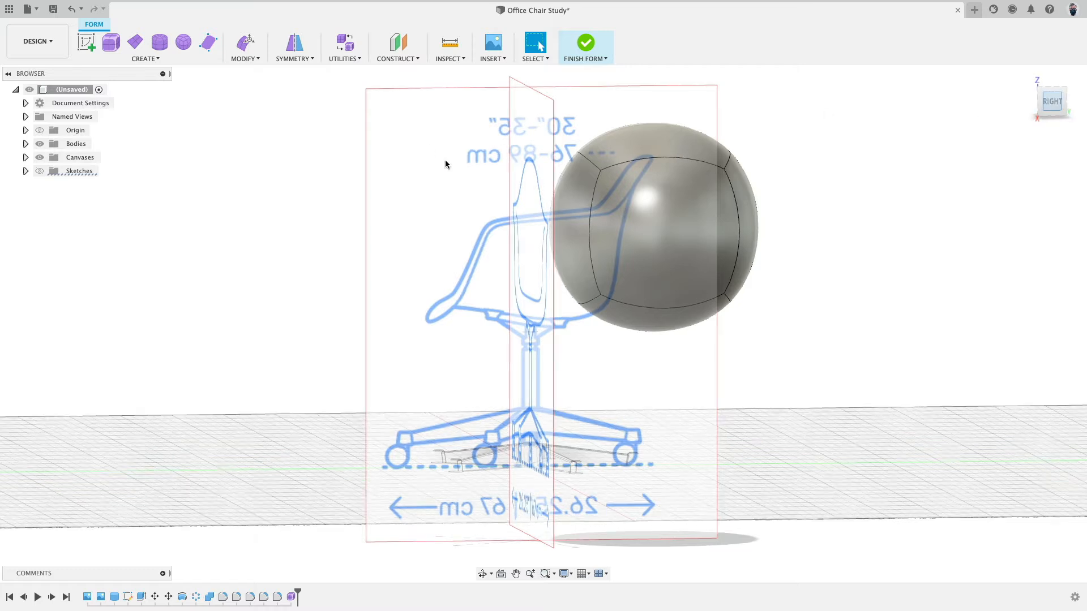
- Move the whole form 10.583 in toward the chair's front and 0.60 in up with Edit Form
{"action": "left_click", "coordinate": [648, 207]}
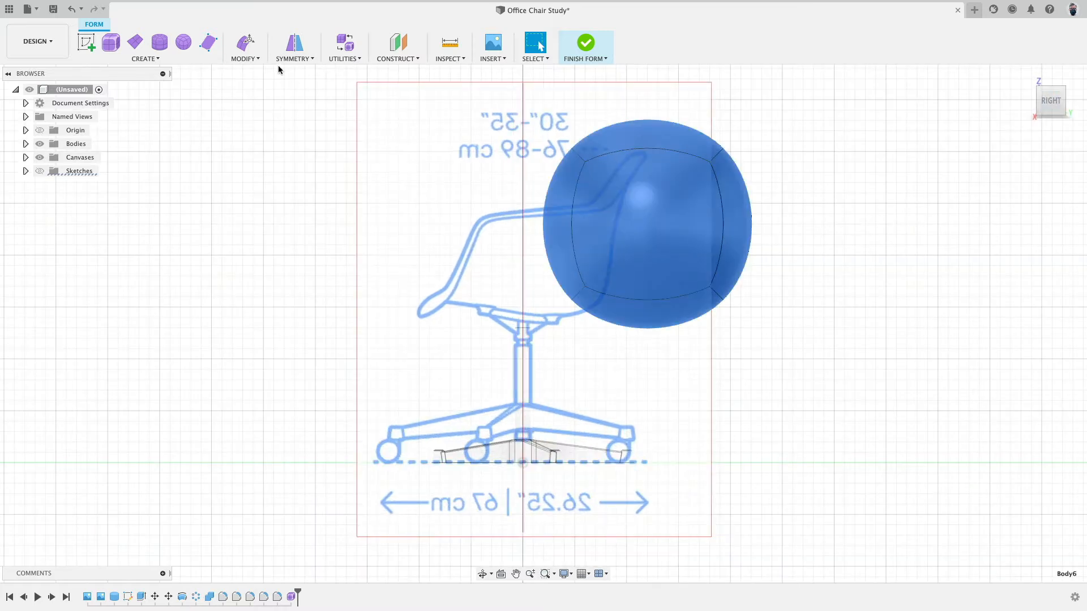
{"action": "left_click", "coordinate": [245, 57]}
{"action": "left_click", "coordinate": [266, 74]}
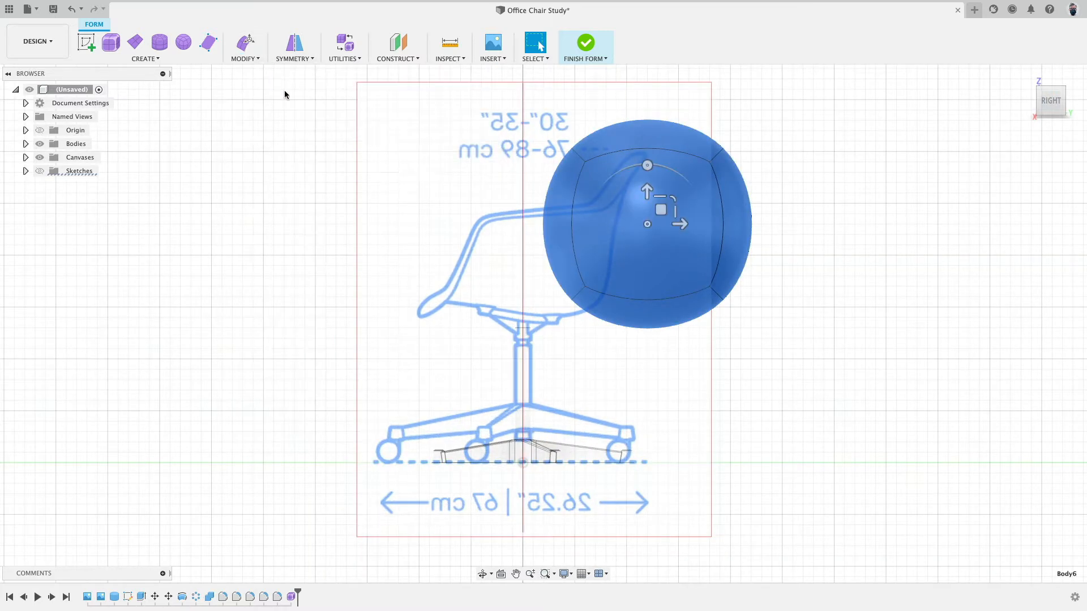
{"action": "left_click_drag", "start_coordinate": [660, 210], "coordinate": [551, 204]}
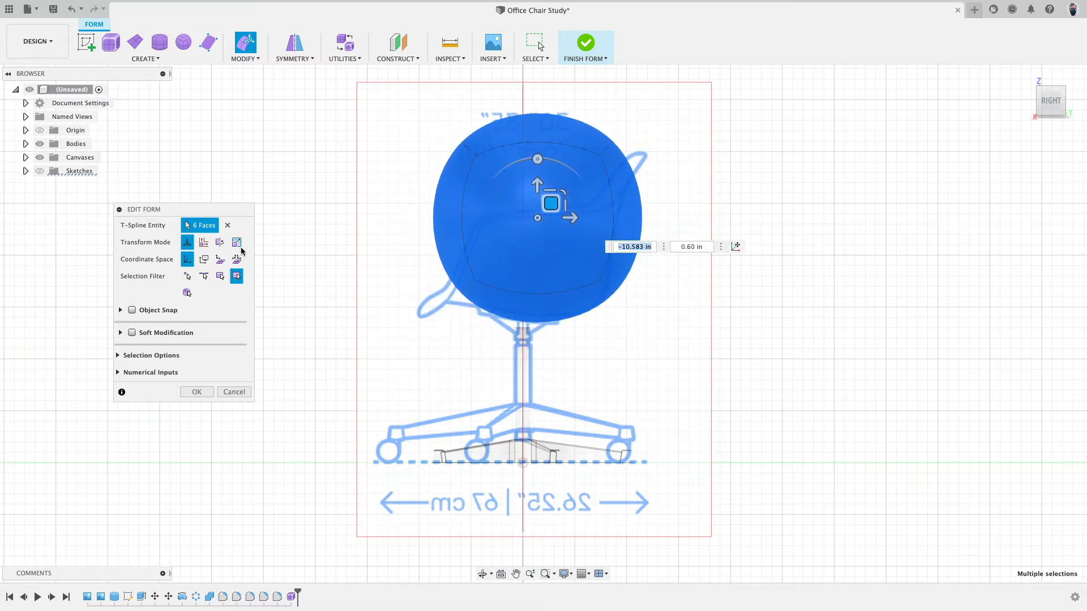
- Scale the whole form uniformly by a factor of 1.266
{"action": "left_click", "coordinate": [188, 243]}
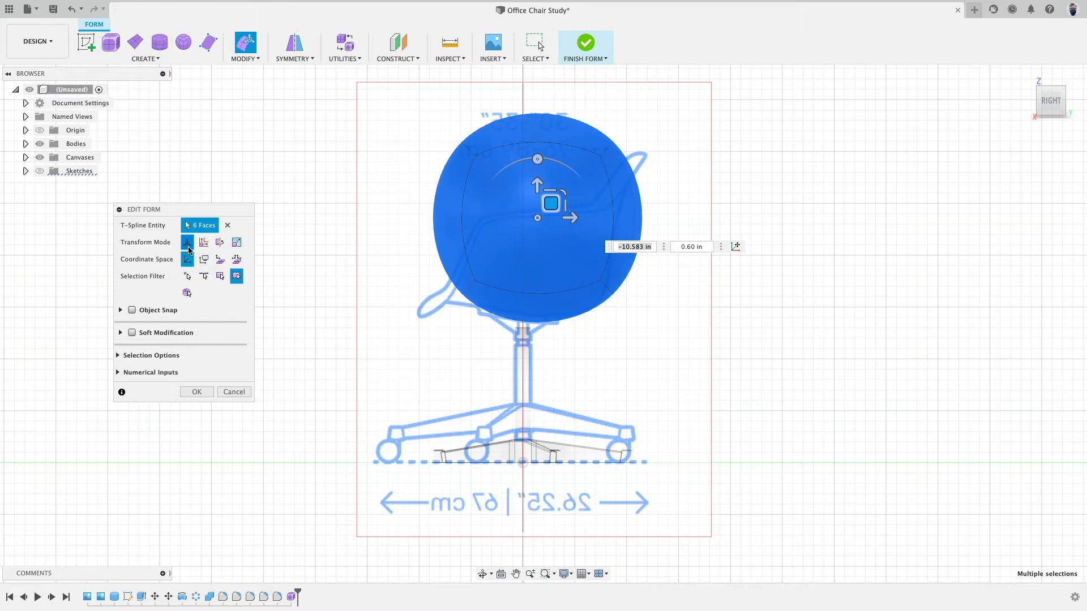
{"action": "left_click", "coordinate": [237, 242]}
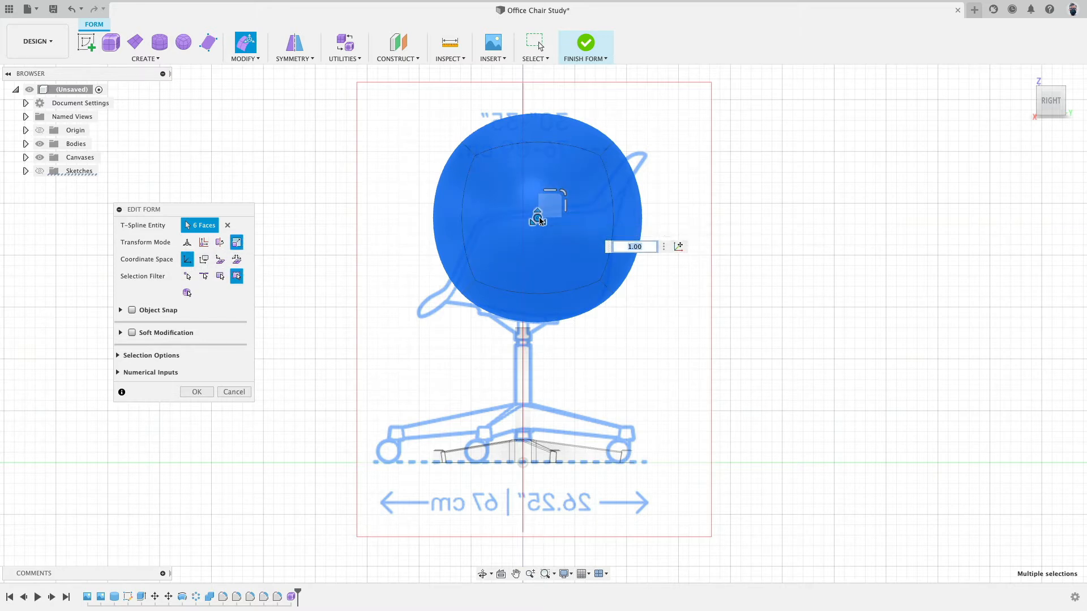
{"action": "left_click_drag", "start_coordinate": [541, 221], "coordinate": [544, 215]}
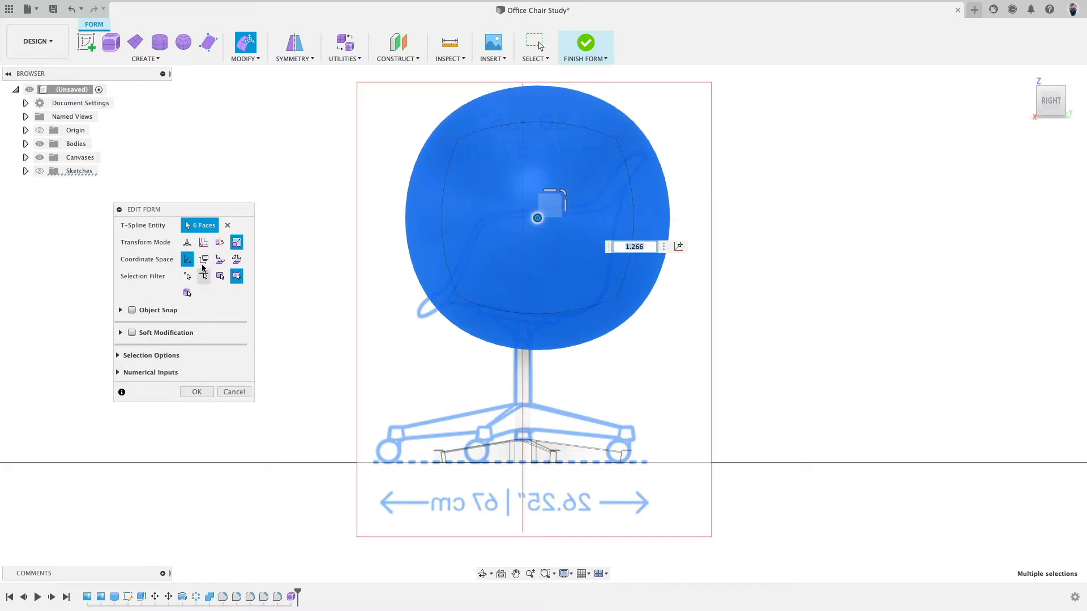
- Shift the enlarged form slightly upward and toward the chair's back, and accept the form edit
{"action": "left_click", "coordinate": [187, 242]}
{"action": "left_click_drag", "start_coordinate": [541, 213], "coordinate": [563, 185]}
{"action": "left_click", "coordinate": [196, 392]}
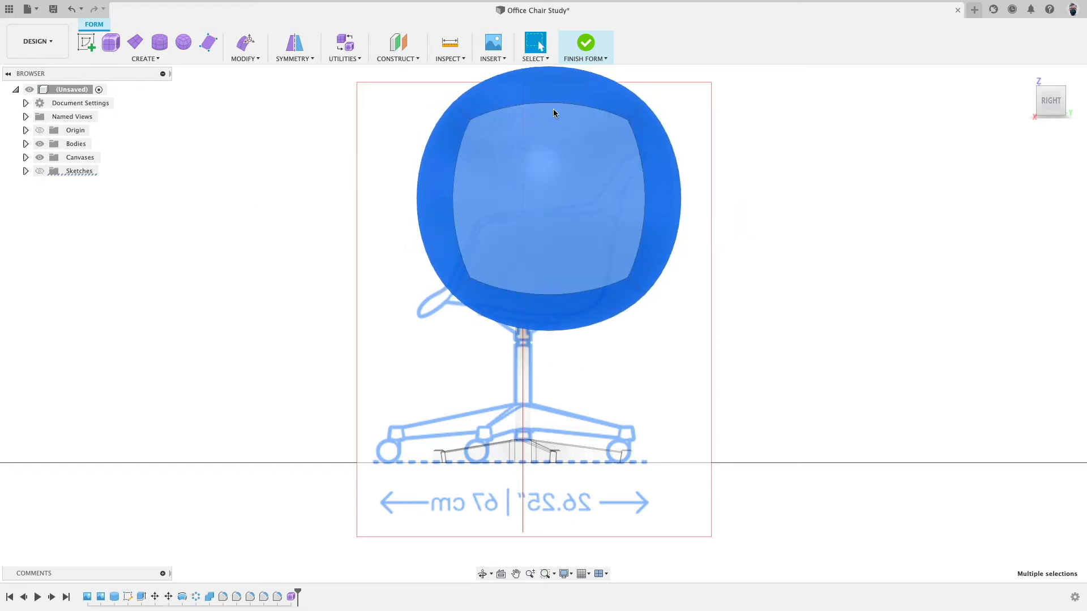
- Finish the form and hide the reference canvases
{"action": "left_click", "coordinate": [586, 43]}
{"action": "middle_click_drag", "start_coordinate": [335, 275], "coordinate": [397, 221], "text": "shift"}
{"action": "left_click", "coordinate": [40, 185]}
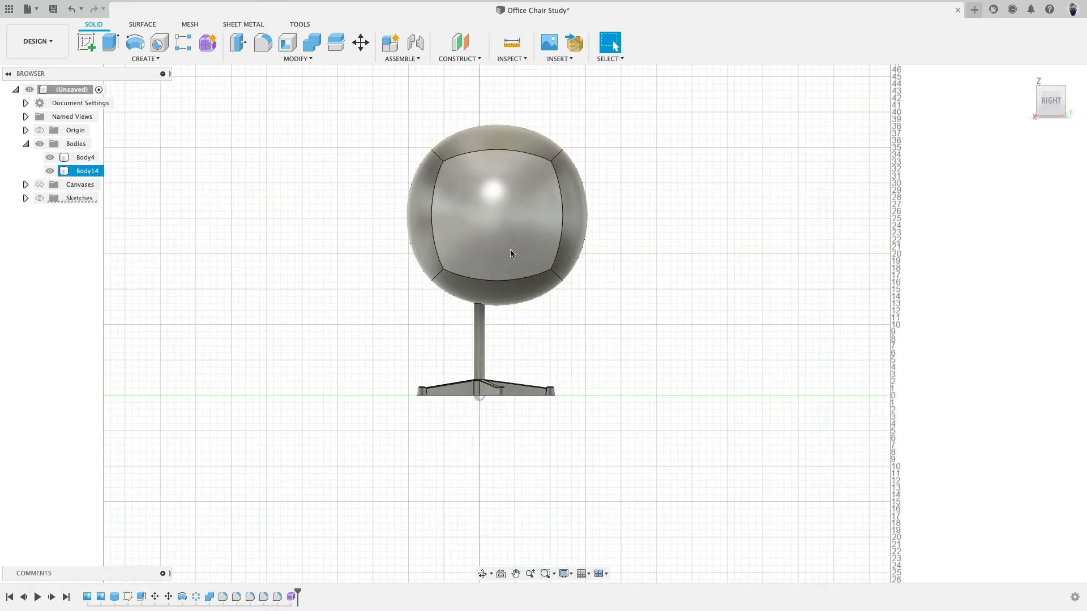
- Reopen the form for editing, shift the whole rounded body slightly toward the chair's front, and finish the form
{"action": "right_click", "coordinate": [291, 597]}
{"action": "left_click", "coordinate": [345, 492]}
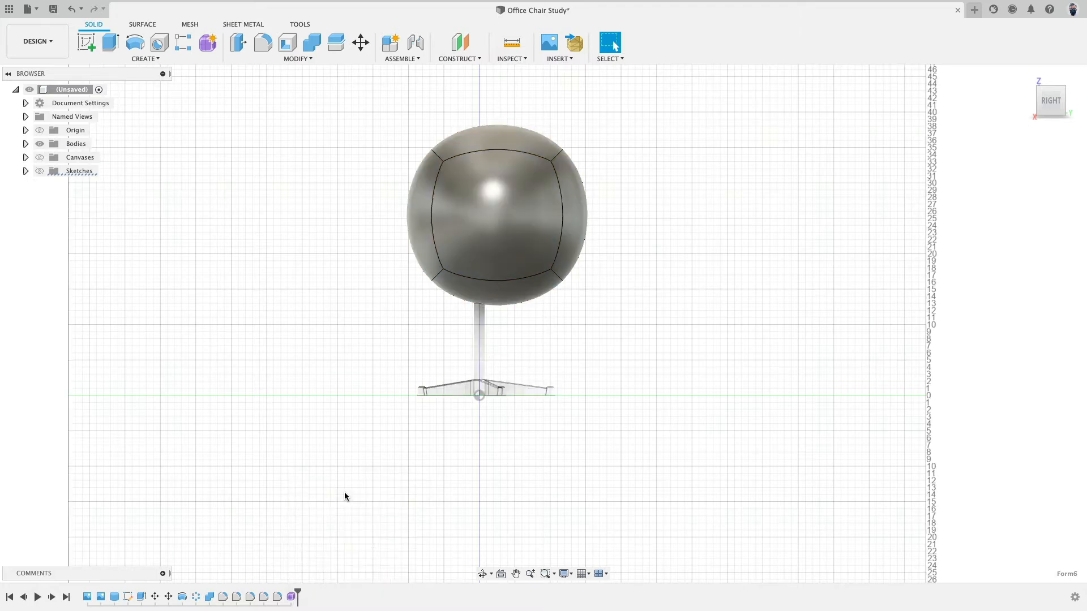
{"action": "left_click", "coordinate": [494, 242]}
{"action": "double_click", "coordinate": [494, 242]}
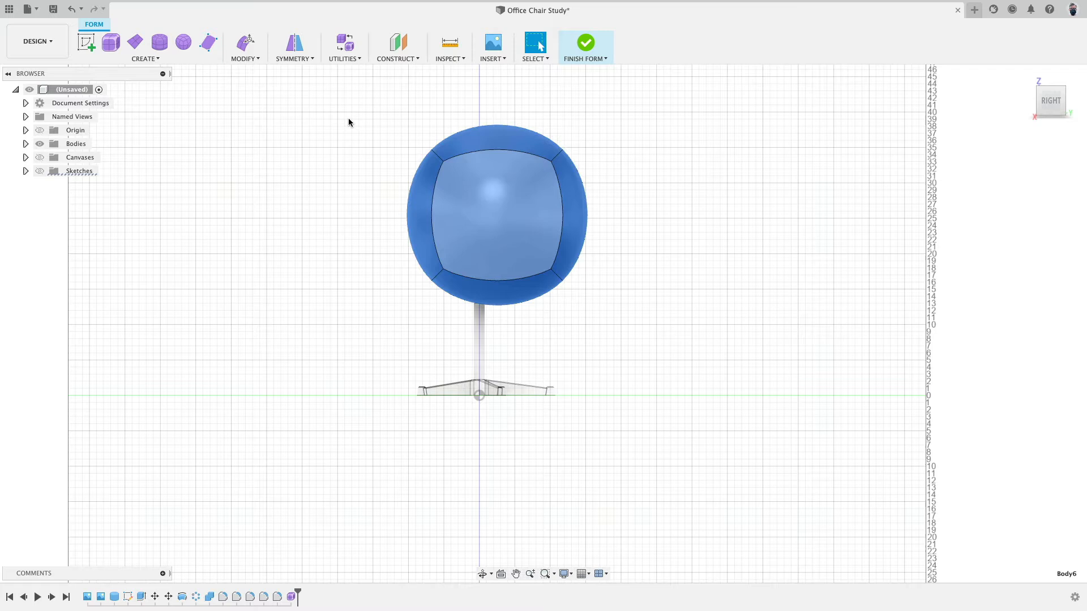
{"action": "left_click", "coordinate": [254, 44]}
{"action": "left_click_drag", "start_coordinate": [531, 215], "coordinate": [526, 214]}
{"action": "left_click", "coordinate": [586, 44]}
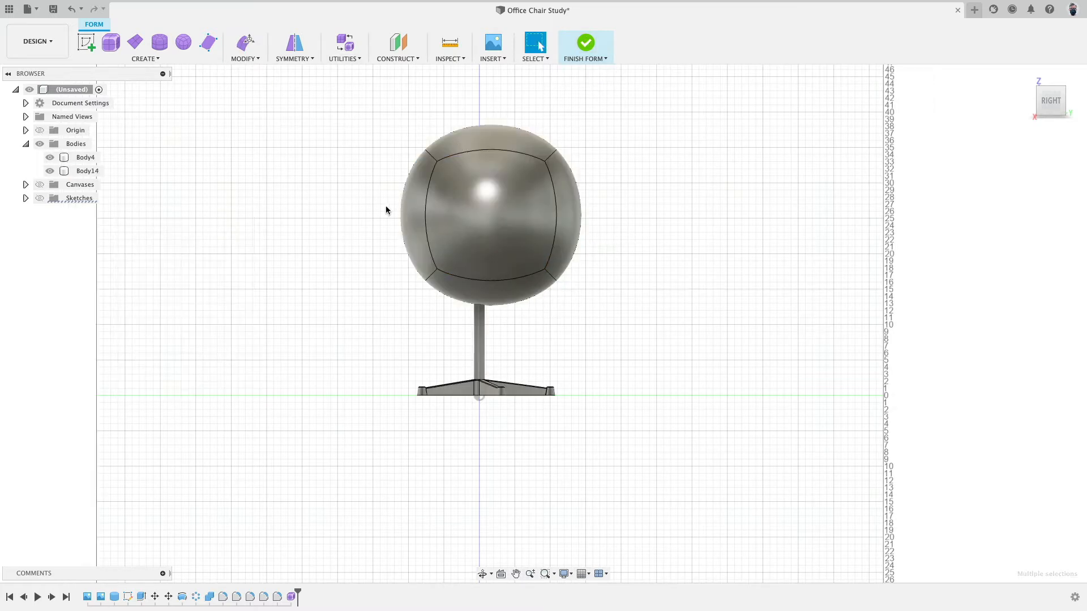
- Sketch a four-point spline on the side plane, running from above the rounded body down through it and curling up past its front
{"action": "left_click", "coordinate": [86, 42]}
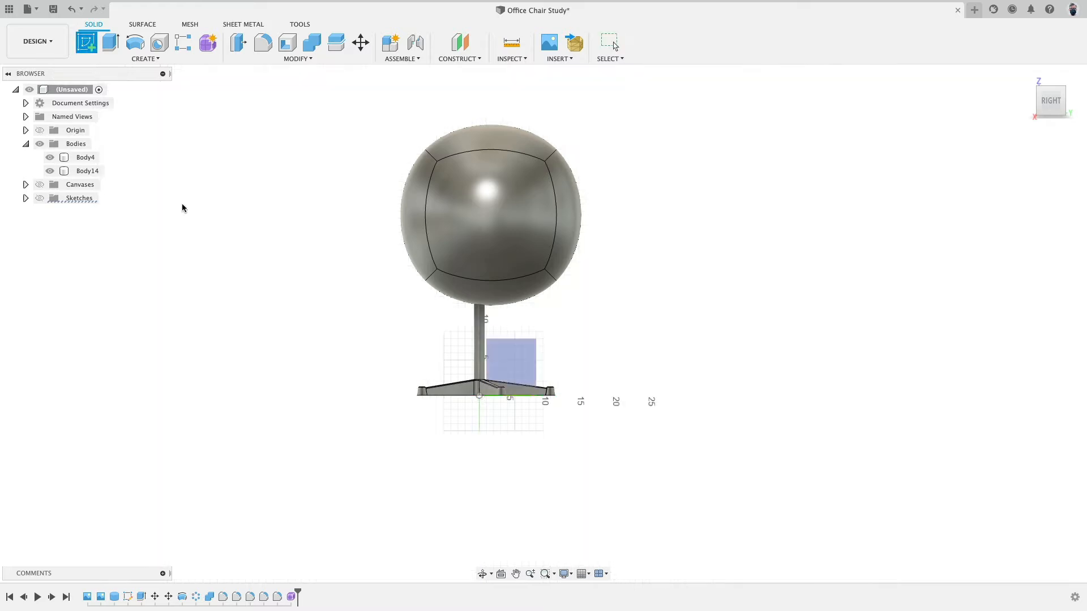
{"action": "left_click", "coordinate": [522, 356]}
{"action": "left_click", "coordinate": [159, 42]}
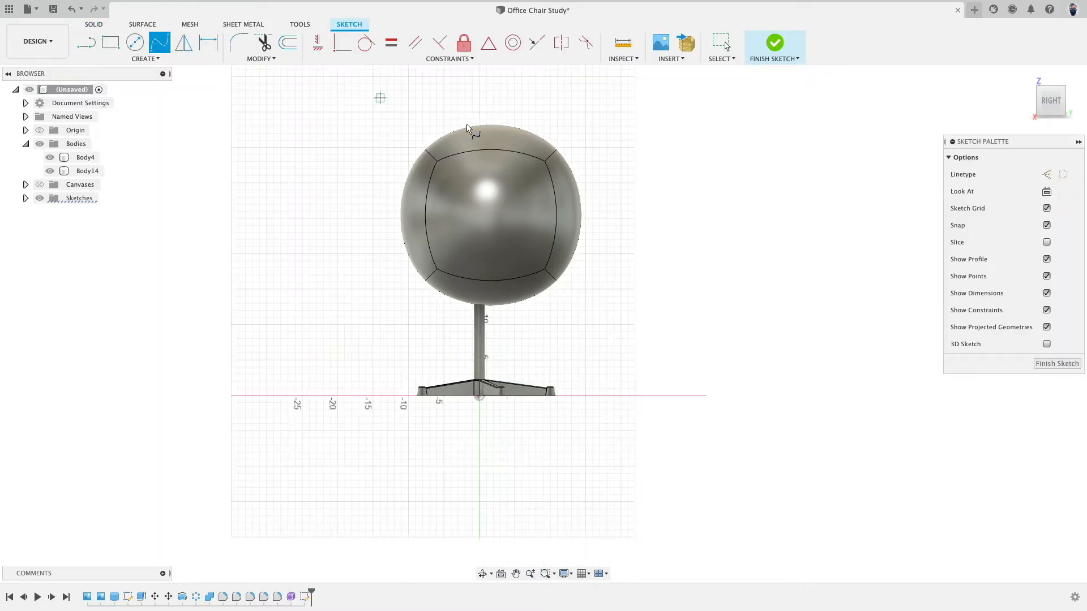
{"action": "left_click", "coordinate": [493, 98]}
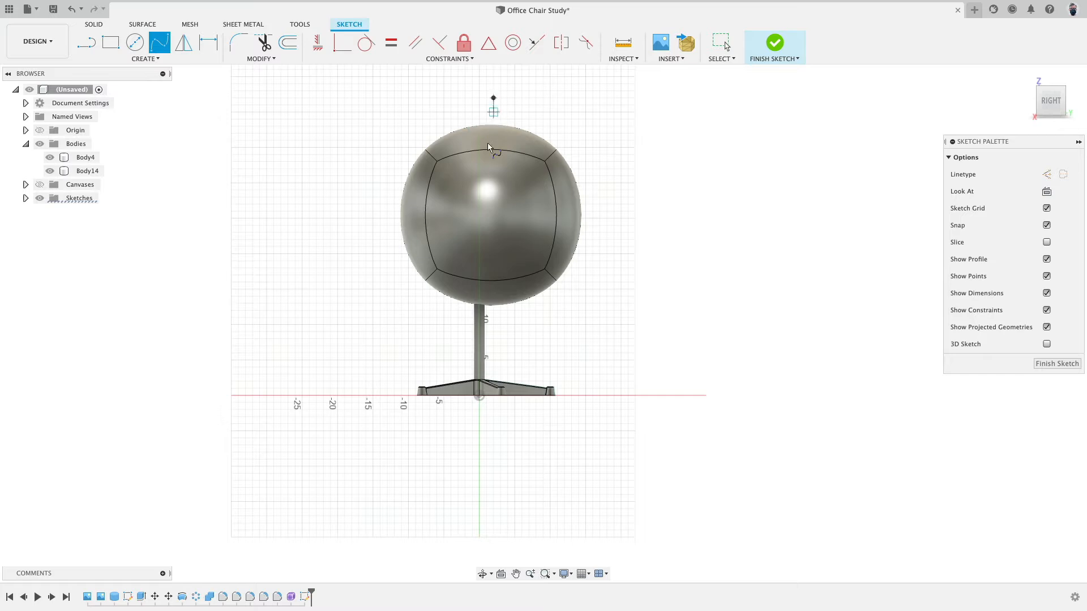
{"action": "left_click", "coordinate": [465, 232]}
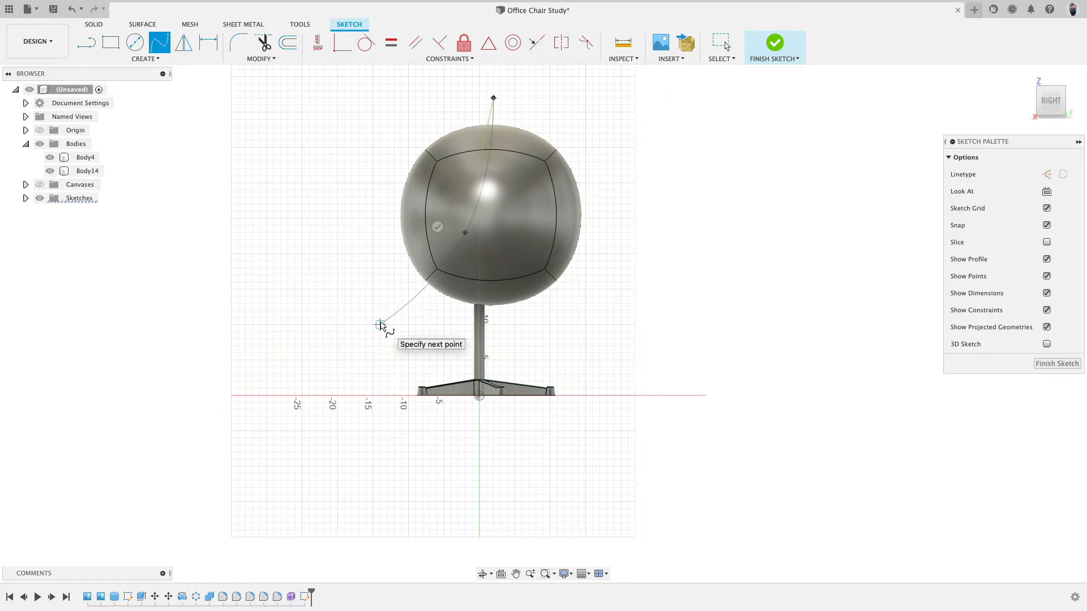
{"action": "left_click", "coordinate": [380, 325]}
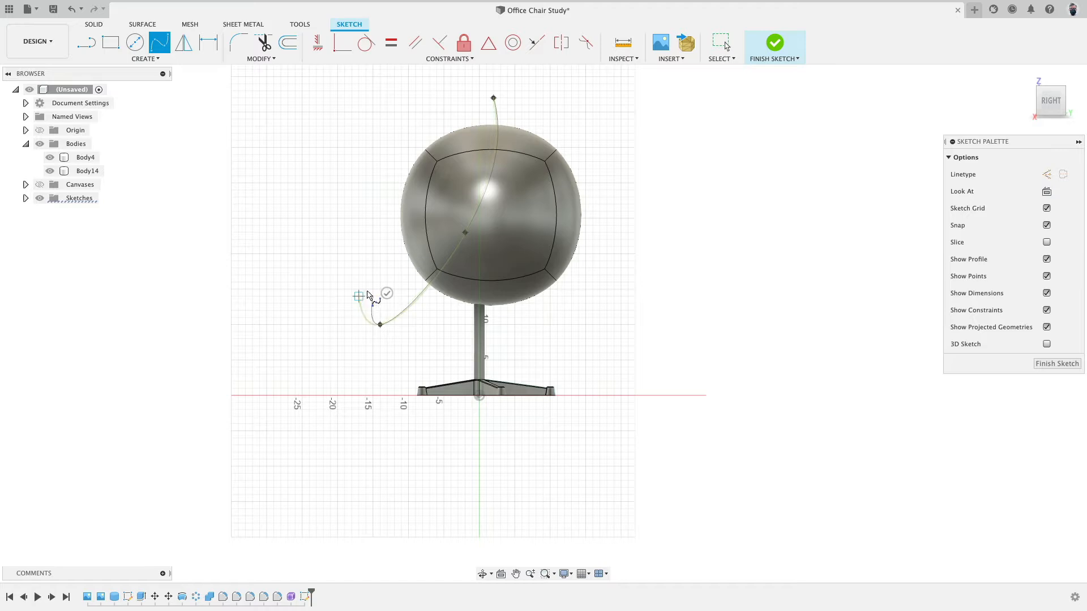
{"action": "left_click", "coordinate": [360, 296]}
{"action": "left_click", "coordinate": [387, 293]}
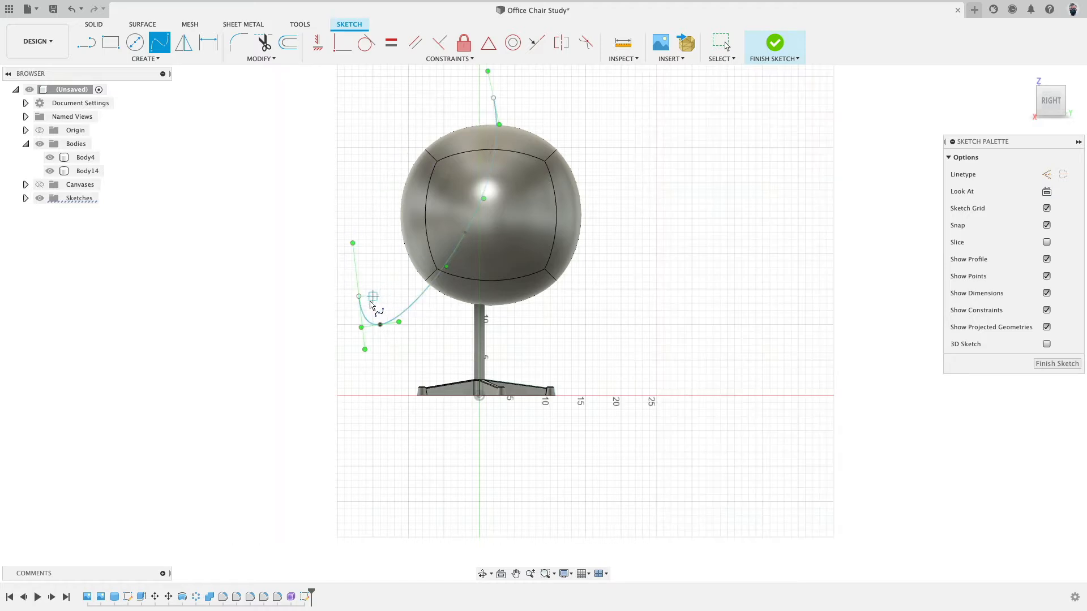
{"action": "key", "text": "Escape"}
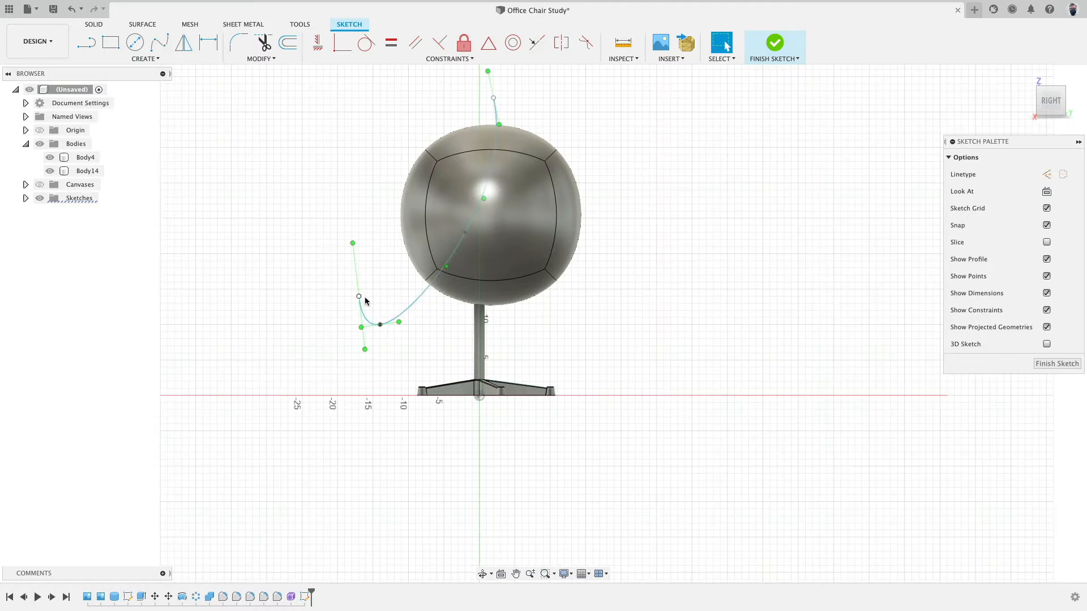
- Delete the spline's curled front end point, move the top point to Y 1, Z 42 in and the middle to Y -1, Z 23 in, and adjust the lower end
{"action": "left_click", "coordinate": [359, 297]}
{"action": "key", "text": "Delete"}
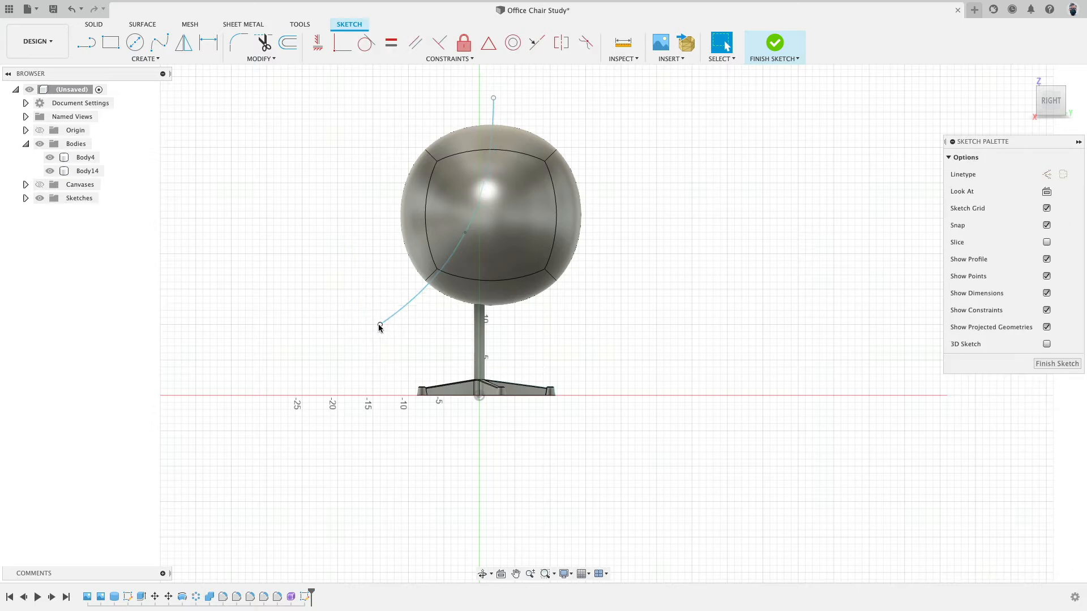
{"action": "left_click_drag", "start_coordinate": [379, 327], "coordinate": [373, 331]}
{"action": "left_click_drag", "start_coordinate": [493, 99], "coordinate": [487, 100]}
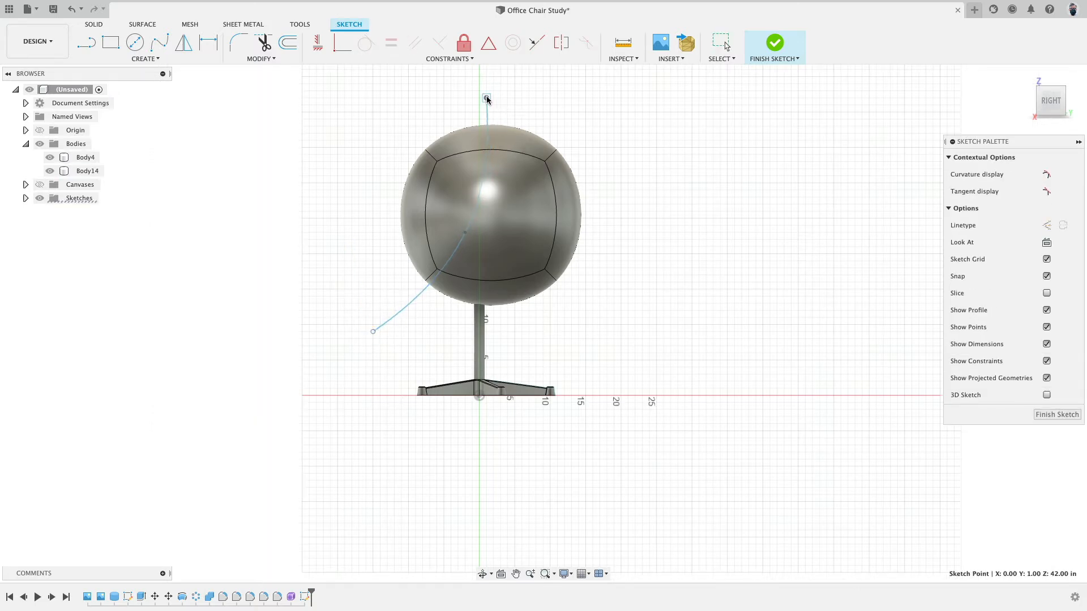
{"action": "left_click_drag", "start_coordinate": [465, 232], "coordinate": [472, 232]}
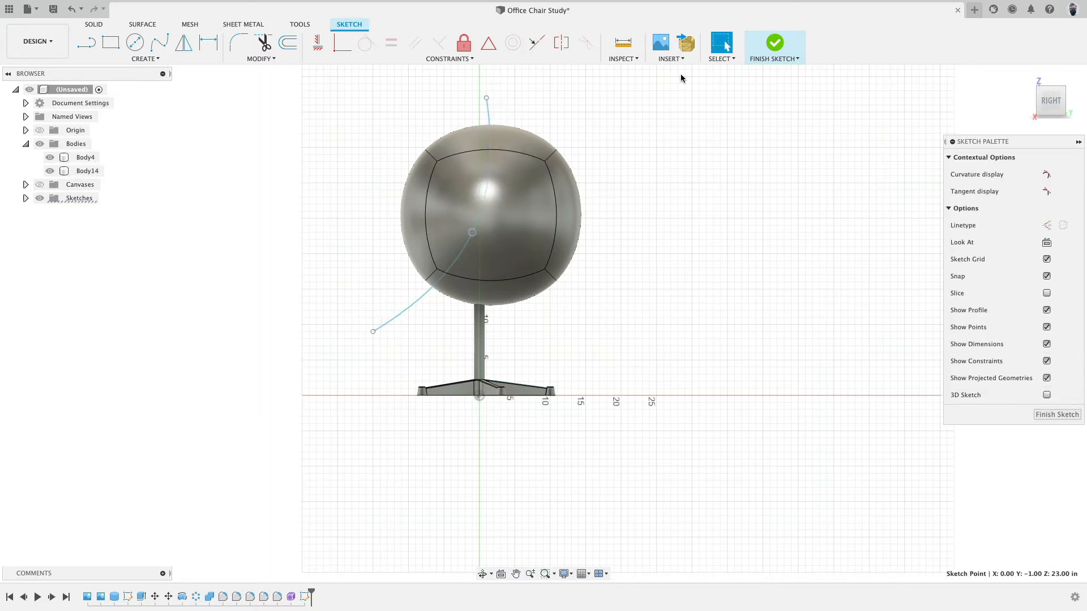
{"action": "left_click", "coordinate": [763, 42]}
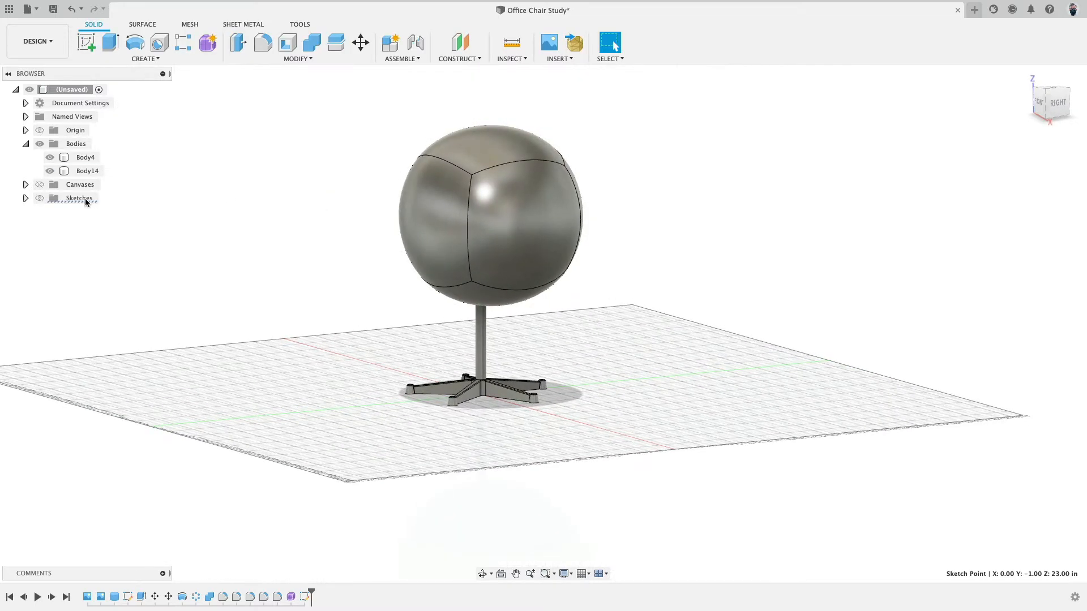
- Show the sketches, split the rounded body with the side-view spline, and hide the severed front piece
{"action": "left_click", "coordinate": [39, 198]}
{"action": "left_click", "coordinate": [40, 198]}
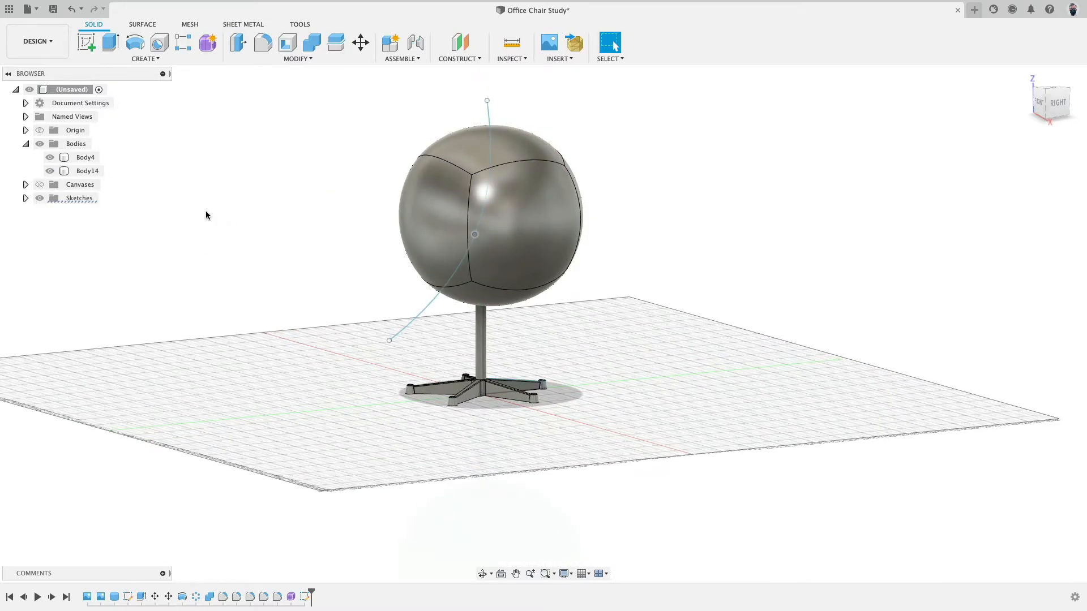
{"action": "left_click", "coordinate": [91, 171]}
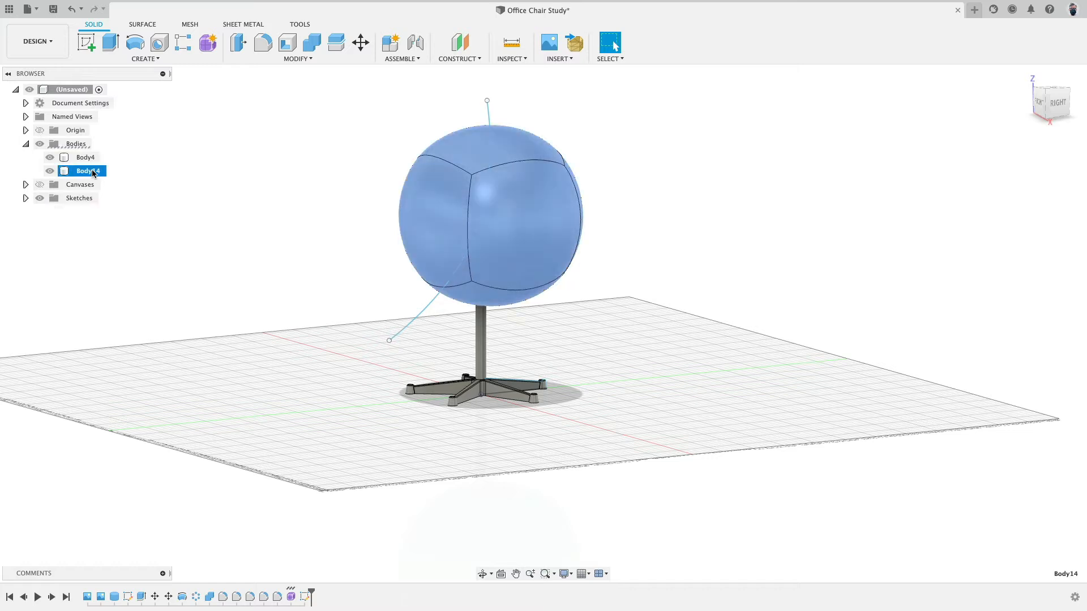
{"action": "left_click", "coordinate": [336, 42]}
{"action": "left_click", "coordinate": [214, 243]}
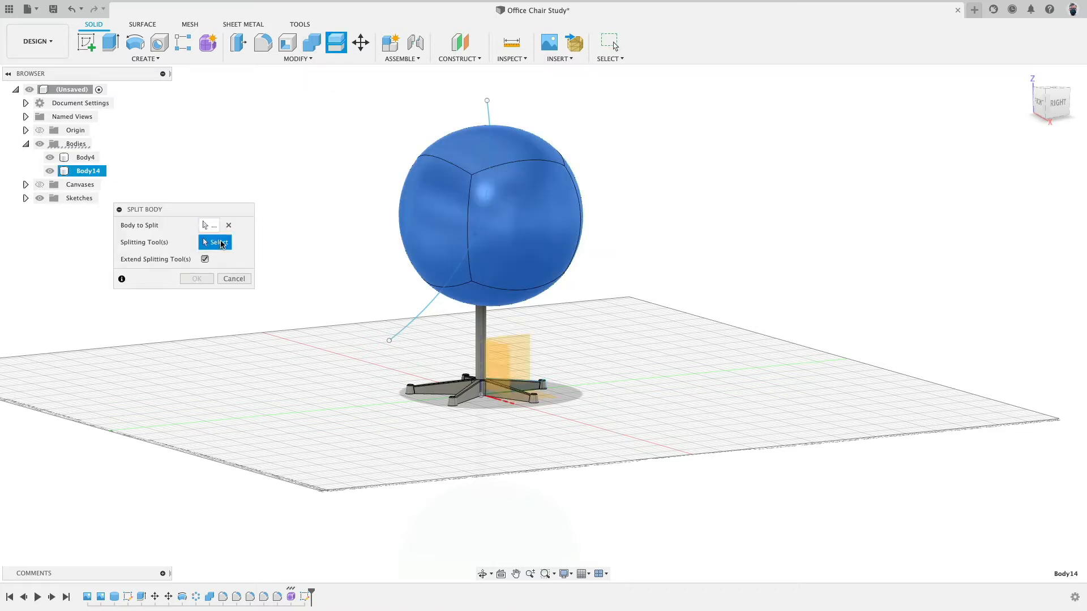
{"action": "left_click", "coordinate": [413, 321]}
{"action": "left_click", "coordinate": [197, 279]}
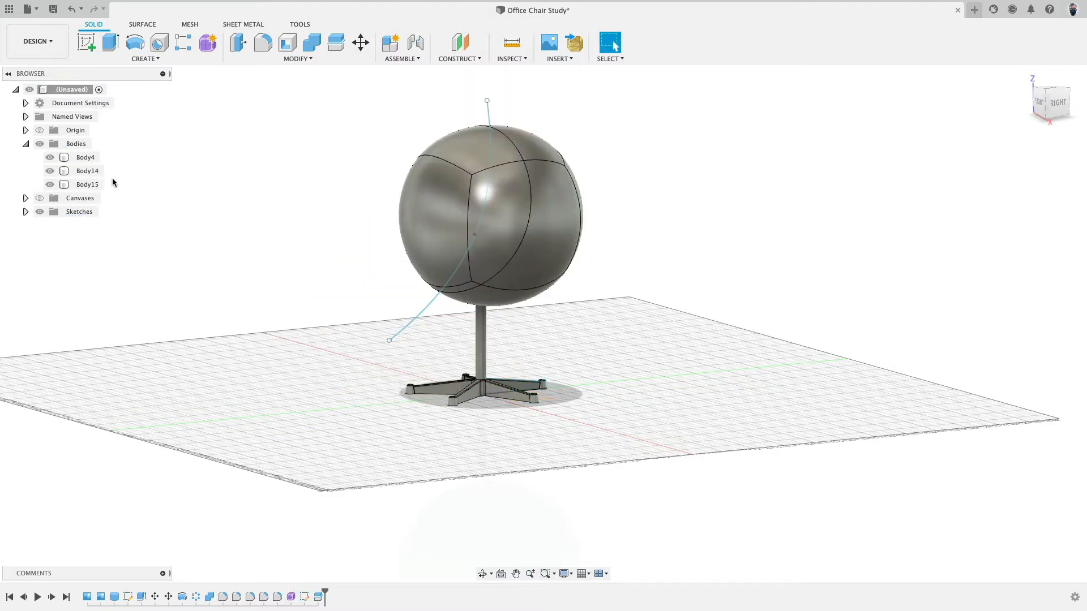
{"action": "left_click", "coordinate": [50, 184]}
{"action": "left_click", "coordinate": [49, 184]}
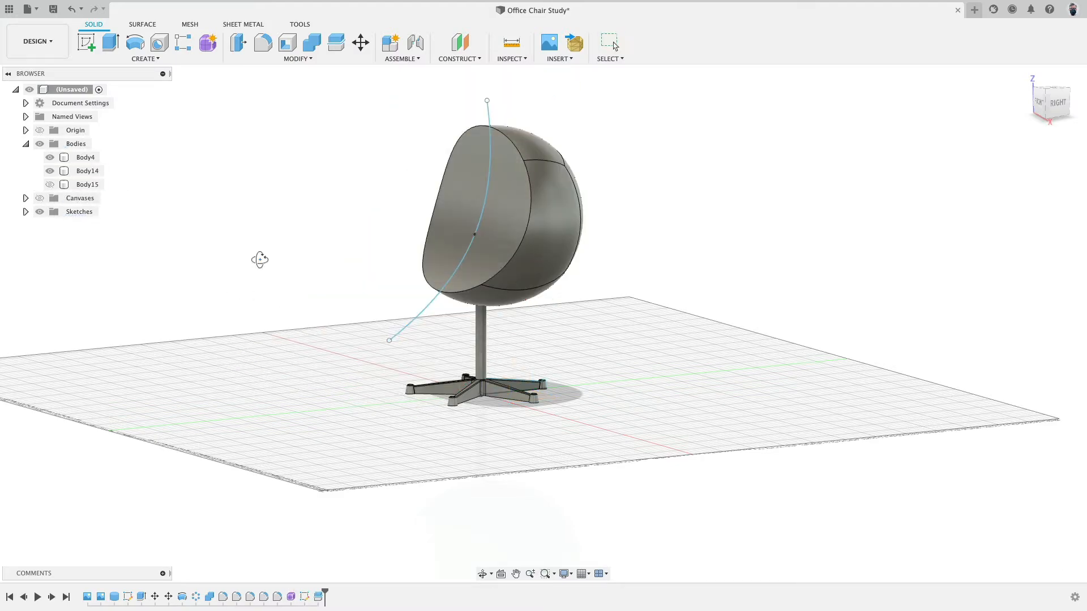
{"action": "mouse_move", "coordinate": [260, 258]}
{"action": "middle_mouse_down", "text": "shift"}
{"action": "mouse_move", "coordinate": [367, 269]}
{"action": "mouse_move", "coordinate": [241, 254]}
{"action": "mouse_move", "coordinate": [339, 253]}
{"action": "mouse_move", "coordinate": [240, 250]}
{"action": "mouse_move", "coordinate": [265, 269]}
{"action": "middle_mouse_up", "text": "shift"}
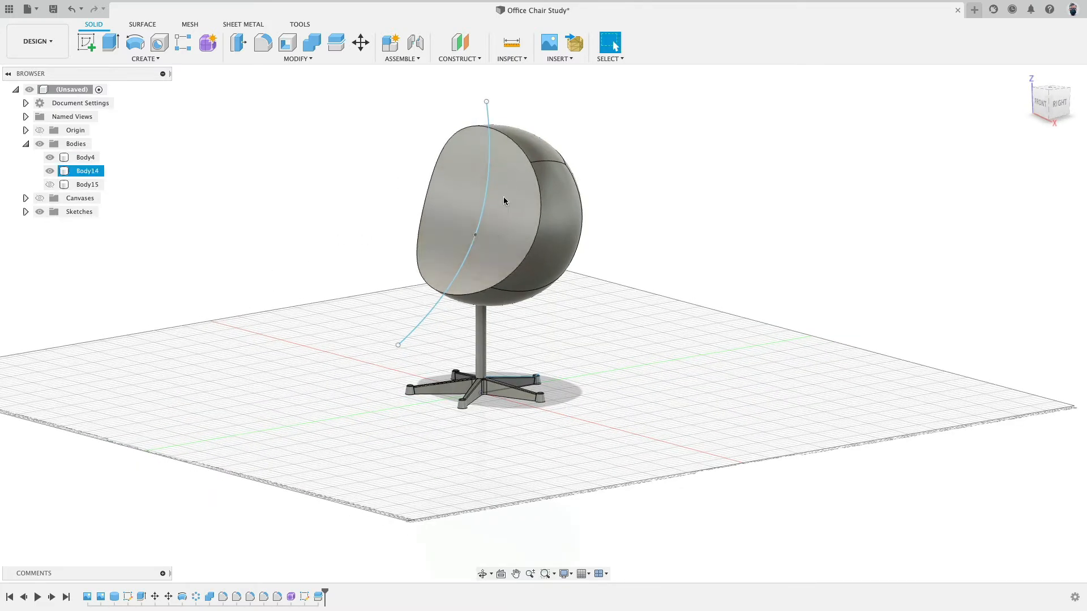
- Roll the history back before the split, shell the whole rounded body with a 2 in inside thickness, and roll the history forward again
{"action": "left_click_drag", "start_coordinate": [325, 591], "coordinate": [312, 591]}
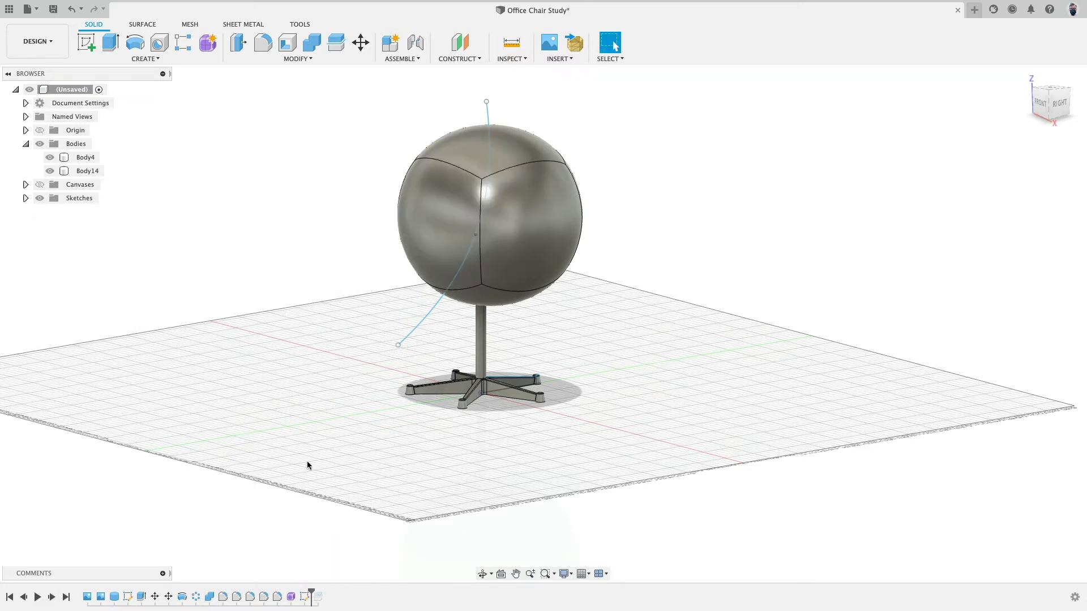
{"action": "left_click", "coordinate": [294, 49]}
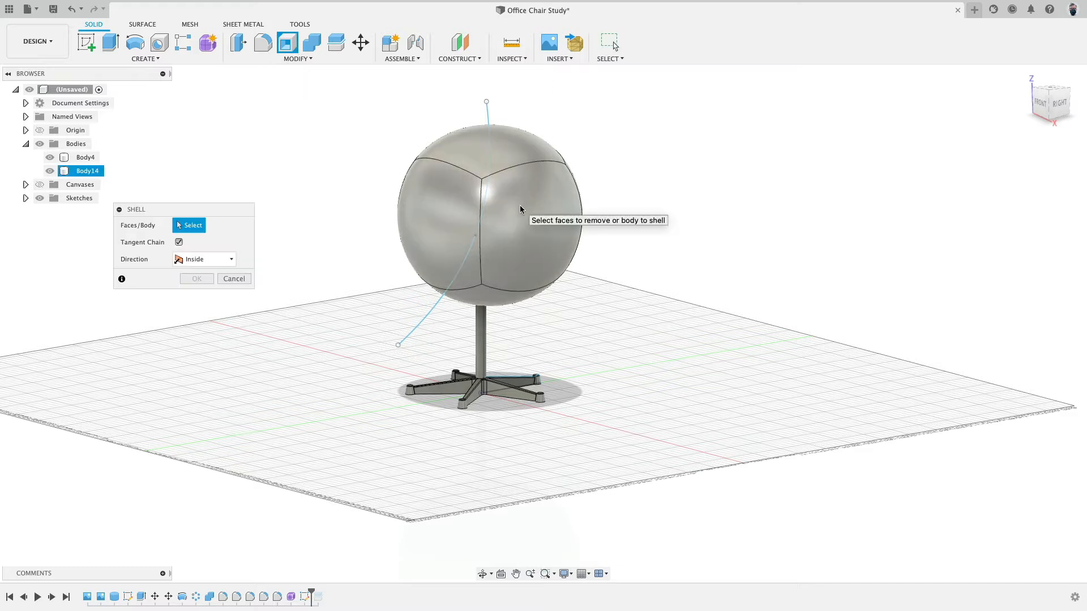
{"action": "left_click", "coordinate": [519, 204]}
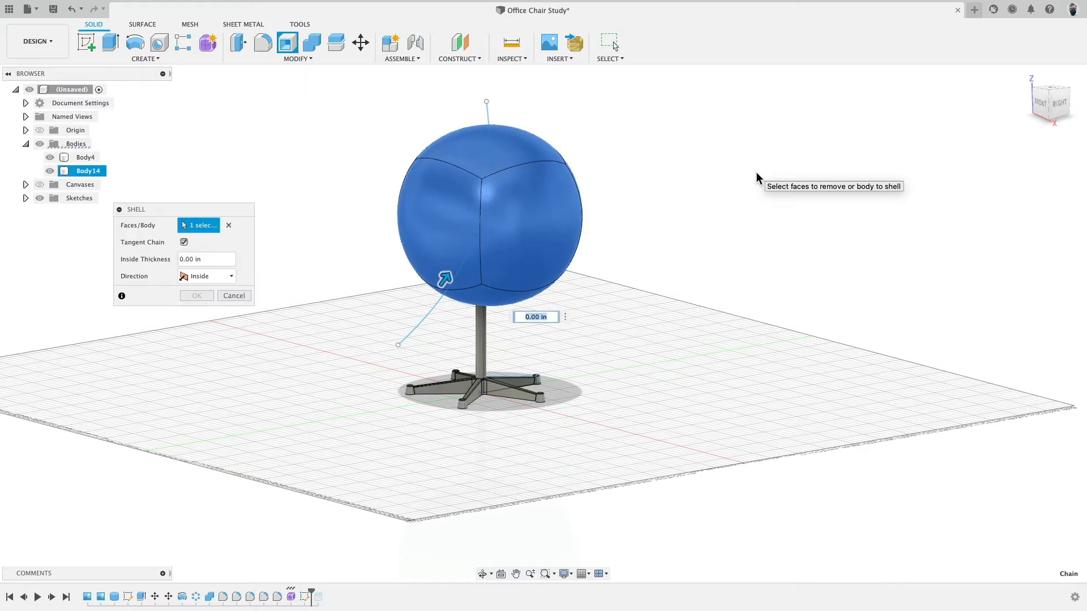
{"action": "type", "text": "2"}
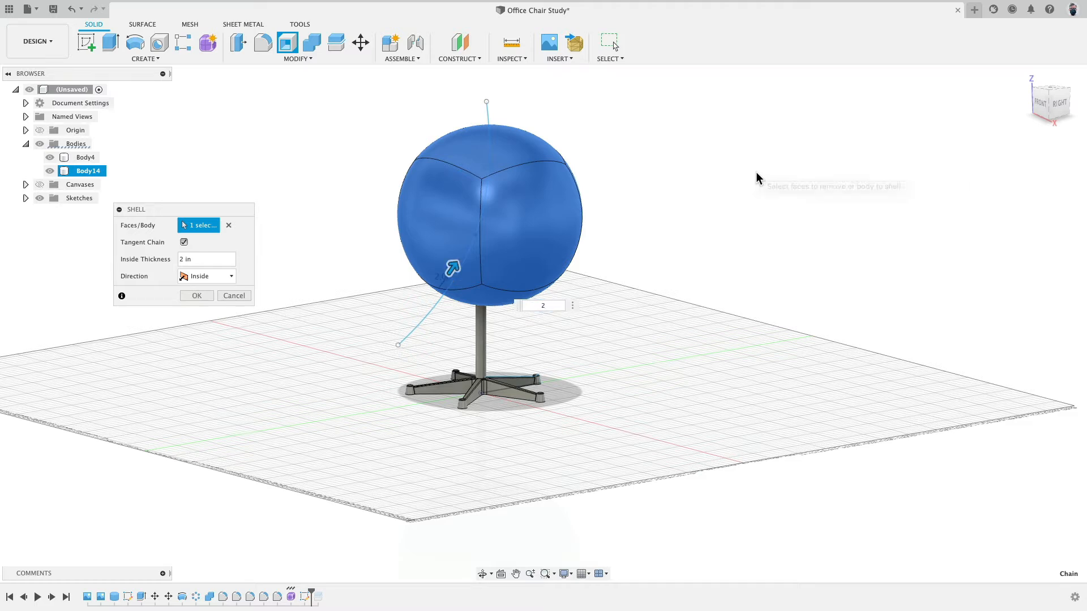
{"action": "left_click", "coordinate": [196, 295]}
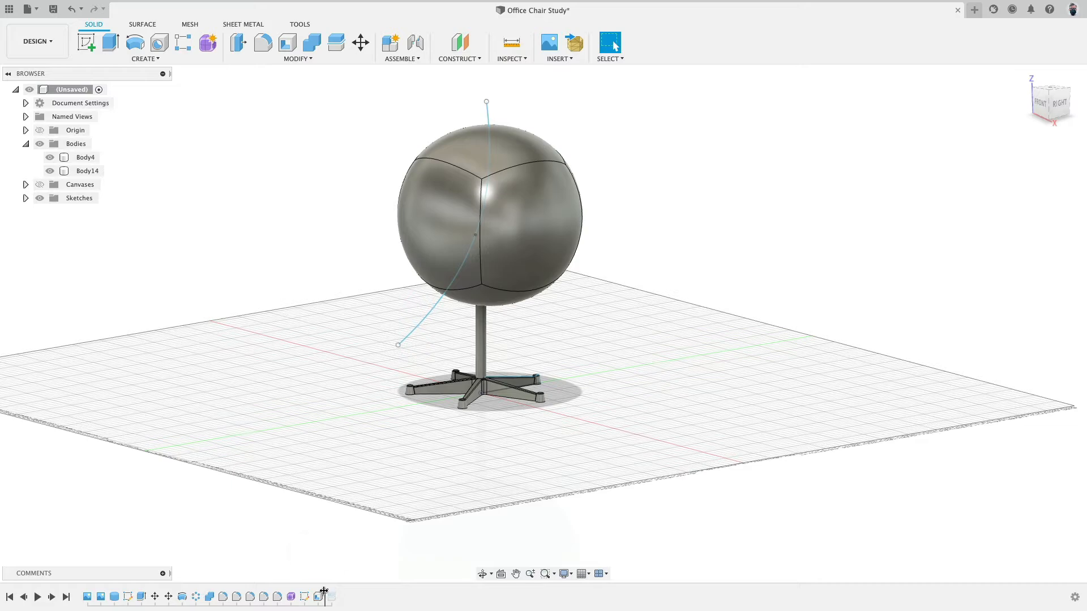
{"action": "middle_click_drag", "start_coordinate": [256, 278], "coordinate": [440, 208], "text": "shift"}
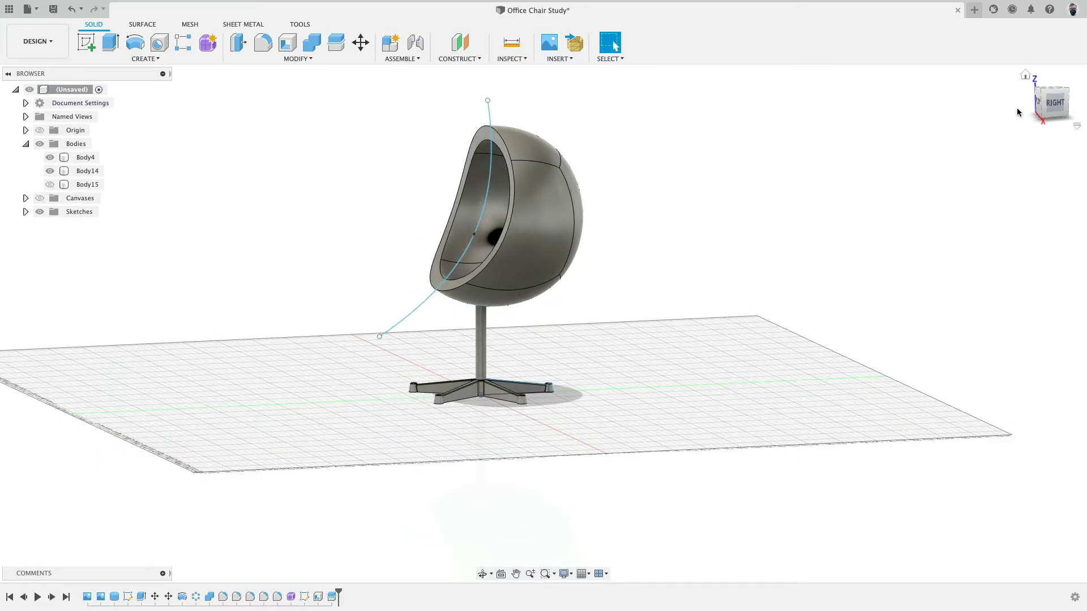
- In the right side view, move the spline's top point to Y 17, Z 27 in and its lower end to Y -13, Z 7 in
{"action": "left_click", "coordinate": [1054, 103]}
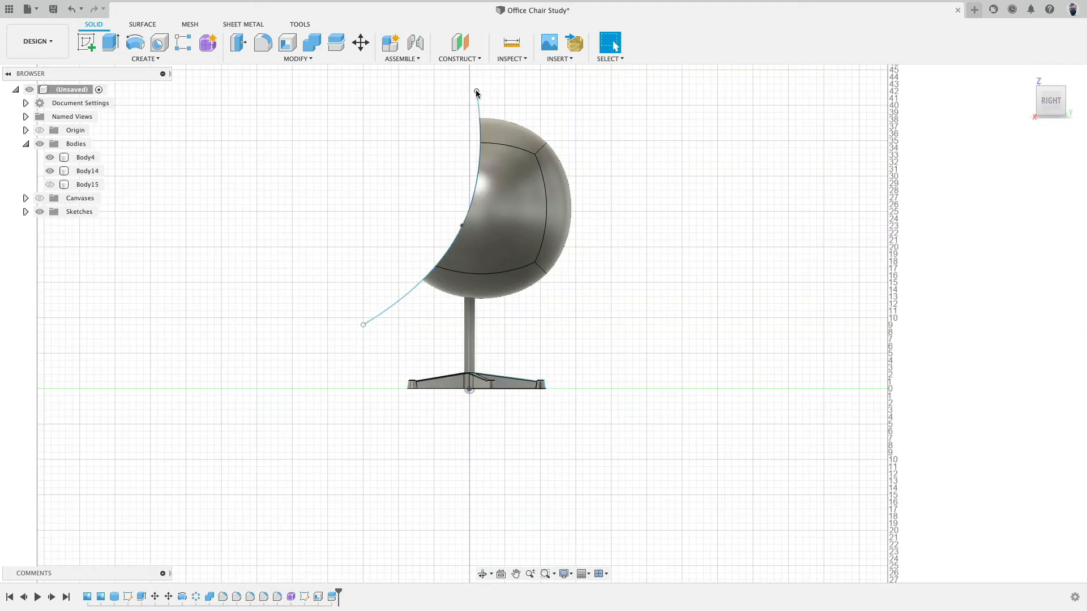
{"action": "mouse_move", "coordinate": [477, 92]}
{"action": "left_mouse_down"}
{"action": "mouse_move", "coordinate": [537, 99]}
{"action": "mouse_move", "coordinate": [586, 148]}
{"action": "left_mouse_up"}
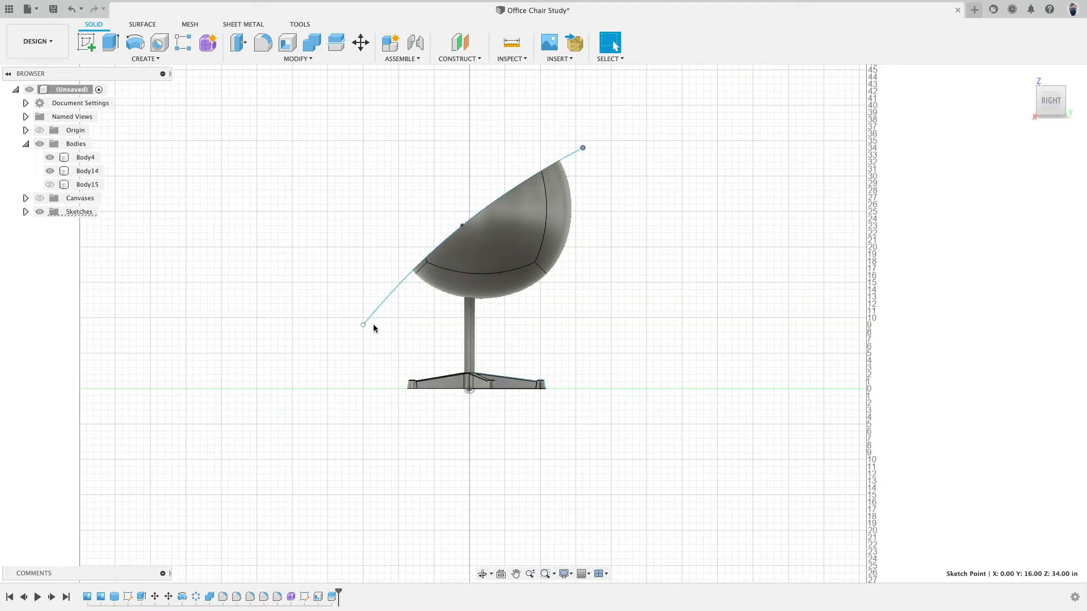
{"action": "left_click_drag", "start_coordinate": [364, 325], "coordinate": [377, 339]}
{"action": "middle_click_drag", "start_coordinate": [364, 293], "coordinate": [433, 275], "text": "shift"}
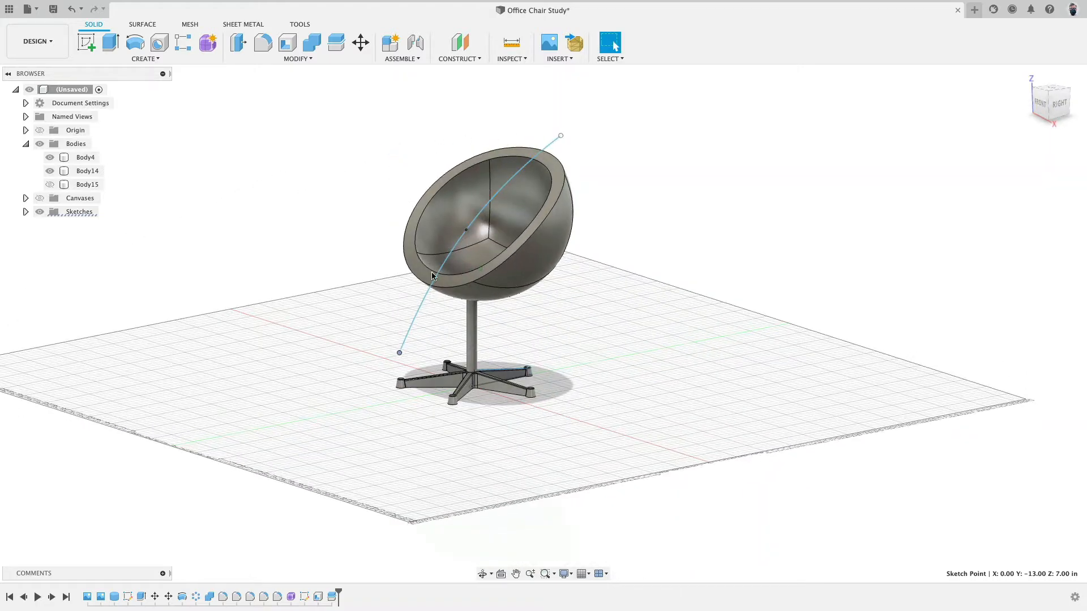
{"action": "left_click", "coordinate": [1060, 104]}
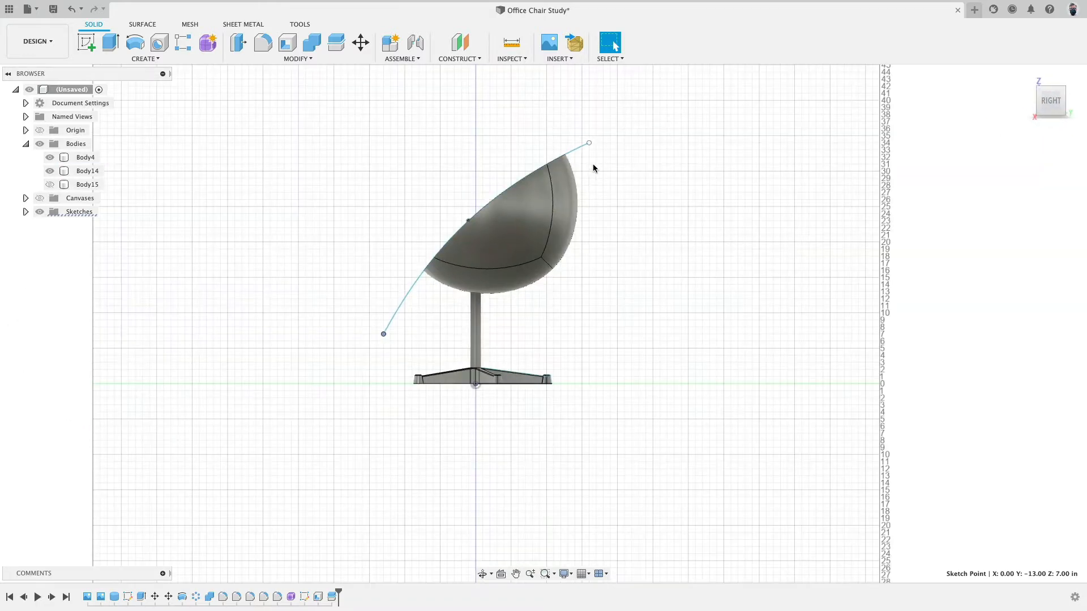
{"action": "left_click_drag", "start_coordinate": [590, 145], "coordinate": [596, 192]}
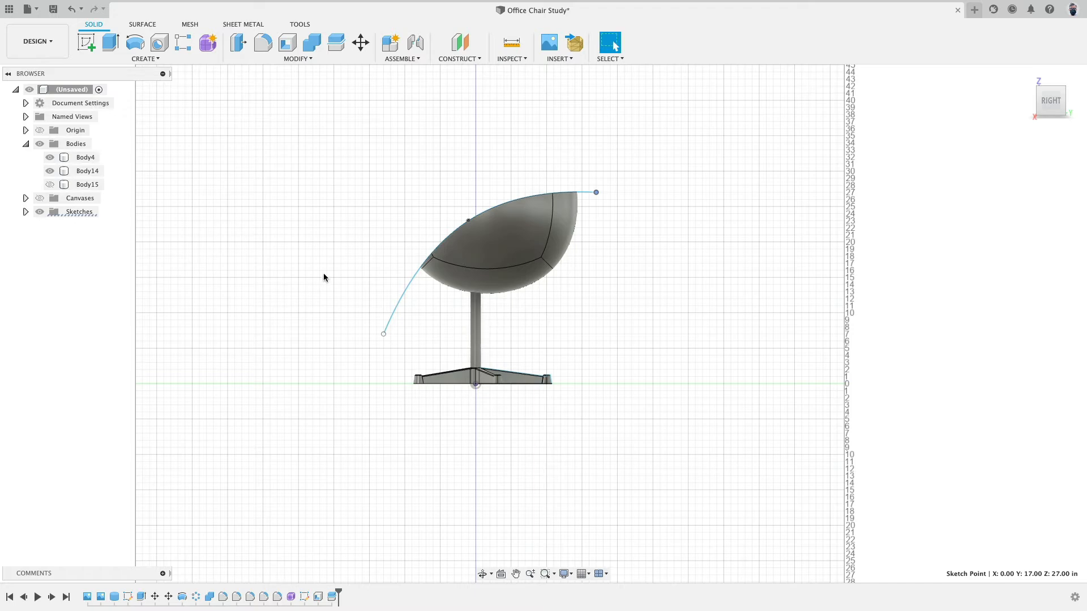
{"action": "middle_click_drag", "start_coordinate": [325, 275], "coordinate": [431, 206], "text": "shift"}
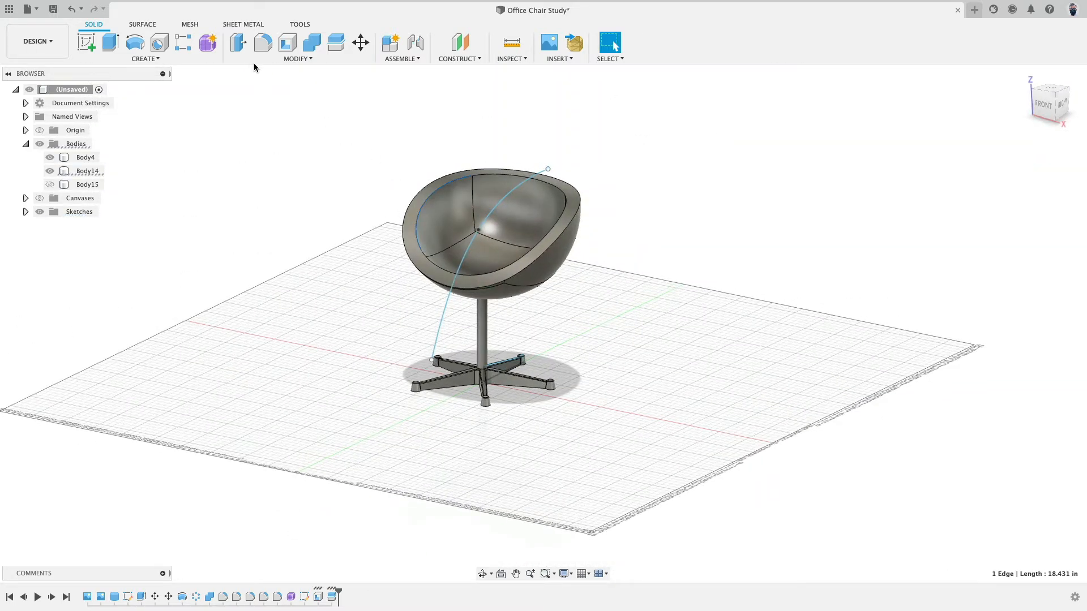
- Fillet the seat shell's inner rim edge loop with a 1 in radius
{"action": "left_click", "coordinate": [263, 42]}
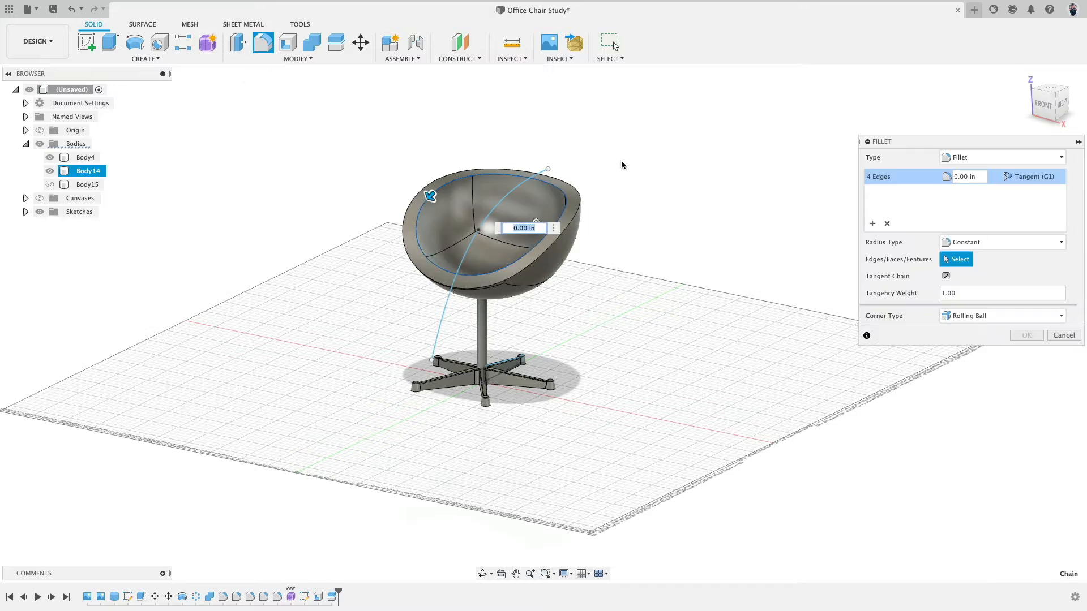
{"action": "type", "text": ".5"}
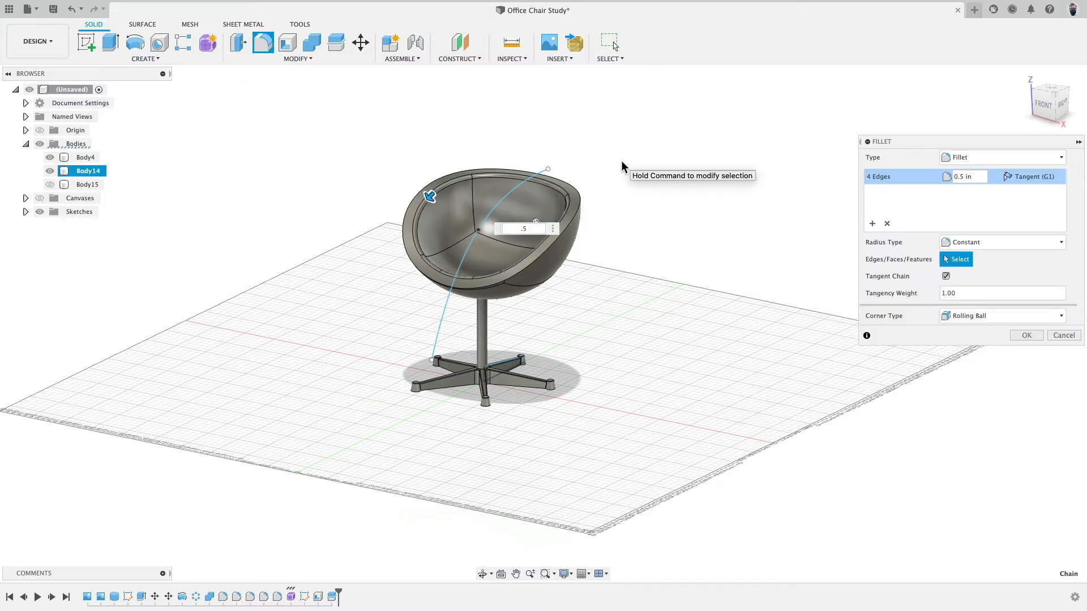
{"action": "key", "text": "shift+Left"}
{"action": "key", "text": "shift+Left"}
{"action": "type", "text": "1"}
{"action": "right_click", "coordinate": [644, 260]}
{"action": "left_click", "coordinate": [660, 239]}
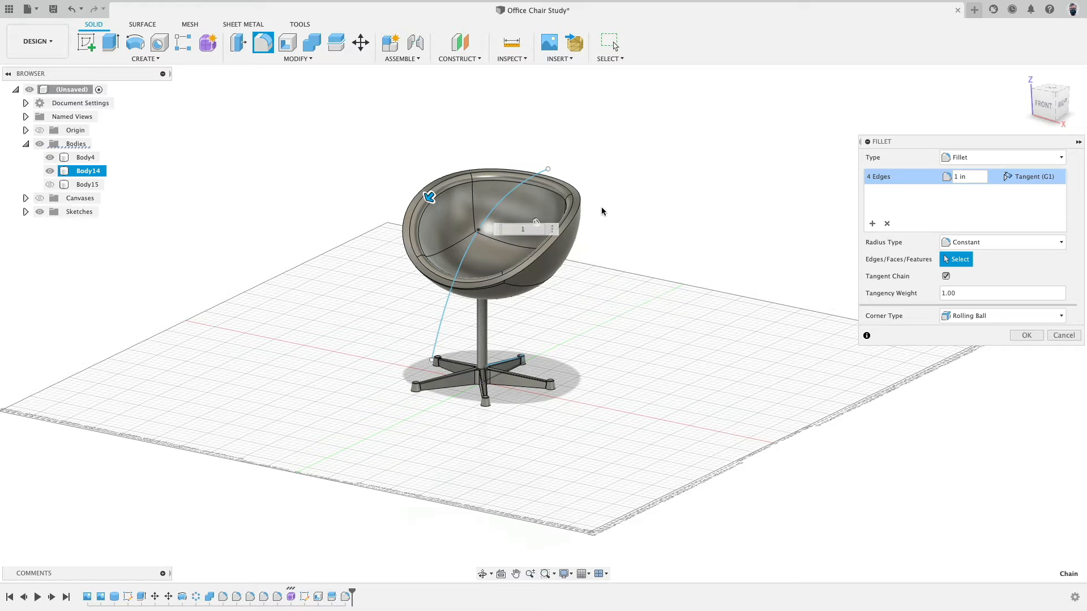
- Fillet the seat shell's outer rim edge loop with a 0.25 in radius
{"action": "left_click", "coordinate": [578, 210]}
{"action": "type", "text": "."}
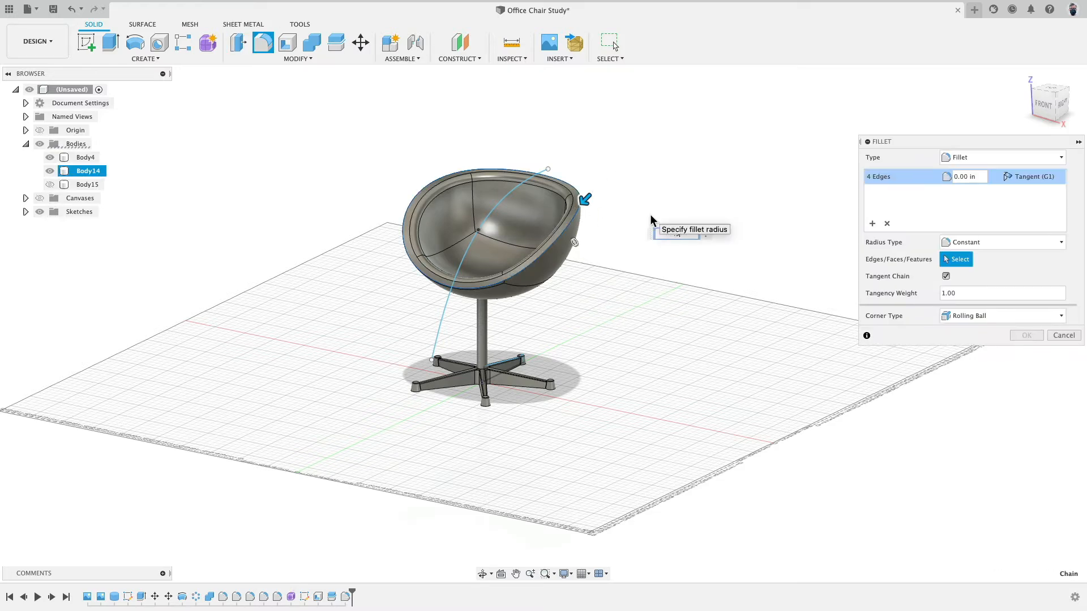
{"action": "type", "text": "5"}
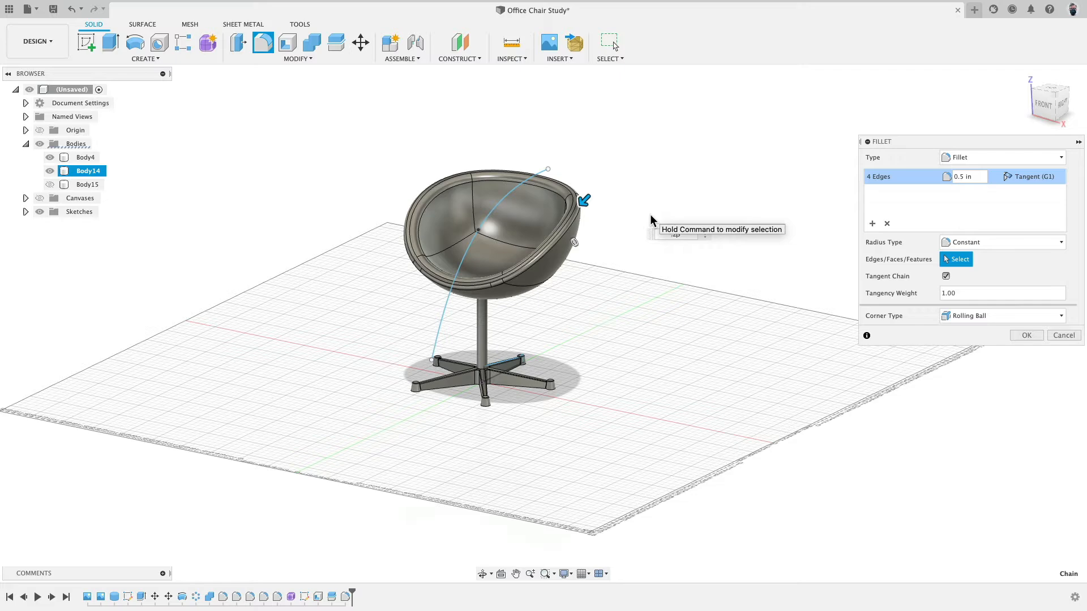
{"action": "key", "text": "Left"}
{"action": "type", "text": "2"}
{"action": "left_click", "coordinate": [1026, 336]}
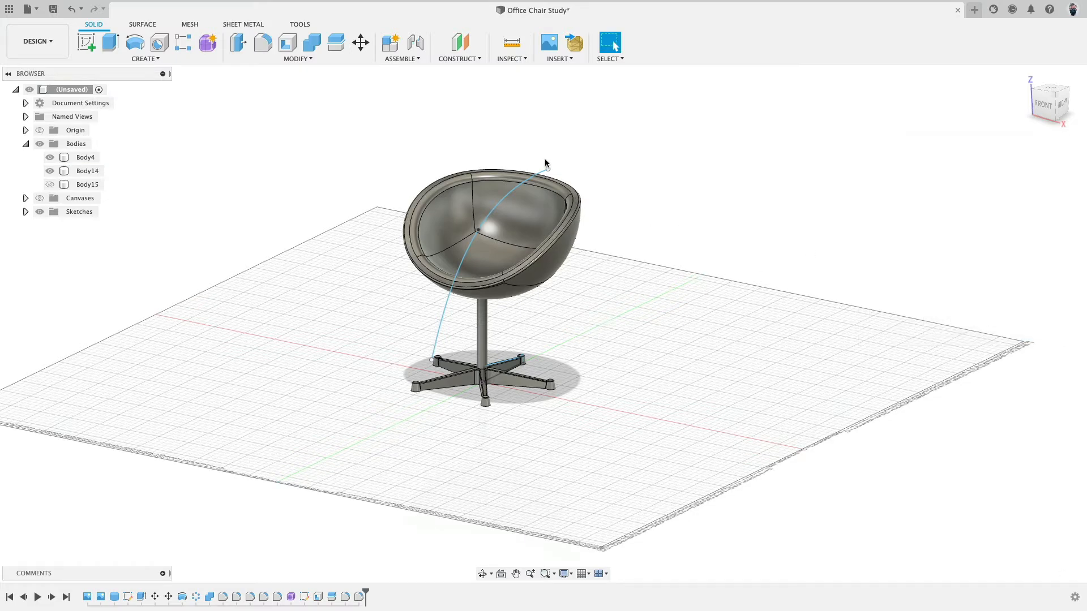
- Examine the filleted seat rim up close and the shell's profile from the right side
{"action": "scroll", "coordinate": [460, 182], "scroll_direction": "down", "scroll_amount": 2}
{"action": "scroll", "coordinate": [460, 184], "scroll_direction": "up", "scroll_amount": 8}
{"action": "left_click", "coordinate": [355, 192]}
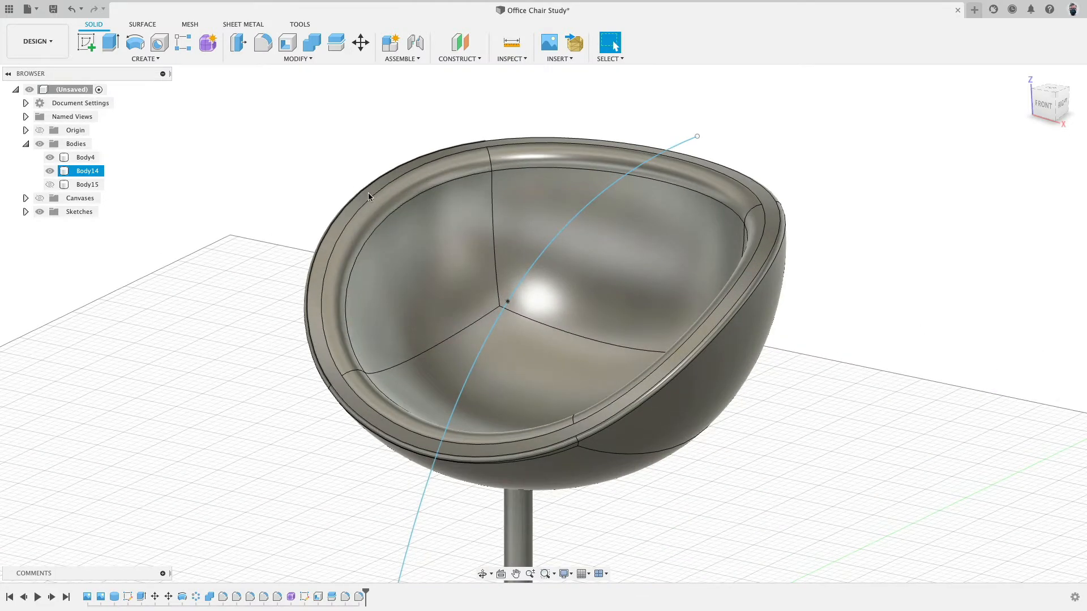
{"action": "middle_click_drag", "start_coordinate": [390, 212], "coordinate": [701, 175], "text": "shift"}
{"action": "left_click", "coordinate": [1055, 104]}
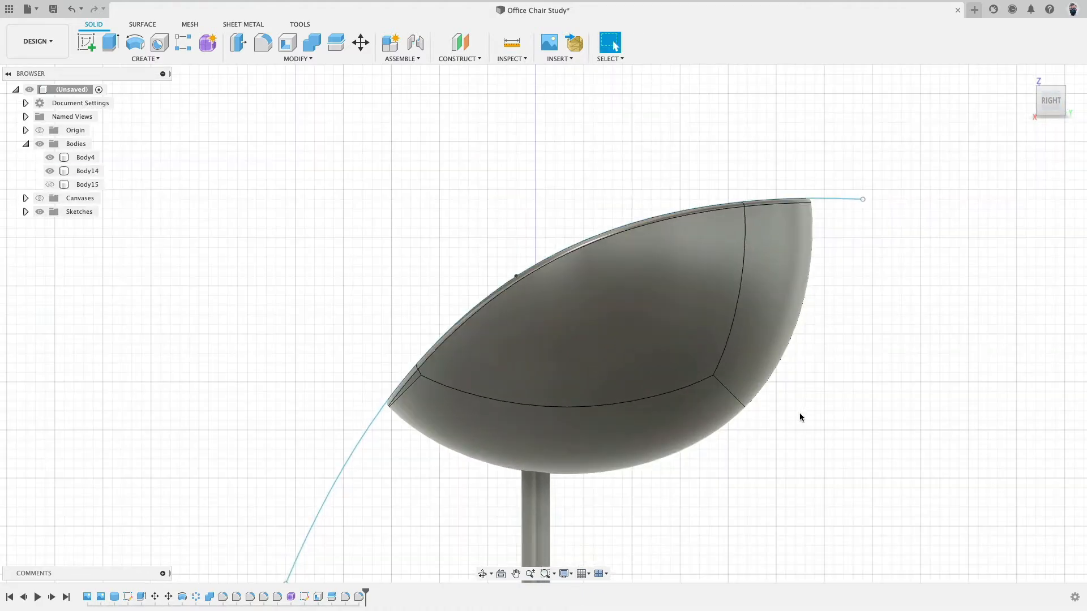
{"action": "scroll", "coordinate": [799, 413], "scroll_direction": "down", "scroll_amount": 5}
{"action": "middle_click_drag", "start_coordinate": [799, 413], "coordinate": [691, 335]}
{"action": "mouse_move", "coordinate": [504, 241]}
{"action": "middle_mouse_down", "text": "shift"}
{"action": "mouse_move", "coordinate": [572, 274]}
{"action": "mouse_move", "coordinate": [585, 316]}
{"action": "mouse_move", "coordinate": [675, 274]}
{"action": "mouse_move", "coordinate": [671, 250]}
{"action": "mouse_move", "coordinate": [557, 250]}
{"action": "mouse_move", "coordinate": [546, 290]}
{"action": "mouse_move", "coordinate": [514, 237]}
{"action": "middle_mouse_up", "text": "shift"}
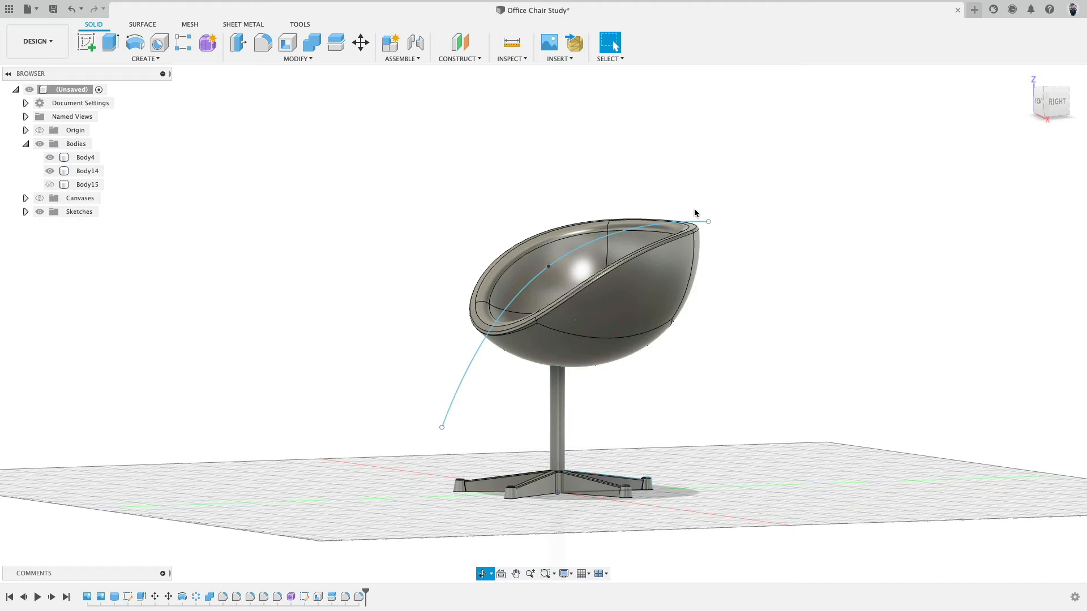
- Reshape the splitting spline by moving its top point to Y 8, Z 33 in, middle to Y 2, Z 20 in, and lower end to Y -15, Z 13 in
{"action": "left_click", "coordinate": [1056, 101]}
{"action": "left_click_drag", "start_coordinate": [769, 235], "coordinate": [739, 204]}
{"action": "left_click_drag", "start_coordinate": [591, 273], "coordinate": [620, 303]}
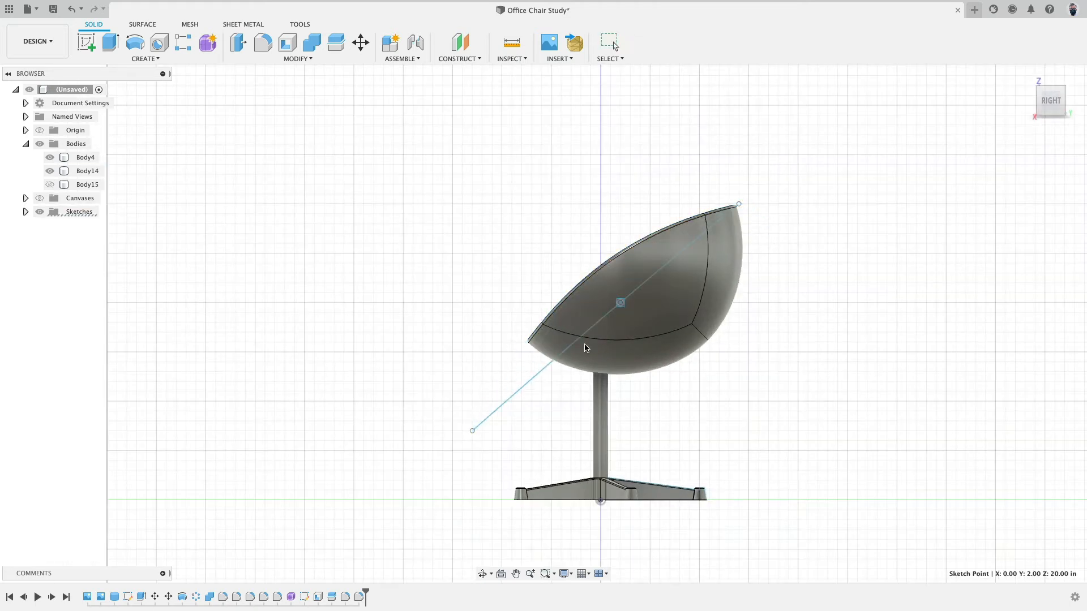
{"action": "left_click_drag", "start_coordinate": [472, 430], "coordinate": [454, 373]}
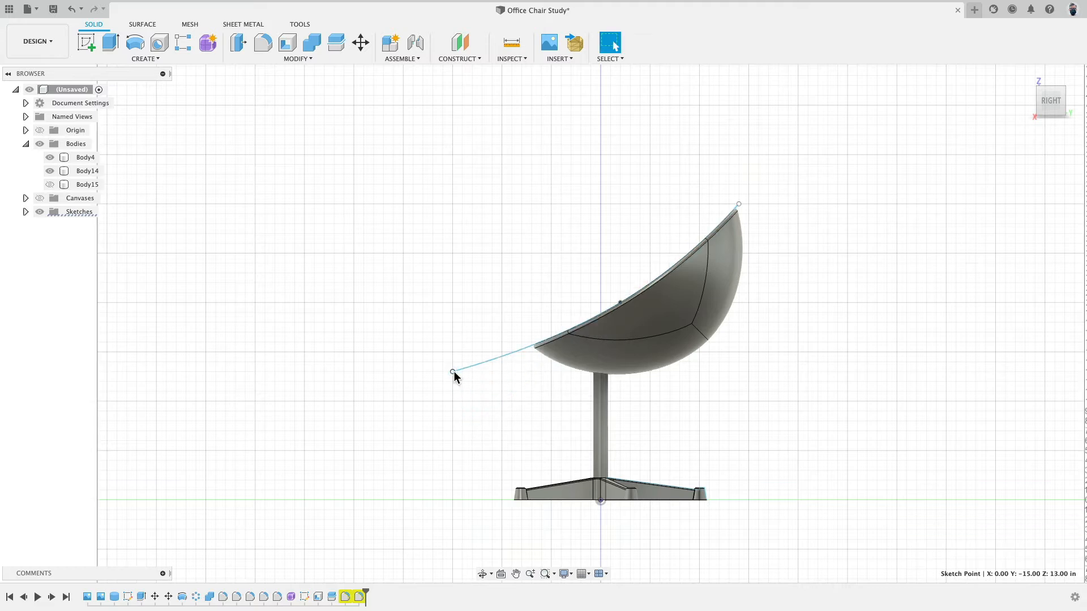
{"action": "mouse_move", "coordinate": [483, 279]}
{"action": "middle_mouse_down", "text": "shift"}
{"action": "mouse_move", "coordinate": [514, 293]}
{"action": "mouse_move", "coordinate": [481, 296]}
{"action": "middle_mouse_up", "text": "shift"}
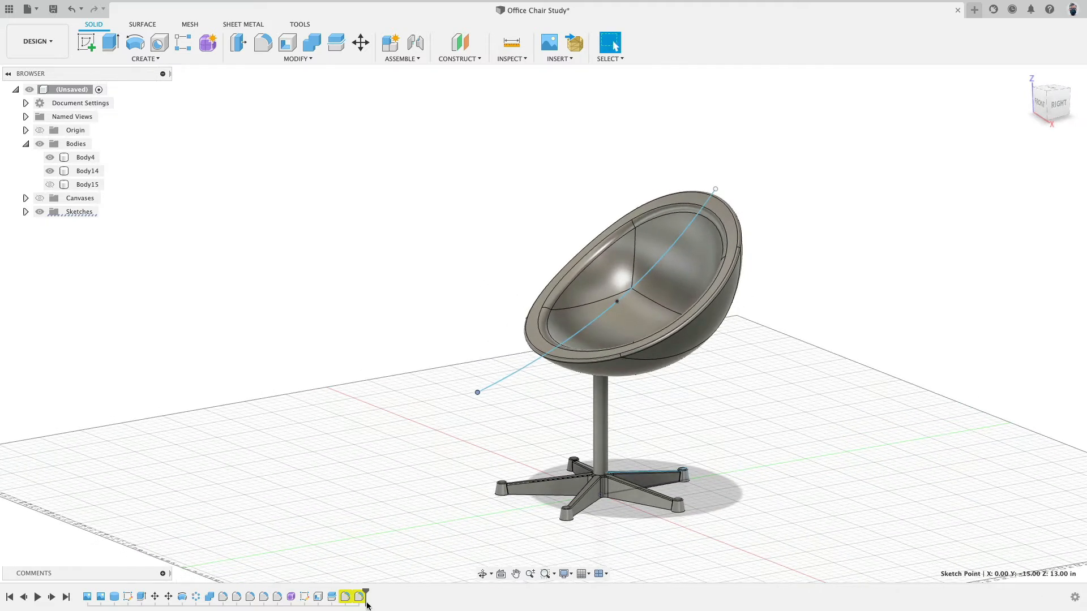
{"action": "middle_click_drag", "start_coordinate": [464, 433], "coordinate": [451, 403], "text": "shift"}
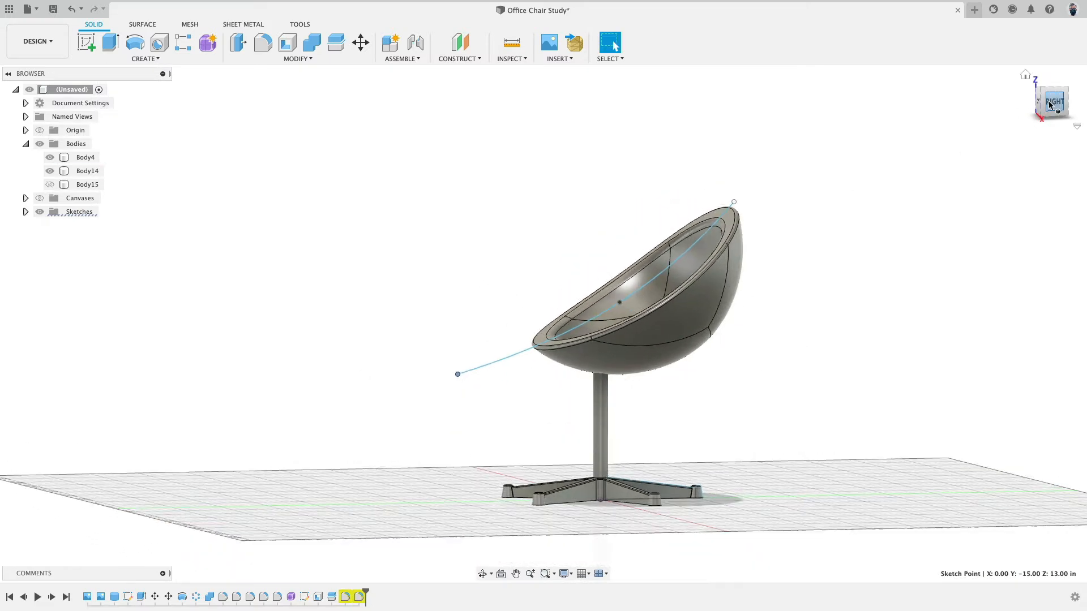
{"action": "left_click_drag", "start_coordinate": [760, 213], "coordinate": [699, 179]}
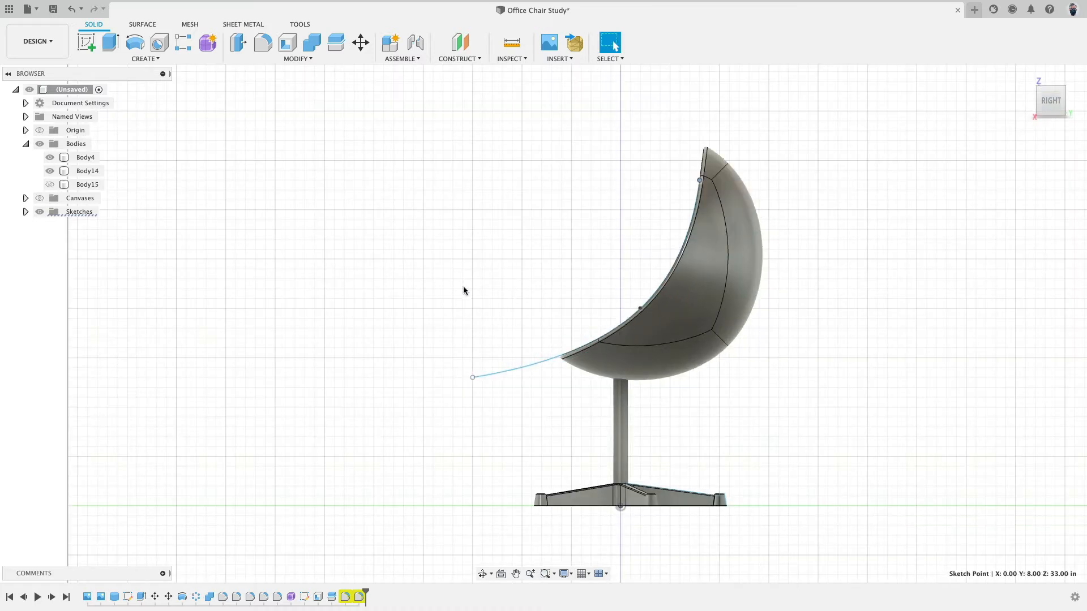
{"action": "middle_click_drag", "start_coordinate": [487, 339], "coordinate": [492, 304], "text": "shift"}
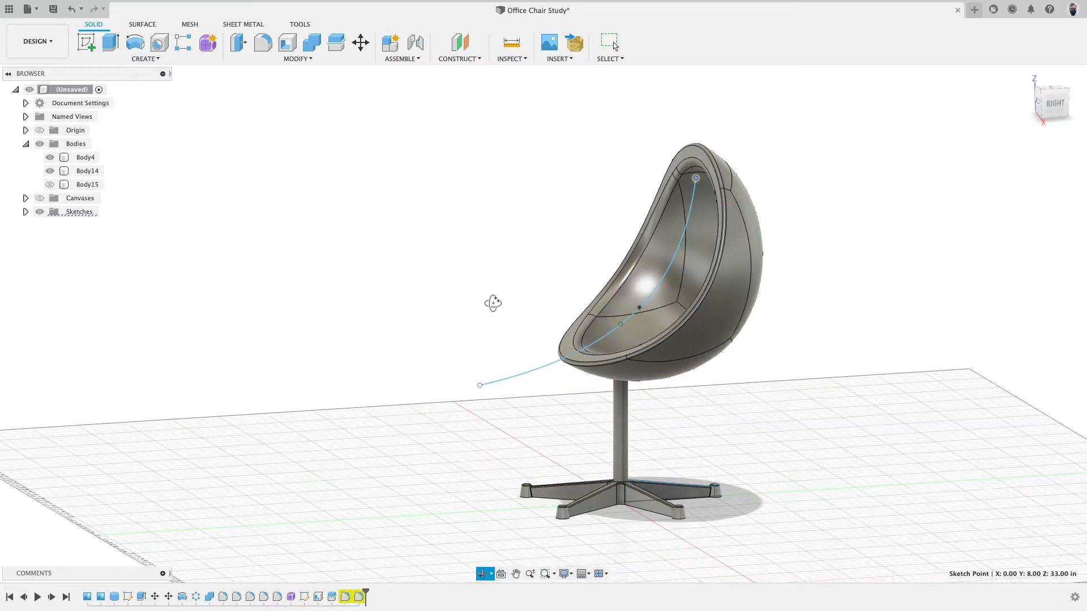
- Review the warning on the fillet along the seat shell's inner rim
{"action": "right_click", "coordinate": [346, 598]}
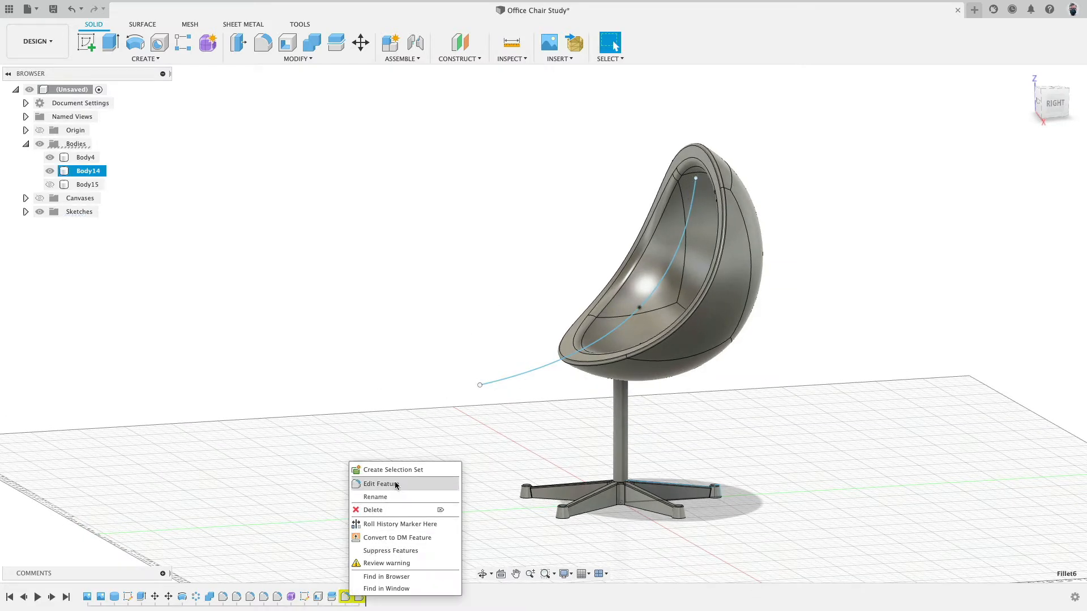
{"action": "left_click", "coordinate": [391, 564]}
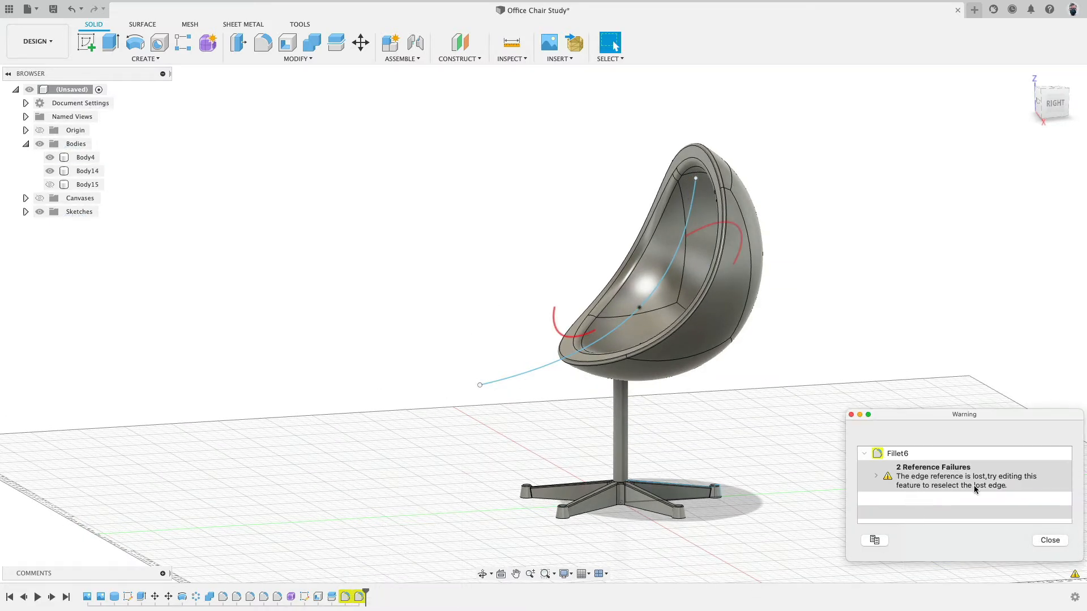
{"action": "left_click", "coordinate": [1050, 541]}
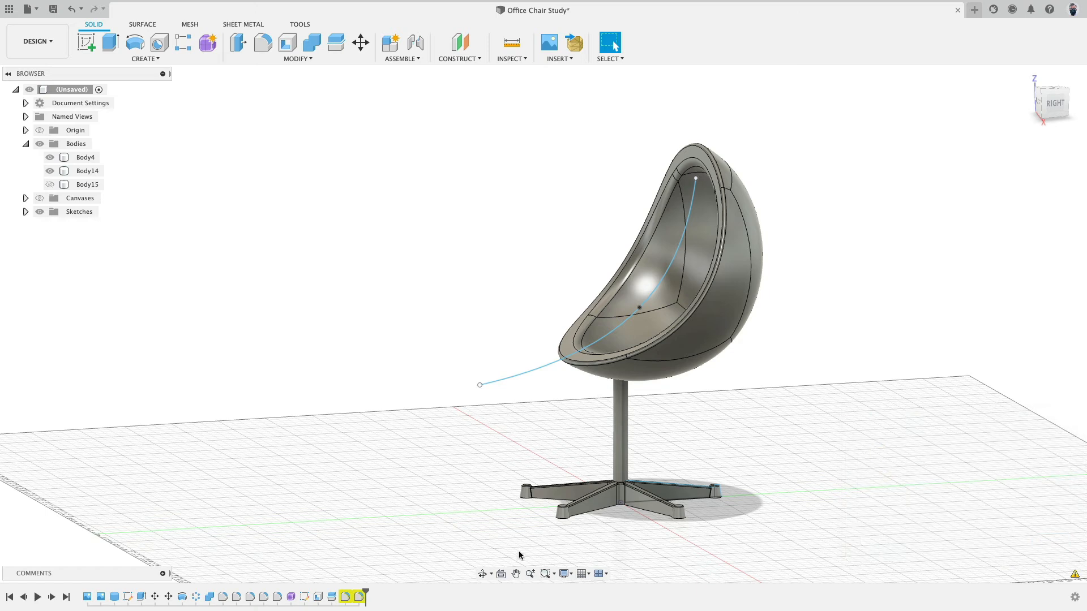
{"action": "right_click", "coordinate": [346, 598]}
{"action": "left_click", "coordinate": [377, 565]}
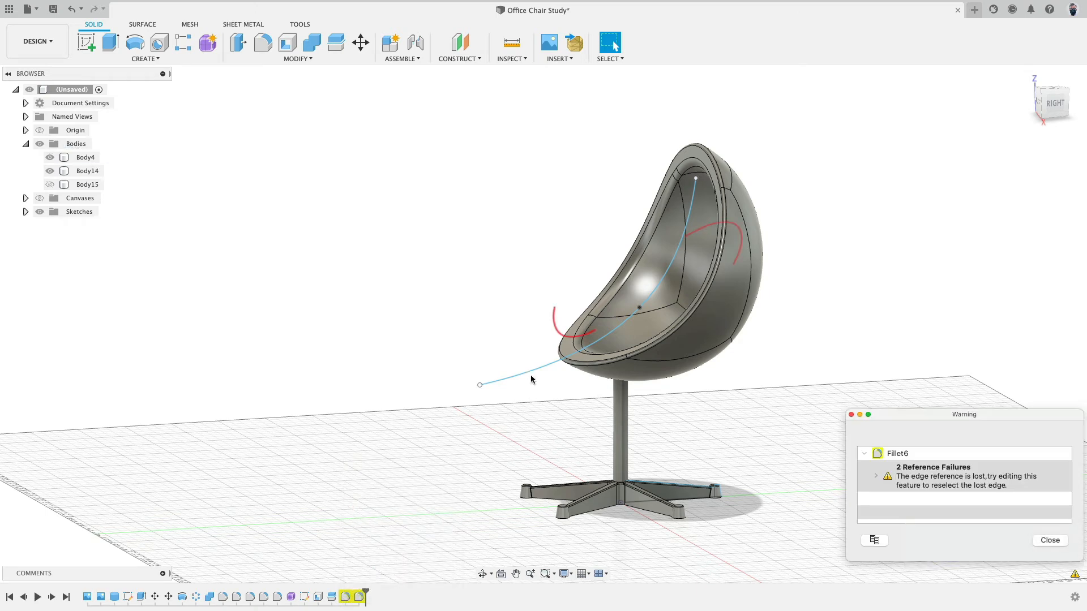
{"action": "left_click", "coordinate": [1067, 541]}
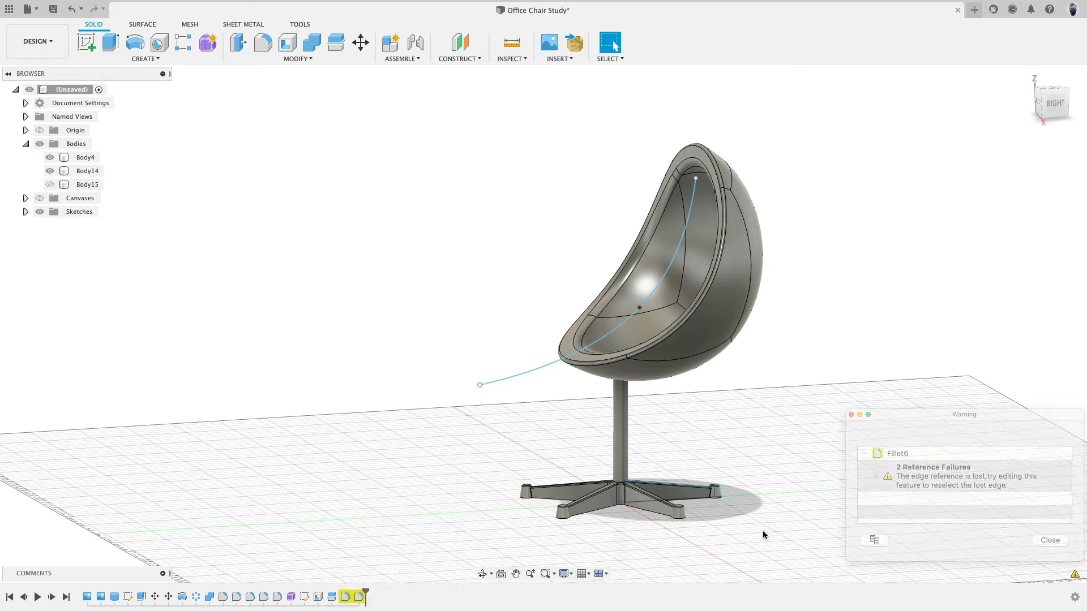
- Re-edit and accept the seat shell's 1 in inner and 0.25 in outer rim fillets to repair their edge references
{"action": "right_click", "coordinate": [347, 597]}
{"action": "left_click", "coordinate": [377, 483]}
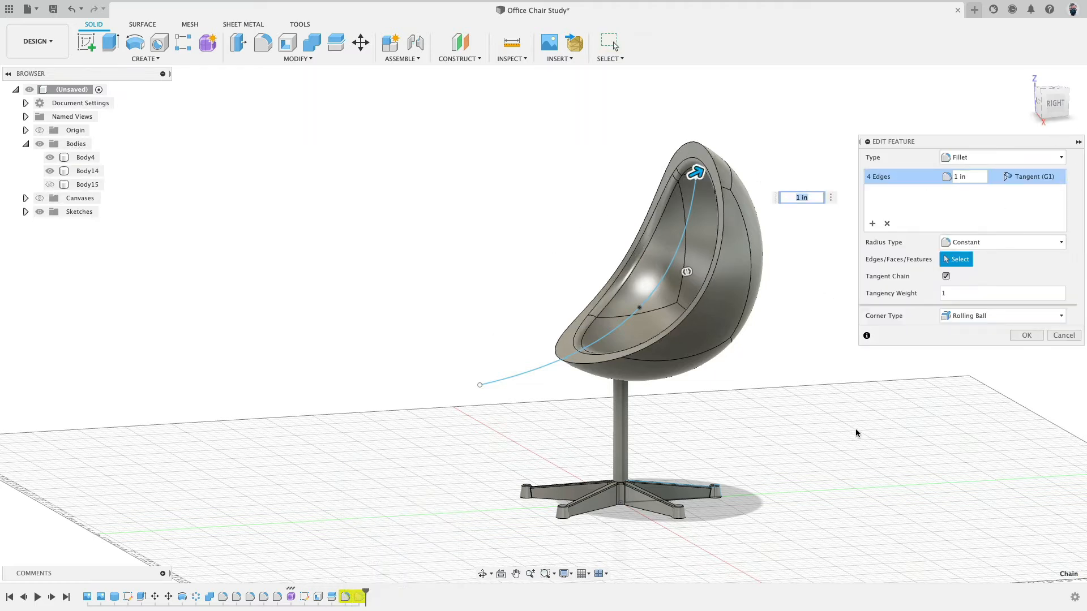
{"action": "left_click", "coordinate": [1024, 336]}
{"action": "right_click", "coordinate": [359, 597]}
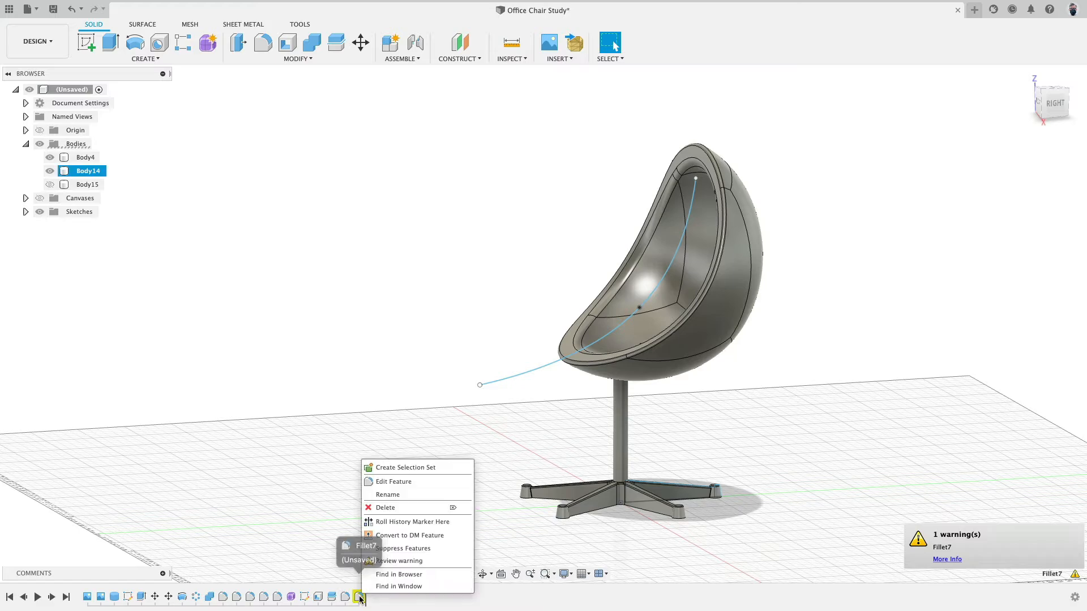
{"action": "left_click", "coordinate": [390, 482]}
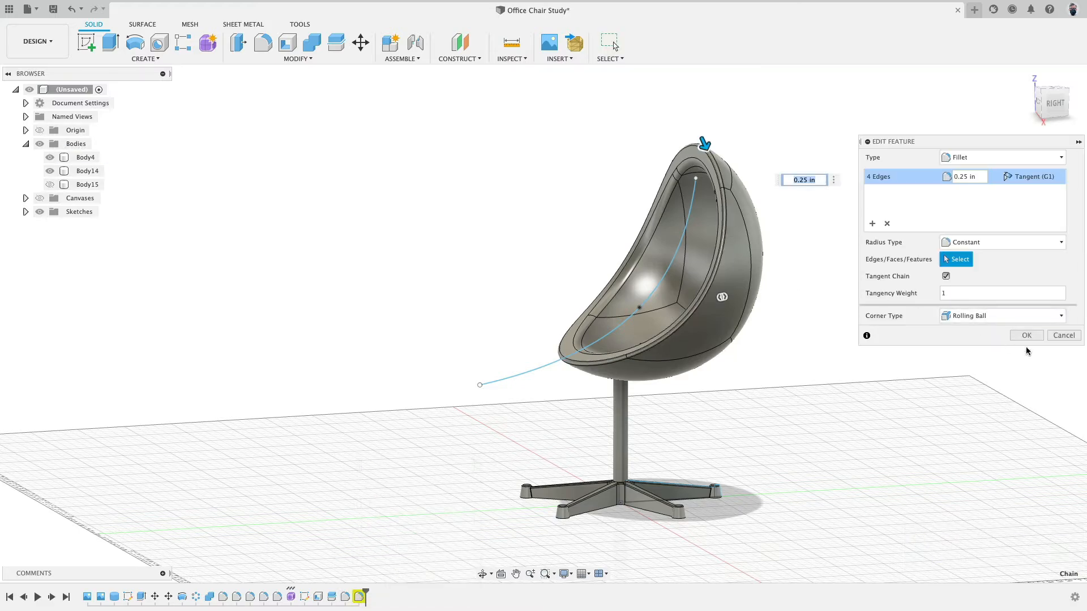
{"action": "left_click", "coordinate": [1026, 336]}
- Reshape the splitting spline by moving its middle point to Y -1, Z 22 in and its top point to Y 16, Z 25 in
{"action": "middle_click_drag", "start_coordinate": [380, 390], "coordinate": [360, 375], "text": "shift"}
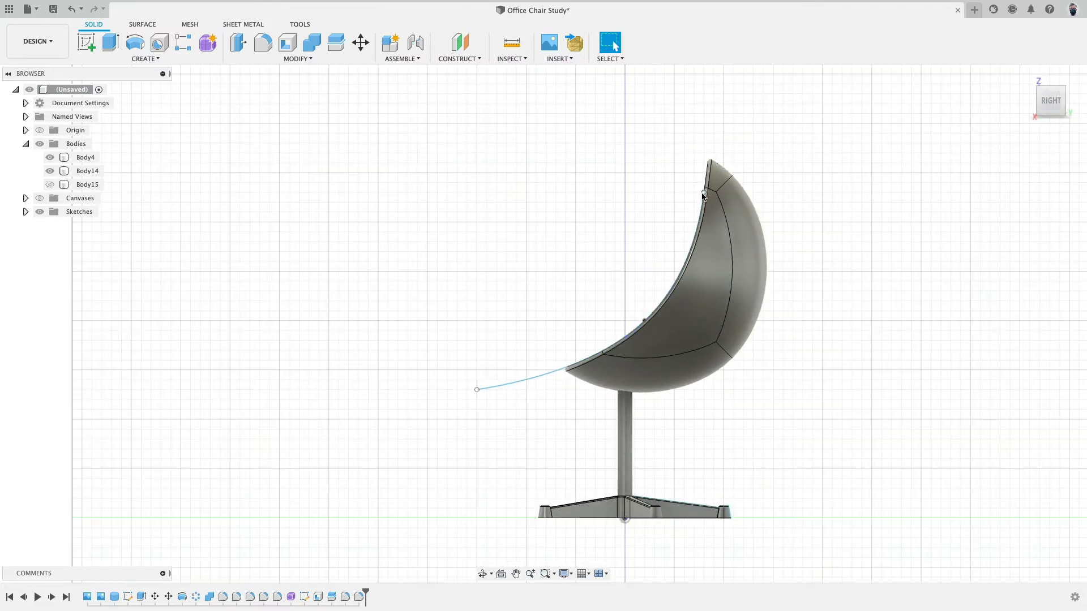
{"action": "mouse_move", "coordinate": [704, 194]}
{"action": "left_mouse_down"}
{"action": "mouse_move", "coordinate": [697, 182]}
{"action": "mouse_move", "coordinate": [711, 163]}
{"action": "mouse_move", "coordinate": [761, 184]}
{"action": "mouse_move", "coordinate": [753, 252]}
{"action": "mouse_move", "coordinate": [715, 303]}
{"action": "mouse_move", "coordinate": [800, 274]}
{"action": "mouse_move", "coordinate": [745, 232]}
{"action": "mouse_move", "coordinate": [763, 272]}
{"action": "left_mouse_up"}
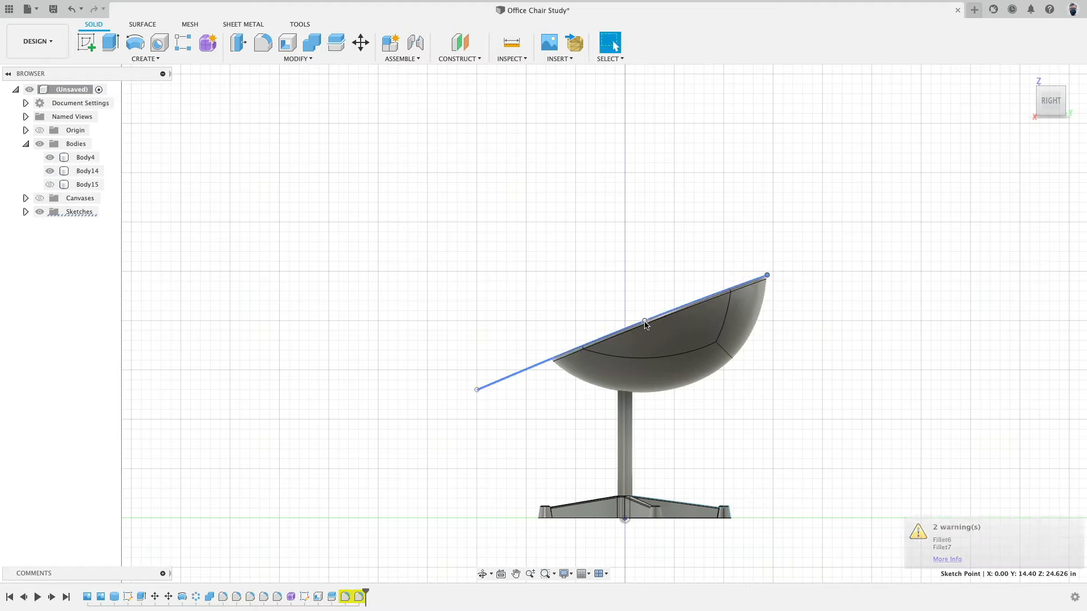
{"action": "left_click_drag", "start_coordinate": [645, 321], "coordinate": [615, 300]}
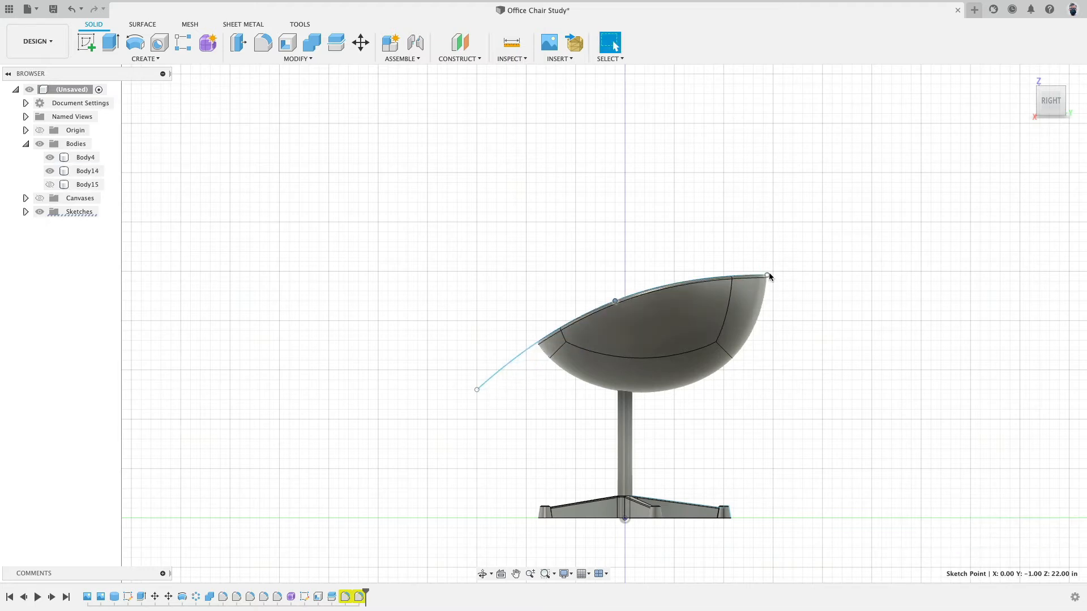
{"action": "left_click_drag", "start_coordinate": [768, 275], "coordinate": [783, 271]}
- Re-edit and accept the inner rim fillet of the low bowl-shaped seat at 1 in
{"action": "mouse_move", "coordinate": [648, 206]}
{"action": "middle_mouse_down", "text": "shift"}
{"action": "mouse_move", "coordinate": [698, 214]}
{"action": "mouse_move", "coordinate": [725, 232]}
{"action": "middle_mouse_up", "text": "shift"}
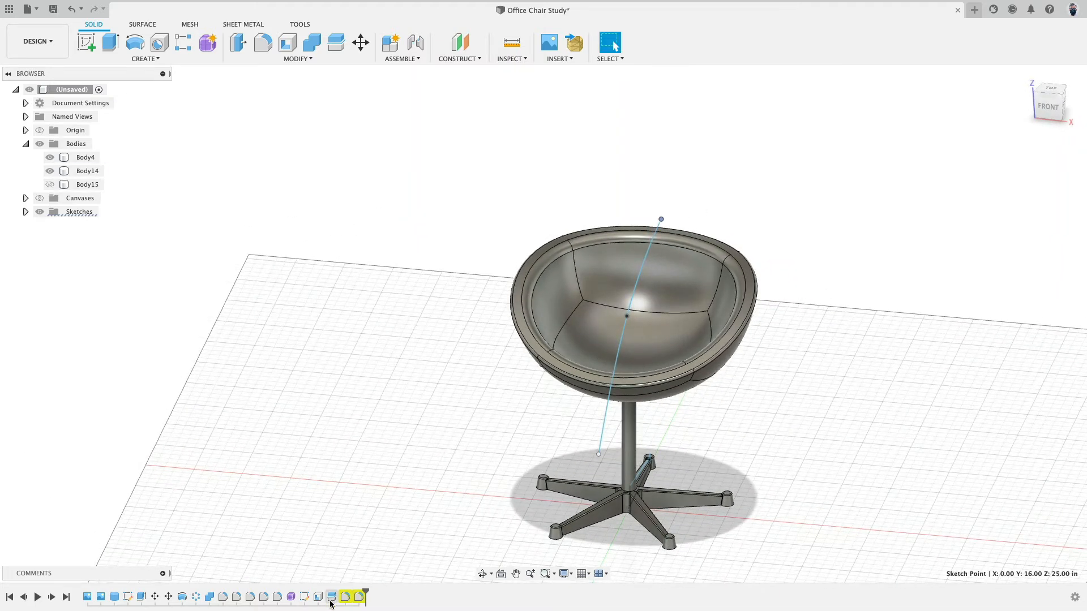
{"action": "right_click", "coordinate": [346, 596]}
{"action": "left_click", "coordinate": [377, 480]}
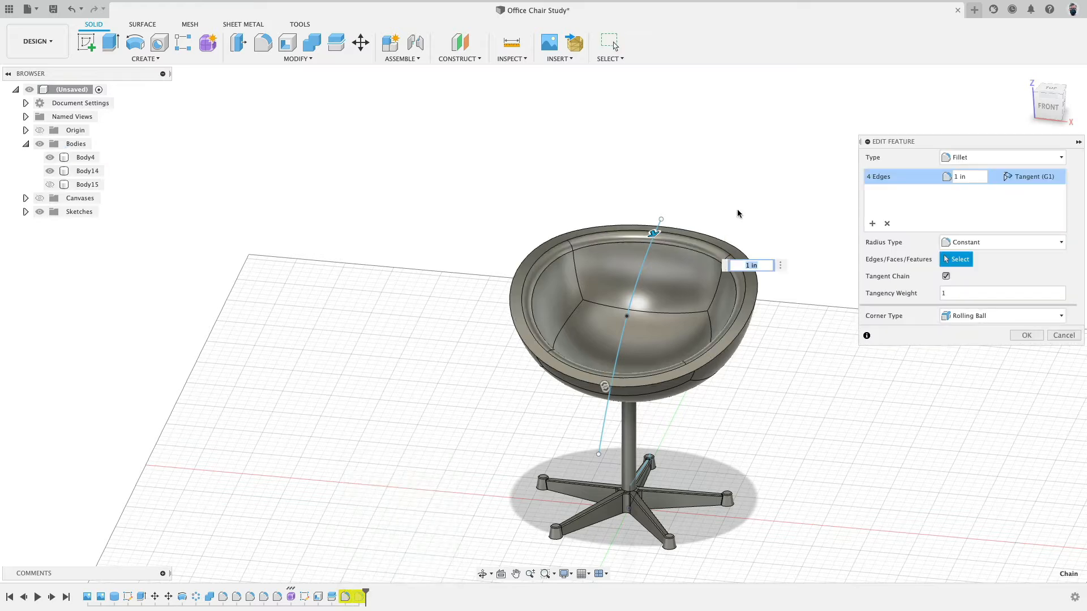
{"action": "left_click", "coordinate": [1026, 335]}
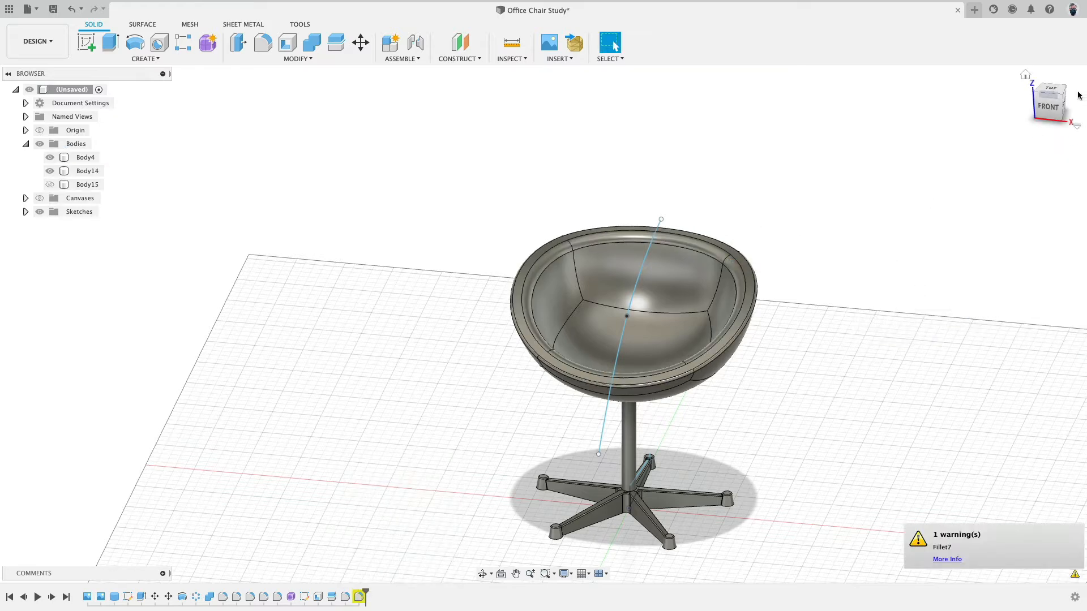
- Move the splitting spline's top point to Y 5, Z 41 in and re-accept the seat's inner rim fillet
{"action": "left_click", "coordinate": [1064, 108]}
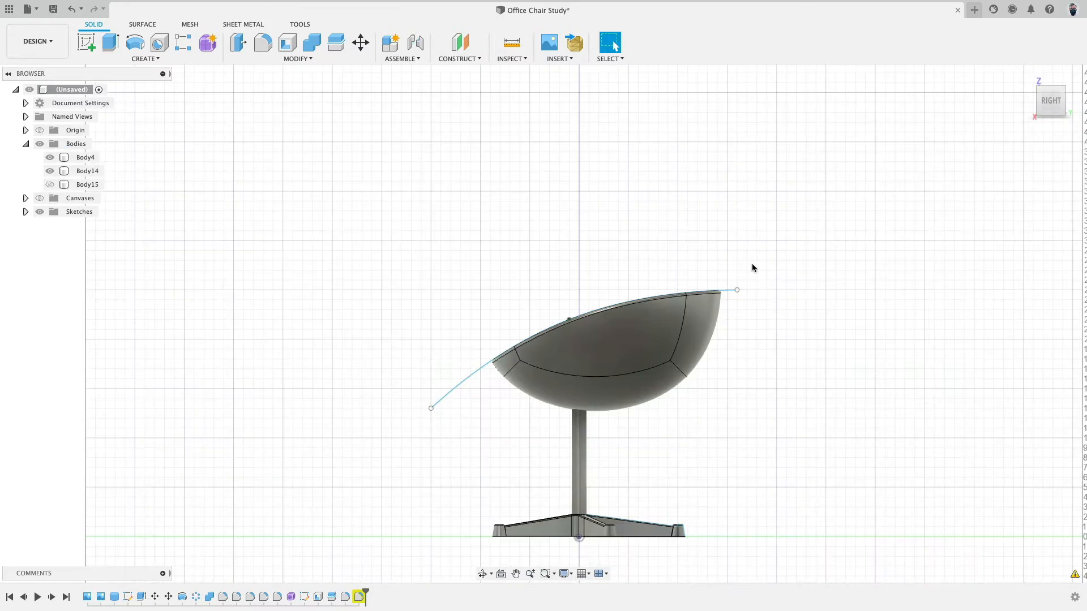
{"action": "mouse_move", "coordinate": [737, 290]}
{"action": "left_mouse_down"}
{"action": "mouse_move", "coordinate": [617, 175]}
{"action": "mouse_move", "coordinate": [629, 132]}
{"action": "left_mouse_up"}
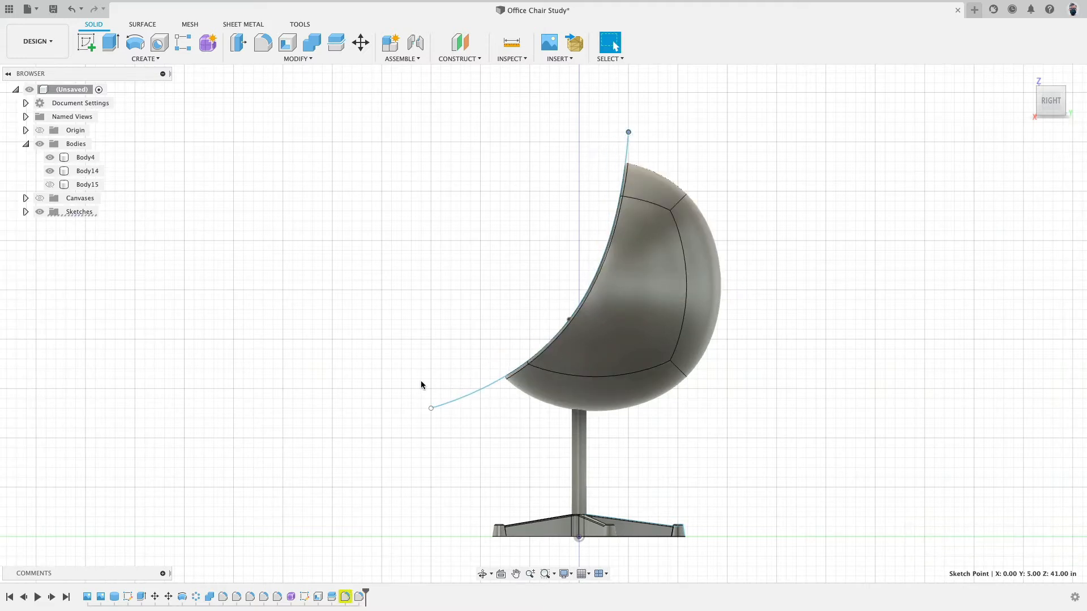
{"action": "middle_click_drag", "start_coordinate": [402, 337], "coordinate": [476, 346], "text": "shift"}
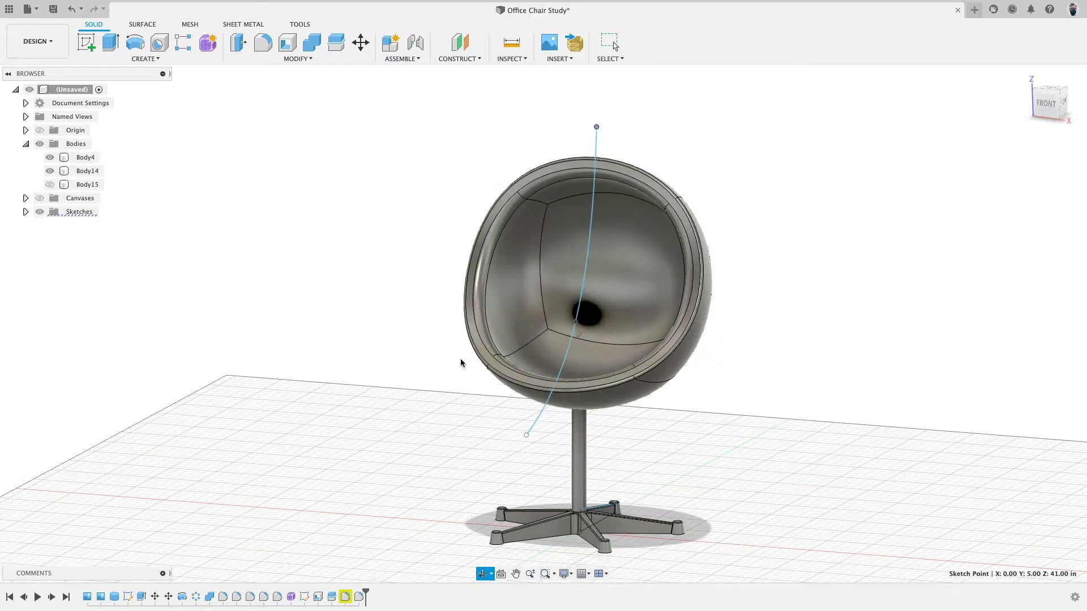
{"action": "right_click", "coordinate": [346, 597]}
{"action": "left_click", "coordinate": [376, 485]}
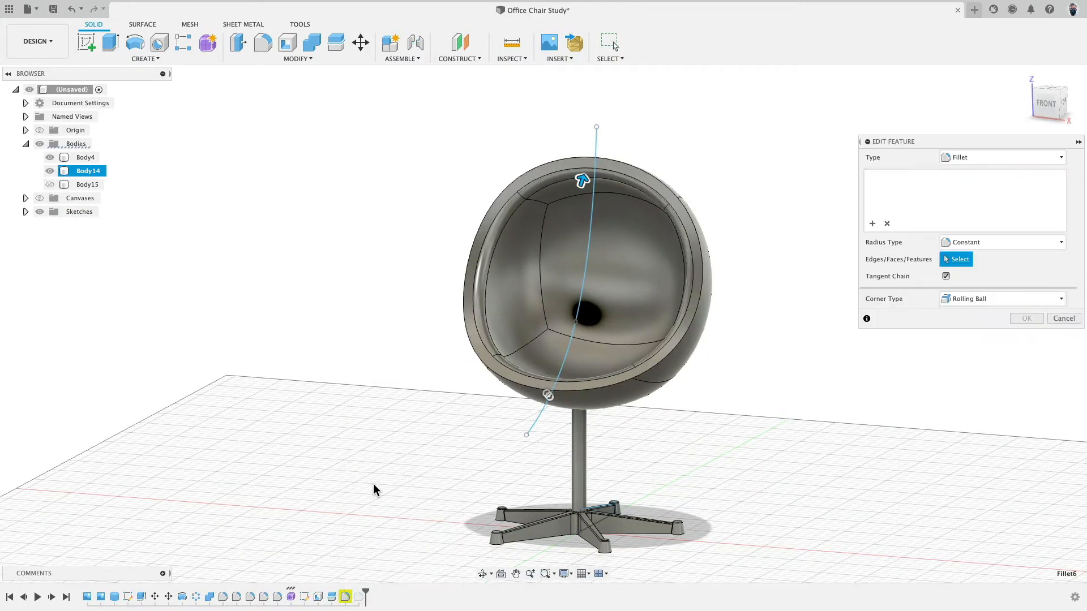
{"action": "left_click", "coordinate": [1025, 336]}
- Examine the reshaped seat shell from the front and the right side
{"action": "middle_click_drag", "start_coordinate": [782, 417], "coordinate": [811, 405], "text": "shift"}
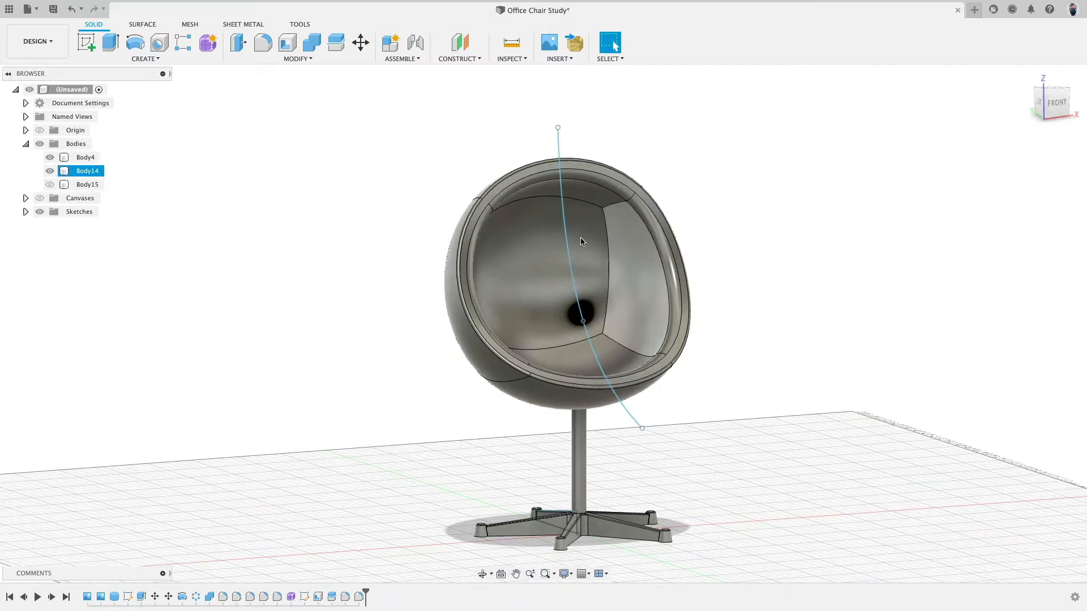
{"action": "middle_click_drag", "start_coordinate": [822, 231], "coordinate": [656, 258], "text": "shift"}
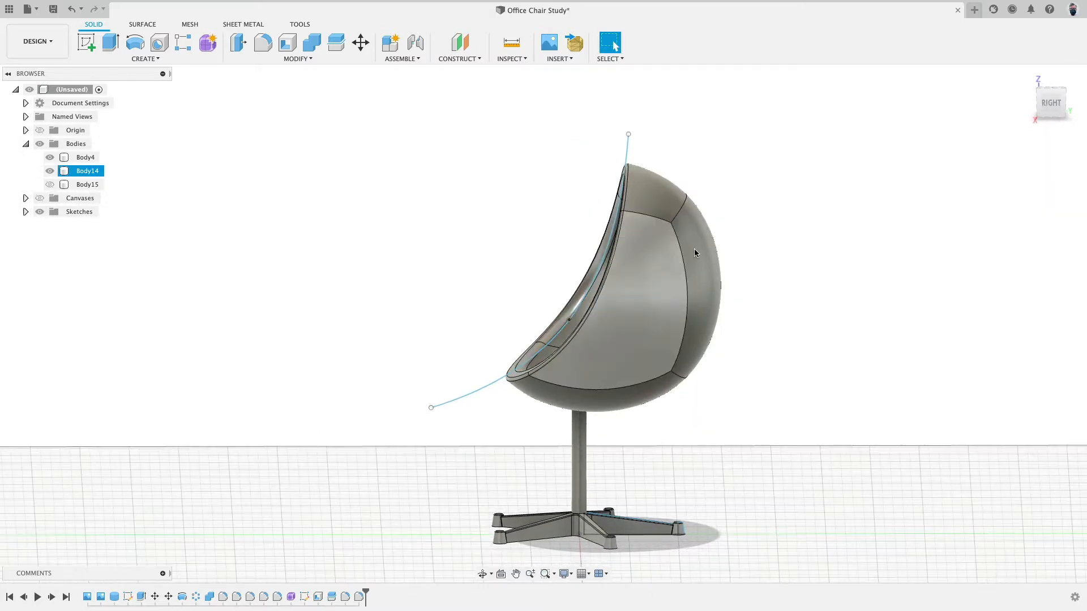
{"action": "left_click", "coordinate": [1051, 103]}
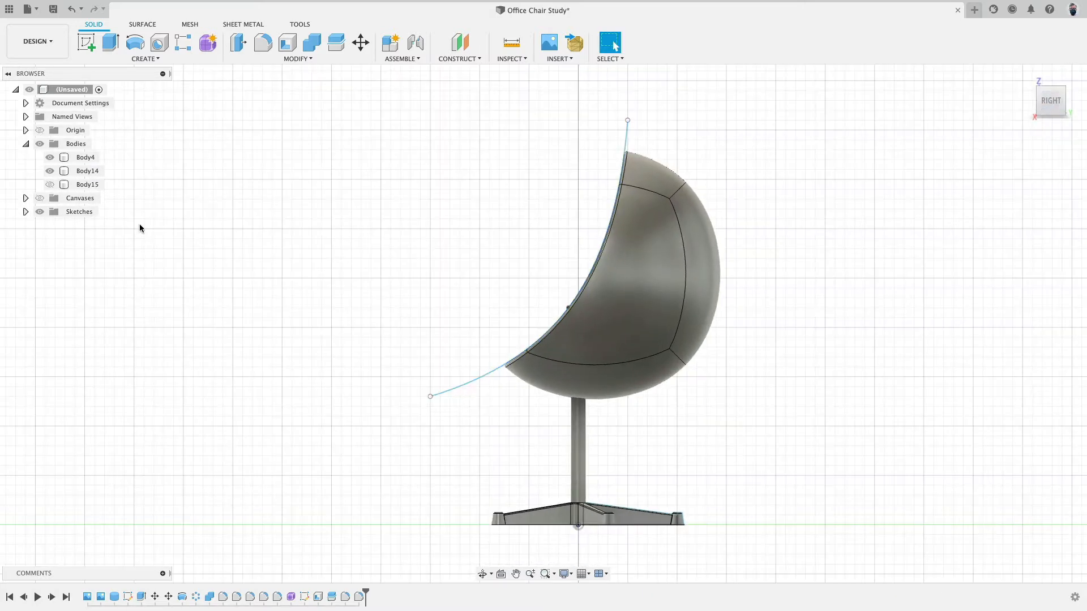
{"action": "left_click", "coordinate": [62, 171]}
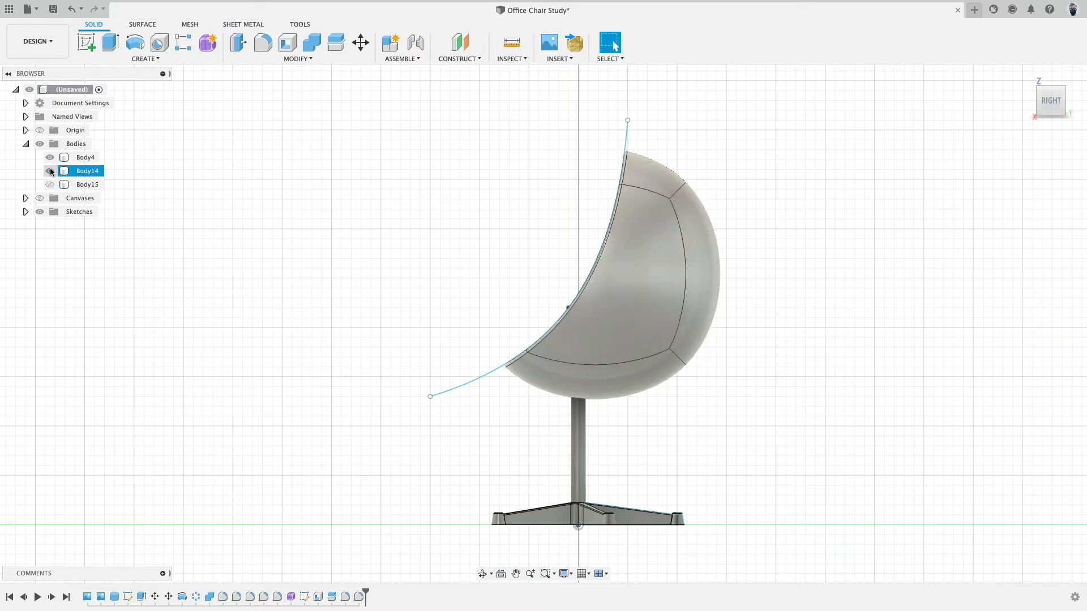
{"action": "left_click", "coordinate": [50, 171]}
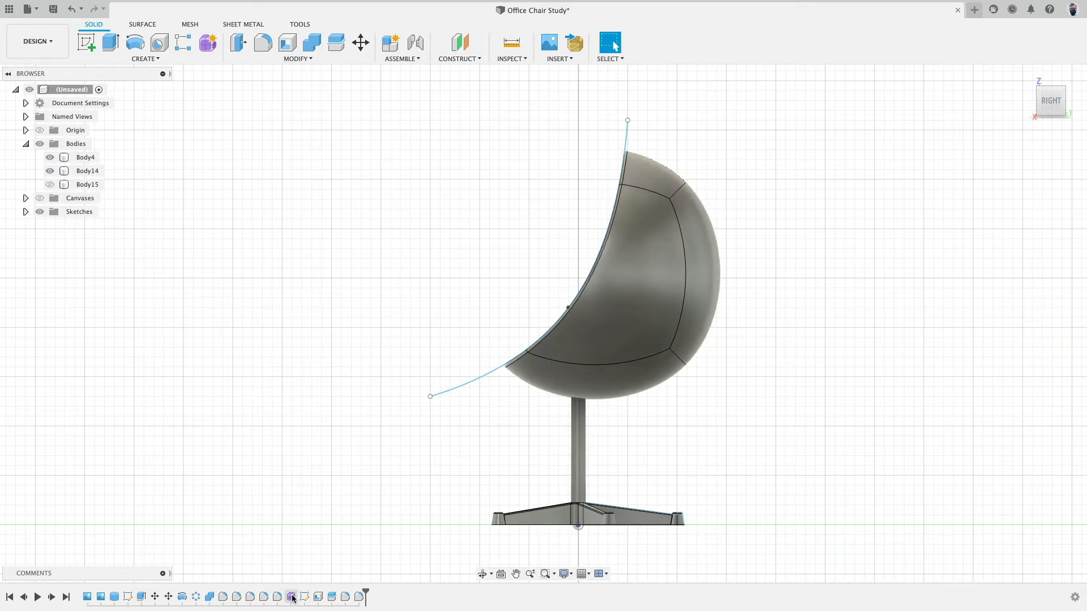
- Group the seat shell's timeline features from the form through the last rim fillet and name the group Sphere Idea
{"action": "left_click", "coordinate": [358, 598], "text": "shift"}
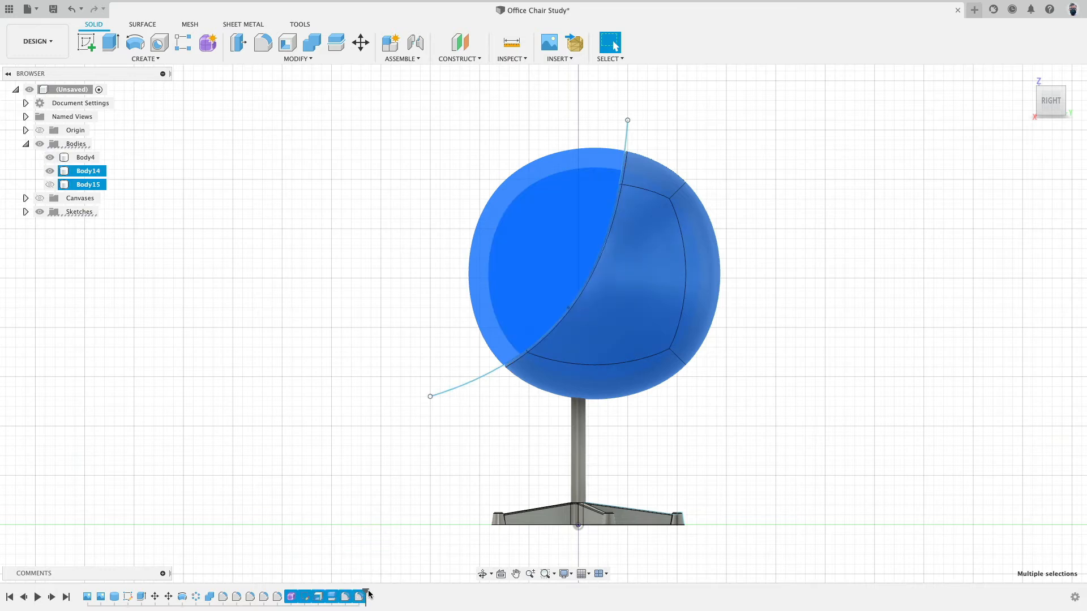
{"action": "right_click", "coordinate": [366, 596]}
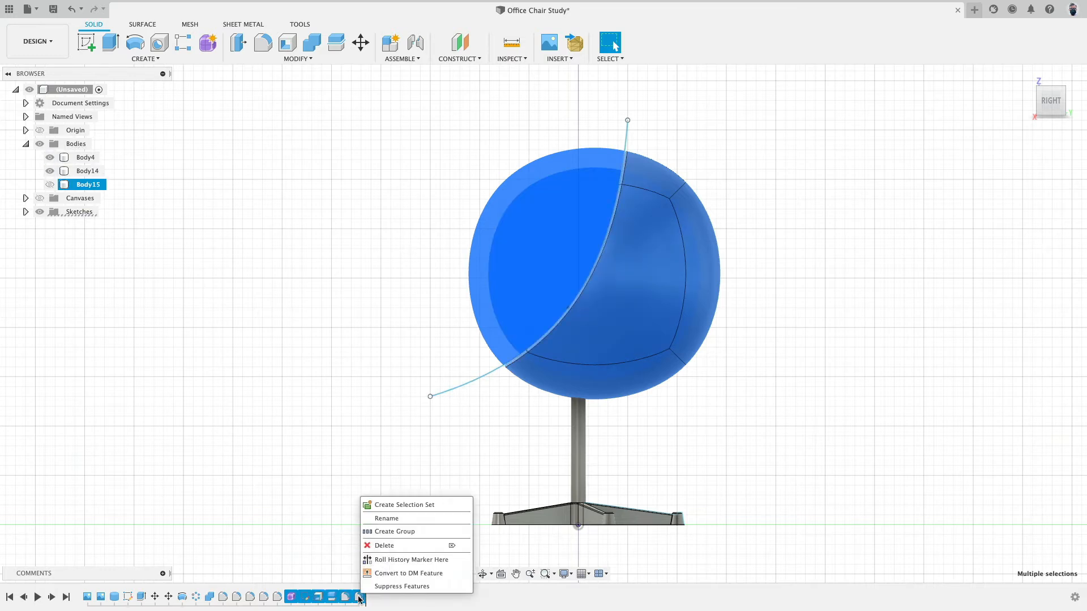
{"action": "left_click", "coordinate": [417, 532]}
{"action": "left_click", "coordinate": [295, 597]}
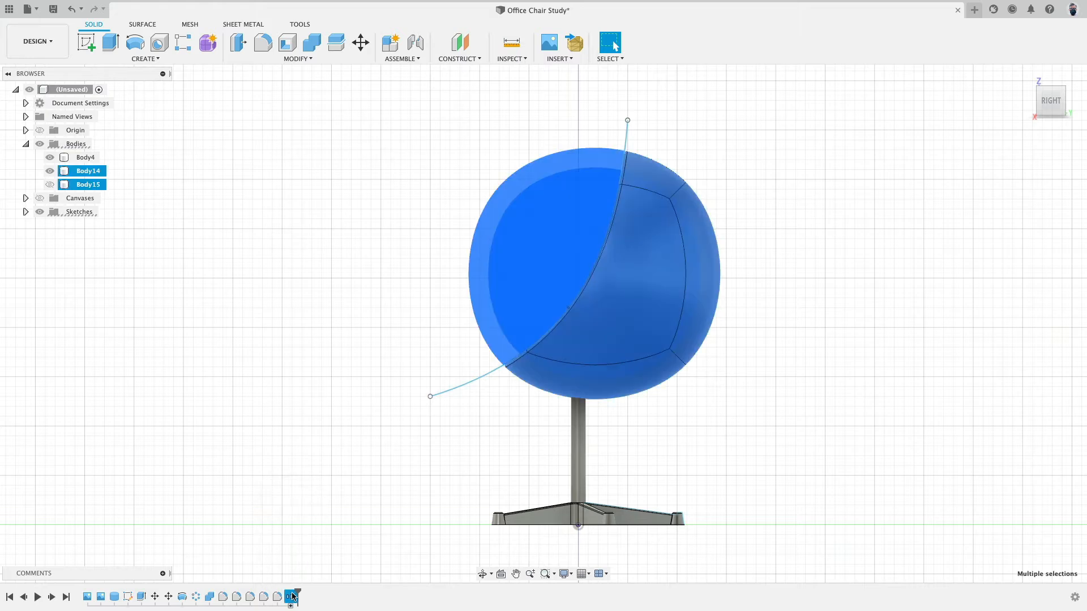
{"action": "right_click", "coordinate": [292, 596]}
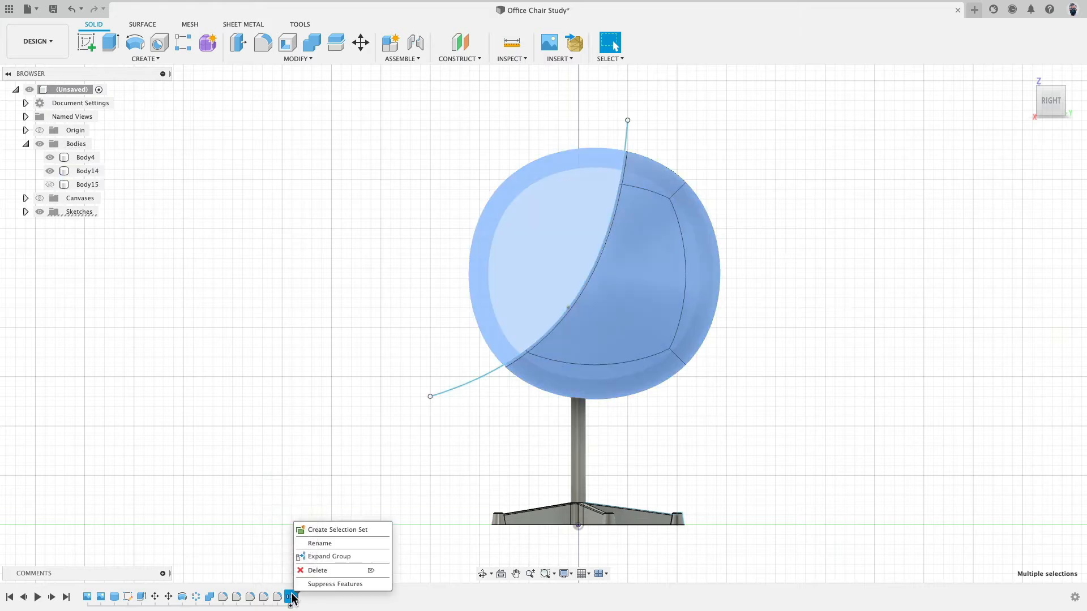
{"action": "left_click", "coordinate": [321, 544]}
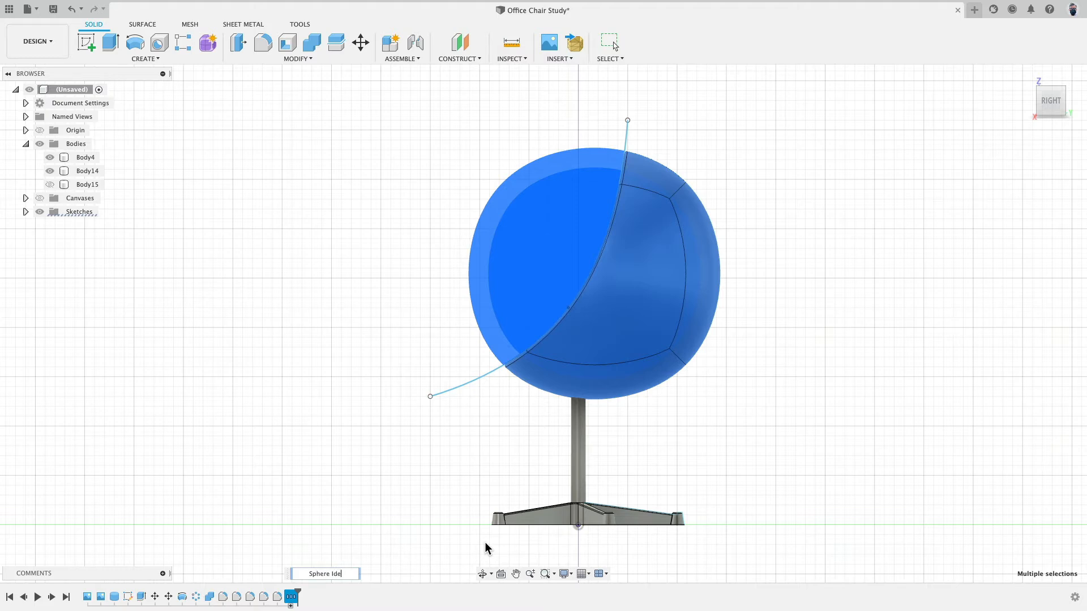
- Suppress the grouped seat shell features so only the chair base remains, and list the sketches
{"action": "right_click", "coordinate": [290, 597]}
{"action": "left_click", "coordinate": [288, 587]}
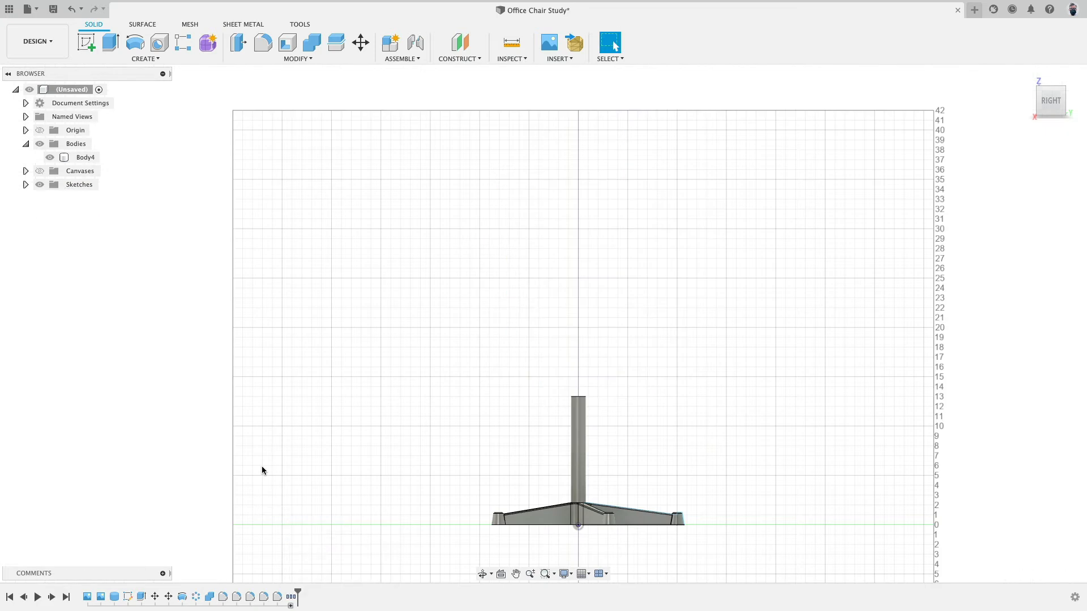
{"action": "left_click", "coordinate": [25, 187]}
- Start a new form and show the reference canvases
{"action": "left_click", "coordinate": [205, 42]}
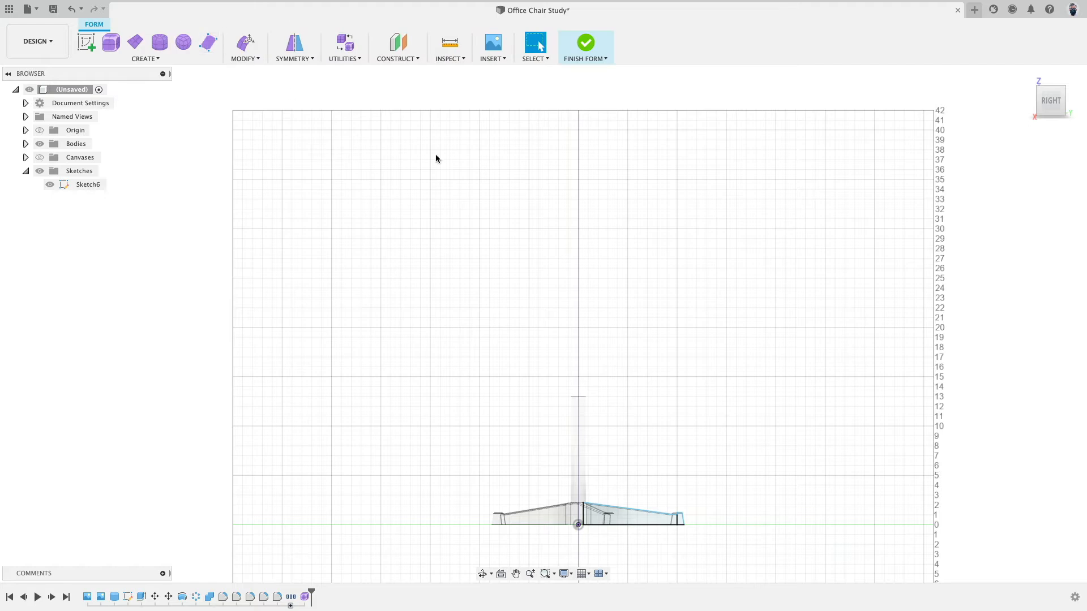
{"action": "left_click", "coordinate": [1030, 102]}
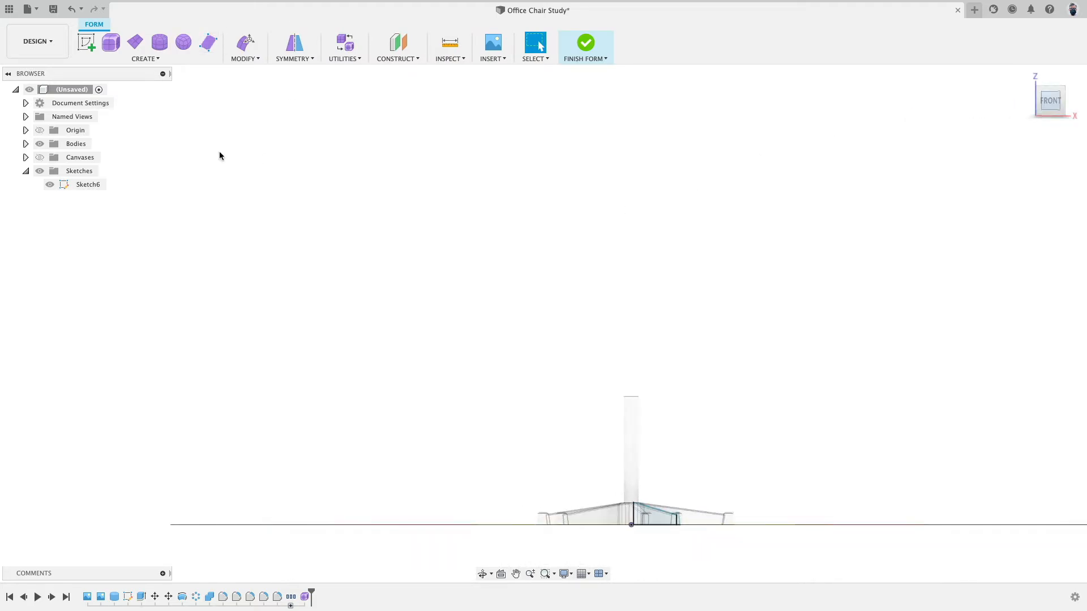
{"action": "left_click", "coordinate": [40, 158]}
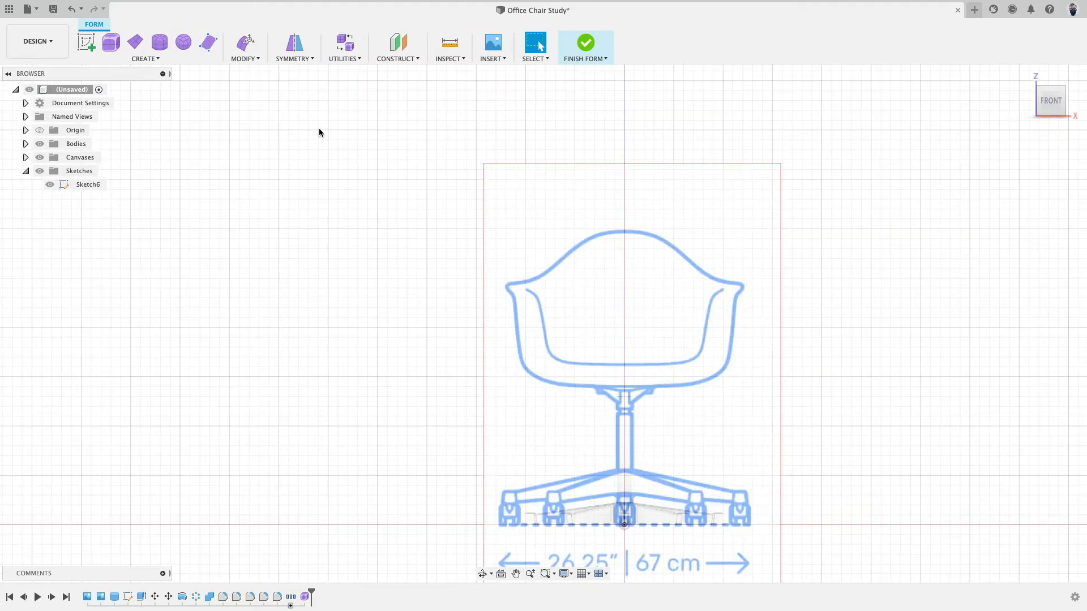
- Begin a new-body box form with a center rectangle on the front plane
{"action": "left_click", "coordinate": [111, 43]}
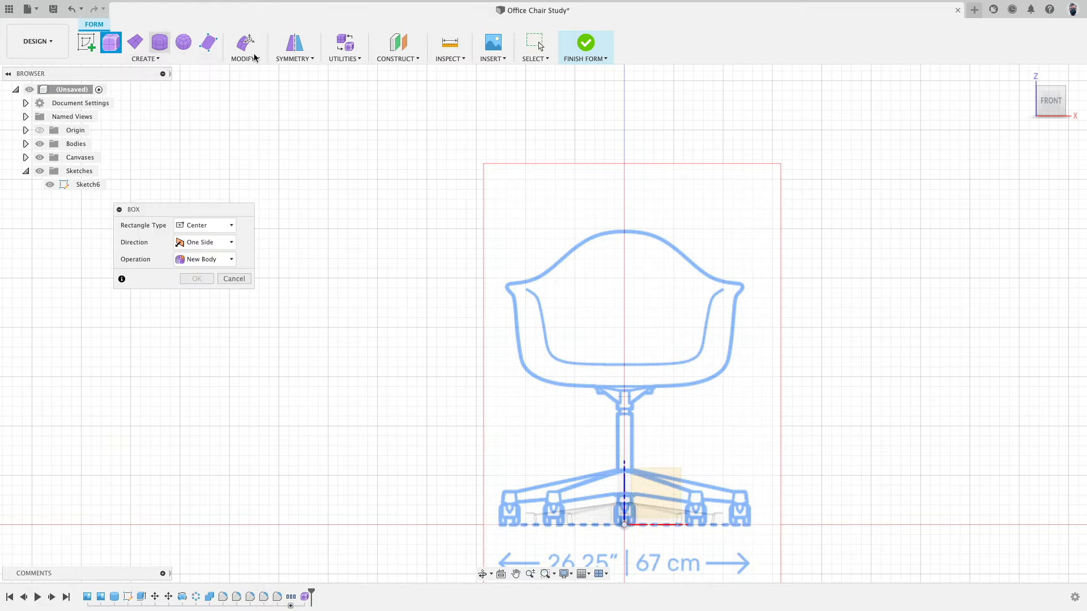
{"action": "left_click", "coordinate": [667, 484]}
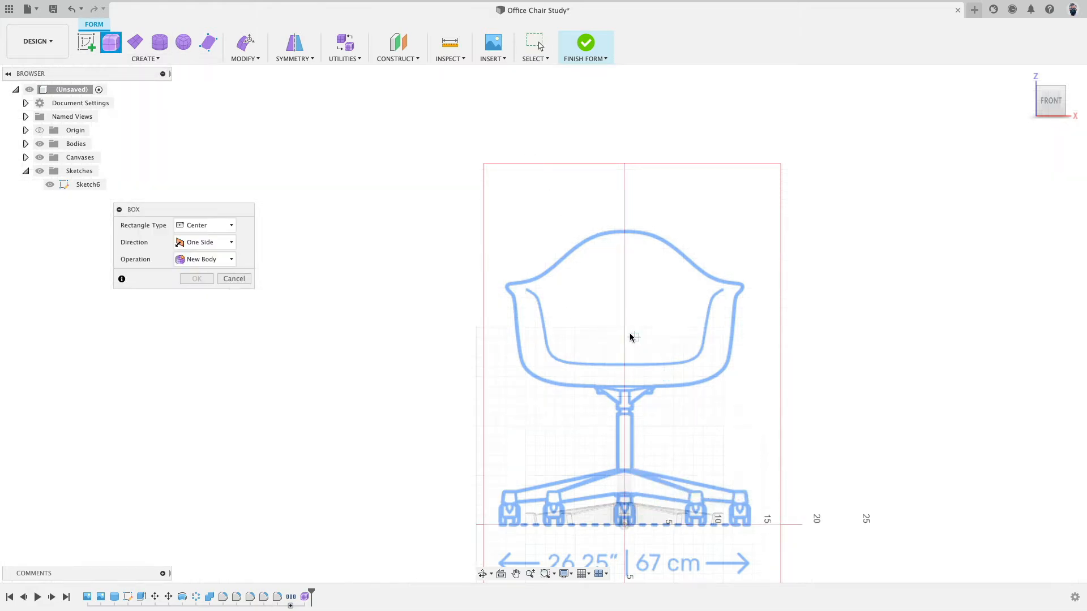
- Create a centre-rectangle form box 16 in by 16 in over the seat in the front canvas, with its height increased to equal its width
{"action": "left_click", "coordinate": [638, 306]}
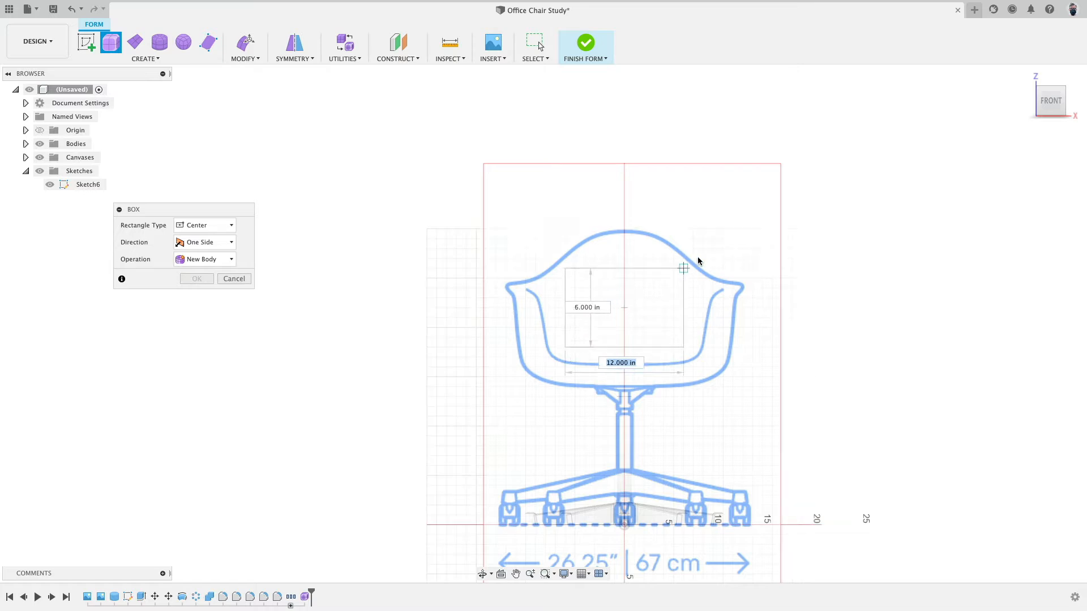
{"action": "key", "text": "Tab"}
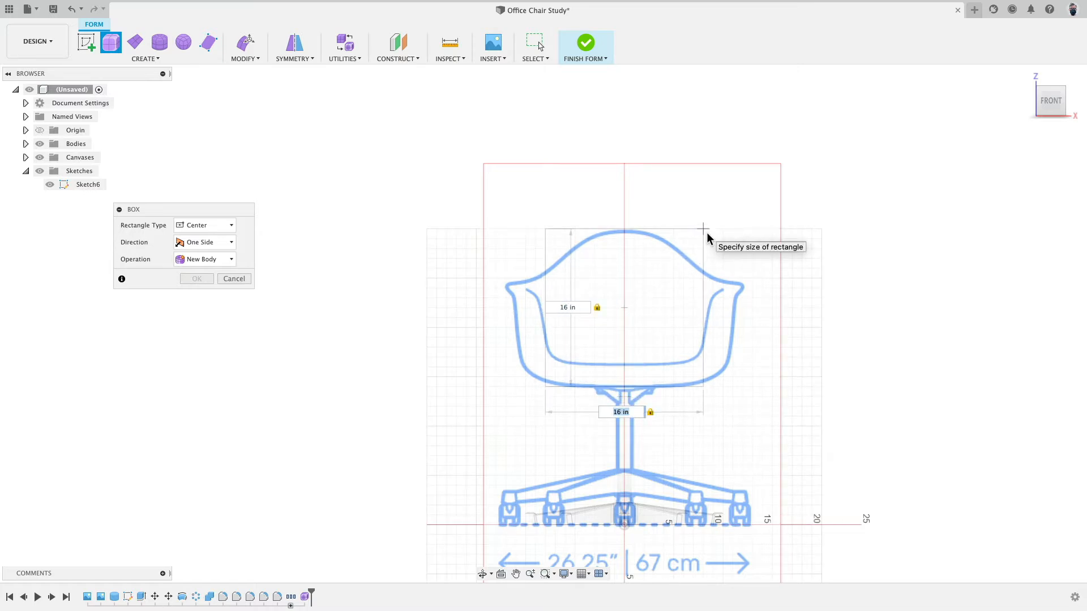
{"action": "key", "text": "Return"}
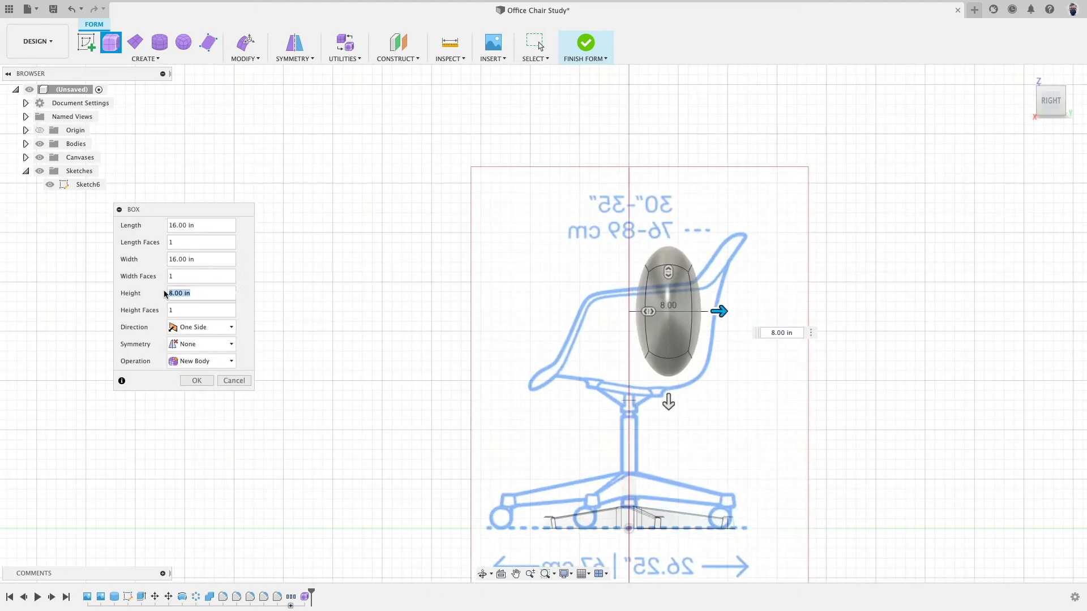
{"action": "left_click", "coordinate": [206, 382]}
- Move the whole box form about 6.65 in forward and 2 in down onto the seat outline in the side canvas
{"action": "left_click", "coordinate": [689, 308]}
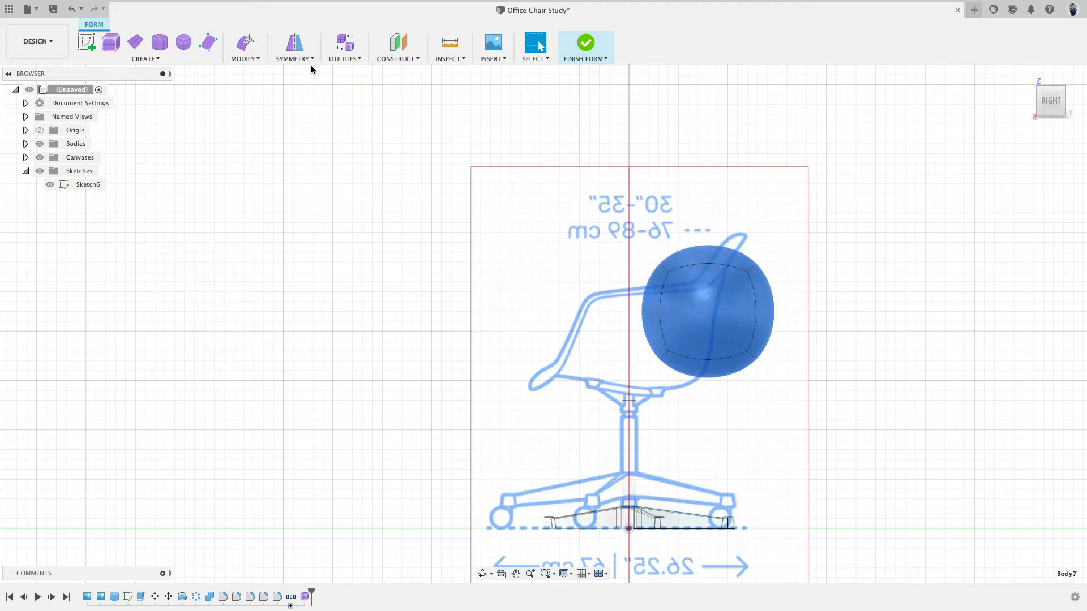
{"action": "left_click", "coordinate": [245, 42]}
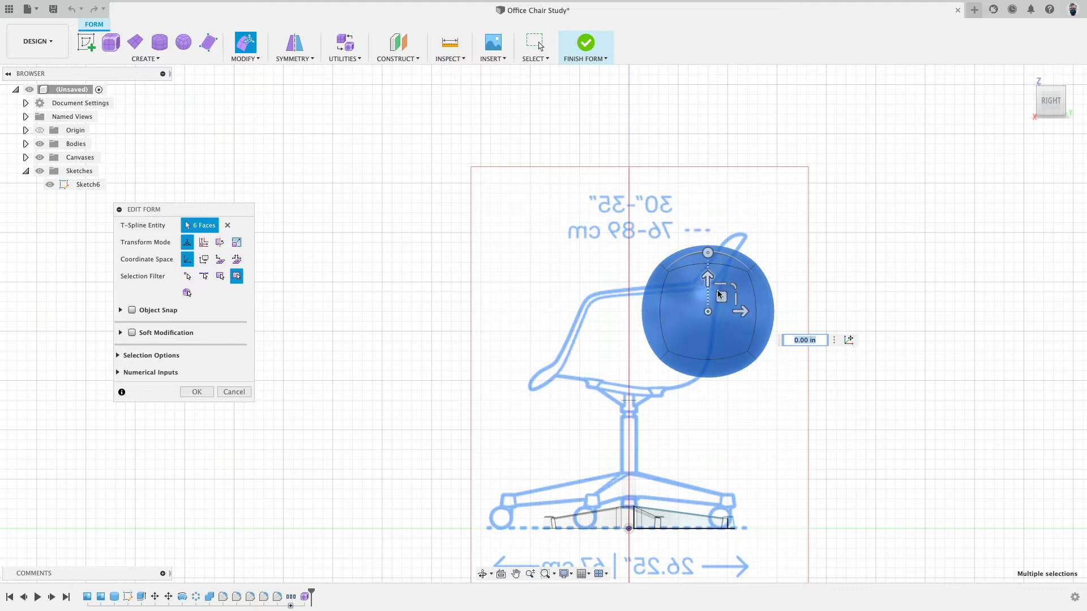
{"action": "left_click_drag", "start_coordinate": [722, 297], "coordinate": [657, 317]}
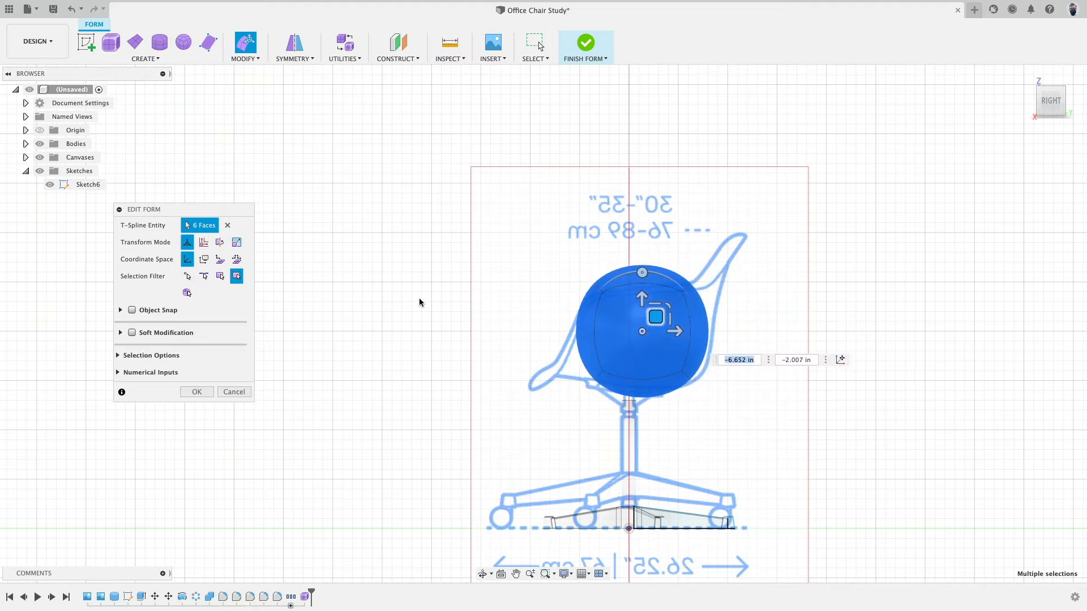
- Scale the whole form uniformly by about 1.2
{"action": "middle_click_drag", "start_coordinate": [420, 302], "coordinate": [699, 418], "text": "shift"}
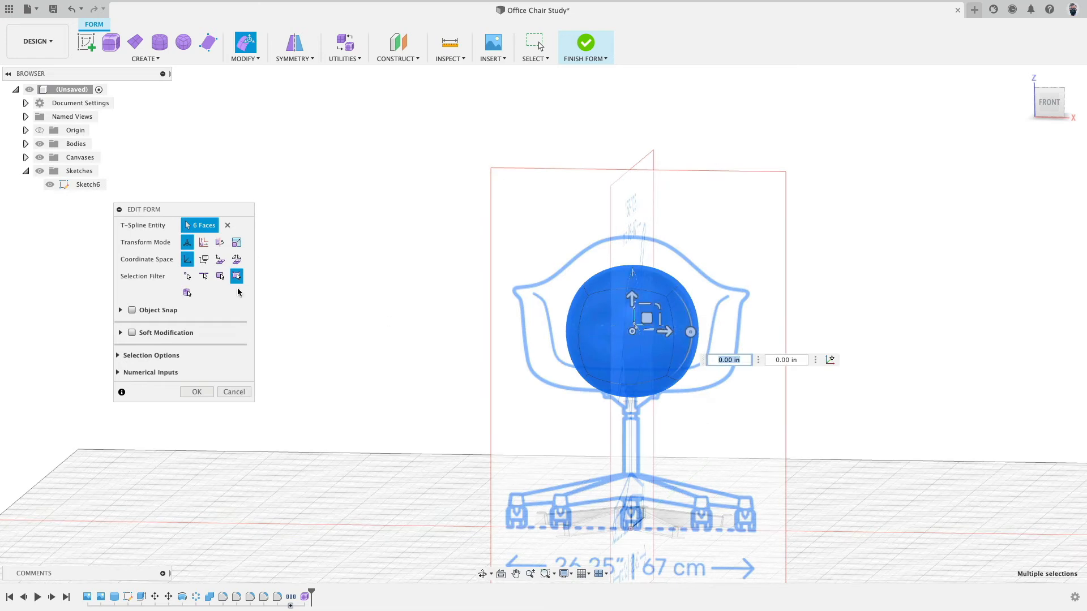
{"action": "left_click", "coordinate": [236, 242]}
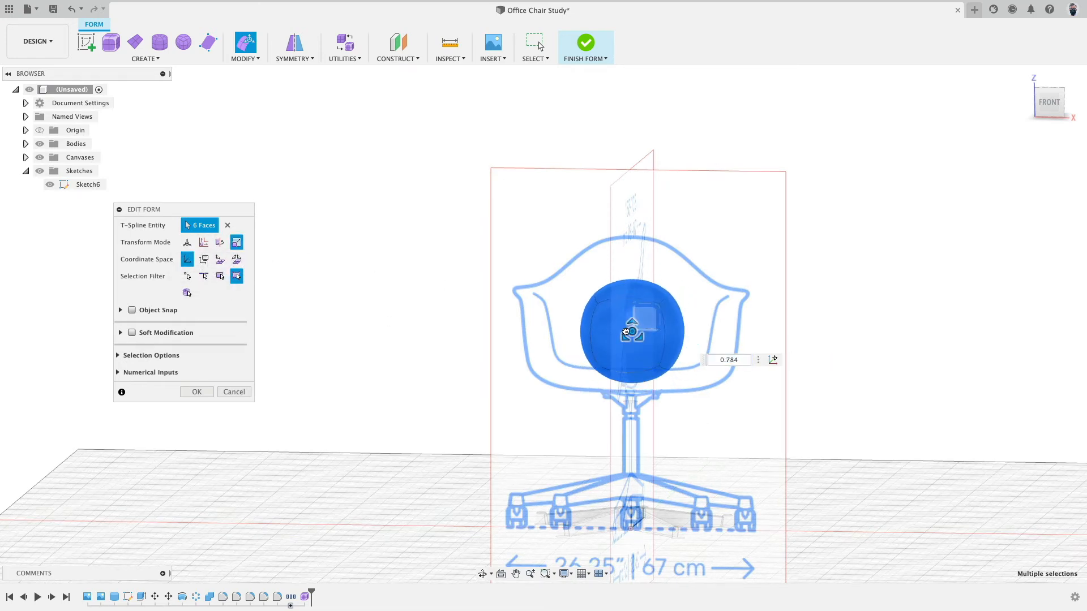
{"action": "left_click_drag", "start_coordinate": [633, 330], "coordinate": [647, 319]}
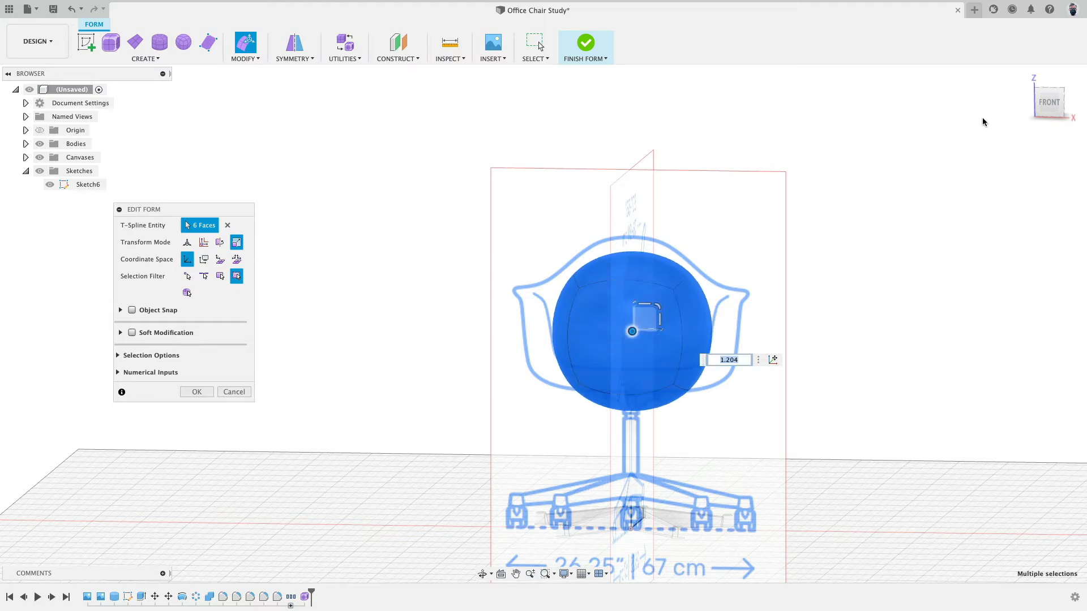
{"action": "left_click", "coordinate": [1051, 102]}
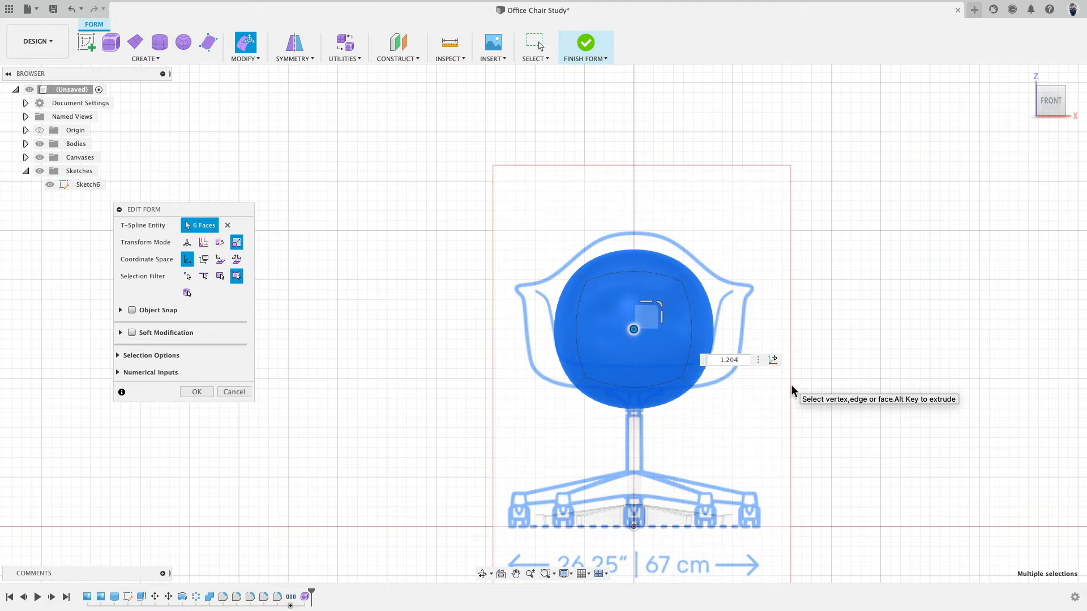
{"action": "key", "text": "Return"}
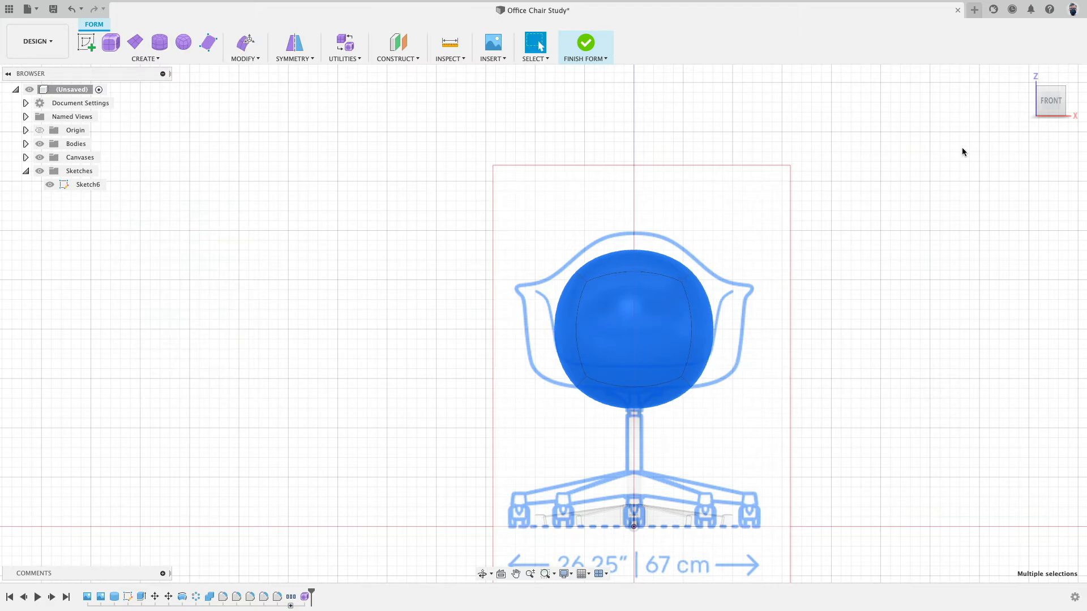
- Move the enlarged form about 1.49 in up and 0.4 in forward to align with the seat in the side canvas
{"action": "left_click", "coordinate": [1065, 105]}
{"action": "left_click", "coordinate": [245, 43]}
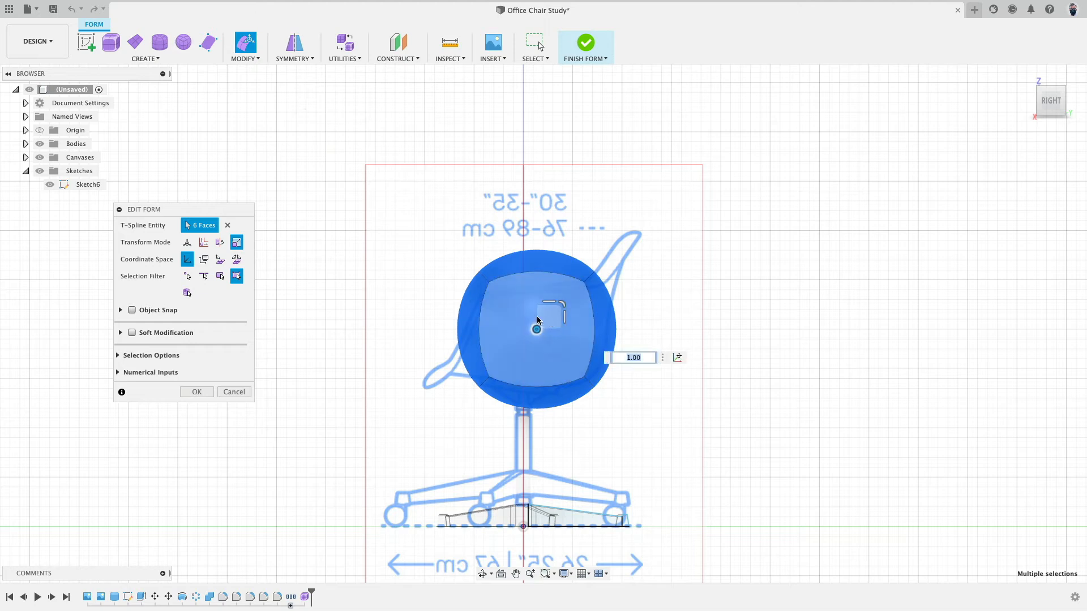
{"action": "left_click", "coordinate": [186, 242]}
{"action": "left_click_drag", "start_coordinate": [558, 321], "coordinate": [555, 307]}
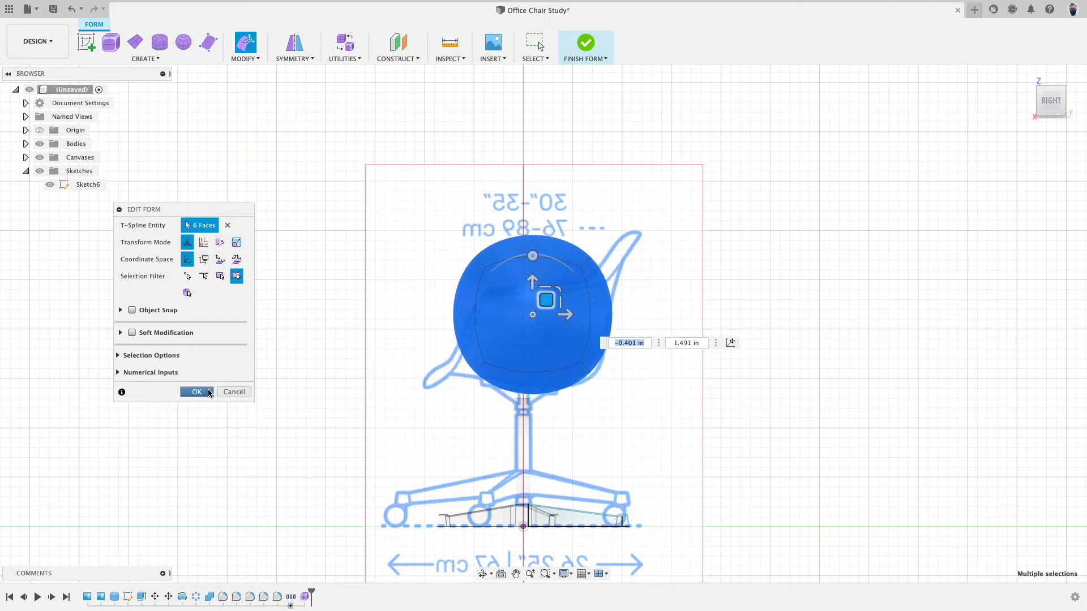
{"action": "left_click", "coordinate": [196, 392]}
- Try to delete the form's front and top faces together
{"action": "key", "text": "F6"}
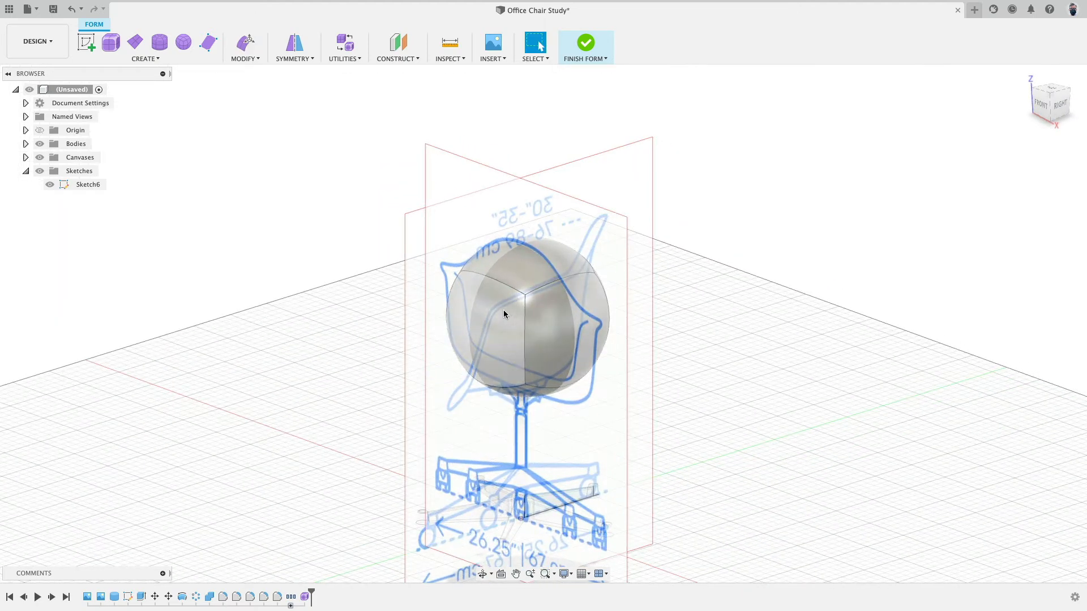
{"action": "left_click", "coordinate": [506, 315]}
{"action": "left_click", "coordinate": [515, 249], "text": "shift"}
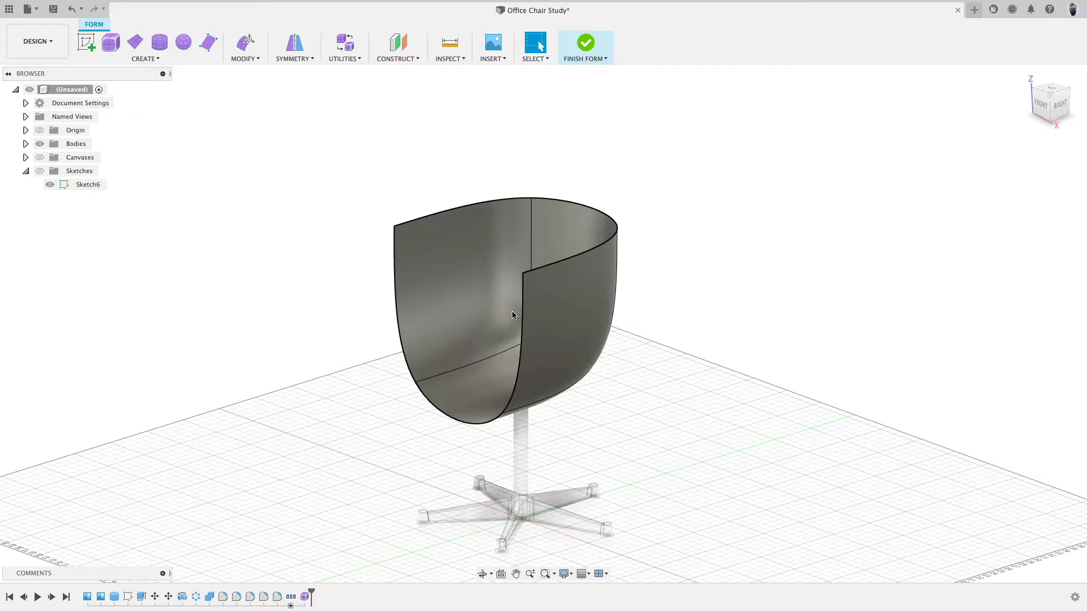
- Delete the form's front face and its top face to leave an open shell
{"action": "middle_click_drag", "start_coordinate": [512, 311], "coordinate": [718, 310], "text": "shift"}
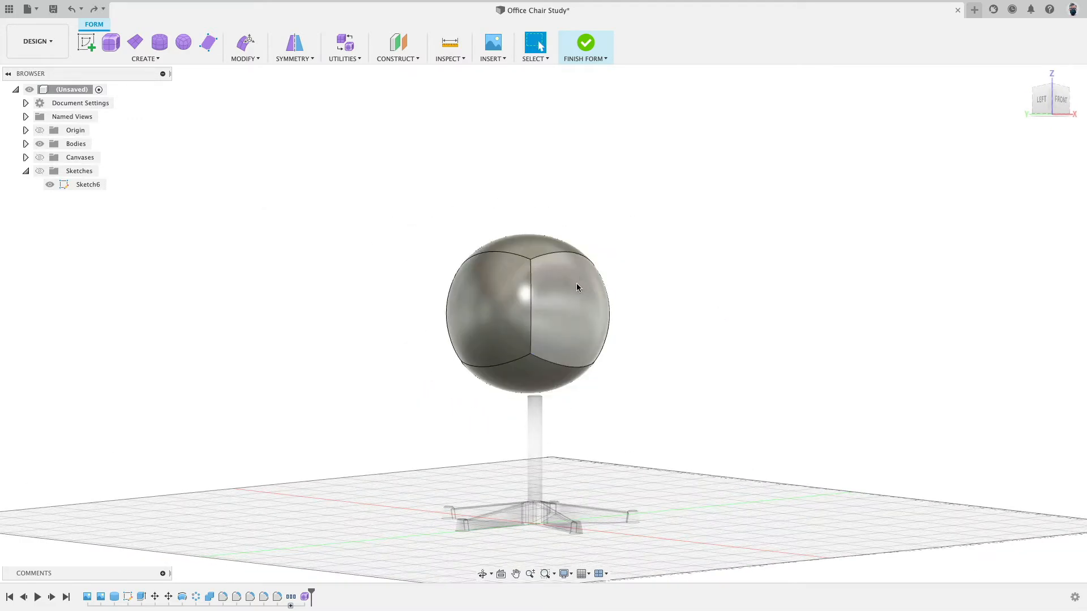
{"action": "left_click", "coordinate": [577, 287]}
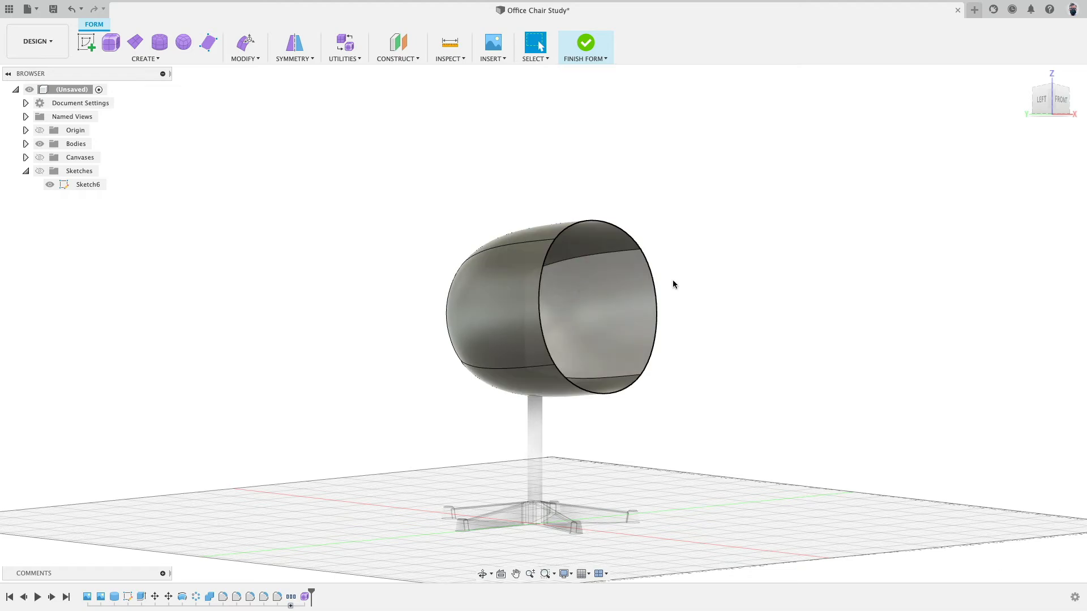
{"action": "middle_click_drag", "start_coordinate": [672, 280], "coordinate": [577, 231], "text": "shift"}
{"action": "left_click", "coordinate": [565, 252]}
{"action": "key", "text": "Delete"}
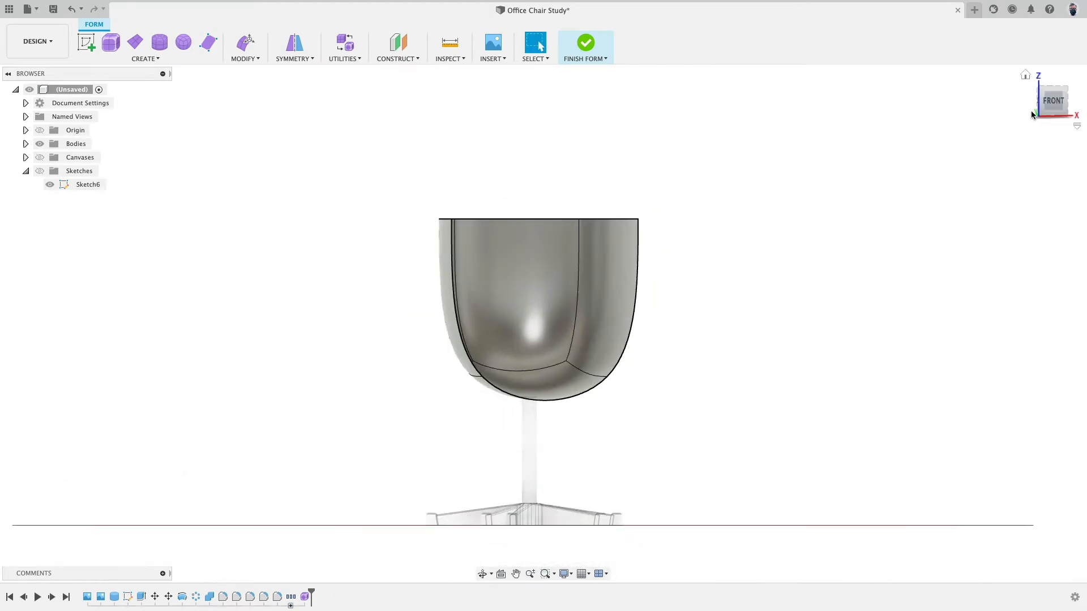
- With the canvases shown, lower the shell's two upper side edges to armrest height and raise the rear top edge about 5.39 in to the backrest outline
{"action": "left_click", "coordinate": [1050, 106]}
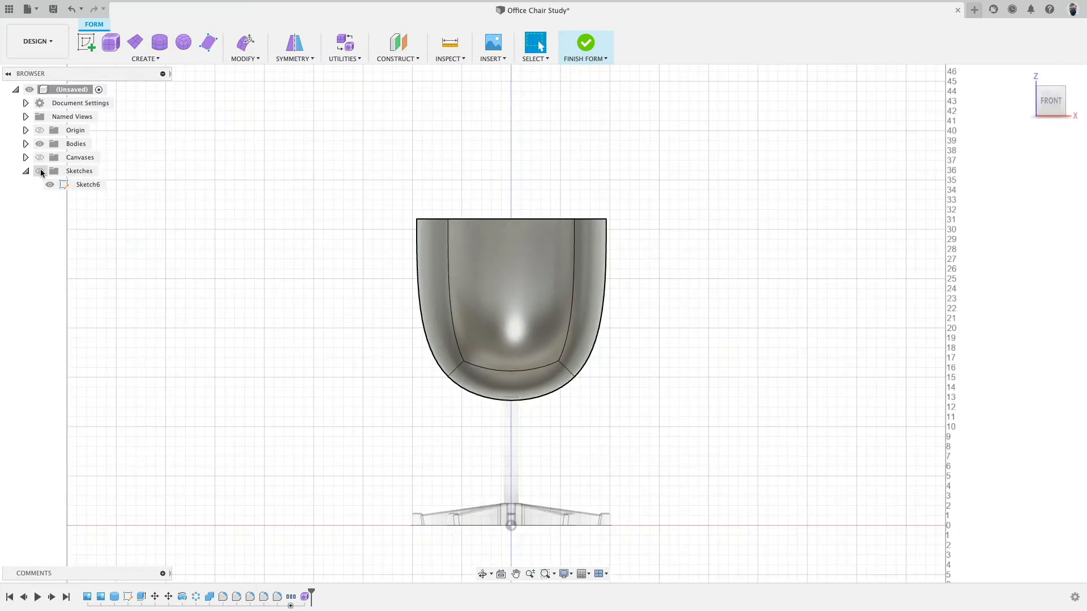
{"action": "left_click", "coordinate": [39, 157]}
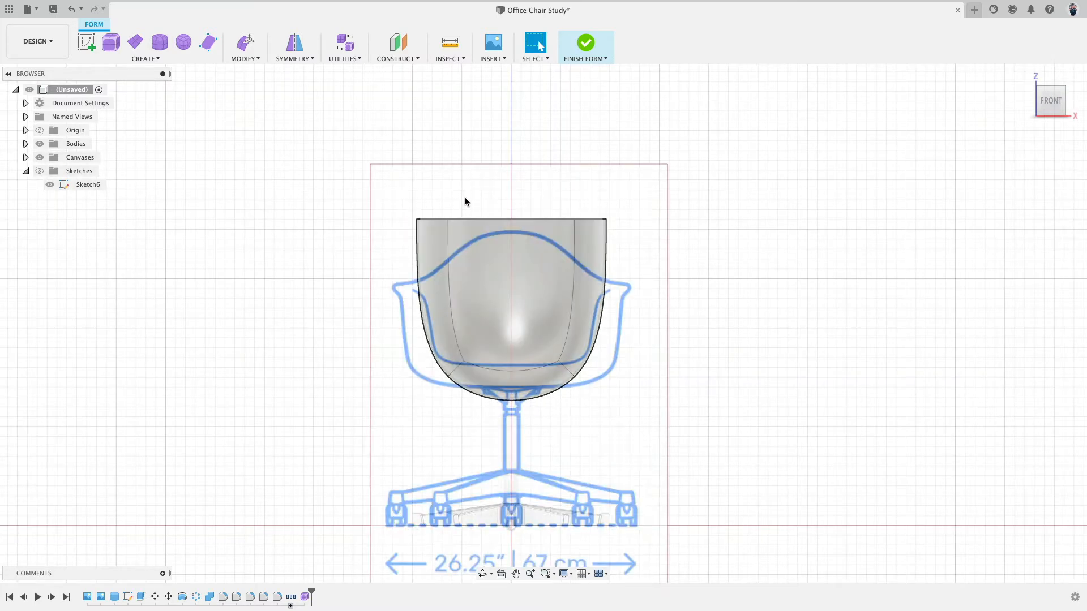
{"action": "left_click", "coordinate": [244, 43]}
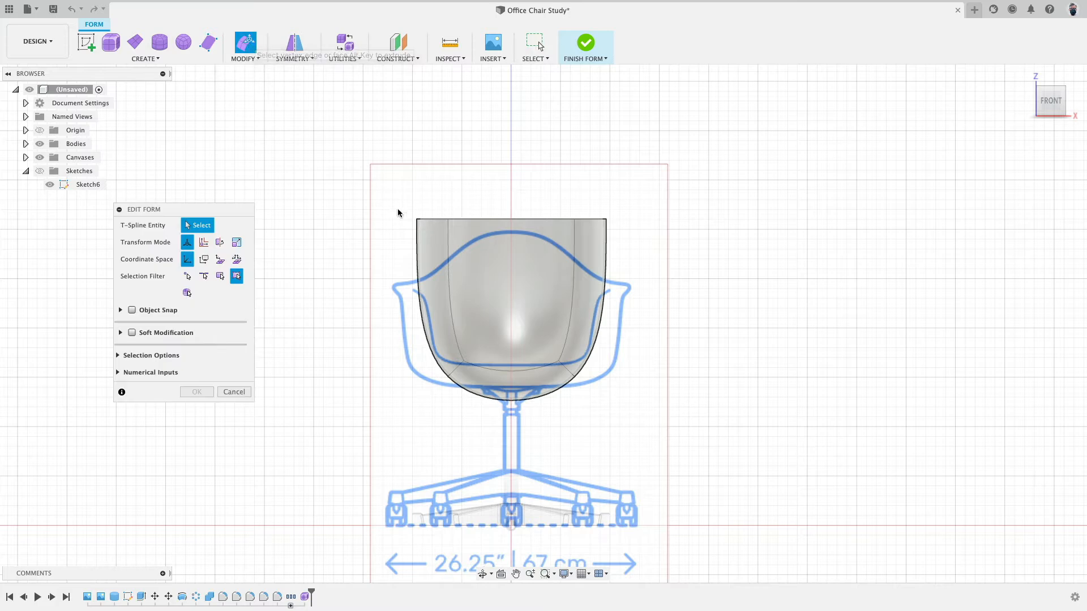
{"action": "left_click", "coordinate": [426, 221]}
{"action": "left_click", "coordinate": [592, 220], "text": "shift"}
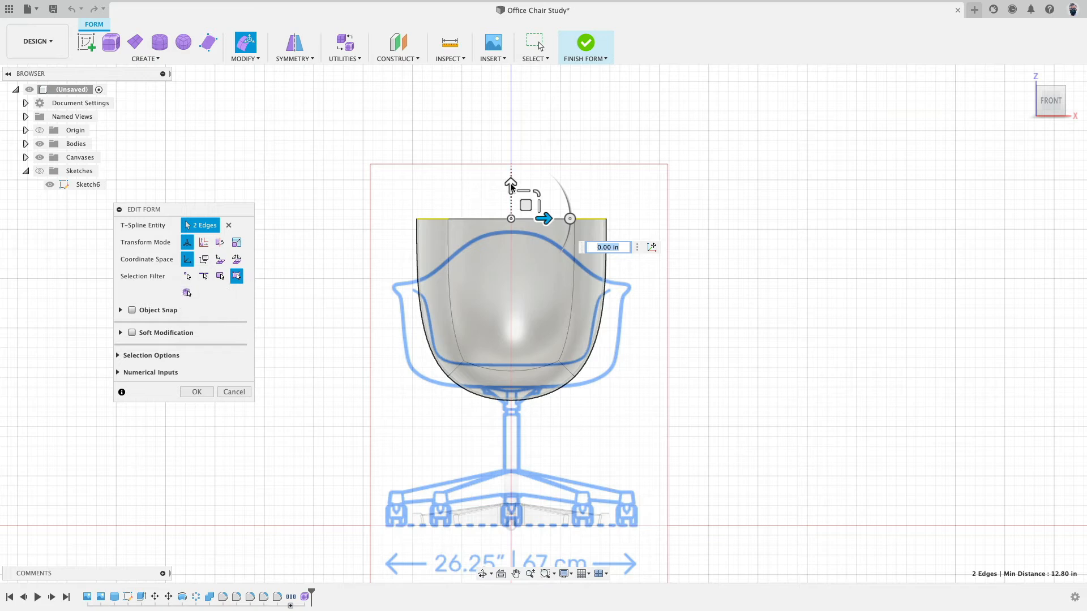
{"action": "mouse_move", "coordinate": [511, 185]}
{"action": "left_mouse_down"}
{"action": "mouse_move", "coordinate": [488, 274]}
{"action": "mouse_move", "coordinate": [512, 244]}
{"action": "mouse_move", "coordinate": [510, 197]}
{"action": "left_mouse_up"}
{"action": "left_click", "coordinate": [483, 287]}
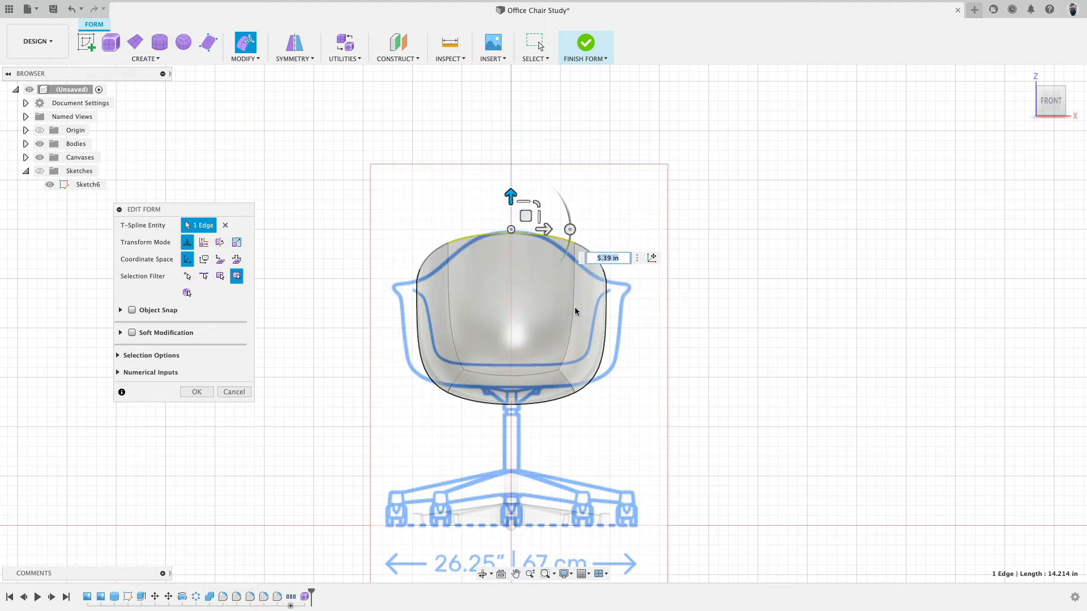
- Spread the two upper front corner vertices apart sideways by a scale of 1.183 towards the armrest outline
{"action": "left_click", "coordinate": [416, 283]}
{"action": "left_click", "coordinate": [605, 282], "text": "shift"}
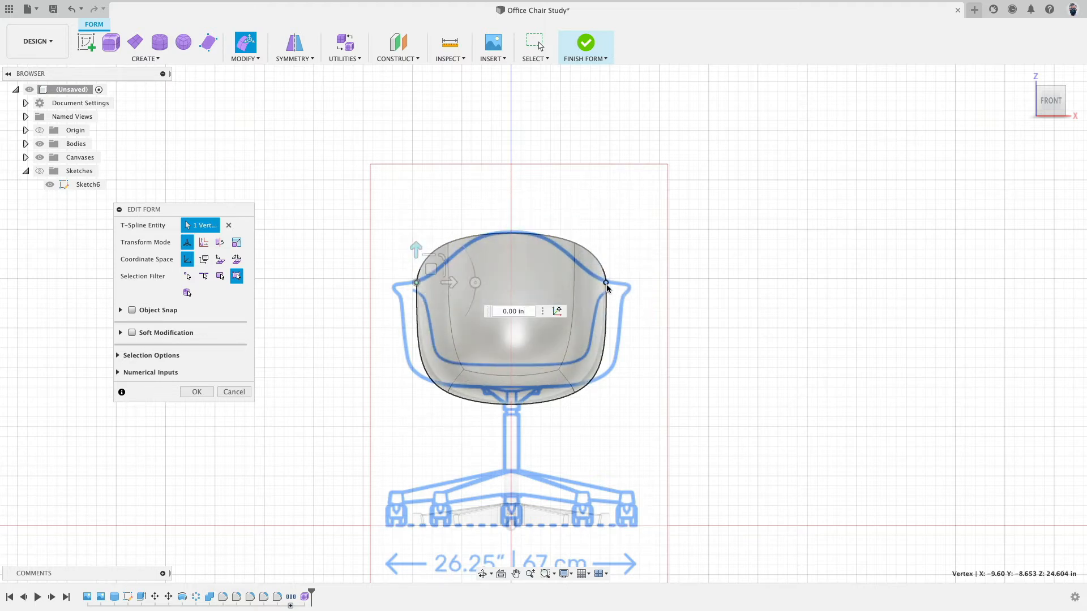
{"action": "left_click_drag", "start_coordinate": [541, 271], "coordinate": [545, 273]}
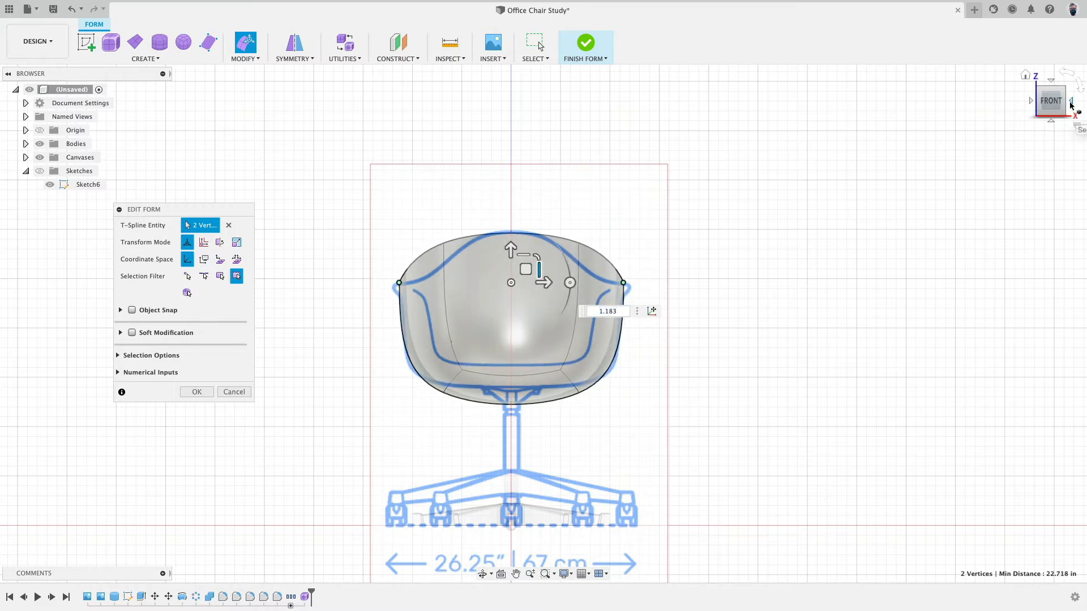
- Raise the shell's front bottom edge and lower its rear bottom edge to match the seat's underside in the side canvas
{"action": "left_click", "coordinate": [1071, 105]}
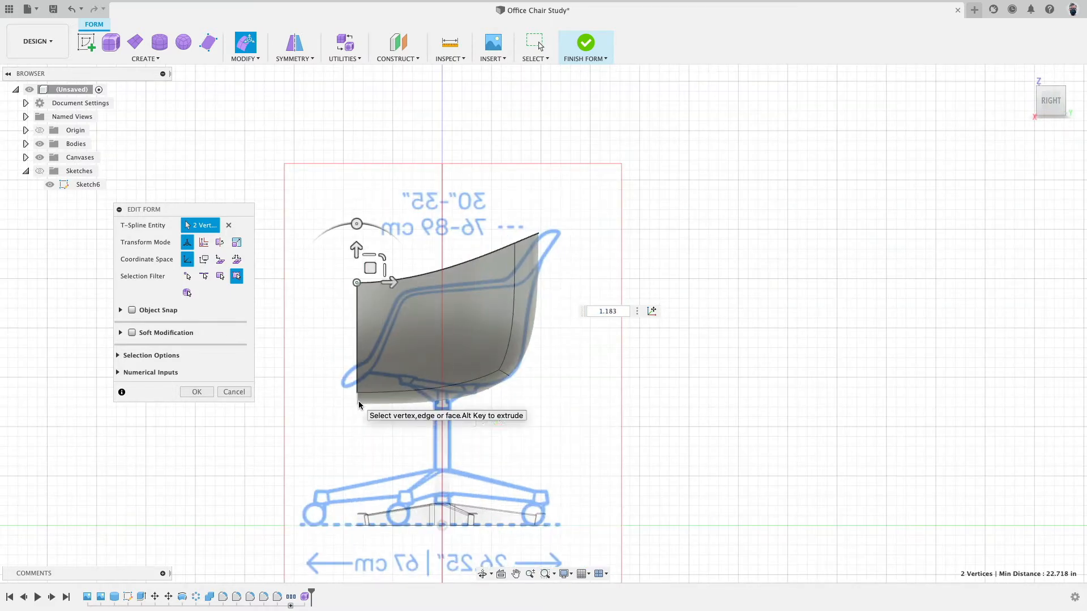
{"action": "left_click", "coordinate": [358, 402]}
{"action": "left_click_drag", "start_coordinate": [356, 358], "coordinate": [357, 328]}
{"action": "left_click", "coordinate": [504, 365]}
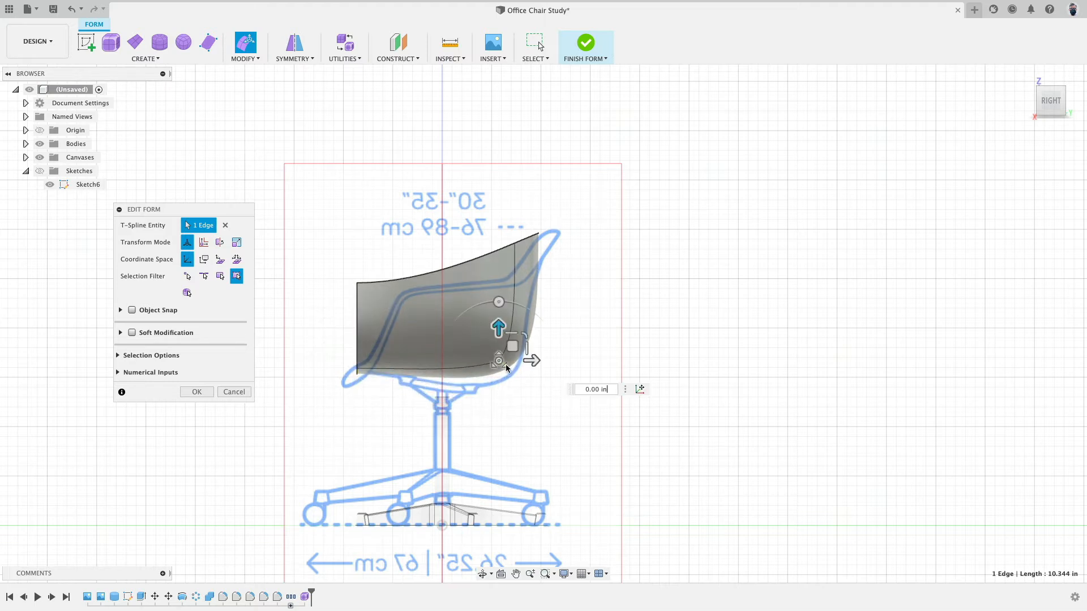
{"action": "left_click_drag", "start_coordinate": [498, 324], "coordinate": [503, 354]}
- Move the backrest's top edge about 1.89 in rearward and the rear bottom edge about 1.95 in forward to follow the side profile
{"action": "left_click", "coordinate": [538, 238]}
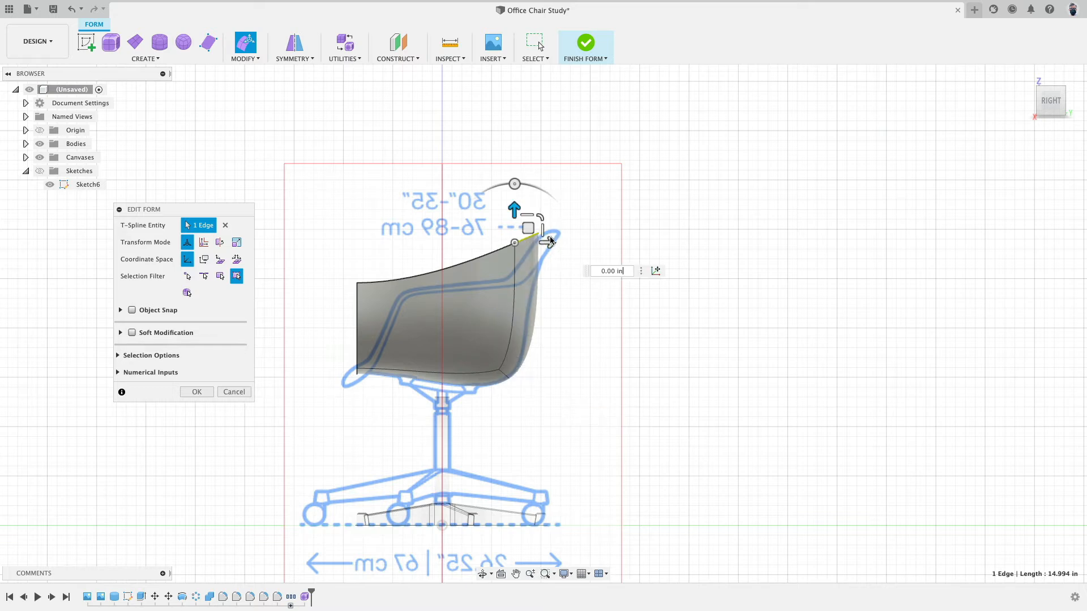
{"action": "left_click_drag", "start_coordinate": [553, 240], "coordinate": [569, 242]}
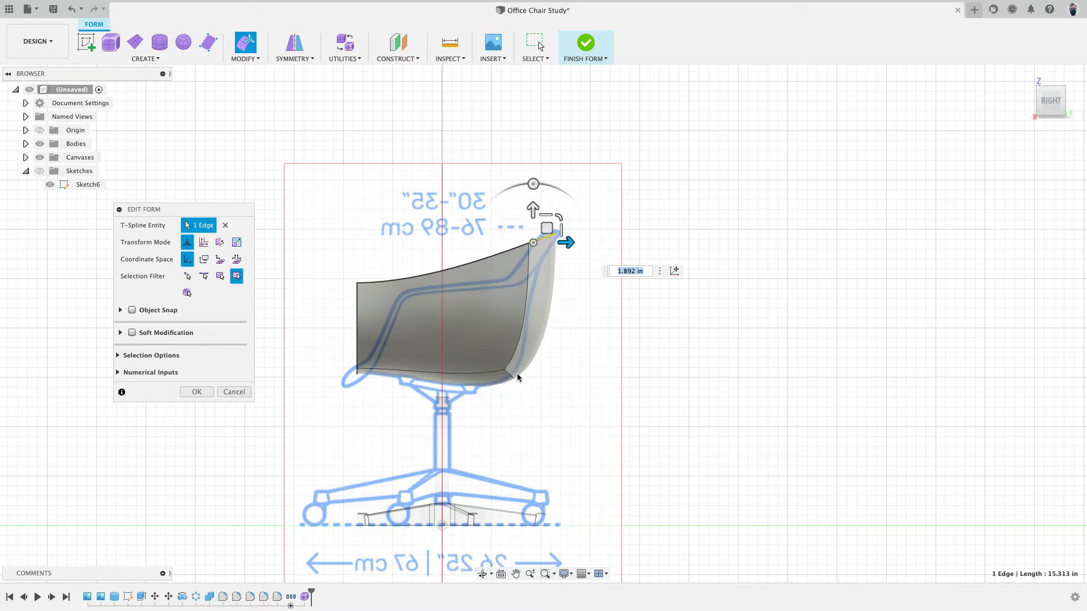
{"action": "left_click", "coordinate": [519, 359]}
{"action": "left_click_drag", "start_coordinate": [519, 359], "coordinate": [499, 360]}
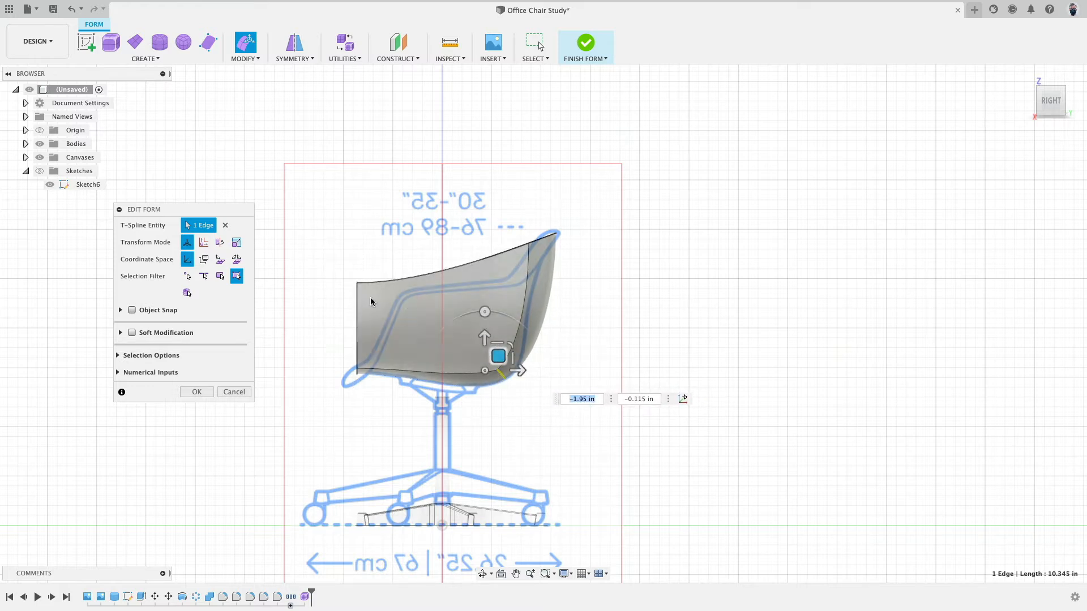
- Scale the two front side edges inward towards the inner seat outline in the front canvas, and finish the form
{"action": "mouse_move", "coordinate": [581, 176]}
{"action": "middle_mouse_down", "text": "shift"}
{"action": "mouse_move", "coordinate": [725, 194]}
{"action": "mouse_move", "coordinate": [728, 274]}
{"action": "mouse_move", "coordinate": [627, 240]}
{"action": "mouse_move", "coordinate": [503, 236]}
{"action": "mouse_move", "coordinate": [495, 252]}
{"action": "mouse_move", "coordinate": [494, 179]}
{"action": "mouse_move", "coordinate": [600, 170]}
{"action": "mouse_move", "coordinate": [589, 164]}
{"action": "middle_mouse_up", "text": "shift"}
{"action": "left_click", "coordinate": [1053, 103]}
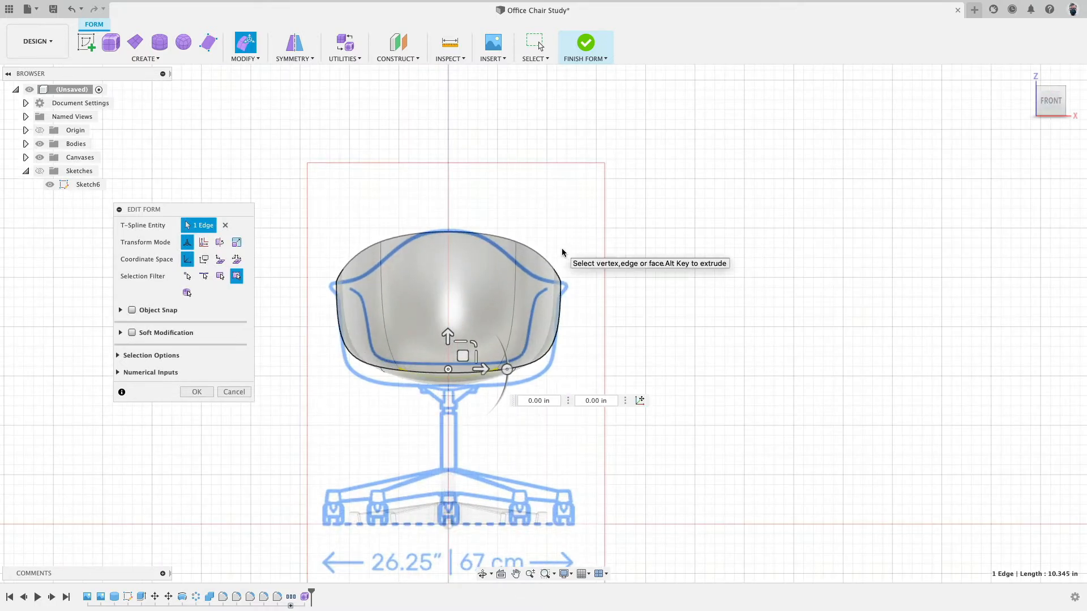
{"action": "left_click", "coordinate": [554, 331]}
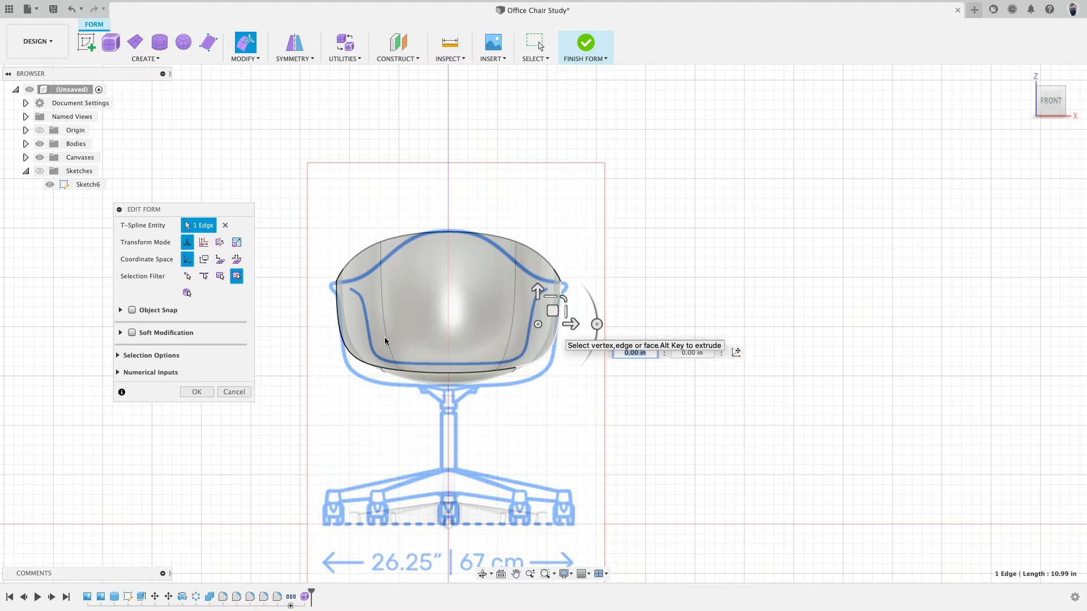
{"action": "left_click", "coordinate": [337, 328], "text": "shift"}
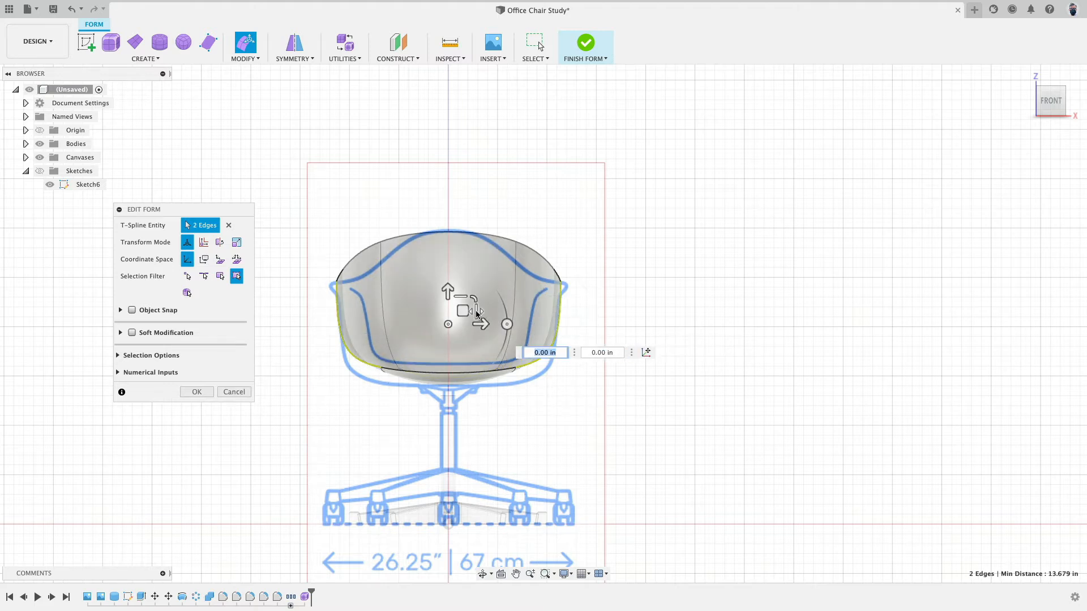
{"action": "left_click_drag", "start_coordinate": [479, 311], "coordinate": [478, 311]}
{"action": "left_click", "coordinate": [586, 44]}
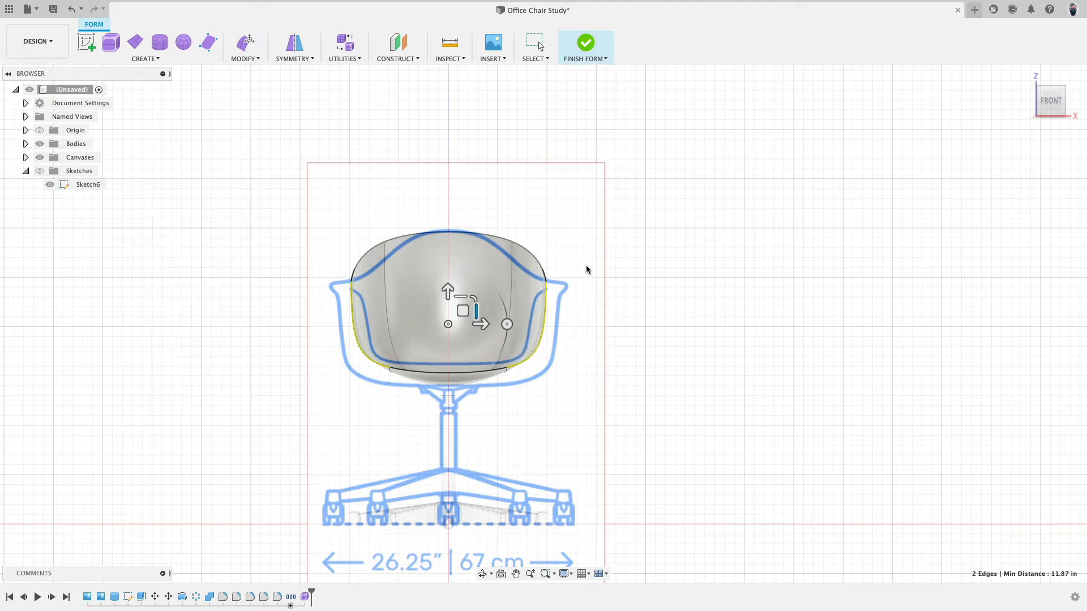
{"action": "middle_click_drag", "start_coordinate": [890, 280], "coordinate": [838, 222], "text": "shift"}
{"action": "left_click", "coordinate": [1061, 100]}
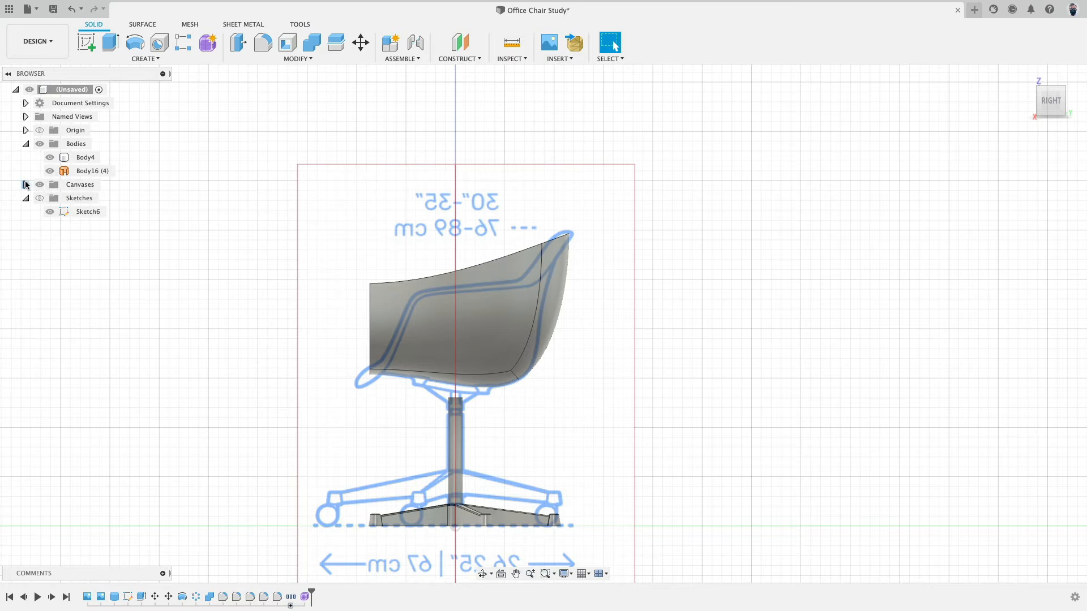
- Turn on the visibility of the sketches group, hide Sketch6 within it, and hide the reference canvases
{"action": "left_click", "coordinate": [39, 198]}
{"action": "left_click", "coordinate": [49, 212]}
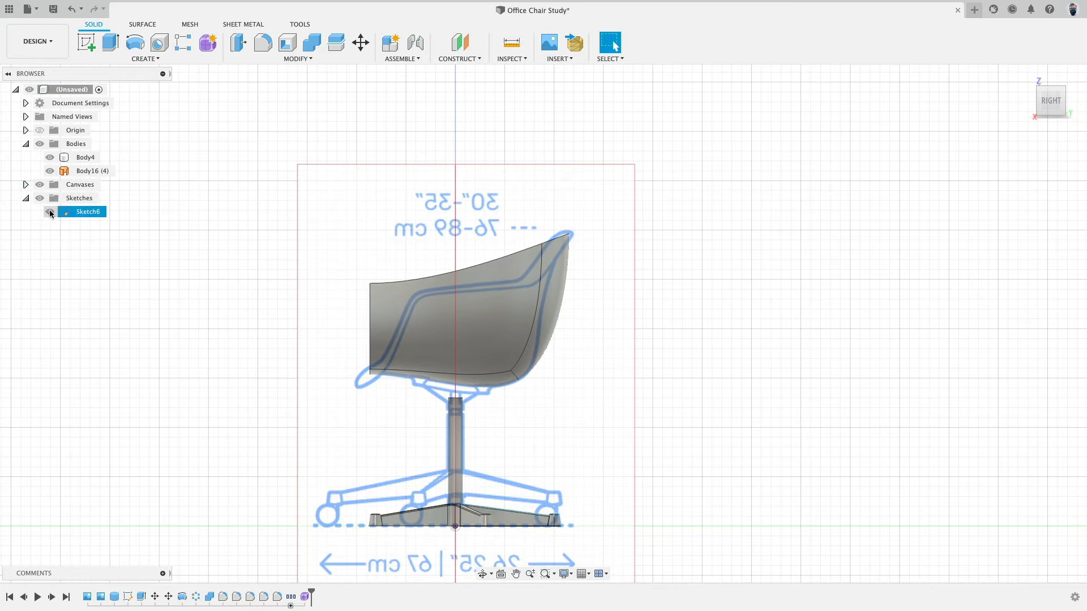
{"action": "left_click", "coordinate": [50, 212]}
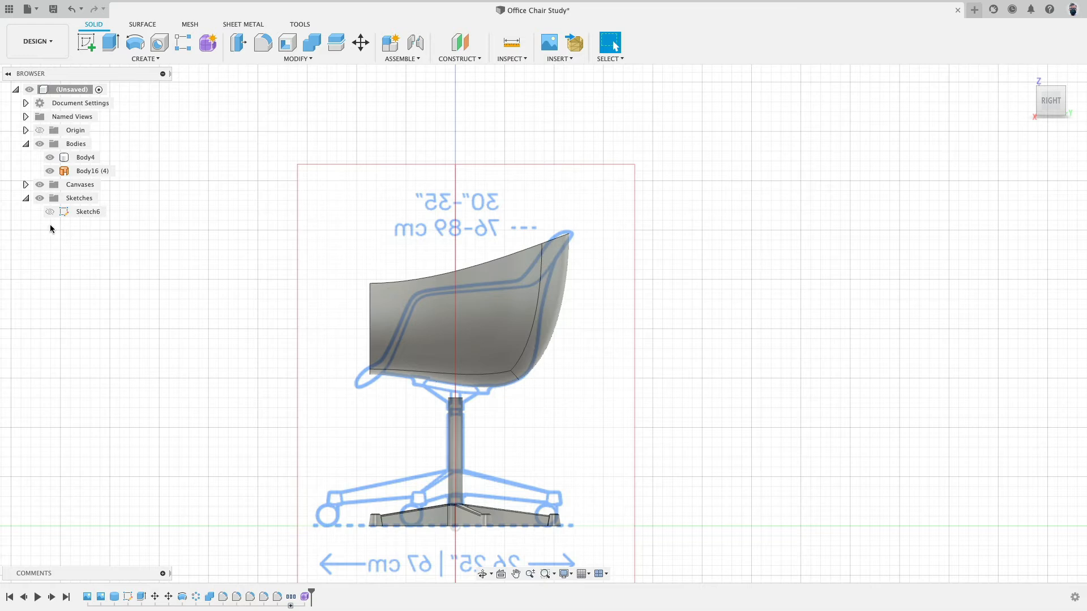
{"action": "left_click", "coordinate": [40, 185]}
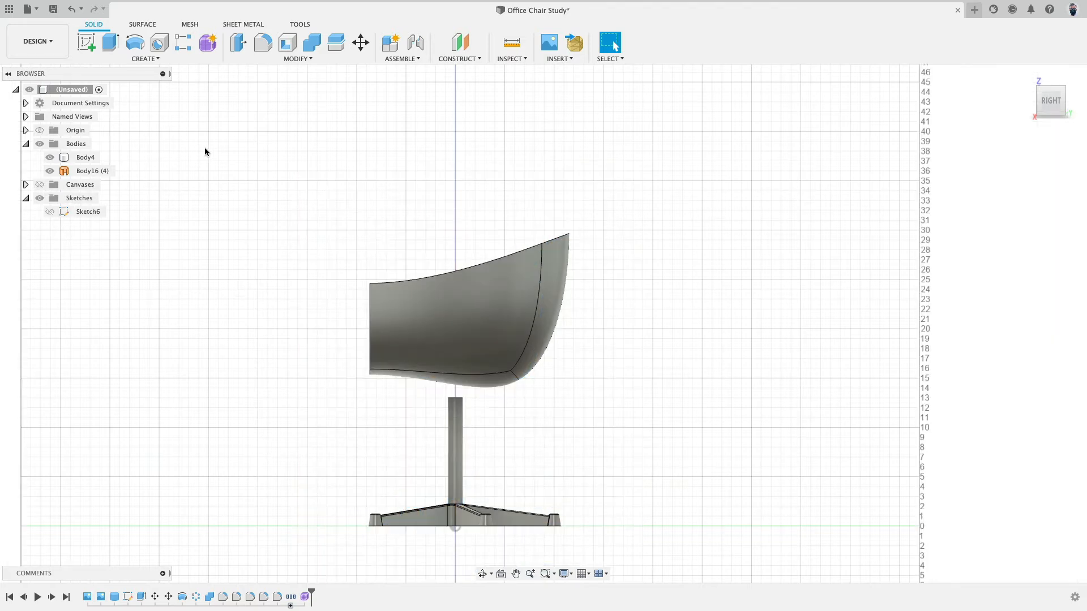
- Sketch a four-point fit point spline on the side plane, sweeping from below the seat's front edge up past the backrest's top
{"action": "left_click", "coordinate": [87, 42]}
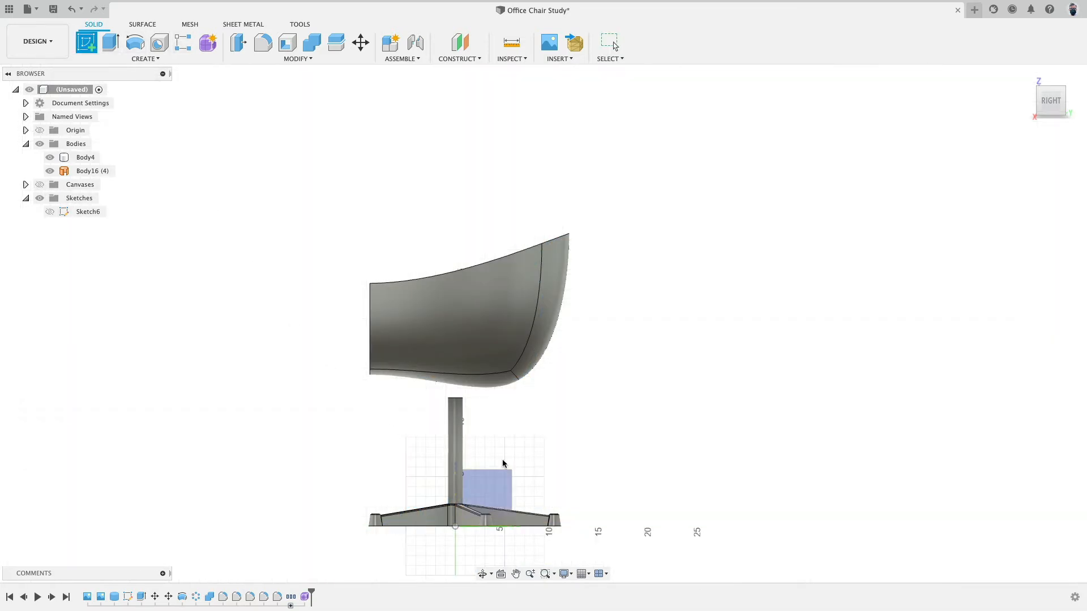
{"action": "left_click", "coordinate": [502, 464]}
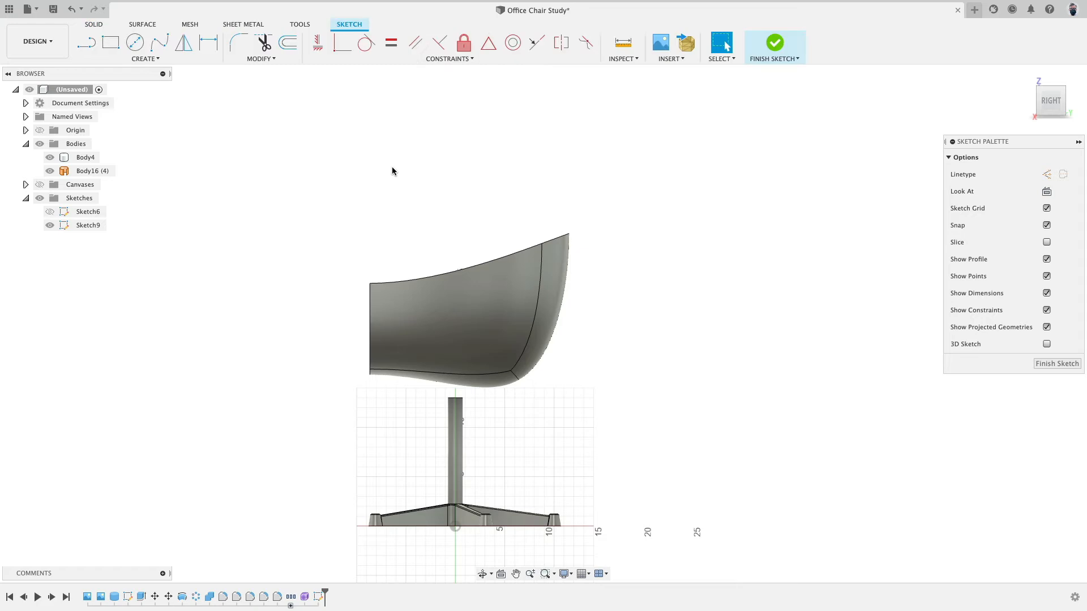
{"action": "left_click", "coordinate": [159, 43]}
{"action": "left_click", "coordinate": [382, 390]}
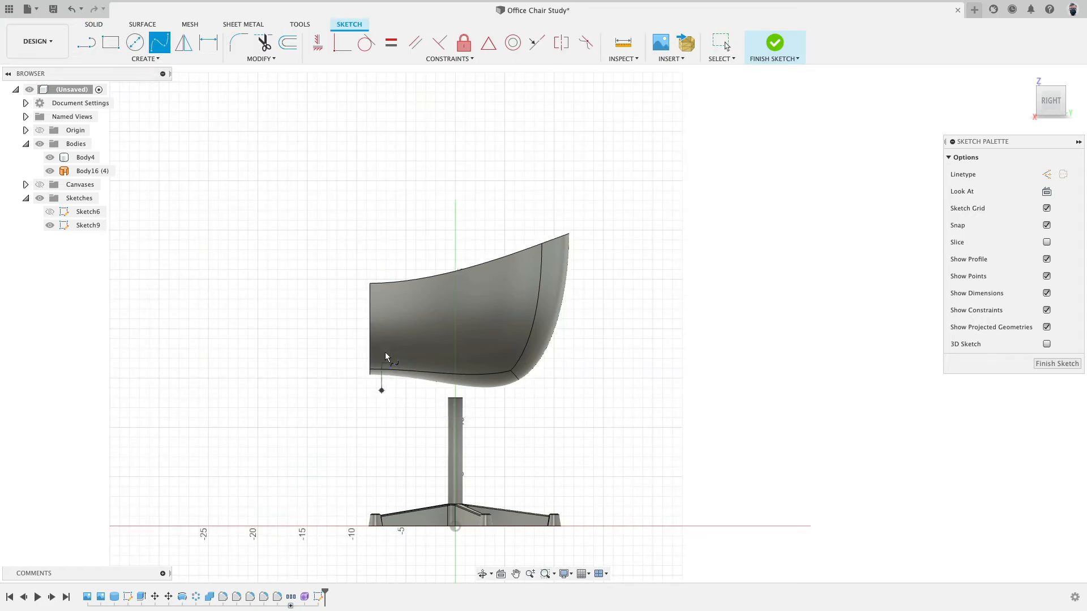
{"action": "left_click", "coordinate": [416, 299]}
{"action": "left_click", "coordinate": [524, 270]}
{"action": "left_click", "coordinate": [623, 201]}
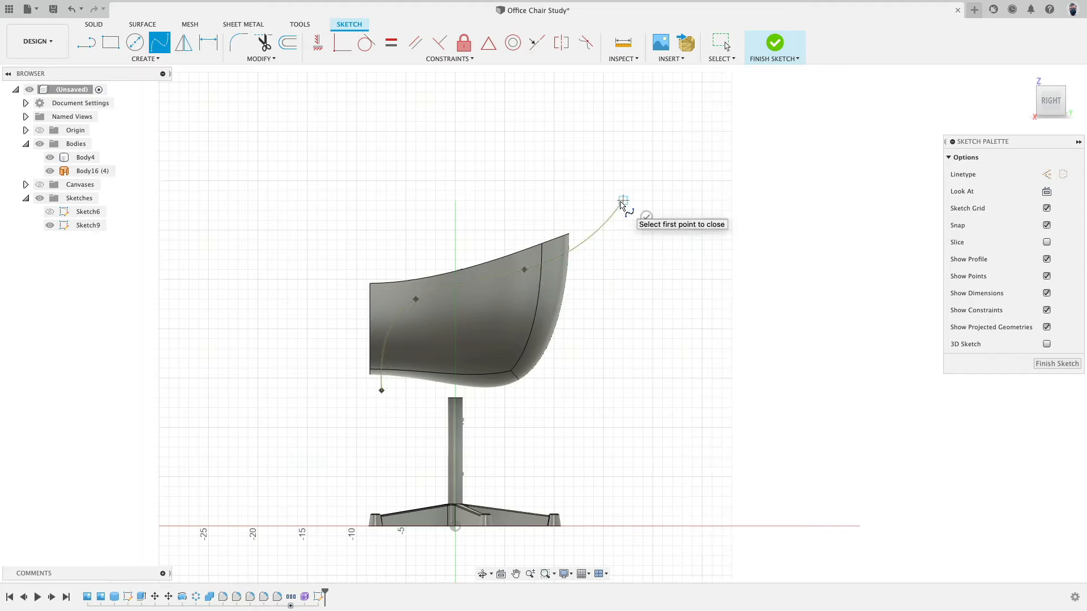
{"action": "left_click", "coordinate": [646, 217]}
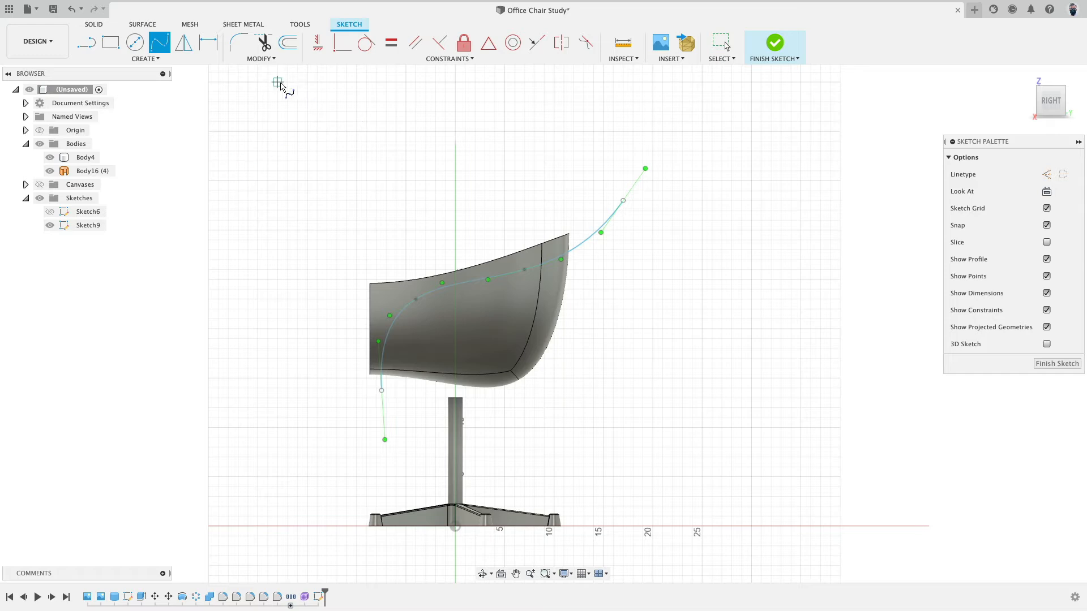
- Trim the seat shell surface with the spline, removing the region above and in front of the curve
{"action": "left_click", "coordinate": [143, 24]}
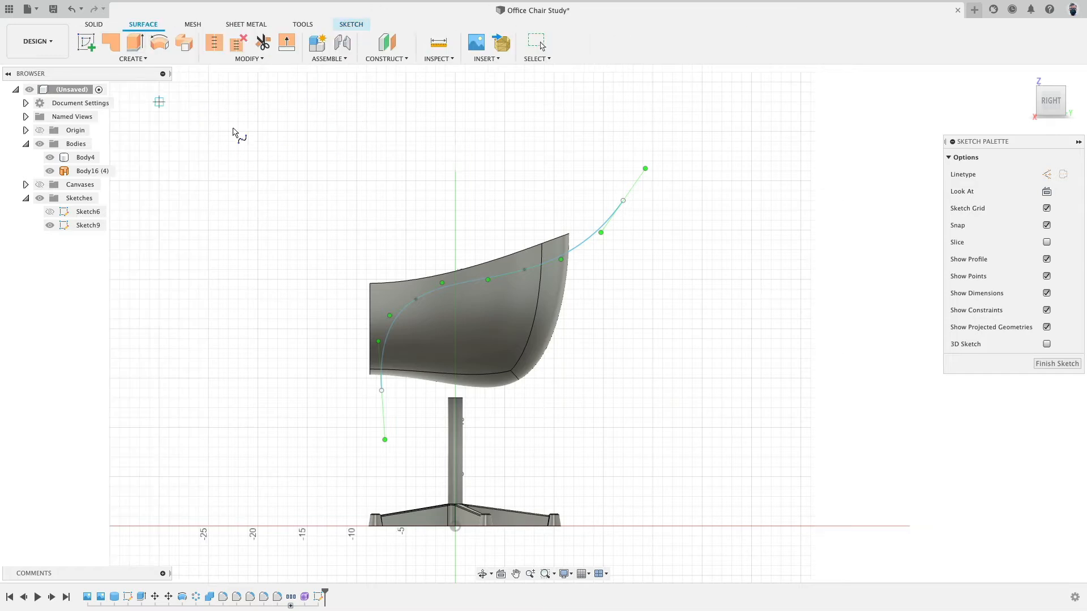
{"action": "left_click", "coordinate": [262, 42]}
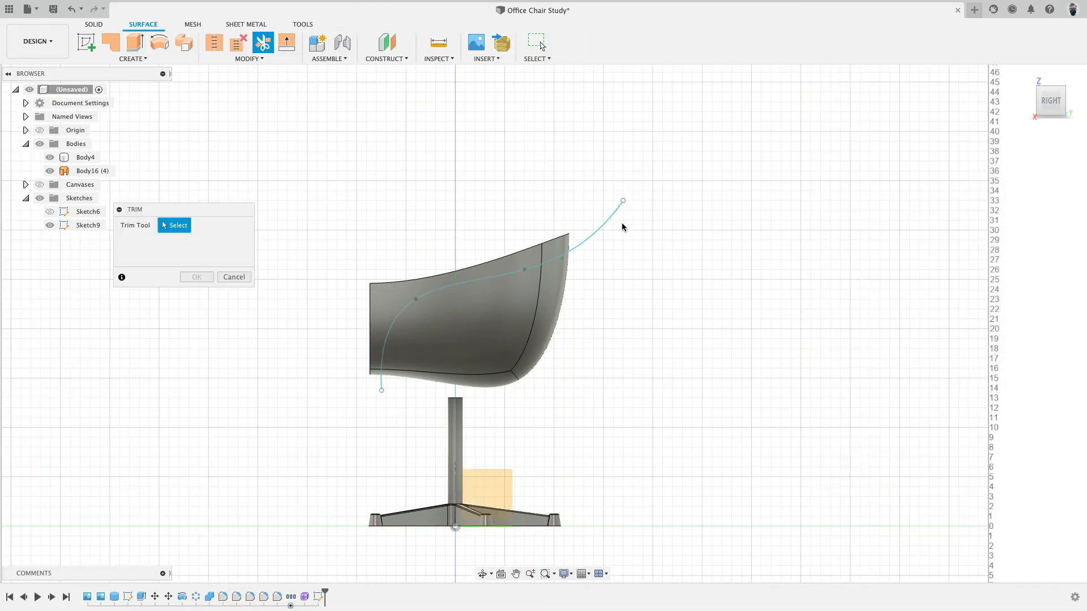
{"action": "left_click", "coordinate": [613, 218]}
{"action": "left_click", "coordinate": [559, 250]}
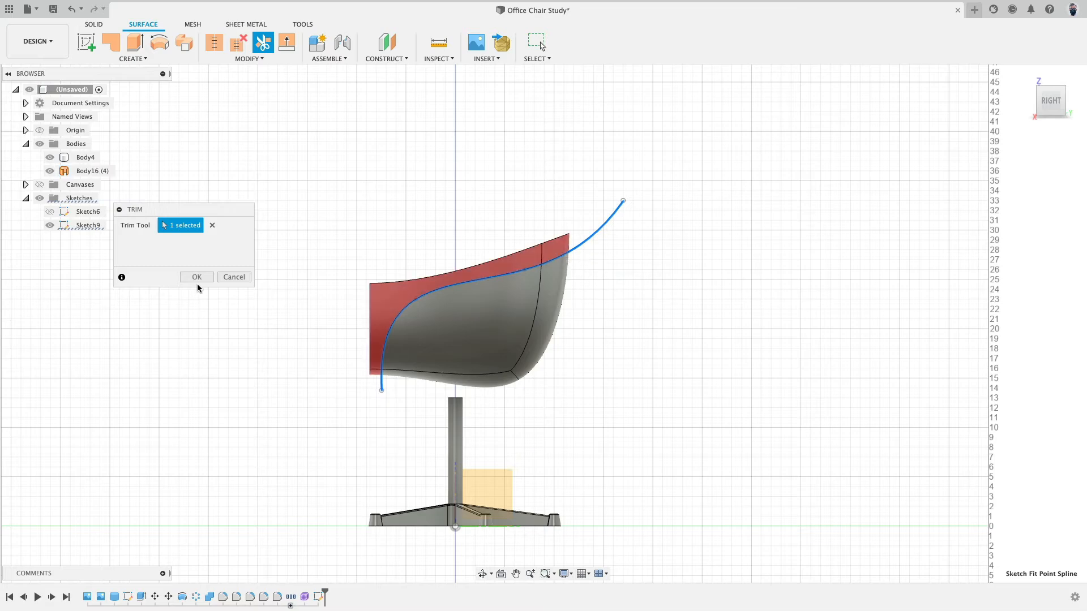
{"action": "key", "text": "Return"}
{"action": "middle_click_drag", "start_coordinate": [308, 160], "coordinate": [293, 119], "text": "shift"}
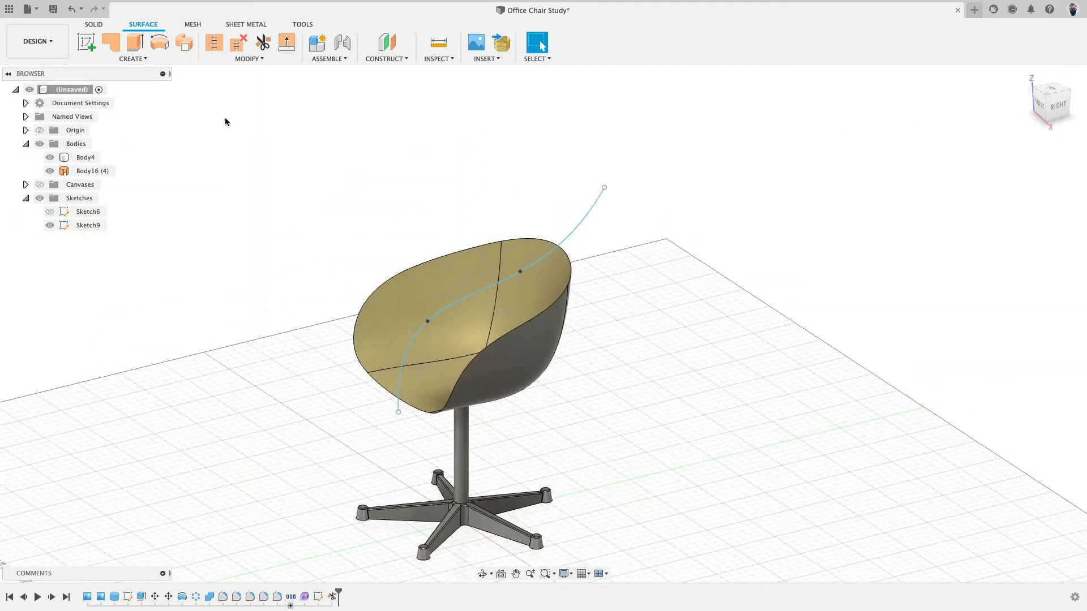
- Thicken the trimmed seat shell by 1 in on one side as a new body
{"action": "left_click", "coordinate": [139, 58]}
{"action": "left_click", "coordinate": [99, 215]}
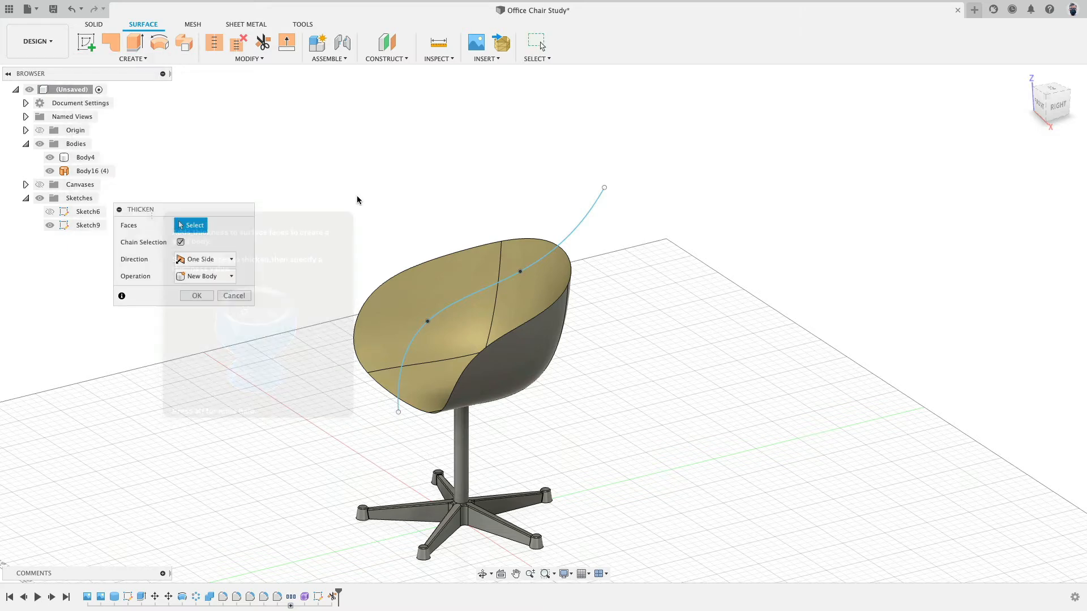
{"action": "left_click", "coordinate": [409, 275]}
{"action": "type", "text": "1"}
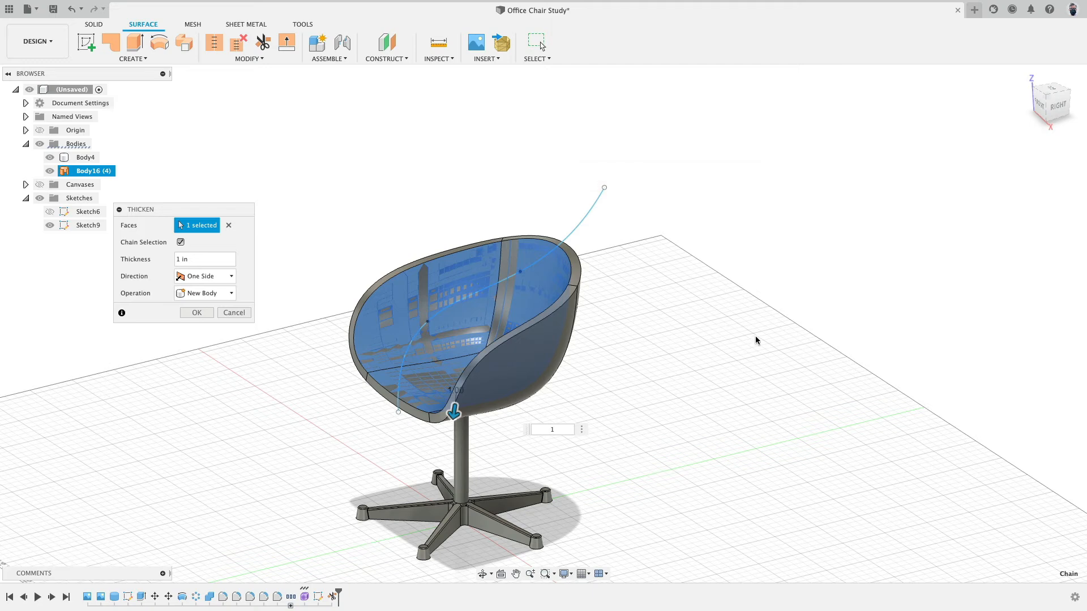
{"action": "middle_click_drag", "start_coordinate": [757, 337], "coordinate": [814, 321], "text": "shift"}
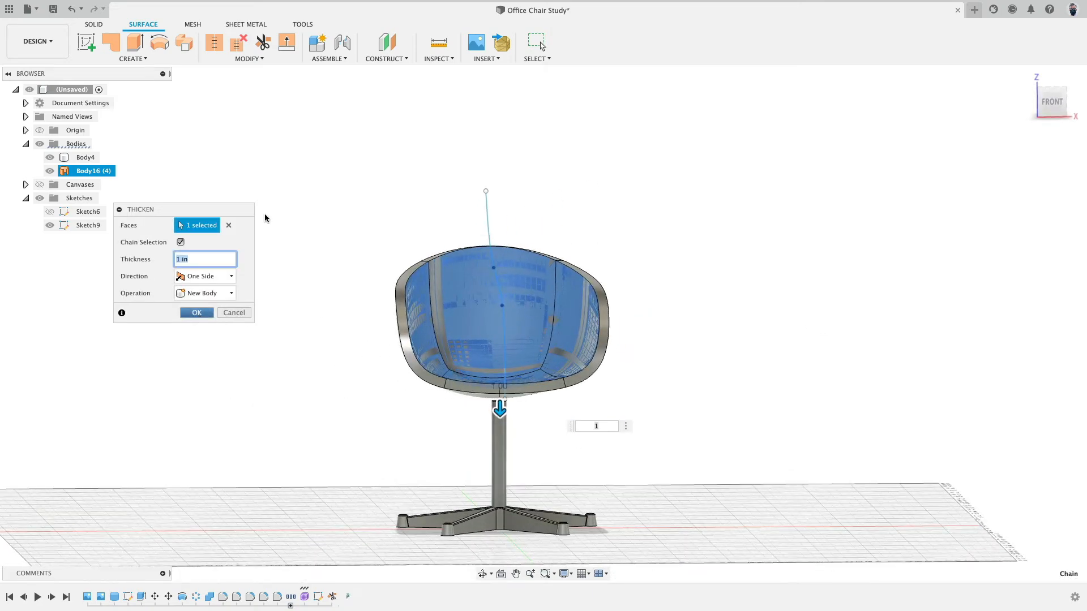
{"action": "left_click", "coordinate": [196, 312]}
- Remove the leftover surface body Body16, keeping the thickened seat shell
{"action": "left_click", "coordinate": [88, 171]}
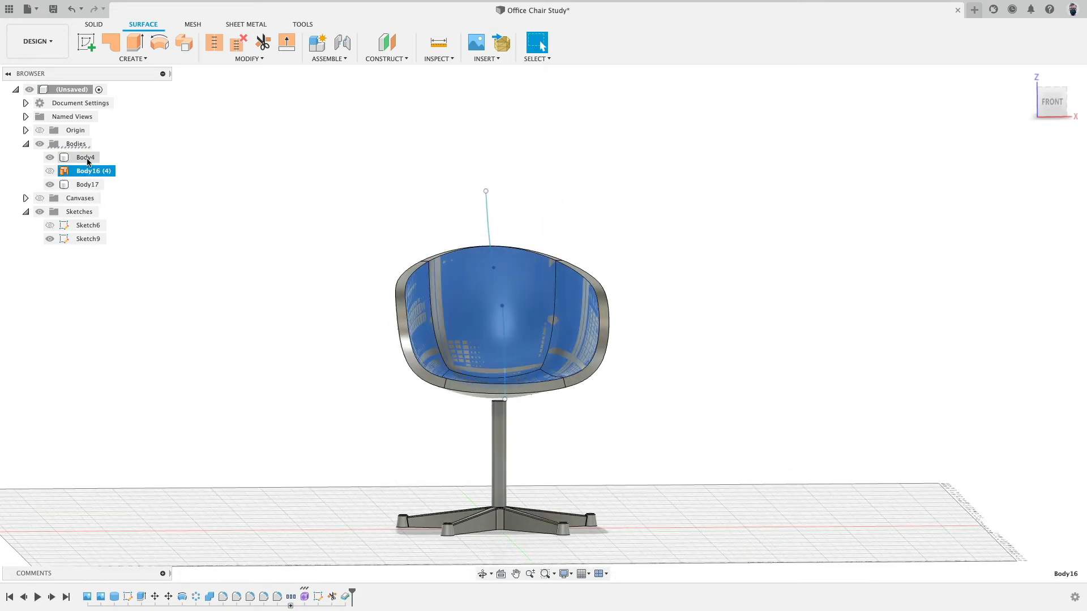
{"action": "right_click", "coordinate": [94, 171]}
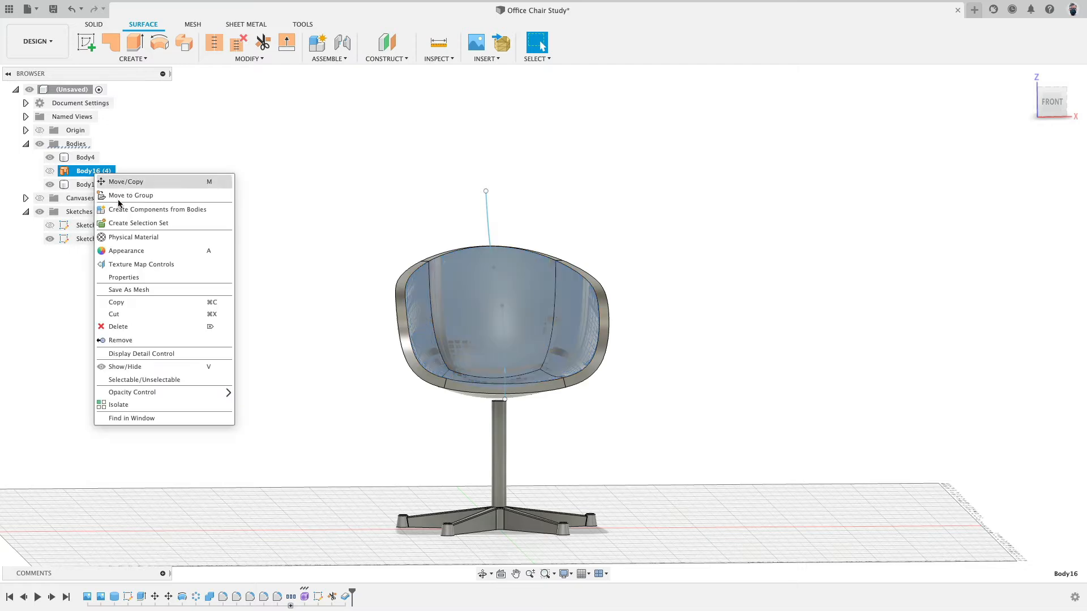
{"action": "middle_click_drag", "start_coordinate": [276, 197], "coordinate": [238, 206], "text": "shift"}
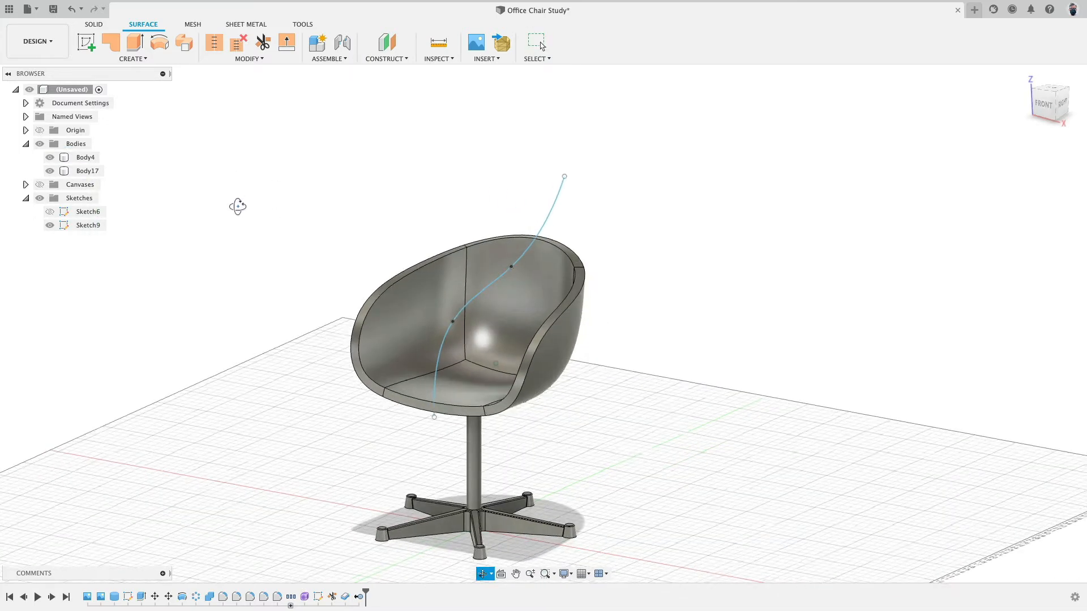
- Fillet the inner rim edges of the thickened seat shell with a 0.75 in constant radius
{"action": "left_click", "coordinate": [249, 58]}
{"action": "left_click", "coordinate": [255, 87]}
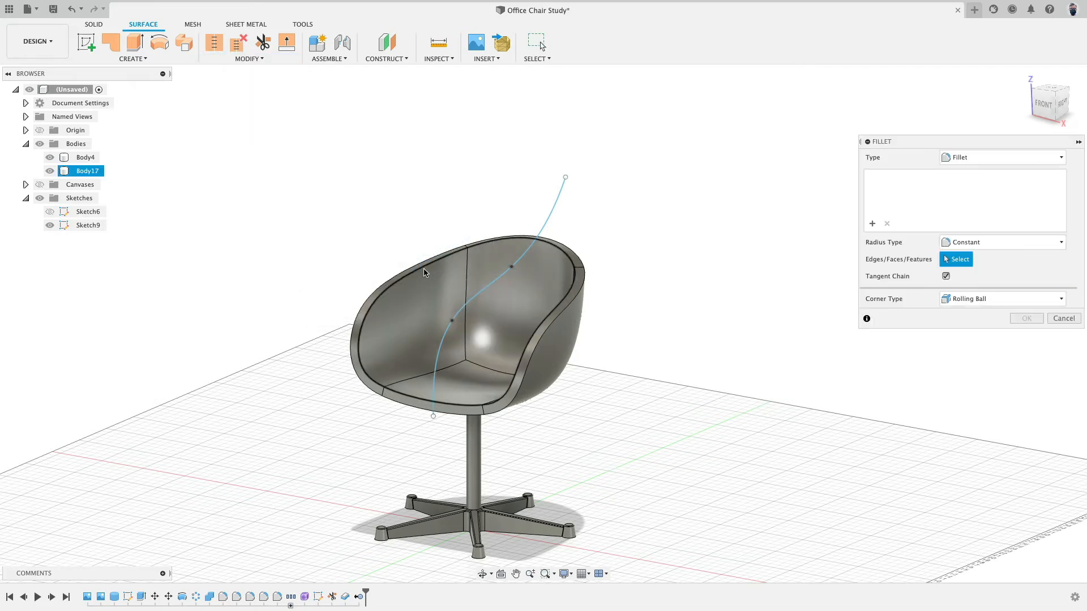
{"action": "left_click", "coordinate": [428, 271]}
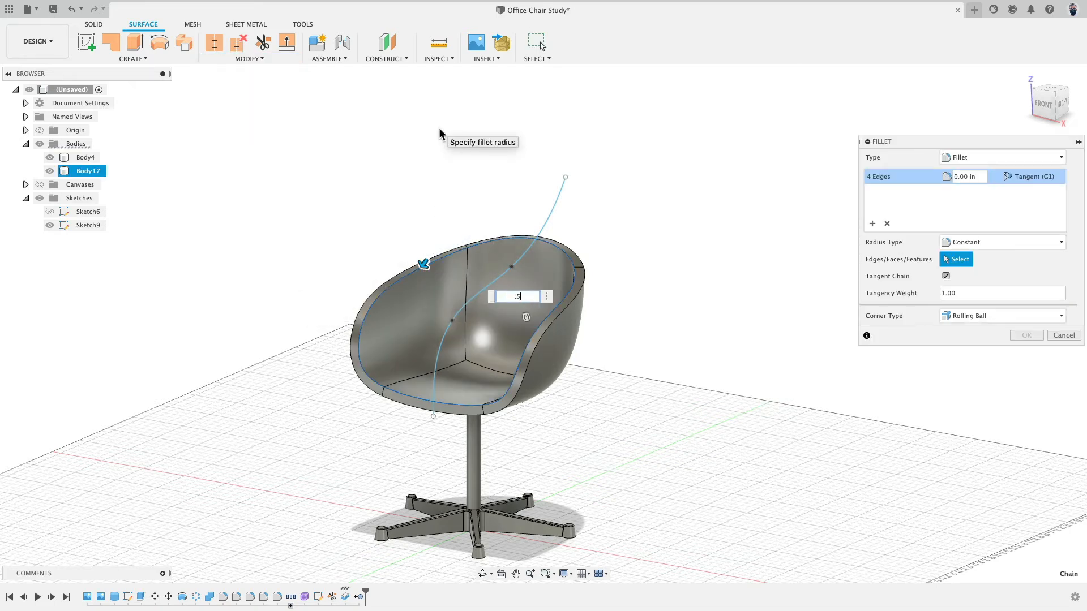
{"action": "type", "text": ".75"}
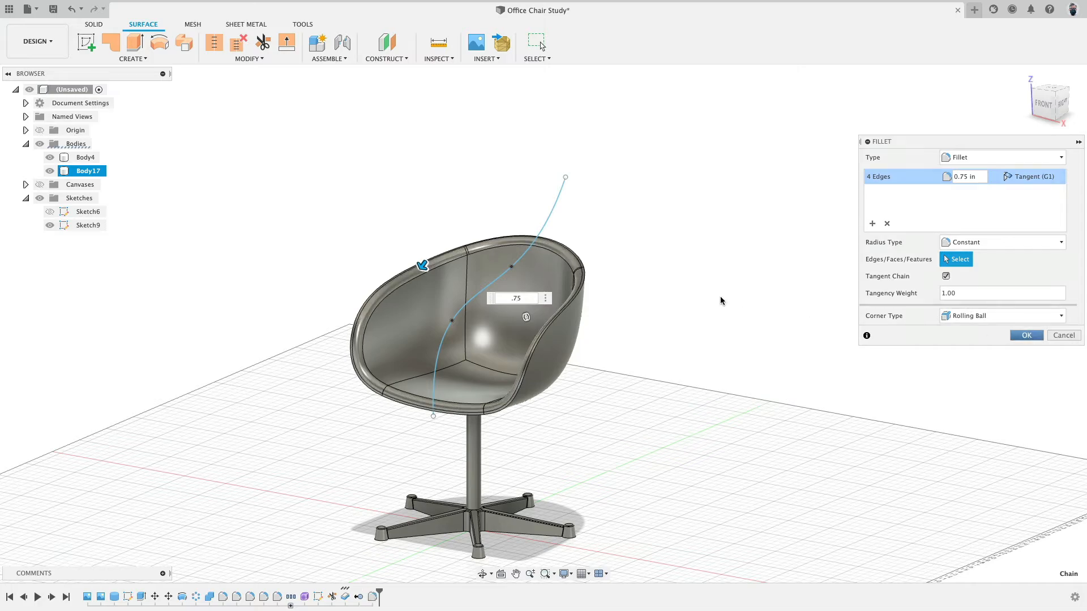
{"action": "key", "text": "Return"}
- Reshape the trim spline by moving its rear inner point to Y 6, Z 24 in and its upper end point to Y 15, Z 31 in
{"action": "middle_click_drag", "start_coordinate": [721, 300], "coordinate": [819, 210], "text": "shift"}
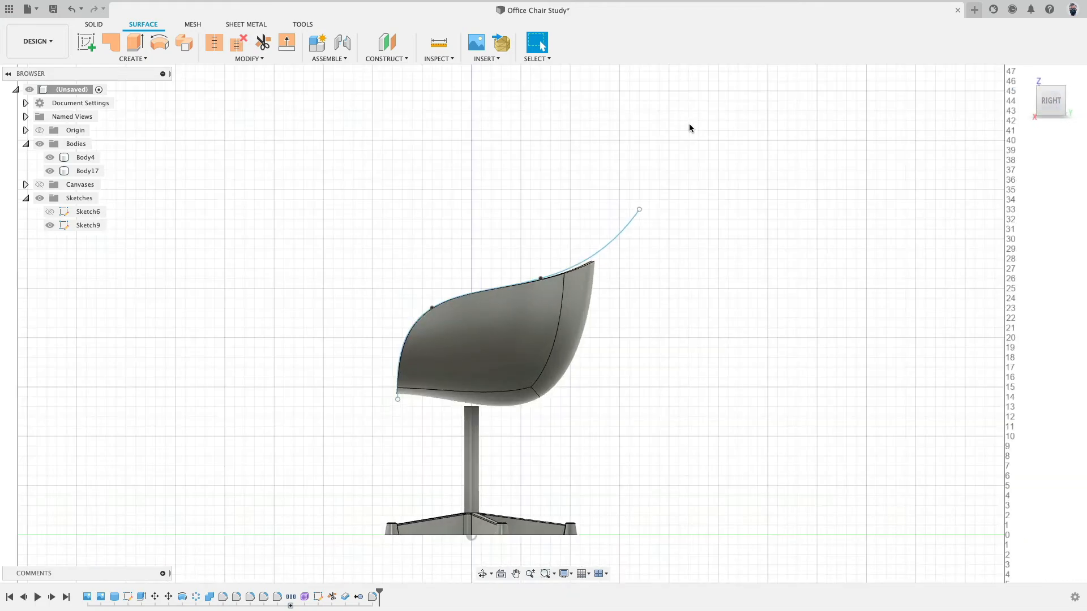
{"action": "mouse_move", "coordinate": [399, 176]}
{"action": "middle_mouse_down", "text": "shift"}
{"action": "mouse_move", "coordinate": [400, 272]}
{"action": "mouse_move", "coordinate": [380, 266]}
{"action": "mouse_move", "coordinate": [374, 186]}
{"action": "mouse_move", "coordinate": [323, 172]}
{"action": "mouse_move", "coordinate": [444, 165]}
{"action": "mouse_move", "coordinate": [430, 187]}
{"action": "mouse_move", "coordinate": [559, 192]}
{"action": "mouse_move", "coordinate": [551, 170]}
{"action": "mouse_move", "coordinate": [397, 188]}
{"action": "middle_mouse_up", "text": "shift"}
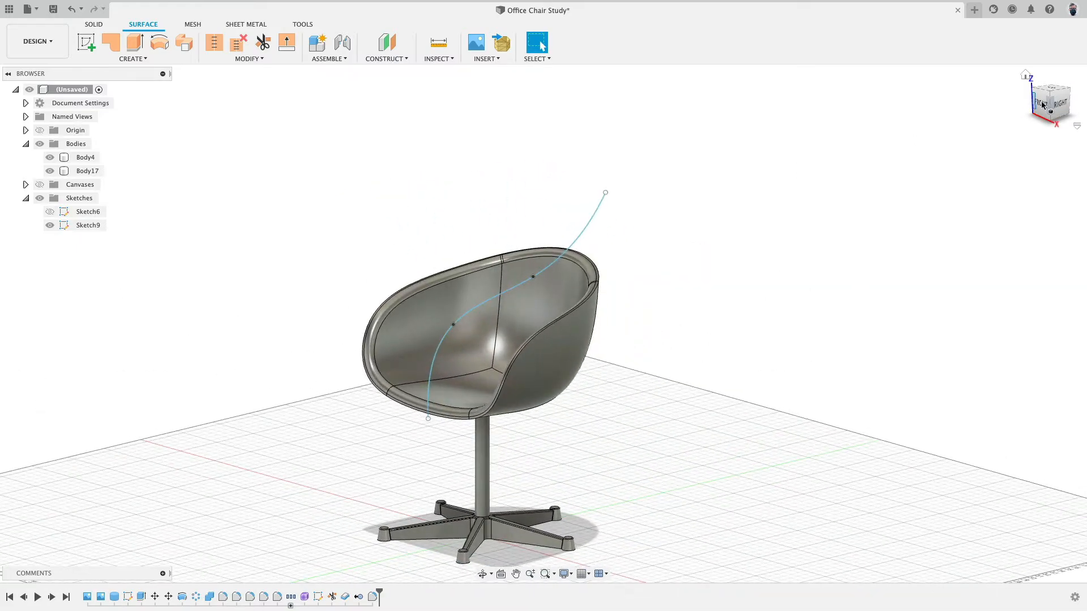
{"action": "left_click", "coordinate": [1063, 103]}
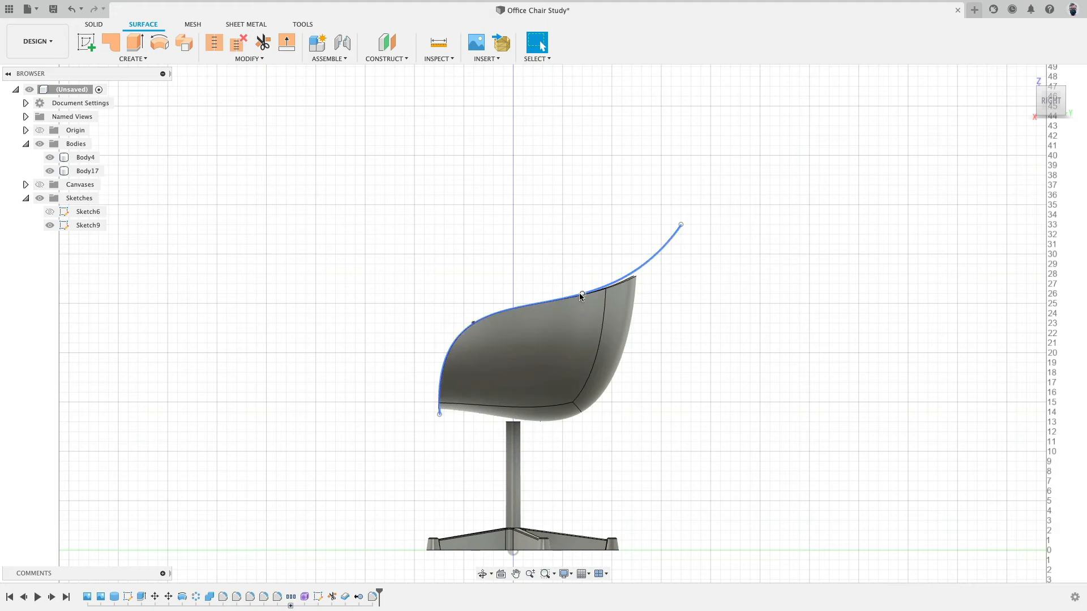
{"action": "left_click_drag", "start_coordinate": [583, 296], "coordinate": [573, 284]}
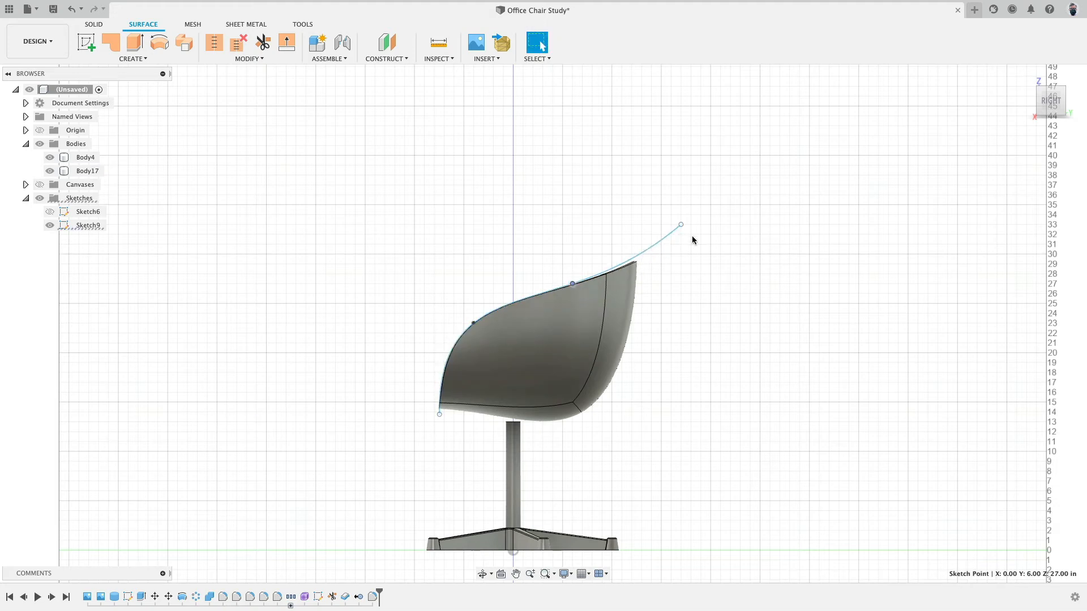
{"action": "mouse_move", "coordinate": [682, 228]}
{"action": "left_mouse_down"}
{"action": "mouse_move", "coordinate": [685, 264]}
{"action": "mouse_move", "coordinate": [676, 245]}
{"action": "left_mouse_up"}
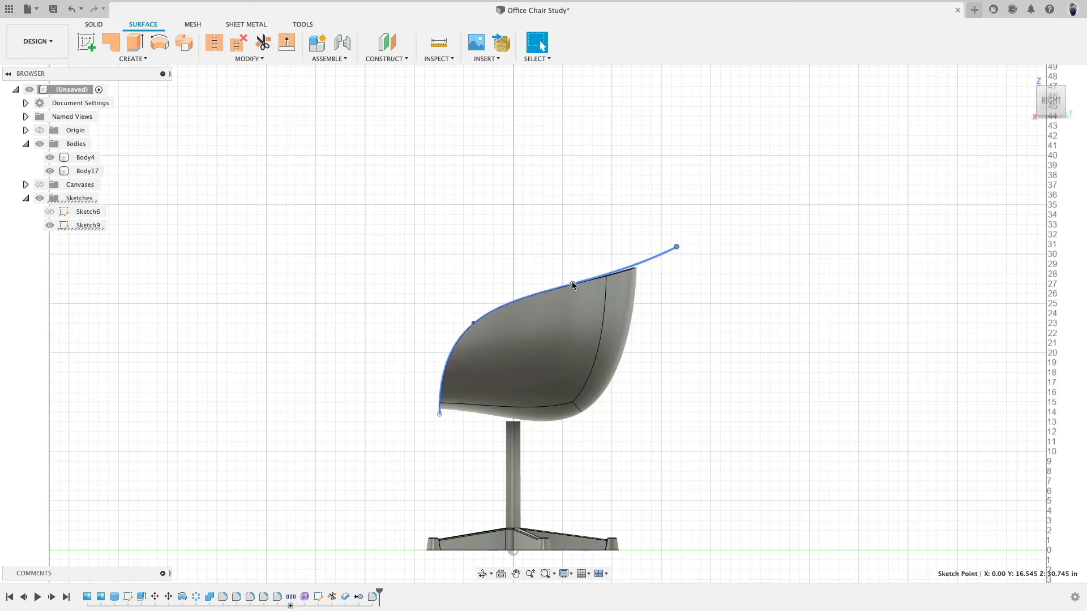
{"action": "left_click_drag", "start_coordinate": [573, 285], "coordinate": [572, 313]}
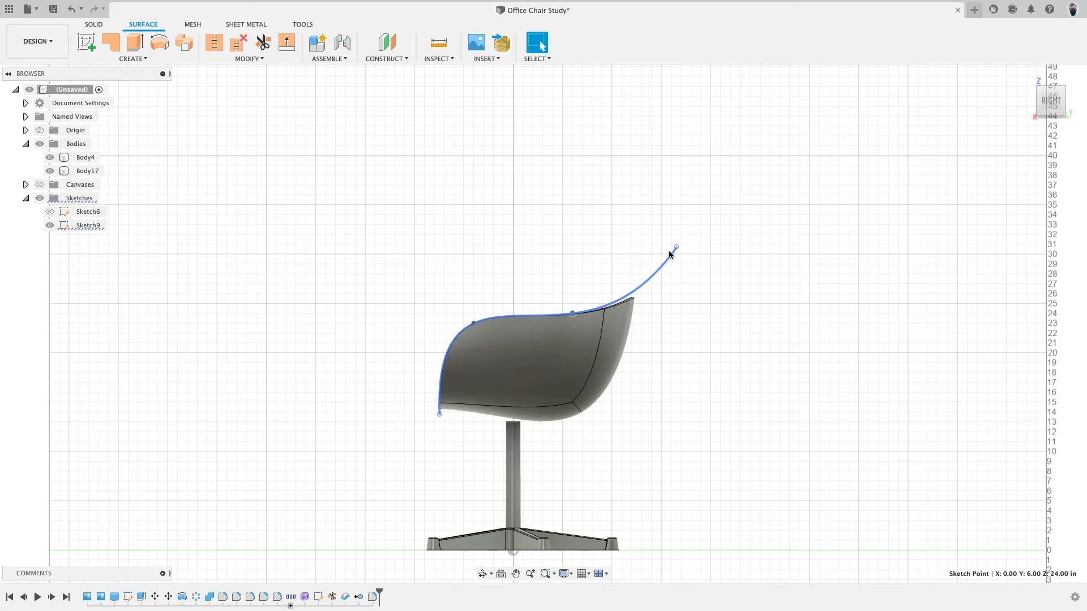
{"action": "left_click_drag", "start_coordinate": [677, 247], "coordinate": [661, 244]}
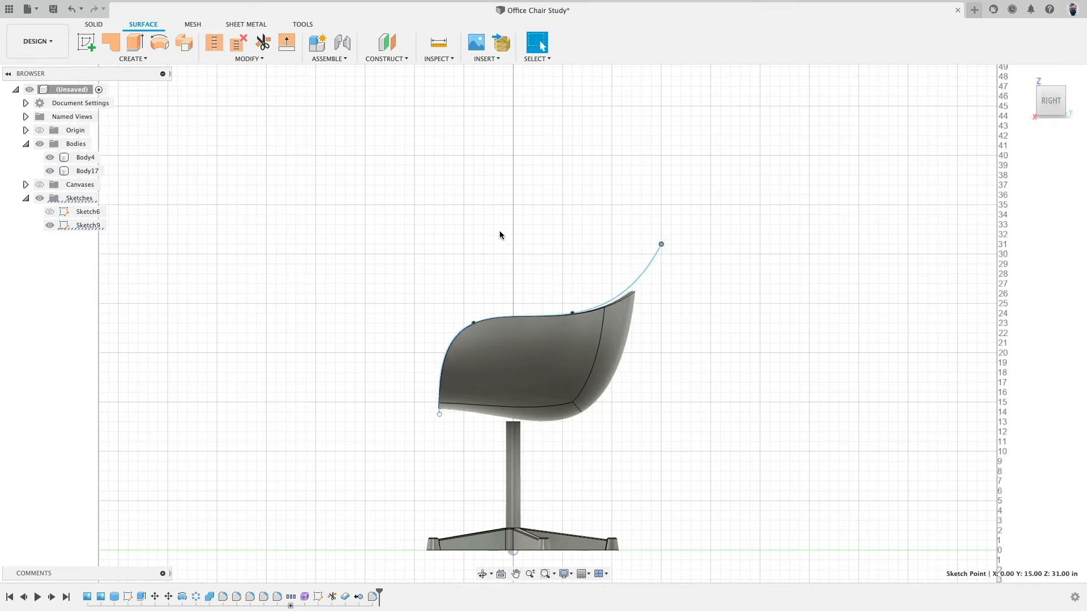
- Group the seat's timeline features from the form through the rim fillet and rename the group as legs
{"action": "middle_click_drag", "start_coordinate": [500, 235], "coordinate": [538, 249], "text": "shift"}
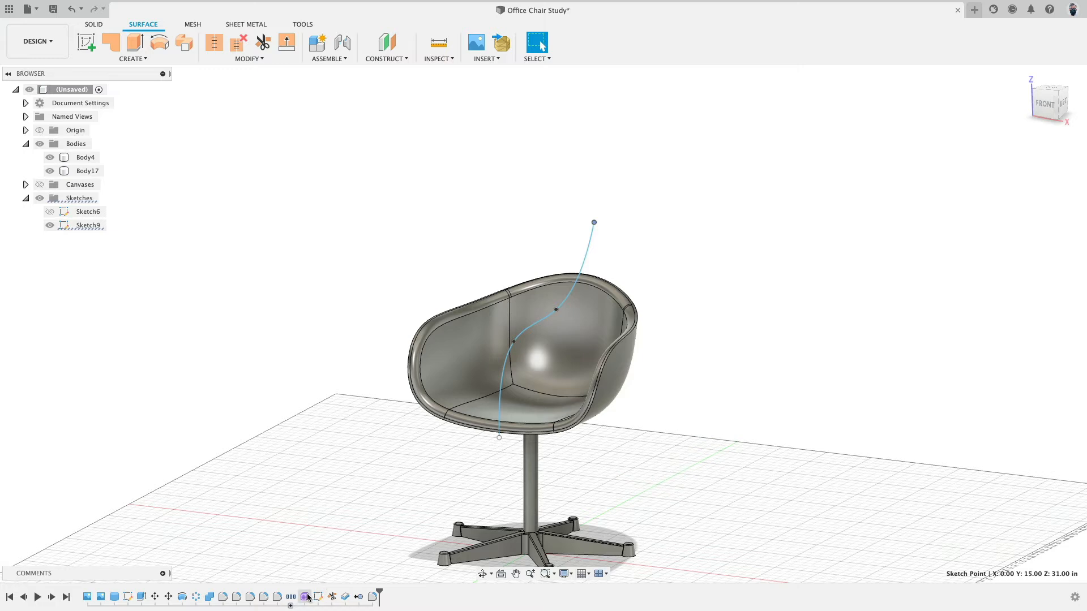
{"action": "left_click", "coordinate": [373, 596], "text": "shift"}
{"action": "right_click", "coordinate": [372, 597]}
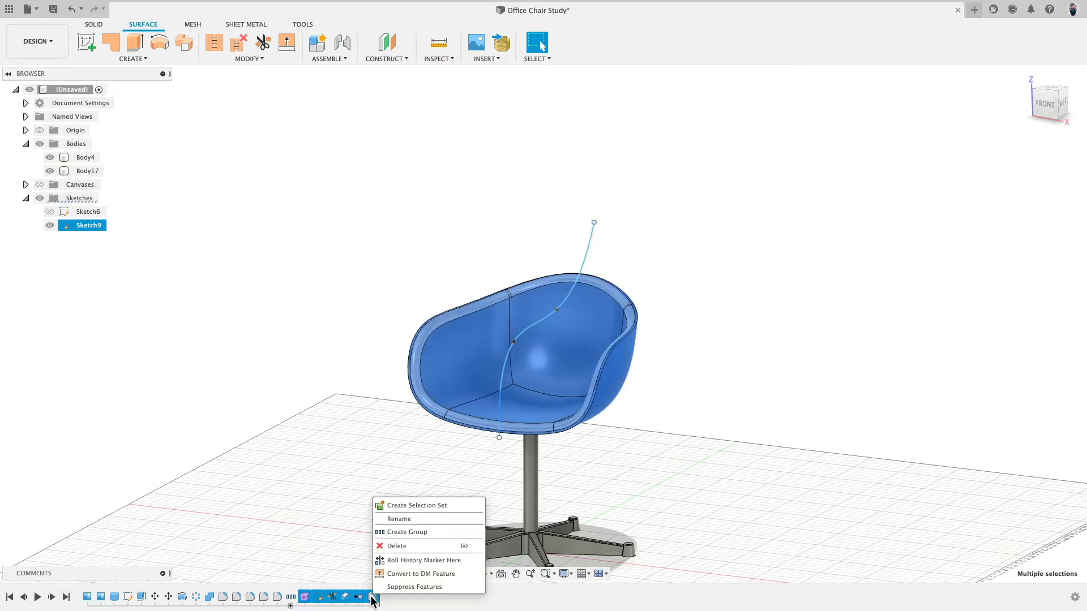
{"action": "left_click", "coordinate": [410, 532]}
{"action": "right_click", "coordinate": [305, 598]}
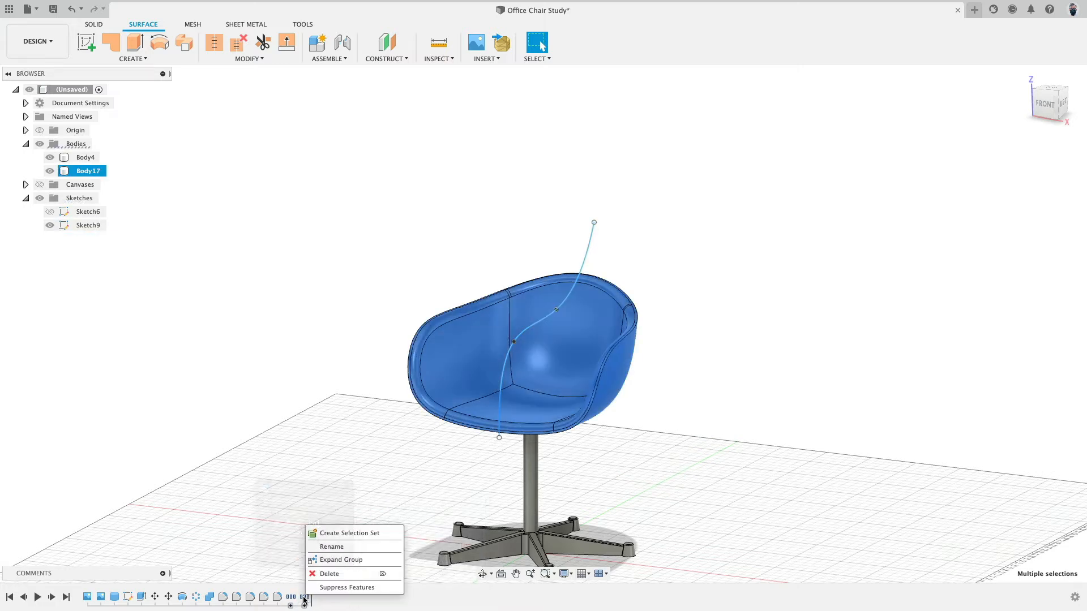
{"action": "left_click", "coordinate": [353, 548]}
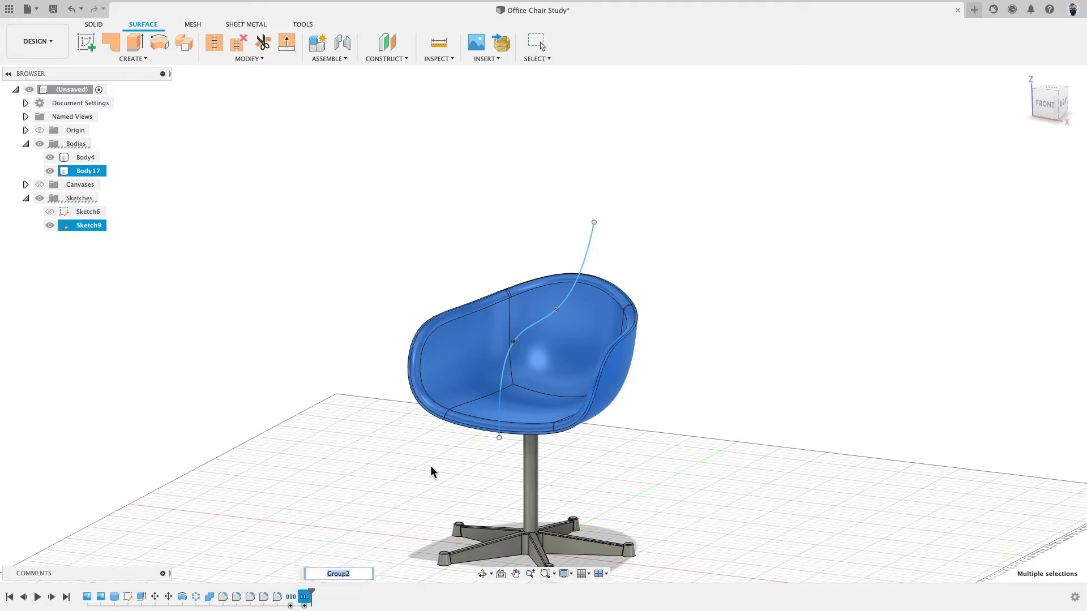
{"action": "type", "text": "legs"}
{"action": "key", "text": "Return"}
- Suppress the features of the new seat group in the timeline and show the reference canvases again
{"action": "right_click", "coordinate": [305, 597]}
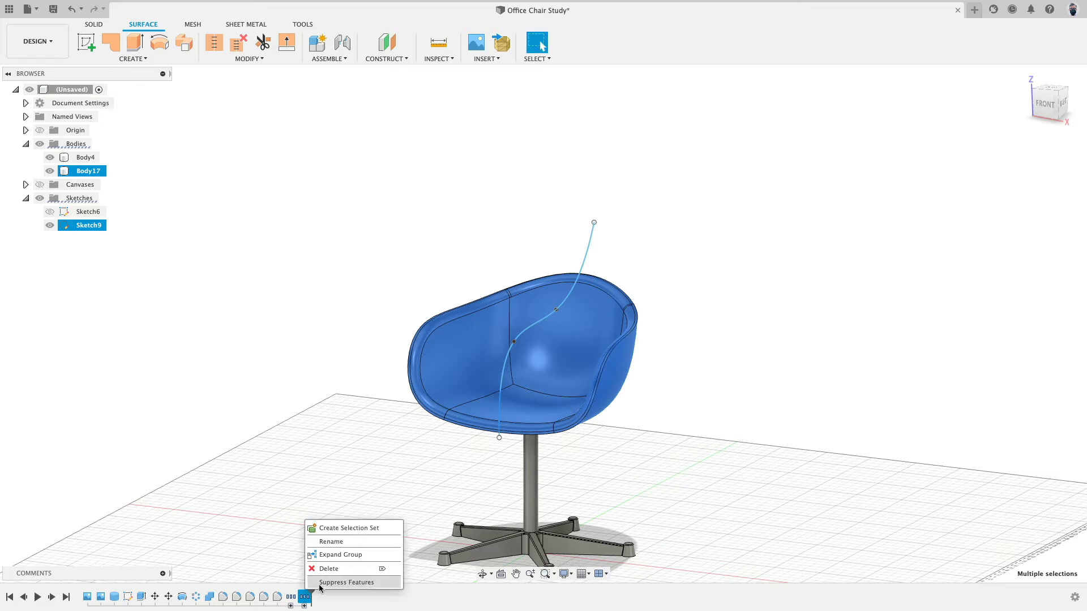
{"action": "left_click", "coordinate": [351, 583]}
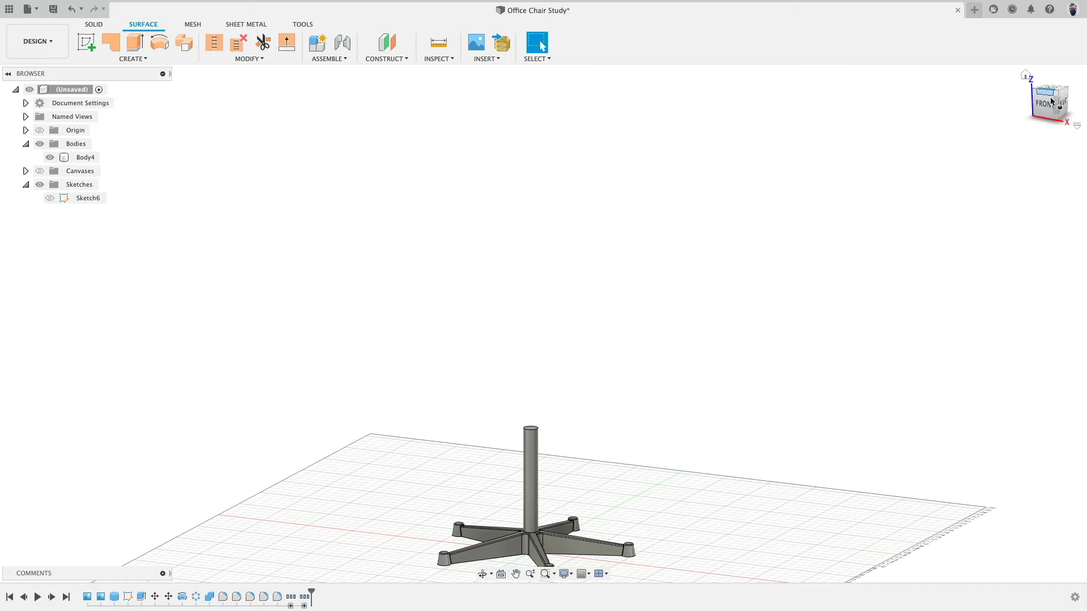
{"action": "left_click", "coordinate": [40, 171]}
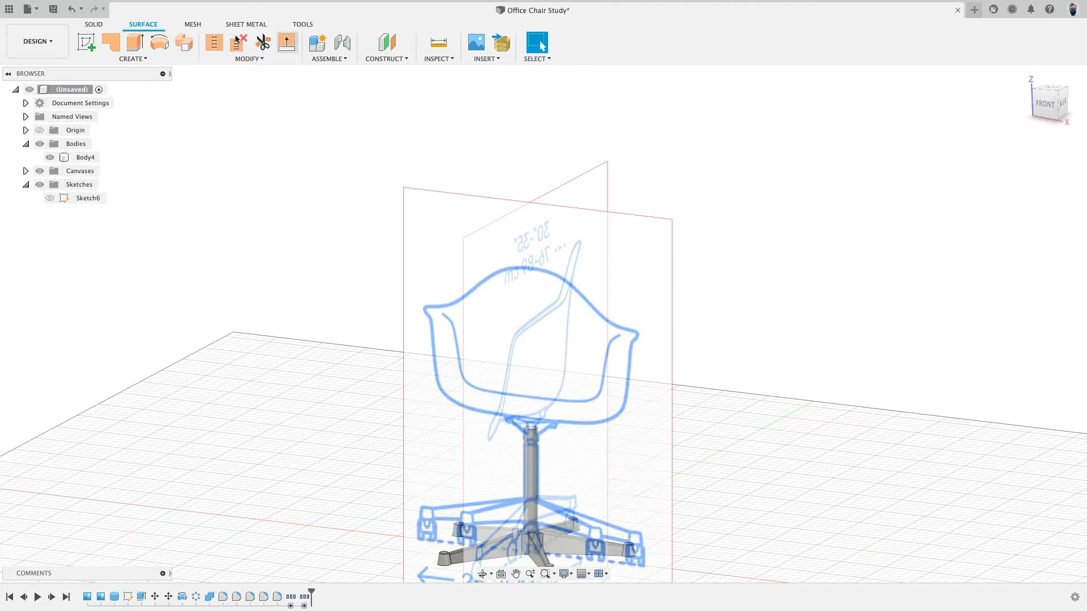
- Start a new form and place a centred box about 16 by 14 in on the front plane over the canvas's seat outline
{"action": "left_click", "coordinate": [94, 24]}
{"action": "left_click", "coordinate": [208, 42]}
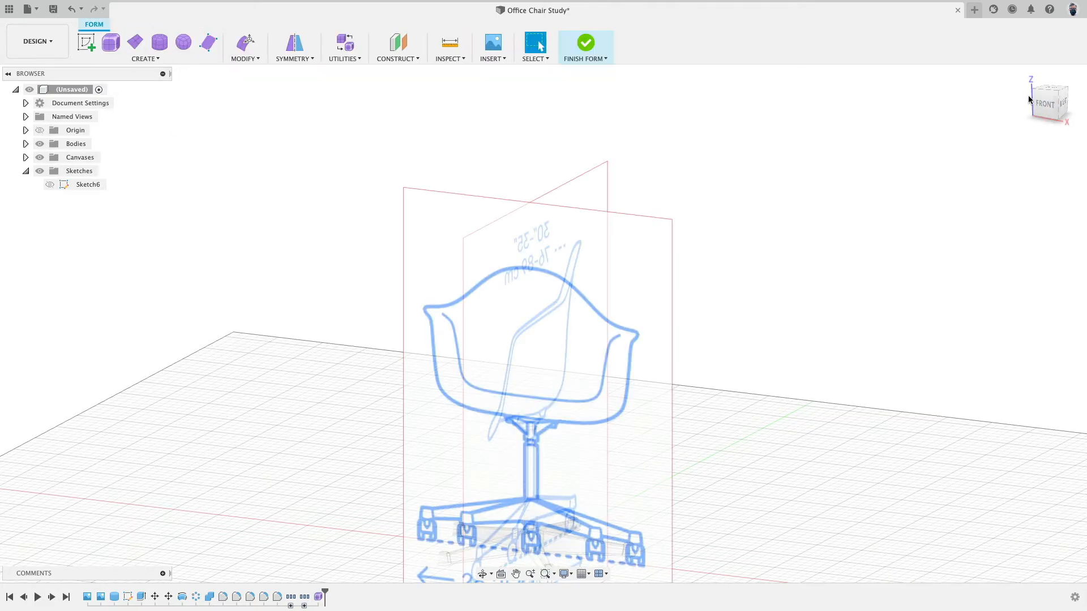
{"action": "left_click", "coordinate": [1045, 103]}
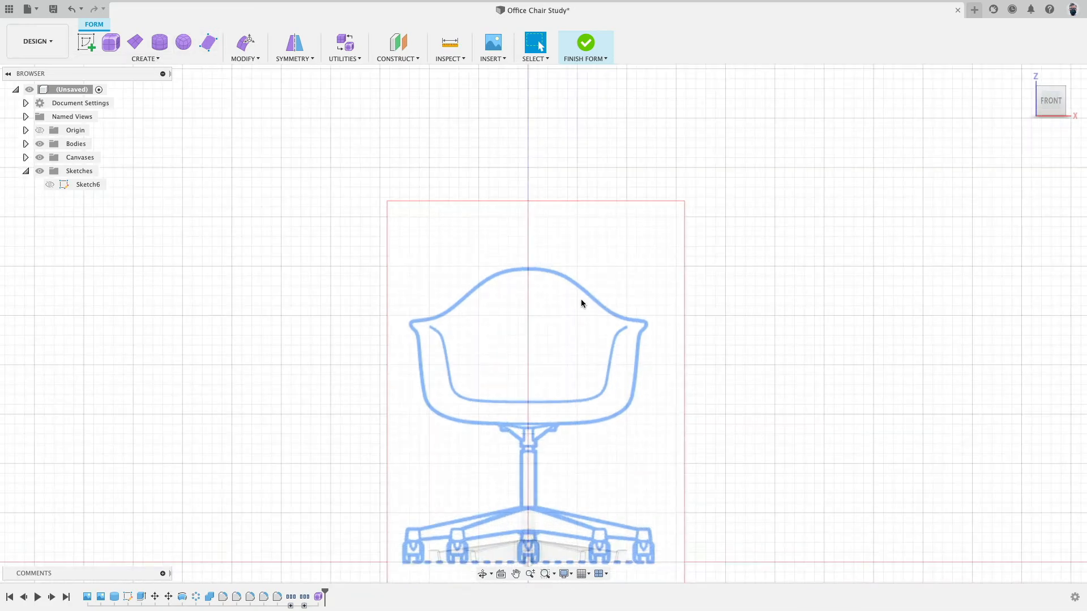
{"action": "scroll", "coordinate": [544, 334], "scroll_direction": "up", "scroll_amount": 5}
{"action": "scroll", "coordinate": [545, 334], "scroll_direction": "down", "scroll_amount": 5}
{"action": "scroll", "coordinate": [558, 442], "scroll_direction": "up", "scroll_amount": 2}
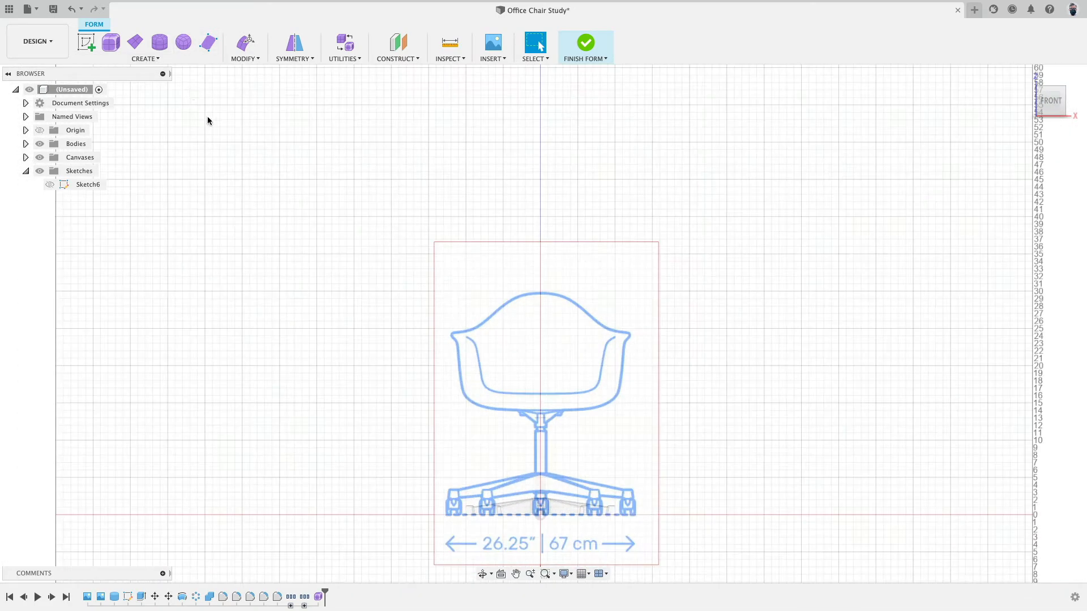
{"action": "left_click", "coordinate": [112, 43]}
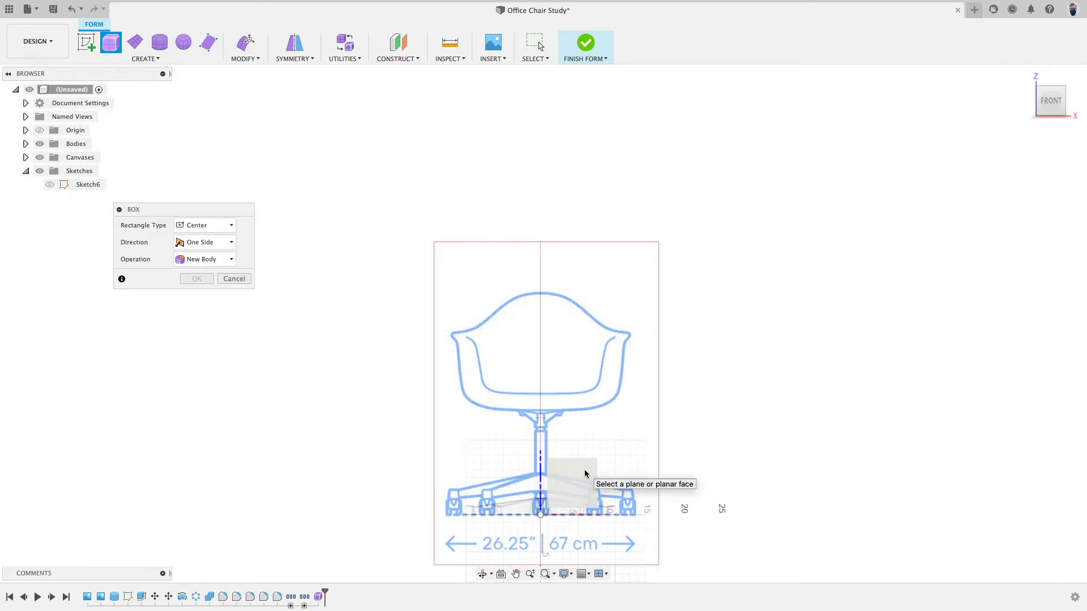
{"action": "left_click", "coordinate": [540, 353]}
{"action": "left_click", "coordinate": [594, 306]}
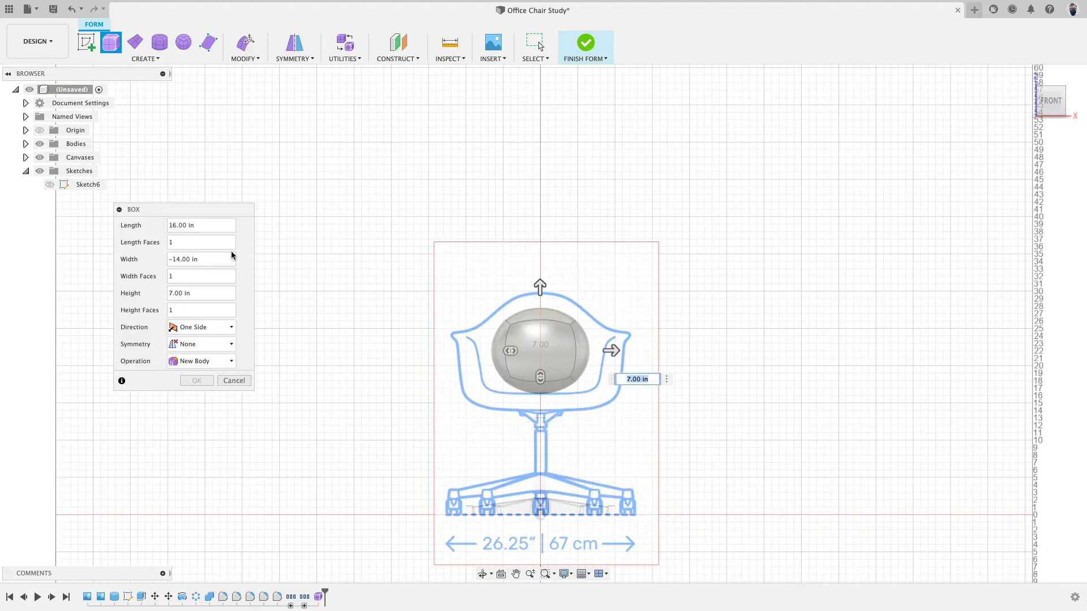
- Set the box's width to -16 in and height to 16 in, with 2 faces along length, width and height, and create it
{"action": "left_click", "coordinate": [193, 225]}
{"action": "type", "text": "-16"}
{"action": "key", "text": "Tab"}
{"action": "key", "text": "Tab"}
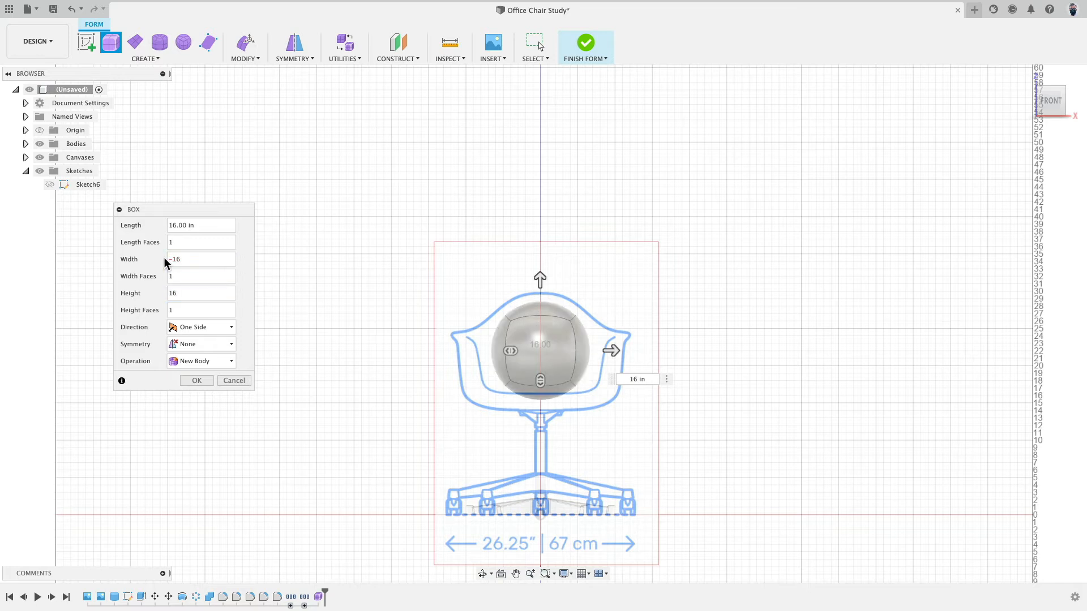
{"action": "type", "text": "2"}
{"action": "left_click", "coordinate": [182, 277]}
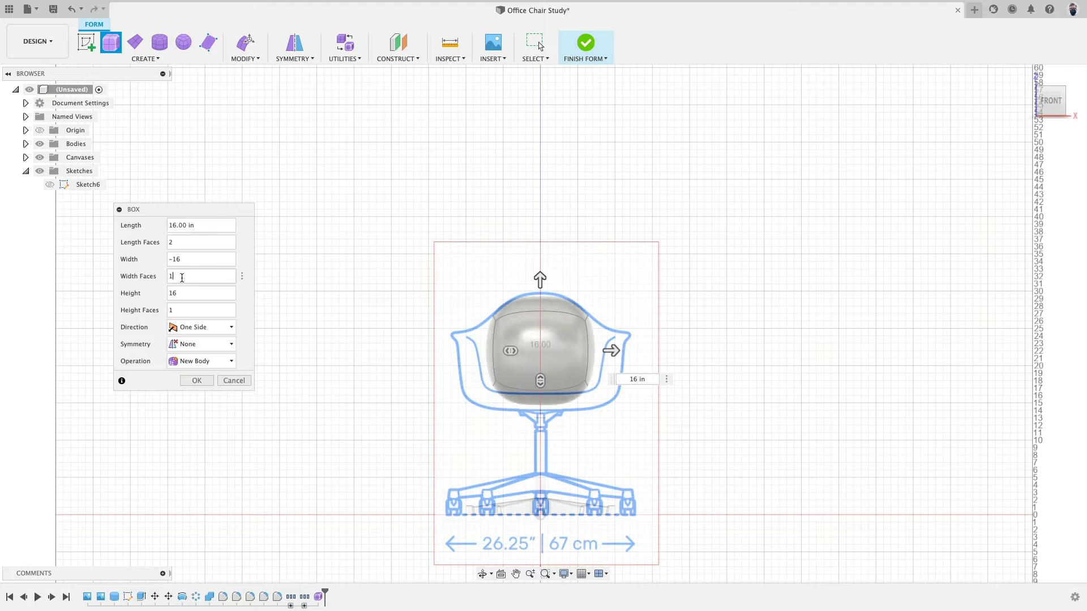
{"action": "type", "text": "2"}
{"action": "key", "text": "Tab"}
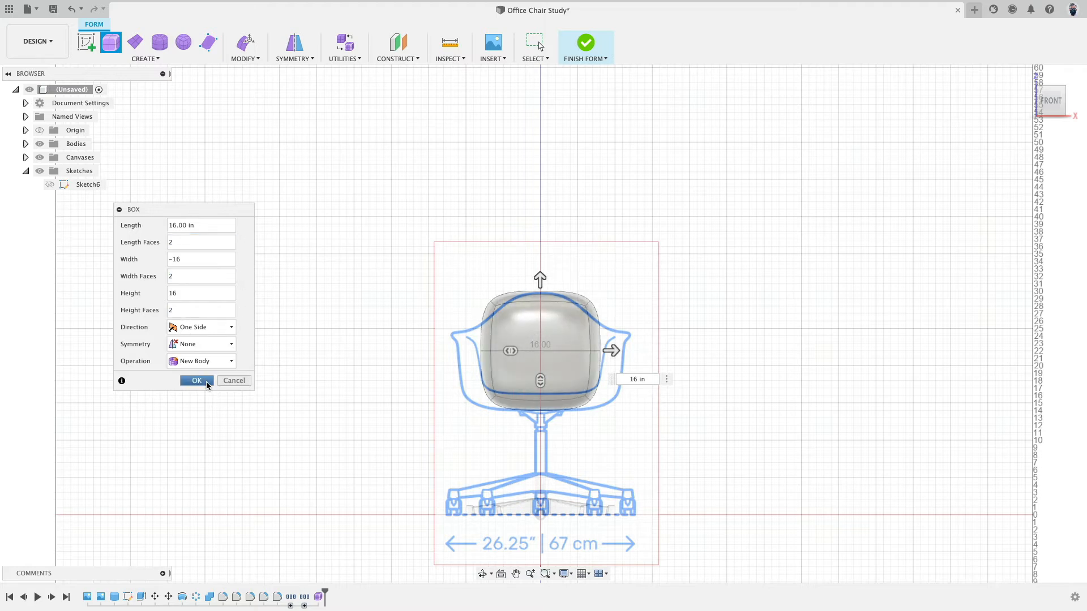
{"action": "left_click", "coordinate": [204, 383]}
- Move the whole box body forward over the side canvas's seat and tilt it by about -4.4 degrees
{"action": "middle_click_drag", "start_coordinate": [596, 204], "coordinate": [612, 106], "text": "shift"}
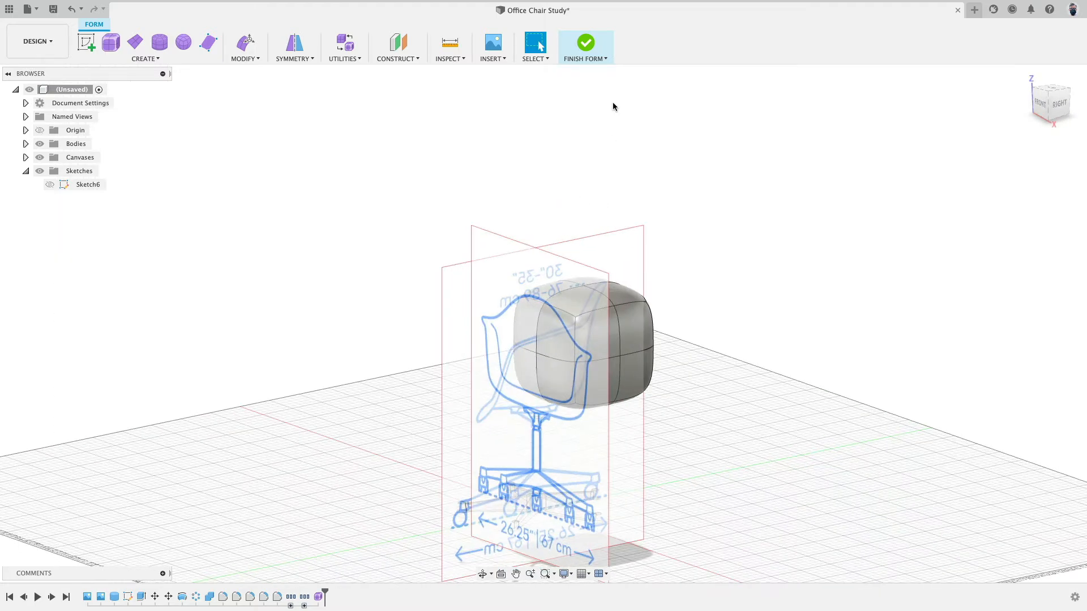
{"action": "left_click", "coordinate": [1066, 104]}
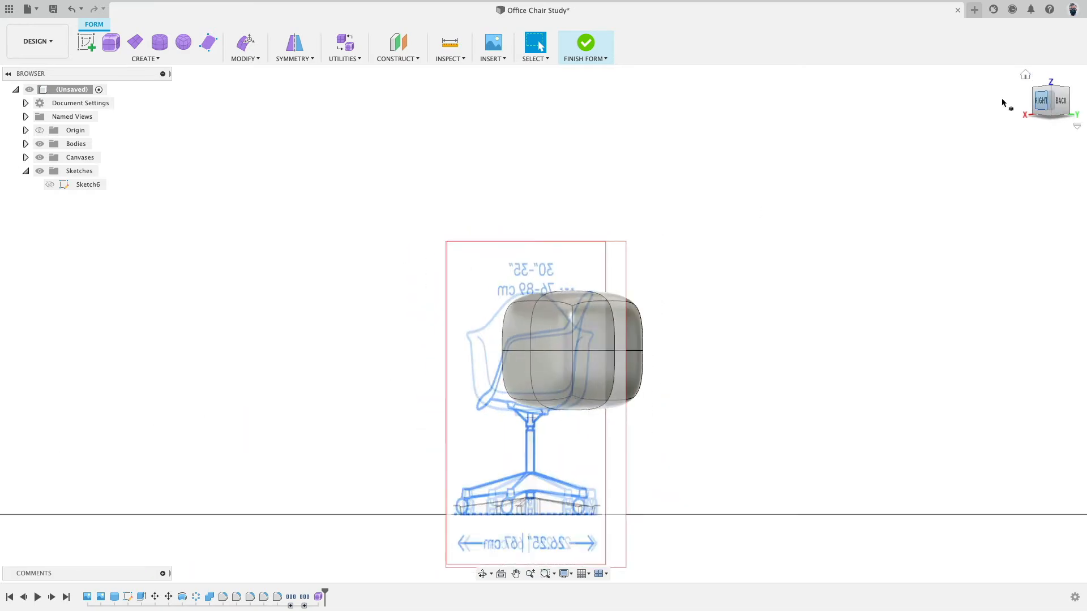
{"action": "left_click", "coordinate": [249, 44]}
{"action": "left_click", "coordinate": [616, 328]}
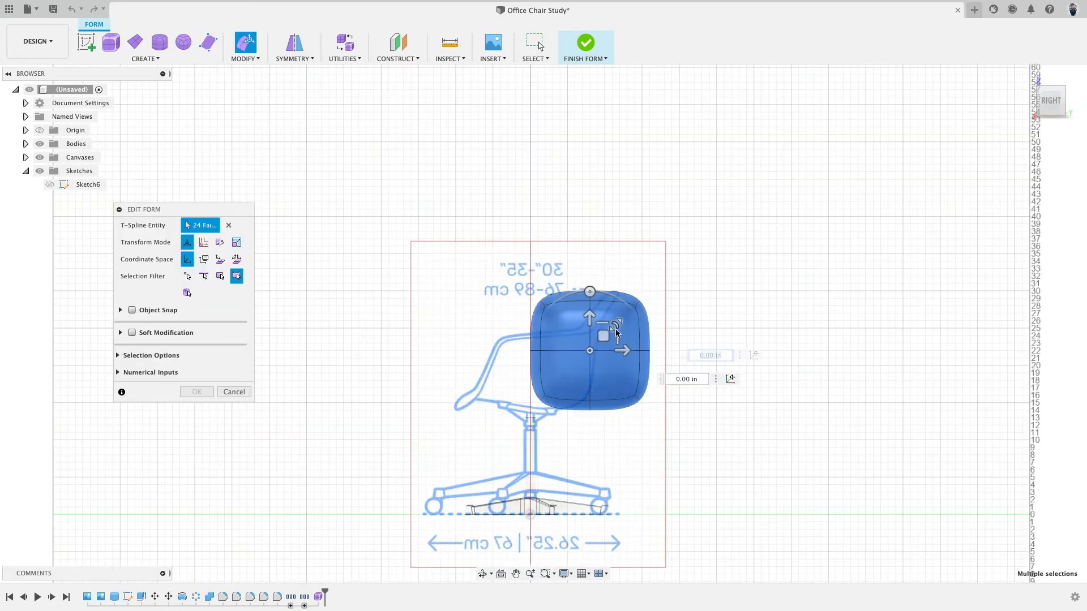
{"action": "left_click_drag", "start_coordinate": [606, 330], "coordinate": [546, 341]}
{"action": "left_click_drag", "start_coordinate": [535, 298], "coordinate": [540, 300]}
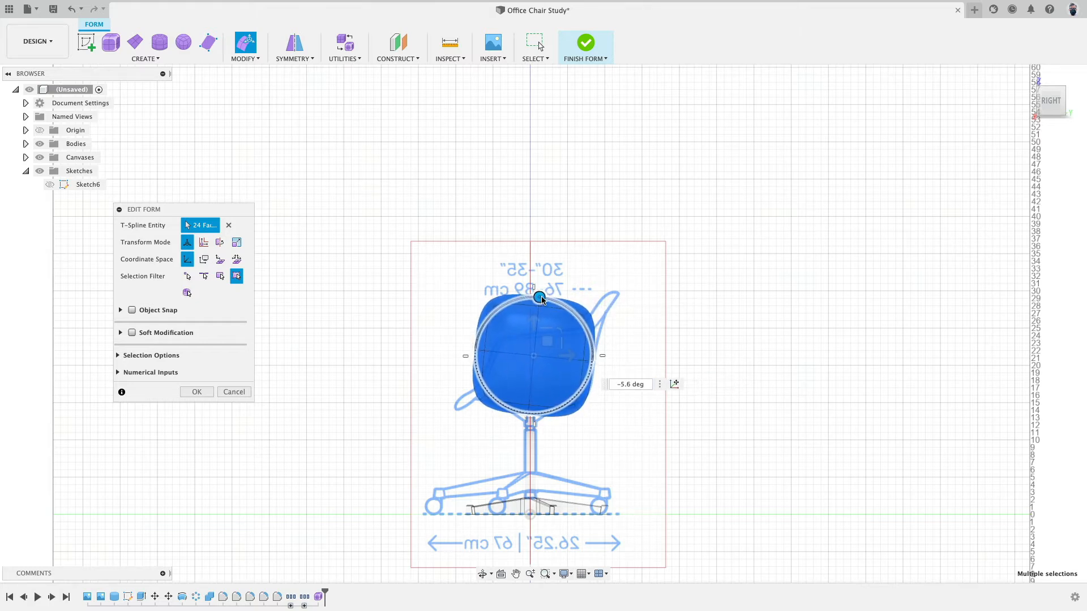
{"action": "left_click_drag", "start_coordinate": [541, 300], "coordinate": [541, 301]}
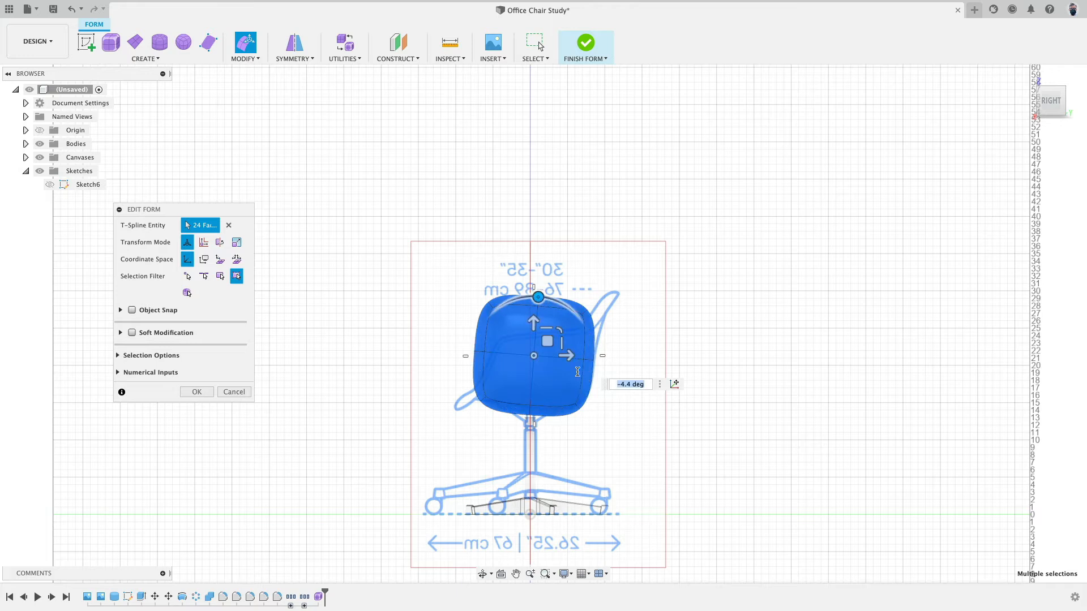
{"action": "left_click", "coordinate": [212, 392]}
- Hide the reference canvases and delete all the front and top faces of the box to open the seat form
{"action": "middle_click_drag", "start_coordinate": [431, 245], "coordinate": [502, 357], "text": "shift"}
{"action": "left_click", "coordinate": [520, 359]}
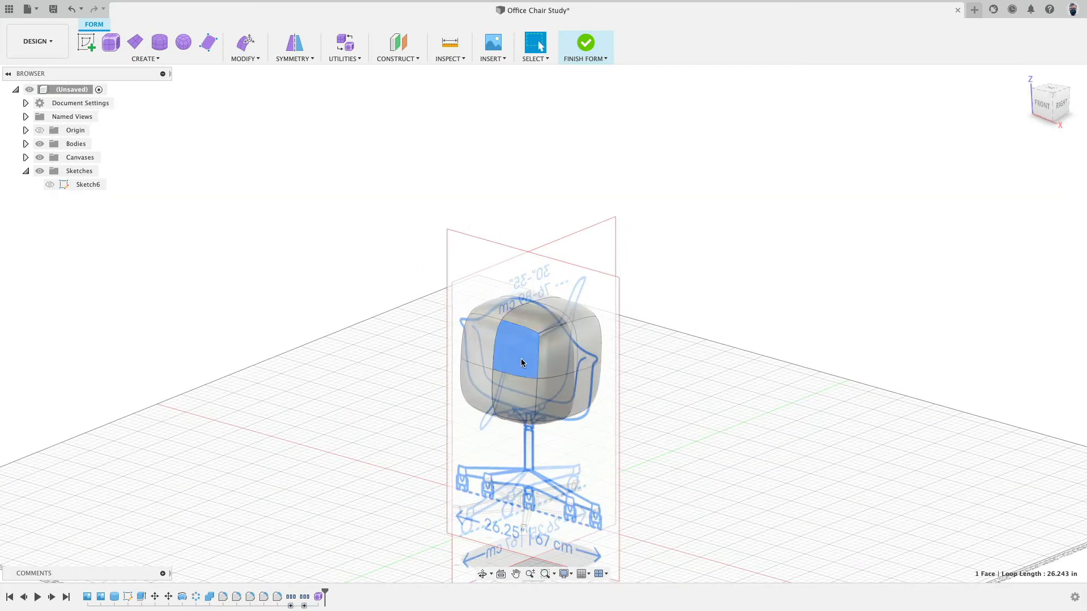
{"action": "left_click", "coordinate": [40, 158]}
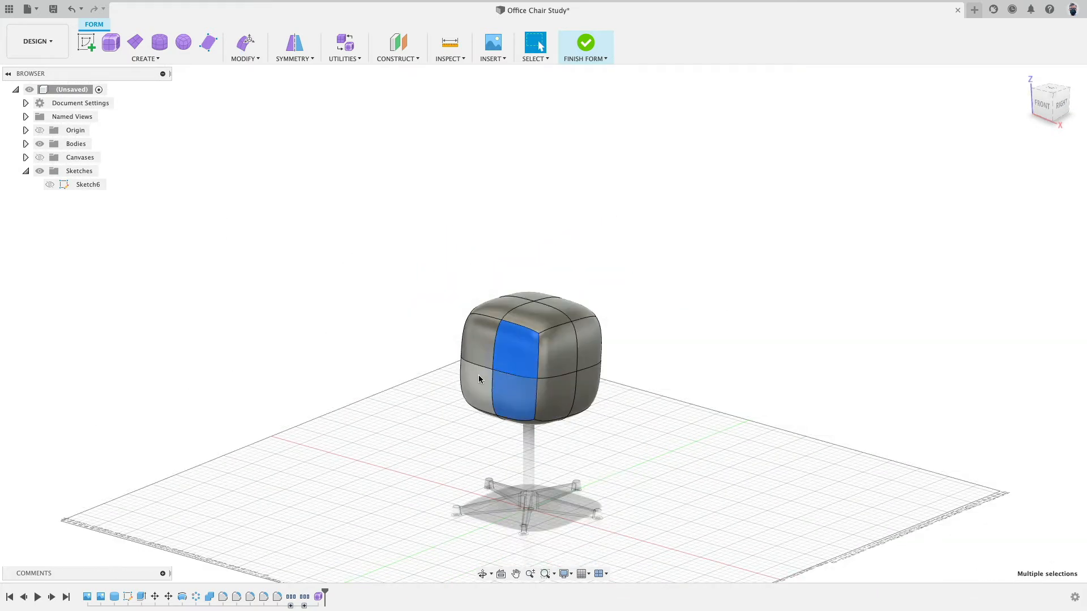
{"action": "left_click", "coordinate": [494, 310], "text": "shift"}
{"action": "left_click", "coordinate": [539, 308], "text": "shift"}
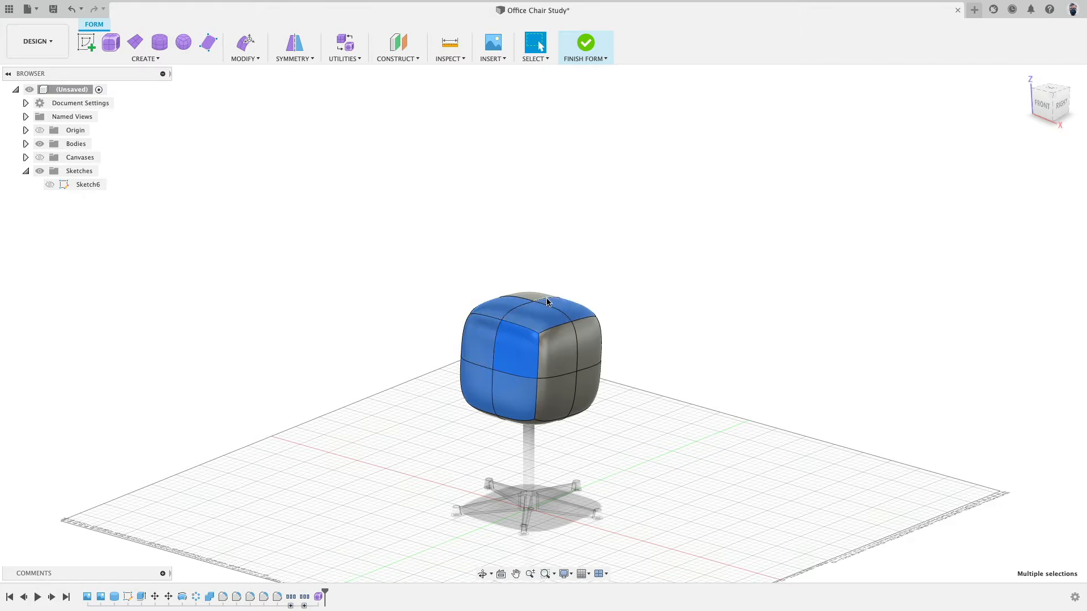
{"action": "middle_click_drag", "start_coordinate": [654, 269], "coordinate": [514, 361], "text": "shift"}
{"action": "middle_click_drag", "start_coordinate": [723, 325], "coordinate": [634, 333], "text": "shift"}
{"action": "key", "text": "Delete"}
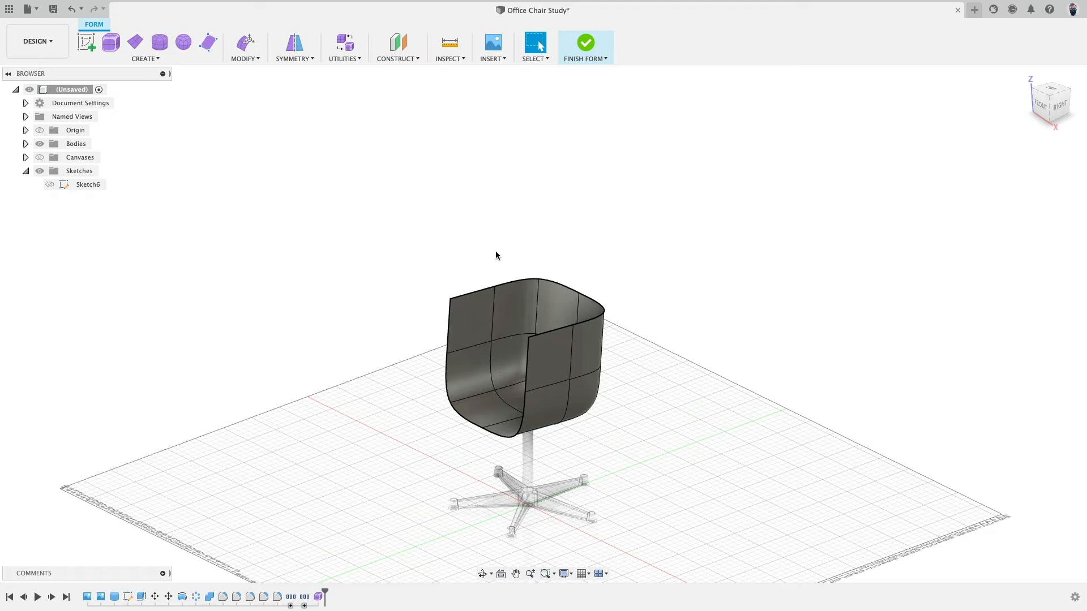
- Lower the front upper edges of both side walls by about 4.886 in, using the local coordinate space
{"action": "left_click", "coordinate": [1059, 106]}
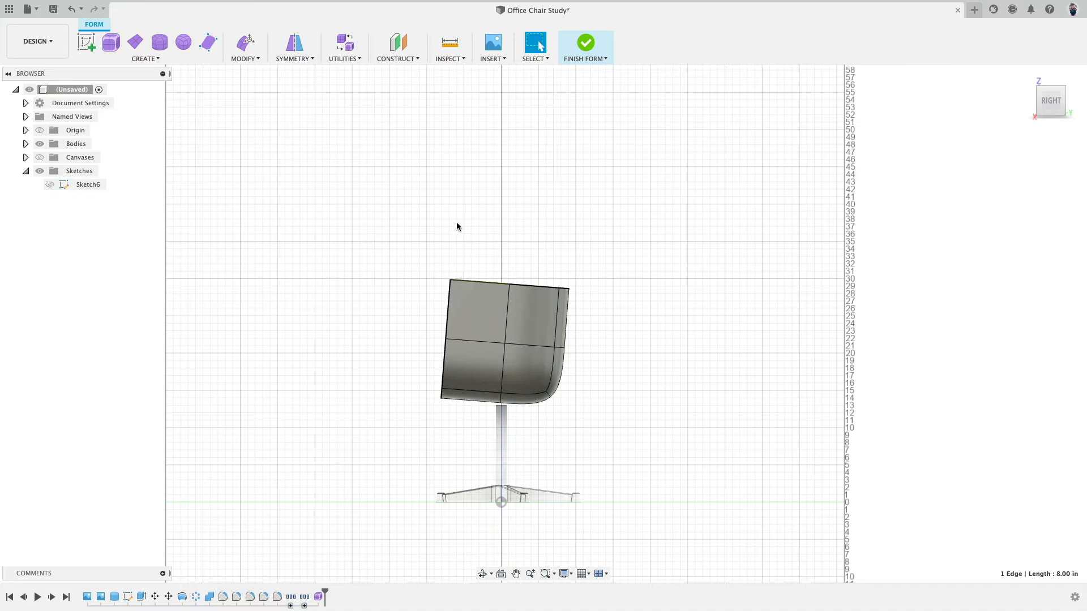
{"action": "middle_click_drag", "start_coordinate": [457, 222], "coordinate": [527, 243], "text": "shift"}
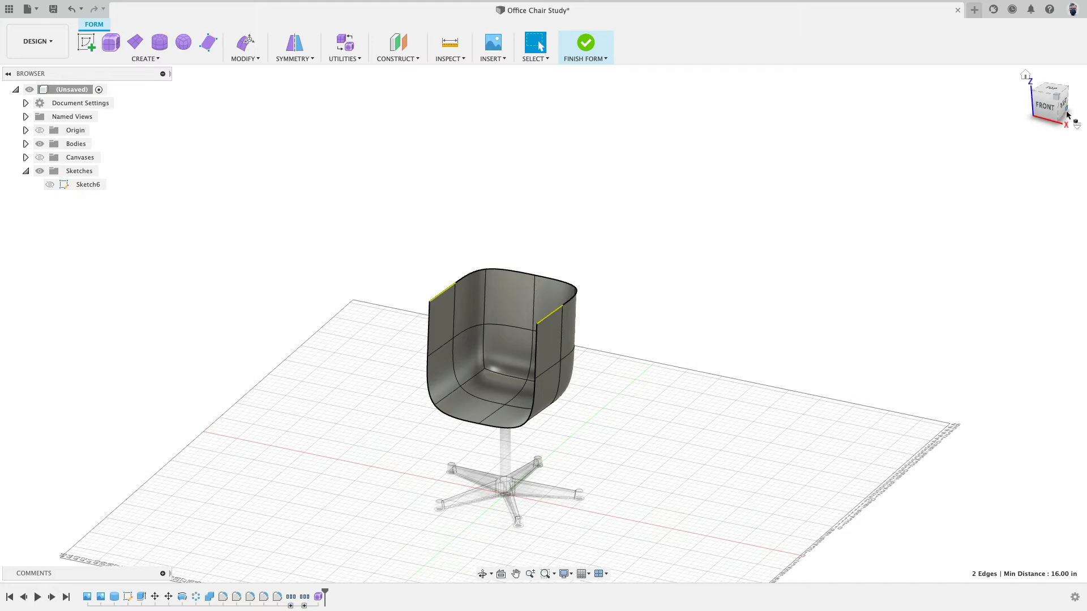
{"action": "left_click", "coordinate": [1040, 106]}
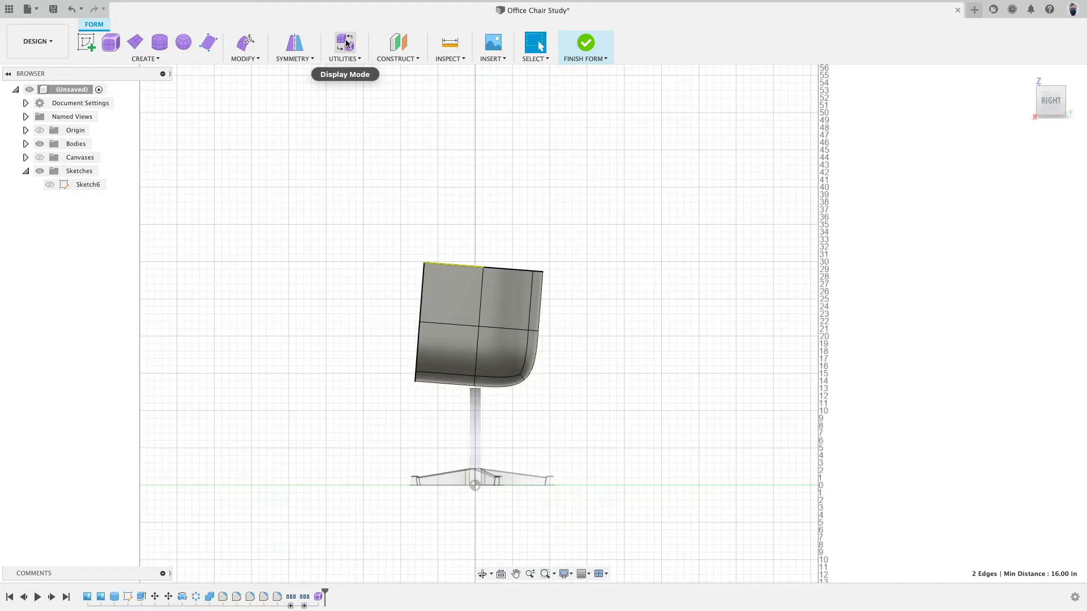
{"action": "left_click", "coordinate": [245, 43]}
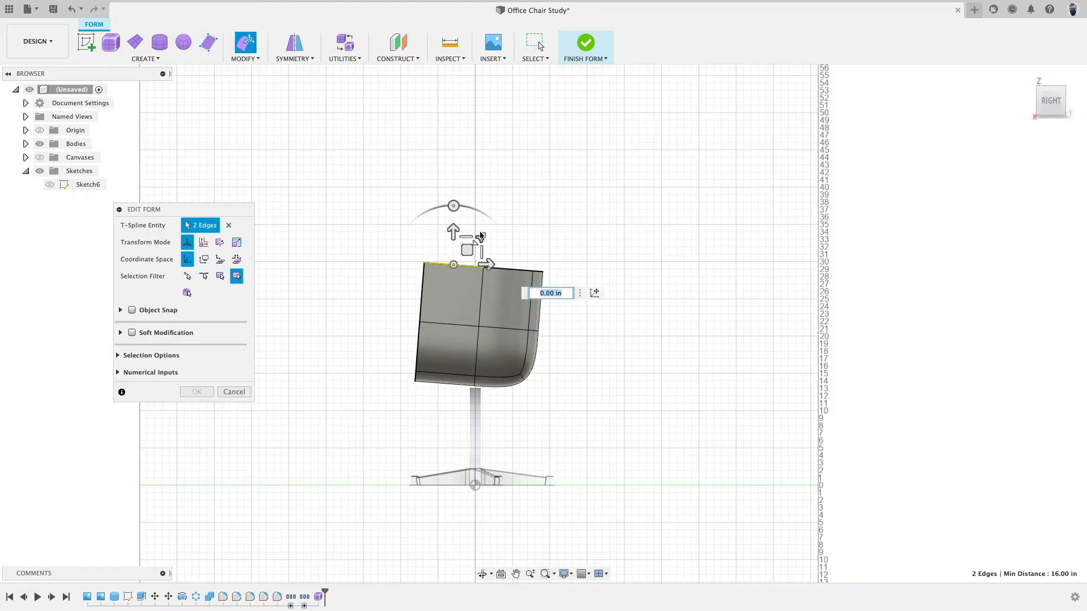
{"action": "scroll", "coordinate": [481, 236], "scroll_direction": "up", "scroll_amount": 4}
{"action": "scroll", "coordinate": [480, 232], "scroll_direction": "up", "scroll_amount": 1}
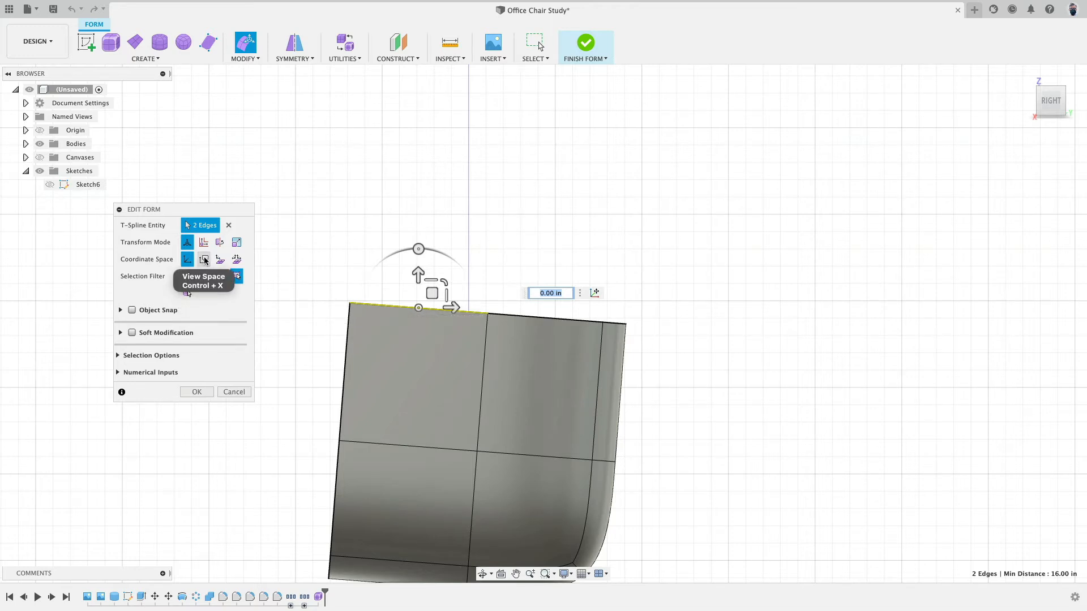
{"action": "left_click", "coordinate": [235, 261]}
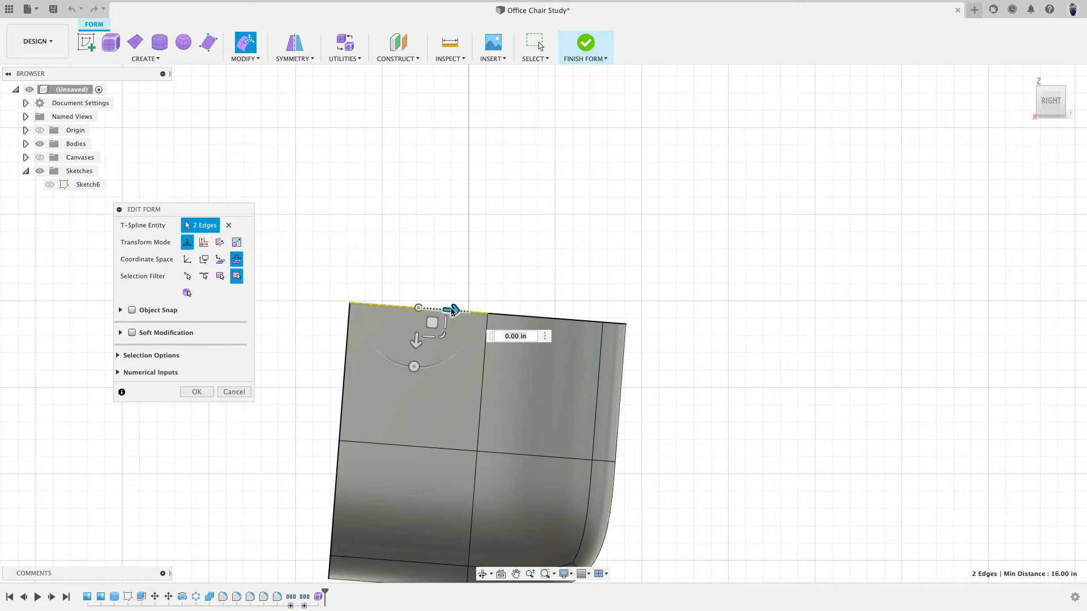
{"action": "left_click_drag", "start_coordinate": [417, 340], "coordinate": [410, 418]}
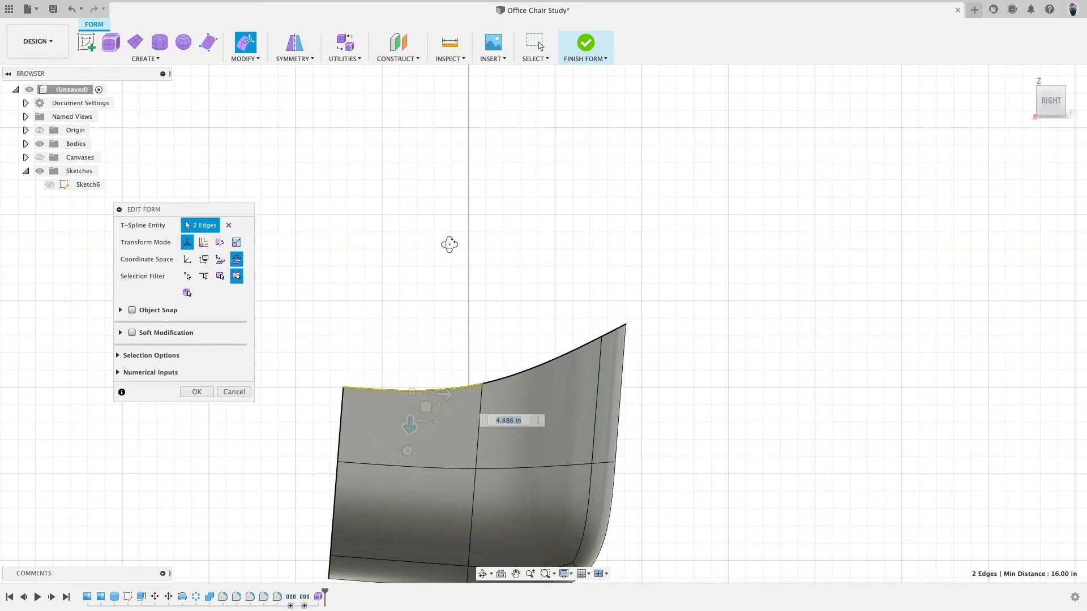
{"action": "middle_click_drag", "start_coordinate": [449, 243], "coordinate": [716, 267], "text": "shift"}
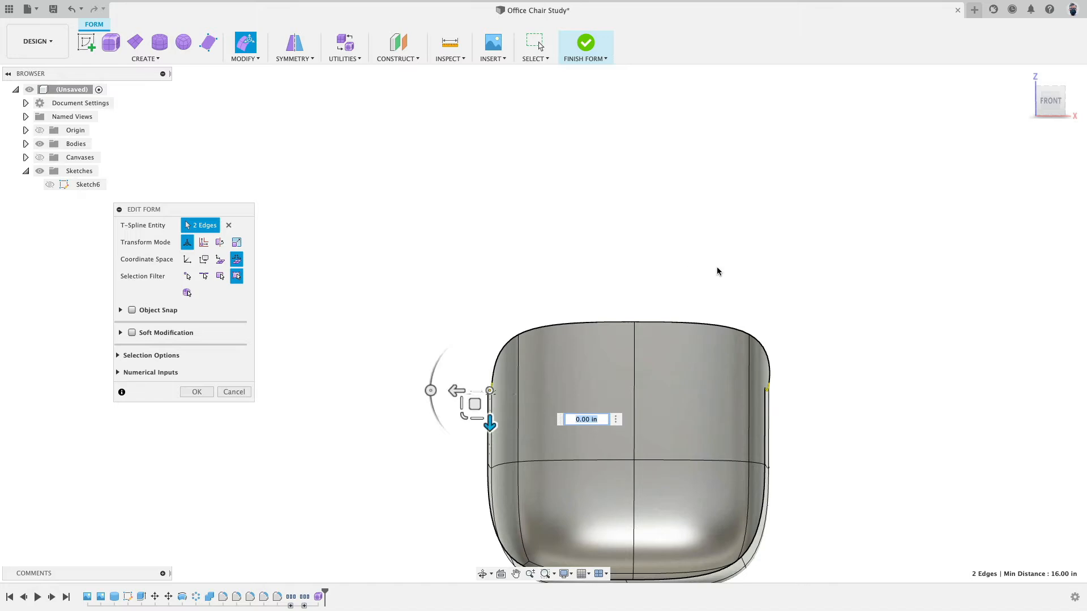
{"action": "left_click", "coordinate": [1054, 104]}
{"action": "left_click", "coordinate": [753, 321]}
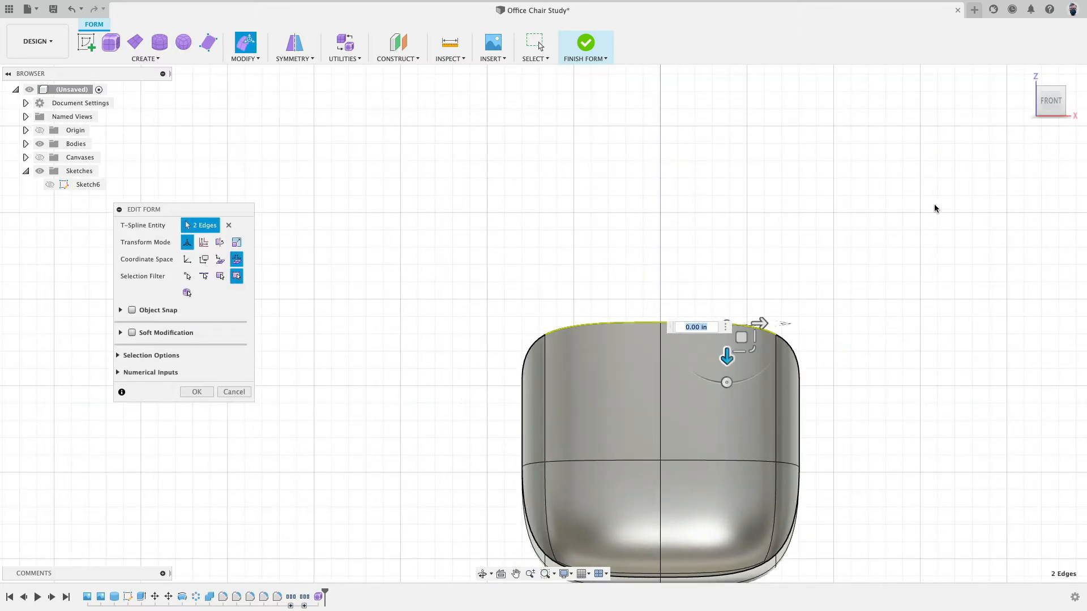
{"action": "left_click", "coordinate": [681, 310]}
{"action": "left_click", "coordinate": [677, 321]}
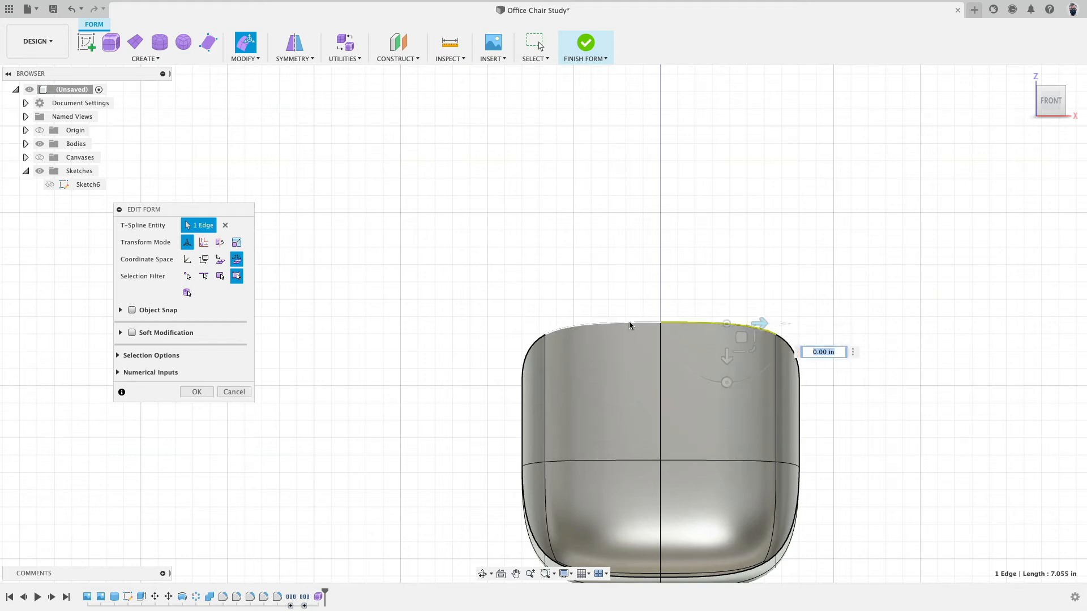
{"action": "left_click", "coordinate": [630, 322], "text": "shift"}
{"action": "middle_click_drag", "start_coordinate": [984, 190], "coordinate": [797, 244], "text": "shift"}
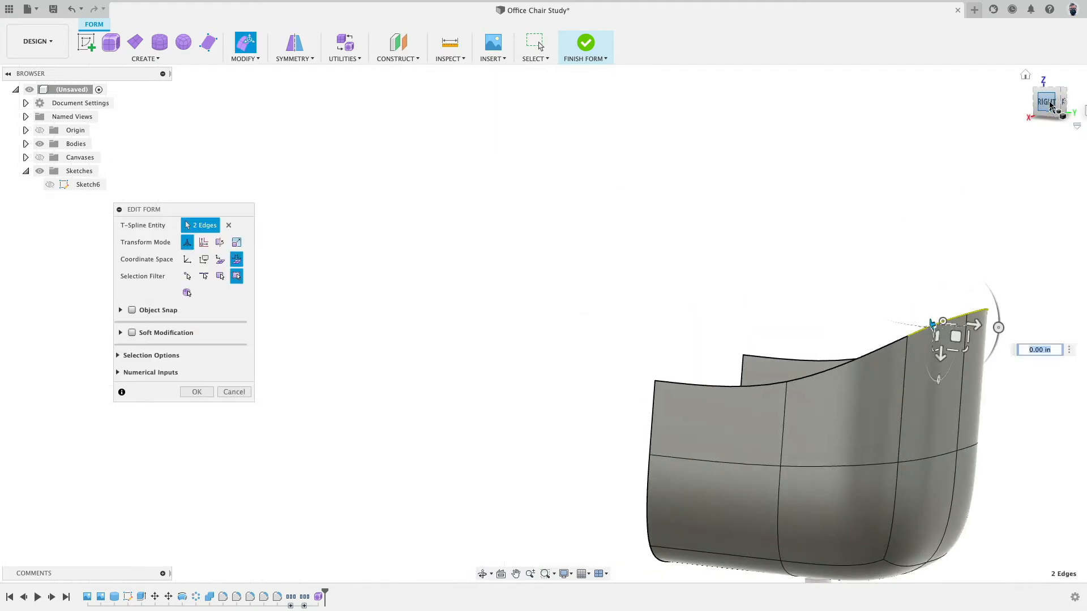
{"action": "left_click", "coordinate": [1049, 104]}
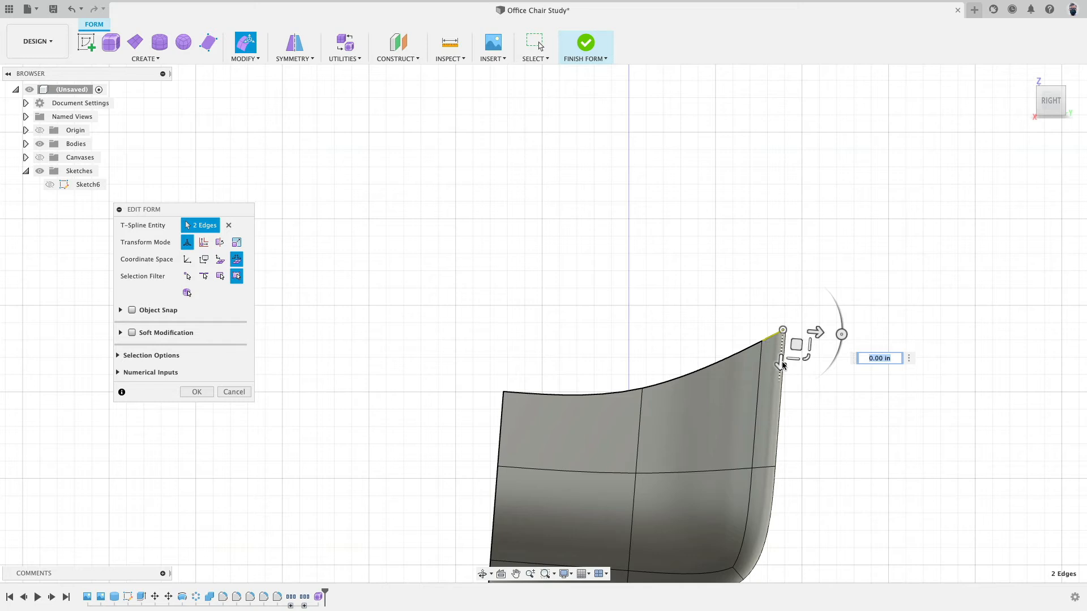
{"action": "middle_click_drag", "start_coordinate": [592, 299], "coordinate": [498, 158], "text": "shift"}
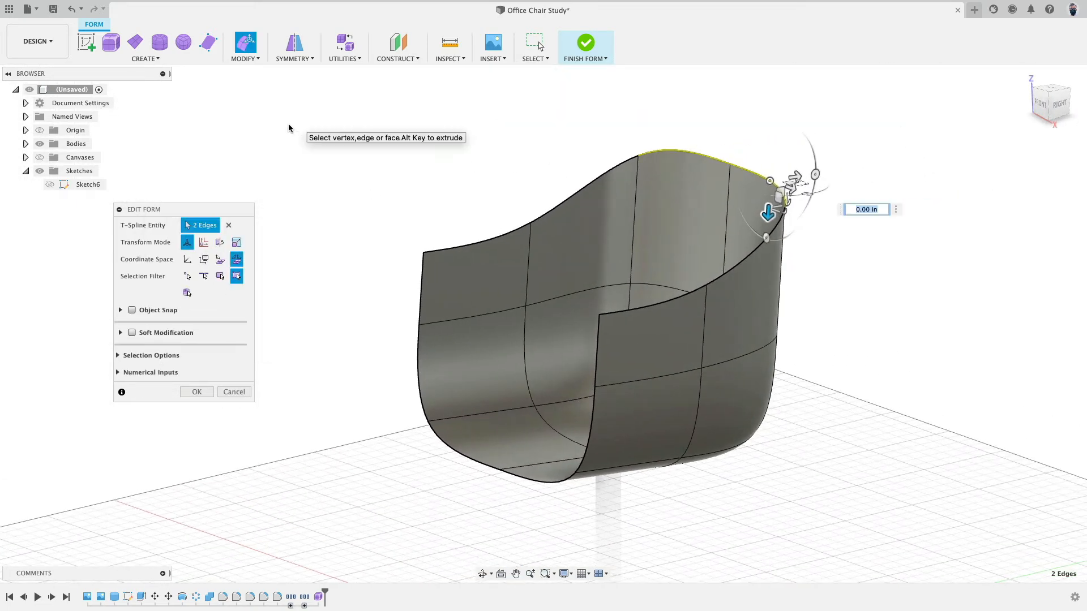
- Show the reference canvases and scale the vertical edges at both rear corners of the shell closer together in world space
{"action": "left_click", "coordinate": [38, 157]}
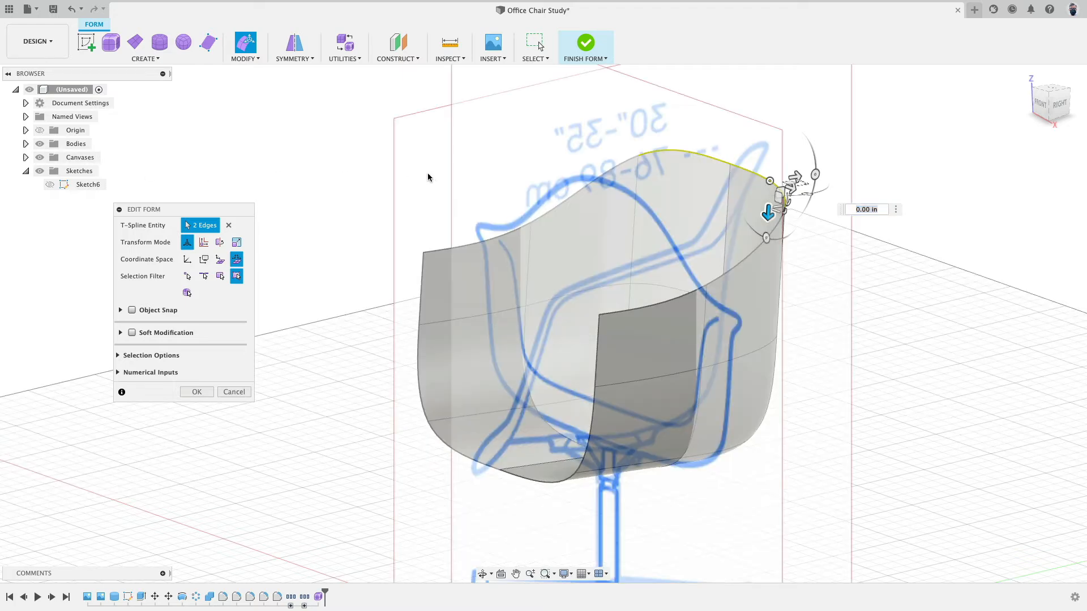
{"action": "mouse_move", "coordinate": [426, 172]}
{"action": "middle_mouse_down", "text": "shift"}
{"action": "mouse_move", "coordinate": [420, 166]}
{"action": "mouse_move", "coordinate": [439, 163]}
{"action": "middle_mouse_up", "text": "shift"}
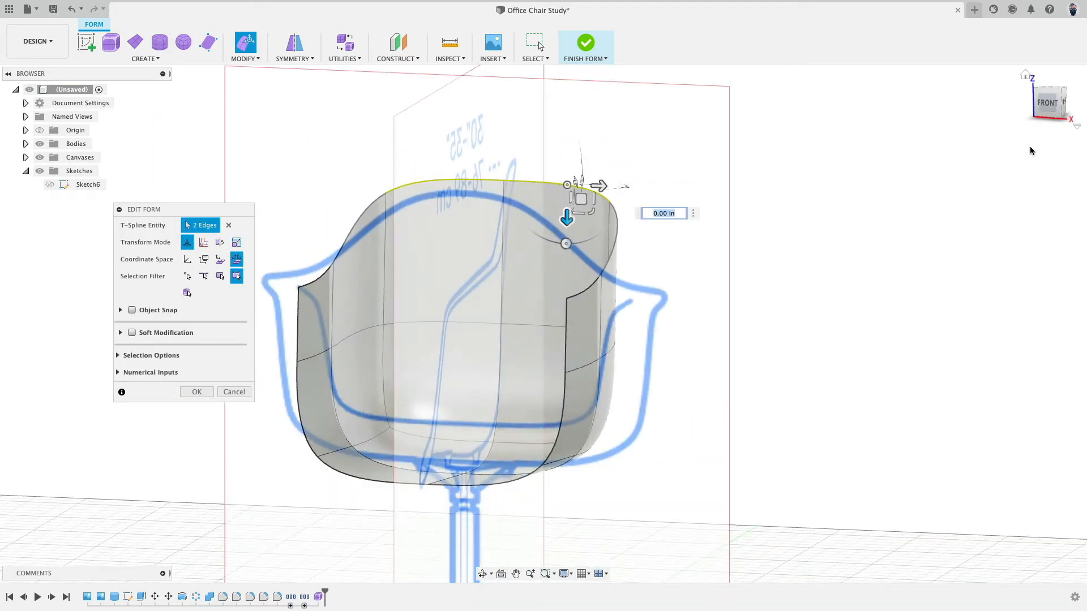
{"action": "left_click", "coordinate": [1048, 108]}
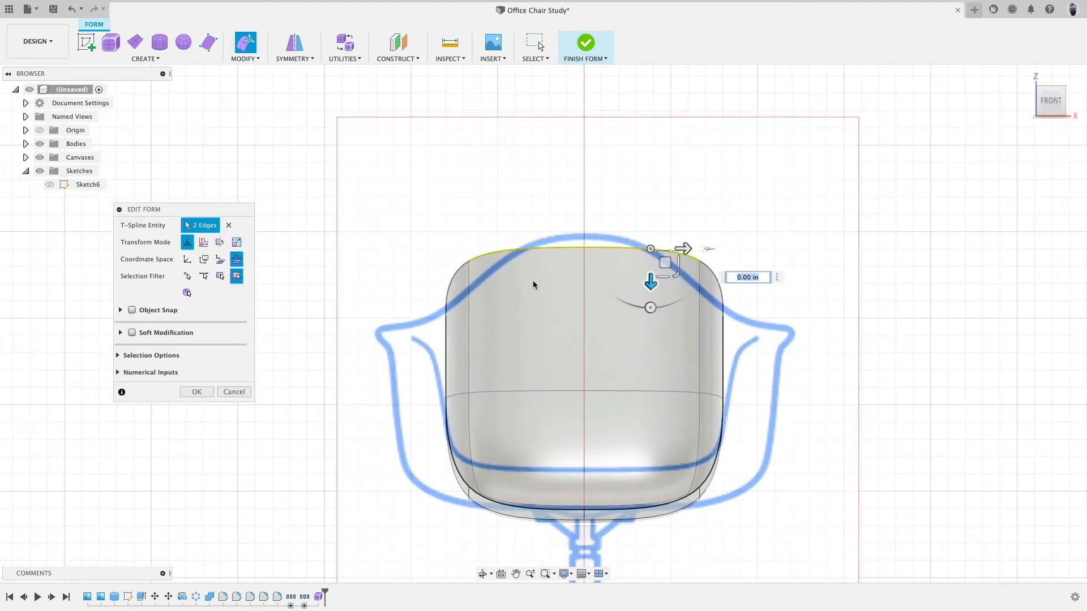
{"action": "left_click", "coordinate": [470, 349]}
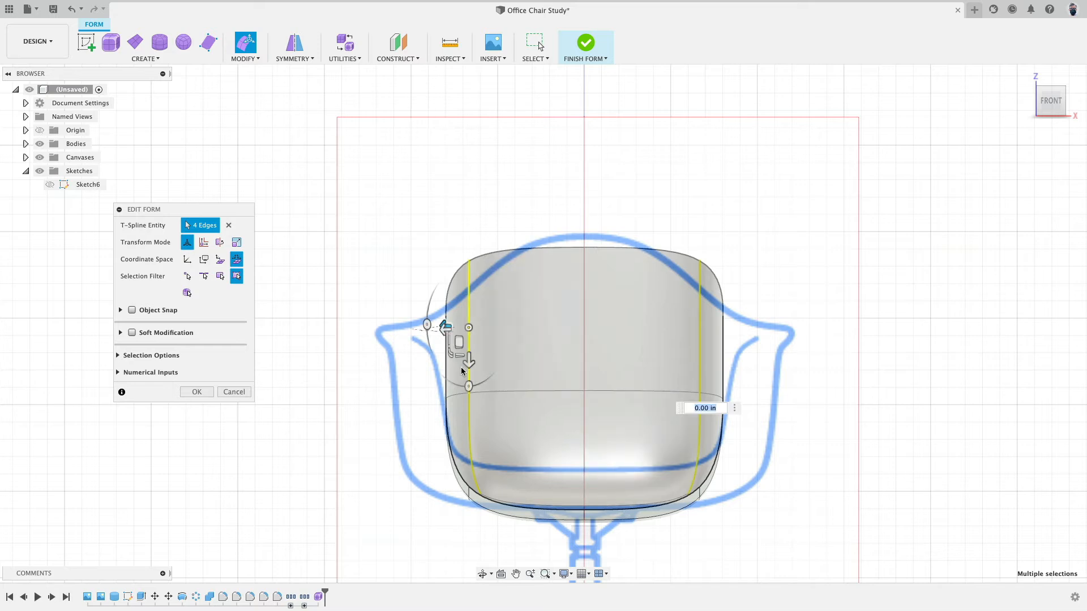
{"action": "middle_click_drag", "start_coordinate": [578, 317], "coordinate": [584, 340], "text": "shift"}
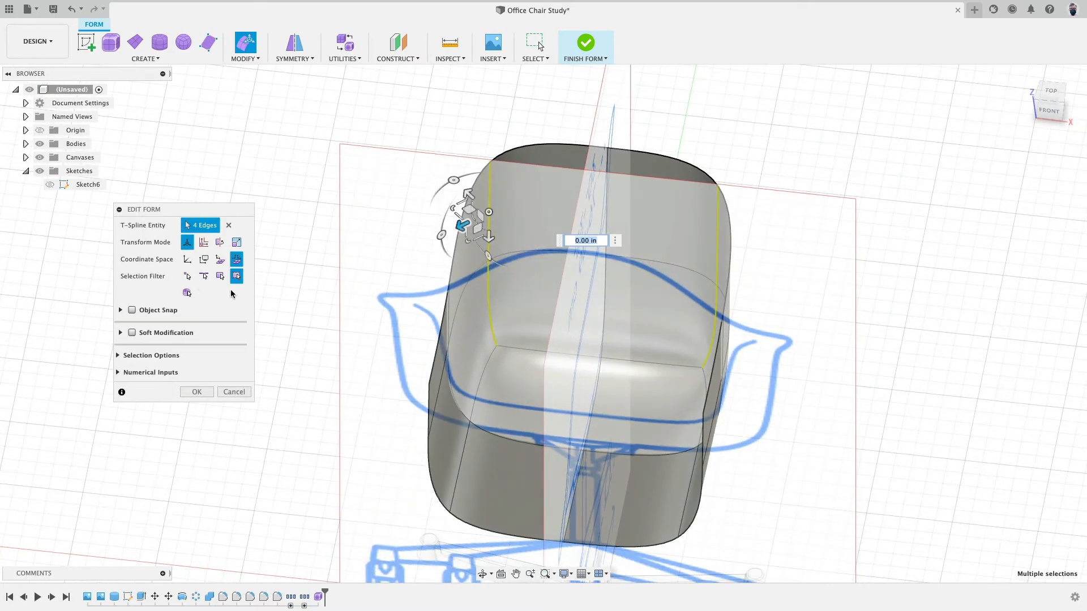
{"action": "left_click", "coordinate": [187, 259]}
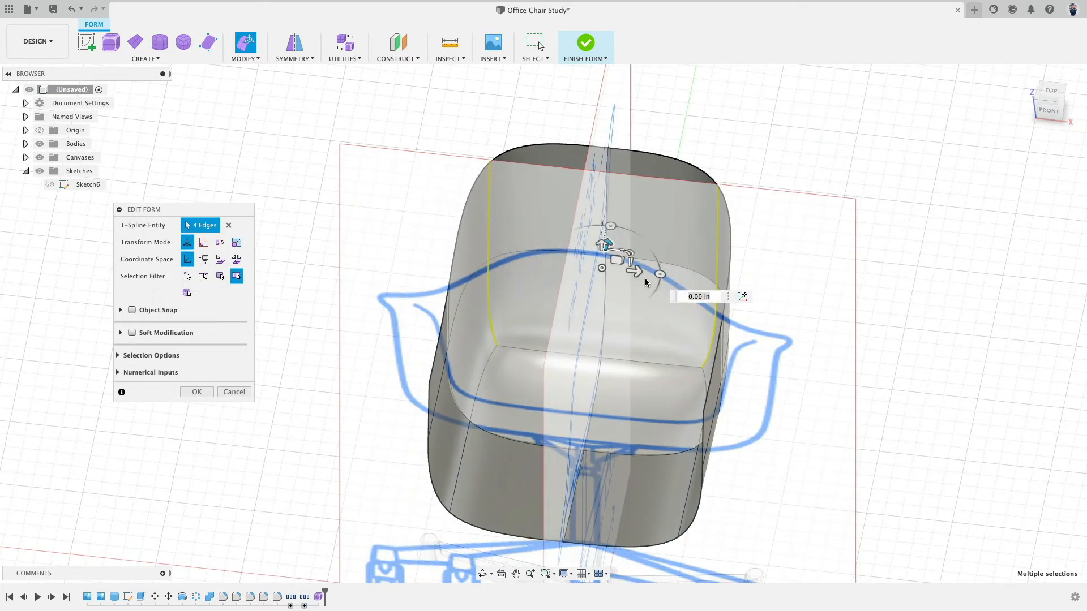
{"action": "left_click_drag", "start_coordinate": [630, 265], "coordinate": [622, 266]}
- Try extruding the front upper edges of both side walls outward with a scale factor of 1.598, and undo it
{"action": "middle_click_drag", "start_coordinate": [875, 314], "coordinate": [833, 289], "text": "shift"}
{"action": "left_click", "coordinate": [505, 227]}
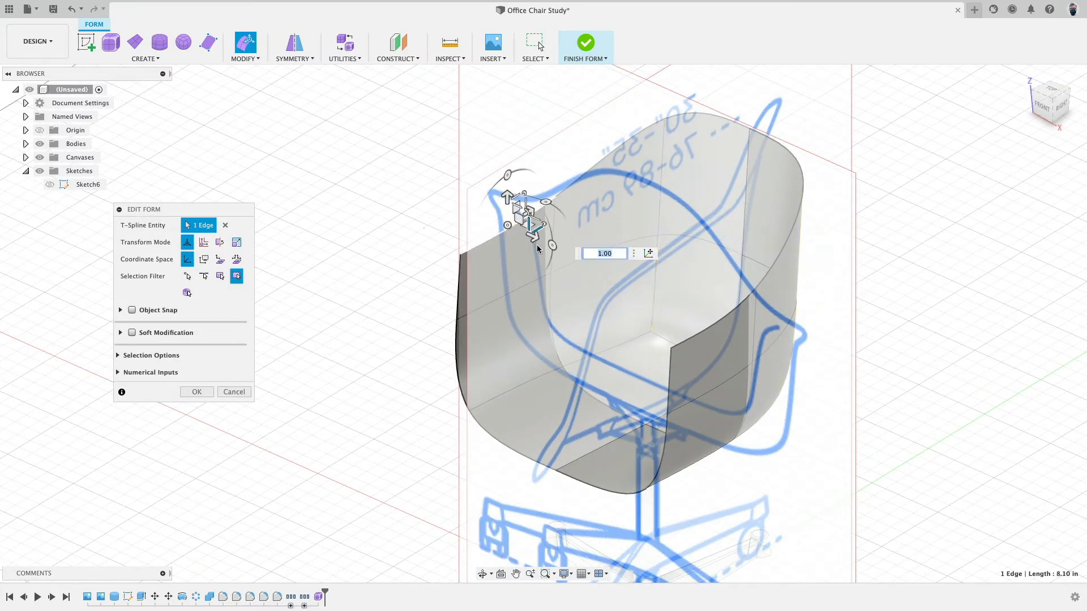
{"action": "left_click", "coordinate": [709, 321], "text": "shift"}
{"action": "middle_click_drag", "start_coordinate": [923, 270], "coordinate": [895, 259], "text": "shift"}
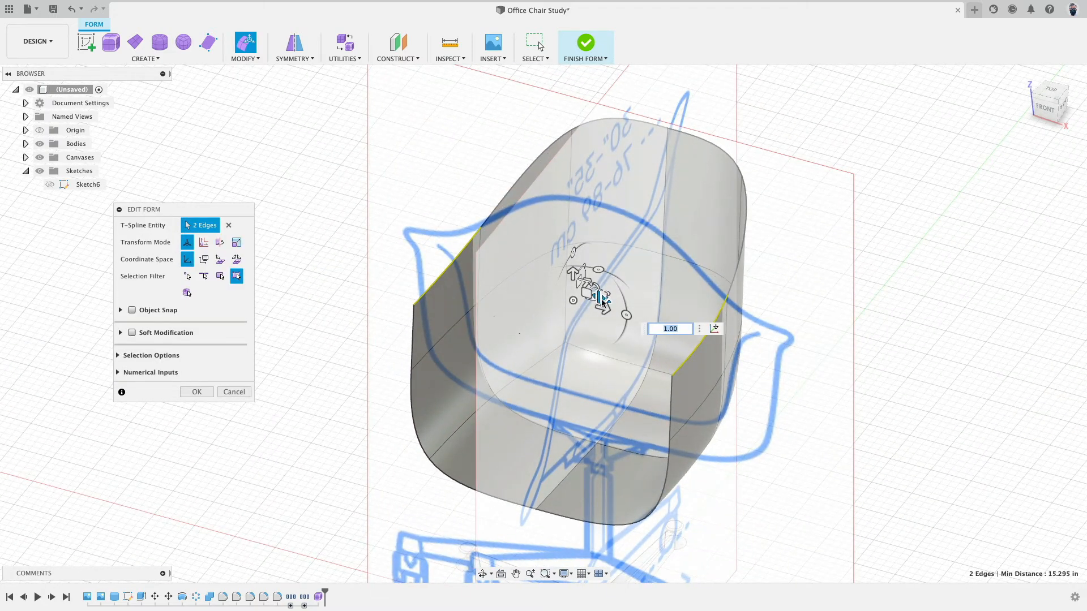
{"action": "left_click_drag", "start_coordinate": [600, 299], "coordinate": [616, 304]}
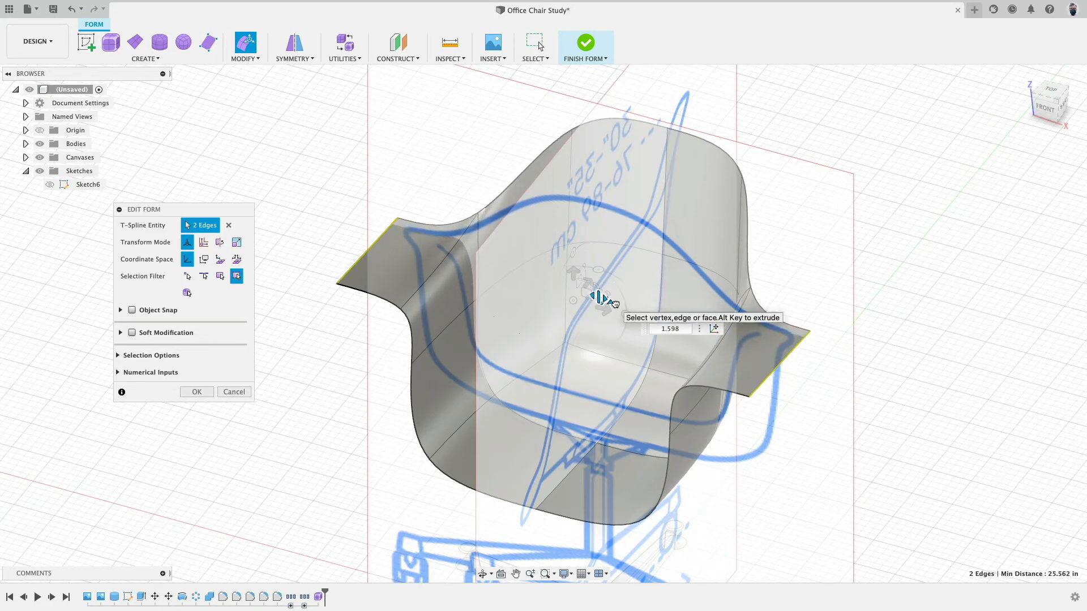
{"action": "middle_click_drag", "start_coordinate": [929, 324], "coordinate": [881, 337], "text": "shift"}
{"action": "key", "text": "super+z"}
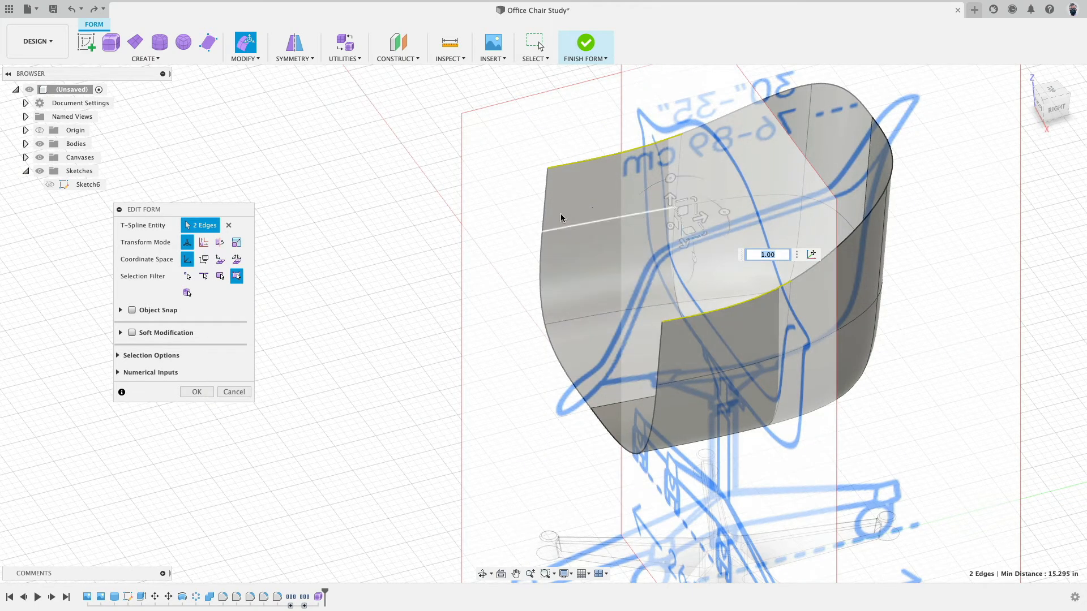
- Try extruding the front upper edges and front vertical edges of both side walls outward with a scale factor of 1.566
{"action": "left_click", "coordinate": [545, 200], "text": "shift"}
{"action": "left_click", "coordinate": [545, 246], "text": "shift"}
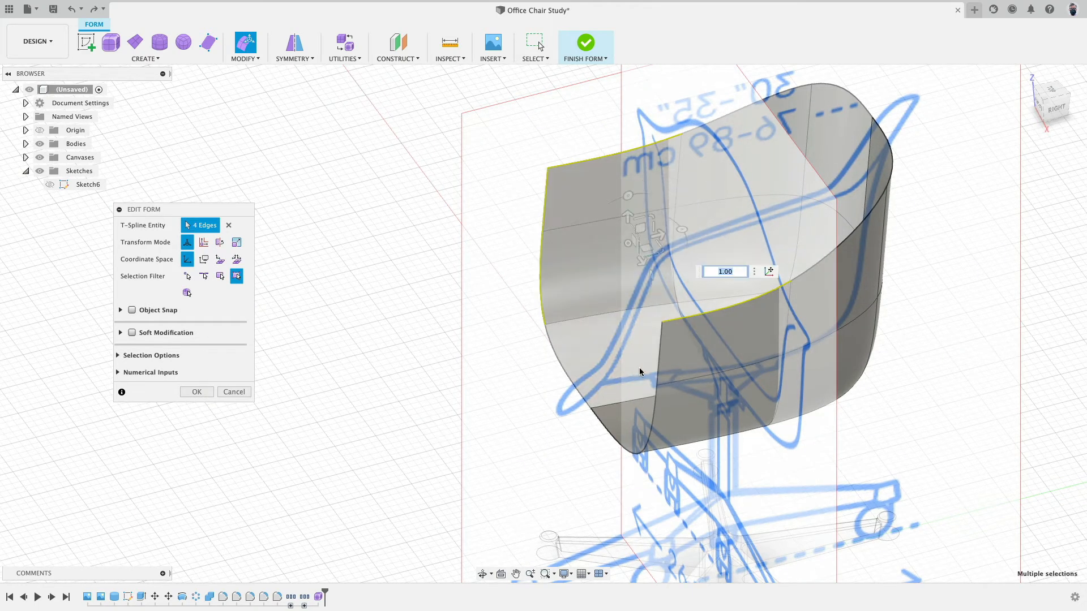
{"action": "left_click", "coordinate": [658, 359], "text": "shift"}
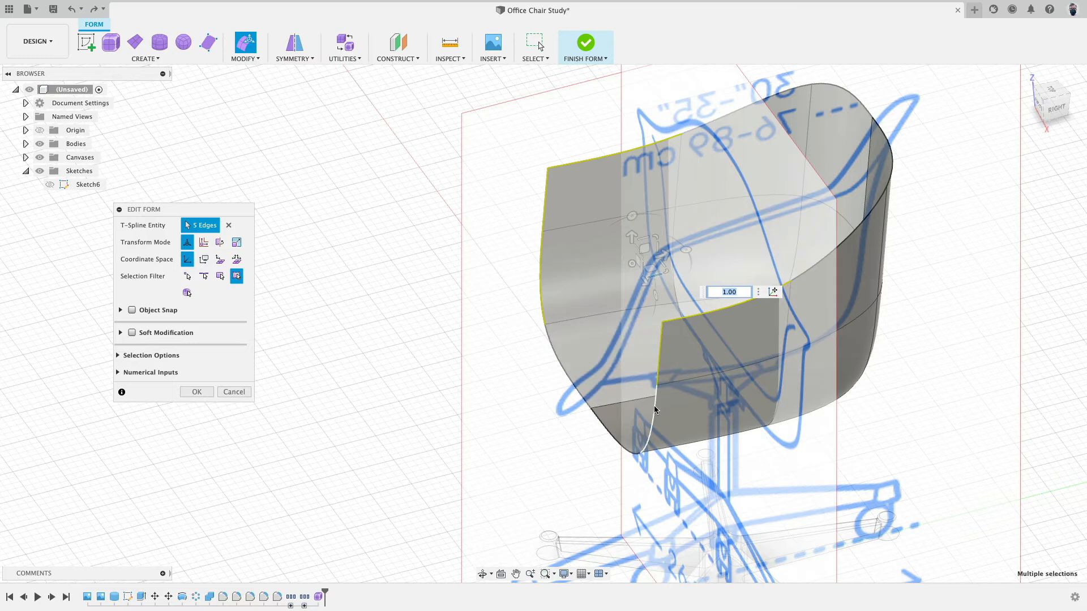
{"action": "left_click", "coordinate": [654, 406], "text": "shift"}
{"action": "middle_click_drag", "start_coordinate": [633, 318], "coordinate": [646, 319], "text": "shift"}
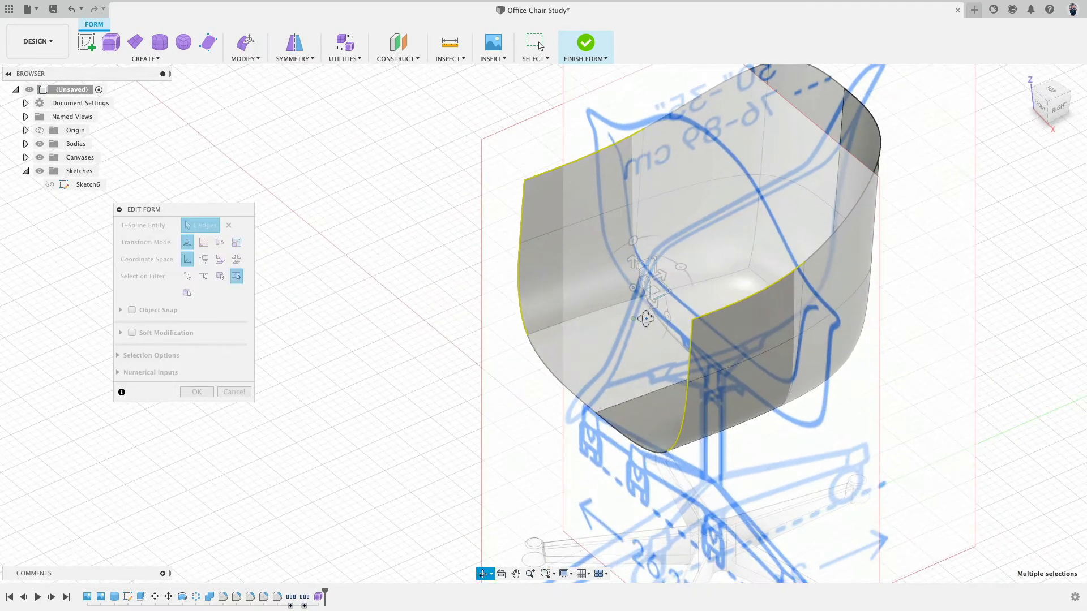
{"action": "left_click_drag", "start_coordinate": [651, 292], "coordinate": [664, 303]}
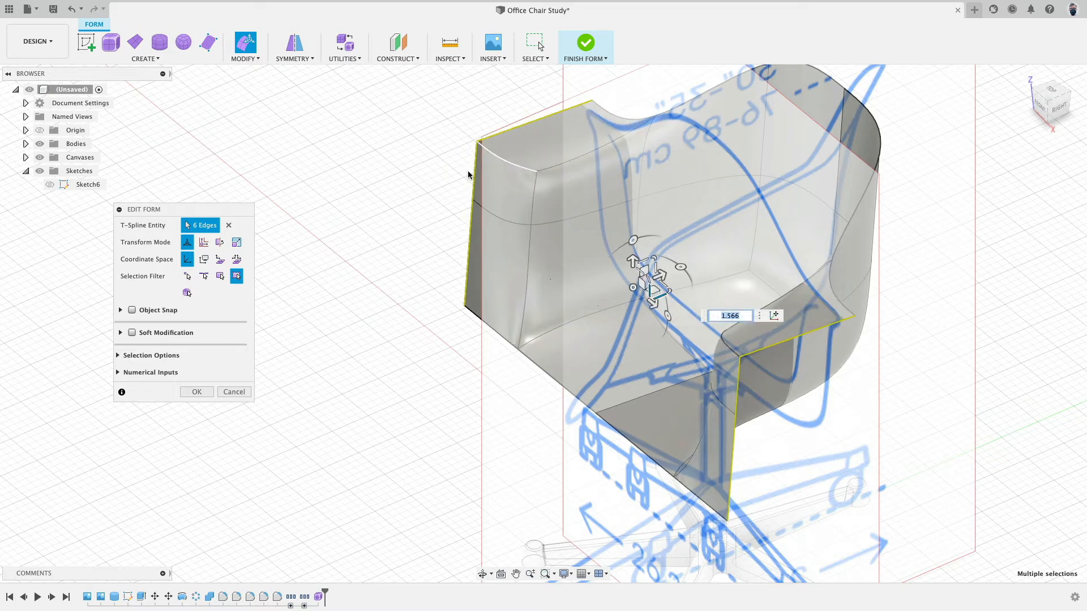
{"action": "left_click", "coordinate": [197, 392]}
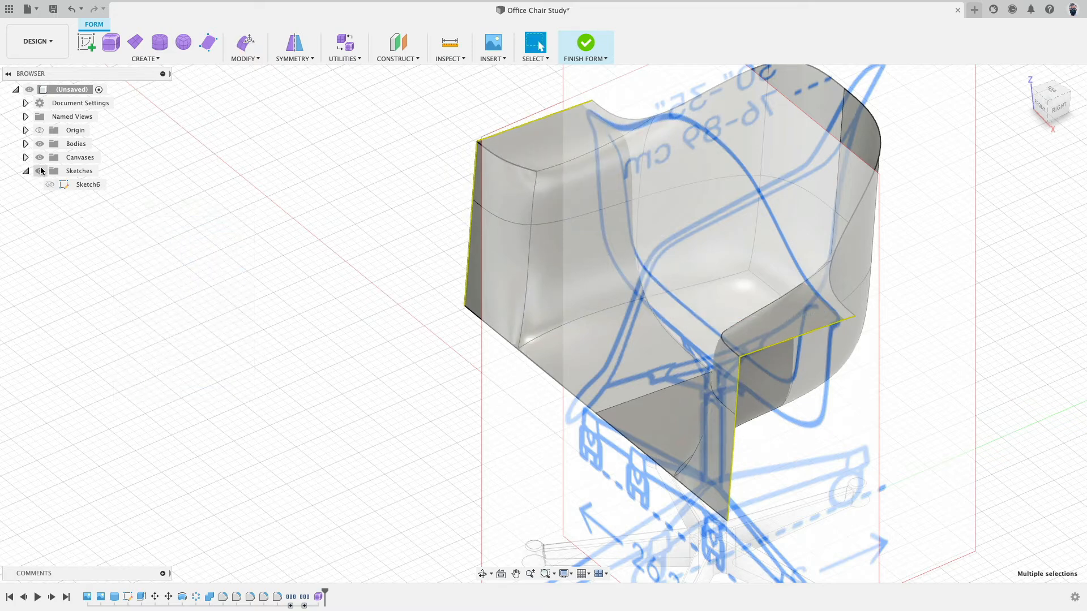
- Hide the reference canvases and uncrease the short corner edges at the front of both extruded armrests
{"action": "left_click", "coordinate": [40, 157]}
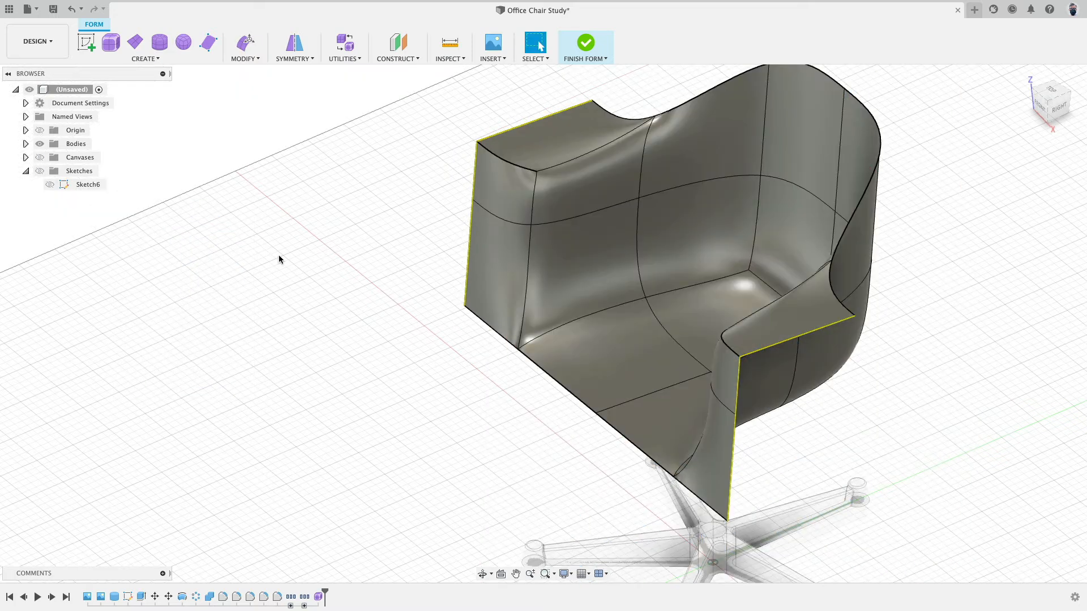
{"action": "left_click", "coordinate": [500, 159]}
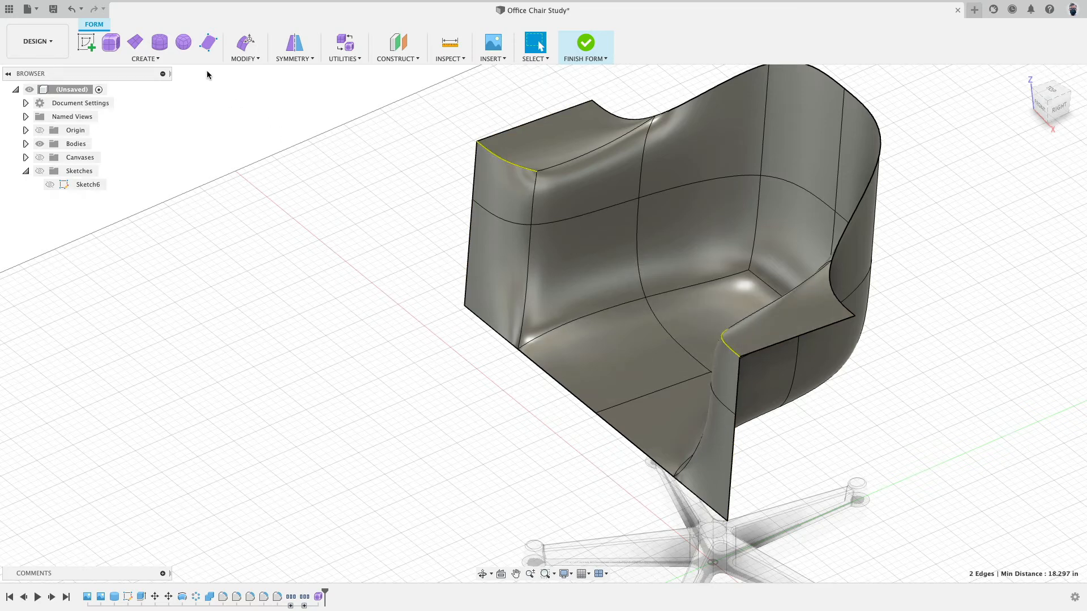
{"action": "left_click", "coordinate": [246, 59]}
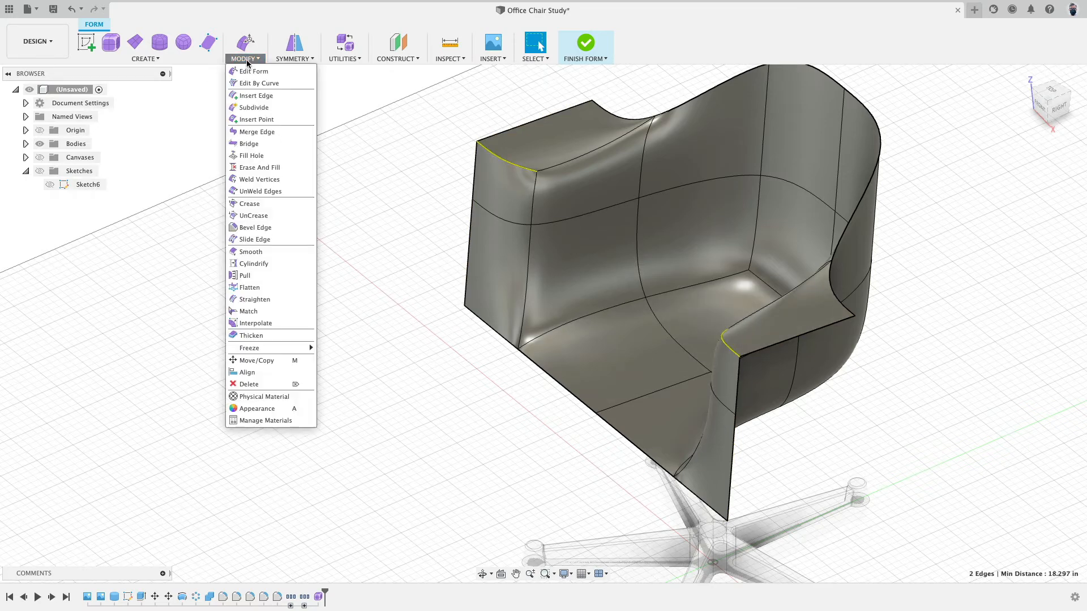
{"action": "left_click", "coordinate": [294, 215]}
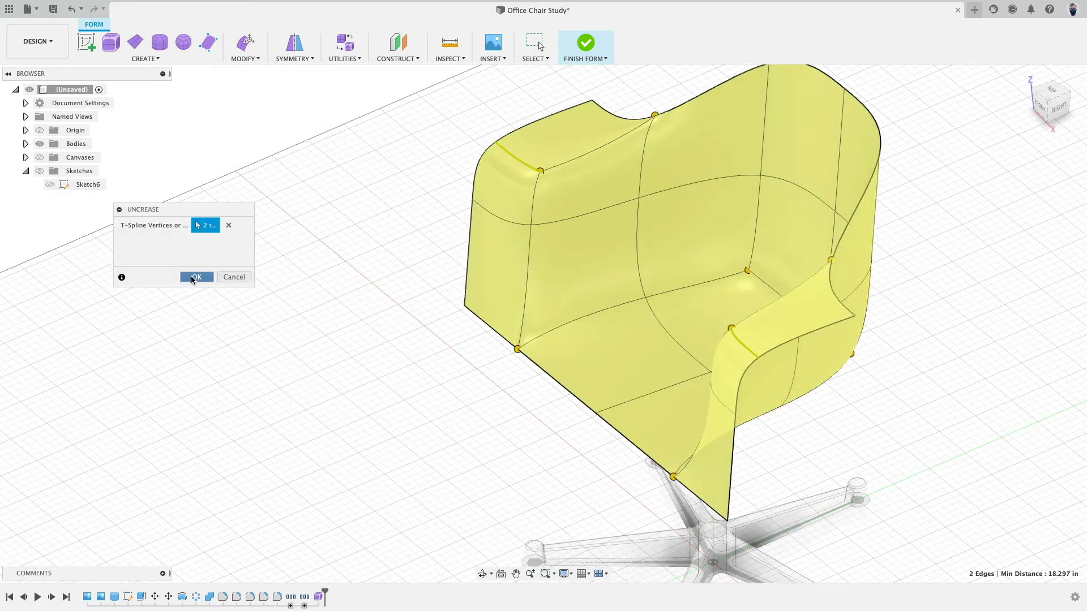
{"action": "left_click", "coordinate": [194, 278]}
{"action": "middle_click_drag", "start_coordinate": [305, 338], "coordinate": [246, 296], "text": "shift"}
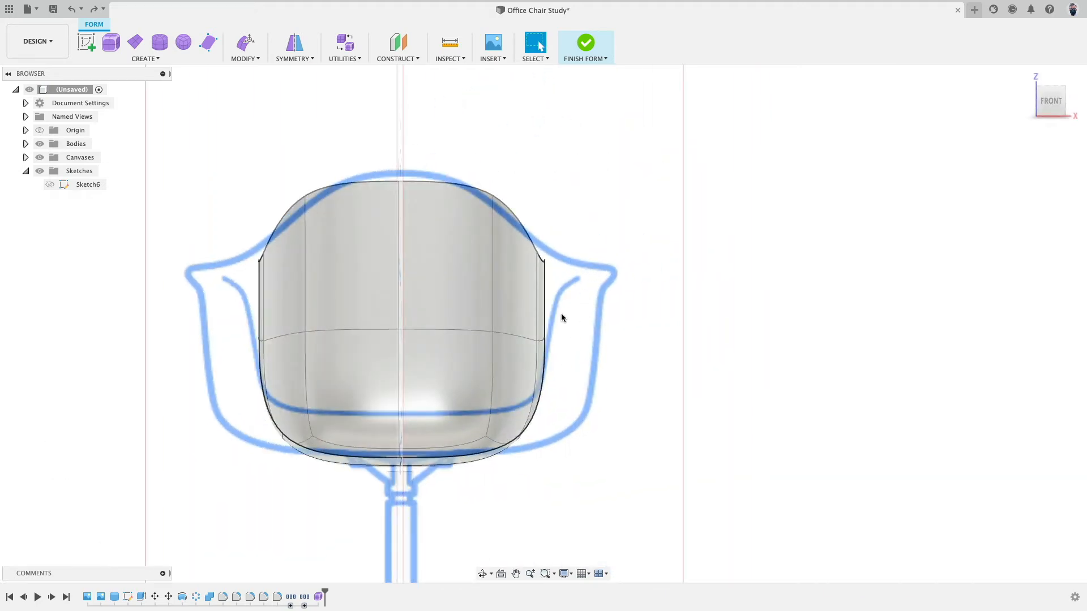
- Extrude the two top edges of the backrest by 2.188 in and 0.539 in to follow the side canvas's upper lip
{"action": "middle_click_drag", "start_coordinate": [562, 313], "coordinate": [417, 325], "text": "shift"}
{"action": "middle_click_drag", "start_coordinate": [739, 185], "coordinate": [694, 209], "text": "shift"}
{"action": "left_click", "coordinate": [694, 210]}
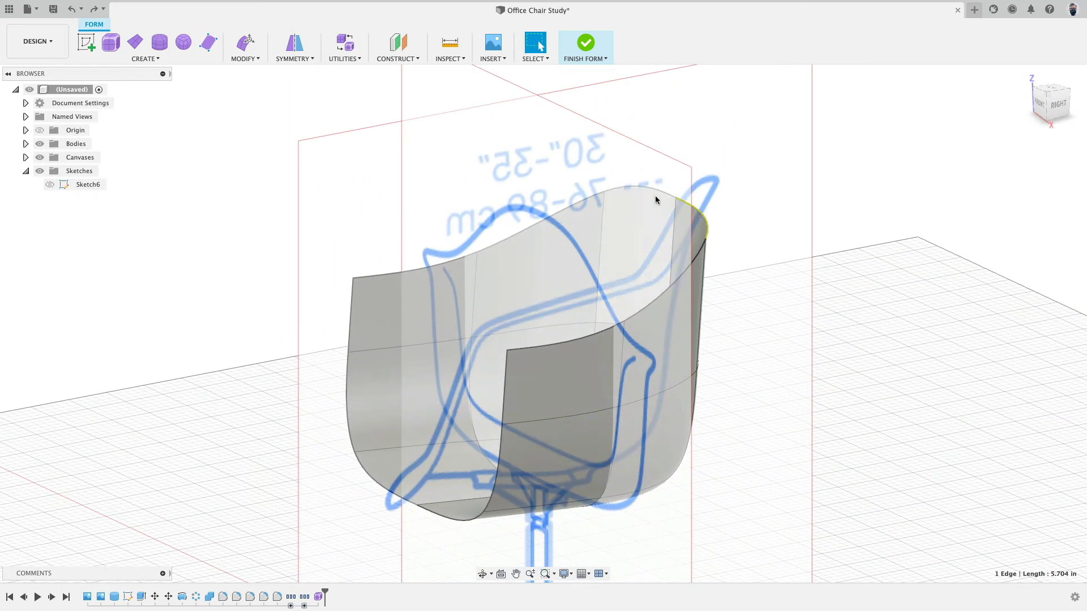
{"action": "left_click", "coordinate": [1057, 104]}
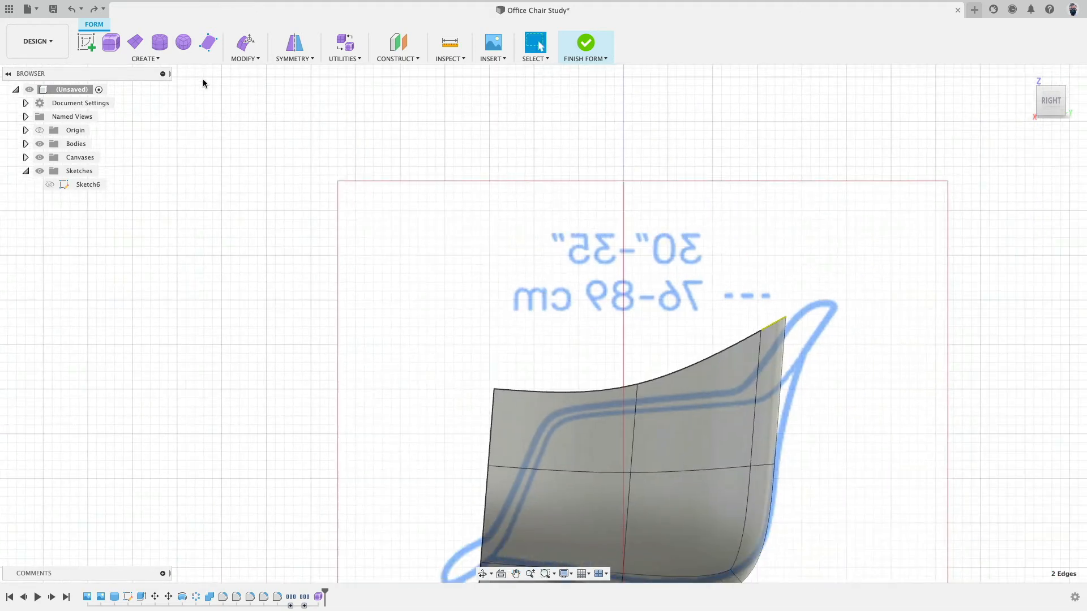
{"action": "left_click", "coordinate": [245, 42]}
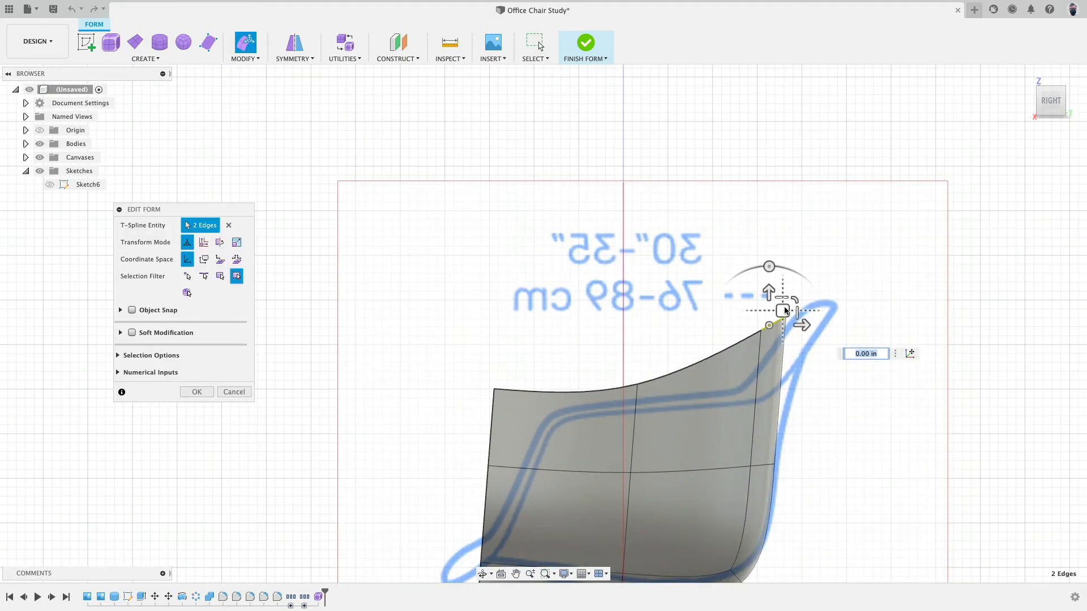
{"action": "left_click_drag", "start_coordinate": [786, 310], "coordinate": [824, 303]}
{"action": "scroll", "coordinate": [575, 297], "scroll_direction": "up", "scroll_amount": 3}
{"action": "scroll", "coordinate": [456, 308], "scroll_direction": "down", "scroll_amount": 5}
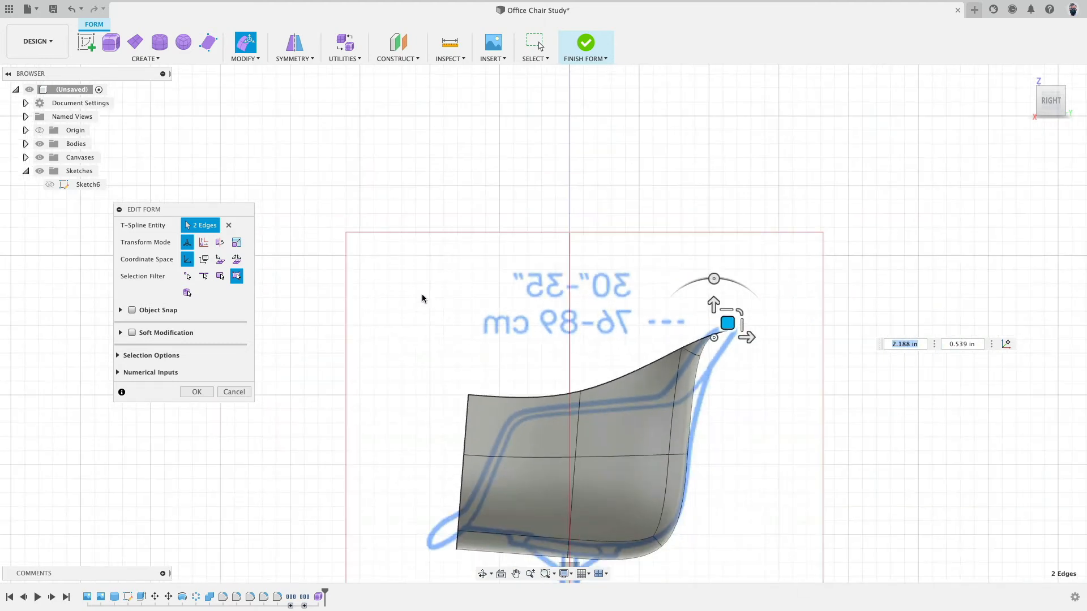
- Extrude the two front edges of the seat bottom 1.748 in downward, using the local coordinate space
{"action": "middle_click_drag", "start_coordinate": [421, 294], "coordinate": [587, 220], "text": "shift"}
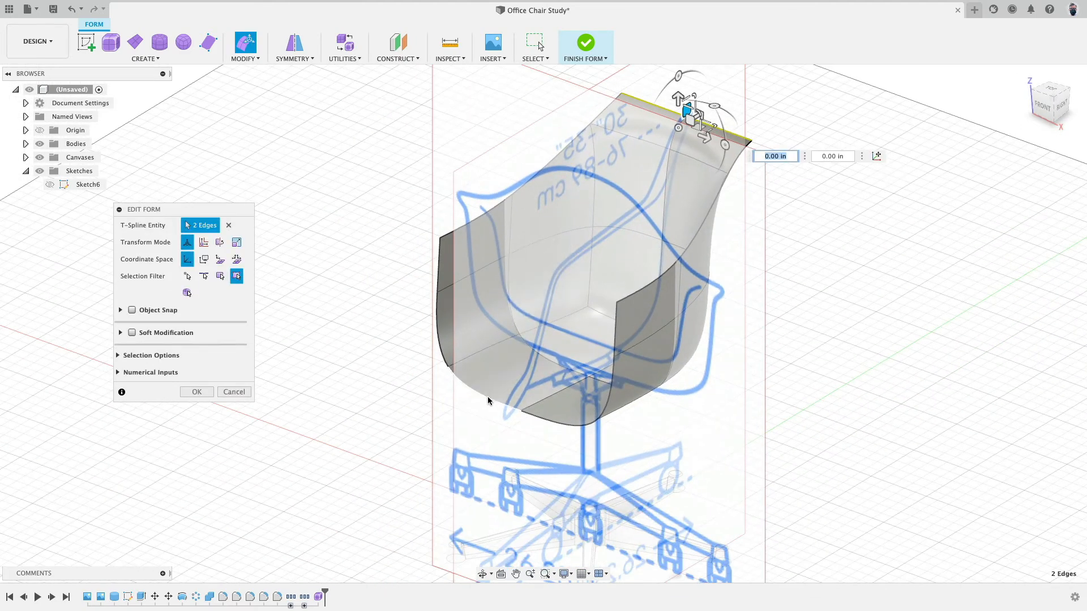
{"action": "double_click", "coordinate": [487, 397]}
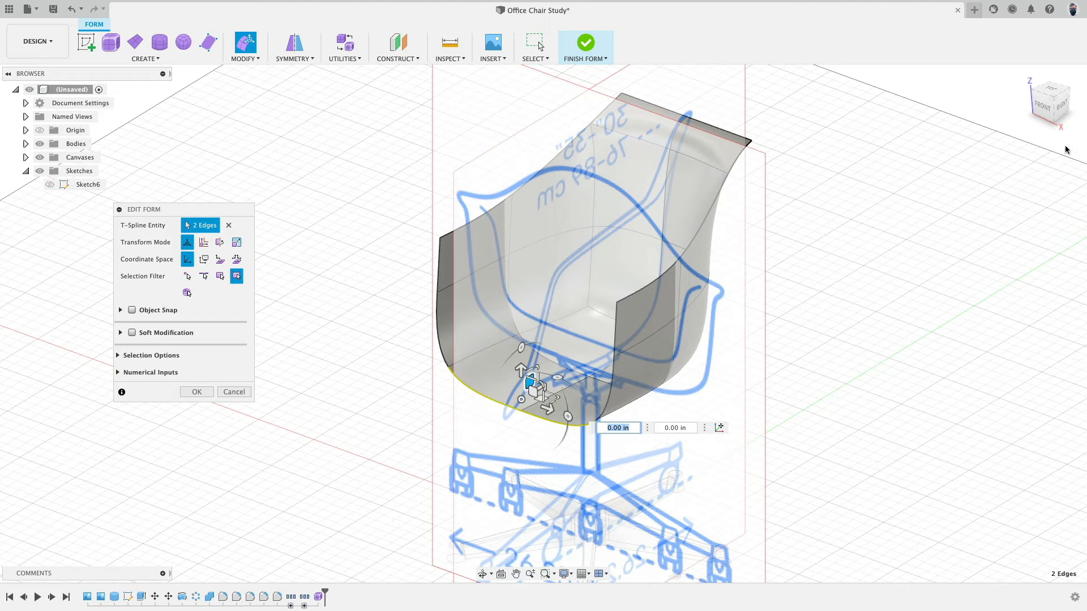
{"action": "left_click", "coordinate": [1051, 112]}
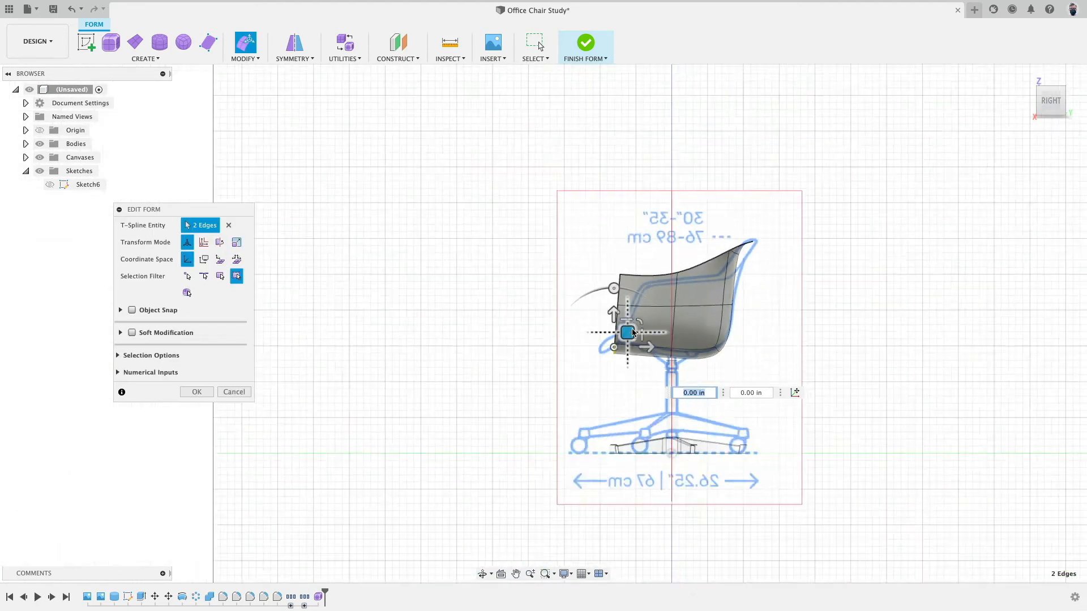
{"action": "scroll", "coordinate": [632, 329], "scroll_direction": "up", "scroll_amount": 5}
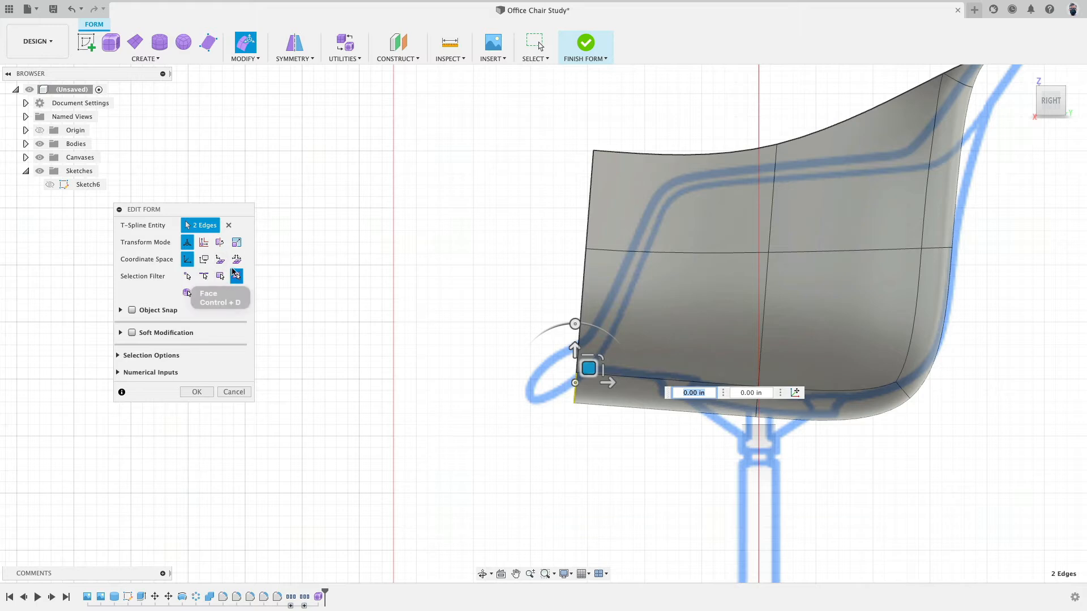
{"action": "left_click", "coordinate": [237, 260]}
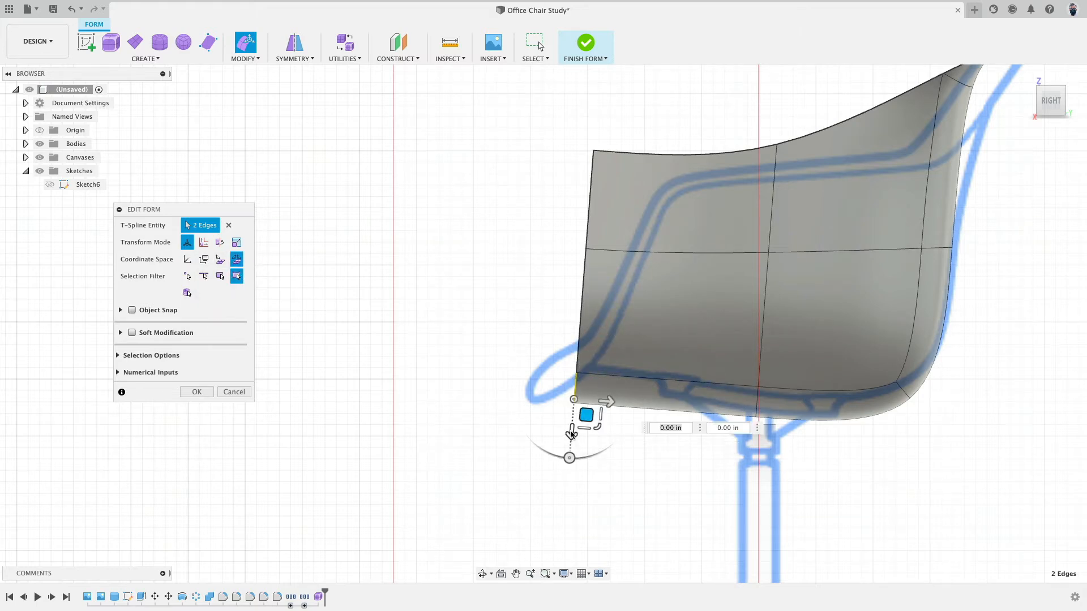
{"action": "left_click_drag", "start_coordinate": [571, 432], "coordinate": [568, 473]}
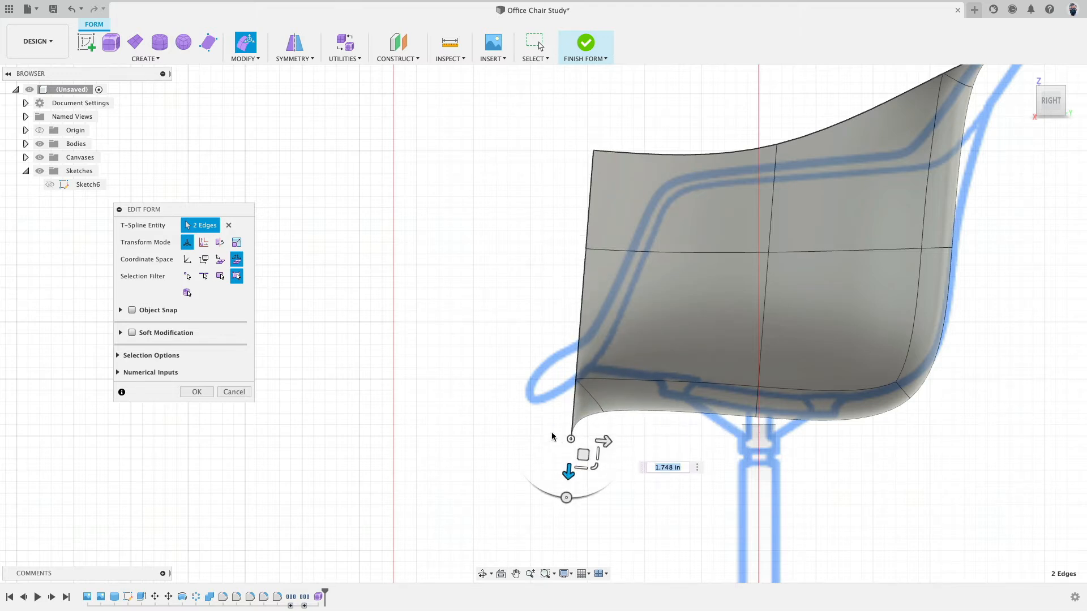
- Extrude the eight upper and front edges of both side walls outward in world space with a scale factor of 1.415
{"action": "middle_click_drag", "start_coordinate": [473, 366], "coordinate": [539, 371], "text": "shift"}
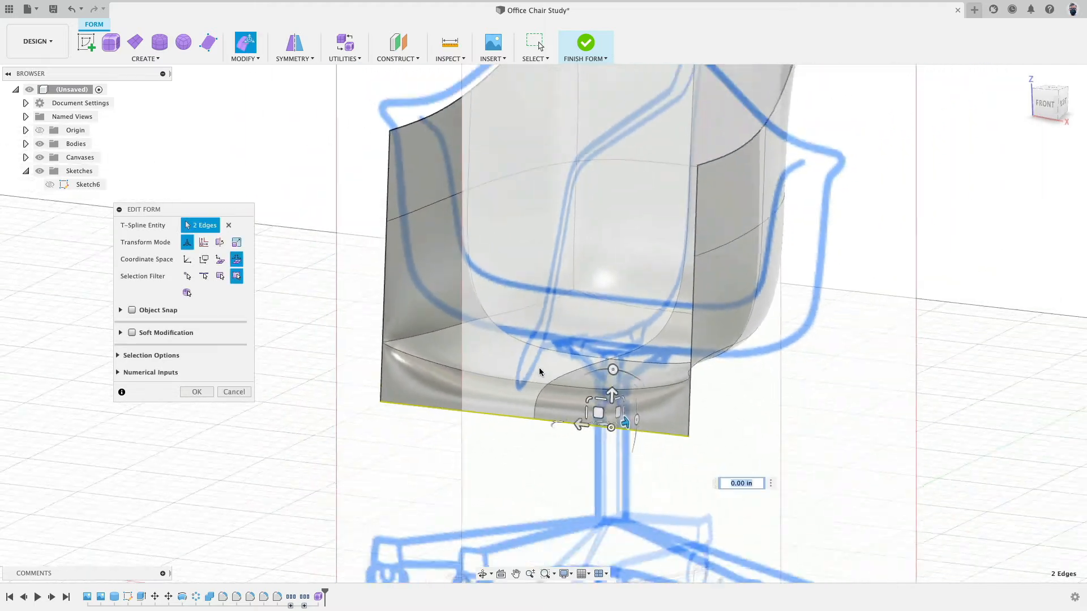
{"action": "scroll", "coordinate": [539, 368], "scroll_direction": "down", "scroll_amount": 3}
{"action": "left_click", "coordinate": [437, 238]}
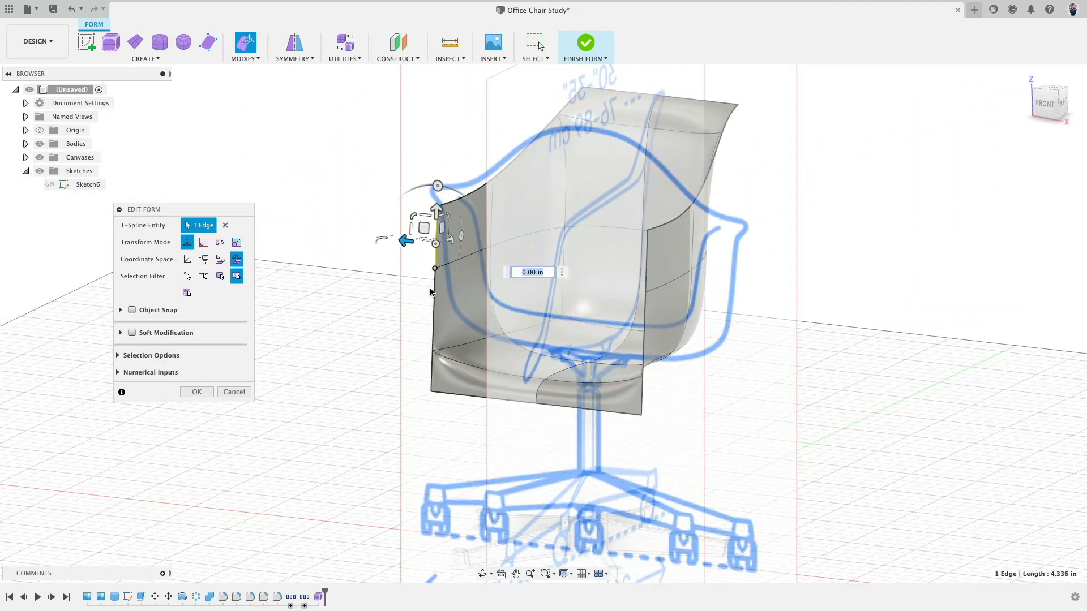
{"action": "left_click", "coordinate": [471, 308], "text": "shift"}
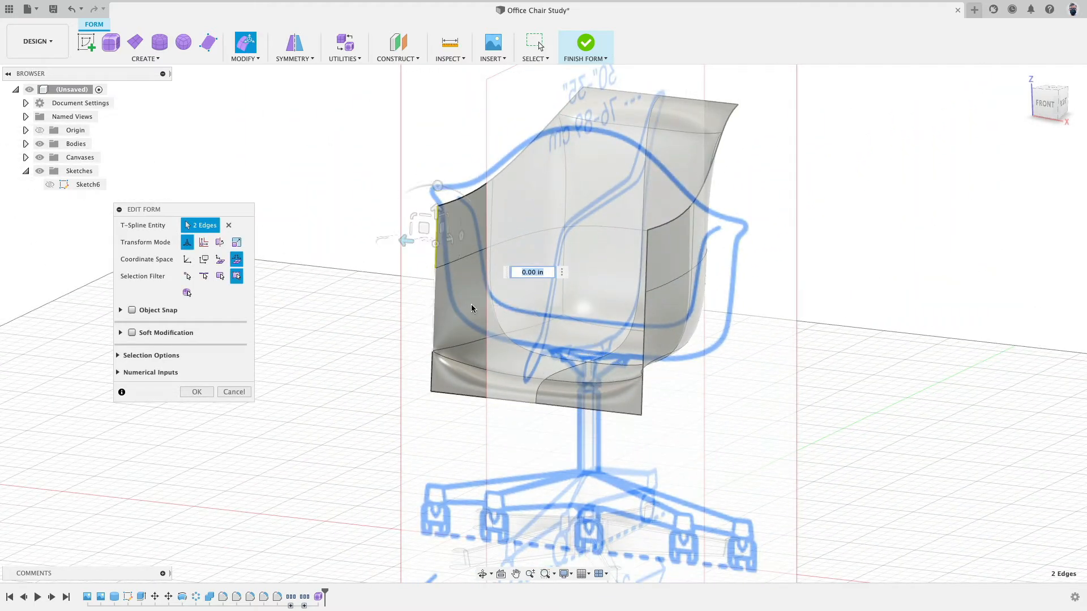
{"action": "left_click", "coordinate": [644, 328], "text": "shift"}
{"action": "left_click", "coordinate": [670, 218], "text": "shift"}
{"action": "left_click", "coordinate": [709, 175], "text": "shift"}
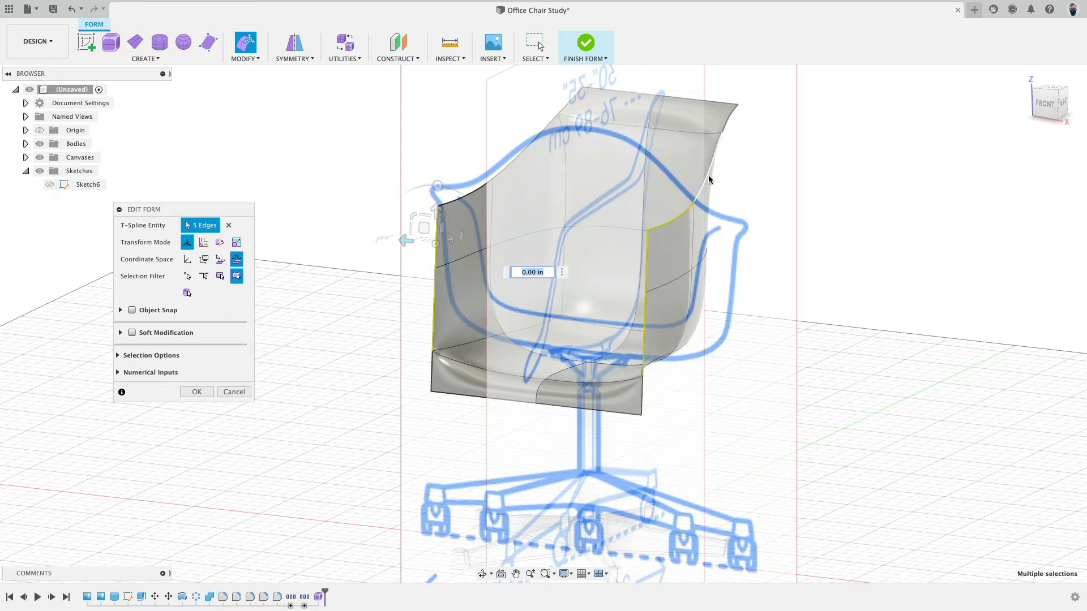
{"action": "left_click", "coordinate": [515, 156], "text": "shift"}
{"action": "left_click", "coordinate": [187, 259]}
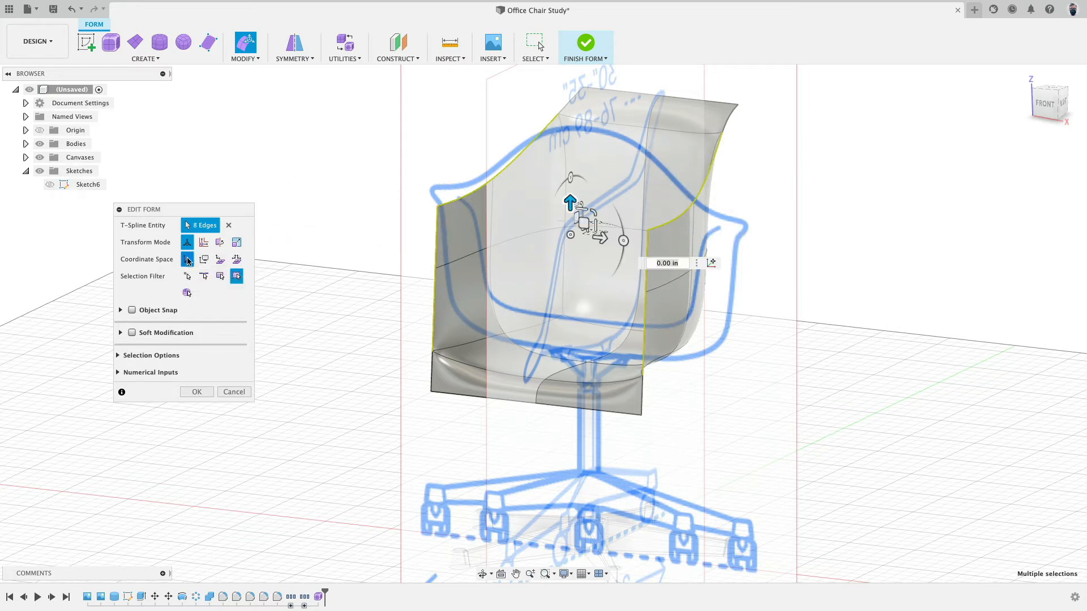
{"action": "middle_click_drag", "start_coordinate": [397, 266], "coordinate": [473, 260], "text": "shift"}
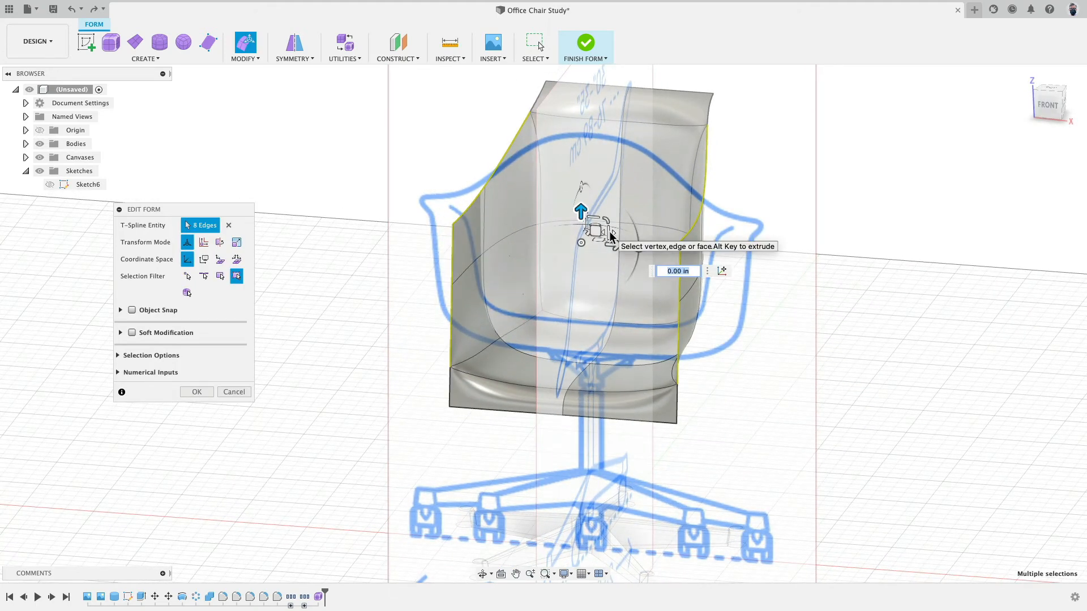
{"action": "left_click_drag", "start_coordinate": [611, 234], "coordinate": [622, 236]}
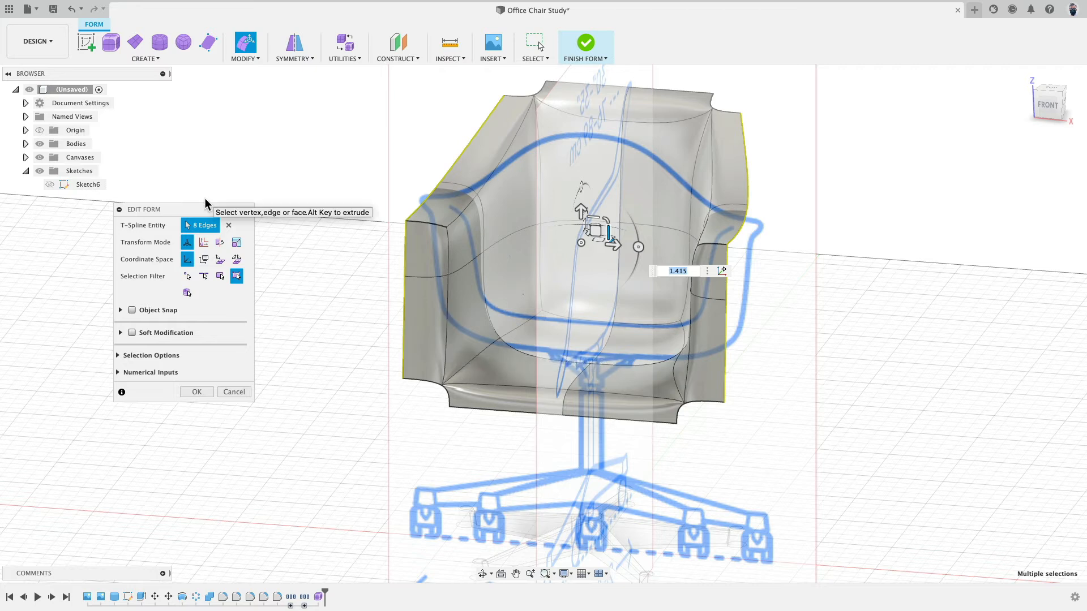
{"action": "left_click", "coordinate": [195, 393]}
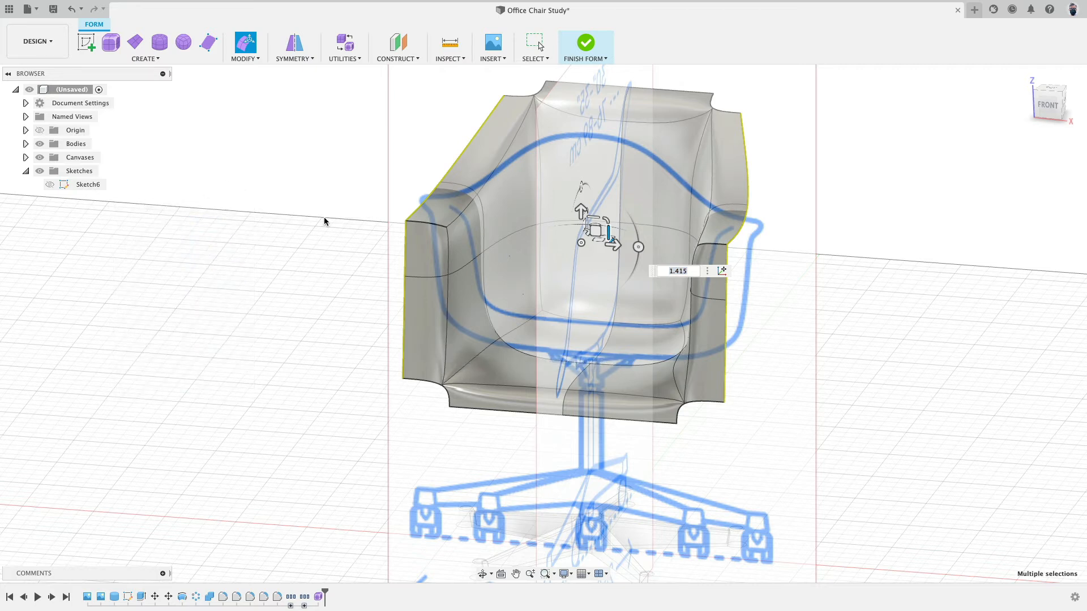
- Hide the reference canvases and uncrease the short front corner edges on top of both armrests
{"action": "left_click", "coordinate": [40, 157]}
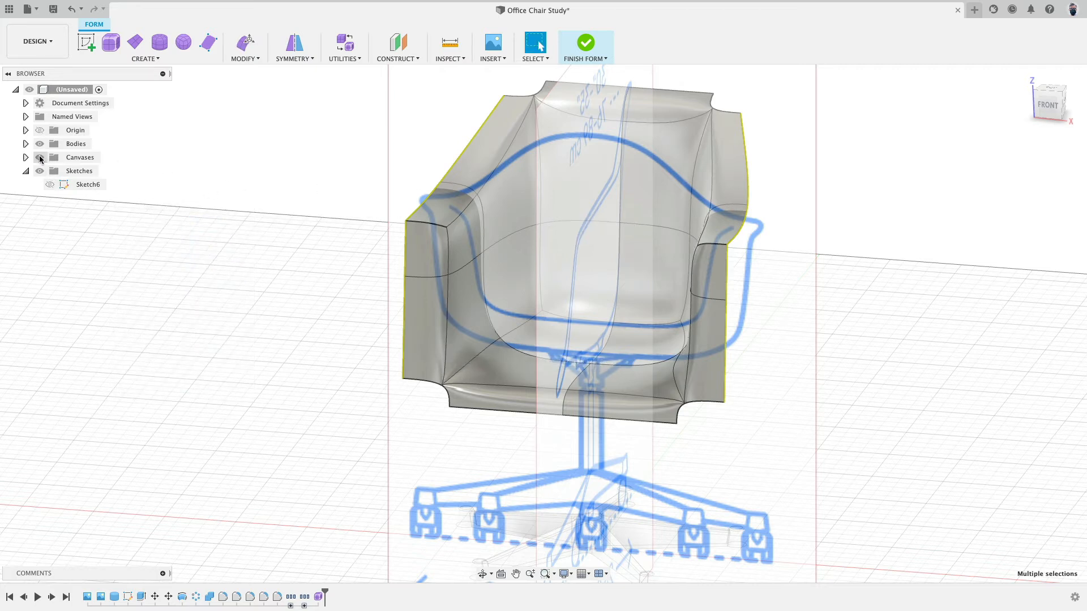
{"action": "left_click", "coordinate": [416, 225]}
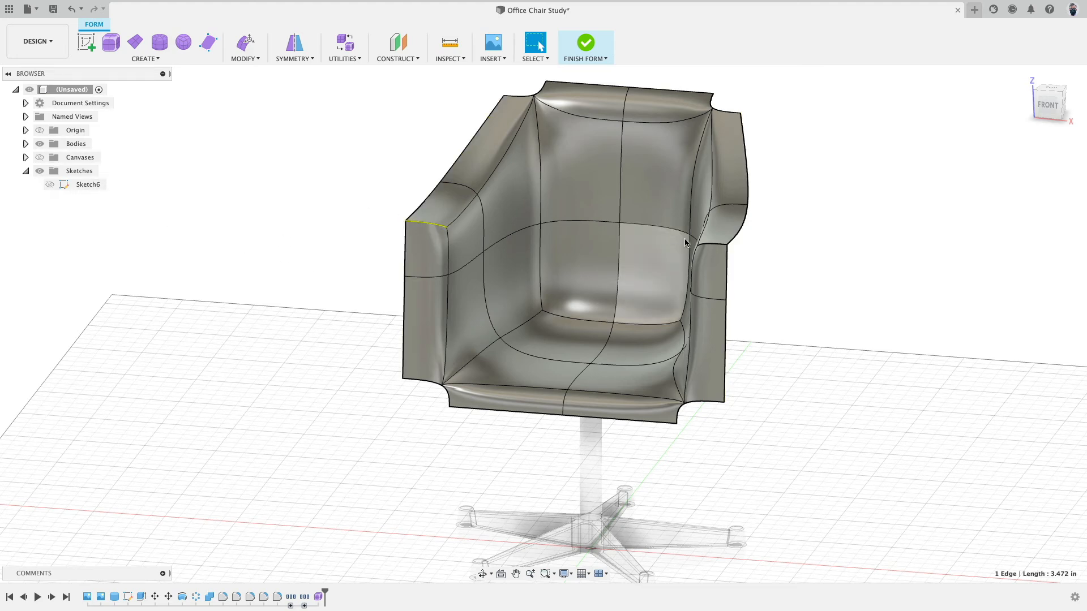
{"action": "left_click", "coordinate": [247, 59]}
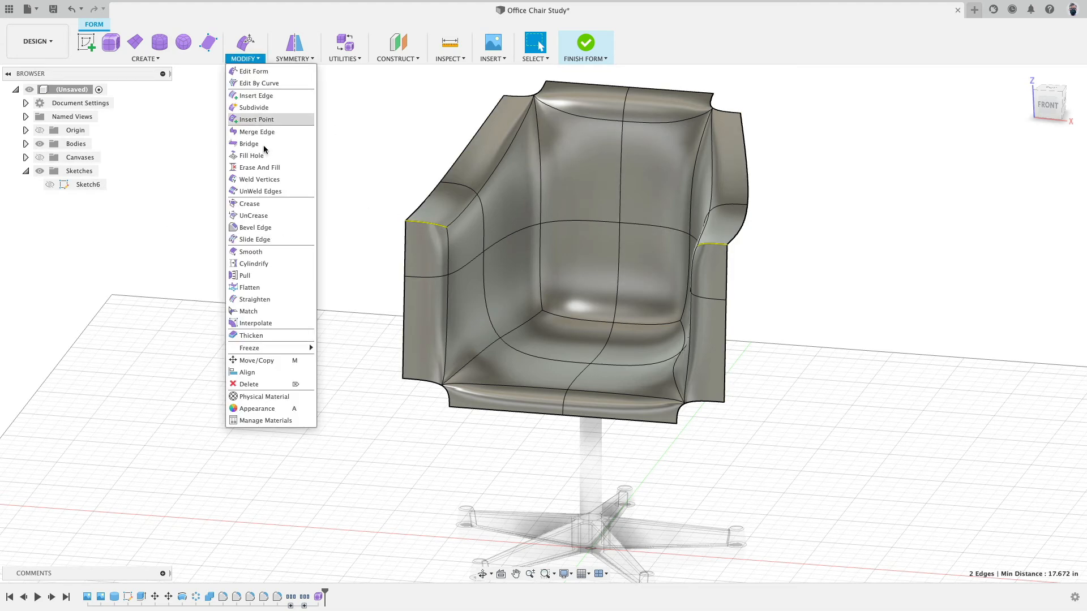
{"action": "left_click", "coordinate": [273, 212]}
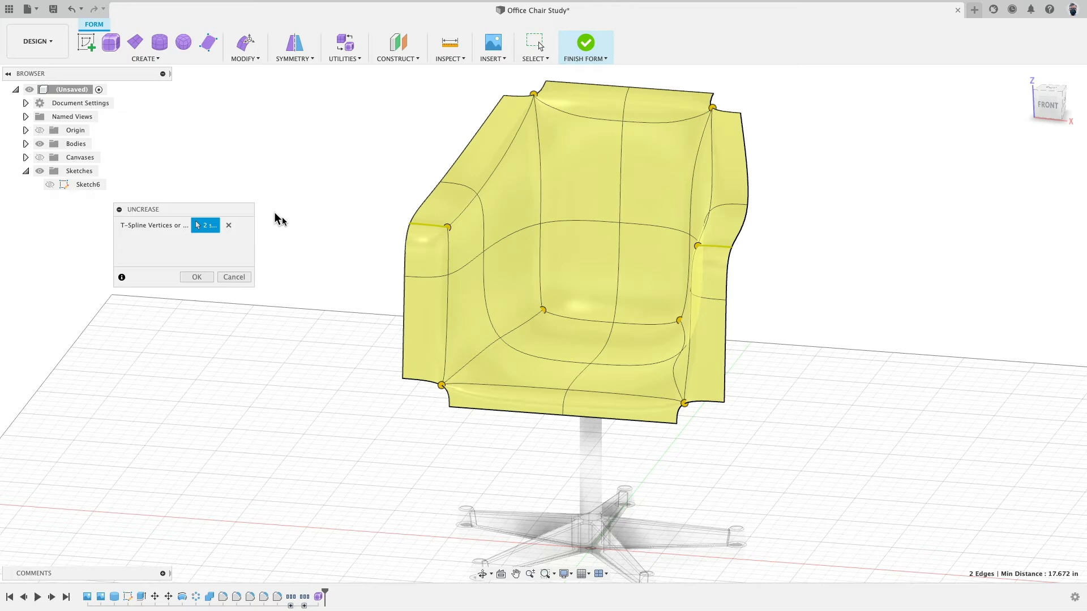
{"action": "left_click", "coordinate": [197, 277]}
- Weld the lower front corner vertex of each armrest flange to the adjacent corner vertex of the seat's front lip
{"action": "left_click", "coordinate": [245, 59]}
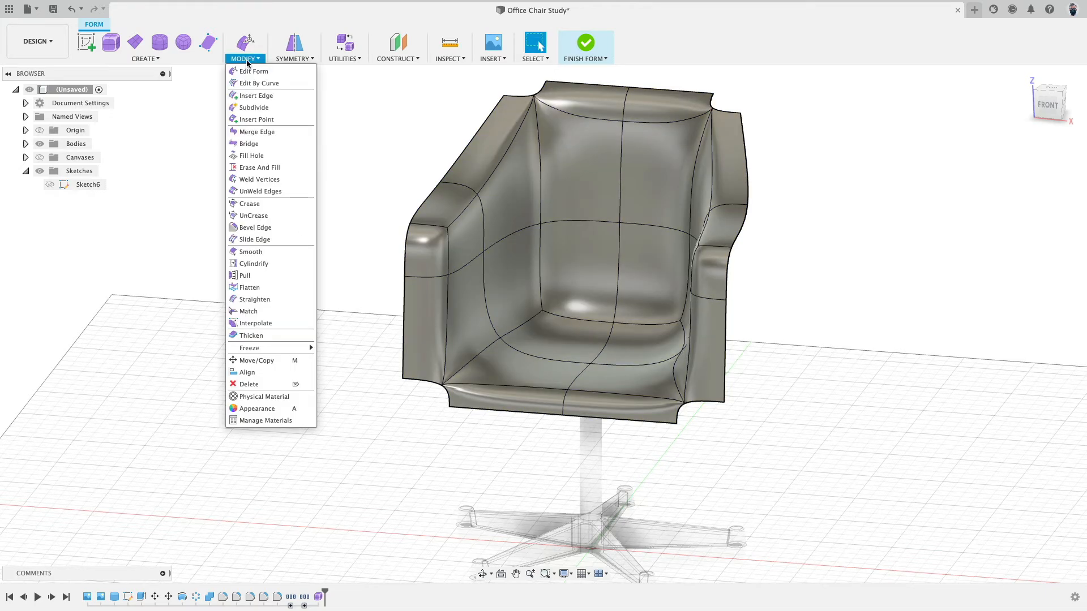
{"action": "left_click", "coordinate": [277, 178]}
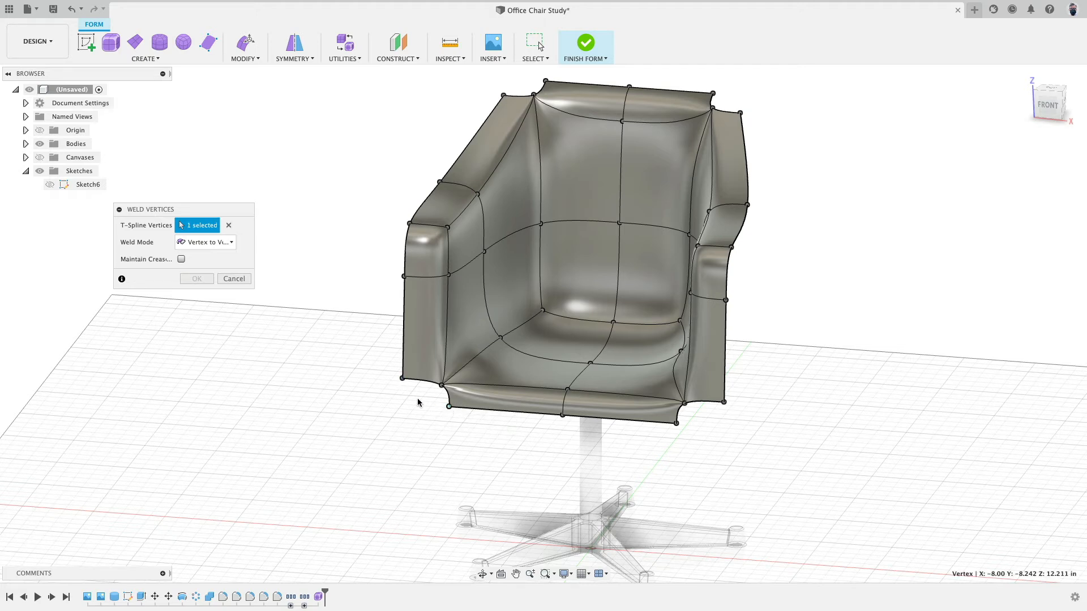
{"action": "left_click", "coordinate": [402, 379]}
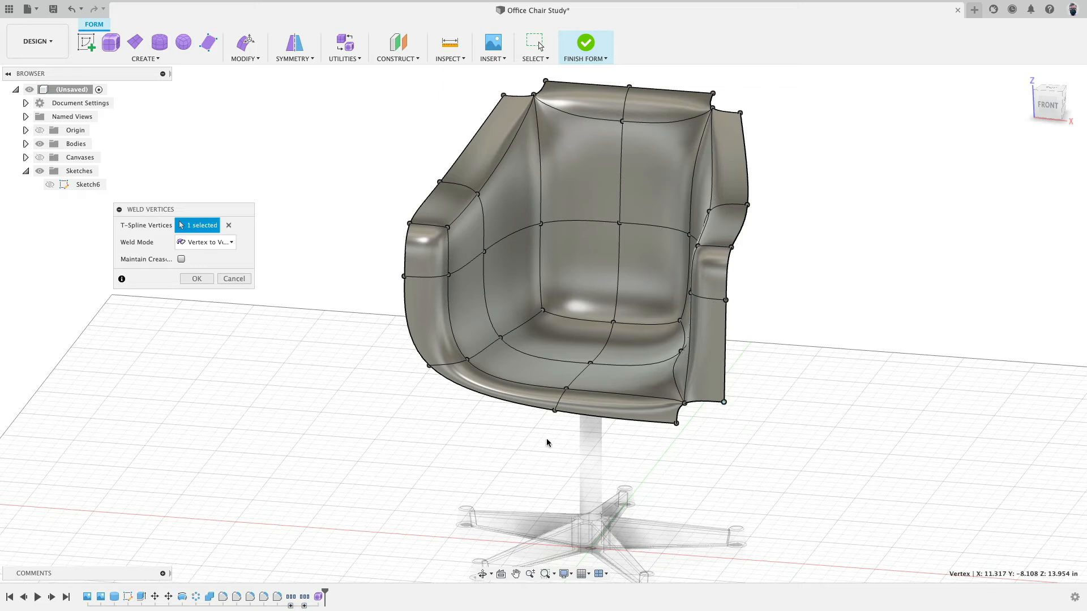
{"action": "left_click", "coordinate": [232, 227]}
{"action": "left_click", "coordinate": [677, 423]}
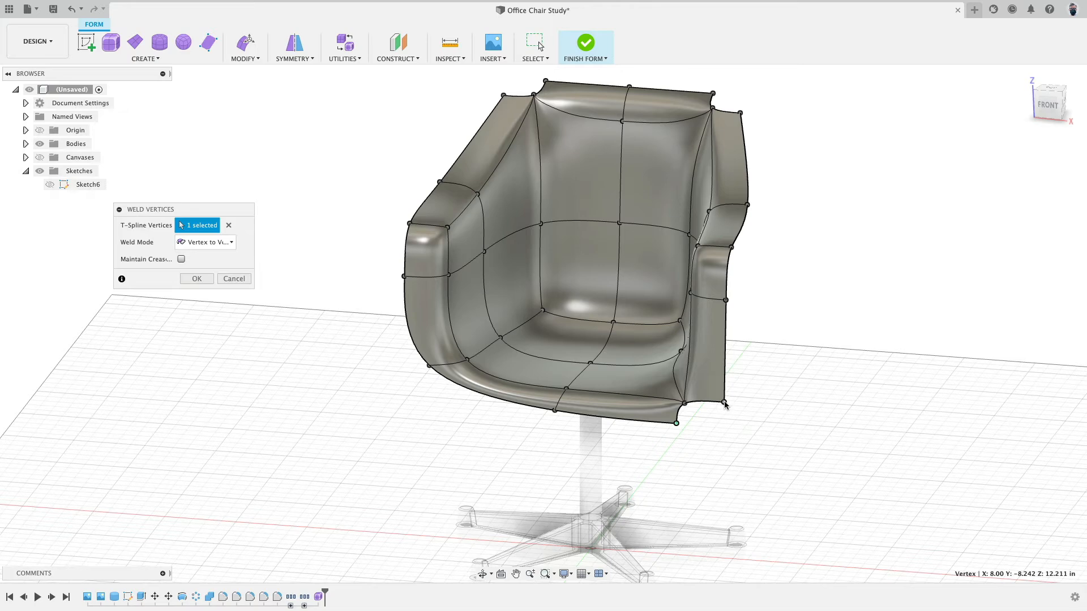
{"action": "left_click", "coordinate": [725, 403]}
- Weld the corner vertices of the backrest's top lip to the adjacent upper vertices of both side flanges
{"action": "middle_click_drag", "start_coordinate": [793, 371], "coordinate": [753, 243], "text": "shift"}
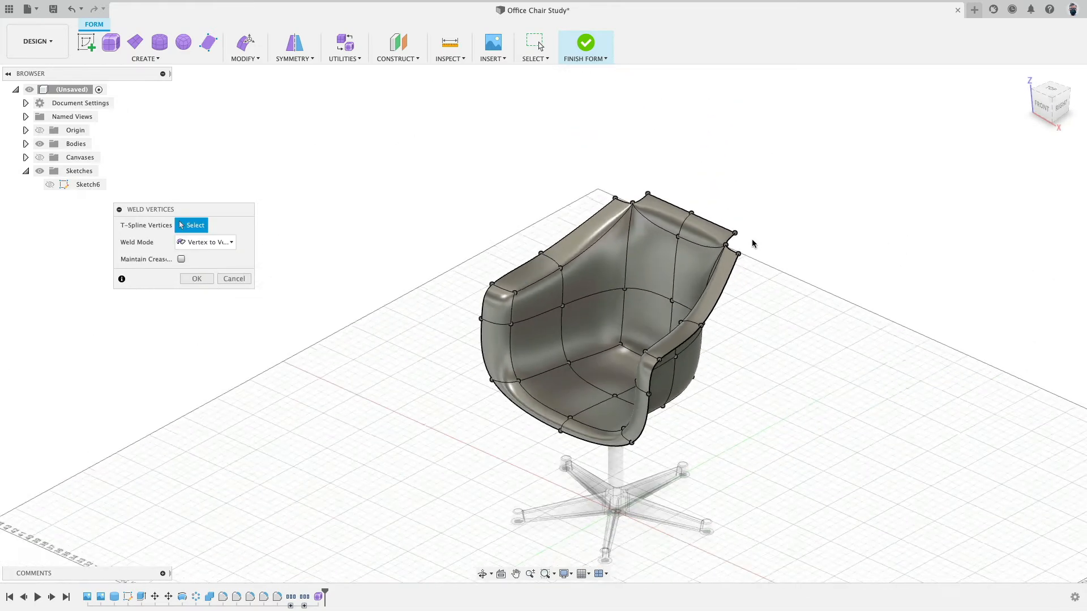
{"action": "scroll", "coordinate": [753, 243], "scroll_direction": "up", "scroll_amount": 4}
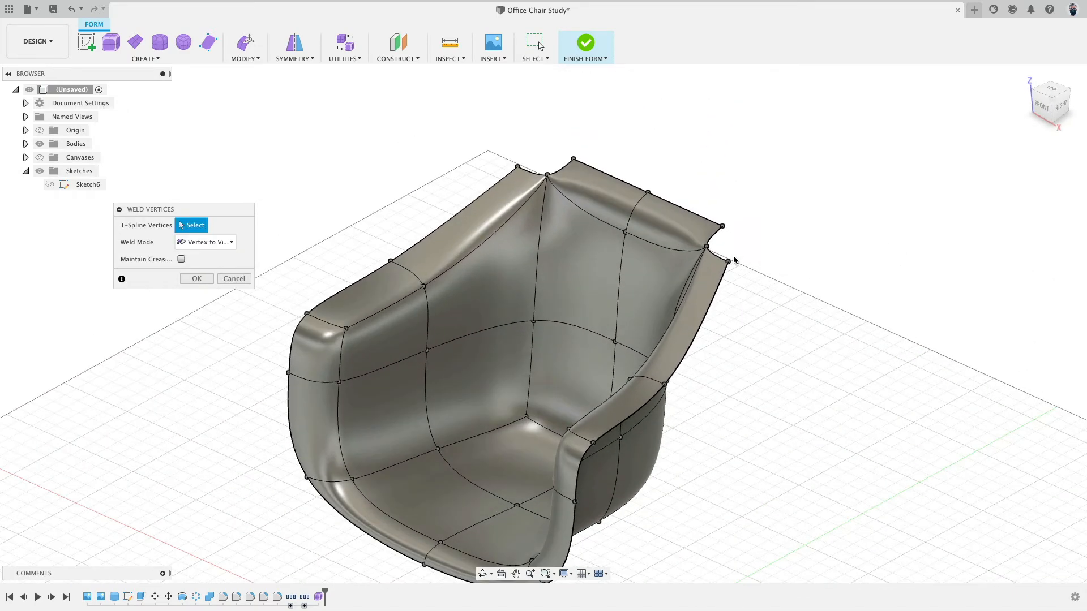
{"action": "left_click", "coordinate": [723, 227]}
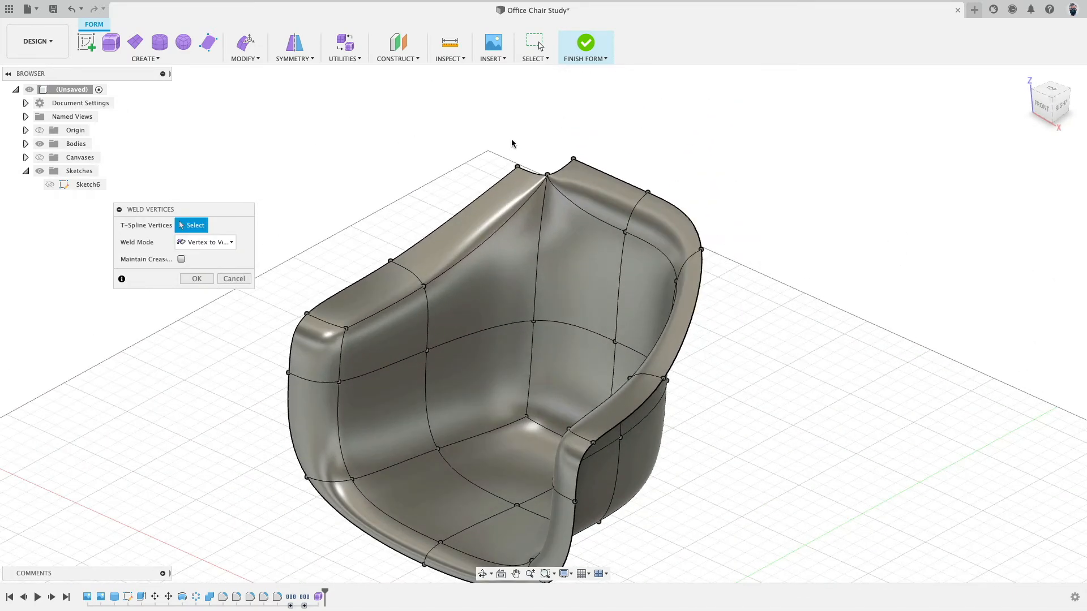
{"action": "left_click", "coordinate": [574, 160]}
{"action": "middle_click_drag", "start_coordinate": [704, 328], "coordinate": [422, 413], "text": "shift"}
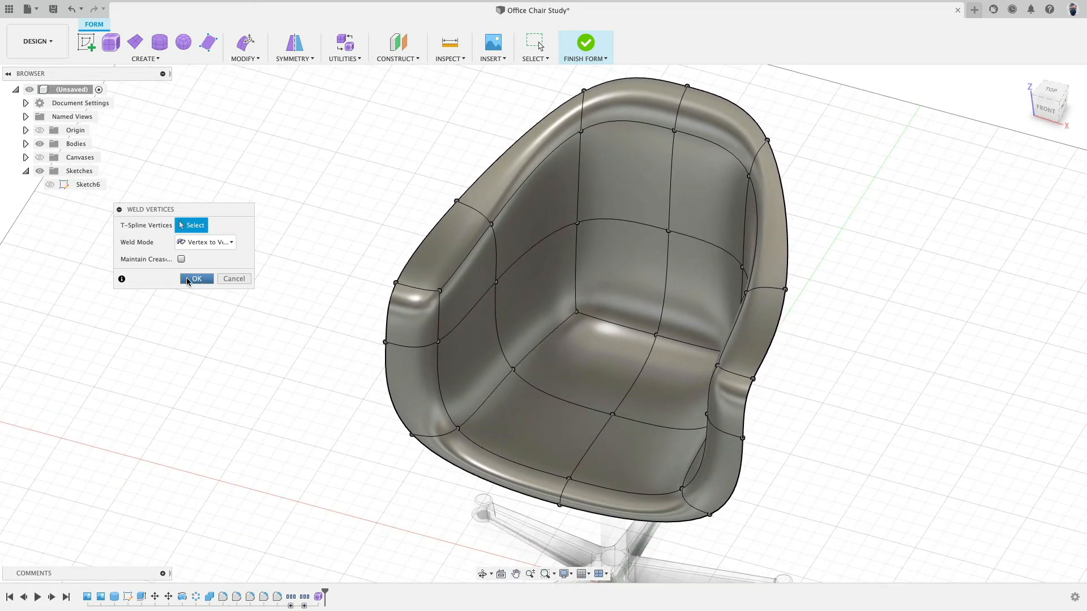
{"action": "left_click", "coordinate": [187, 278]}
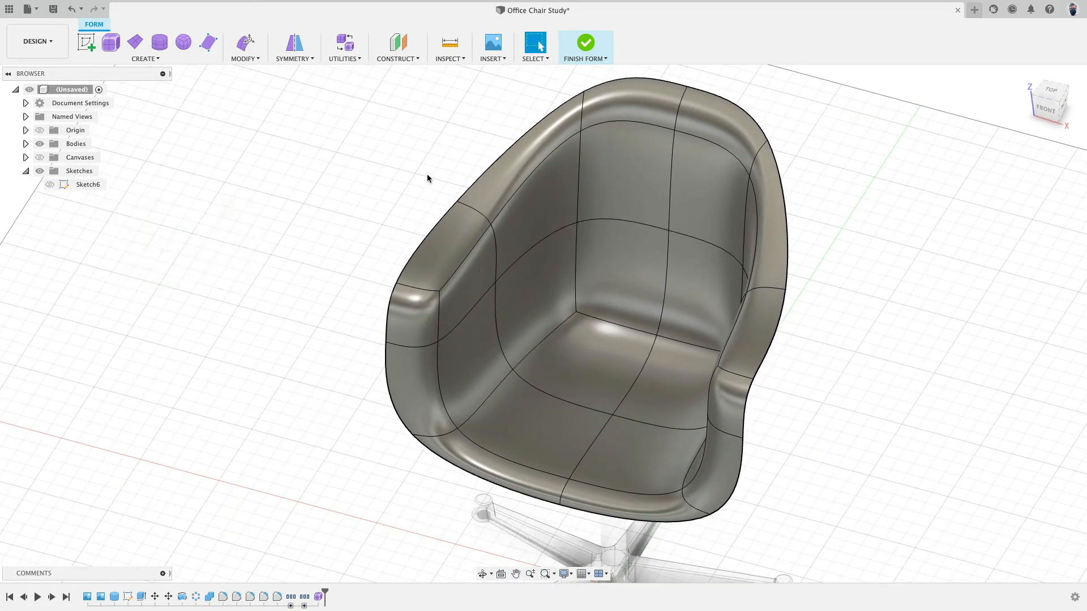
- Try extruding the outer edges of both armrest tops outward with a scale factor of 1.611
{"action": "left_click", "coordinate": [412, 257]}
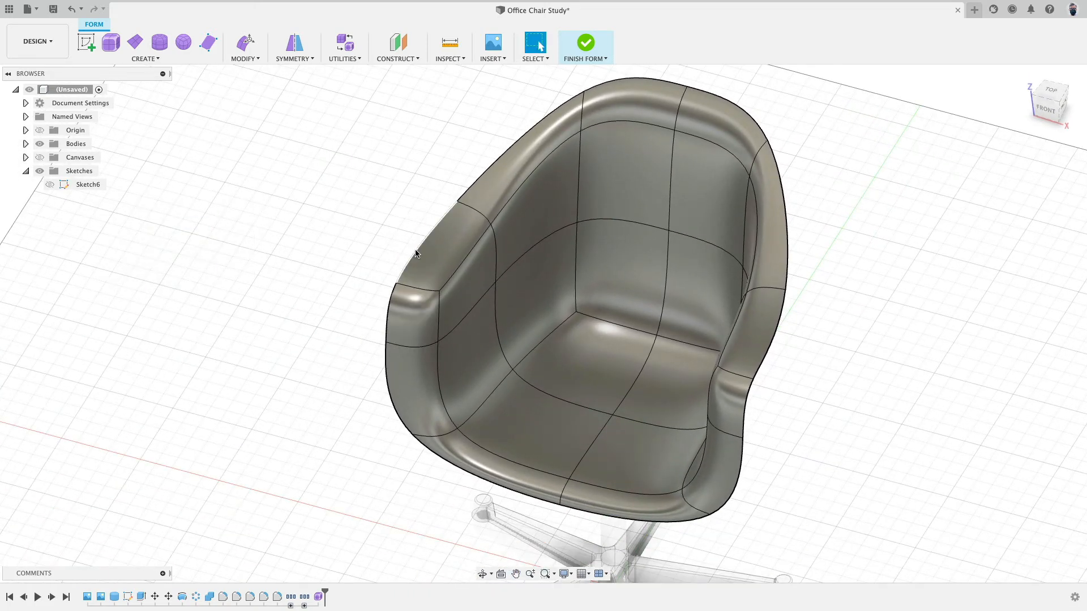
{"action": "left_click", "coordinate": [777, 327], "text": "shift"}
{"action": "left_click", "coordinate": [246, 42]}
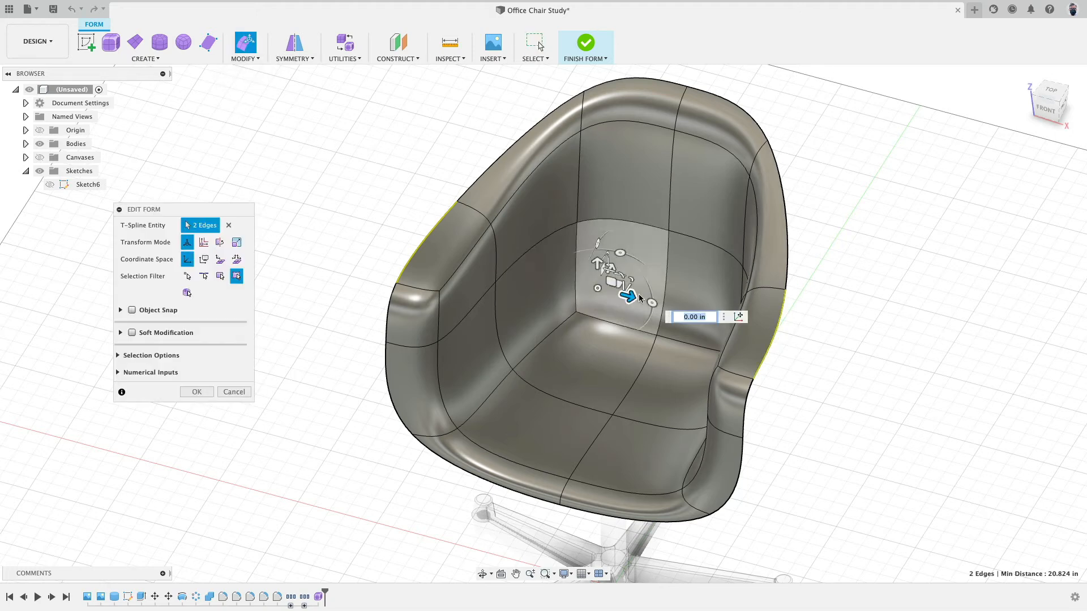
{"action": "type", "text": "1.168"}
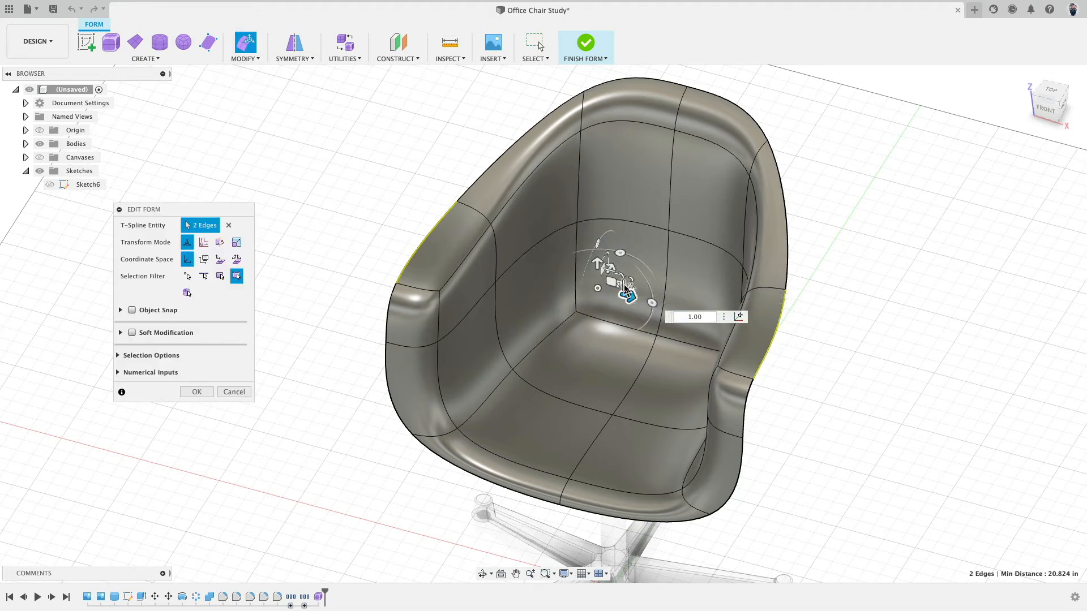
{"action": "left_click_drag", "start_coordinate": [628, 288], "coordinate": [534, 388]}
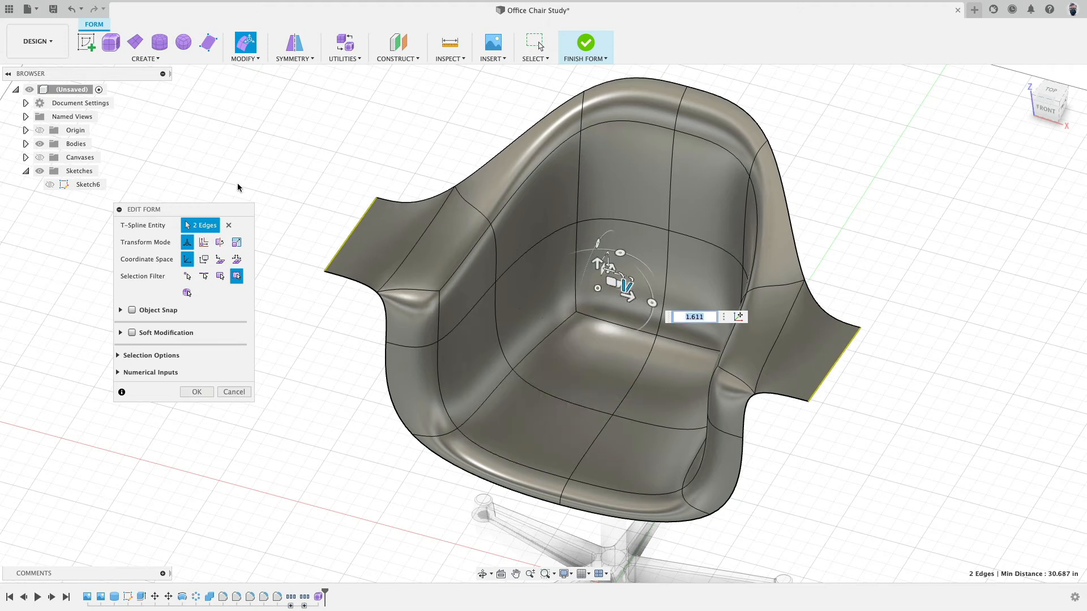
{"action": "left_click", "coordinate": [196, 391]}
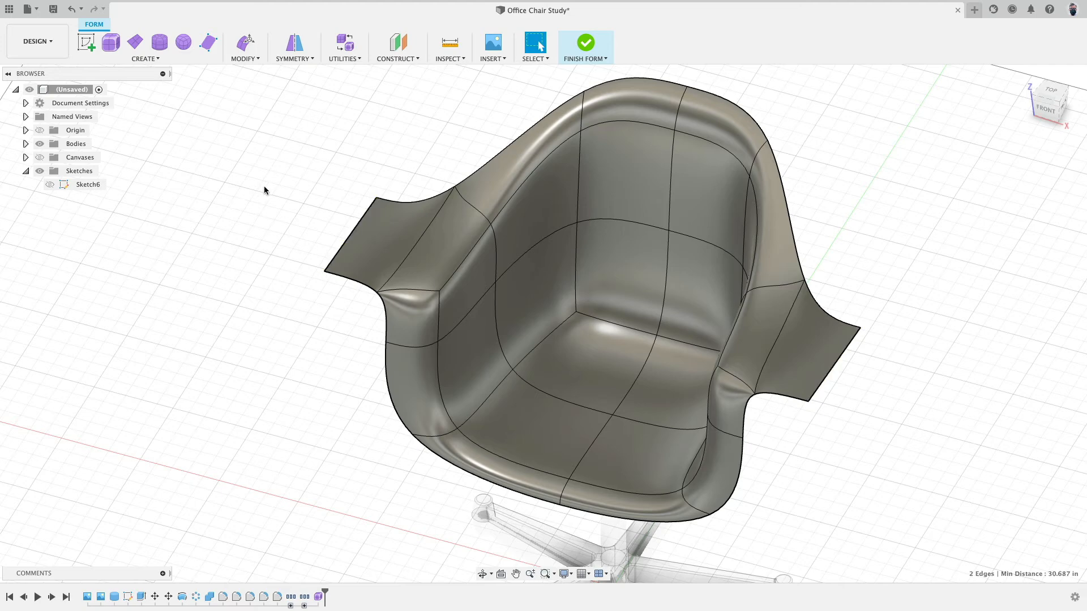
- Try uncreasing the four outer corner vertices of the extruded armrest wings
{"action": "left_click", "coordinate": [243, 58]}
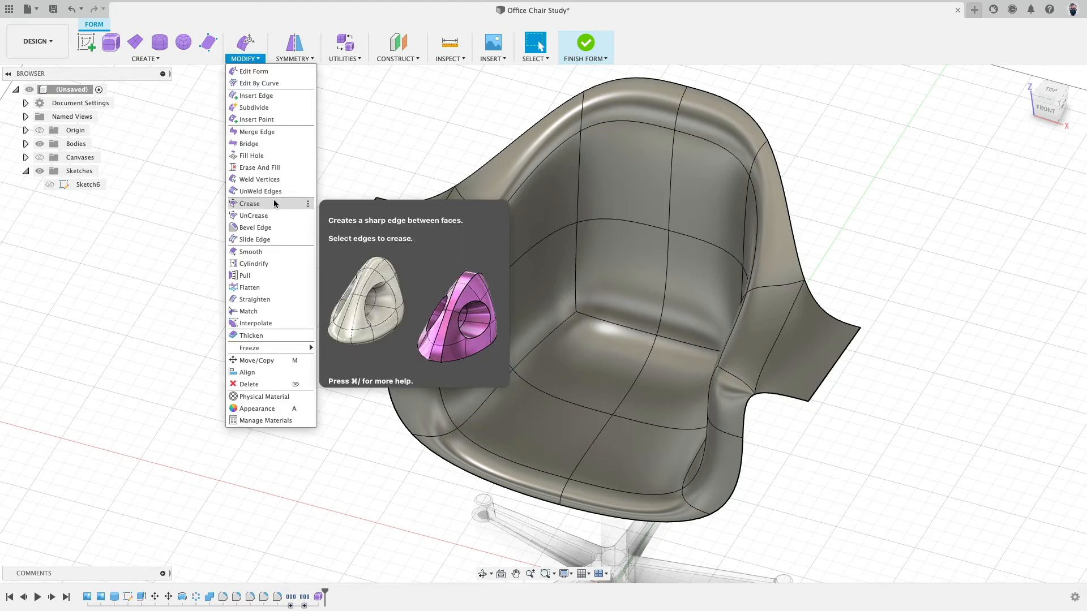
{"action": "left_click", "coordinate": [274, 216]}
{"action": "left_click", "coordinate": [324, 273]}
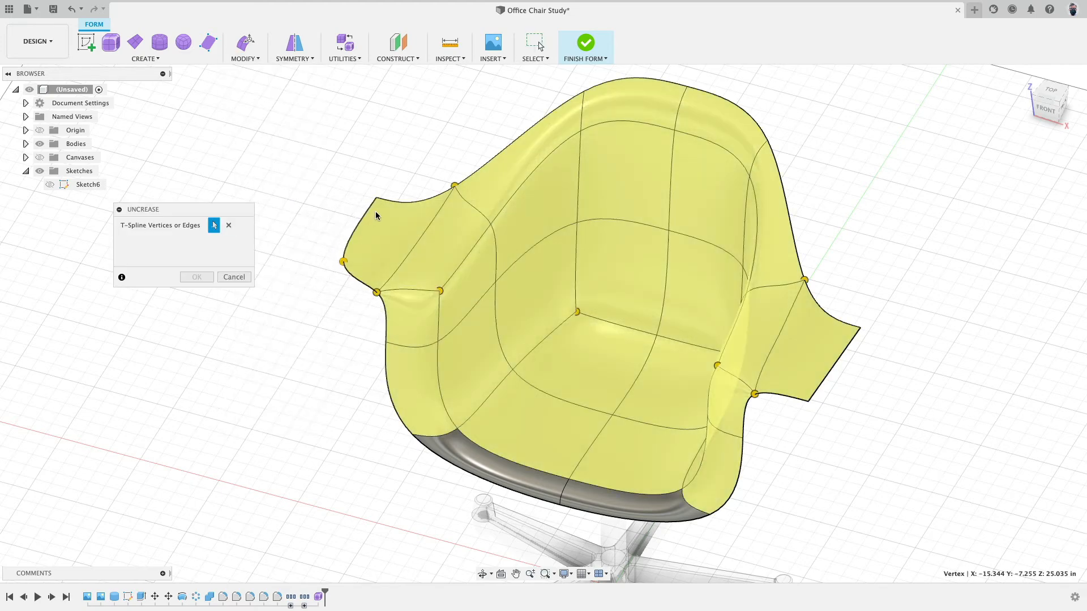
{"action": "left_click", "coordinate": [377, 199]}
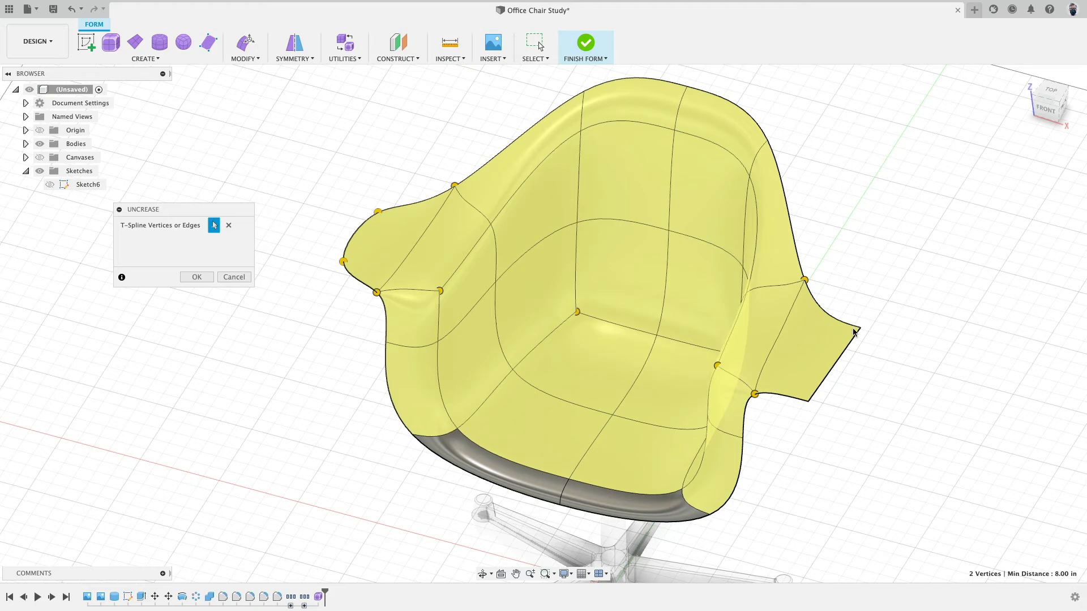
{"action": "left_click", "coordinate": [807, 402]}
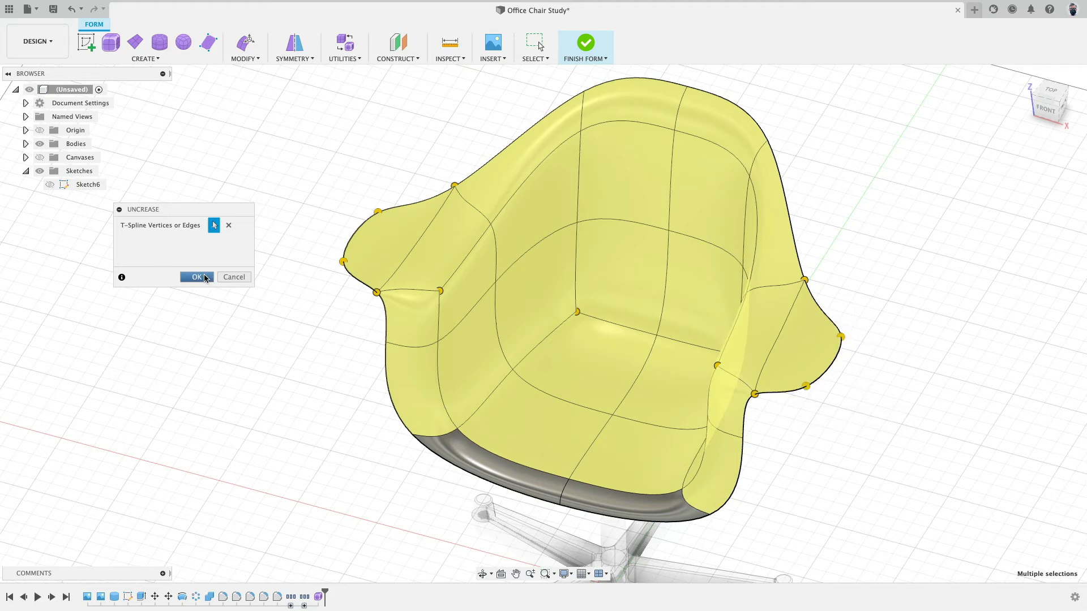
{"action": "left_click", "coordinate": [196, 277]}
{"action": "middle_click_drag", "start_coordinate": [264, 410], "coordinate": [293, 427], "text": "shift"}
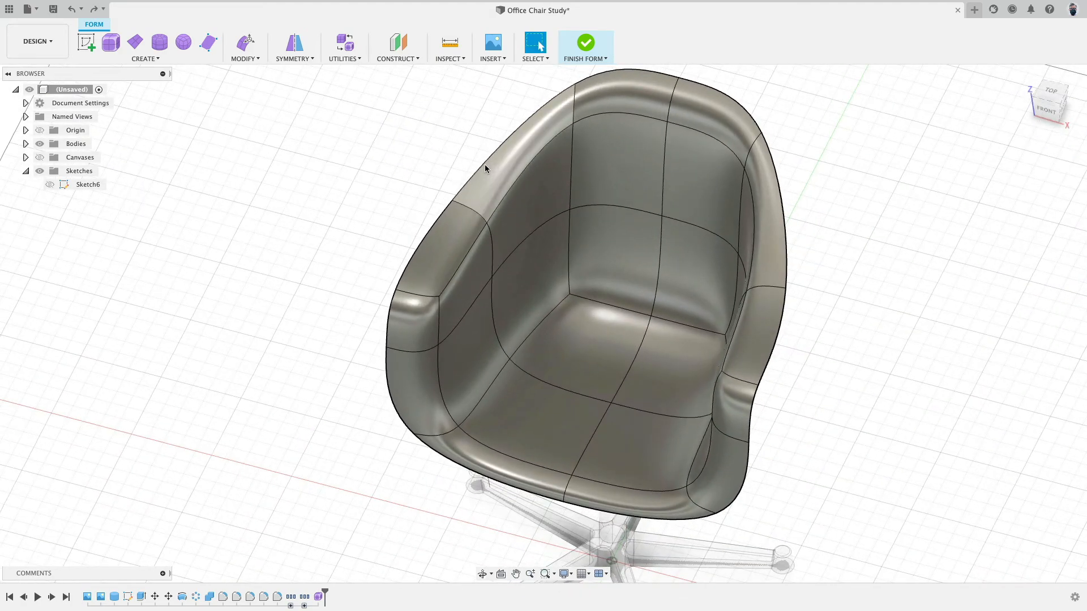
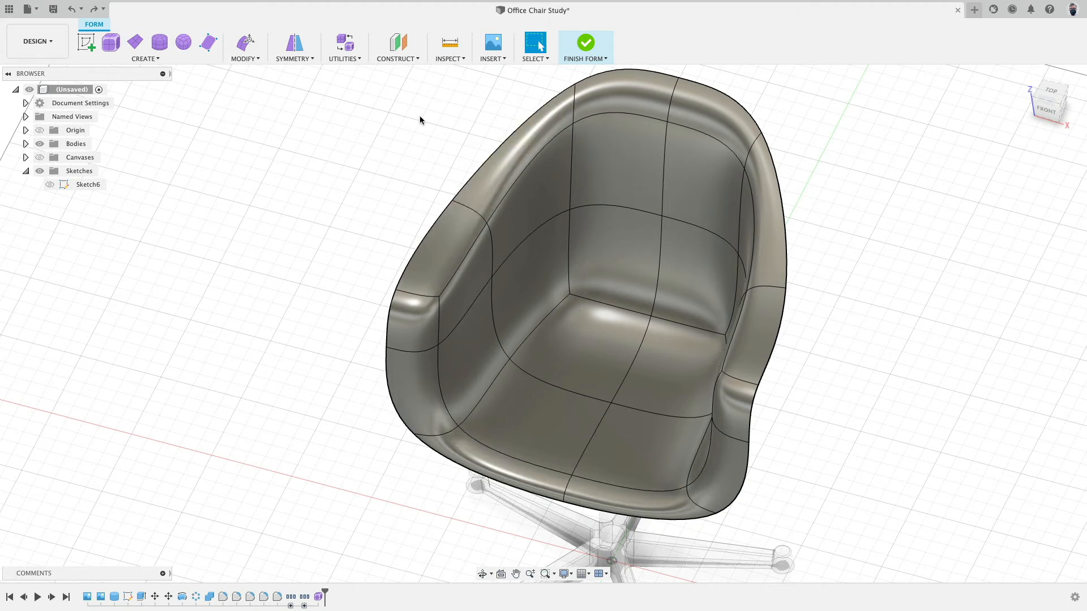
- Switch the chair shell body to Box Display
{"action": "left_click", "coordinate": [351, 59]}
{"action": "left_click", "coordinate": [356, 73]}
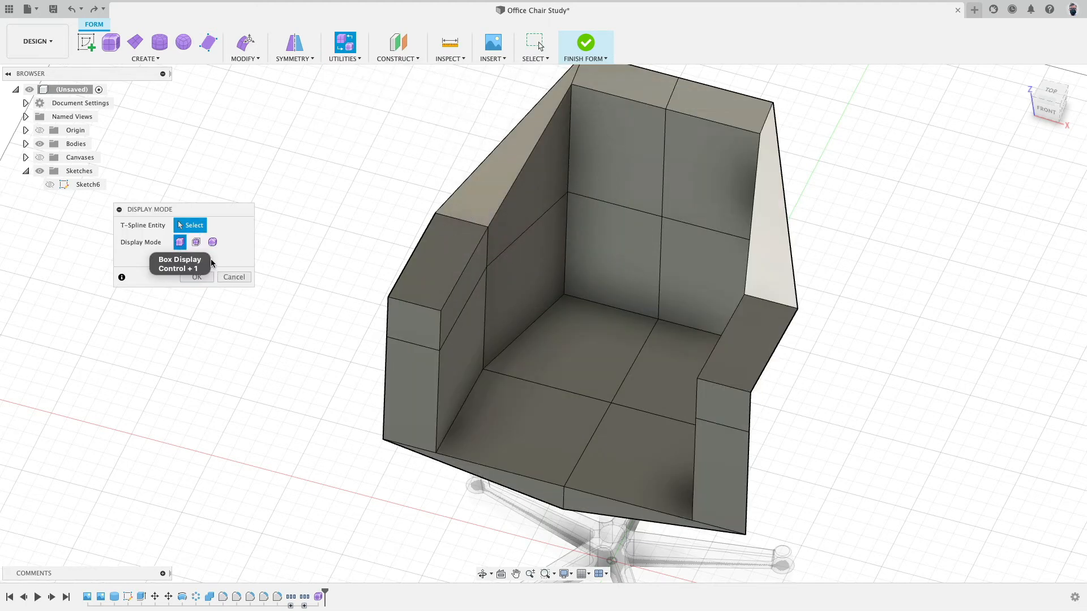
{"action": "left_click", "coordinate": [532, 343]}
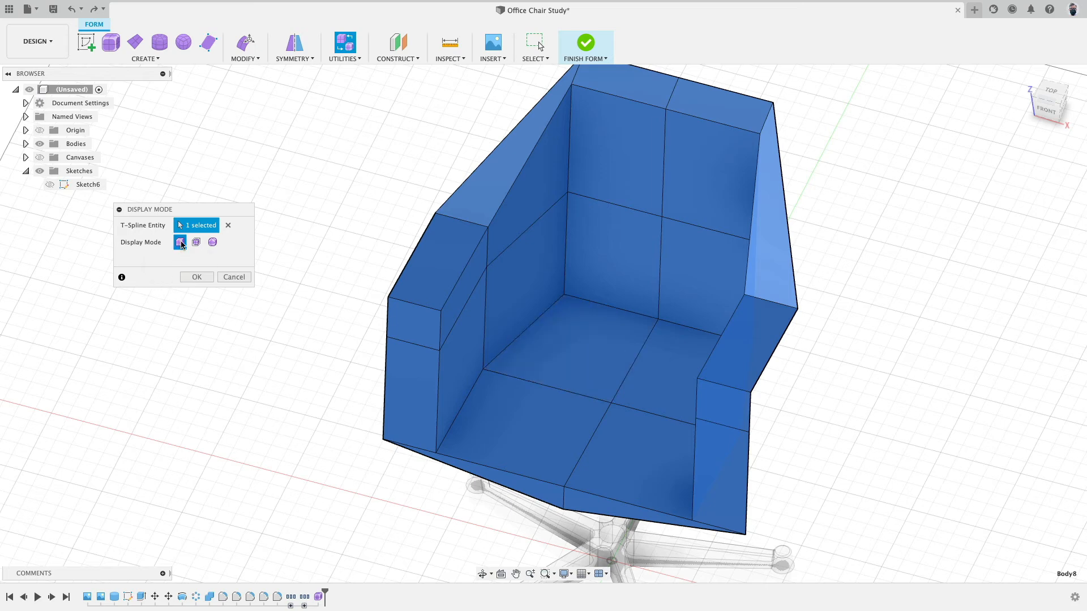
{"action": "left_click", "coordinate": [197, 277]}
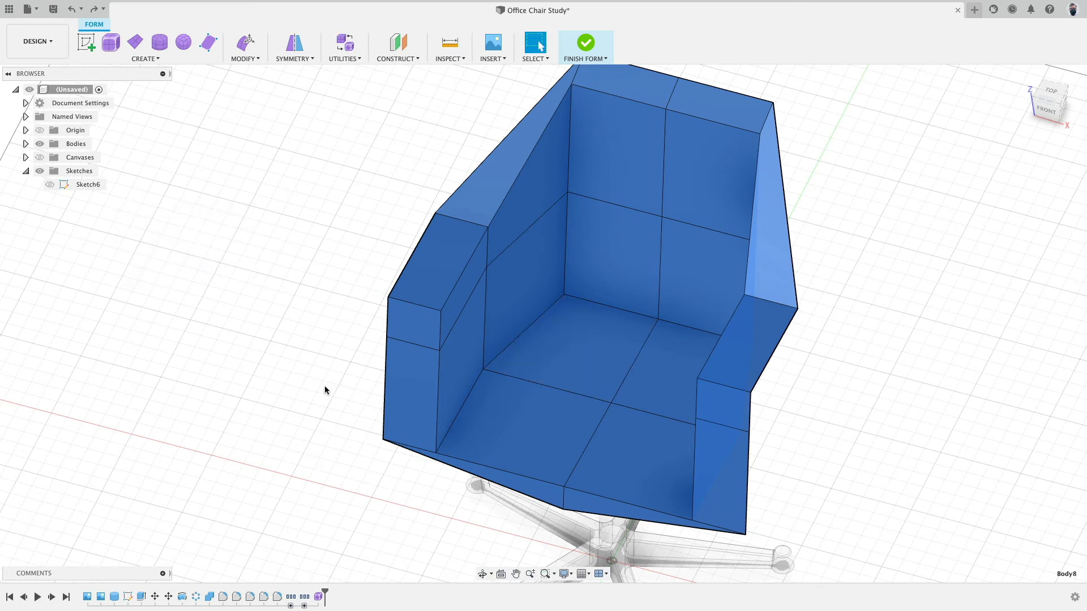
- Scale the two front bottom corner vertices of the seat inward along the chair's width by a factor of about 0.75
{"action": "middle_click_drag", "start_coordinate": [325, 390], "coordinate": [380, 452], "text": "shift"}
{"action": "left_click", "coordinate": [388, 413]}
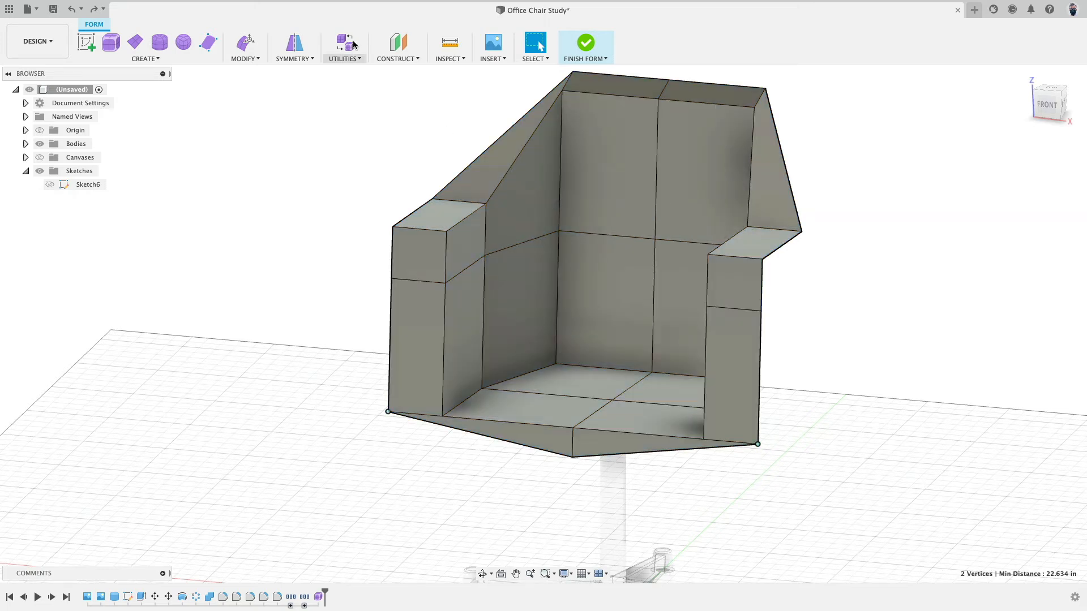
{"action": "left_click", "coordinate": [245, 41]}
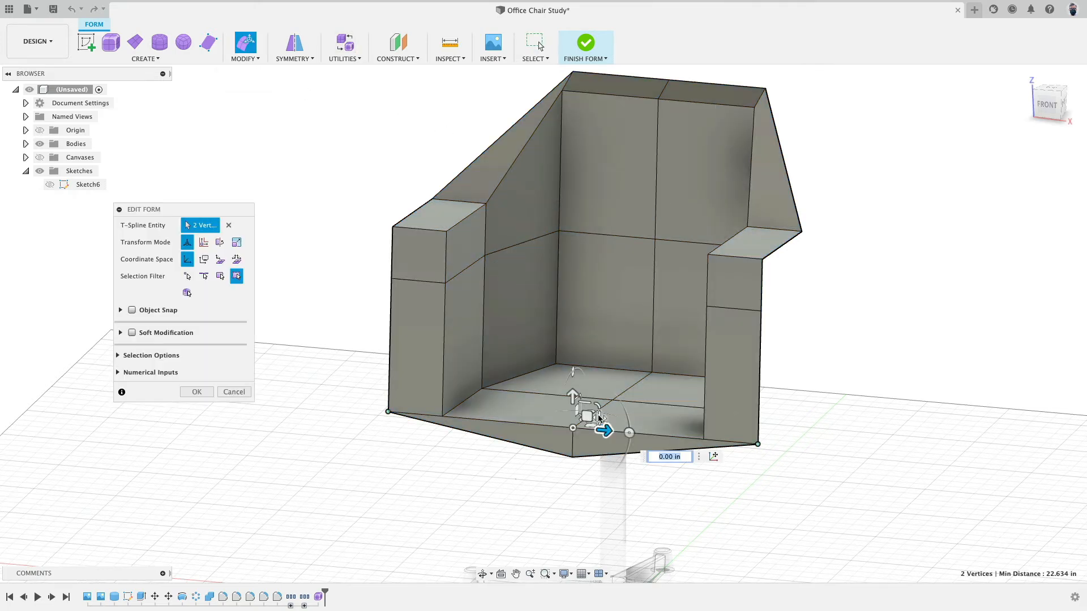
{"action": "left_click_drag", "start_coordinate": [599, 418], "coordinate": [594, 418]}
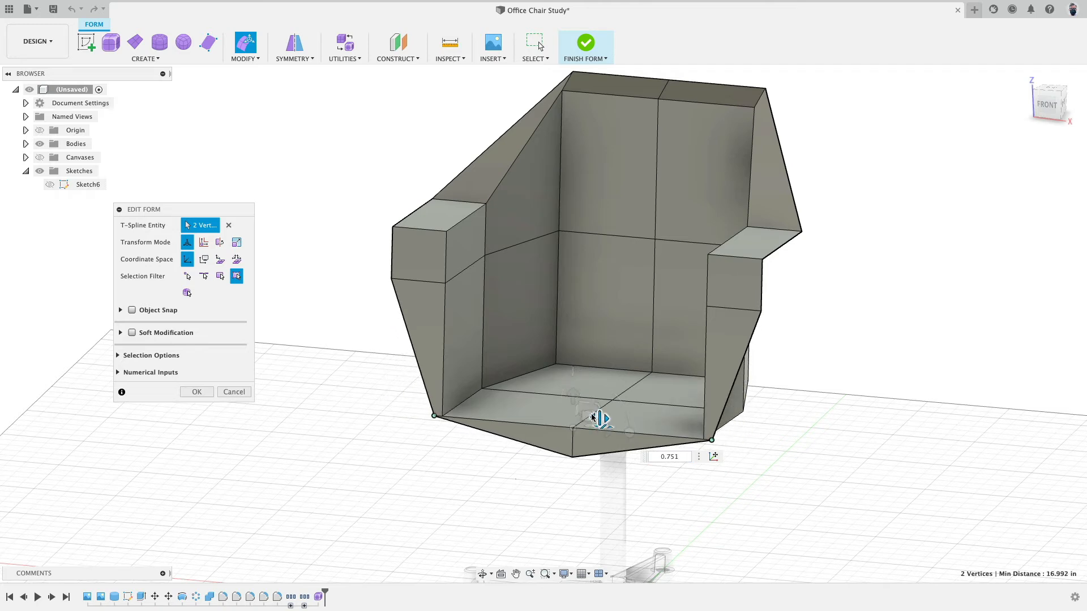
- Try moving both front bottom corner vertices together along their local vertical axis
{"action": "left_click", "coordinate": [237, 259]}
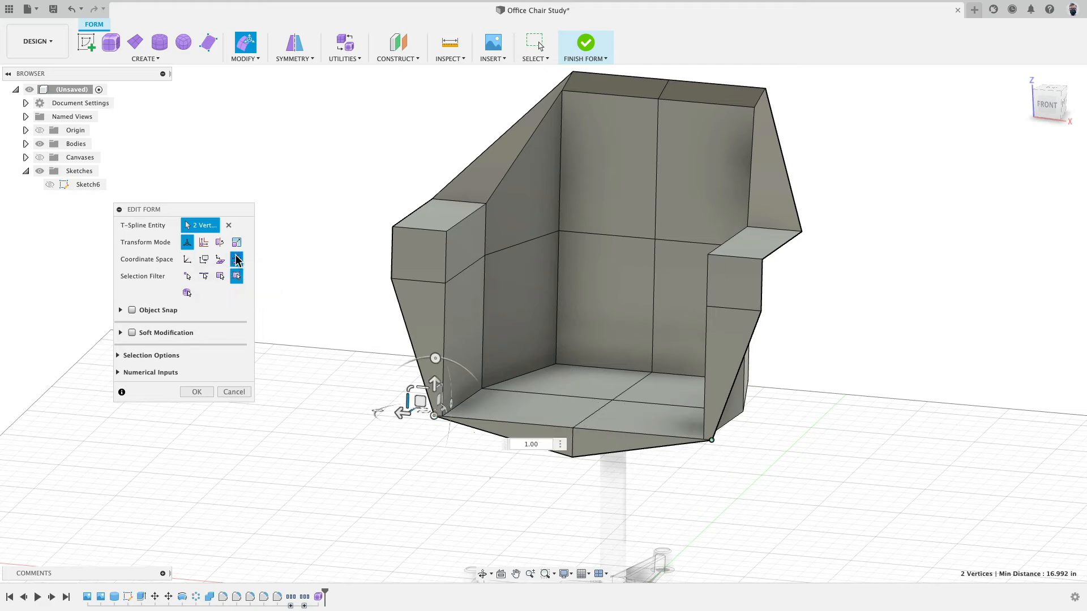
{"action": "left_click", "coordinate": [1064, 104]}
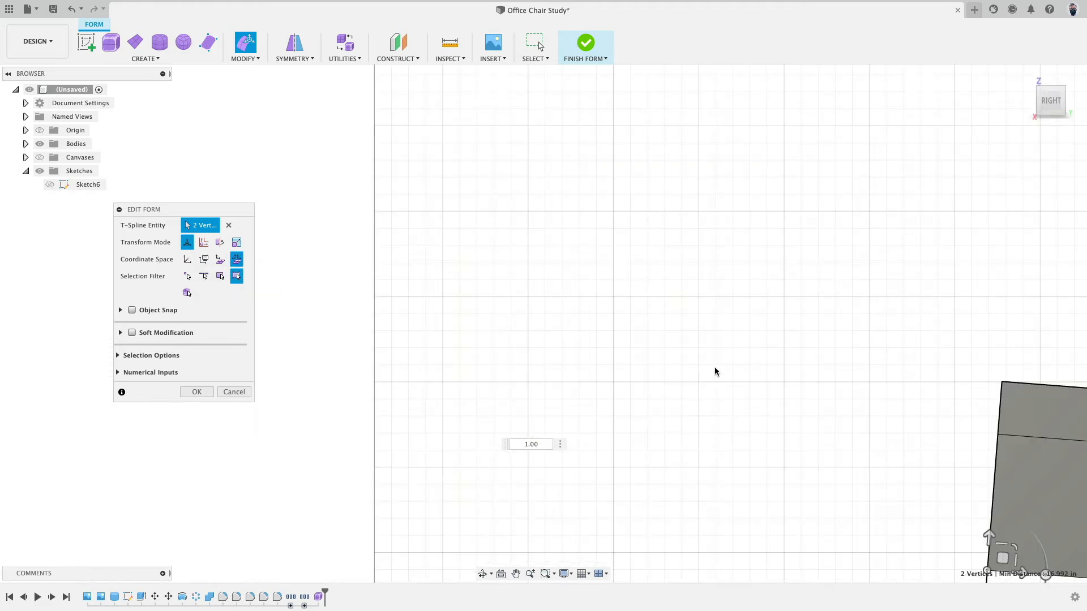
{"action": "scroll", "coordinate": [695, 298], "scroll_direction": "up", "scroll_amount": 5}
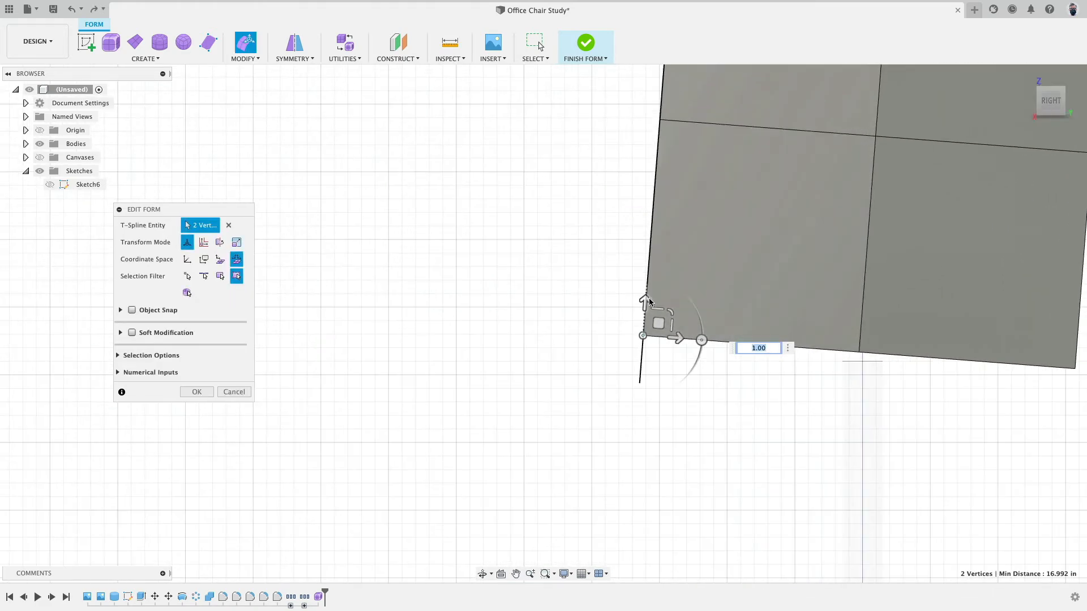
{"action": "left_click_drag", "start_coordinate": [646, 298], "coordinate": [649, 320]}
{"action": "middle_click_drag", "start_coordinate": [581, 343], "coordinate": [759, 375], "text": "shift"}
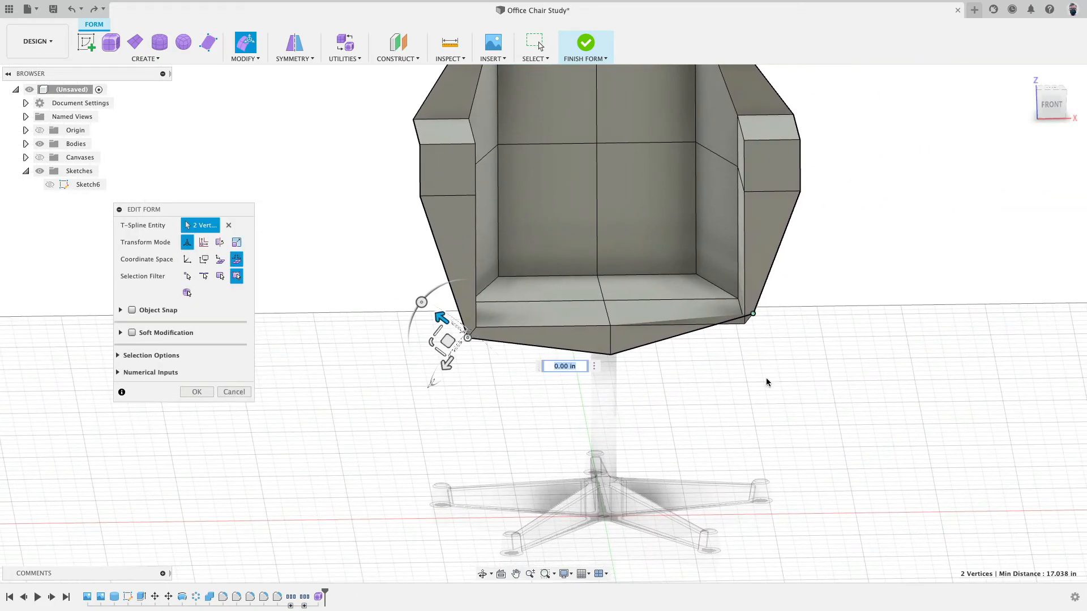
- Lower each front bottom corner vertex 0.5 in along its local axis, and raise the lip's bottom middle vertex about 1.06 in
{"action": "left_click", "coordinate": [753, 325]}
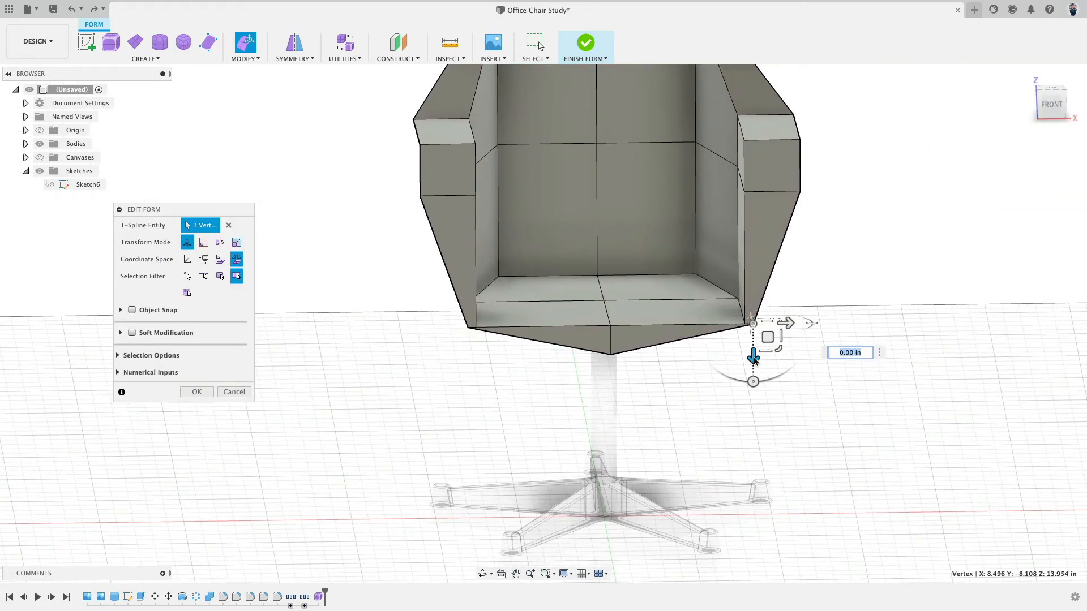
{"action": "left_click_drag", "start_coordinate": [753, 358], "coordinate": [753, 367]}
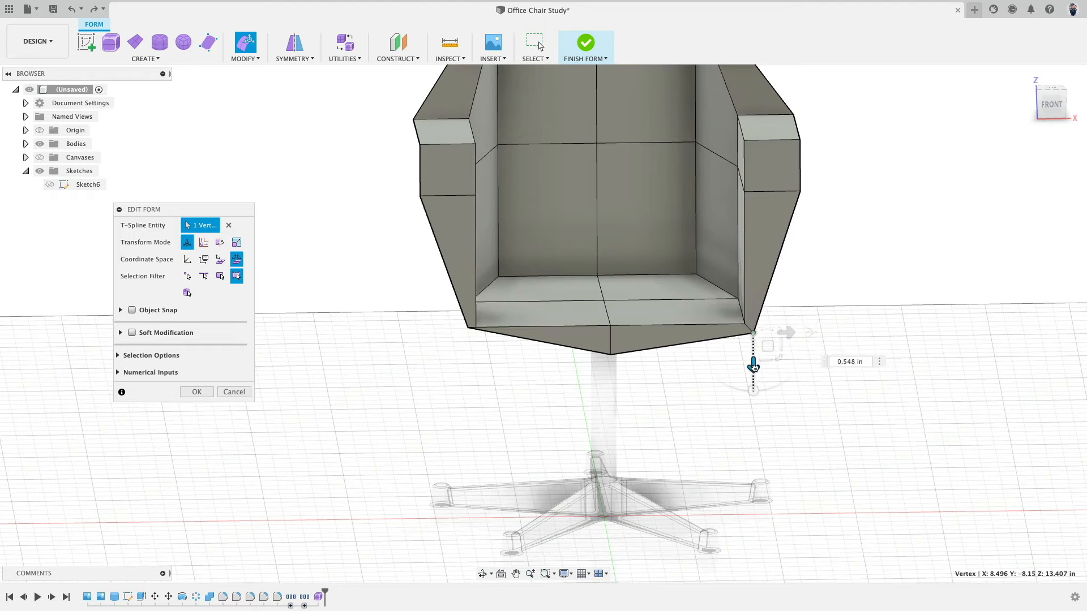
{"action": "left_click_drag", "start_coordinate": [754, 367], "coordinate": [754, 367]}
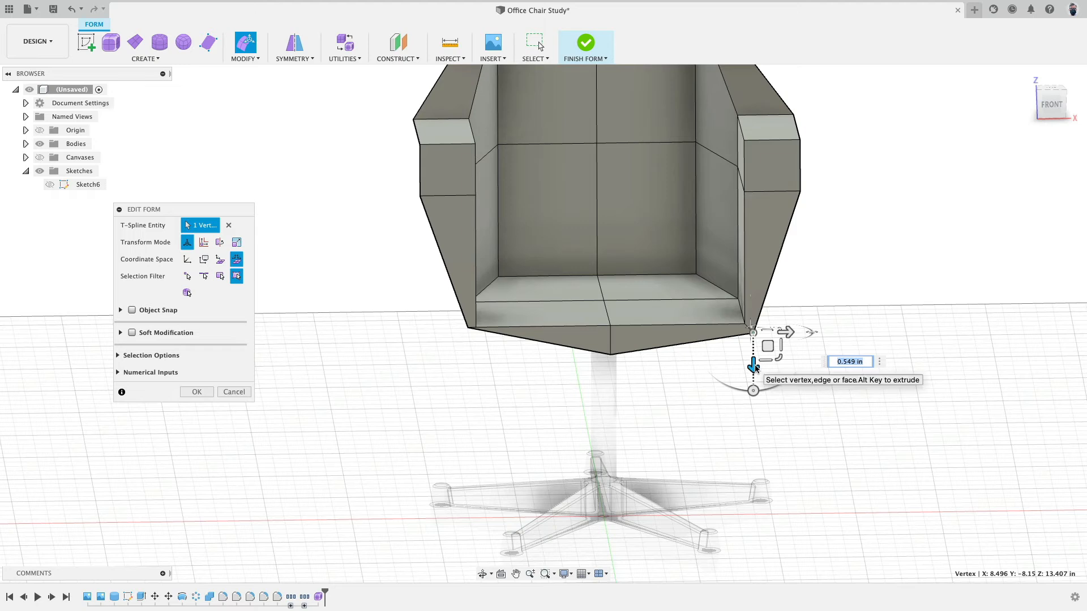
{"action": "type", "text": ".5"}
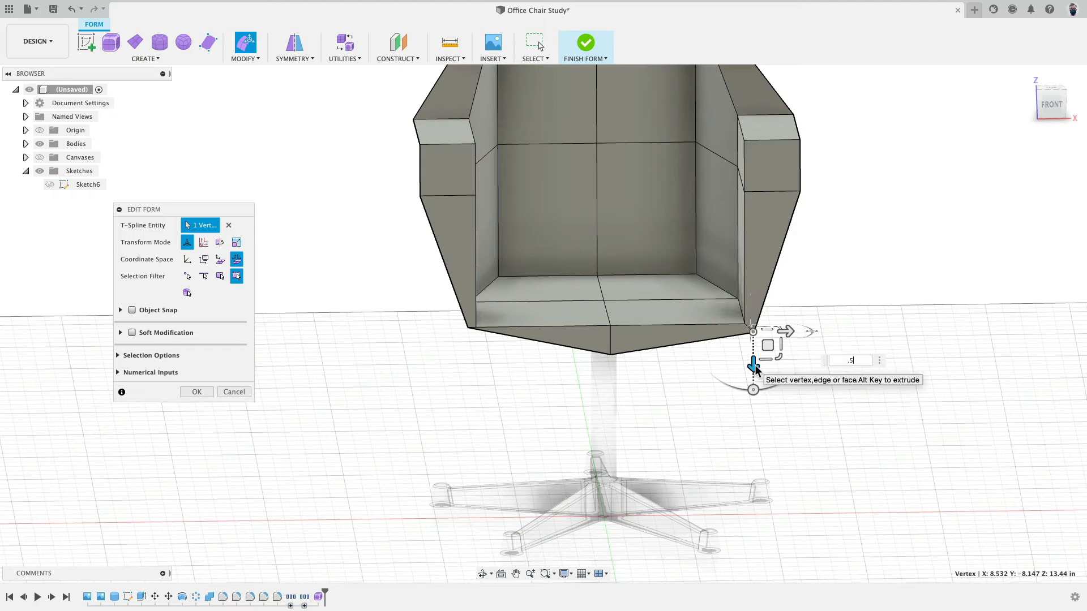
{"action": "left_click", "coordinate": [467, 328]}
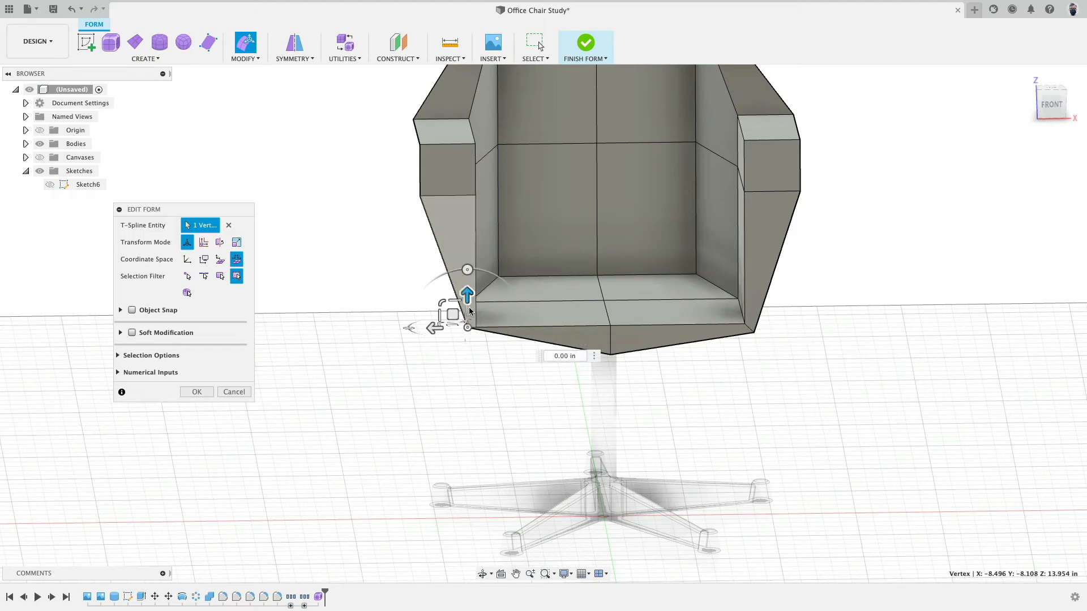
{"action": "type", "text": "-.5"}
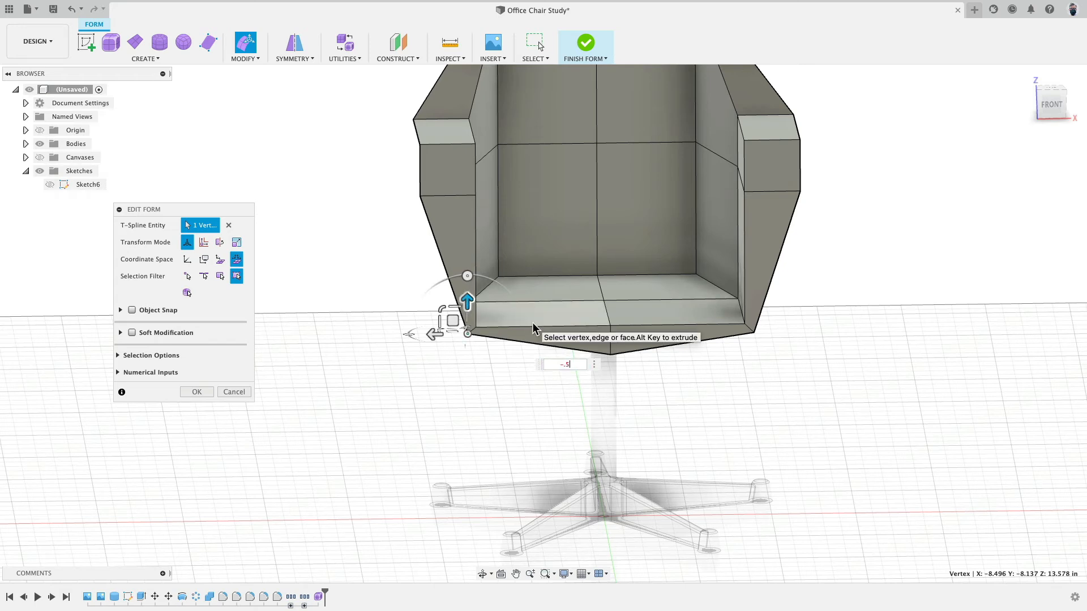
{"action": "key", "text": "Return"}
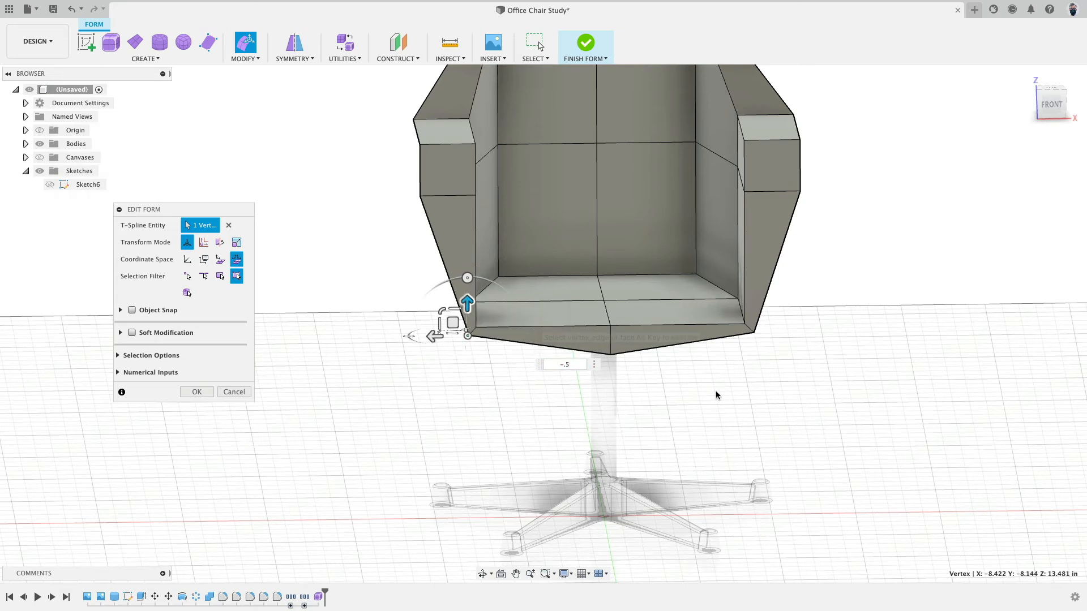
{"action": "left_click", "coordinate": [610, 356]}
{"action": "left_click_drag", "start_coordinate": [610, 388], "coordinate": [616, 374]}
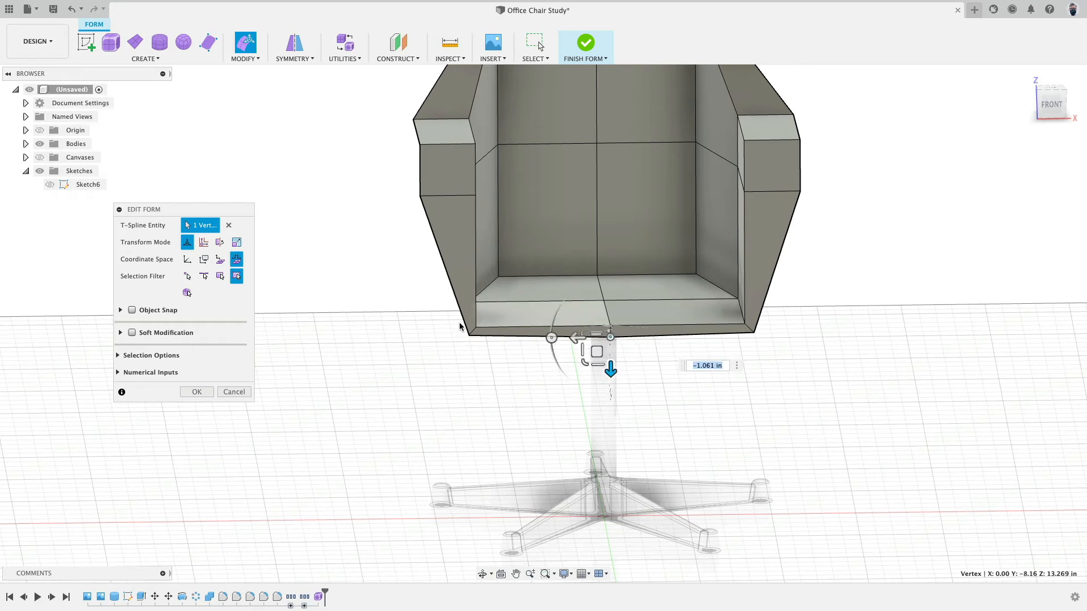
- Move the two outer edges of the backrest's top lip about 1.65 in toward the front
{"action": "middle_click_drag", "start_coordinate": [427, 377], "coordinate": [422, 468]}
{"action": "middle_click_drag", "start_coordinate": [387, 261], "coordinate": [442, 279], "text": "shift"}
{"action": "middle_click_drag", "start_coordinate": [442, 279], "coordinate": [622, 452]}
{"action": "left_click", "coordinate": [504, 198]}
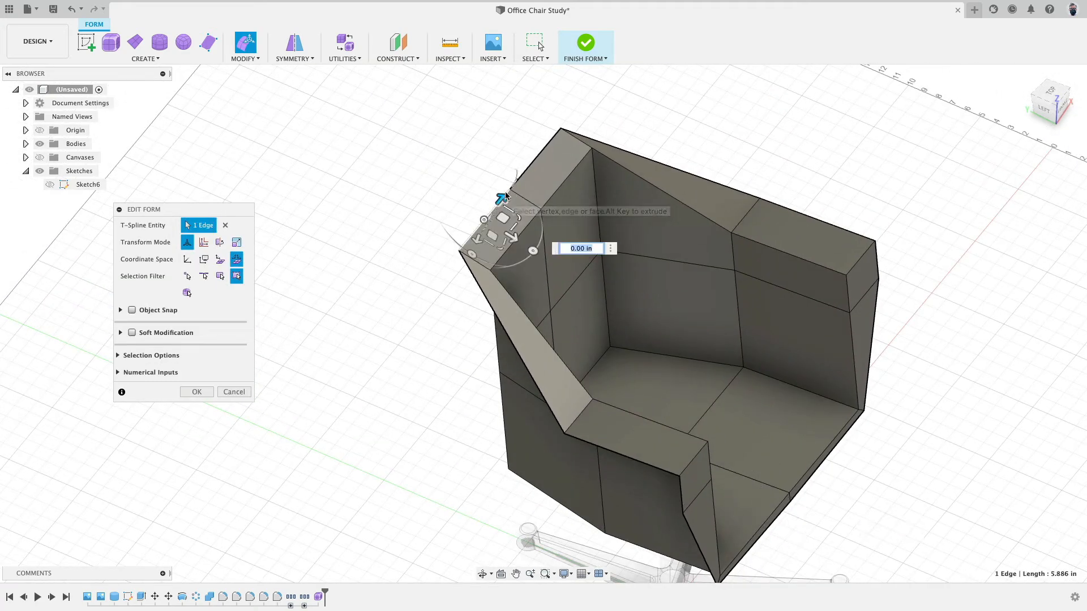
{"action": "left_click", "coordinate": [527, 171], "text": "shift"}
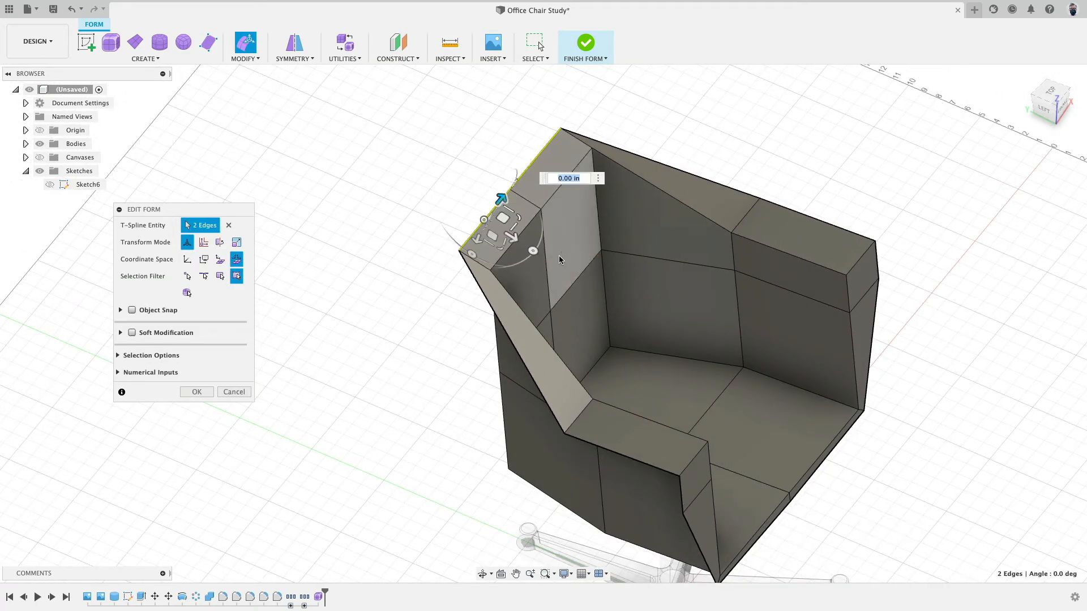
{"action": "left_click_drag", "start_coordinate": [517, 237], "coordinate": [538, 249]}
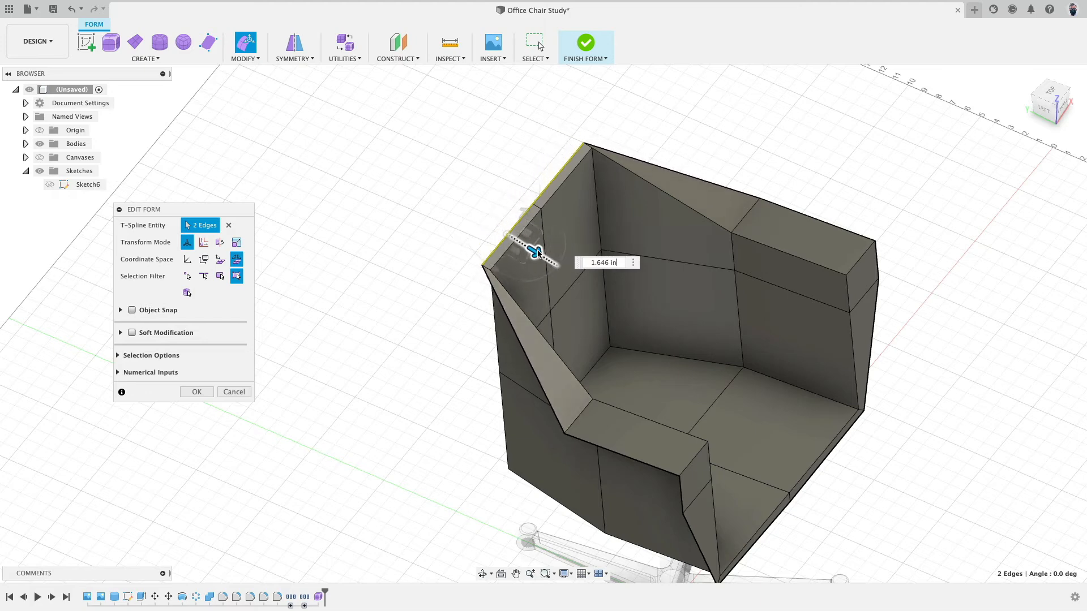
- Scale the backrest lip's two outer edges in world space along the chair's width by a factor of about 1.095
{"action": "middle_click_drag", "start_coordinate": [774, 164], "coordinate": [806, 355], "text": "shift"}
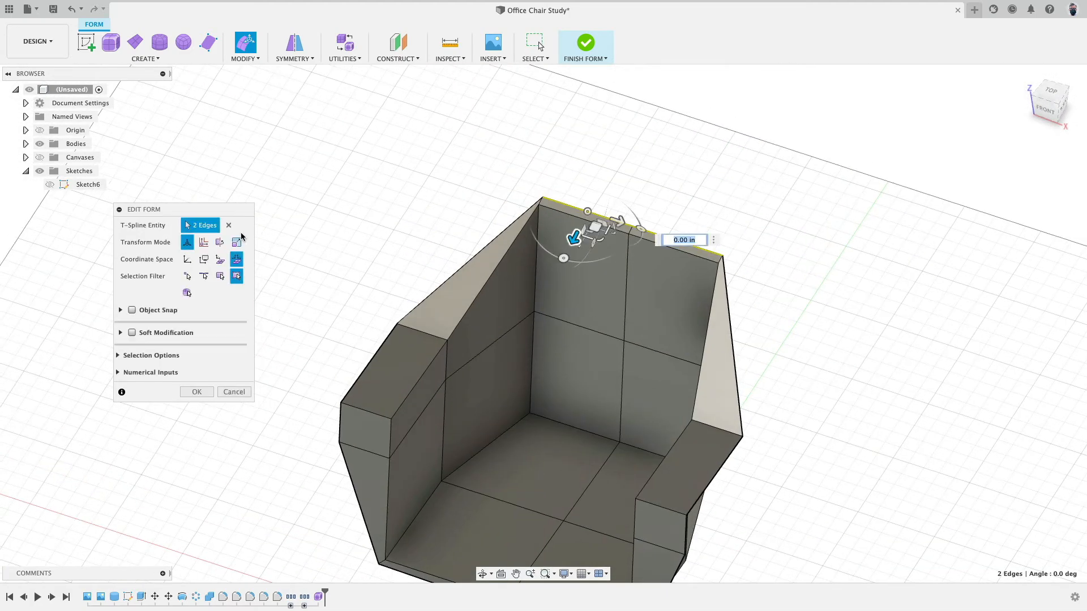
{"action": "left_click", "coordinate": [188, 260]}
{"action": "middle_click_drag", "start_coordinate": [475, 189], "coordinate": [759, 168], "text": "shift"}
{"action": "scroll", "coordinate": [718, 202], "scroll_direction": "up", "scroll_amount": 3}
{"action": "scroll", "coordinate": [718, 200], "scroll_direction": "up", "scroll_amount": 2}
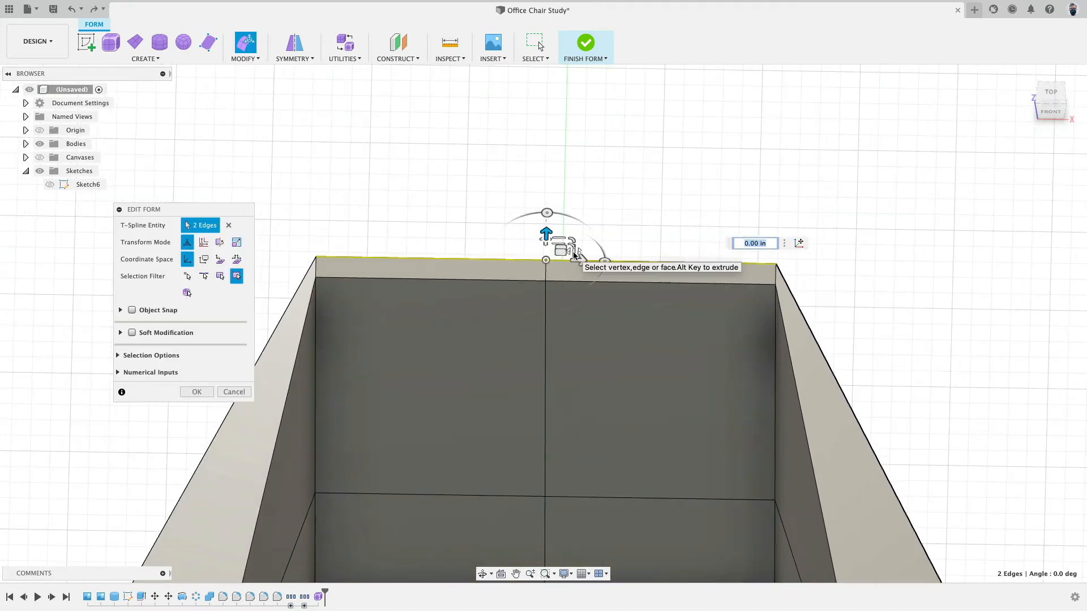
{"action": "left_click_drag", "start_coordinate": [573, 252], "coordinate": [576, 251]}
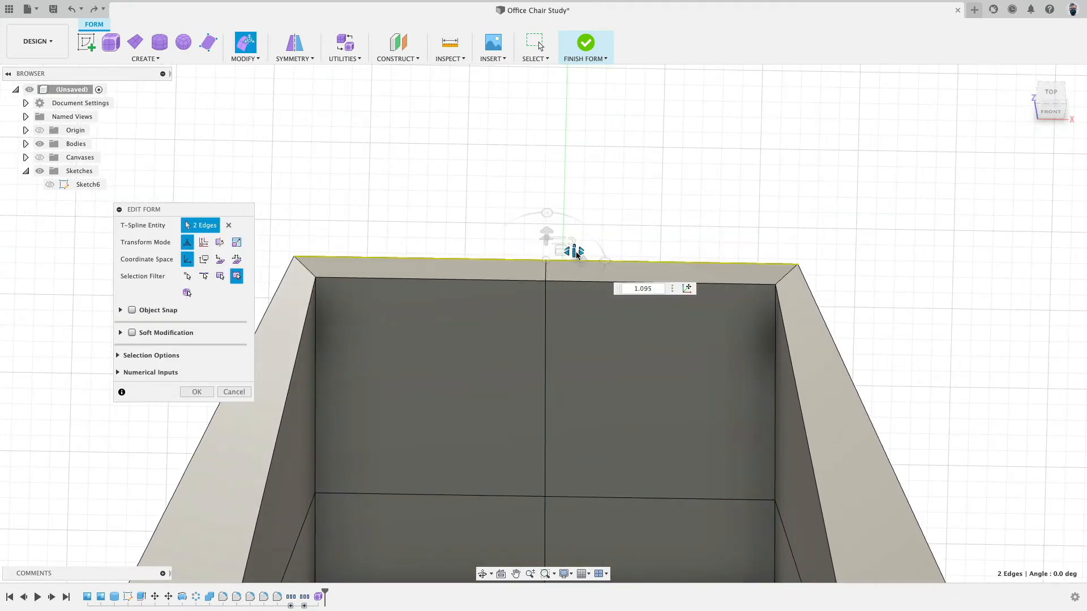
- Lower the two short diagonal corner edges at the top of the backrest by about 1.27 in
{"action": "left_click", "coordinate": [305, 267]}
{"action": "left_click", "coordinate": [785, 278], "text": "shift"}
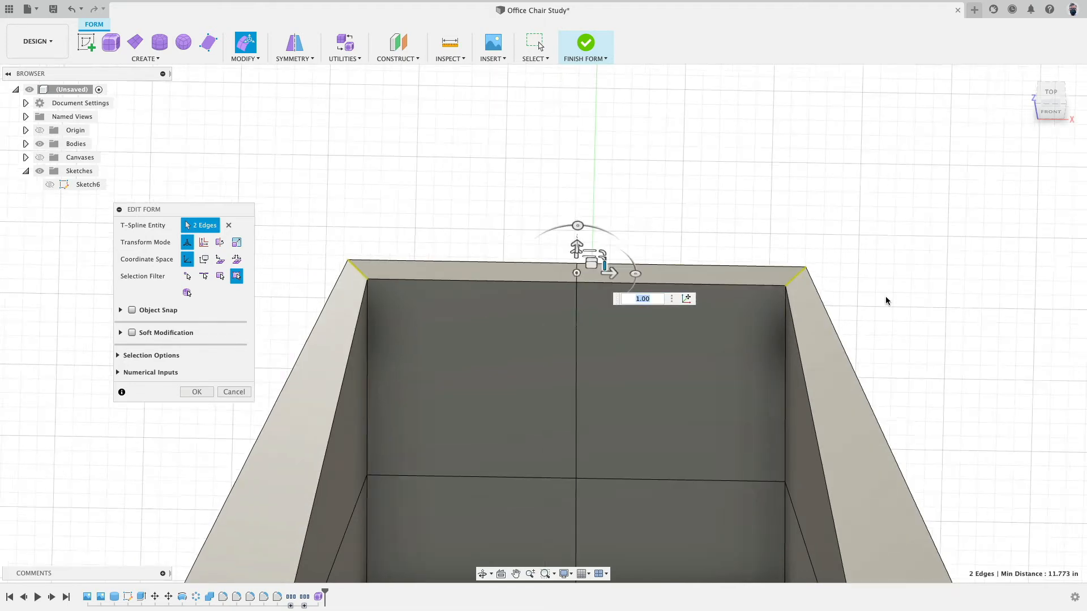
{"action": "middle_click_drag", "start_coordinate": [885, 296], "coordinate": [886, 259], "text": "shift"}
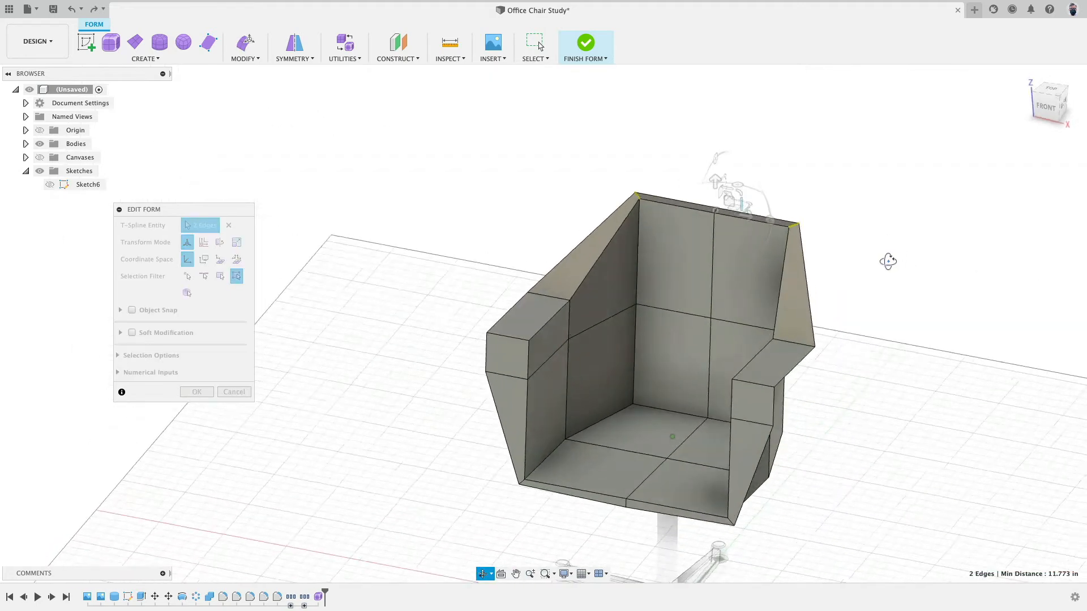
{"action": "scroll", "coordinate": [695, 163], "scroll_direction": "down", "scroll_amount": 3}
{"action": "scroll", "coordinate": [695, 172], "scroll_direction": "up", "scroll_amount": 8}
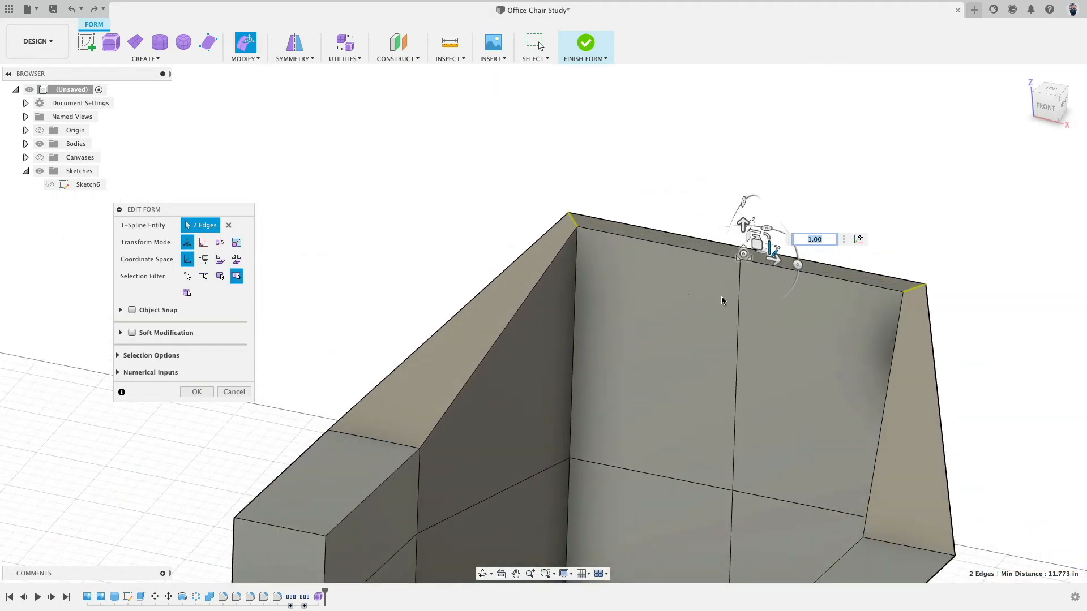
{"action": "middle_click_drag", "start_coordinate": [722, 296], "coordinate": [710, 252], "text": "shift"}
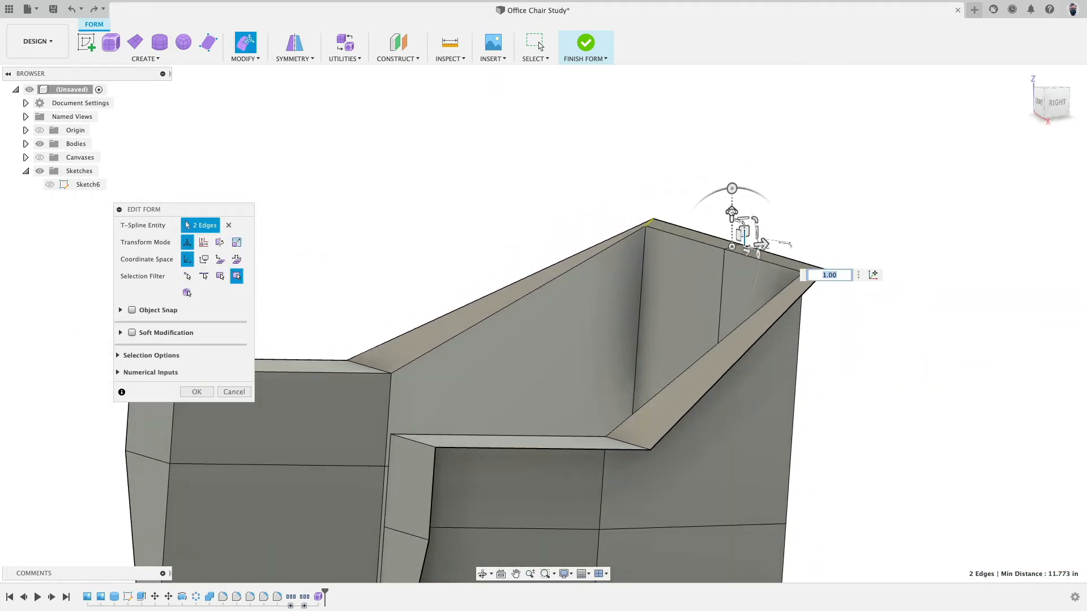
{"action": "left_click_drag", "start_coordinate": [732, 213], "coordinate": [731, 251]}
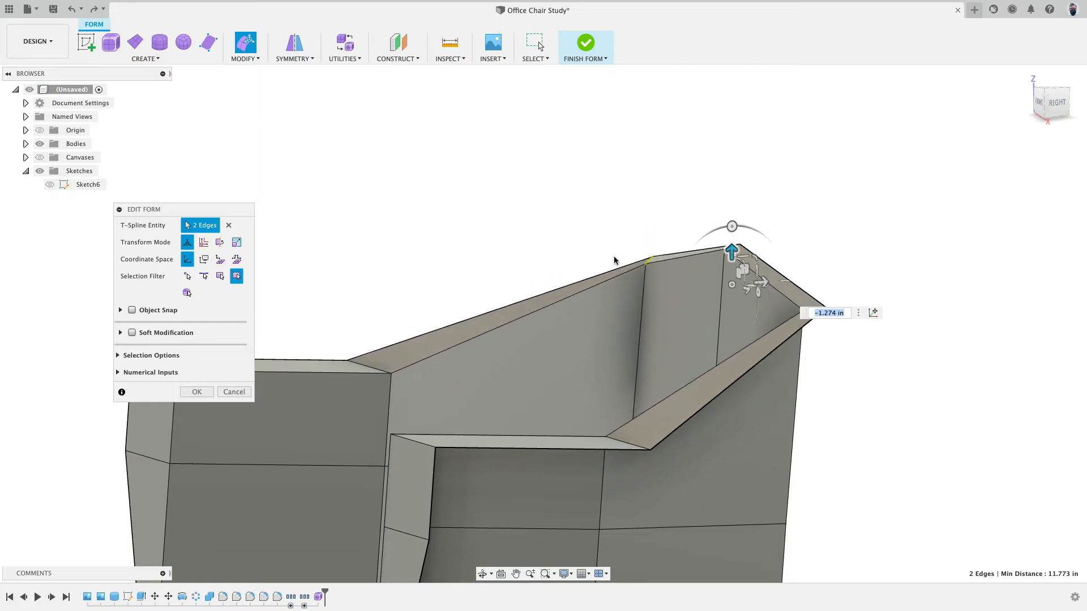
- Finish editing the form and switch the chair shell body to Smooth Display
{"action": "scroll", "coordinate": [602, 275], "scroll_direction": "down", "scroll_amount": 5}
{"action": "middle_click_drag", "start_coordinate": [602, 276], "coordinate": [545, 144], "text": "shift"}
{"action": "left_click", "coordinate": [622, 399]}
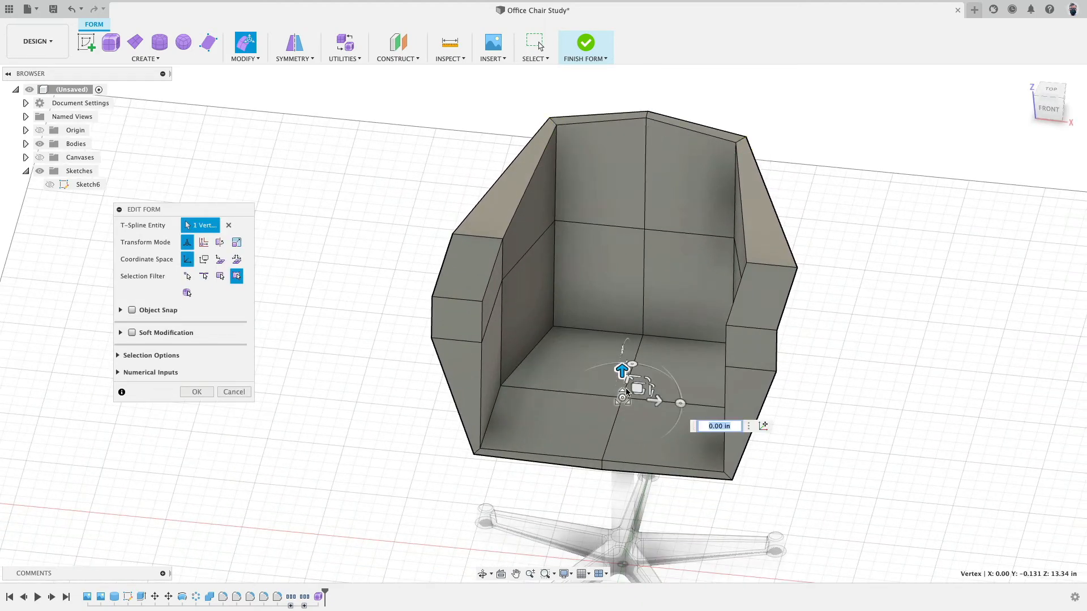
{"action": "left_click", "coordinate": [197, 391]}
{"action": "left_click", "coordinate": [345, 43]}
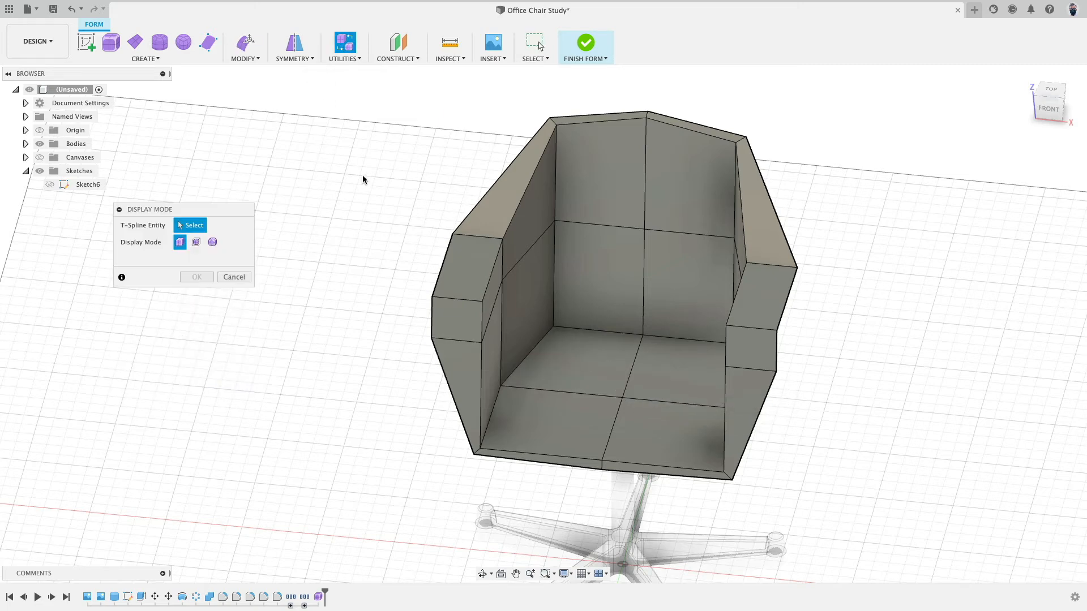
{"action": "left_click", "coordinate": [575, 250]}
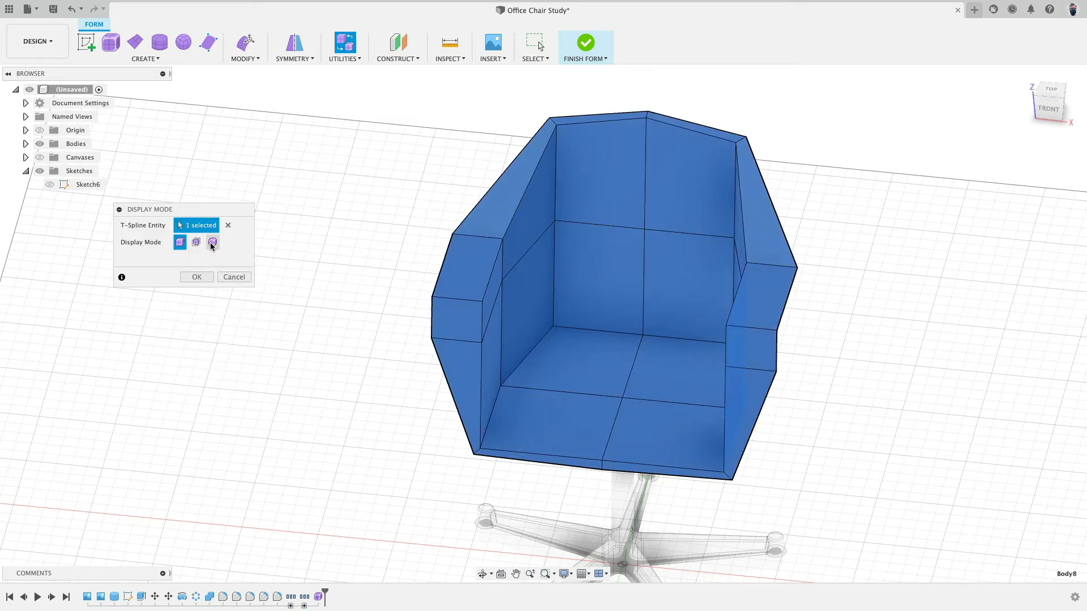
{"action": "left_click", "coordinate": [212, 242]}
{"action": "left_click", "coordinate": [197, 277]}
- Scale the two outer vertices below the armrest fronts inward along the chair's width
{"action": "middle_click_drag", "start_coordinate": [269, 325], "coordinate": [379, 373], "text": "shift"}
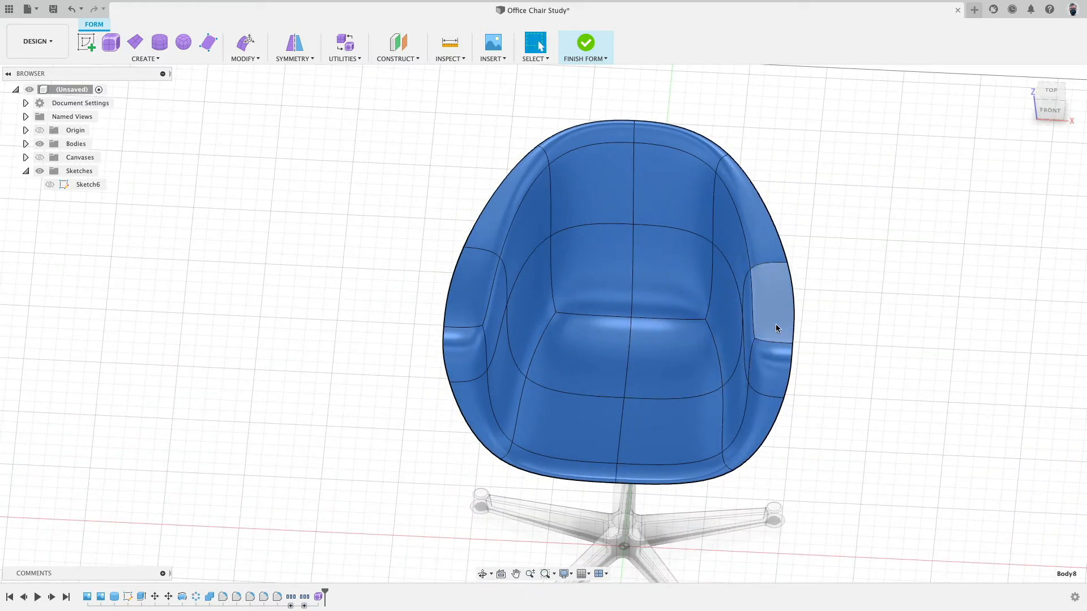
{"action": "middle_click_drag", "start_coordinate": [391, 387], "coordinate": [427, 340], "text": "shift"}
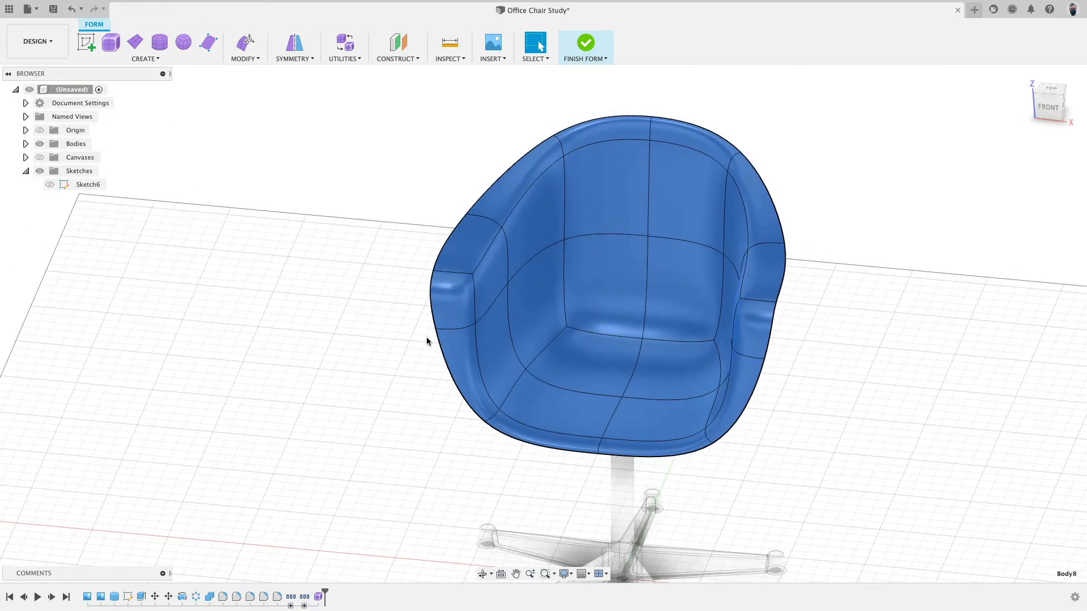
{"action": "left_click", "coordinate": [436, 330]}
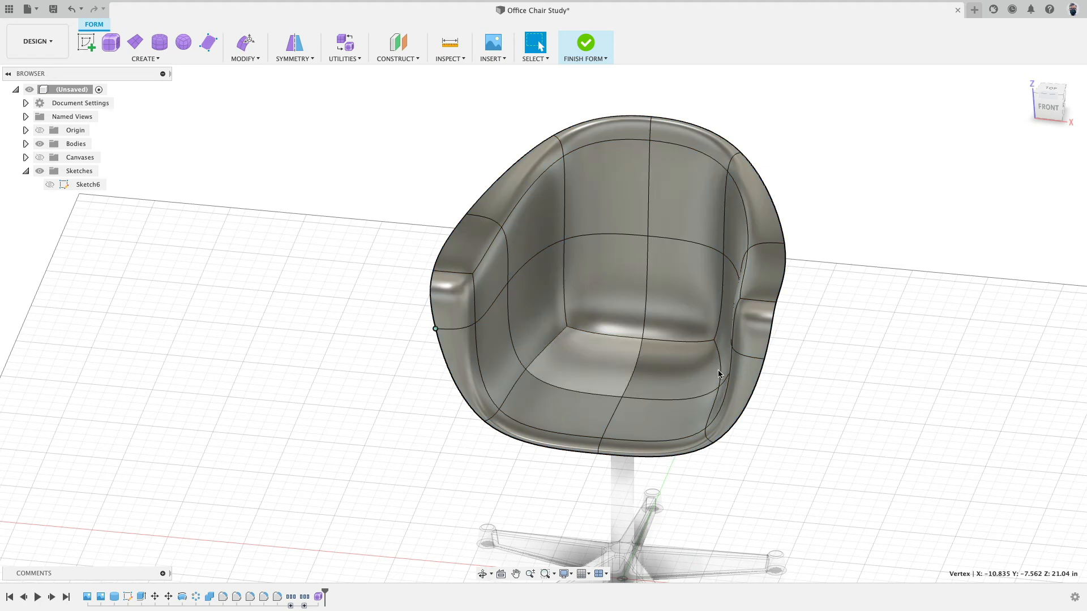
{"action": "left_click", "coordinate": [764, 359], "text": "shift"}
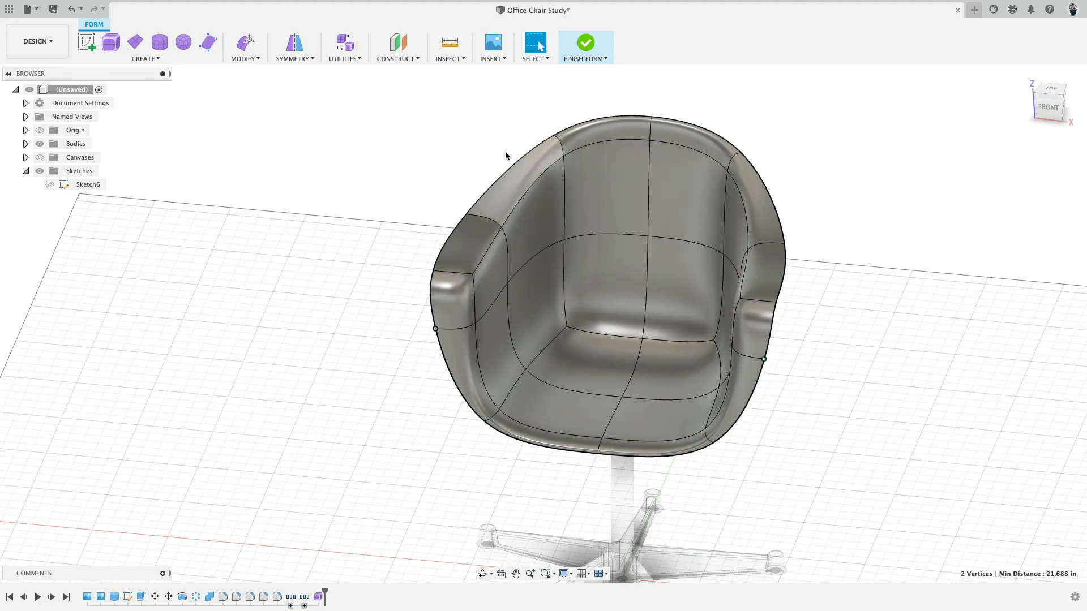
{"action": "left_click", "coordinate": [245, 42]}
{"action": "left_click_drag", "start_coordinate": [628, 335], "coordinate": [514, 356]}
- Scale the two outer vertices at the armrests' rear ends inward along the chair's width by a factor of about 0.8
{"action": "middle_click_drag", "start_coordinate": [513, 356], "coordinate": [413, 428], "text": "shift"}
{"action": "left_click", "coordinate": [464, 285]}
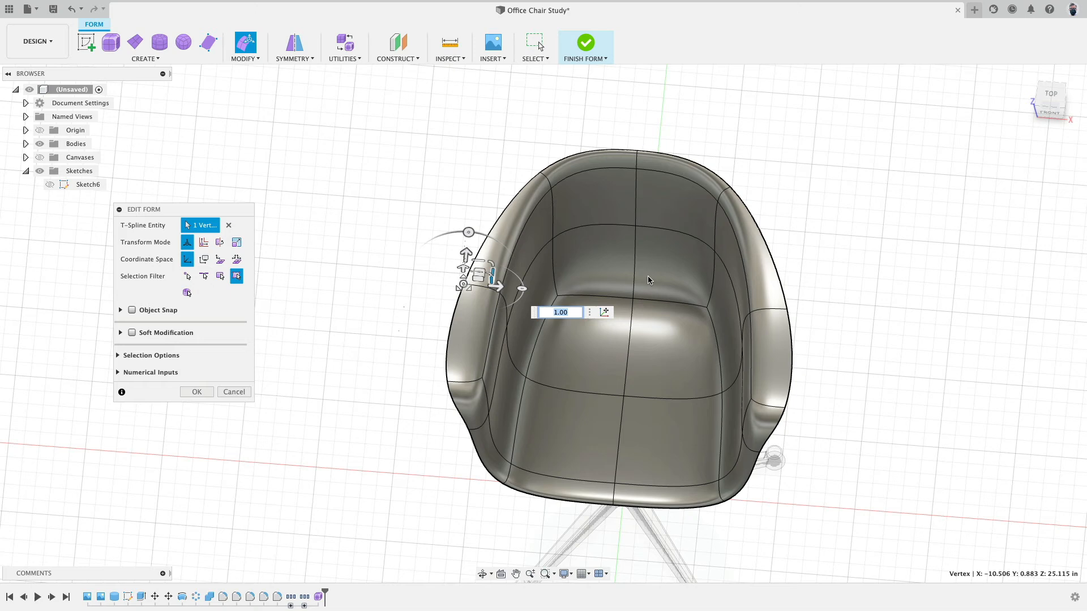
{"action": "left_click", "coordinate": [787, 309], "text": "shift"}
{"action": "left_click_drag", "start_coordinate": [652, 295], "coordinate": [549, 330]}
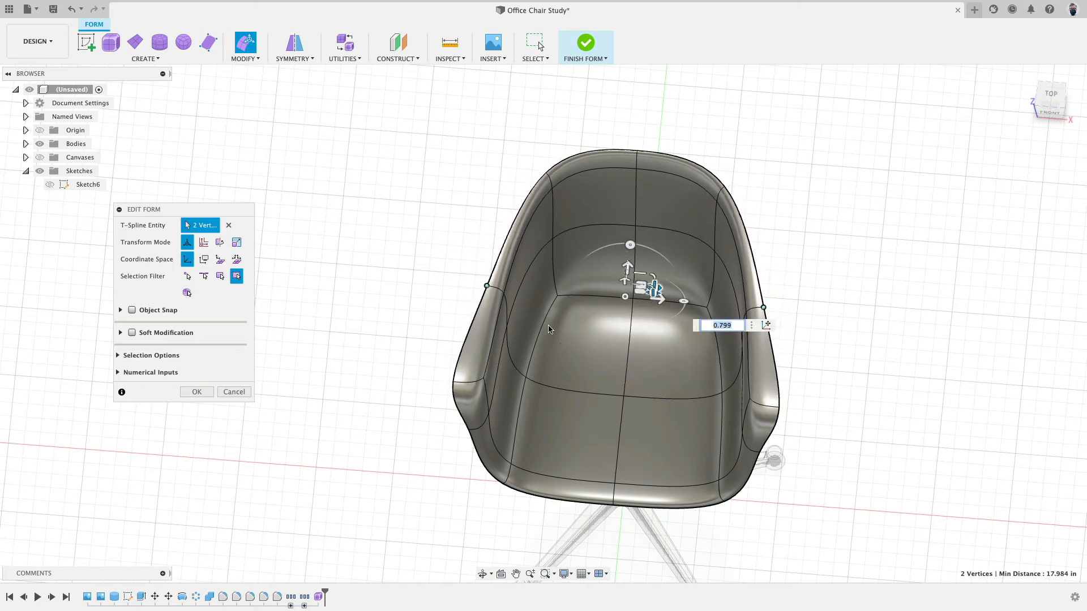
- Scale the two outer vertices at the armrest fronts outward along the chair's width and accept the form edit
{"action": "left_click", "coordinate": [453, 381]}
{"action": "left_click", "coordinate": [779, 408], "text": "shift"}
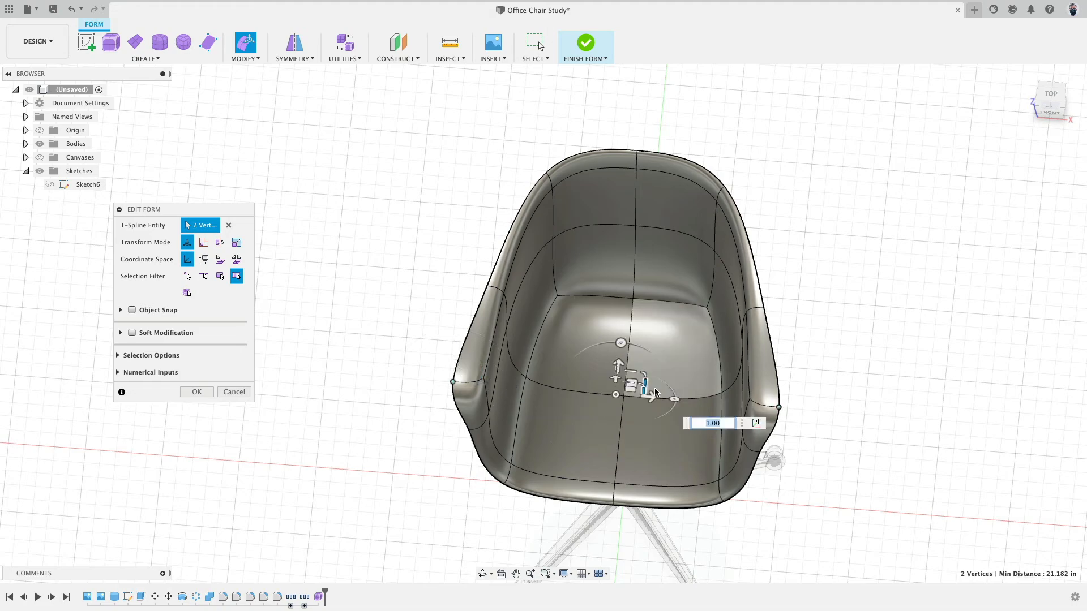
{"action": "left_click_drag", "start_coordinate": [643, 389], "coordinate": [648, 389]}
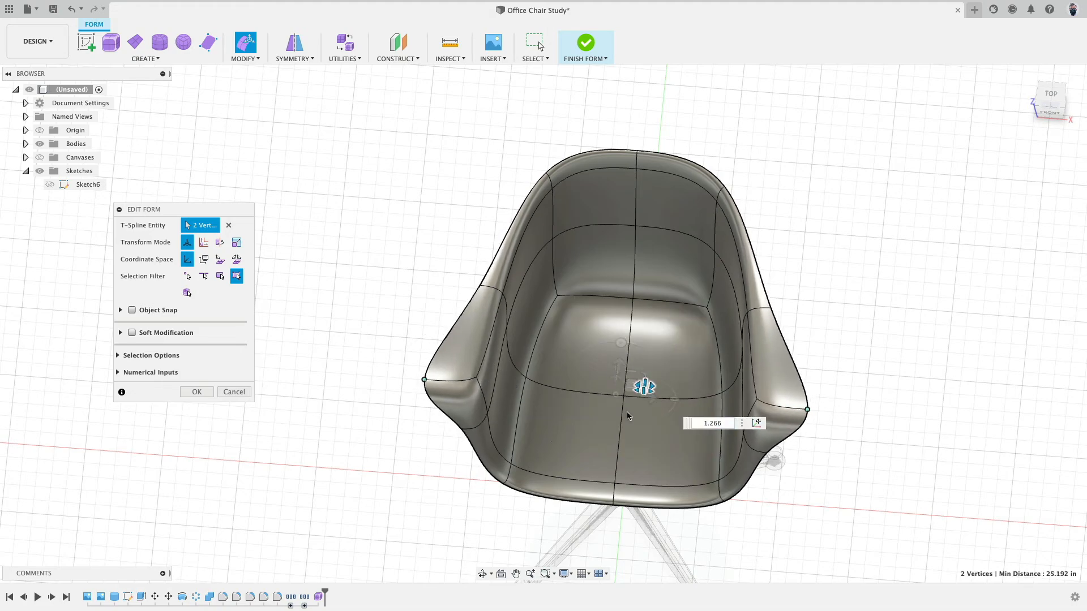
{"action": "middle_click_drag", "start_coordinate": [596, 418], "coordinate": [521, 416], "text": "shift"}
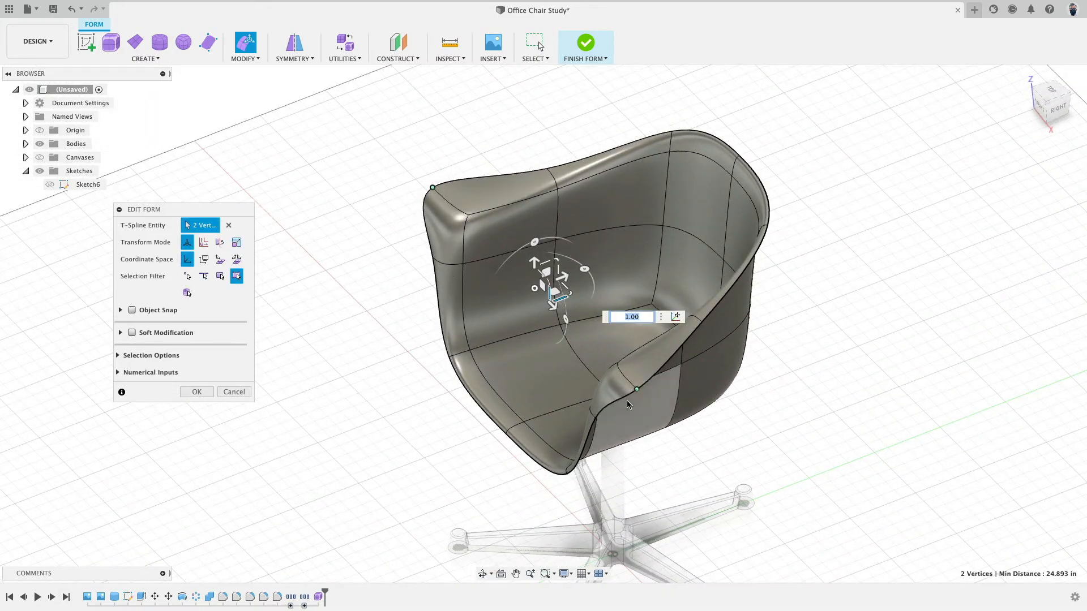
{"action": "middle_click_drag", "start_coordinate": [723, 419], "coordinate": [781, 393], "text": "shift"}
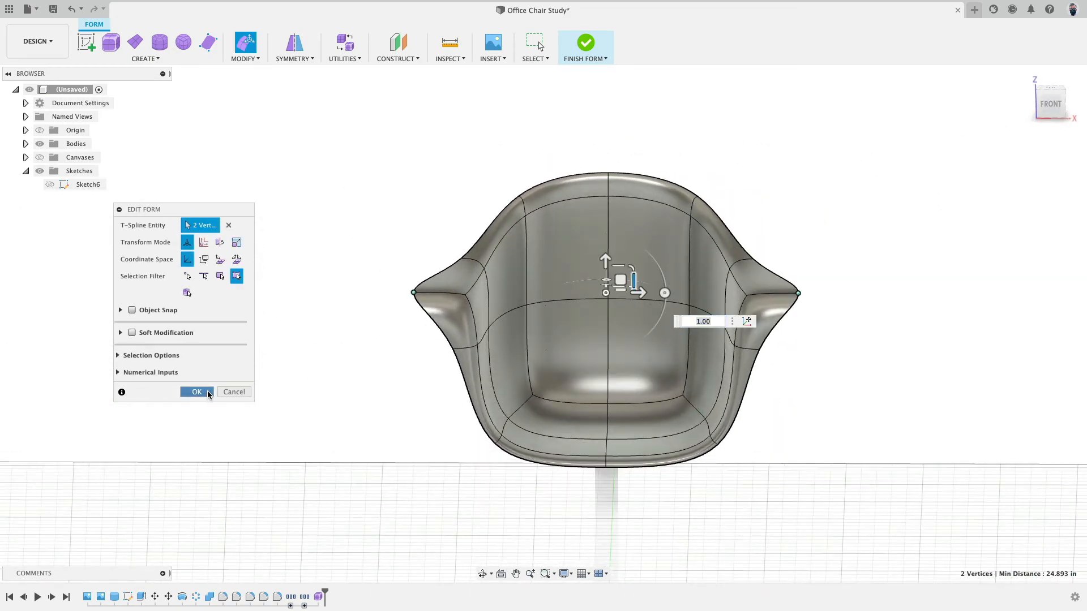
{"action": "left_click", "coordinate": [197, 392]}
- Check the reshaped shell from the front and the side, and finish the form
{"action": "left_click", "coordinate": [1045, 107]}
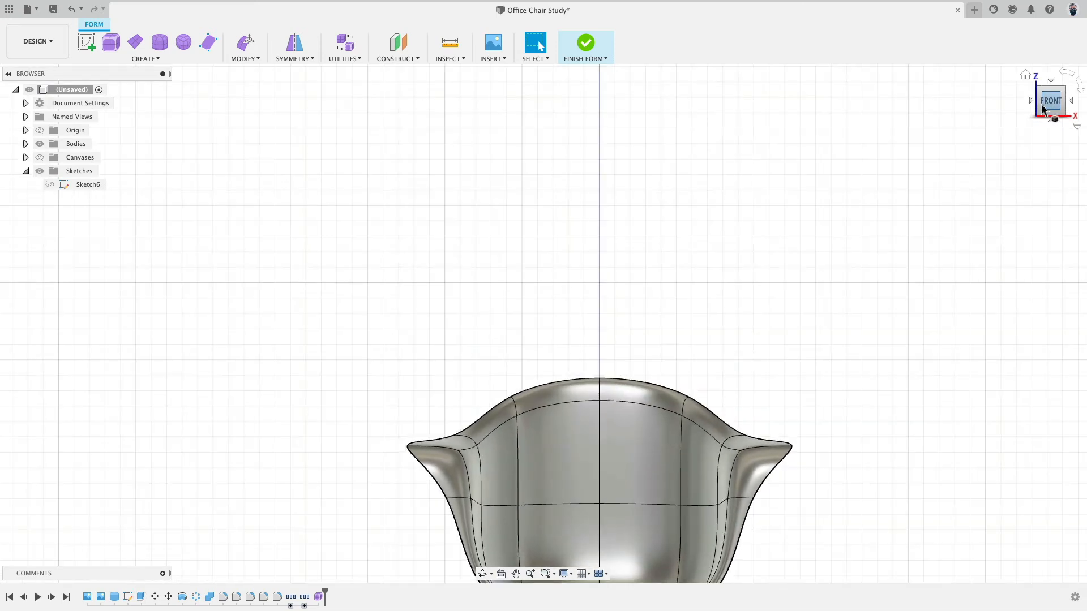
{"action": "middle_click_drag", "start_coordinate": [784, 354], "coordinate": [757, 233]}
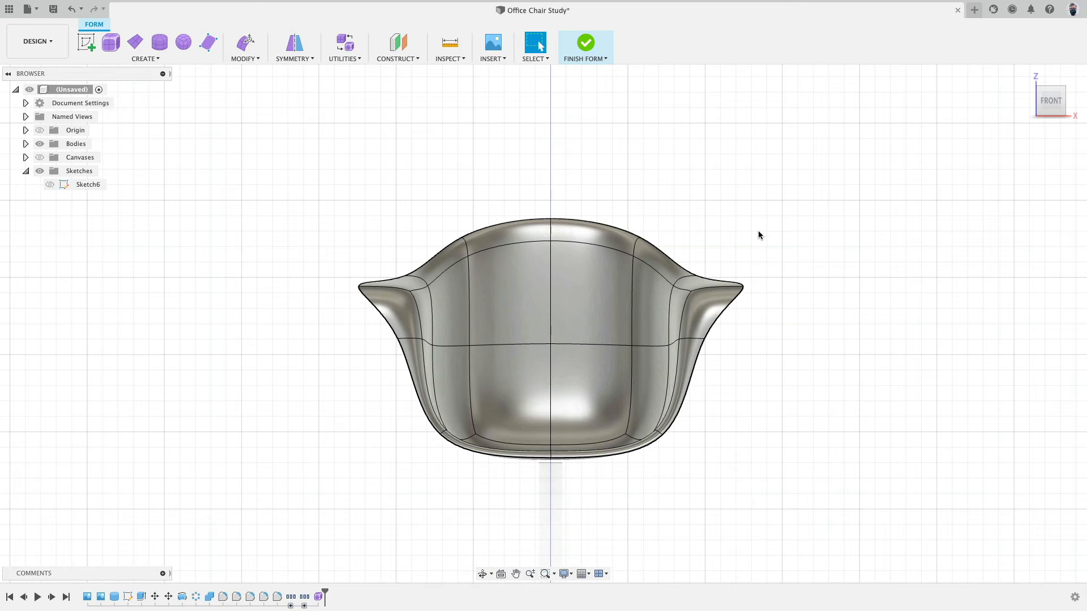
{"action": "middle_click_drag", "start_coordinate": [798, 374], "coordinate": [738, 406], "text": "shift"}
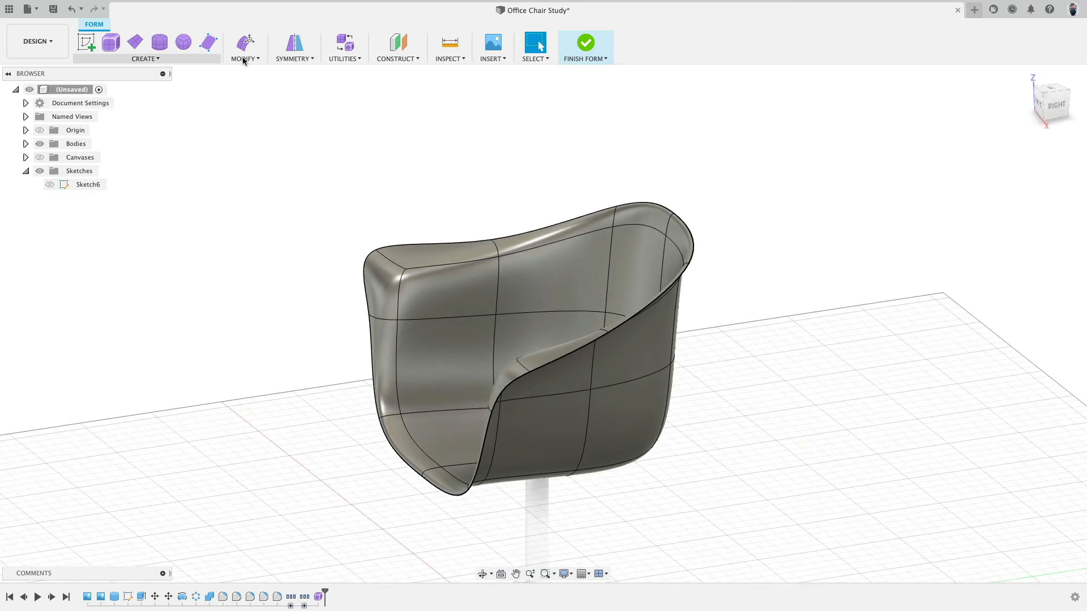
{"action": "left_click", "coordinate": [585, 42]}
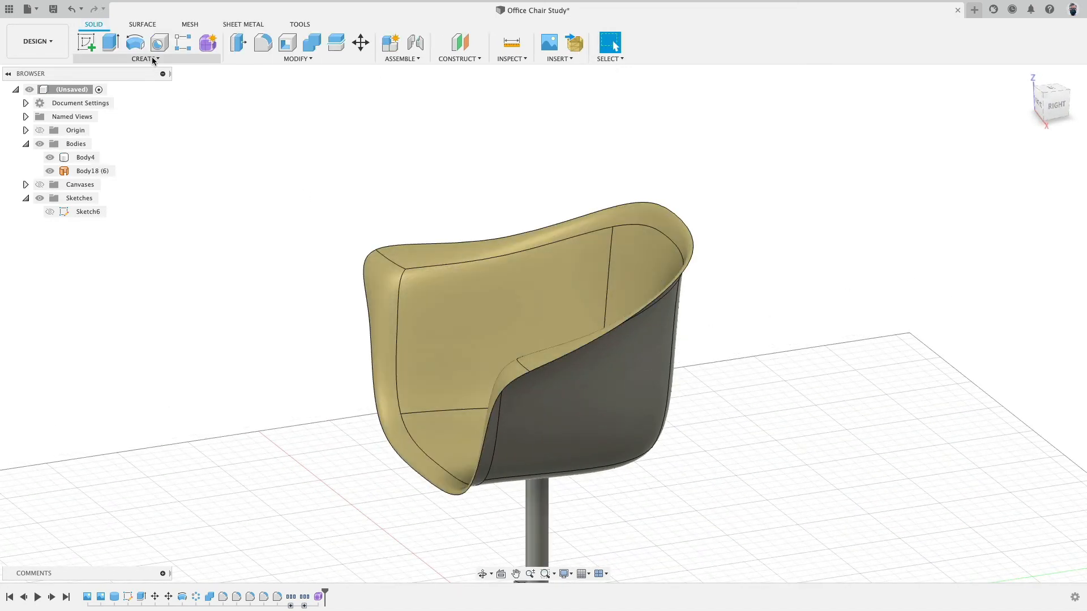
- Thicken the chair shell surface by -0.25 in on one side as a new body
{"action": "left_click", "coordinate": [152, 59]}
{"action": "left_click", "coordinate": [136, 324]}
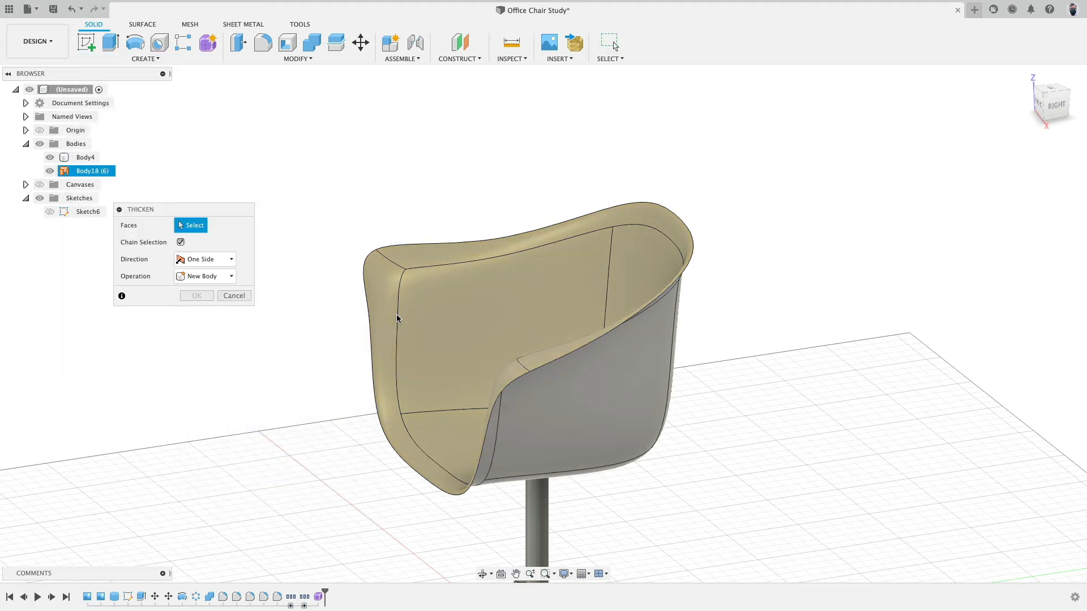
{"action": "left_click", "coordinate": [607, 298]}
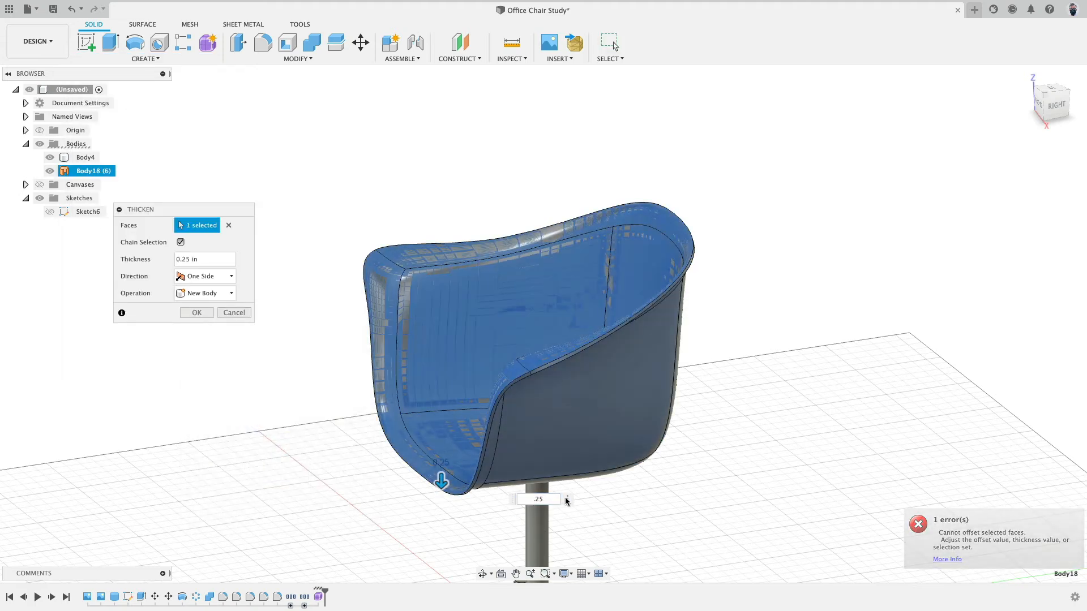
{"action": "key", "text": "Left"}
{"action": "key", "text": "Left"}
{"action": "key", "text": "Left"}
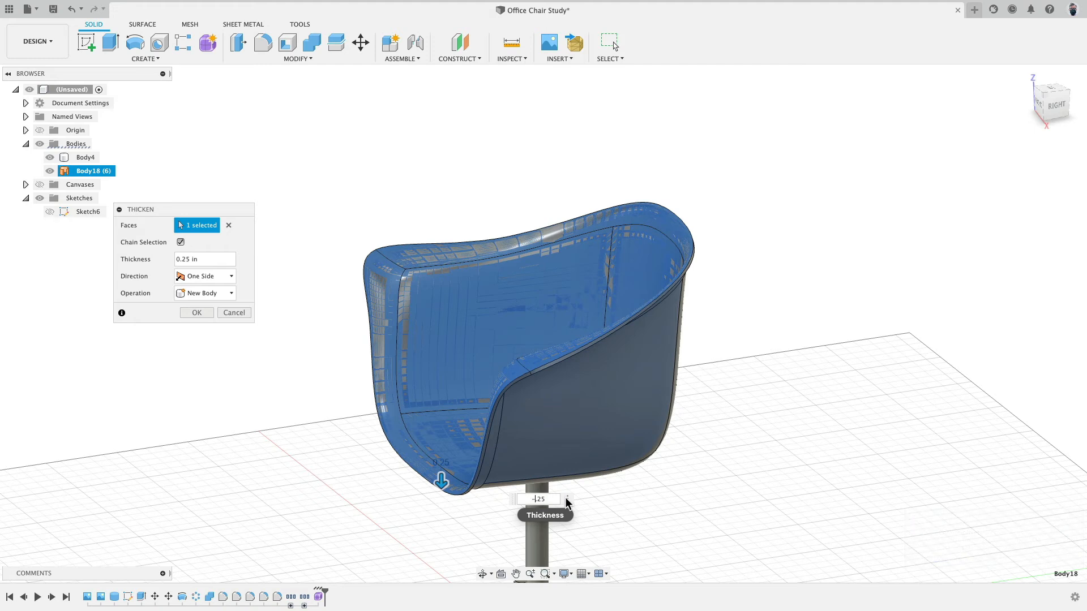
{"action": "type", "text": "-"}
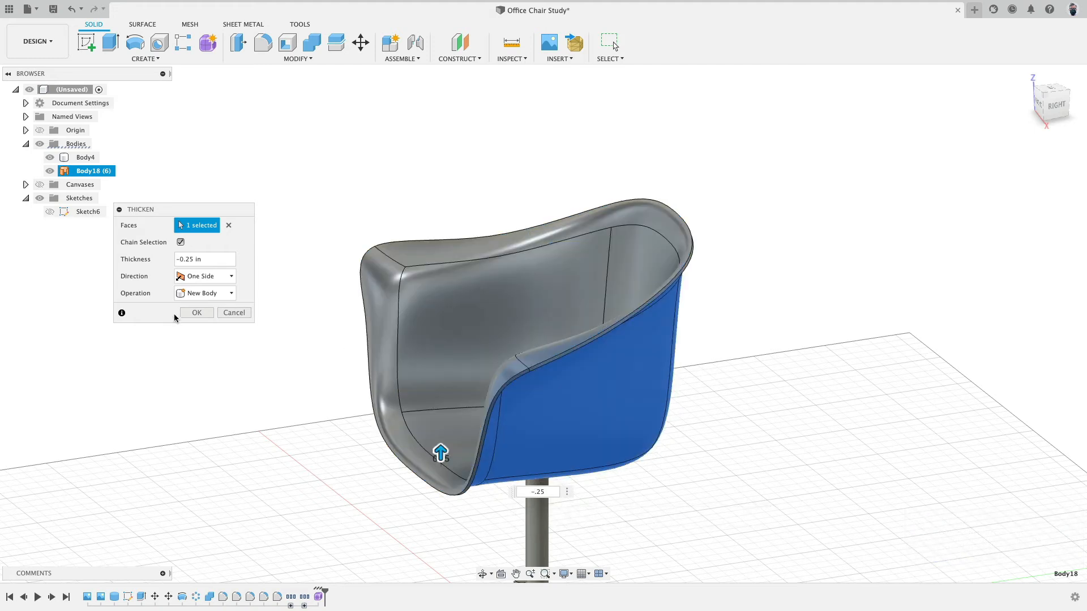
{"action": "left_click", "coordinate": [197, 312]}
- Remove the original shell surface body with a Remove feature, leaving the thickened shell
{"action": "right_click", "coordinate": [98, 171]}
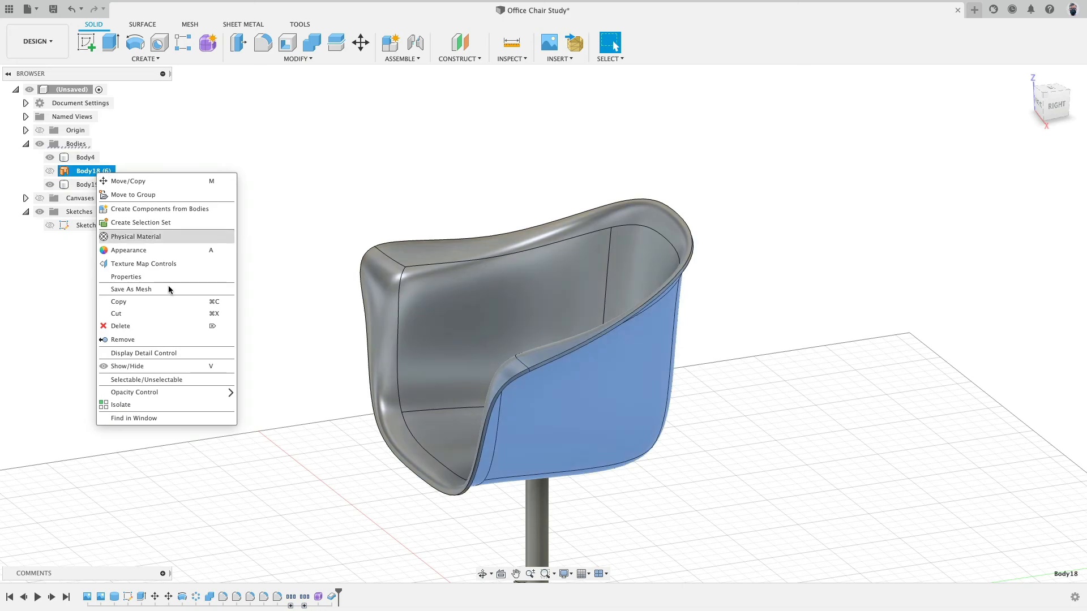
{"action": "left_click", "coordinate": [190, 340]}
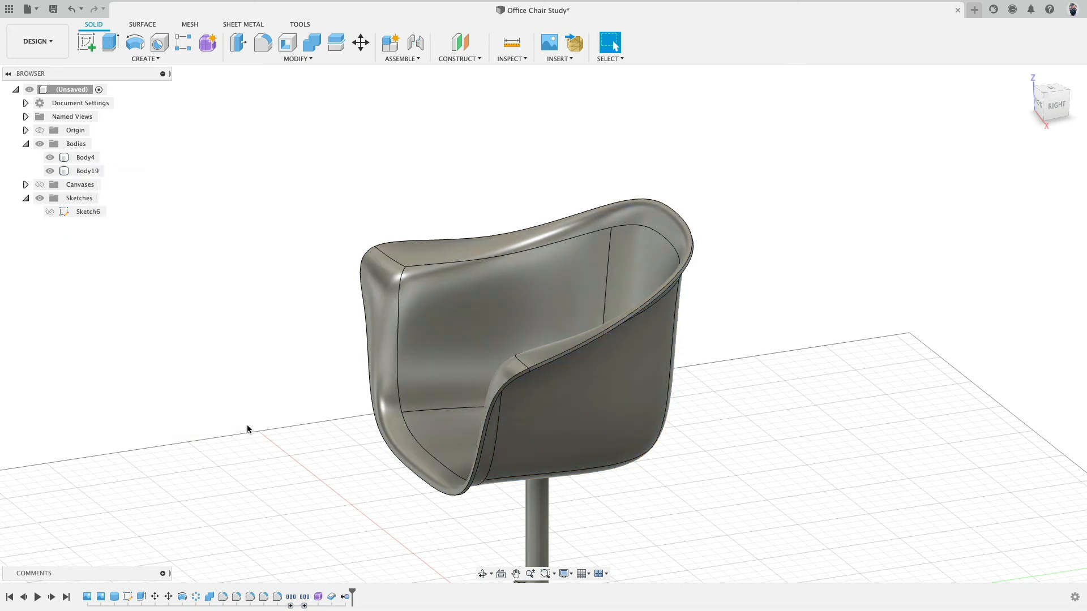
{"action": "middle_click_drag", "start_coordinate": [248, 429], "coordinate": [655, 345], "text": "shift"}
{"action": "scroll", "coordinate": [686, 342], "scroll_direction": "down", "scroll_amount": 5}
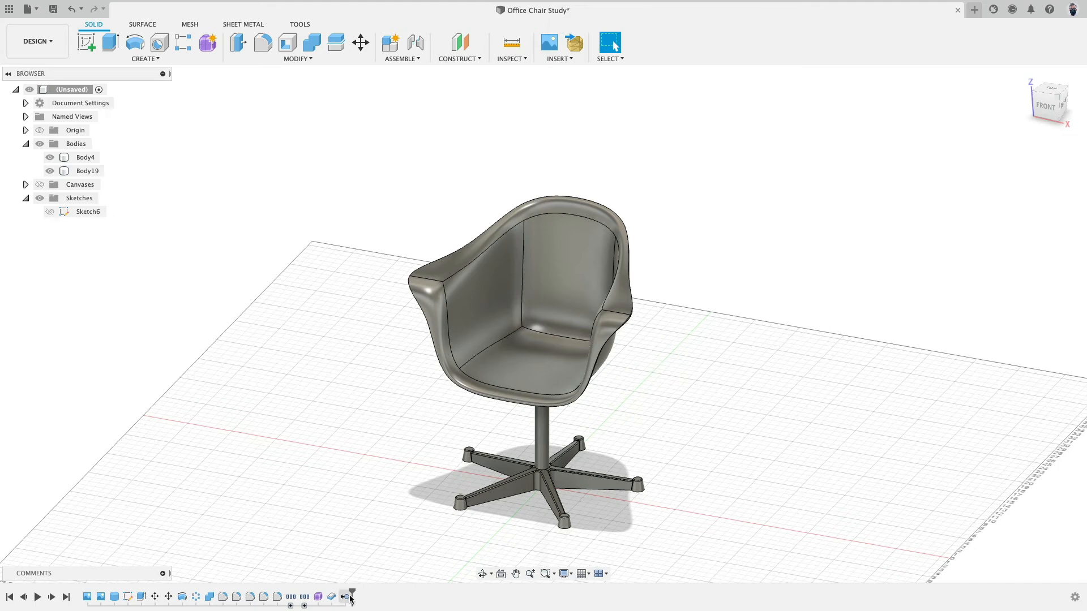
- Group the shell's form, Thicken and Remove features in the timeline and name the group Idea 3
{"action": "left_click", "coordinate": [316, 598]}
{"action": "right_click", "coordinate": [318, 599]}
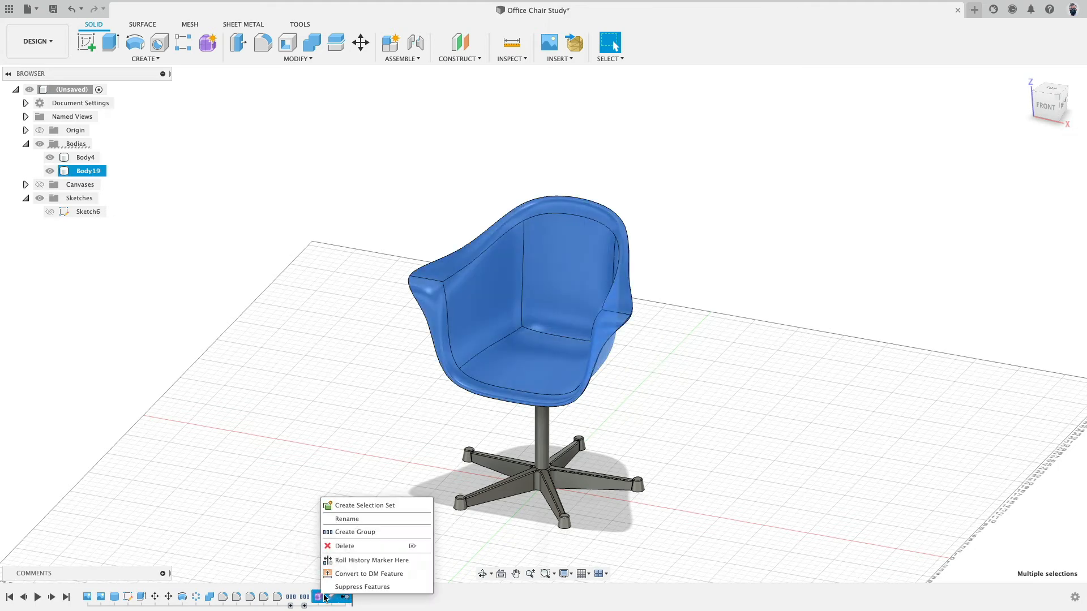
{"action": "left_click", "coordinate": [362, 532]}
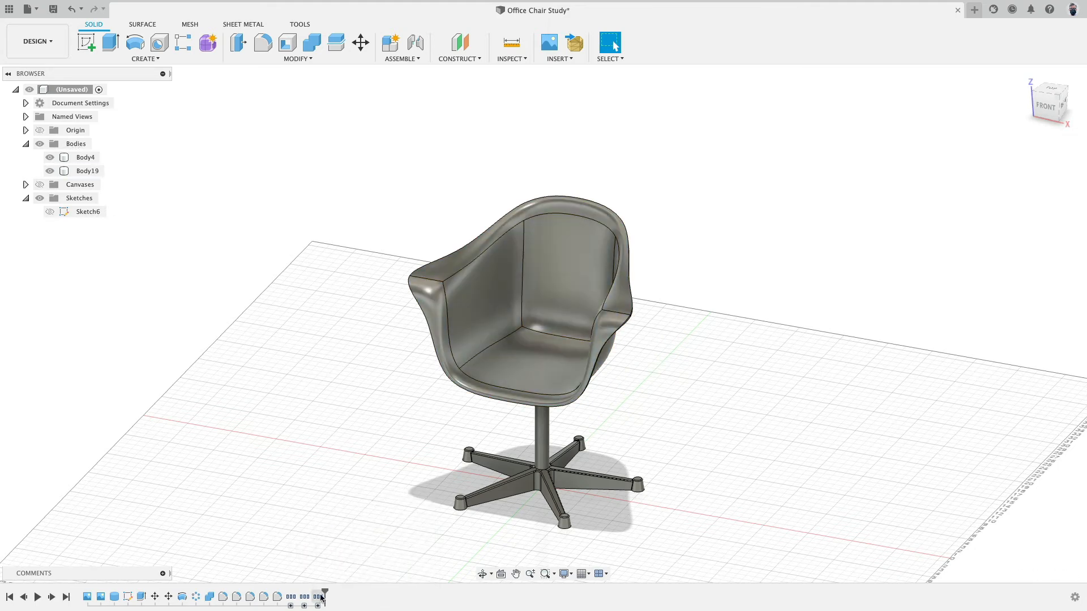
{"action": "right_click", "coordinate": [321, 596]}
{"action": "left_click", "coordinate": [321, 581]}
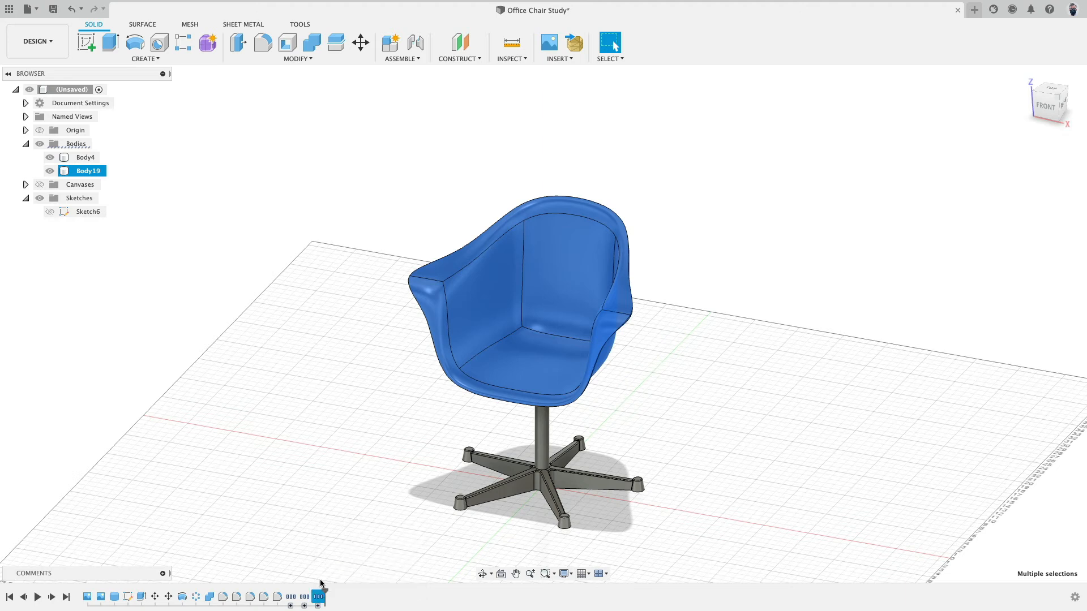
{"action": "right_click", "coordinate": [318, 596]}
{"action": "left_click", "coordinate": [340, 549]}
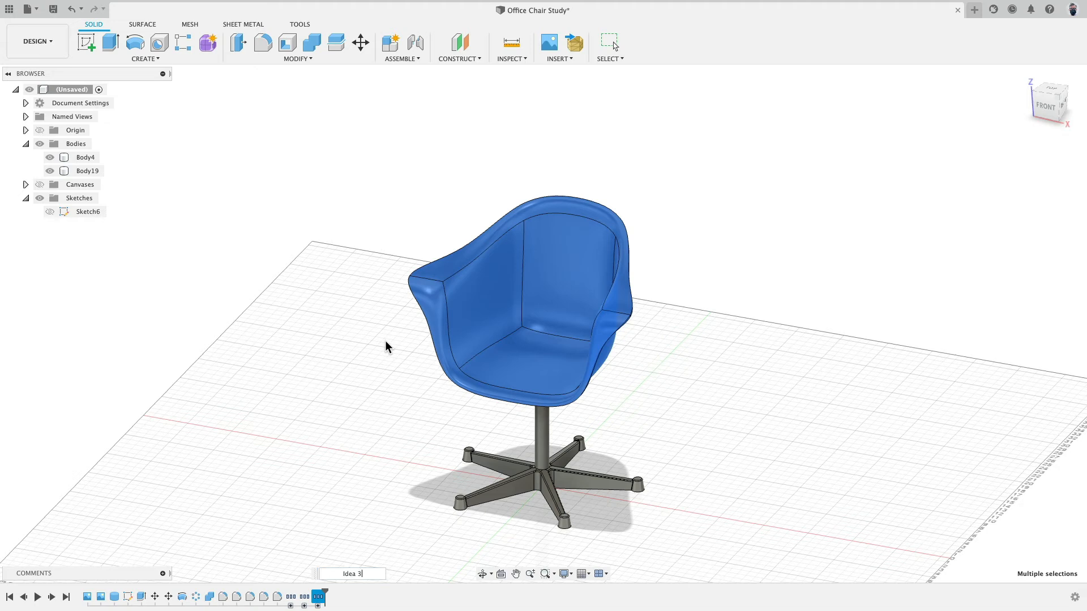
{"action": "key", "text": "Return"}
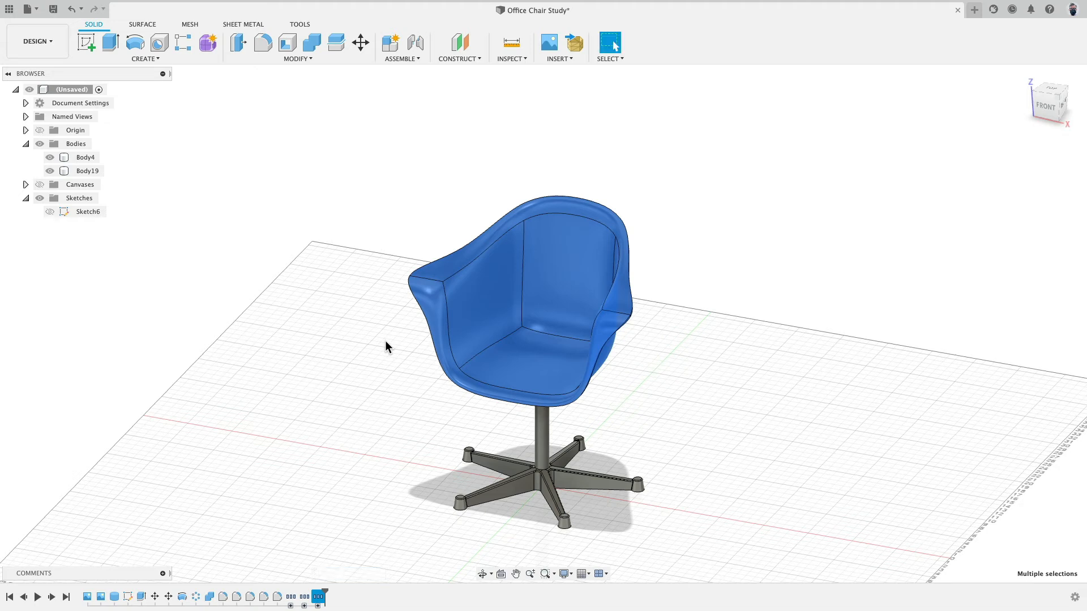
- Suppress the features of the Idea 3 group and show the reference canvases
{"action": "right_click", "coordinate": [320, 597]}
{"action": "left_click", "coordinate": [337, 586]}
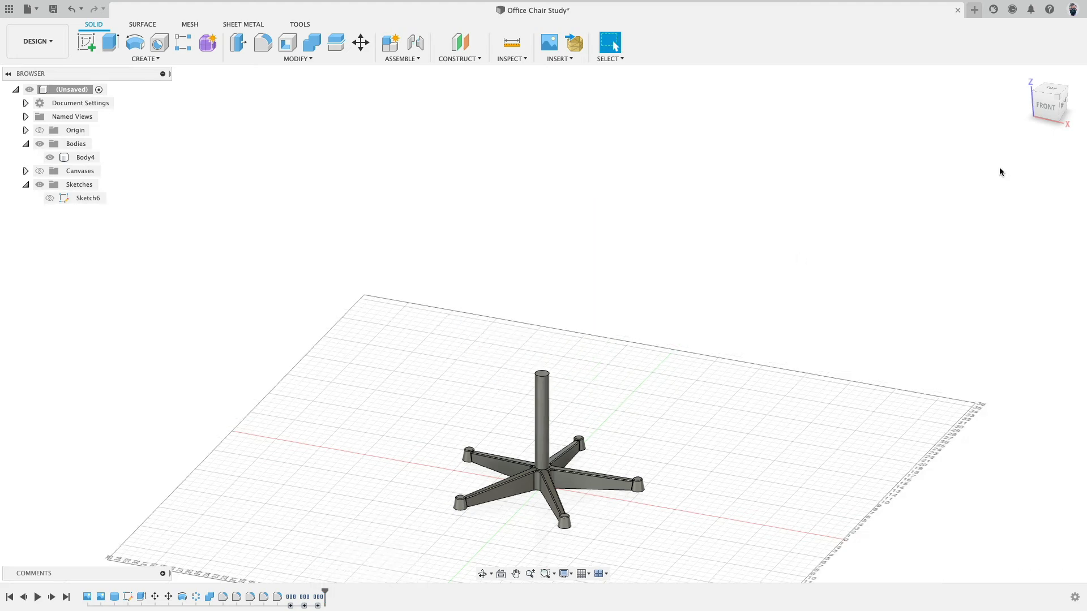
{"action": "left_click", "coordinate": [1046, 106]}
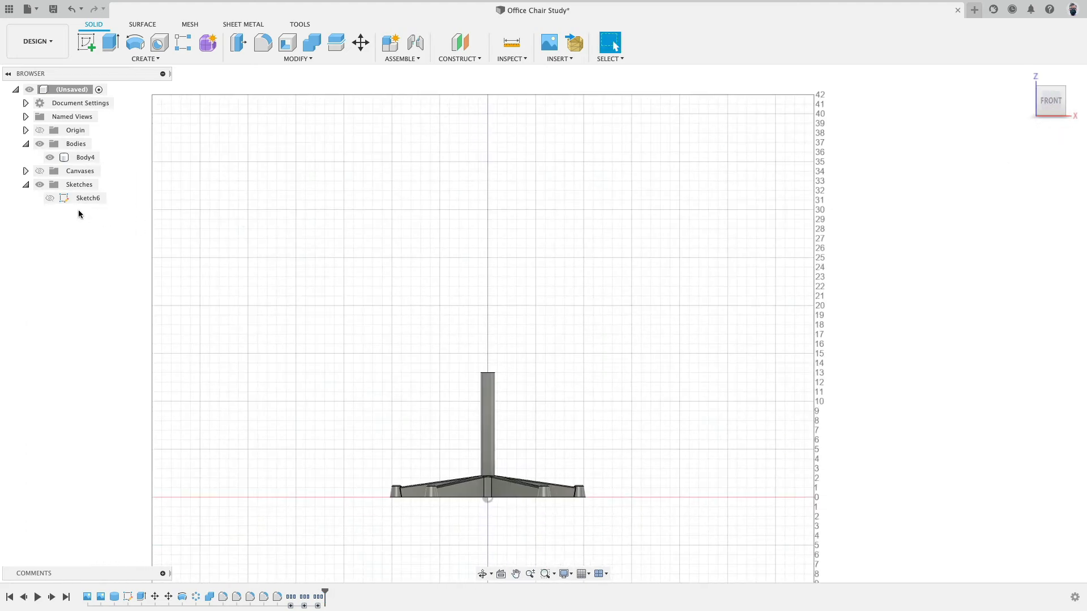
{"action": "left_click", "coordinate": [40, 171]}
{"action": "scroll", "coordinate": [496, 334], "scroll_direction": "down", "scroll_amount": 3}
{"action": "middle_click_drag", "start_coordinate": [498, 332], "coordinate": [538, 278]}
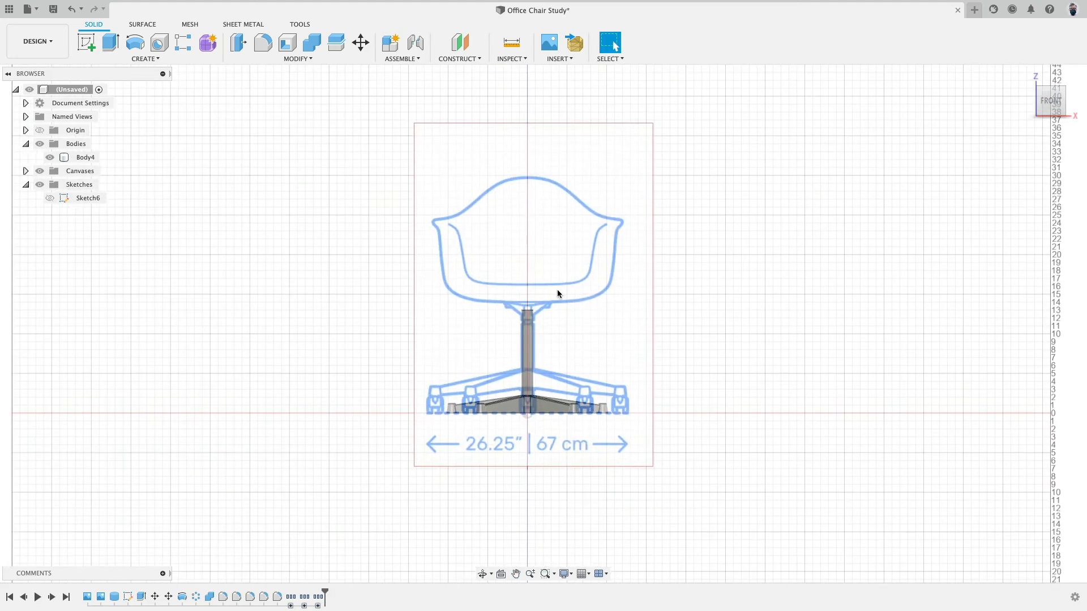
{"action": "scroll", "coordinate": [628, 274], "scroll_direction": "up", "scroll_amount": 4}
{"action": "middle_click_drag", "start_coordinate": [631, 273], "coordinate": [664, 298]}
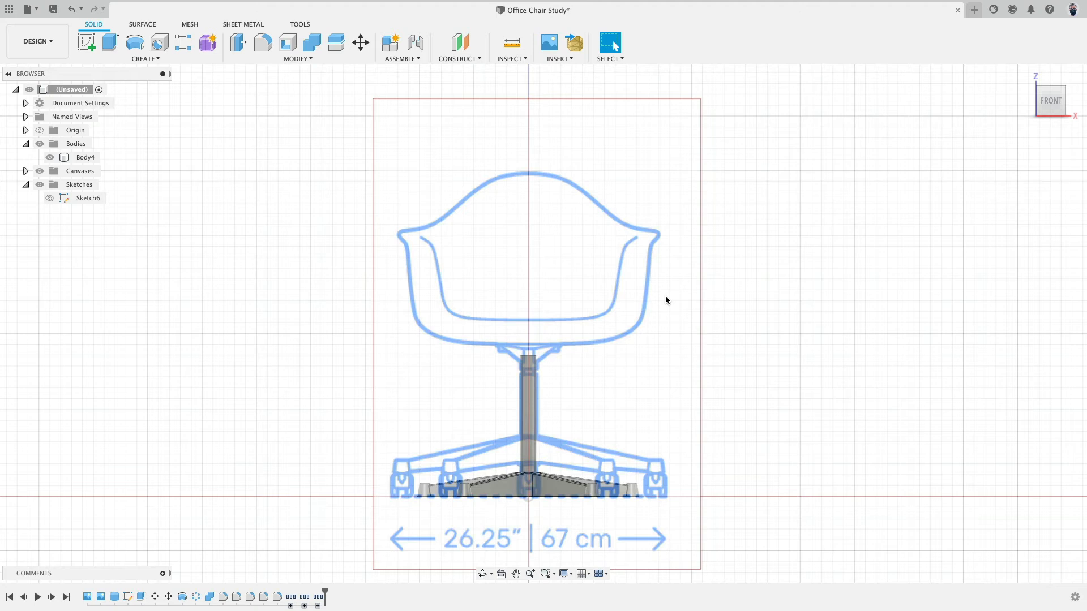
- Create a new form and start a sketch in it on the vertical side-view plane through the chair's centre
{"action": "left_click", "coordinate": [208, 43]}
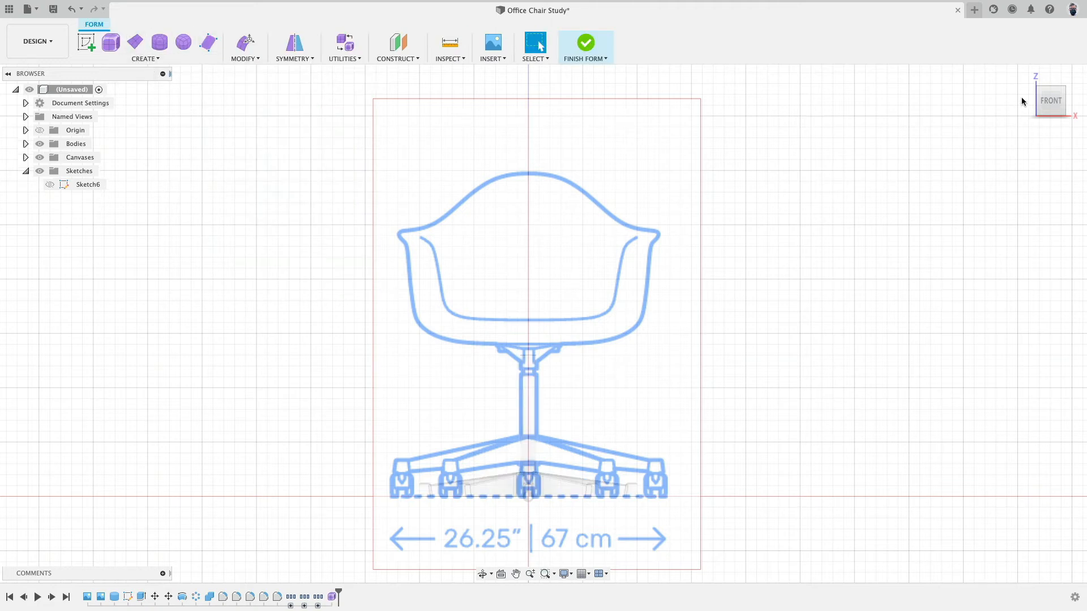
{"action": "left_click", "coordinate": [1072, 104]}
{"action": "mouse_move", "coordinate": [754, 202]}
{"action": "middle_mouse_down"}
{"action": "mouse_move", "coordinate": [265, 244]}
{"action": "mouse_move", "coordinate": [197, 275]}
{"action": "middle_mouse_up"}
{"action": "left_click", "coordinate": [85, 38]}
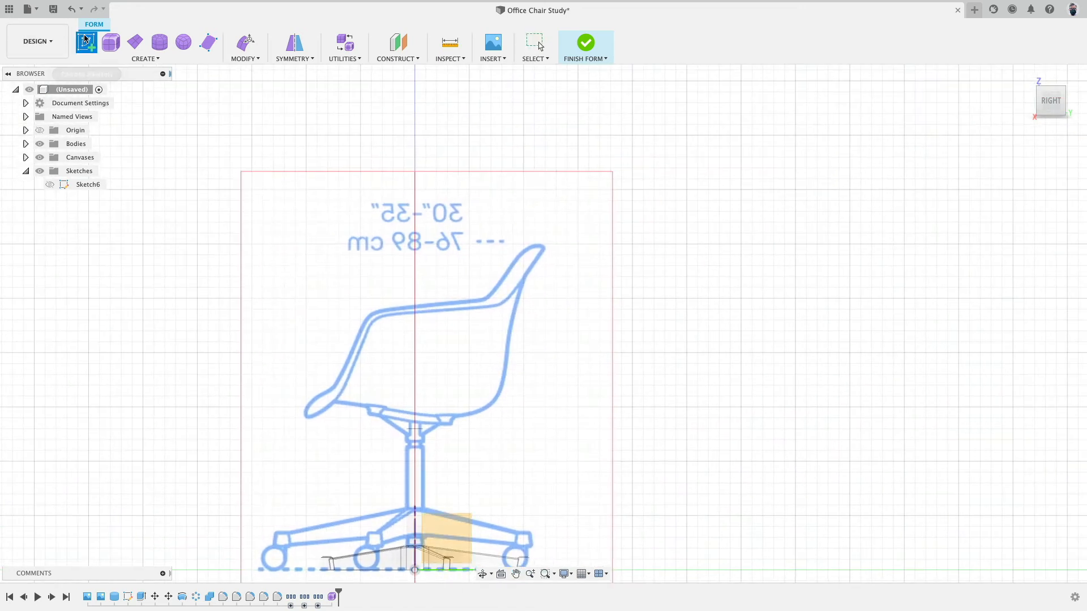
{"action": "left_click", "coordinate": [449, 524]}
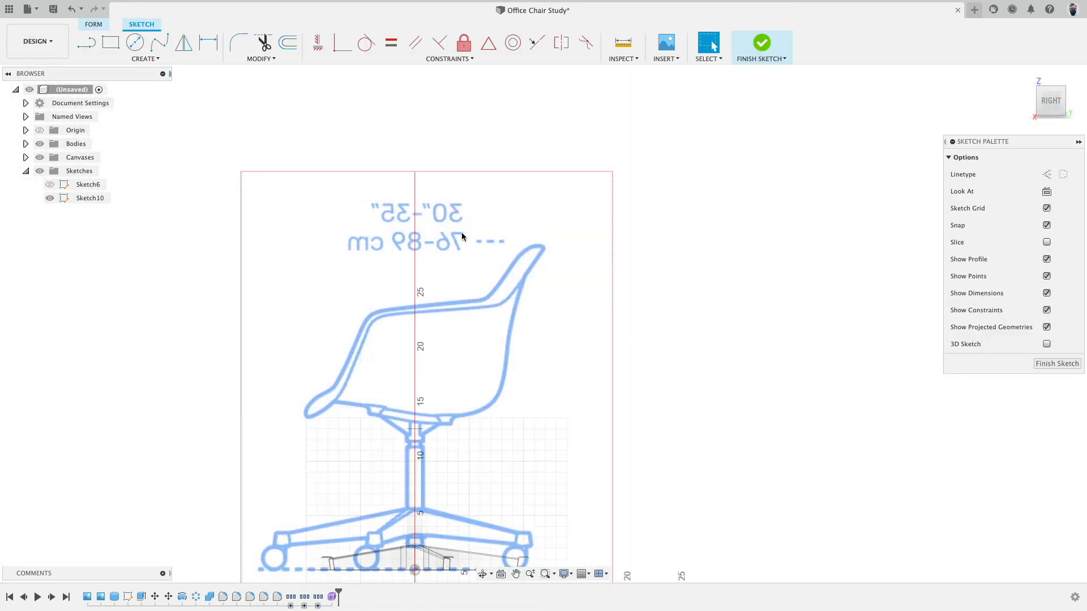
- Draw a seven-point control point spline from the seat's front lip along the seat and up past the backrest of the side canvas
{"action": "left_click", "coordinate": [146, 59]}
{"action": "mouse_move", "coordinate": [118, 157]}
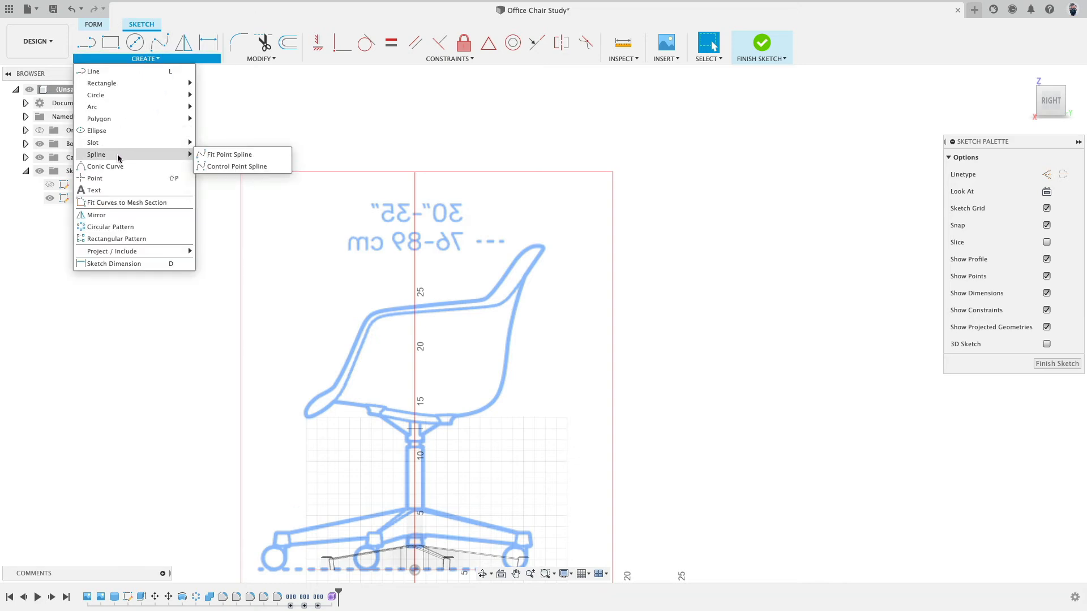
{"action": "left_click", "coordinate": [226, 166]}
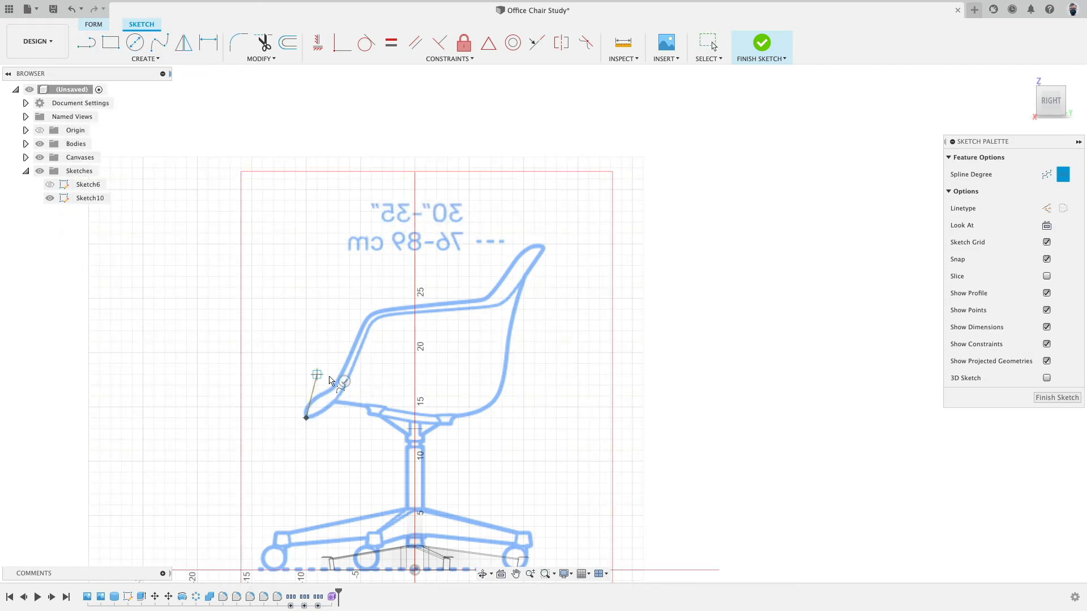
{"action": "left_click", "coordinate": [382, 385]}
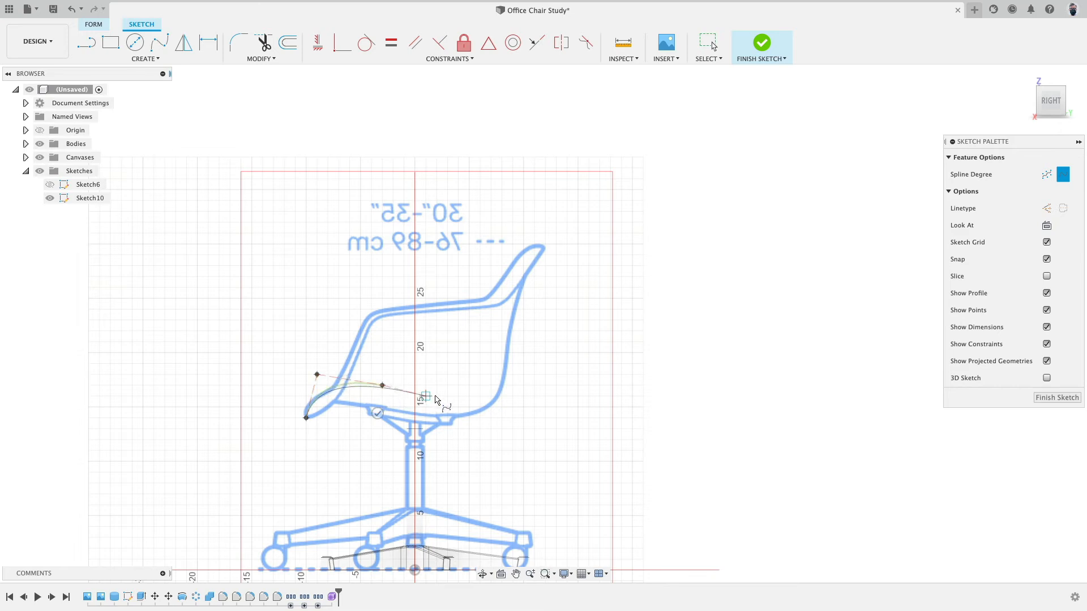
{"action": "left_click", "coordinate": [480, 407]}
{"action": "left_click", "coordinate": [523, 320]}
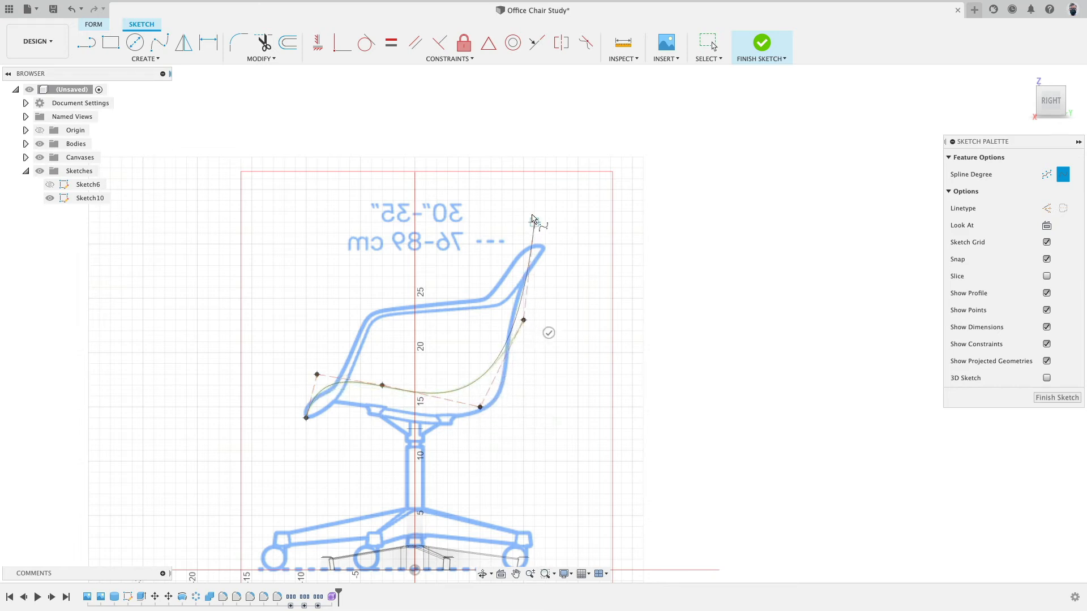
{"action": "left_click", "coordinate": [529, 203]}
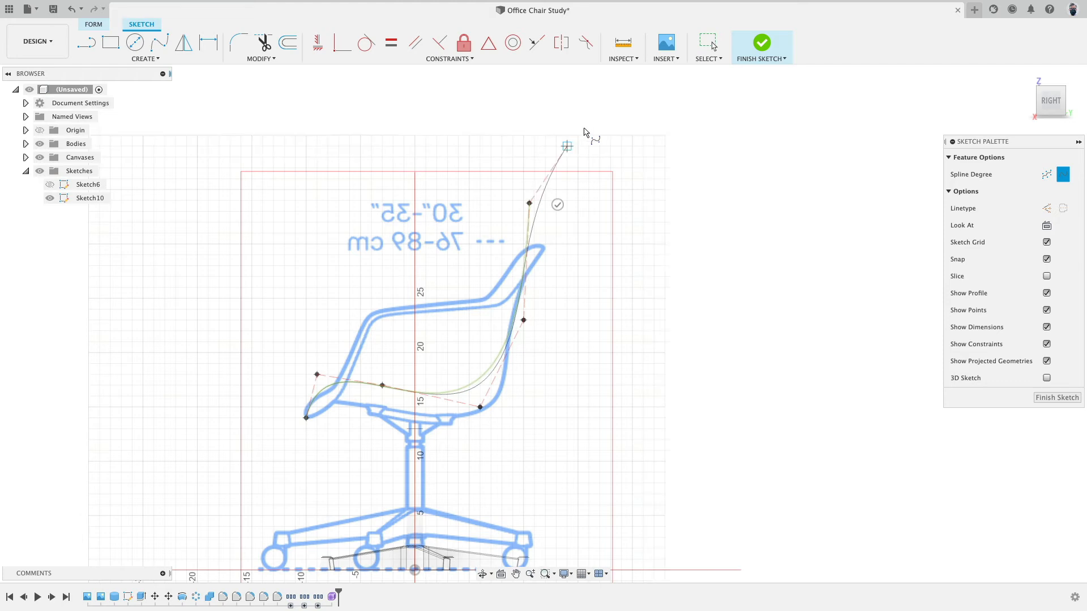
{"action": "left_click", "coordinate": [586, 163]}
{"action": "left_click", "coordinate": [600, 186]}
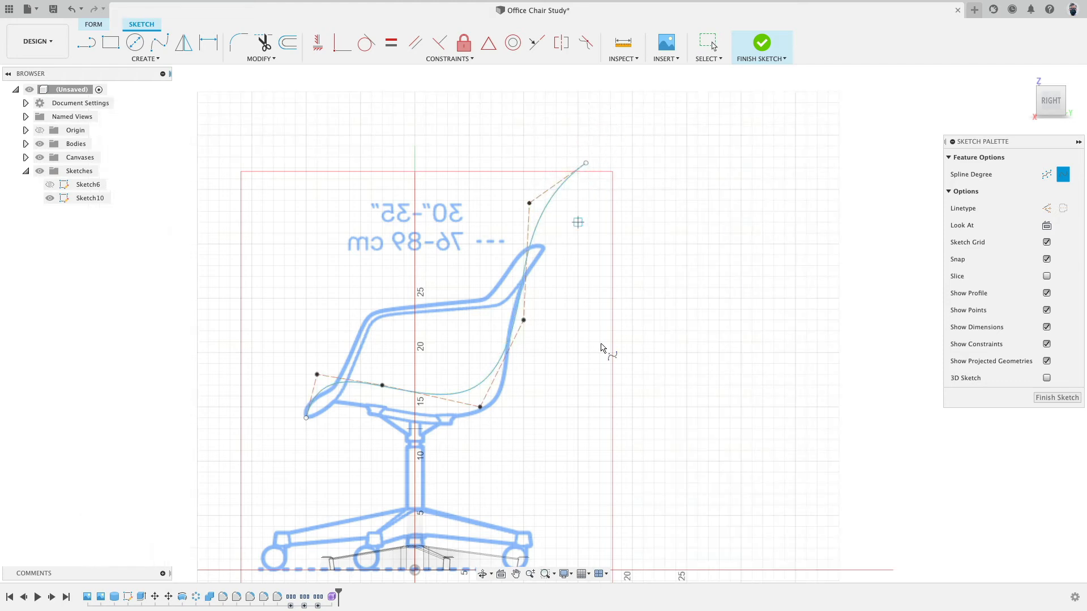
{"action": "middle_click_drag", "start_coordinate": [644, 193], "coordinate": [739, 161]}
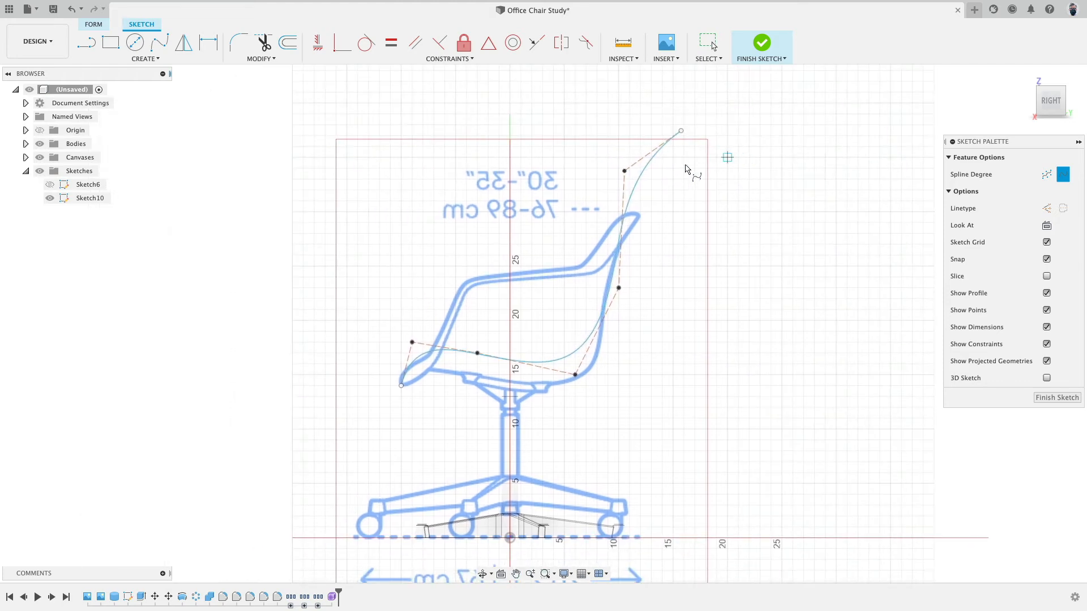
{"action": "key", "text": "Escape"}
- Reshape the spline's back by repositioning its control points, with the rear seat corner point at Y 7 in, Z 13 in
{"action": "mouse_move", "coordinate": [618, 289]}
{"action": "left_mouse_down"}
{"action": "mouse_move", "coordinate": [604, 329]}
{"action": "mouse_move", "coordinate": [600, 316]}
{"action": "left_mouse_up"}
{"action": "left_click_drag", "start_coordinate": [627, 177], "coordinate": [631, 191]}
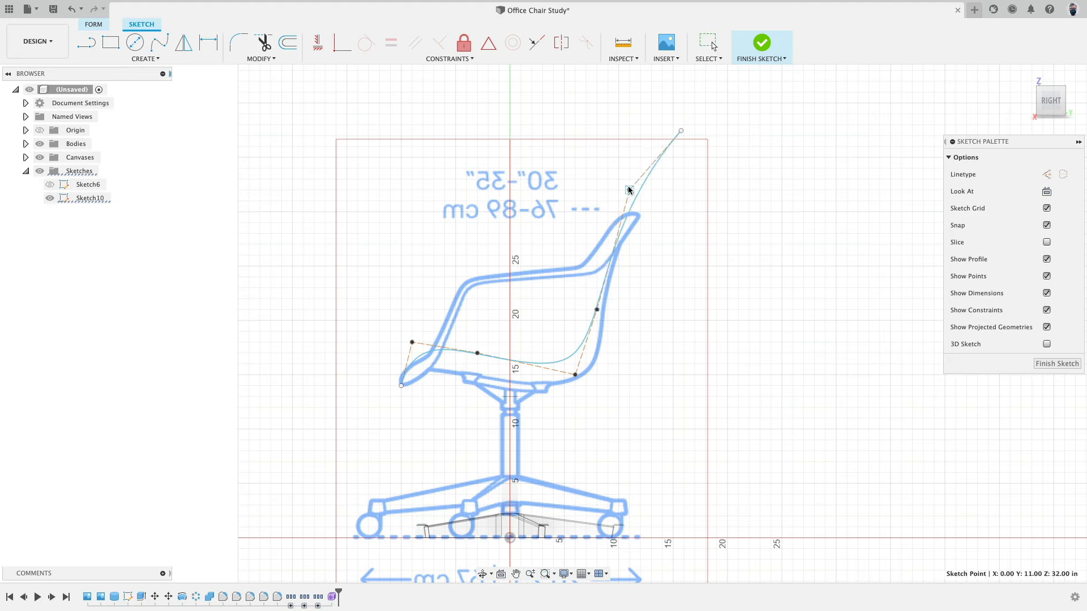
{"action": "mouse_move", "coordinate": [598, 311]}
{"action": "left_mouse_down"}
{"action": "mouse_move", "coordinate": [586, 310]}
{"action": "mouse_move", "coordinate": [617, 310]}
{"action": "mouse_move", "coordinate": [587, 299]}
{"action": "left_mouse_up"}
{"action": "left_click_drag", "start_coordinate": [582, 376], "coordinate": [588, 397]}
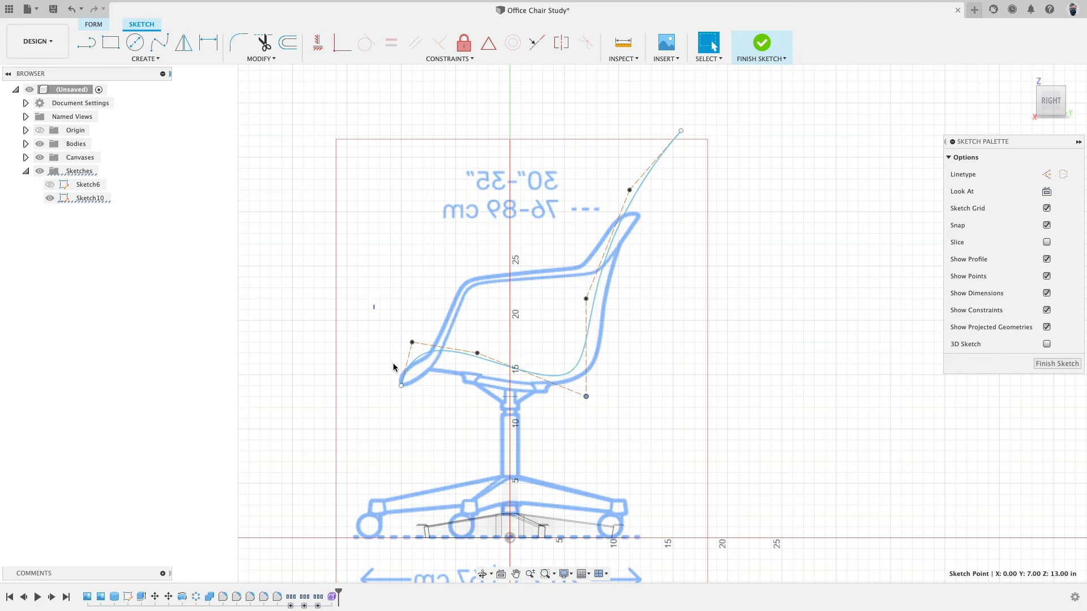
- Lower the spline's three front control points to the canvas seat line, then move the front end onto the lip and the mid-seat point slightly rearward
{"action": "left_click_drag", "start_coordinate": [373, 304], "coordinate": [522, 420]}
{"action": "left_click_drag", "start_coordinate": [477, 354], "coordinate": [480, 372]}
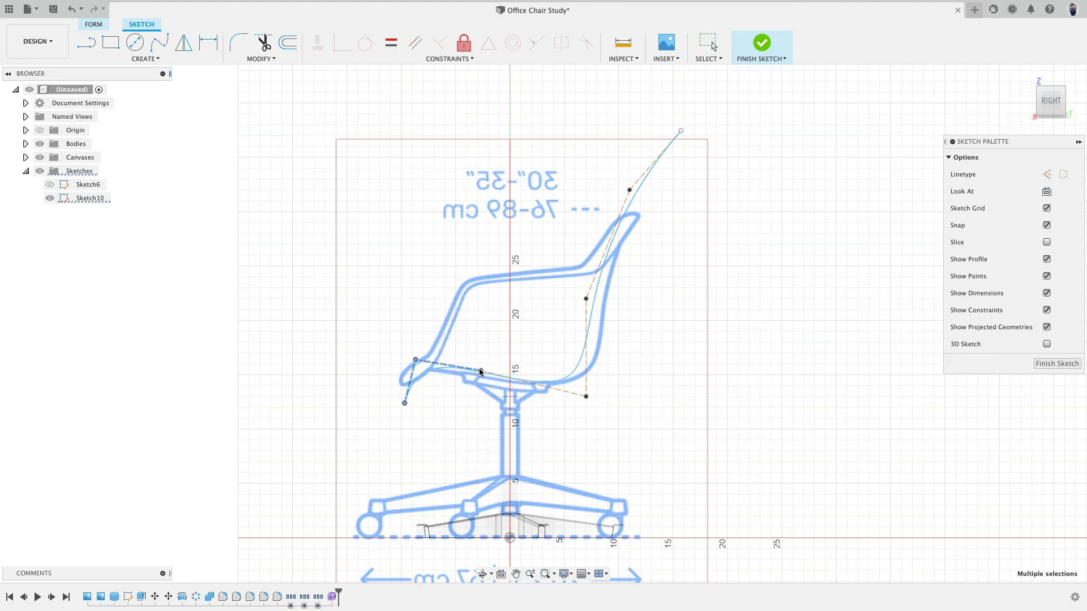
{"action": "left_click", "coordinate": [435, 413]}
{"action": "left_click_drag", "start_coordinate": [407, 404], "coordinate": [412, 386]}
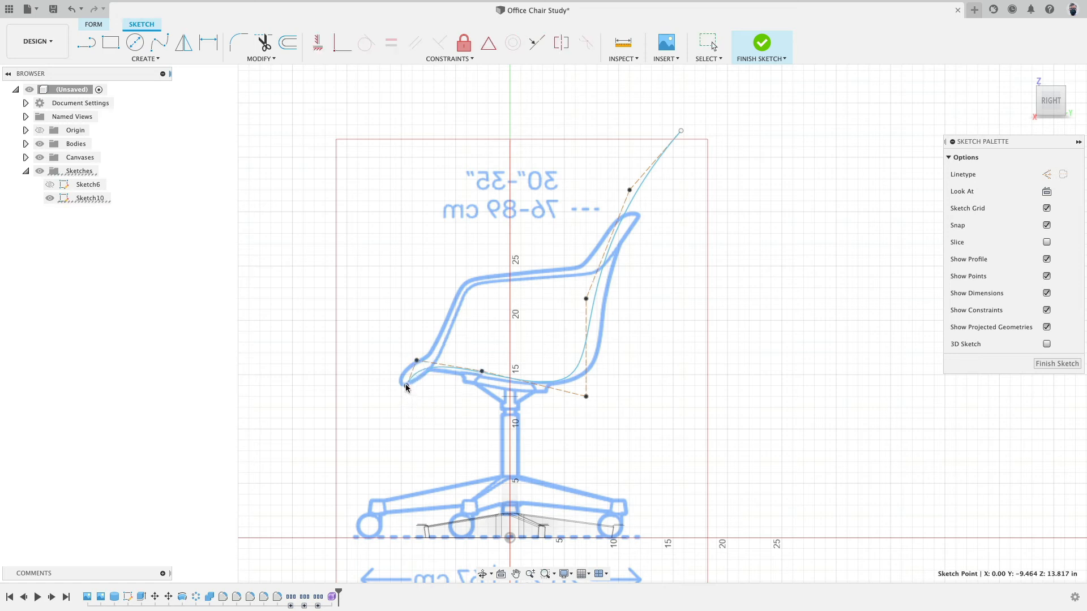
{"action": "left_click_drag", "start_coordinate": [486, 375], "coordinate": [494, 373]}
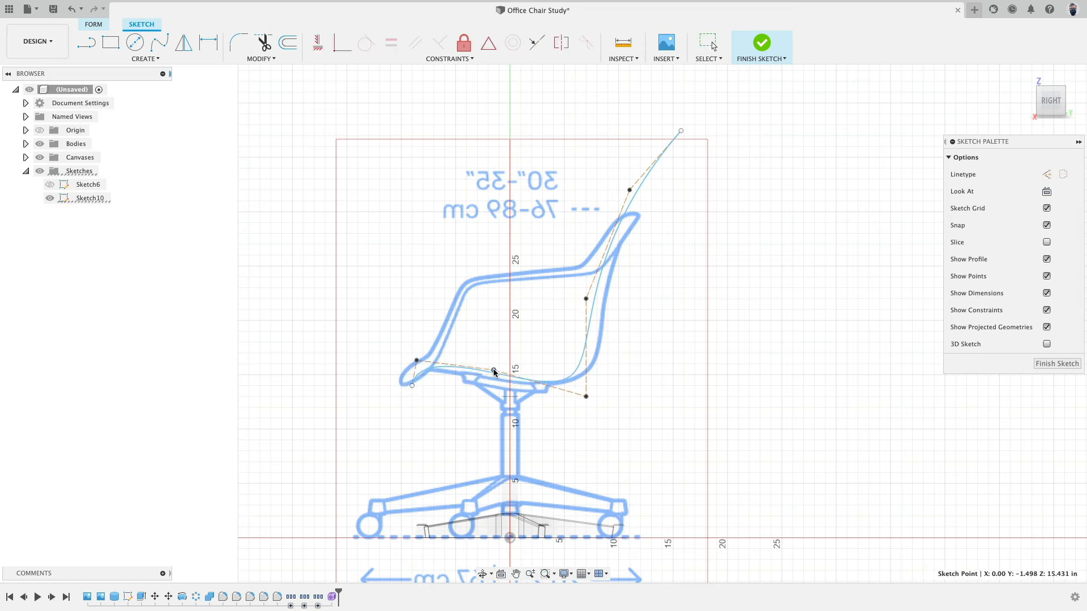
{"action": "left_click", "coordinate": [691, 328]}
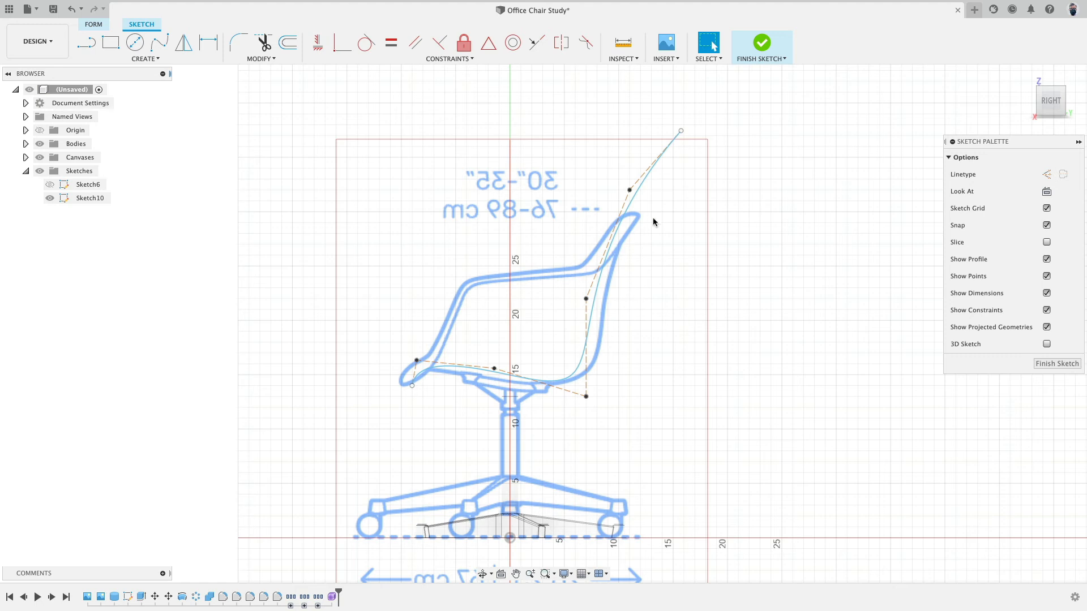
- Finish the sketch and toggle the reference canvases off and on to check the spline's profile
{"action": "left_click", "coordinate": [761, 45]}
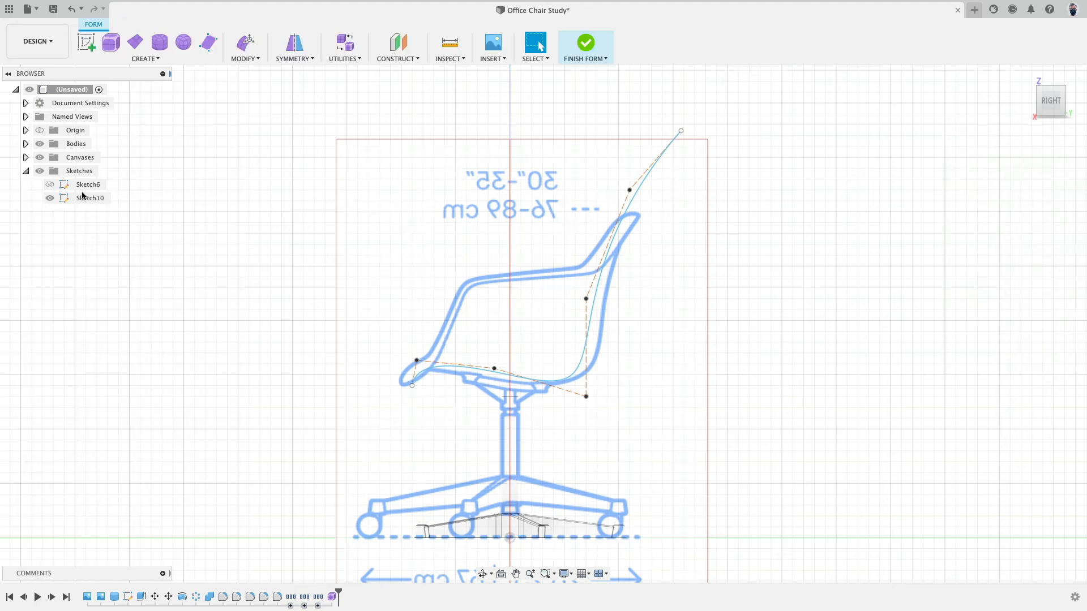
{"action": "left_click", "coordinate": [40, 157]}
{"action": "left_click", "coordinate": [40, 157]}
{"action": "left_click", "coordinate": [40, 157]}
{"action": "left_click", "coordinate": [40, 157]}
- Refine the spline's back to the canvas: seat corner point at Y 8 in, Z 13 in, back points slightly rearward, upper end at Y 15 in, Z 35 in
{"action": "left_click_drag", "start_coordinate": [586, 394], "coordinate": [597, 397]}
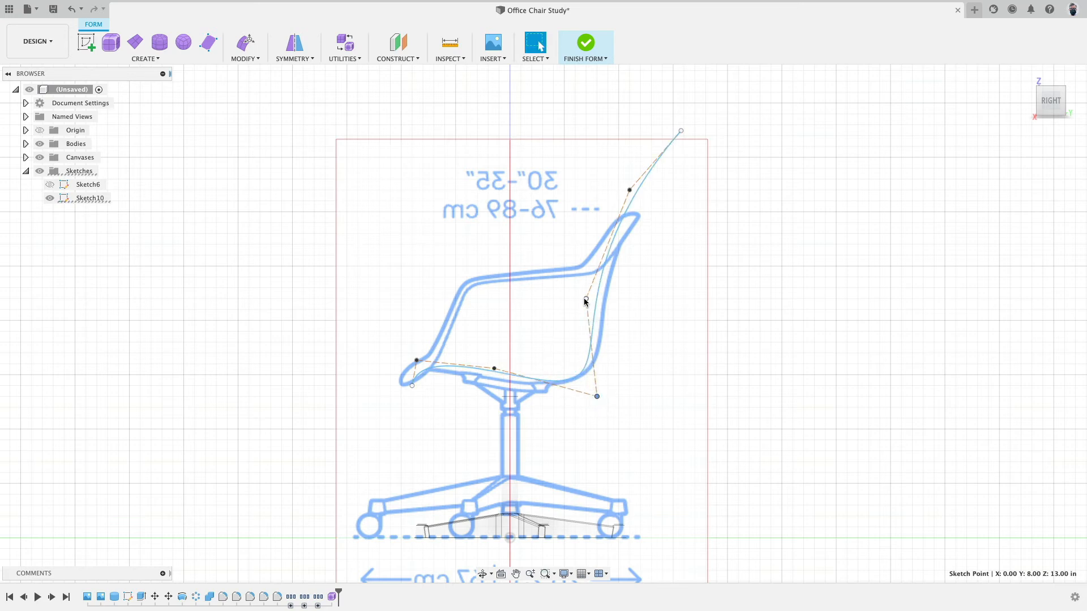
{"action": "left_click_drag", "start_coordinate": [587, 300], "coordinate": [592, 292]}
{"action": "left_click_drag", "start_coordinate": [631, 193], "coordinate": [637, 195]}
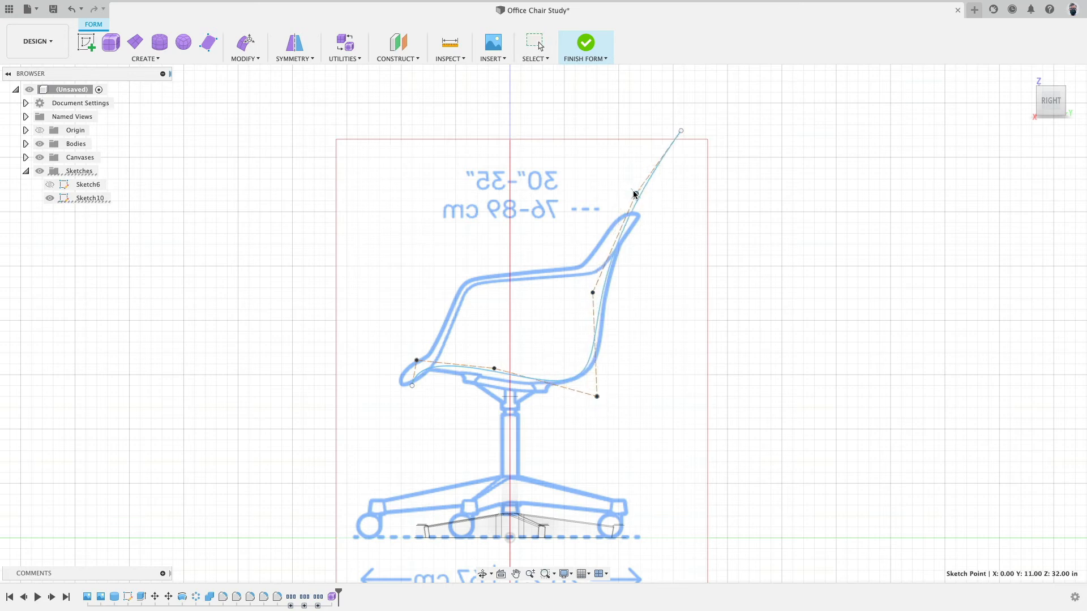
{"action": "left_click_drag", "start_coordinate": [682, 131], "coordinate": [677, 147]}
{"action": "left_click", "coordinate": [789, 190]}
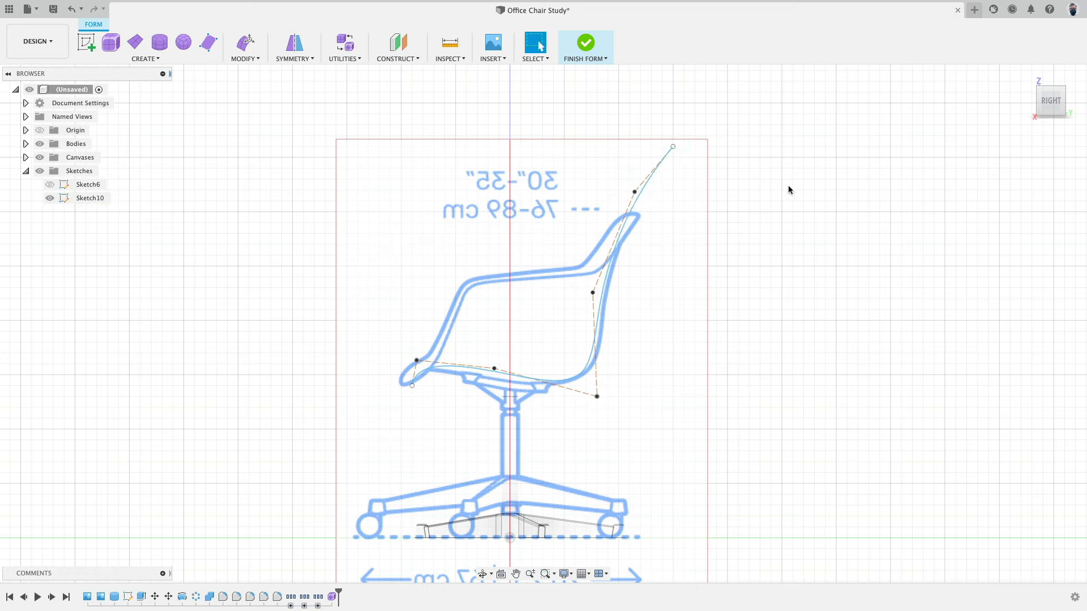
{"action": "mouse_move", "coordinate": [674, 146]}
{"action": "left_mouse_down"}
{"action": "mouse_move", "coordinate": [661, 199]}
{"action": "mouse_move", "coordinate": [668, 157]}
{"action": "left_mouse_up"}
- Extrude the side-profile spline symmetrically by 8 in as a new T-Spline body with one front face
{"action": "left_click", "coordinate": [151, 59]}
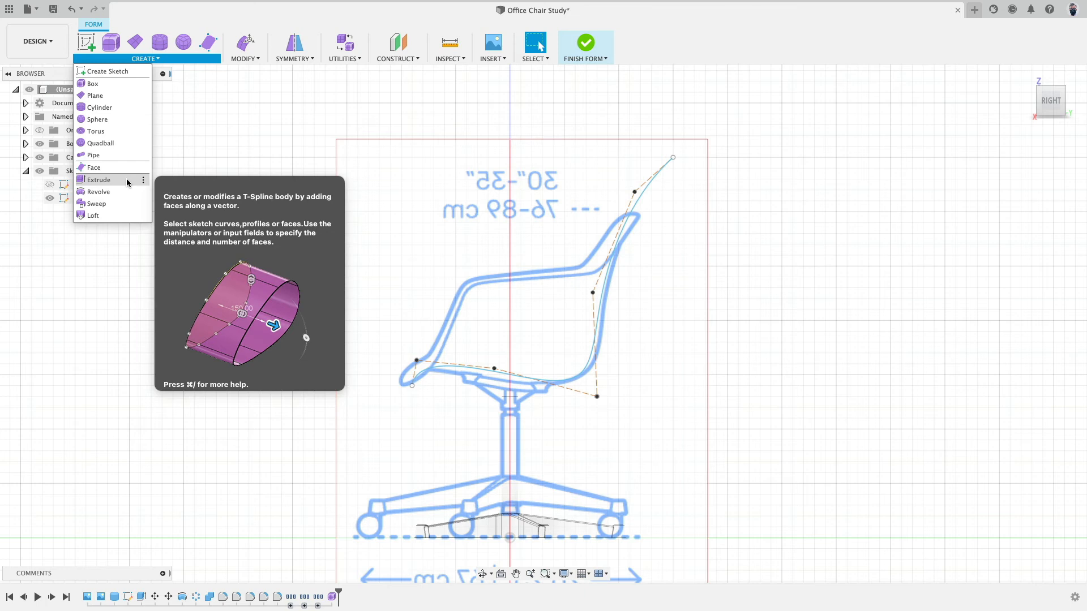
{"action": "left_click", "coordinate": [99, 180]}
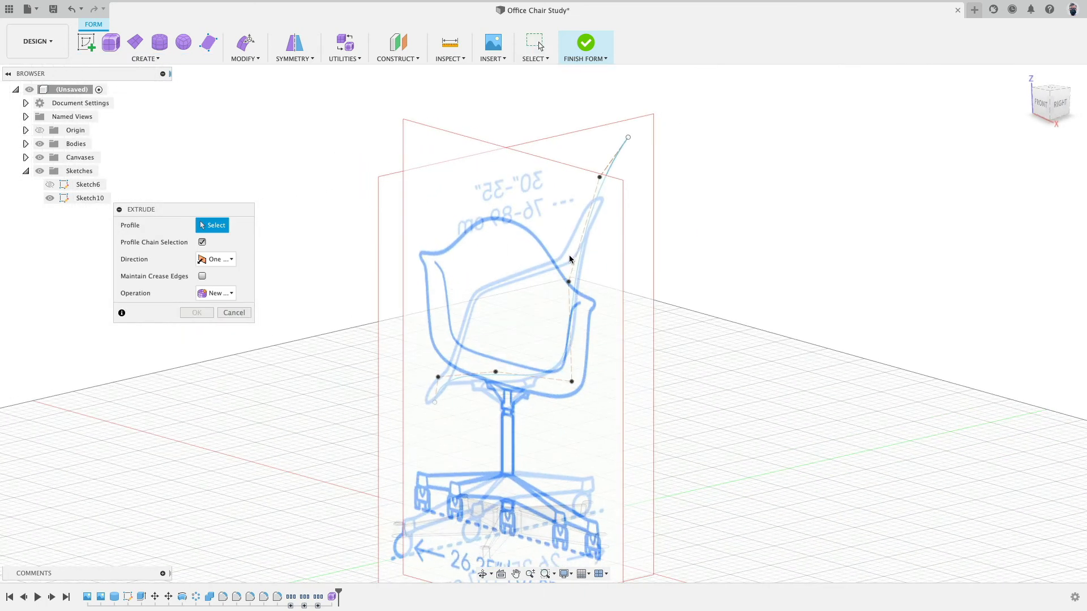
{"action": "left_click", "coordinate": [581, 259]}
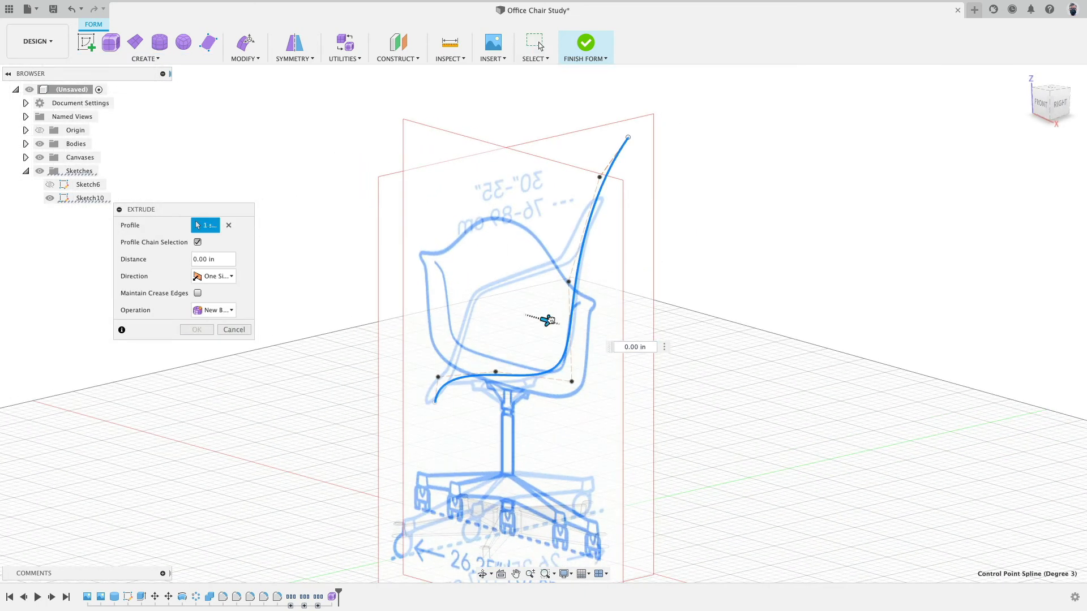
{"action": "left_click_drag", "start_coordinate": [548, 321], "coordinate": [601, 336]}
{"action": "type", "text": "8"}
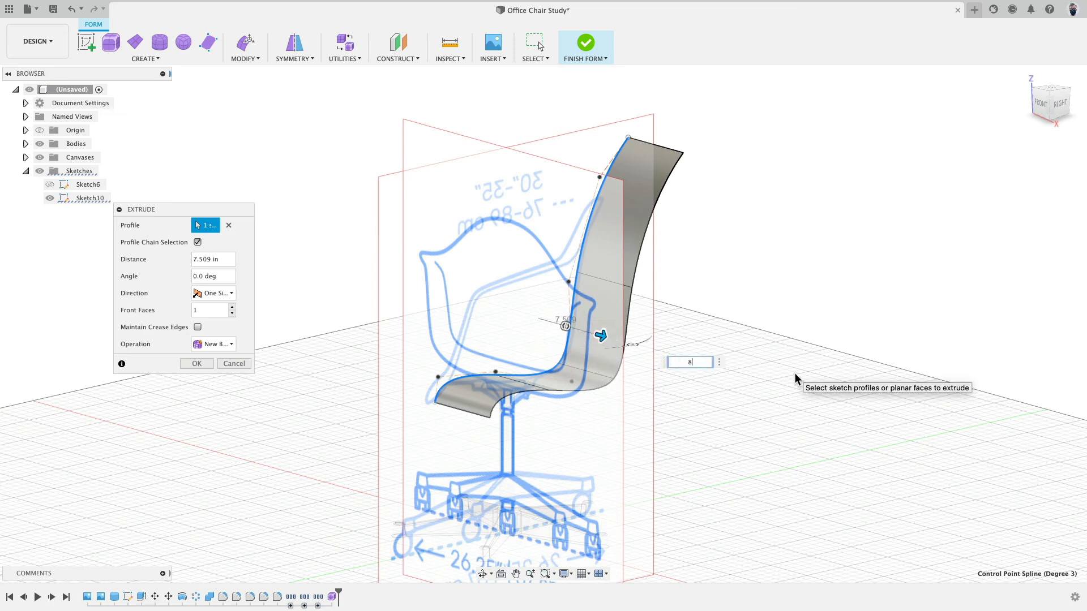
{"action": "key", "text": "Return"}
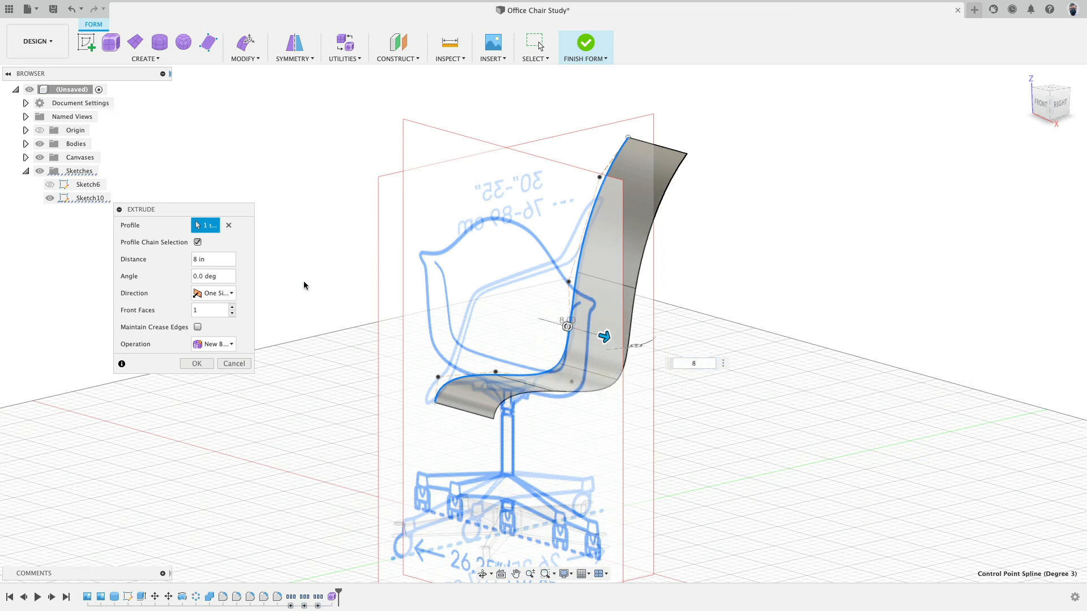
{"action": "left_click", "coordinate": [229, 294]}
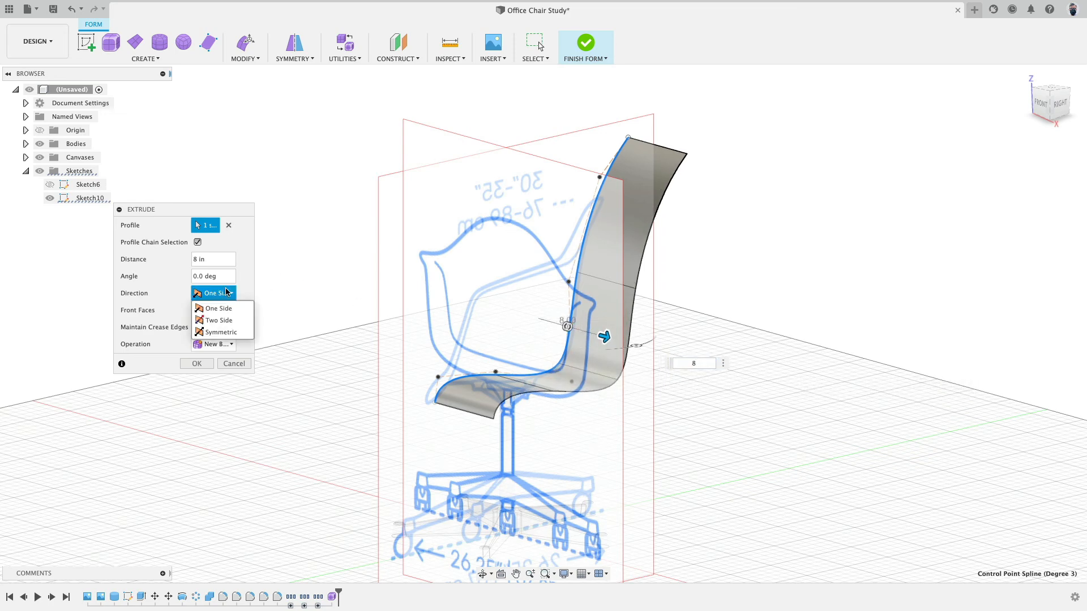
{"action": "left_click", "coordinate": [226, 333]}
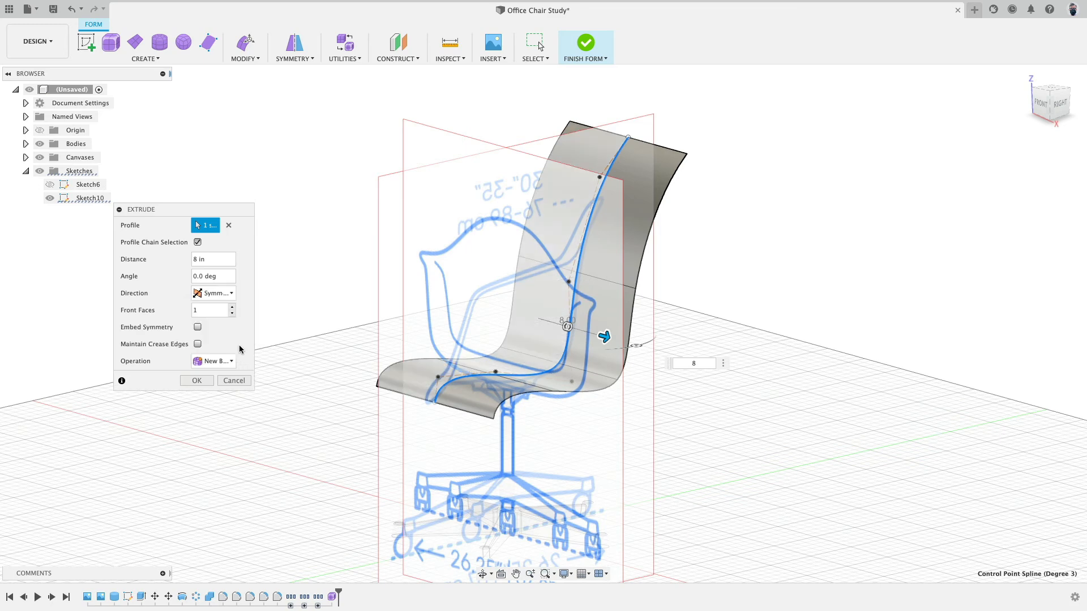
{"action": "left_click", "coordinate": [197, 381]}
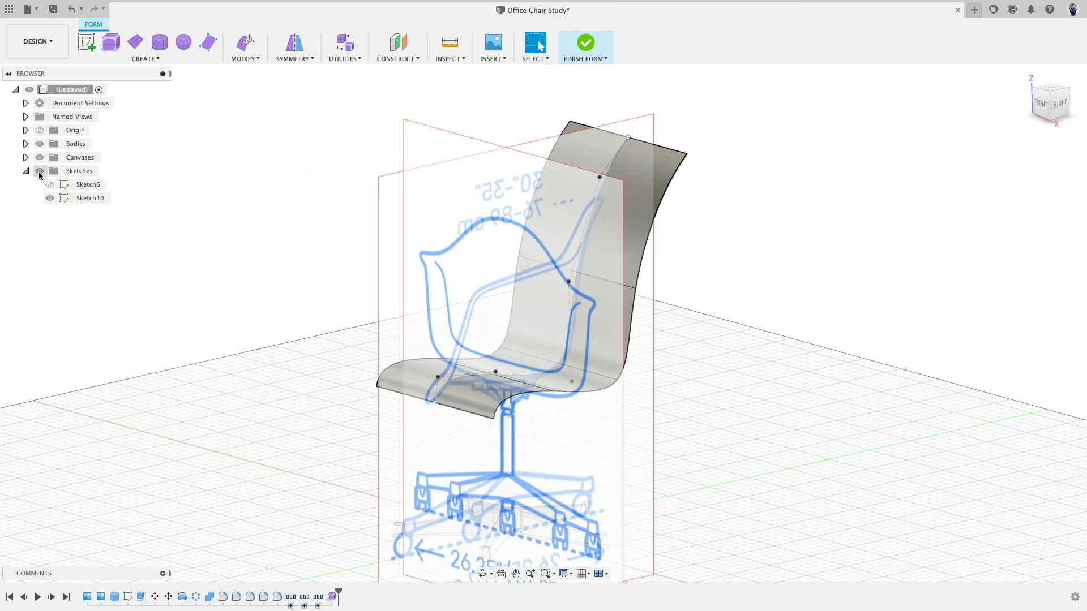
- Hide the reference canvases and the sketches so only the extruded seat and the chair base are shown
{"action": "left_click", "coordinate": [40, 157]}
{"action": "left_click_drag", "start_coordinate": [694, 246], "coordinate": [422, 278]}
{"action": "key", "text": "Escape"}
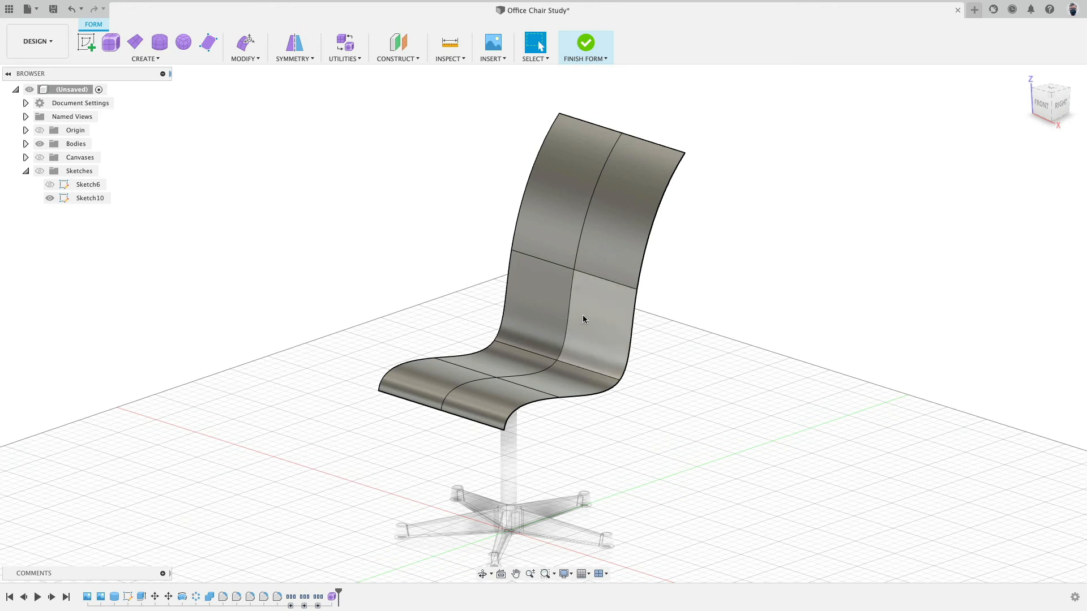
- Edit the form to push the centre vertex at the seat-to-back bend down and rearward to about Y 7.18 in, Z 13.78 in
{"action": "left_click", "coordinate": [562, 358]}
{"action": "left_click", "coordinate": [245, 42]}
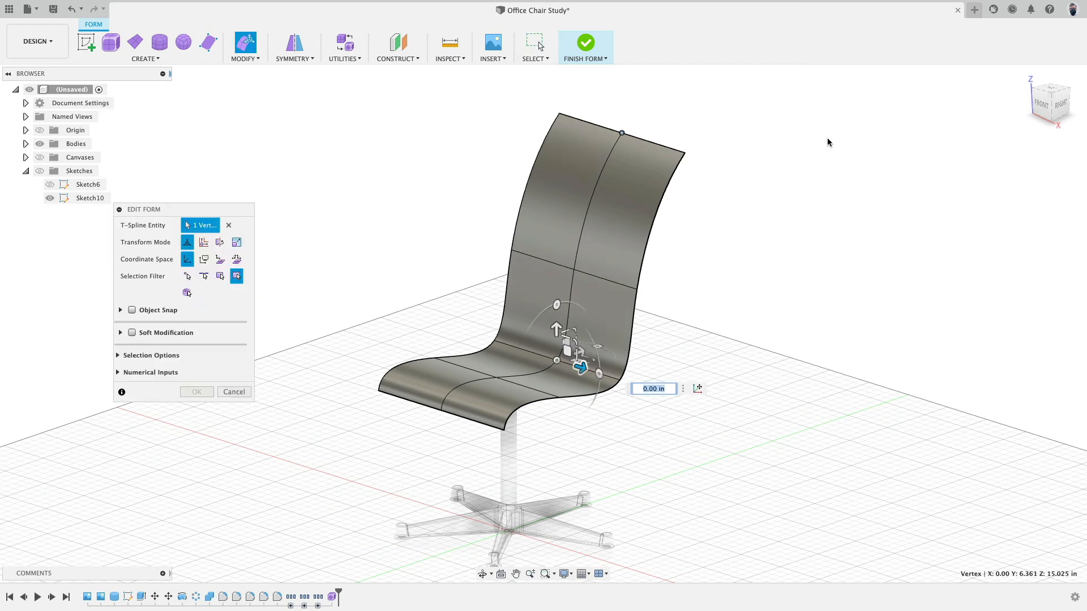
{"action": "left_click", "coordinate": [1062, 103]}
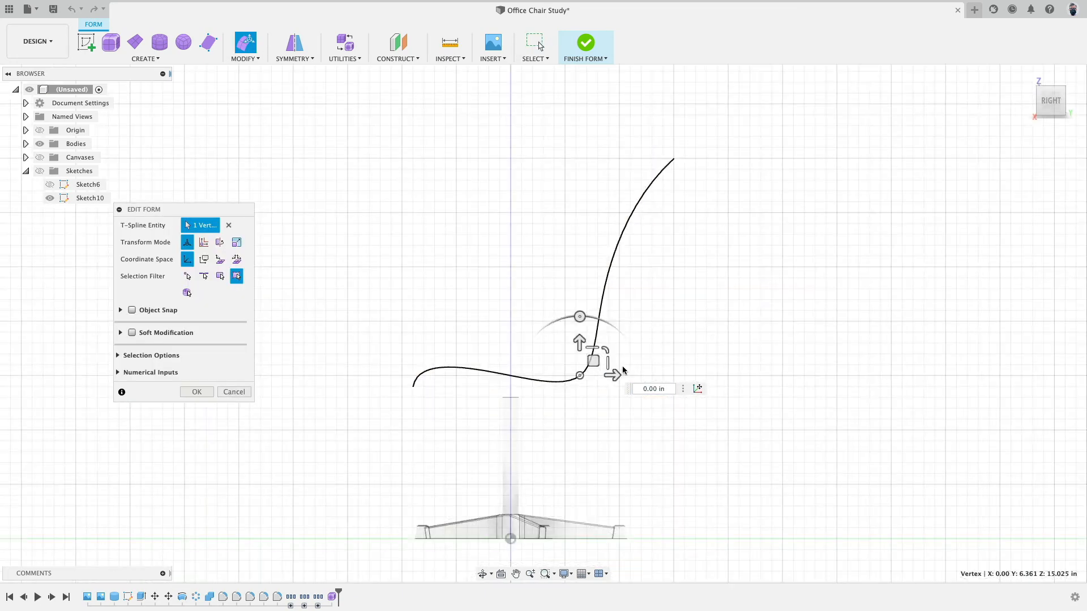
{"action": "left_click_drag", "start_coordinate": [598, 363], "coordinate": [625, 403]}
- Move the centre vertex at mid-backrest rearward to about Y 9.57 in, Z 22.91 in
{"action": "left_click", "coordinate": [1038, 111]}
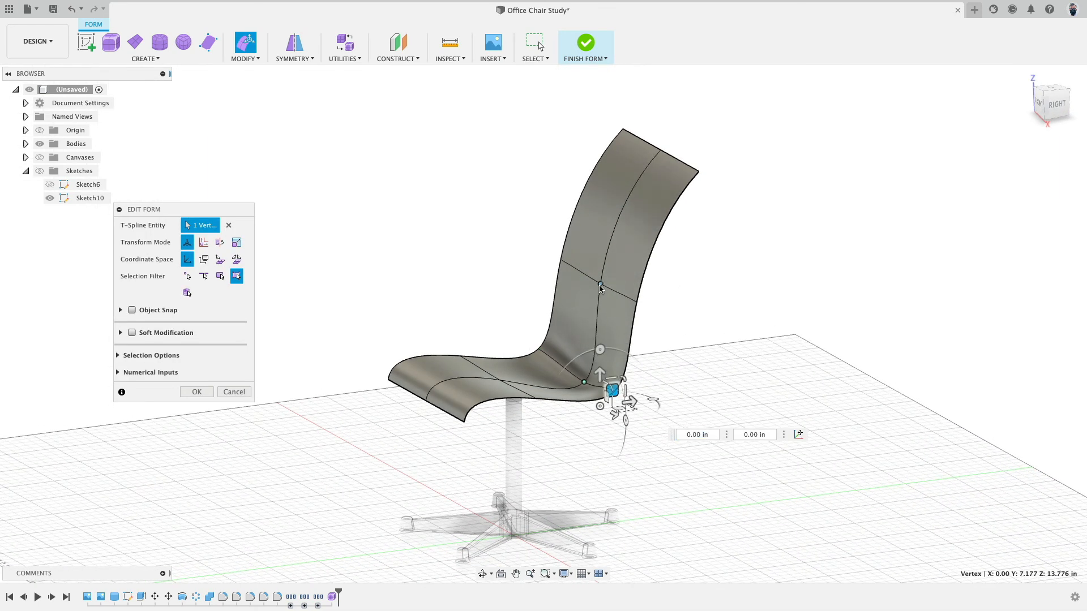
{"action": "left_click", "coordinate": [1057, 107]}
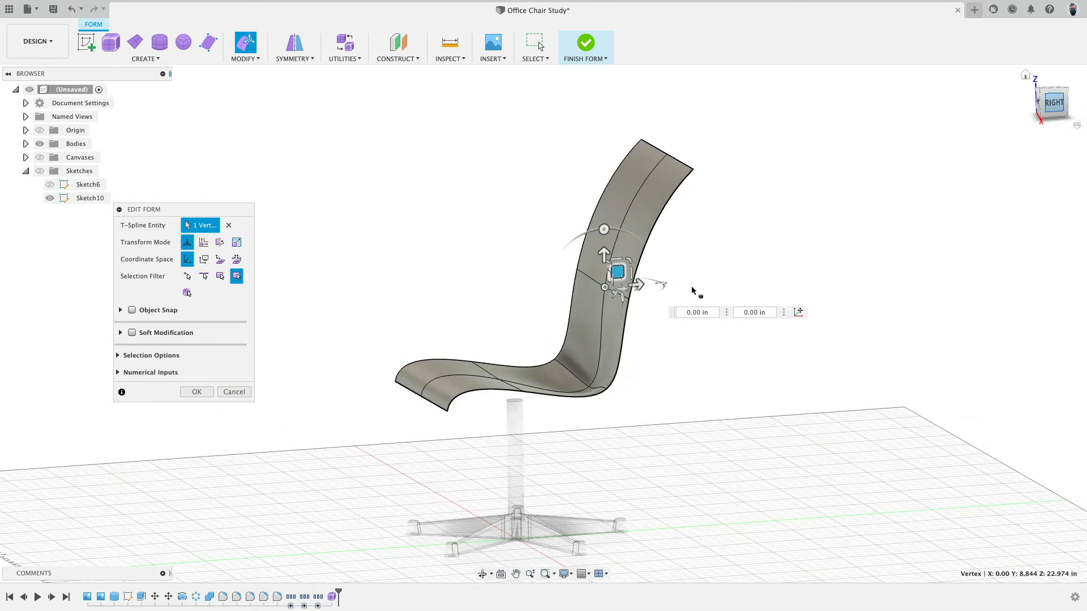
{"action": "left_click_drag", "start_coordinate": [631, 276], "coordinate": [658, 290]}
{"action": "middle_click_drag", "start_coordinate": [706, 213], "coordinate": [723, 188], "text": "shift"}
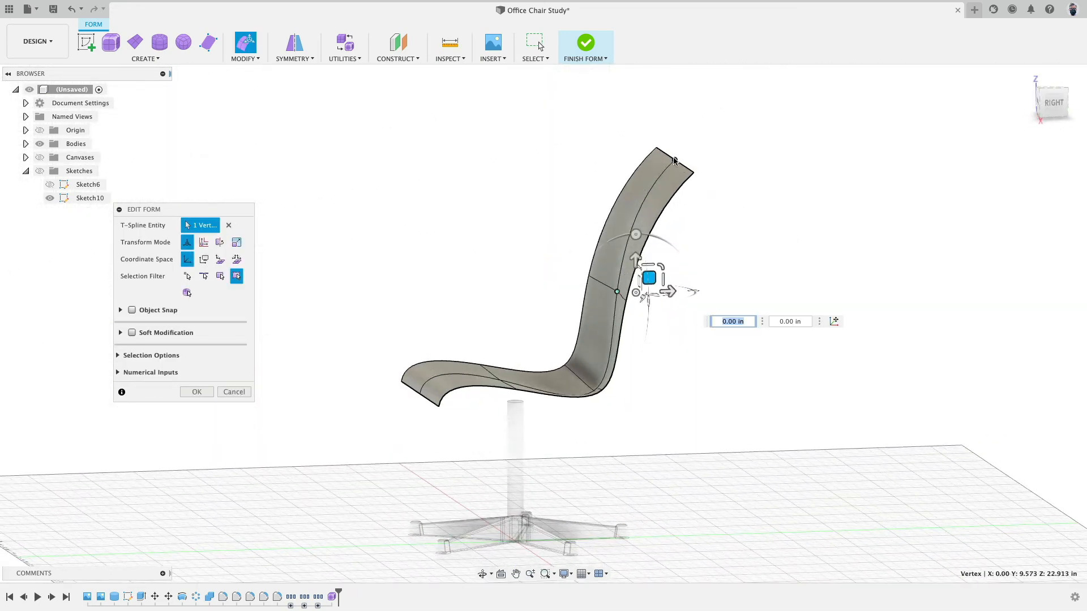
- Move the centre vertex of the backrest's upper edge rearward by about 1.84 in along its local direction
{"action": "left_click", "coordinate": [675, 160]}
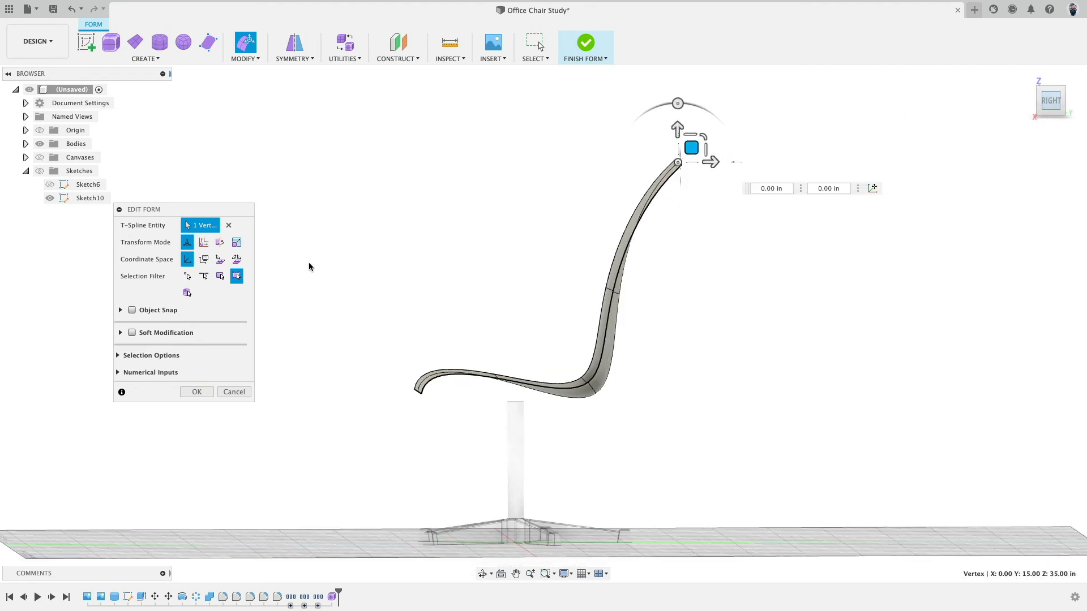
{"action": "left_click", "coordinate": [237, 260]}
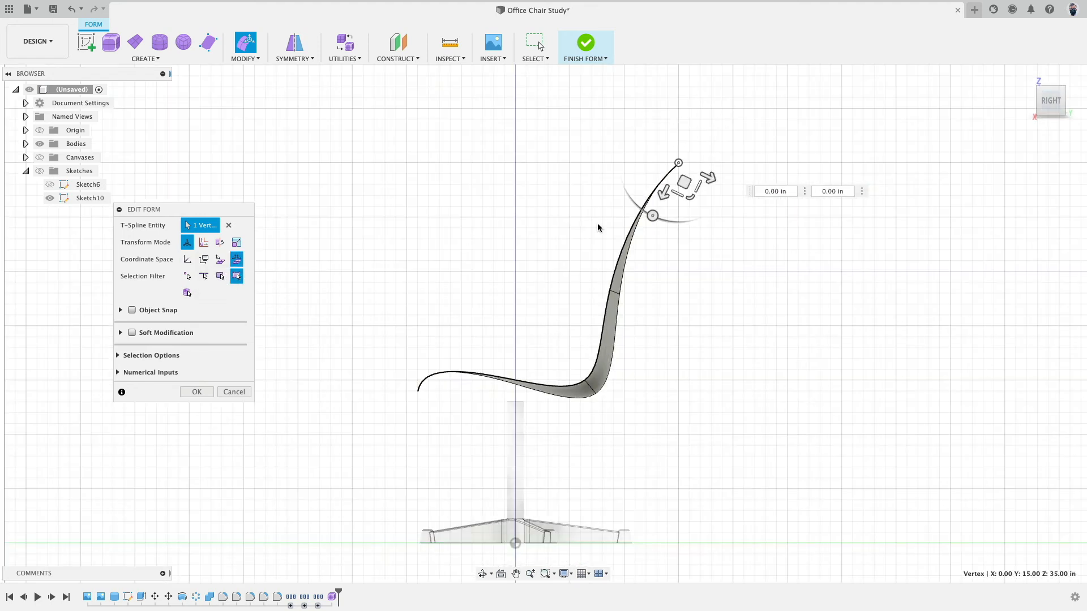
{"action": "left_click_drag", "start_coordinate": [712, 179], "coordinate": [726, 187]}
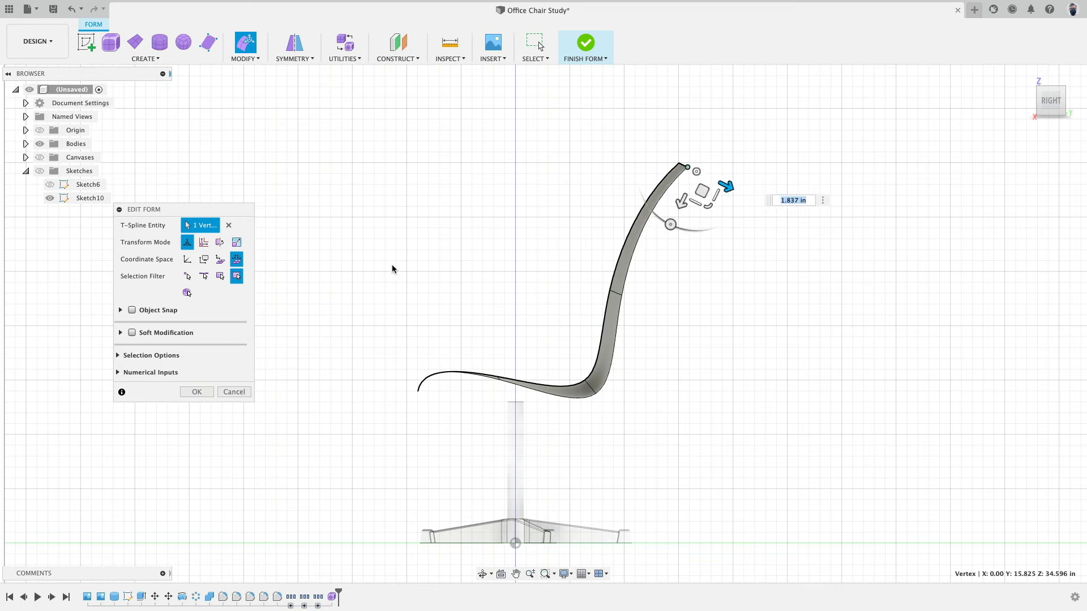
{"action": "middle_click_drag", "start_coordinate": [440, 227], "coordinate": [832, 274], "text": "shift"}
- Examine the form's vertex tangency handles and the curvature of the backrest's upper edge from above
{"action": "left_click", "coordinate": [187, 276]}
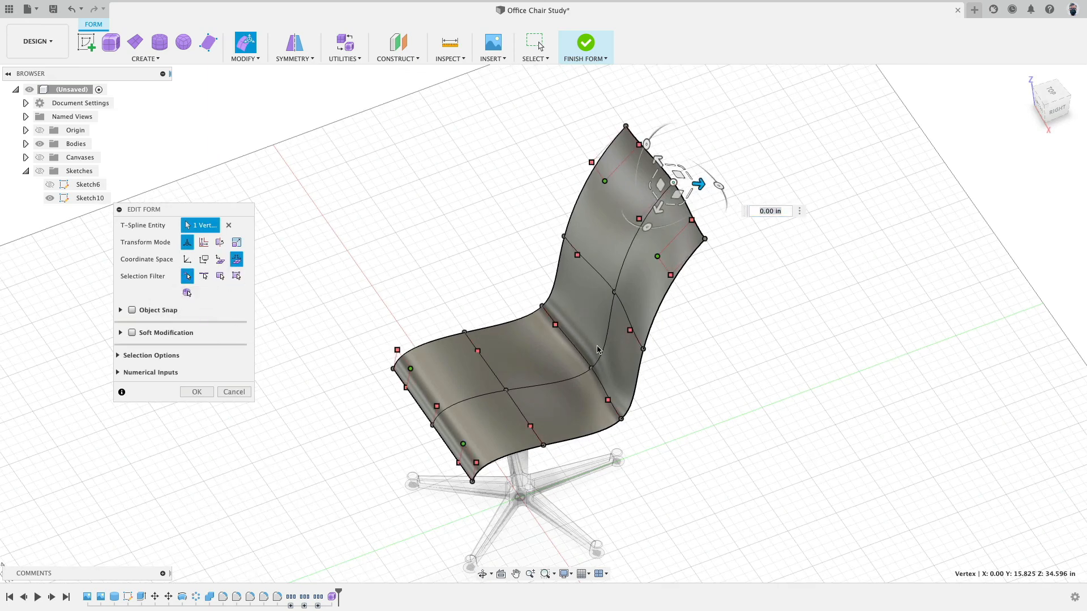
{"action": "left_click", "coordinate": [644, 349]}
{"action": "left_click", "coordinate": [631, 331]}
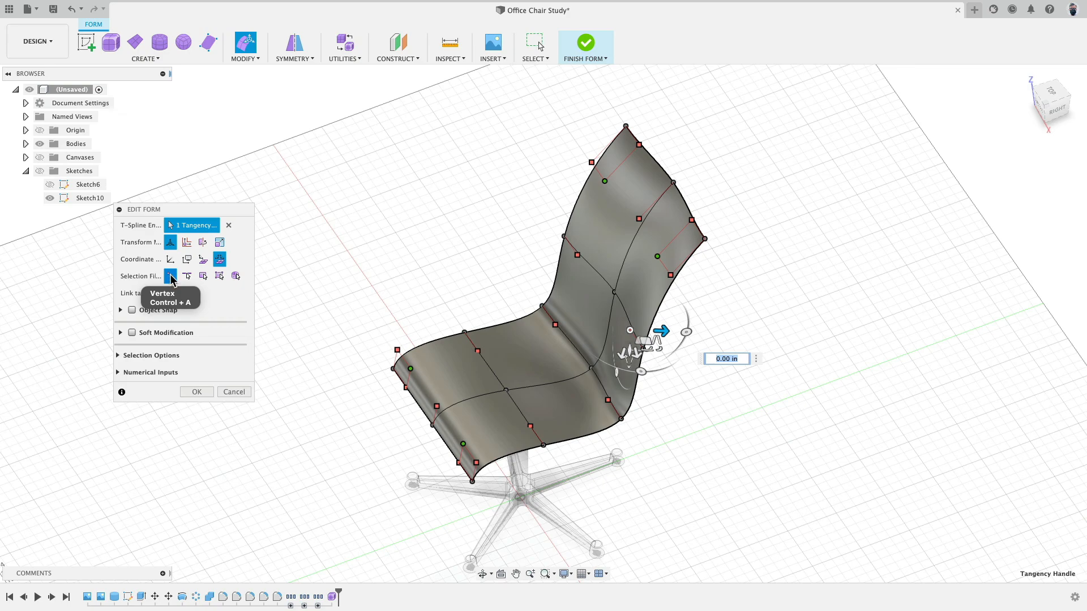
{"action": "middle_click_drag", "start_coordinate": [838, 245], "coordinate": [720, 266], "text": "shift"}
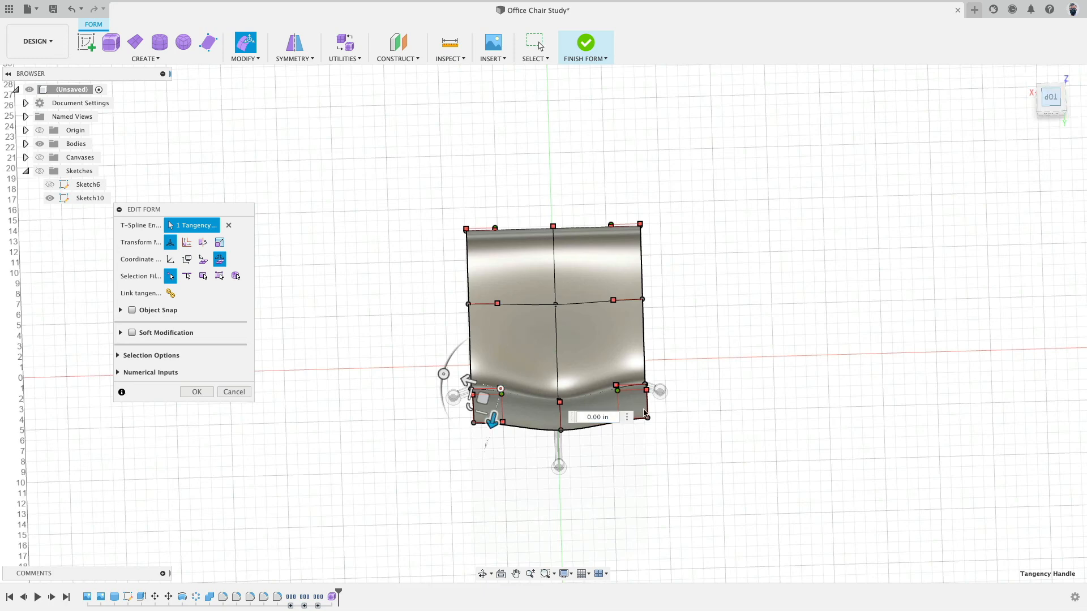
{"action": "left_click", "coordinate": [236, 275]}
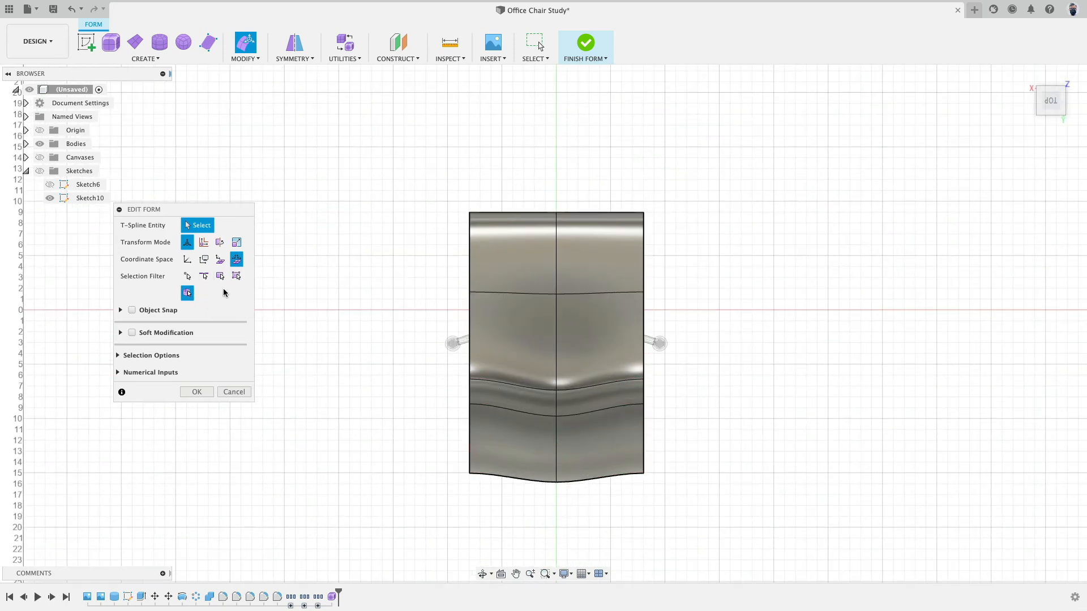
{"action": "scroll", "coordinate": [538, 415], "scroll_direction": "up", "scroll_amount": 5}
{"action": "scroll", "coordinate": [447, 420], "scroll_direction": "down", "scroll_amount": 4}
{"action": "middle_click_drag", "start_coordinate": [464, 427], "coordinate": [397, 402], "text": "shift"}
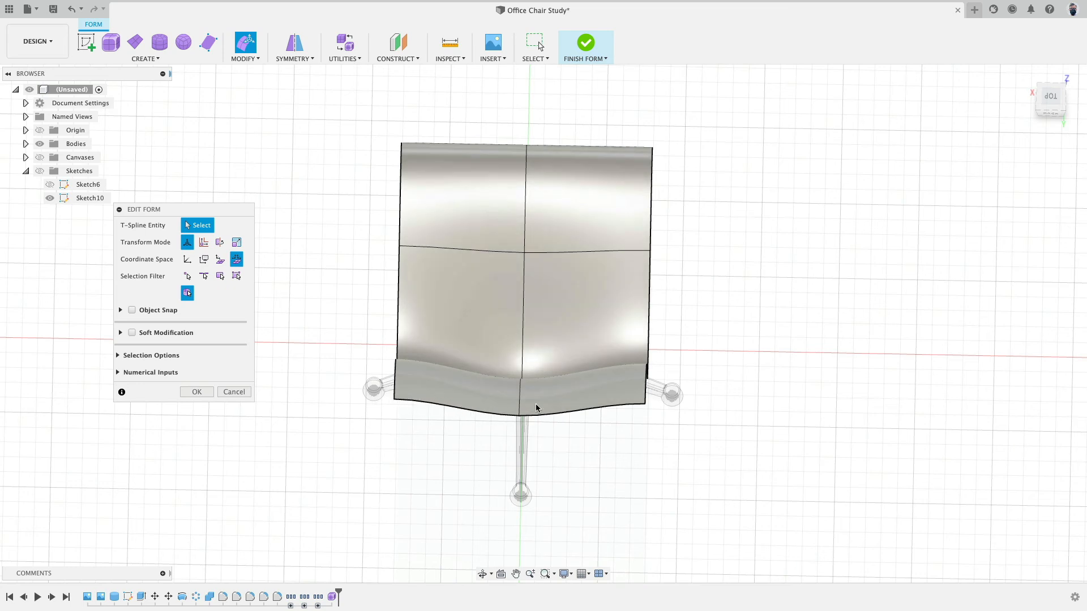
- Link the two inner tangency handles on the backrest's upper edge, one on each side of the centre
{"action": "left_click", "coordinate": [187, 276]}
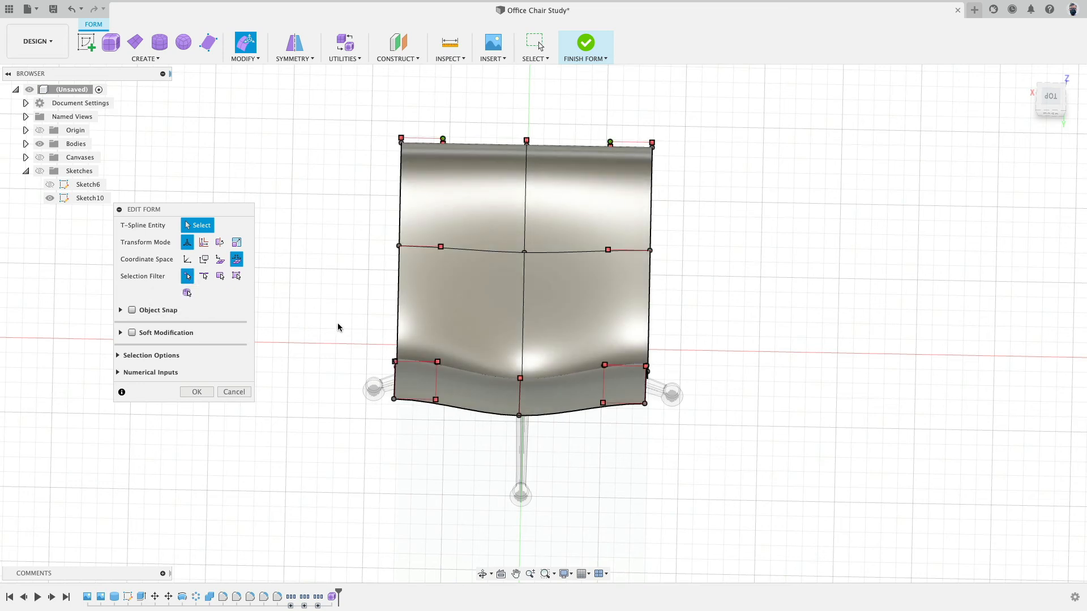
{"action": "left_click", "coordinate": [437, 401]}
{"action": "middle_click_drag", "start_coordinate": [474, 397], "coordinate": [474, 403], "text": "shift"}
{"action": "left_click", "coordinate": [602, 449], "text": "shift"}
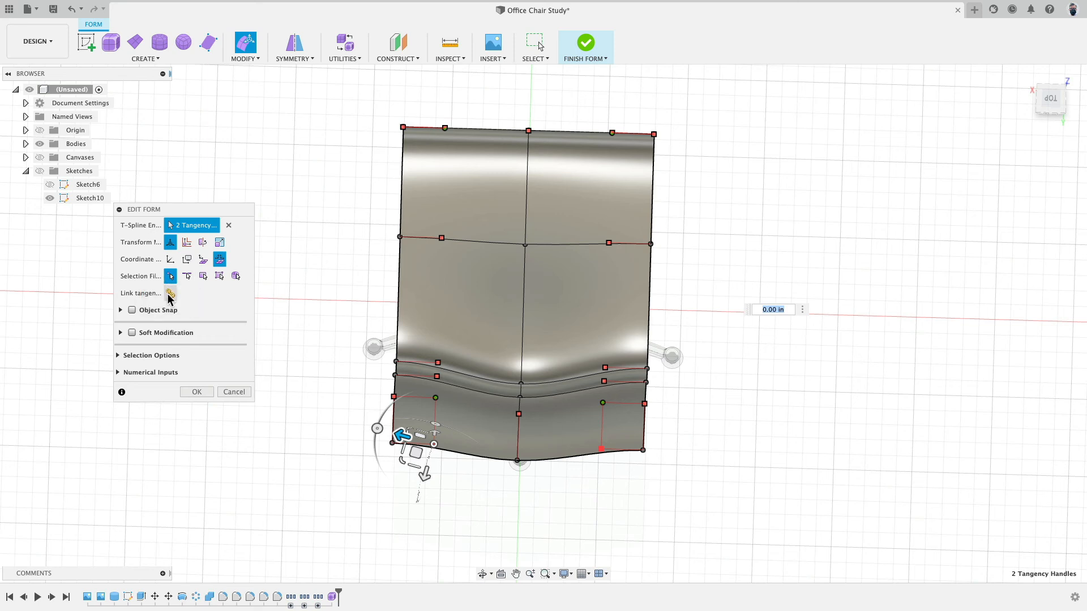
{"action": "left_click", "coordinate": [170, 294]}
{"action": "mouse_move", "coordinate": [299, 390]}
{"action": "middle_mouse_down", "text": "shift"}
{"action": "mouse_move", "coordinate": [300, 357]}
{"action": "mouse_move", "coordinate": [299, 376]}
{"action": "middle_mouse_up", "text": "shift"}
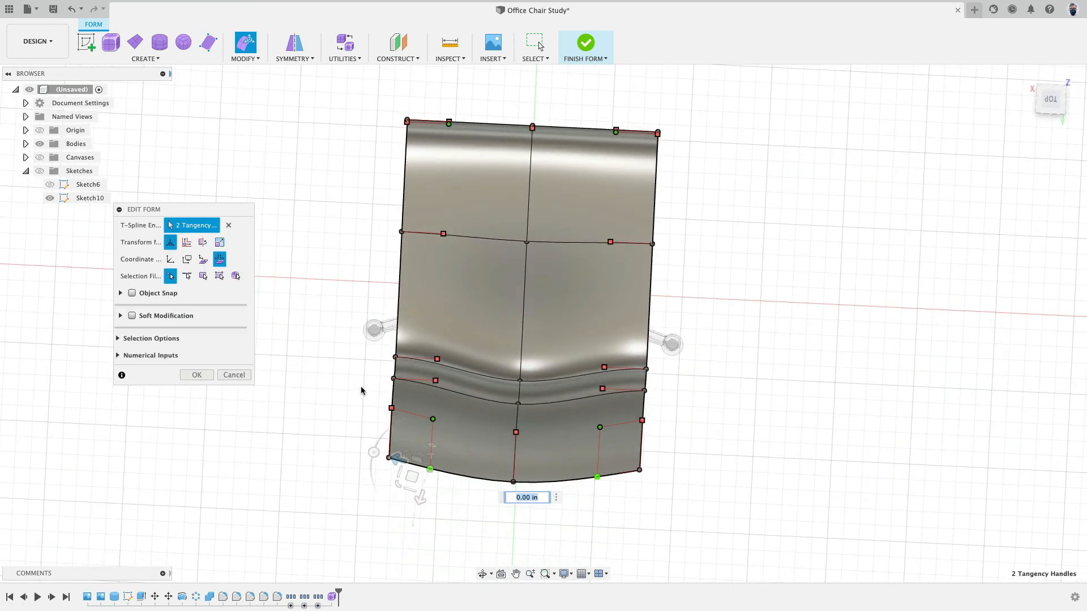
- Link the unlinked tangency handles along the inner columns on both sides of the form, one column at a time
{"action": "left_click", "coordinate": [1050, 100]}
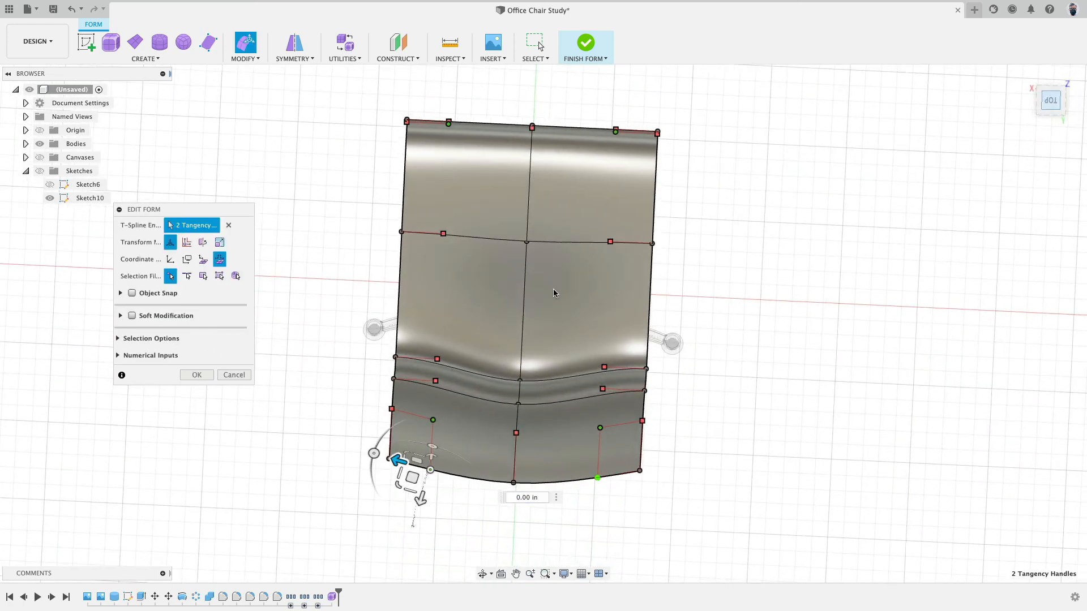
{"action": "left_click_drag", "start_coordinate": [420, 195], "coordinate": [463, 552]}
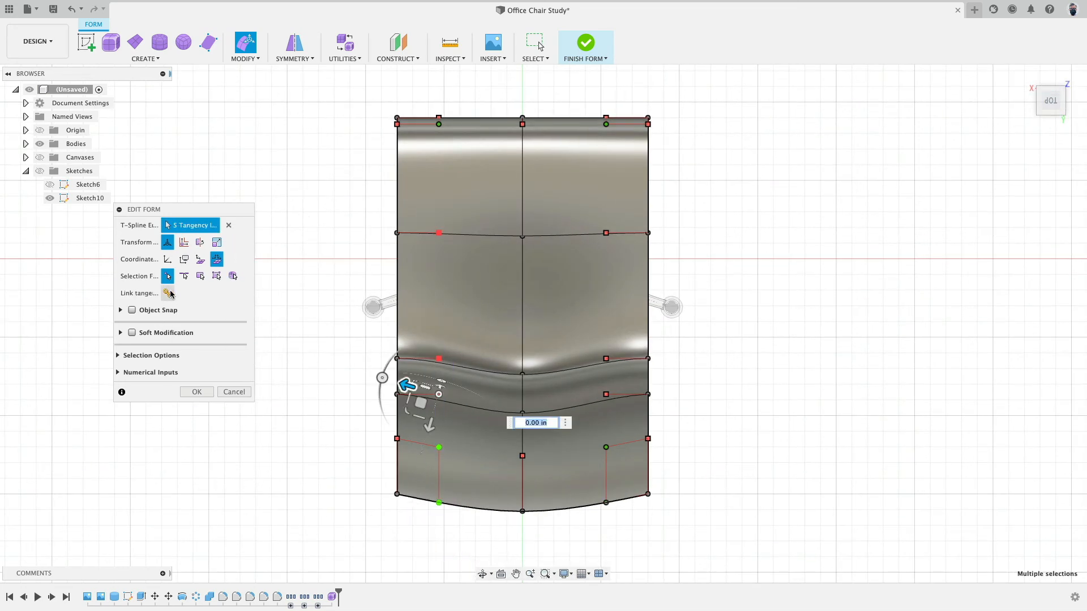
{"action": "left_click", "coordinate": [169, 293]}
{"action": "left_click_drag", "start_coordinate": [575, 200], "coordinate": [622, 540]}
{"action": "left_click", "coordinate": [168, 293]}
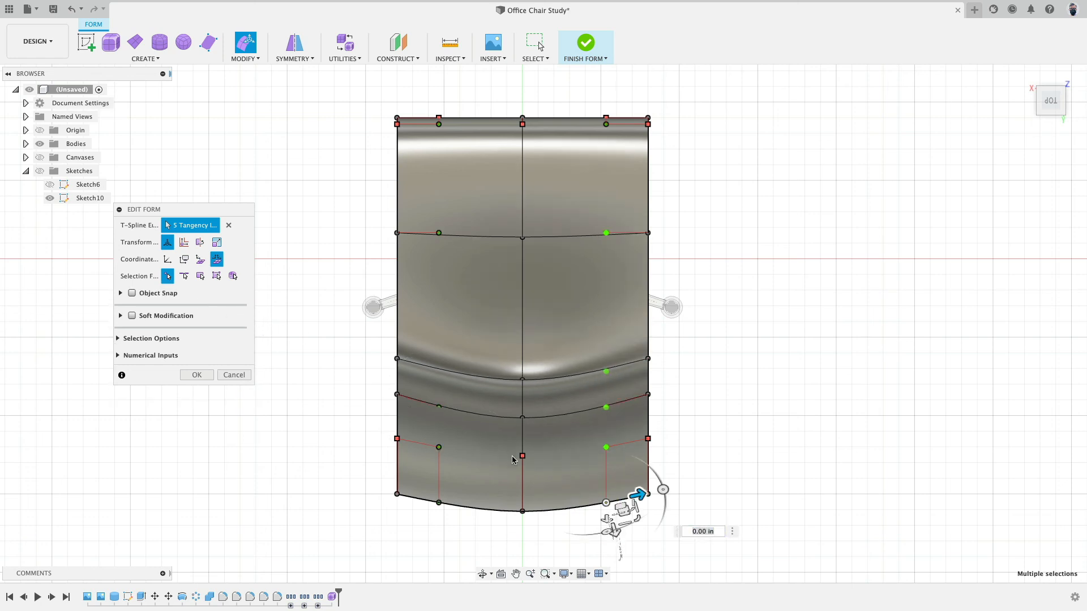
- Link the centre tangency handle below the backrest's upper edge and the two tangency handles running down from its outer corners
{"action": "left_click", "coordinate": [523, 457]}
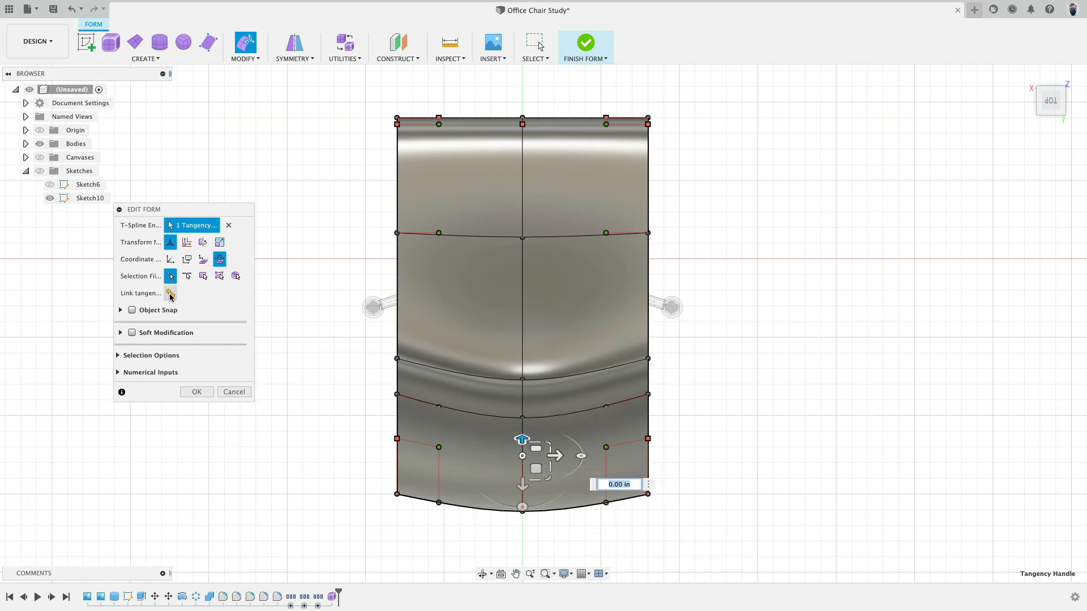
{"action": "left_click", "coordinate": [170, 294]}
{"action": "middle_click_drag", "start_coordinate": [723, 378], "coordinate": [510, 138], "text": "shift"}
{"action": "left_click", "coordinate": [454, 163]}
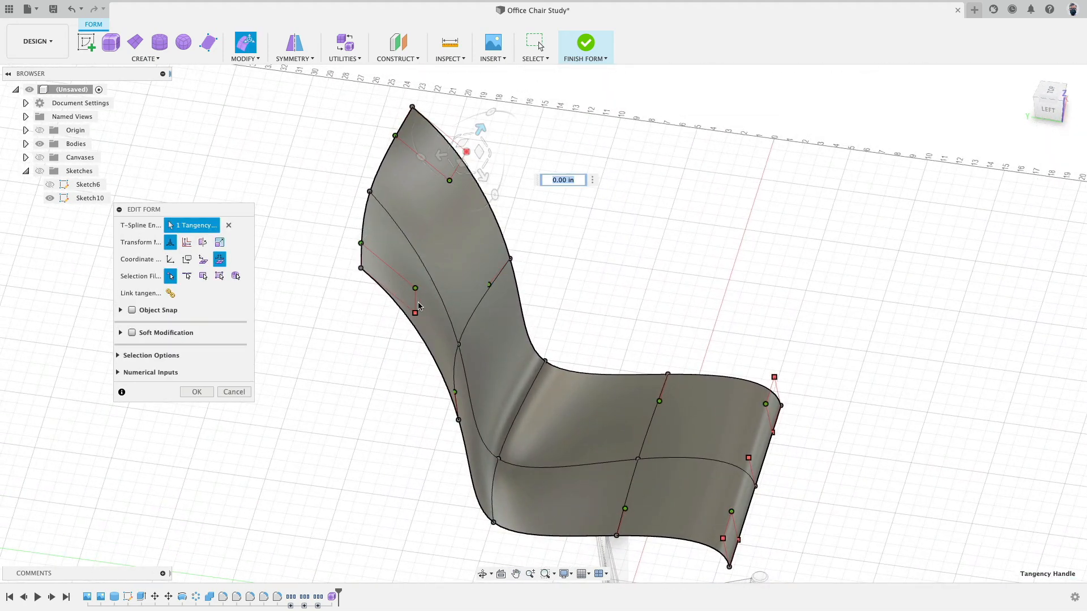
{"action": "left_click", "coordinate": [415, 314], "text": "shift"}
{"action": "left_click", "coordinate": [171, 298]}
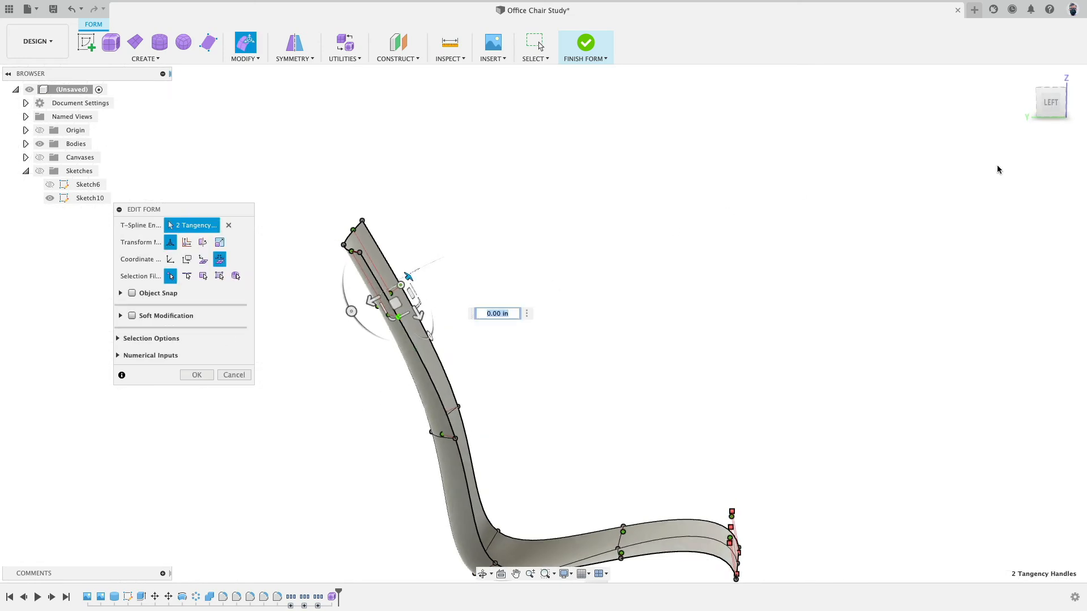
- Try pulling the two outer tangency handles on the backrest about 16.06 in forward and undo the change
{"action": "left_click", "coordinate": [1051, 104]}
{"action": "middle_click_drag", "start_coordinate": [449, 254], "coordinate": [528, 212]}
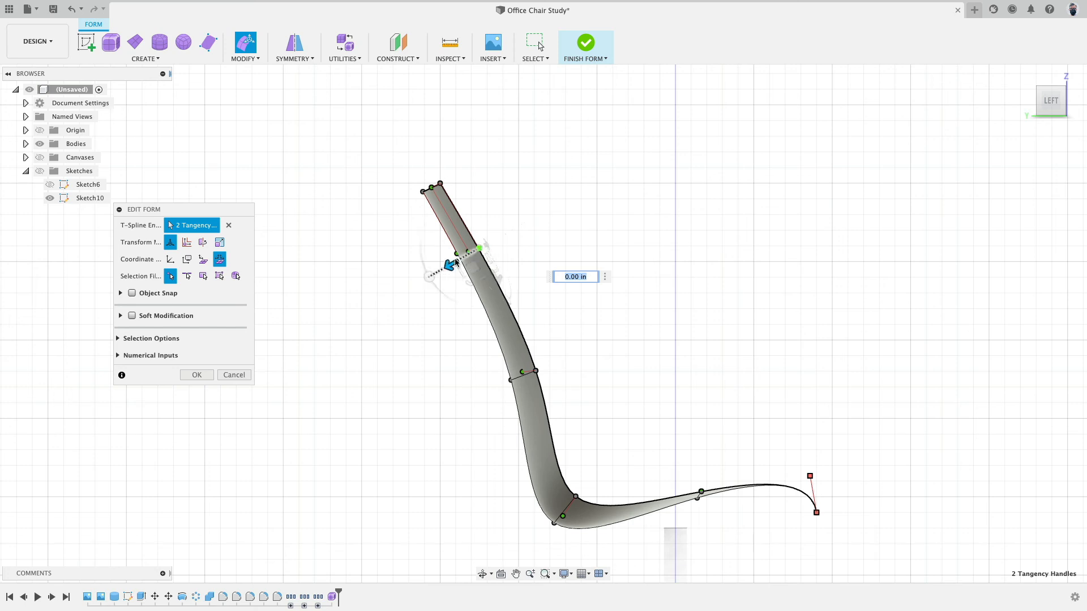
{"action": "left_click_drag", "start_coordinate": [449, 263], "coordinate": [663, 148]}
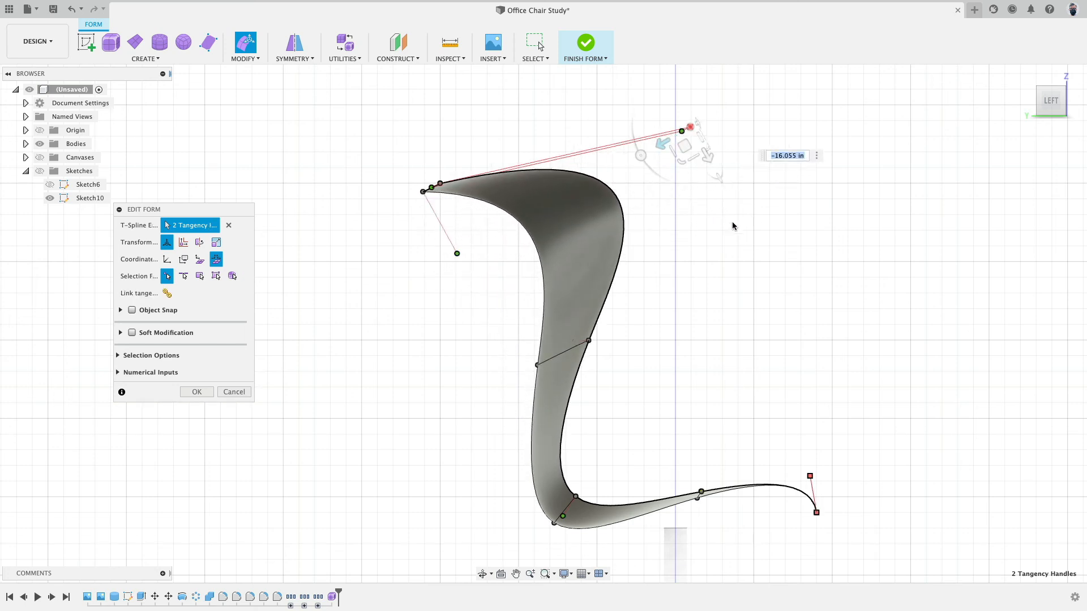
{"action": "middle_click_drag", "start_coordinate": [733, 226], "coordinate": [645, 252], "text": "shift"}
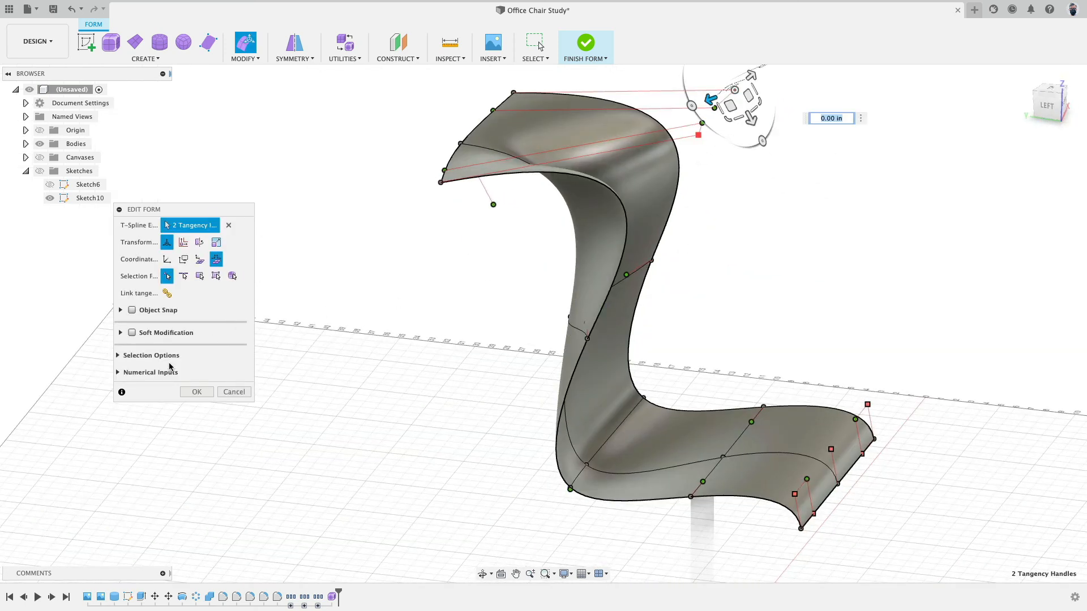
{"action": "key", "text": "super+z"}
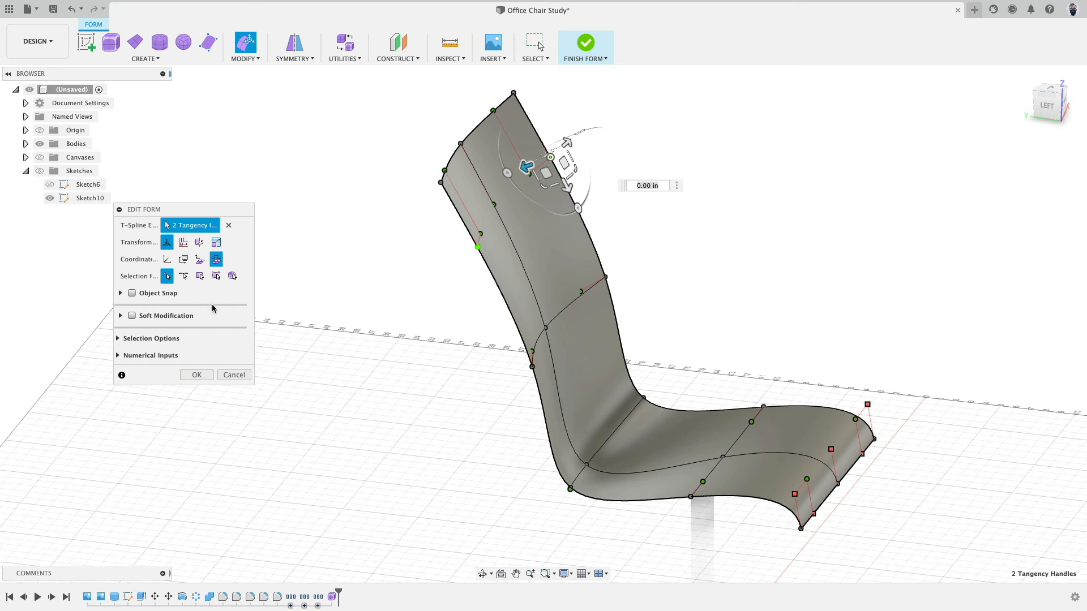
- Move the centre vertex of the backrest's upper edge rearward to about Y 16.41 in, Z 34.29 in and accept the form edit
{"action": "left_click", "coordinate": [545, 329]}
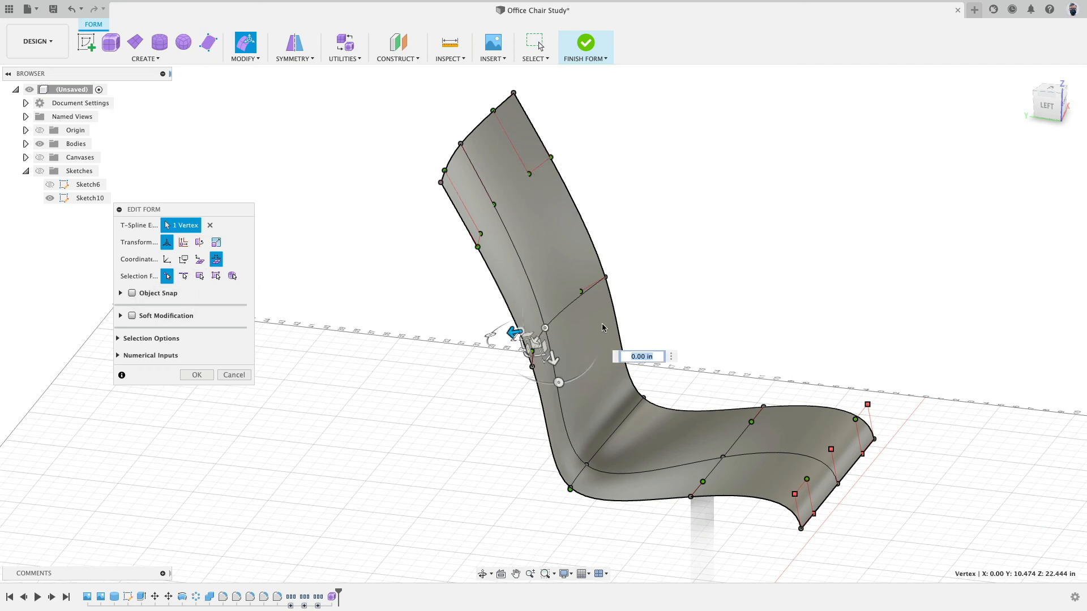
{"action": "left_click", "coordinate": [460, 145]}
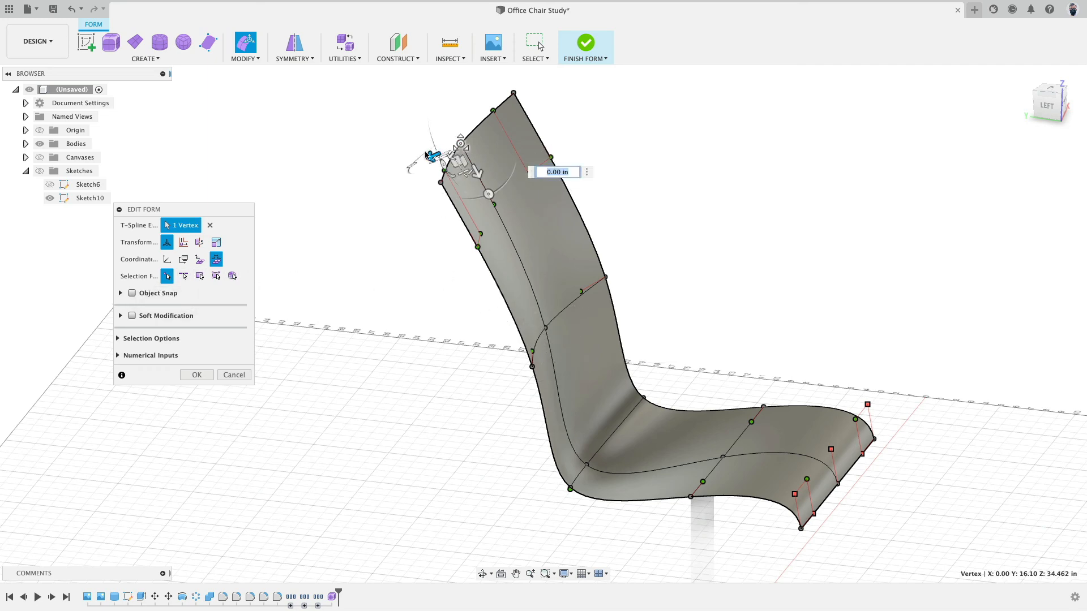
{"action": "middle_click_drag", "start_coordinate": [463, 148], "coordinate": [456, 187], "text": "shift"}
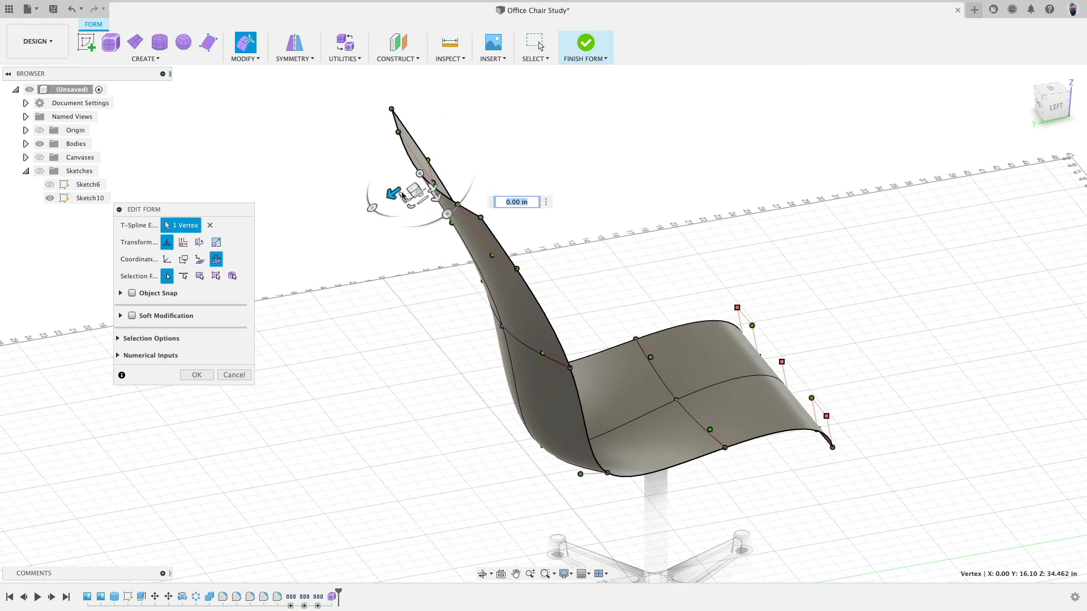
{"action": "mouse_move", "coordinate": [395, 195]}
{"action": "left_mouse_down"}
{"action": "mouse_move", "coordinate": [361, 216]}
{"action": "mouse_move", "coordinate": [385, 199]}
{"action": "left_mouse_up"}
{"action": "middle_click_drag", "start_coordinate": [471, 331], "coordinate": [623, 223], "text": "shift"}
{"action": "left_click", "coordinate": [1050, 106]}
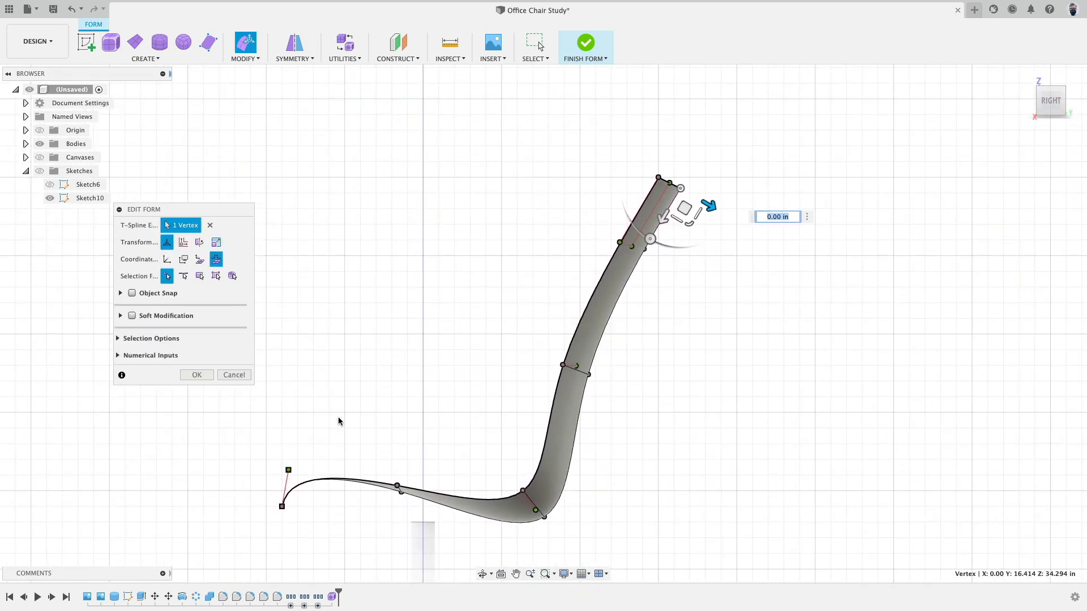
{"action": "left_click", "coordinate": [212, 375]}
- Finish the sculpted seat form and return to solid modelling
{"action": "middle_click_drag", "start_coordinate": [470, 357], "coordinate": [417, 315], "text": "shift"}
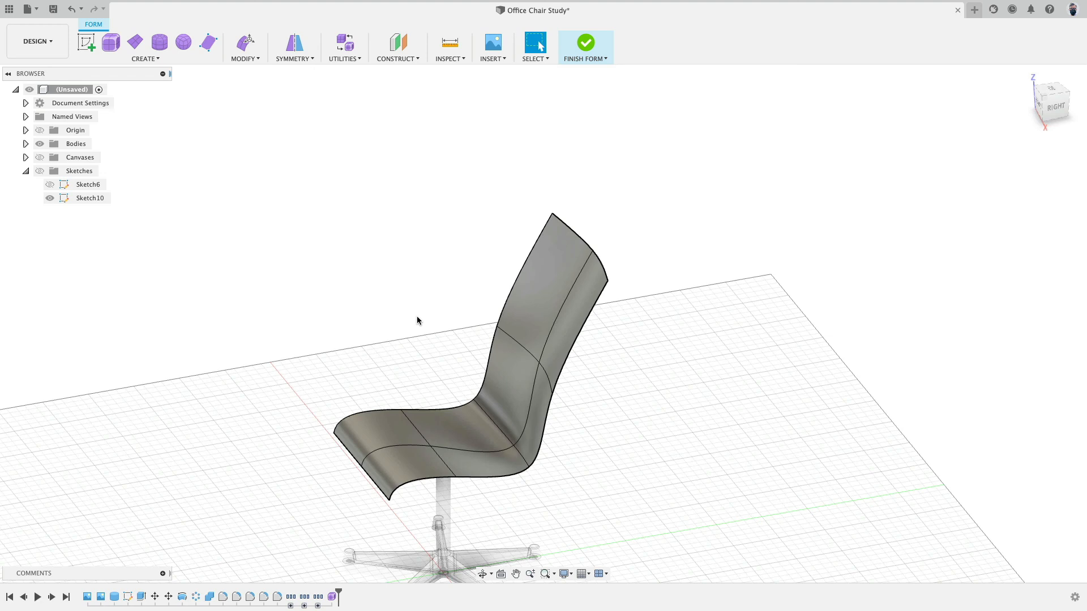
{"action": "middle_click_drag", "start_coordinate": [417, 320], "coordinate": [430, 266], "text": "shift"}
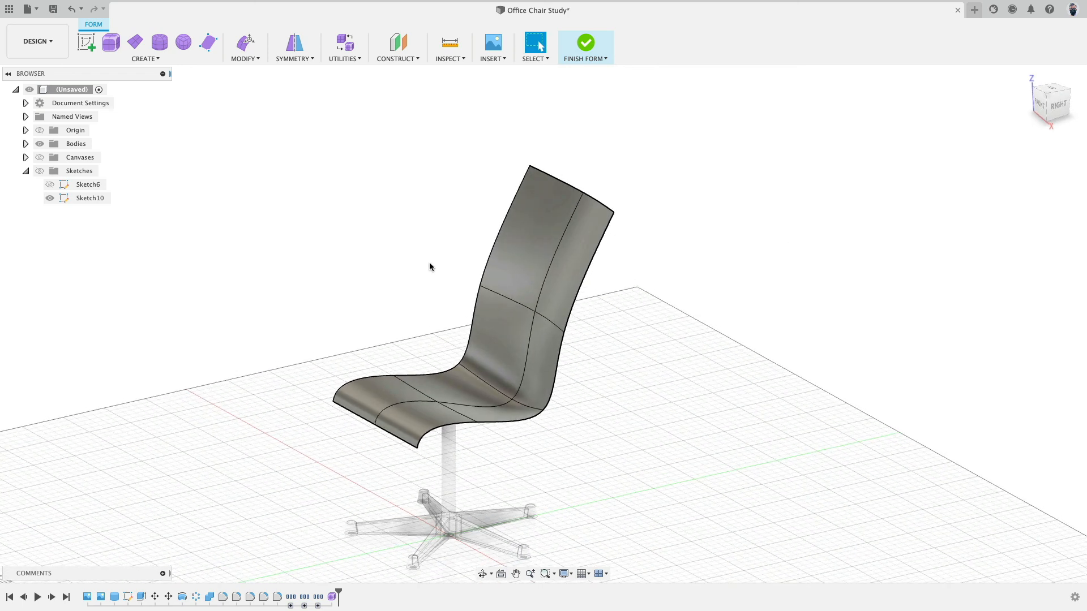
{"action": "left_click", "coordinate": [579, 42]}
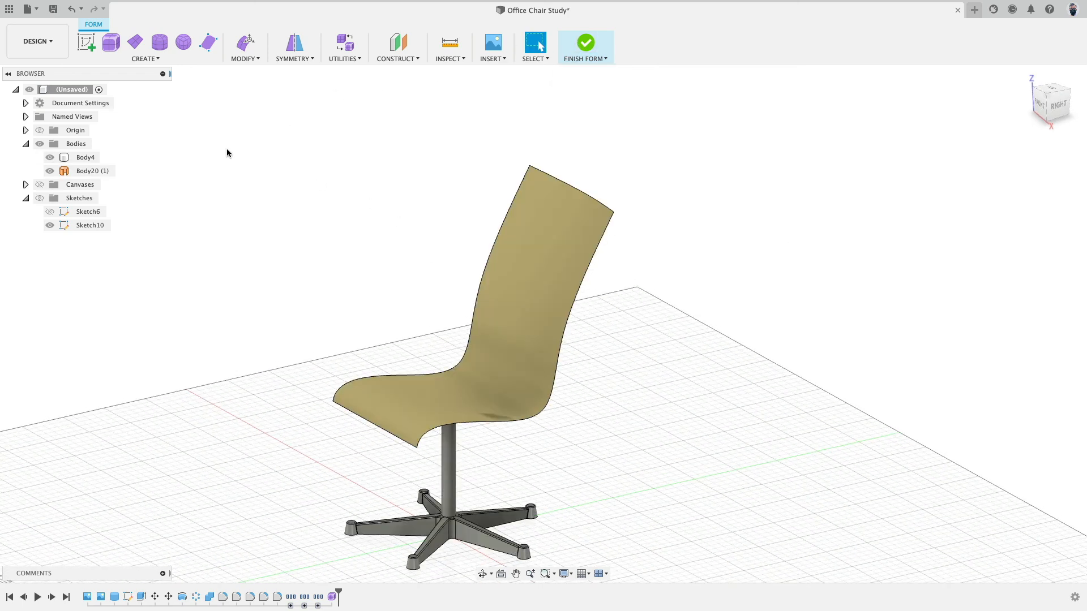
- Thicken the seat surface by -0.5 in on one side, towards its front and upper face, as a new body
{"action": "left_click", "coordinate": [150, 59]}
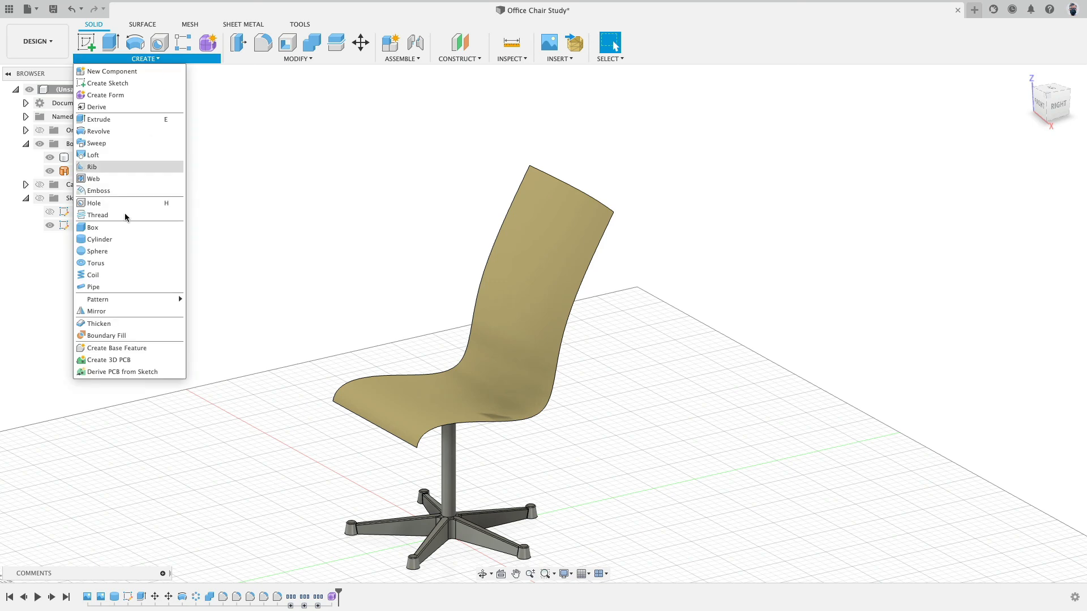
{"action": "left_click", "coordinate": [119, 327]}
{"action": "left_click", "coordinate": [505, 337]}
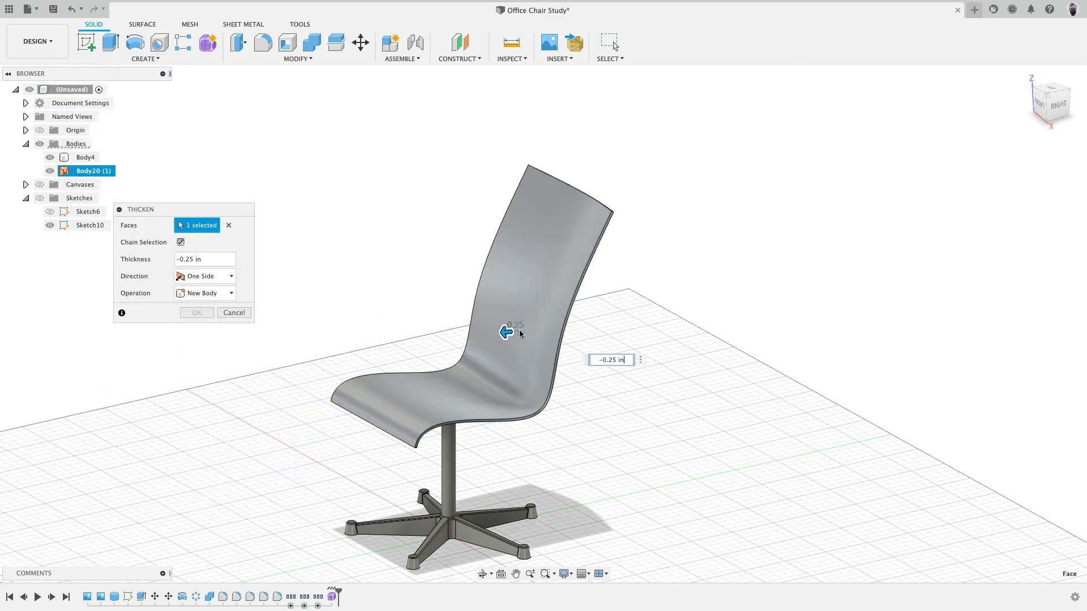
{"action": "type", "text": ".5"}
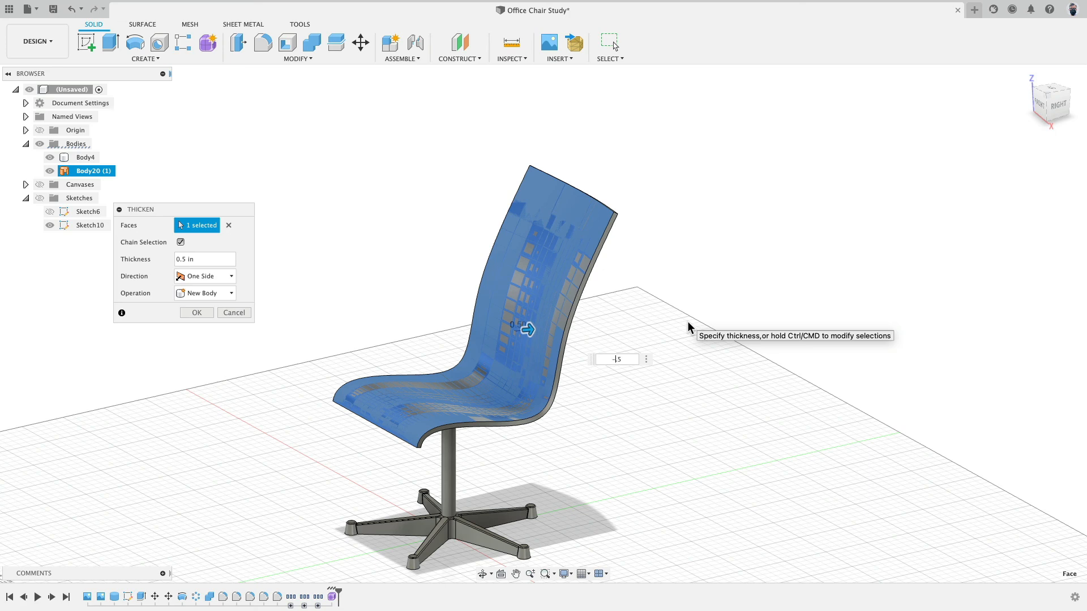
{"action": "middle_click_drag", "start_coordinate": [738, 245], "coordinate": [711, 231], "text": "shift"}
{"action": "left_click", "coordinate": [197, 312]}
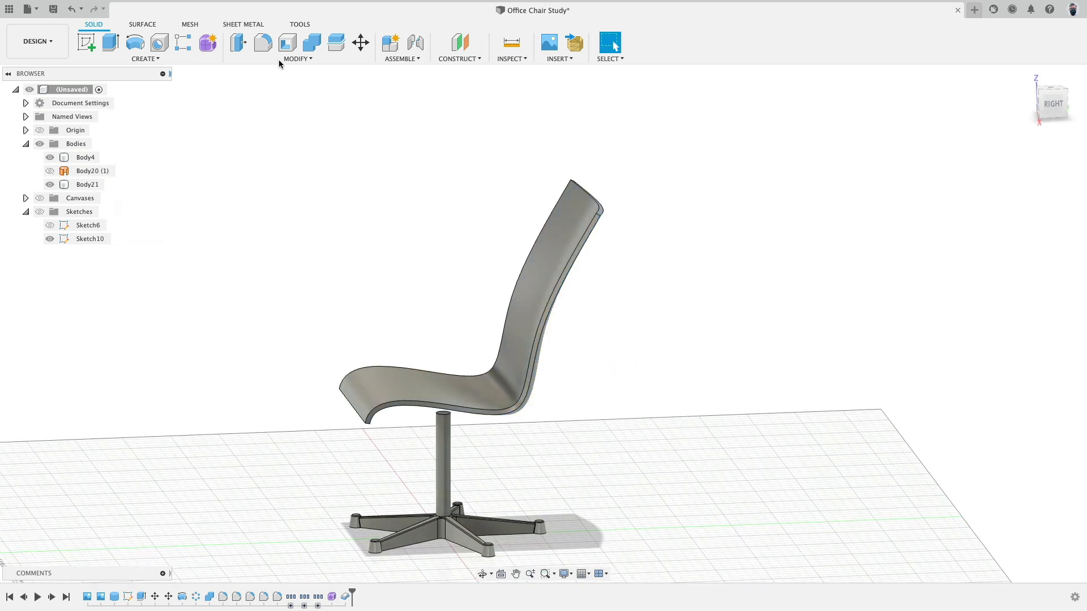
- Fillet the four corner edges of the thickened seat, at the backrest top and the seat front, with a constant 1 in radius
{"action": "left_click", "coordinate": [263, 42]}
{"action": "scroll", "coordinate": [616, 187], "scroll_direction": "up", "scroll_amount": 5}
{"action": "left_click", "coordinate": [583, 249]}
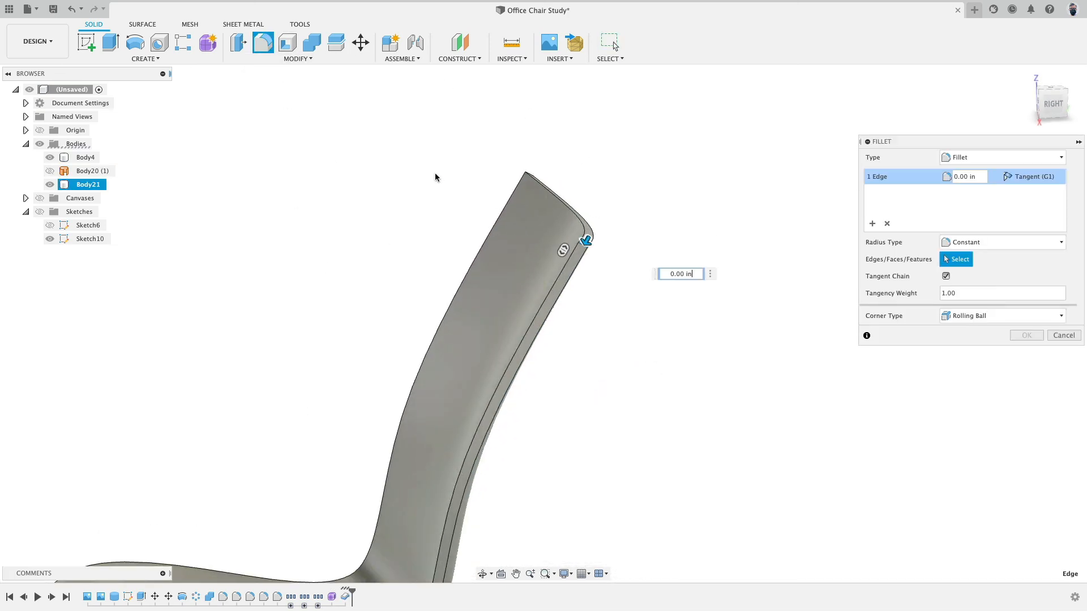
{"action": "middle_click_drag", "start_coordinate": [435, 178], "coordinate": [528, 185], "text": "shift"}
{"action": "left_click", "coordinate": [516, 183]}
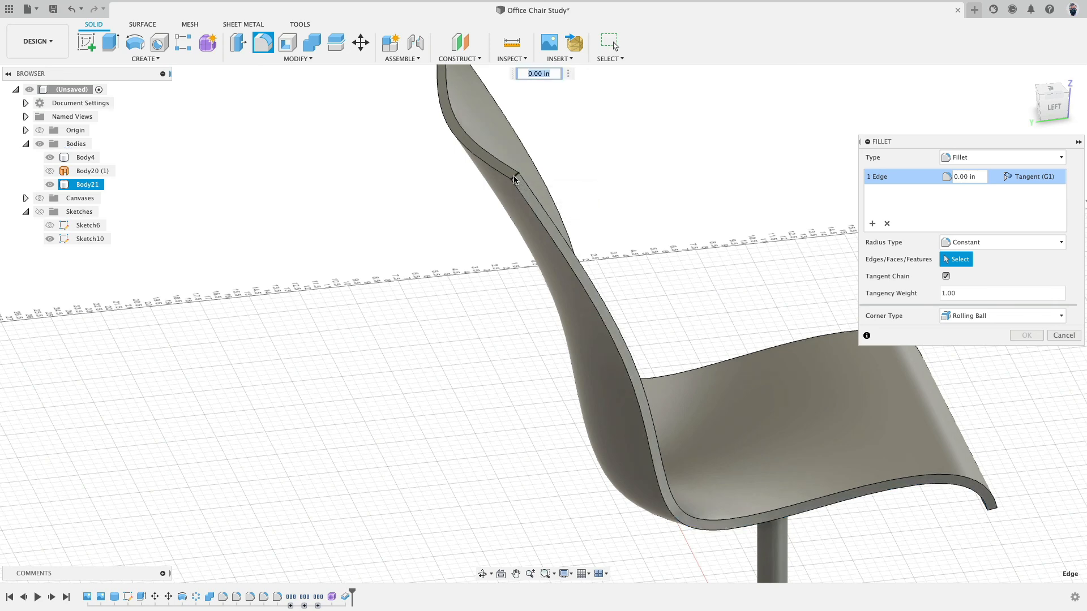
{"action": "middle_click_drag", "start_coordinate": [949, 444], "coordinate": [521, 487], "text": "shift"}
{"action": "scroll", "coordinate": [912, 465], "scroll_direction": "up", "scroll_amount": 5}
{"action": "left_click", "coordinate": [904, 444]}
{"action": "left_click", "coordinate": [521, 488]}
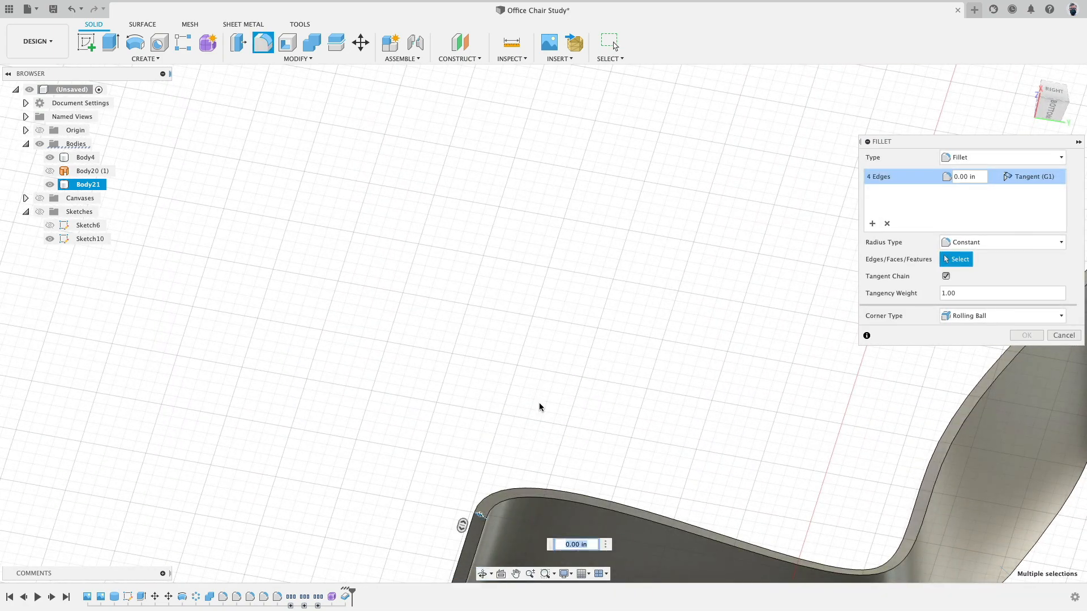
{"action": "middle_click_drag", "start_coordinate": [539, 406], "coordinate": [520, 430], "text": "shift"}
{"action": "scroll", "coordinate": [555, 335], "scroll_direction": "down", "scroll_amount": 5}
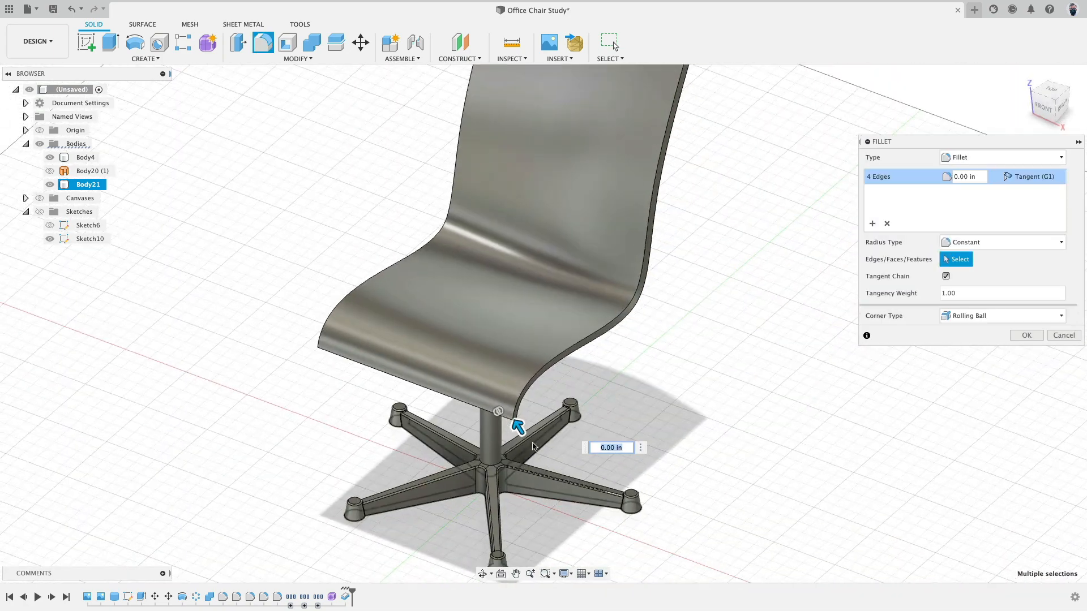
{"action": "left_click_drag", "start_coordinate": [518, 428], "coordinate": [515, 423]}
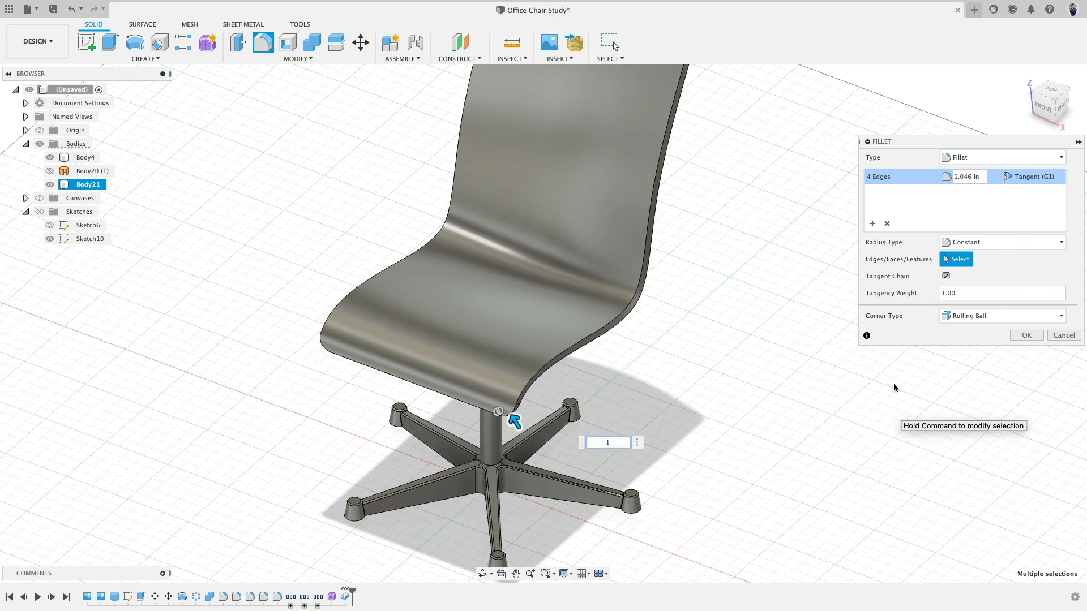
{"action": "middle_click_drag", "start_coordinate": [895, 387], "coordinate": [983, 324], "text": "shift"}
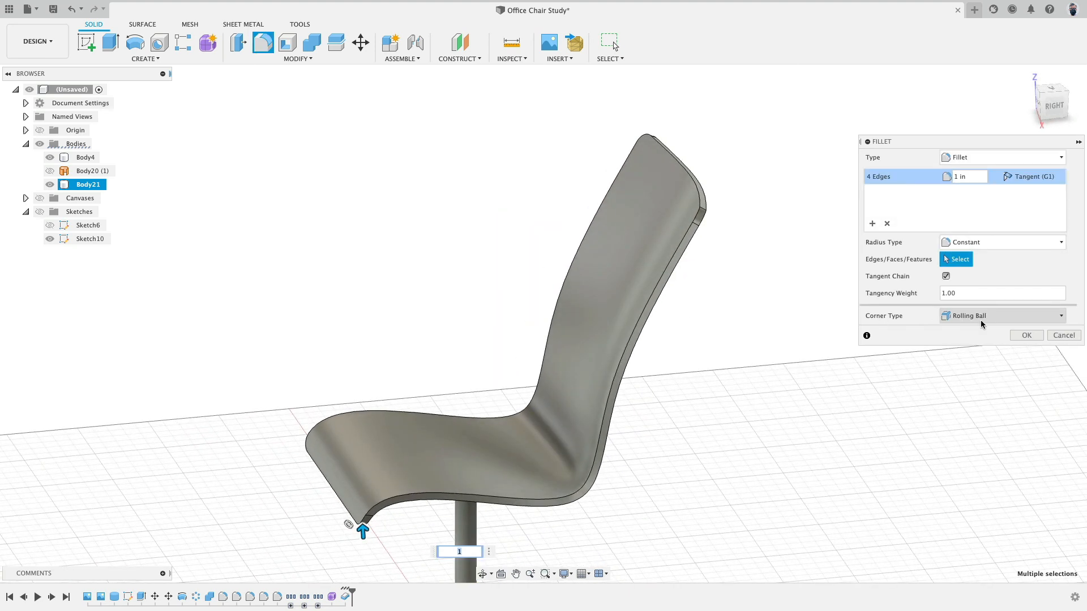
{"action": "left_click", "coordinate": [1022, 336]}
- Reopen the seat form for editing and move the seat pan's centre vertex down and forward to about Y -1.79 in, Z 14.75 in
{"action": "middle_click_drag", "start_coordinate": [731, 400], "coordinate": [706, 415], "text": "shift"}
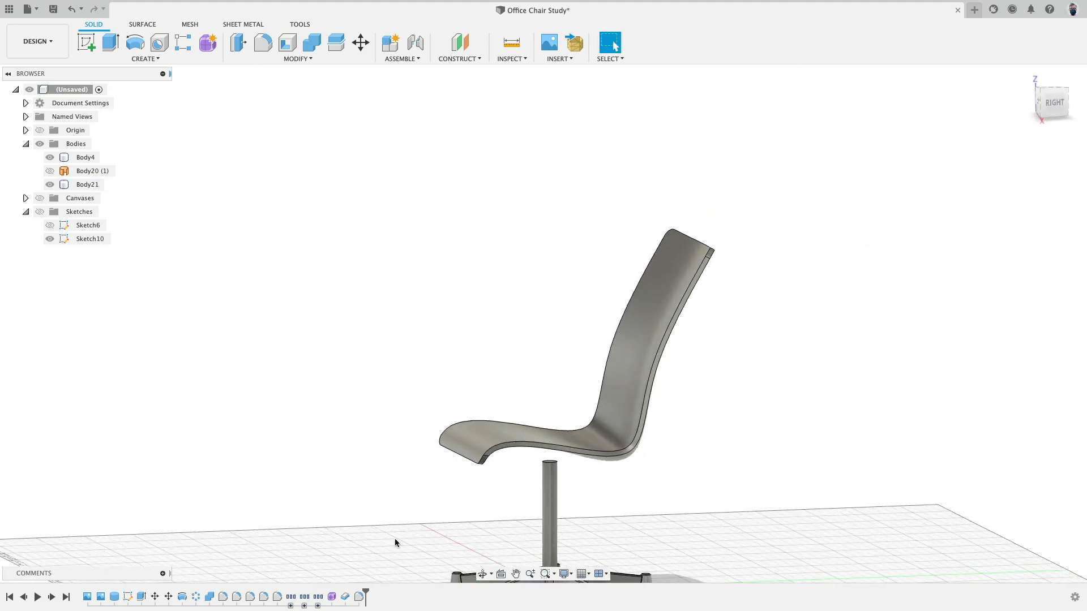
{"action": "double_click", "coordinate": [333, 597]}
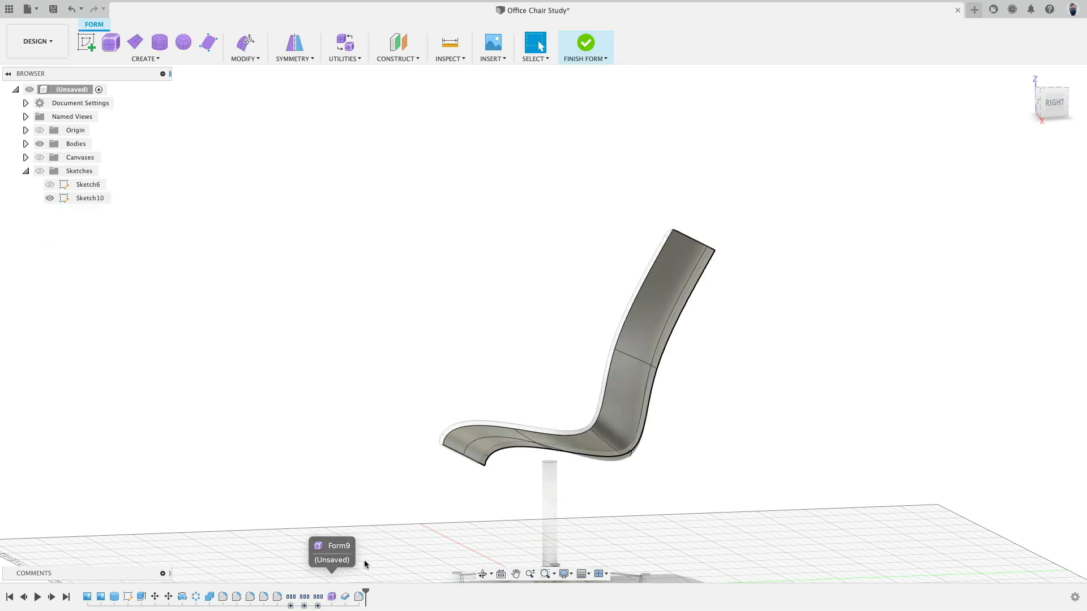
{"action": "middle_click_drag", "start_coordinate": [575, 318], "coordinate": [535, 342], "text": "shift"}
{"action": "middle_click_drag", "start_coordinate": [570, 336], "coordinate": [566, 346], "text": "shift"}
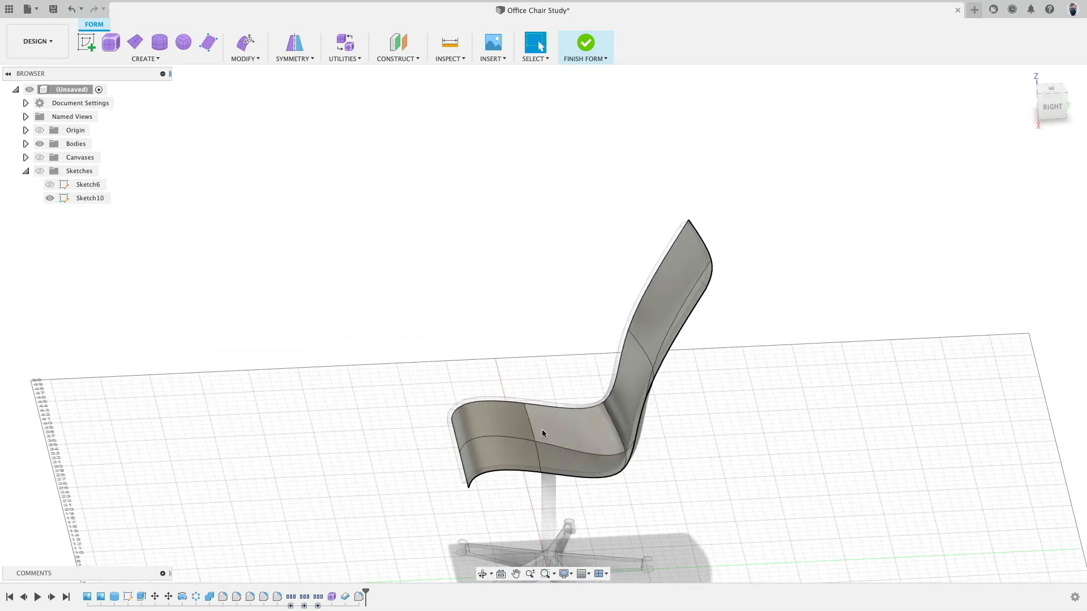
{"action": "left_click", "coordinate": [1055, 109]}
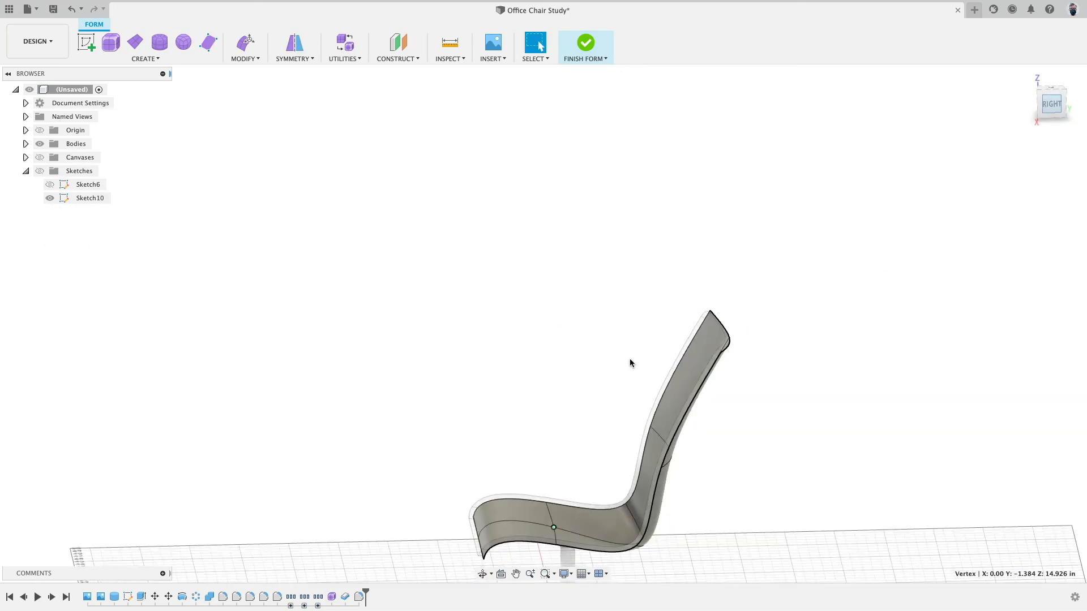
{"action": "scroll", "coordinate": [637, 352], "scroll_direction": "up", "scroll_amount": 5}
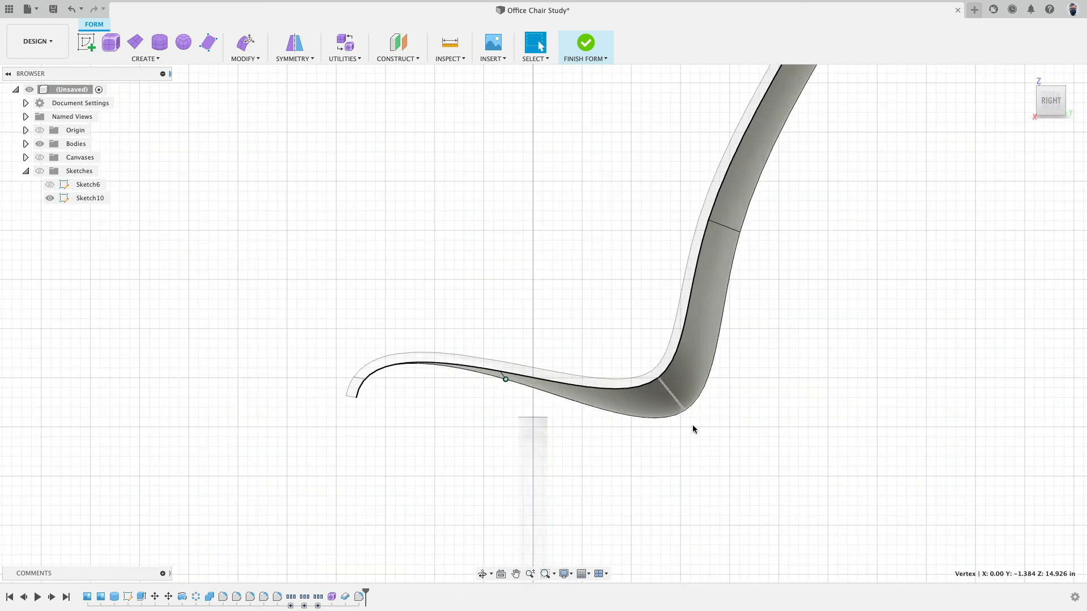
{"action": "left_click", "coordinate": [510, 383]}
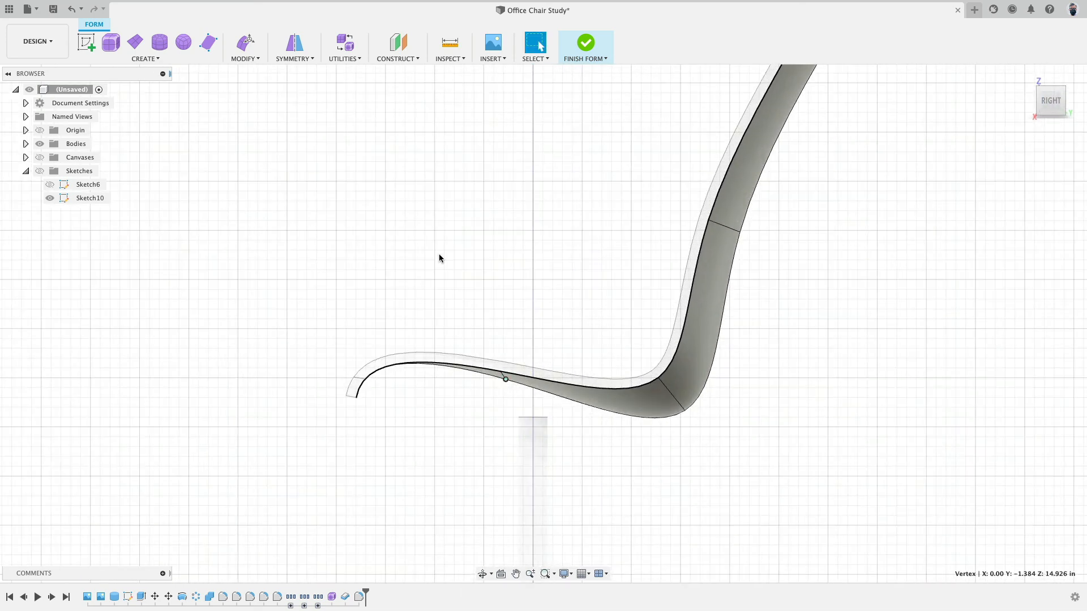
{"action": "left_click", "coordinate": [246, 42]}
{"action": "left_click_drag", "start_coordinate": [520, 395], "coordinate": [500, 403]}
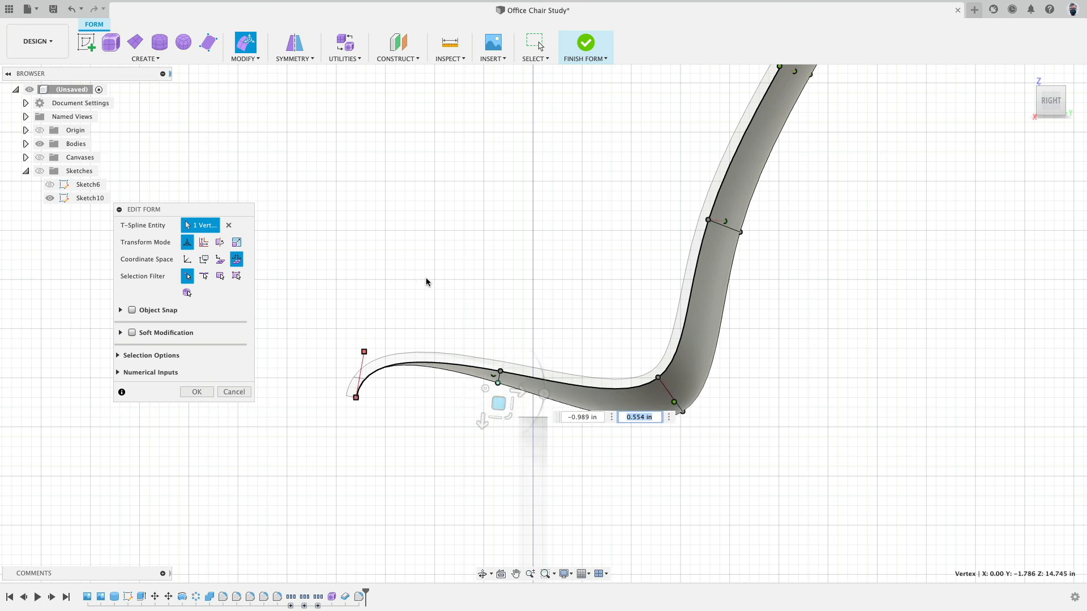
{"action": "middle_click_drag", "start_coordinate": [427, 280], "coordinate": [422, 301], "text": "shift"}
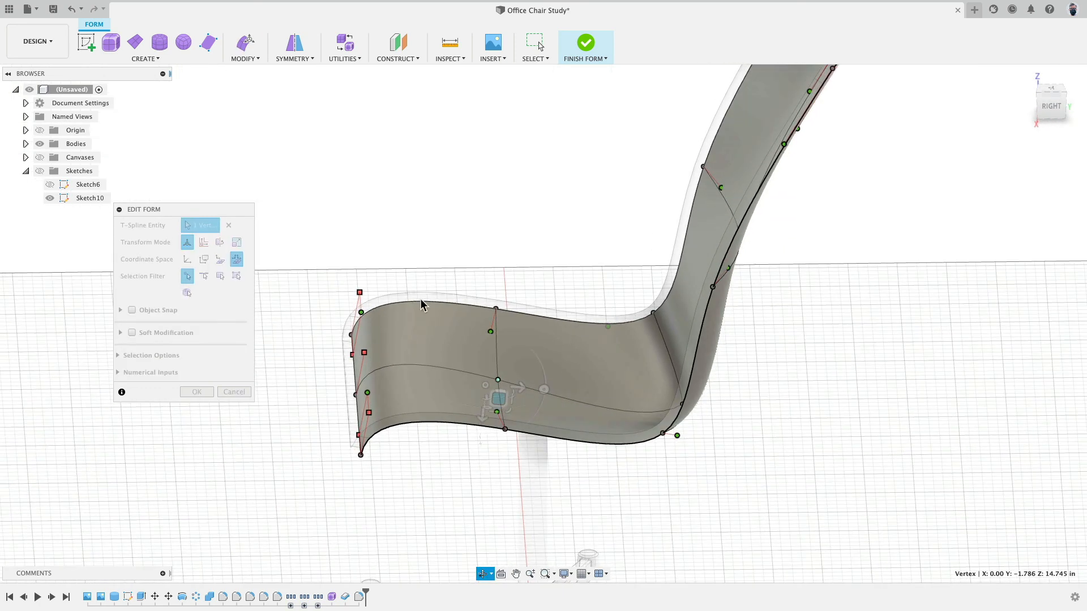
- Try moving the seat's front-edge centre vertex back to about Y -8.4 in, lower its tangent handle, and finish the form
{"action": "left_click", "coordinate": [355, 394]}
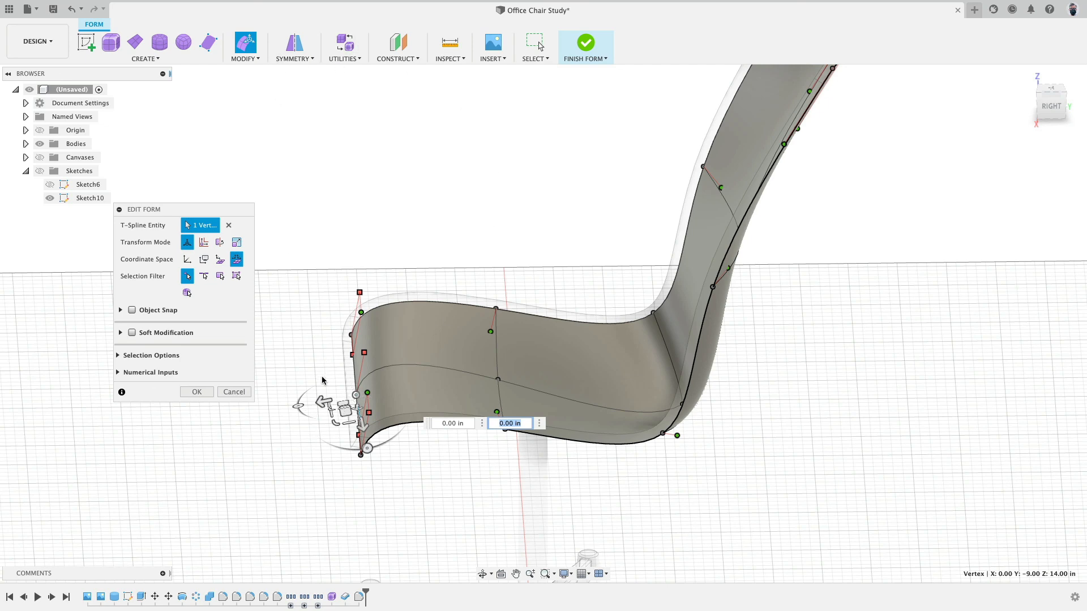
{"action": "left_click_drag", "start_coordinate": [323, 402], "coordinate": [347, 398]}
{"action": "middle_click_drag", "start_coordinate": [302, 387], "coordinate": [335, 362], "text": "shift"}
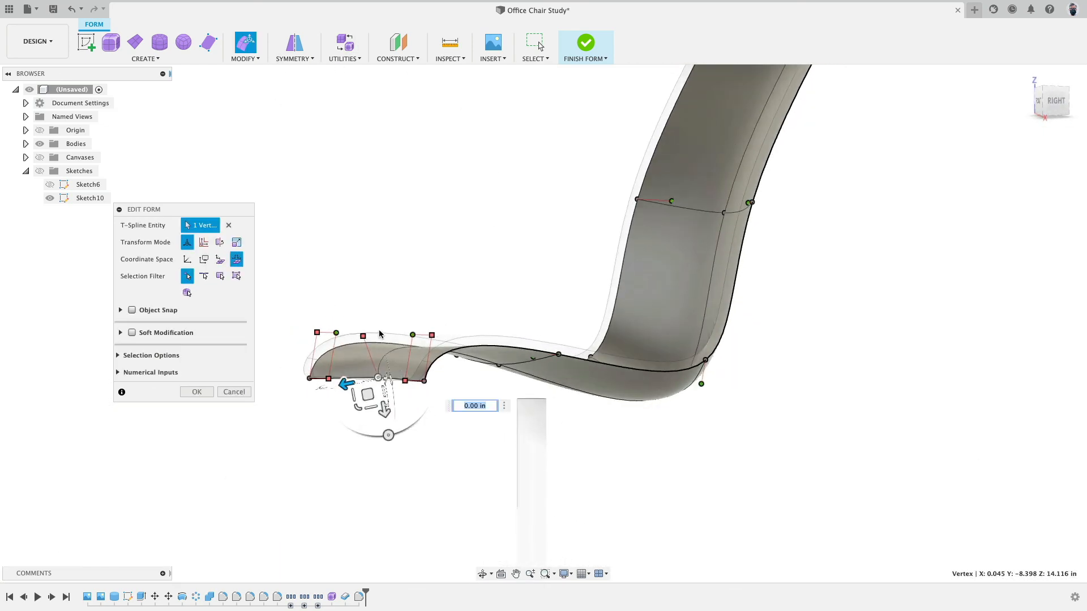
{"action": "left_click", "coordinate": [363, 337]}
{"action": "left_click_drag", "start_coordinate": [368, 371], "coordinate": [371, 392]}
{"action": "left_click", "coordinate": [205, 393]}
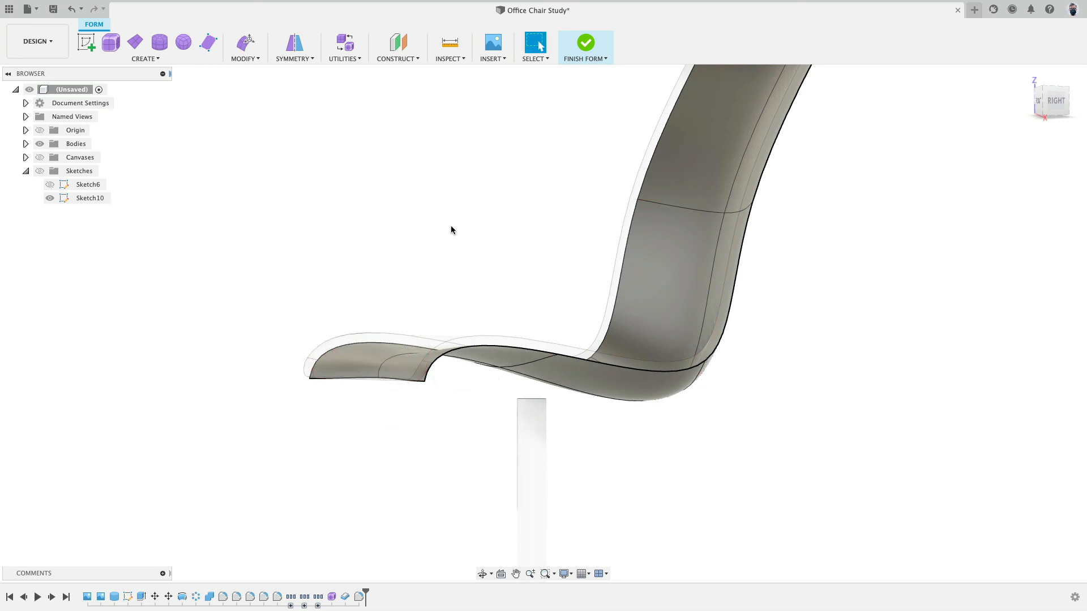
{"action": "left_click", "coordinate": [586, 43]}
{"action": "middle_click_drag", "start_coordinate": [389, 310], "coordinate": [403, 283], "text": "shift"}
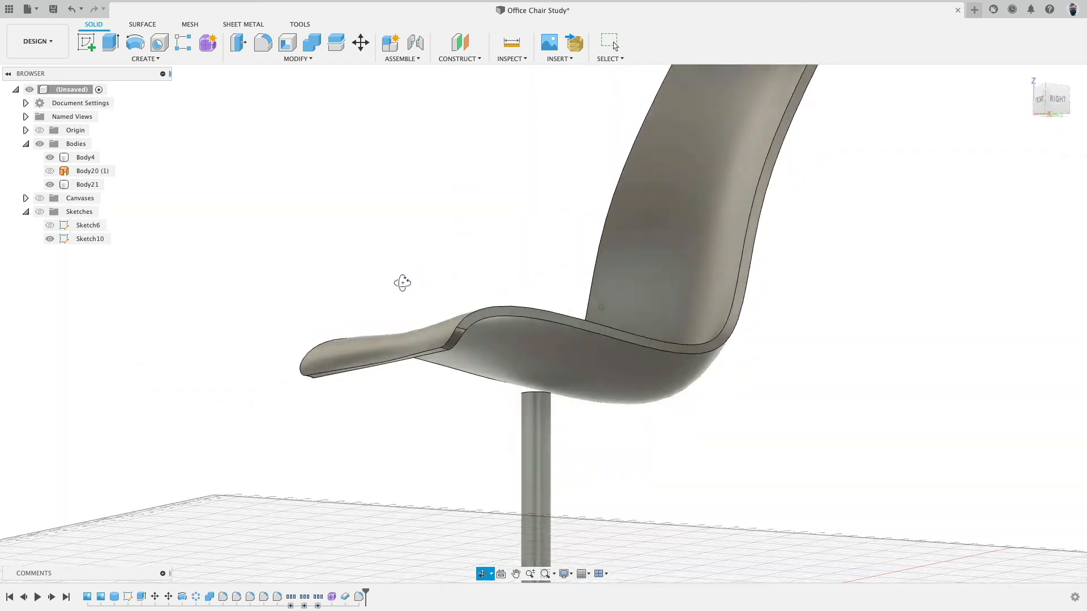
- Undo the latest vertex edits to the seat form, and finish the form again
{"action": "key", "text": "super+z"}
{"action": "key", "text": "super+z"}
{"action": "key", "text": "super+z"}
{"action": "key", "text": "super+z"}
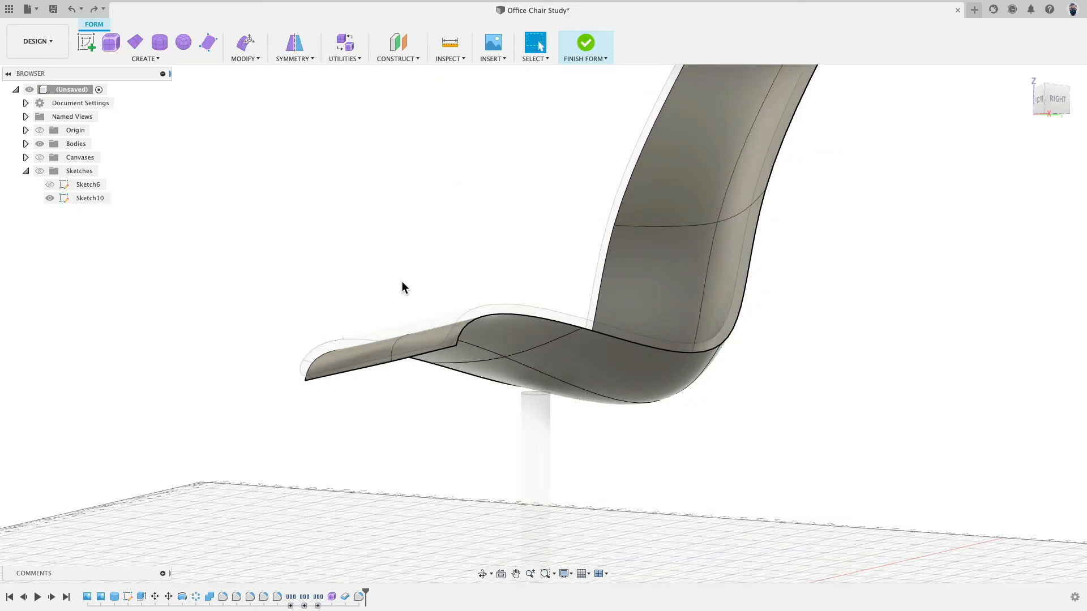
{"action": "left_click", "coordinate": [586, 43]}
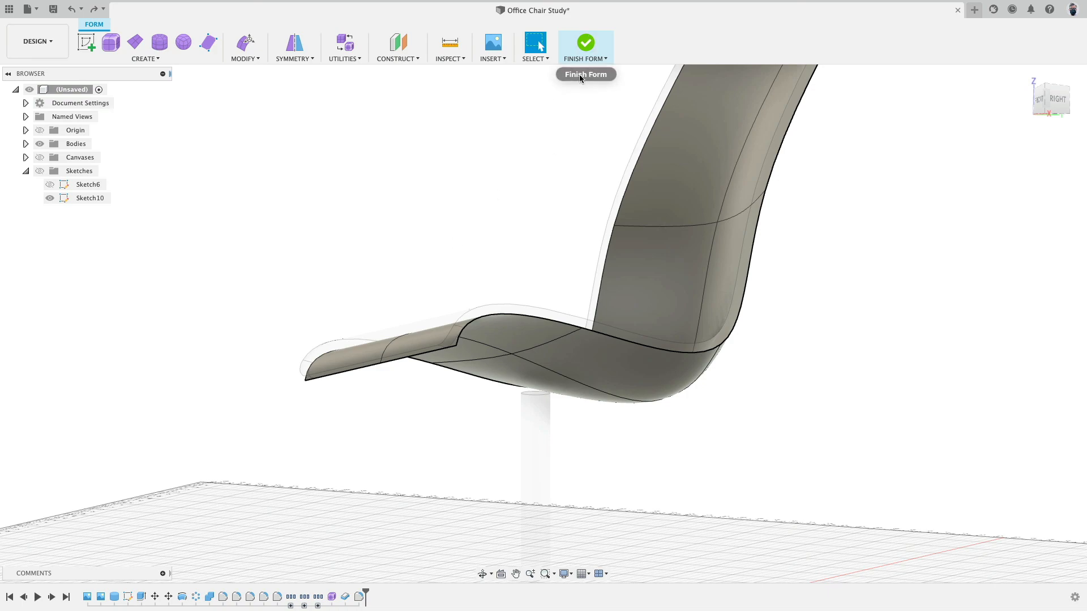
- Examine the high-back seat's profile from the right side, and the whole chair from an angled front view
{"action": "middle_click_drag", "start_coordinate": [466, 236], "coordinate": [457, 225], "text": "shift"}
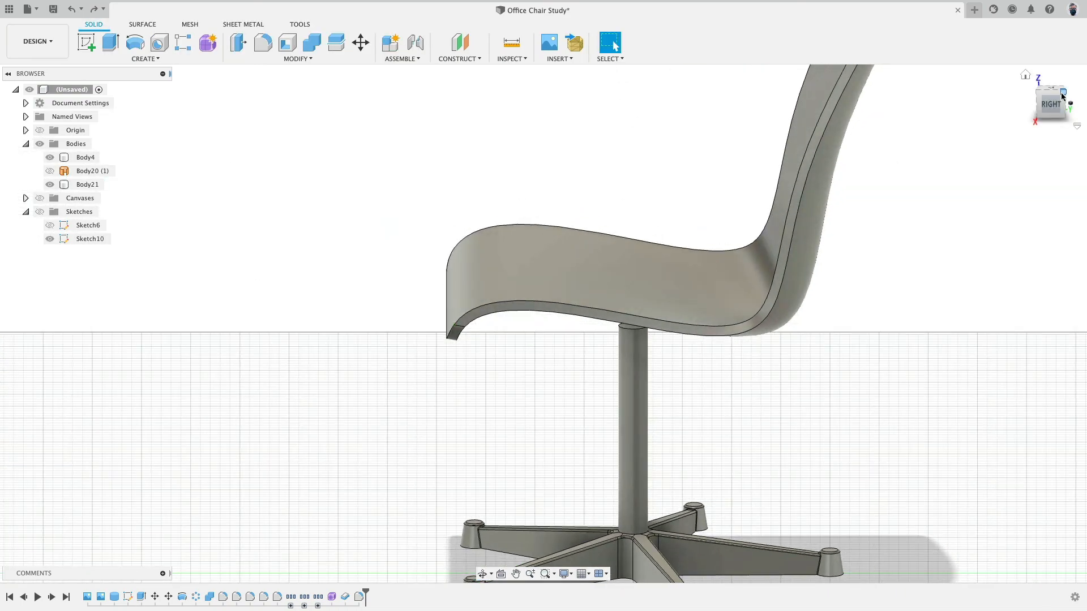
{"action": "left_click_drag", "start_coordinate": [1051, 105], "coordinate": [966, 171]}
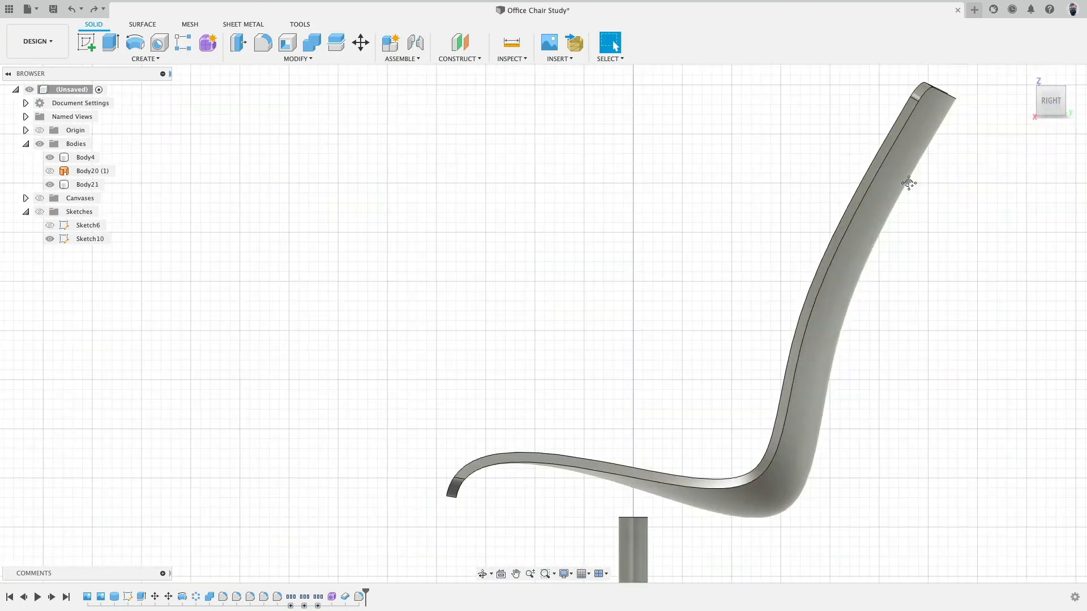
{"action": "scroll", "coordinate": [910, 182], "scroll_direction": "down", "scroll_amount": 3}
{"action": "middle_click_drag", "start_coordinate": [910, 184], "coordinate": [840, 206]}
{"action": "scroll", "coordinate": [840, 206], "scroll_direction": "down", "scroll_amount": 4}
{"action": "middle_click_drag", "start_coordinate": [645, 174], "coordinate": [710, 204], "text": "shift"}
{"action": "middle_click_drag", "start_coordinate": [851, 201], "coordinate": [694, 205]}
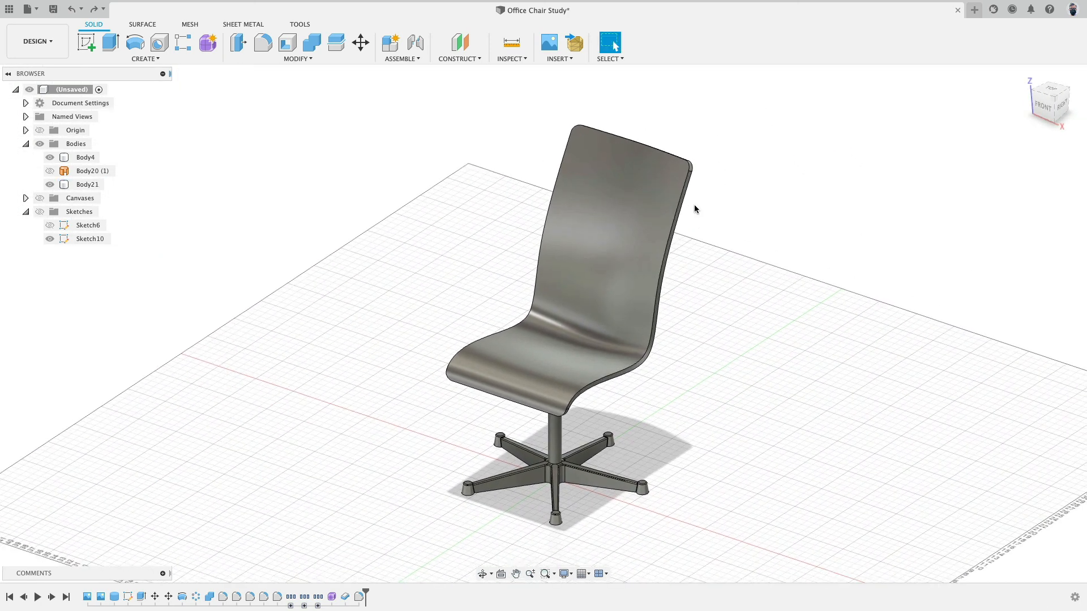
- Group the high-back seat's form, thicken and fillet features in the timeline, and rename the group
{"action": "left_click", "coordinate": [332, 597]}
{"action": "left_click", "coordinate": [345, 597], "text": "shift"}
{"action": "right_click", "coordinate": [358, 599]}
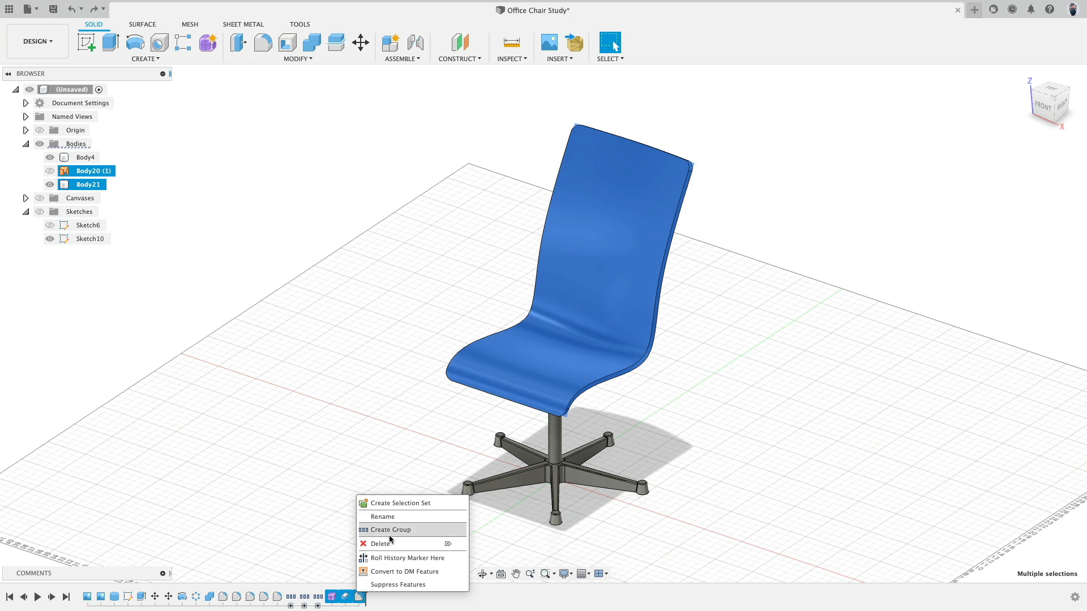
{"action": "left_click", "coordinate": [390, 530]}
{"action": "right_click", "coordinate": [333, 598]}
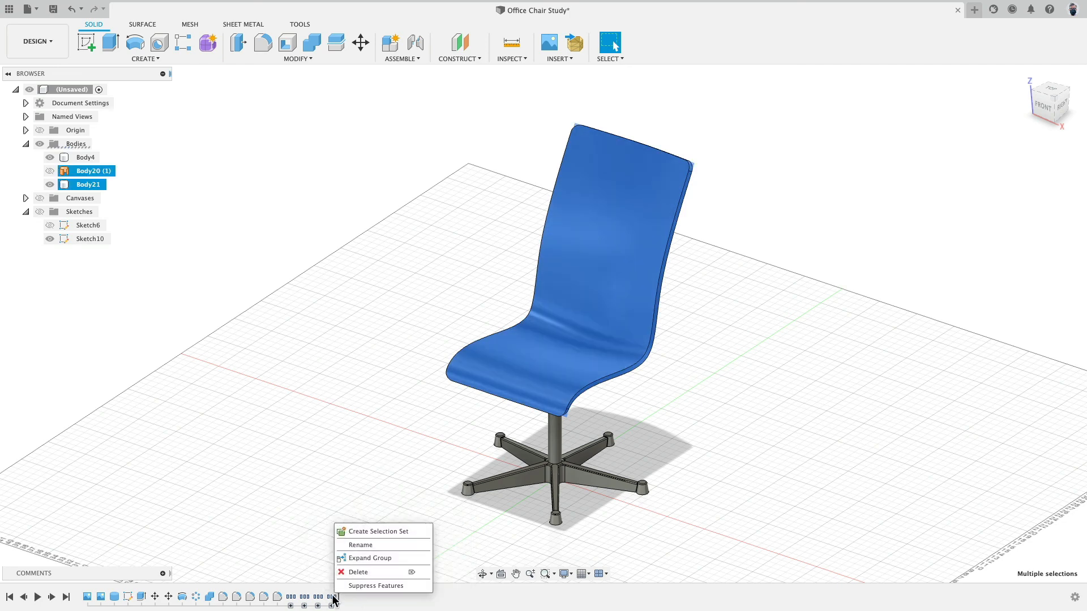
{"action": "left_click", "coordinate": [363, 546]}
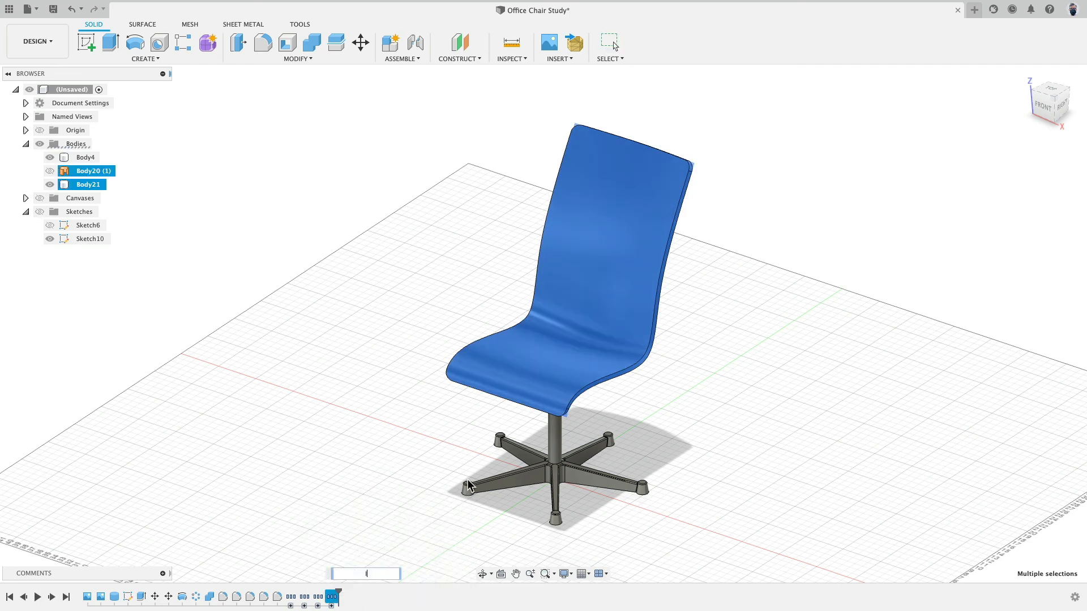
{"action": "key", "text": "Return"}
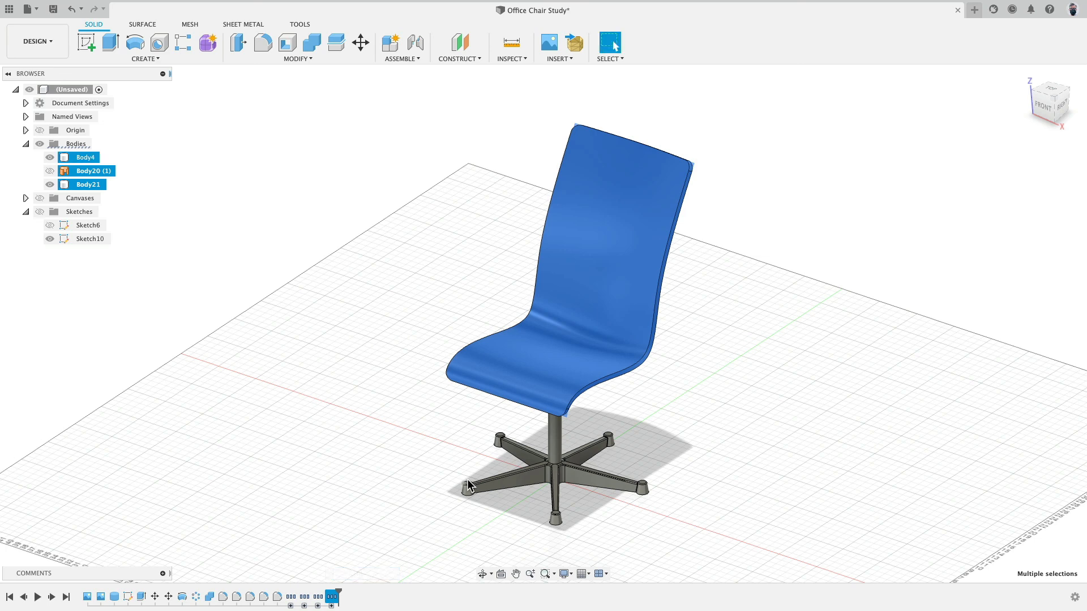
{"action": "left_click", "coordinate": [343, 439]}
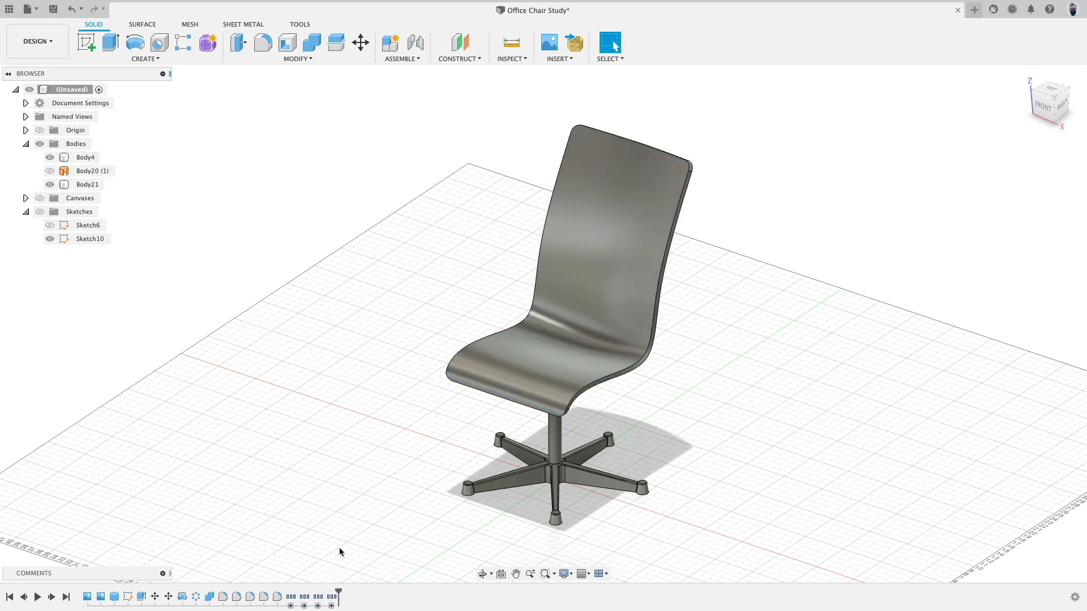
- Suppress the new high-back seat group and unsuppress the third timeline group, containing the armchair shell
{"action": "right_click", "coordinate": [333, 598]}
{"action": "left_click", "coordinate": [366, 584]}
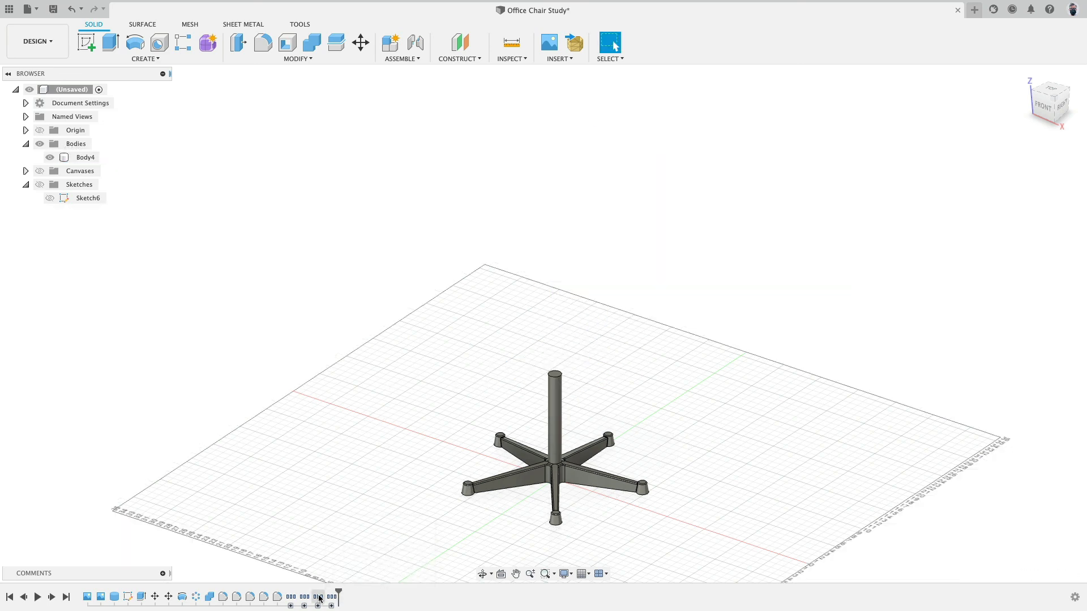
{"action": "right_click", "coordinate": [319, 598]}
{"action": "left_click", "coordinate": [339, 585]}
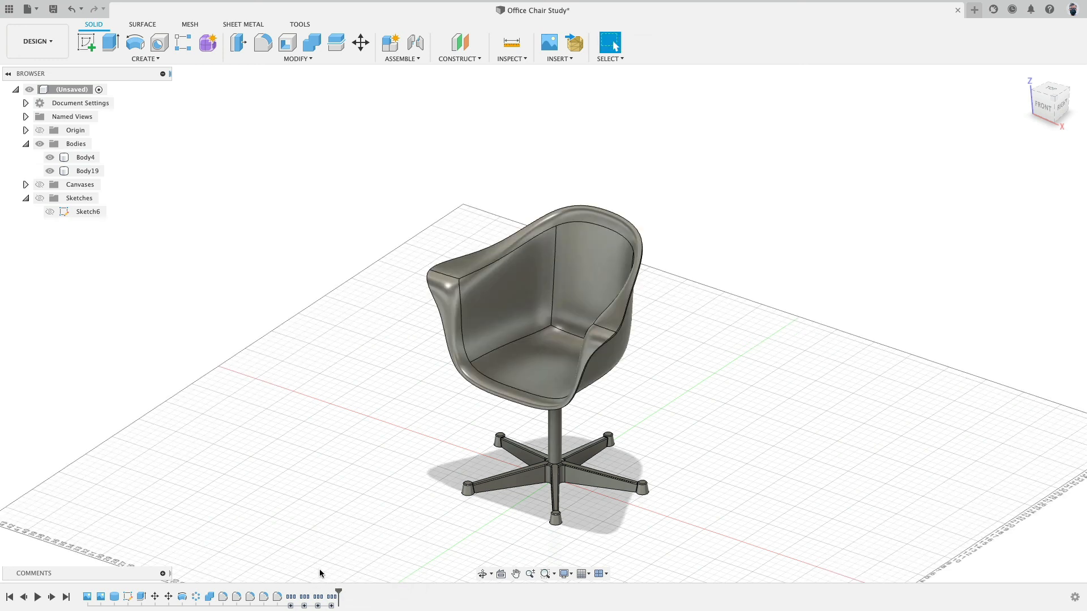
- Suppress the armchair shell group and unsuppress the second timeline group, containing the rounded tub seat
{"action": "right_click", "coordinate": [319, 594]}
{"action": "left_click", "coordinate": [352, 585]}
{"action": "right_click", "coordinate": [316, 593]}
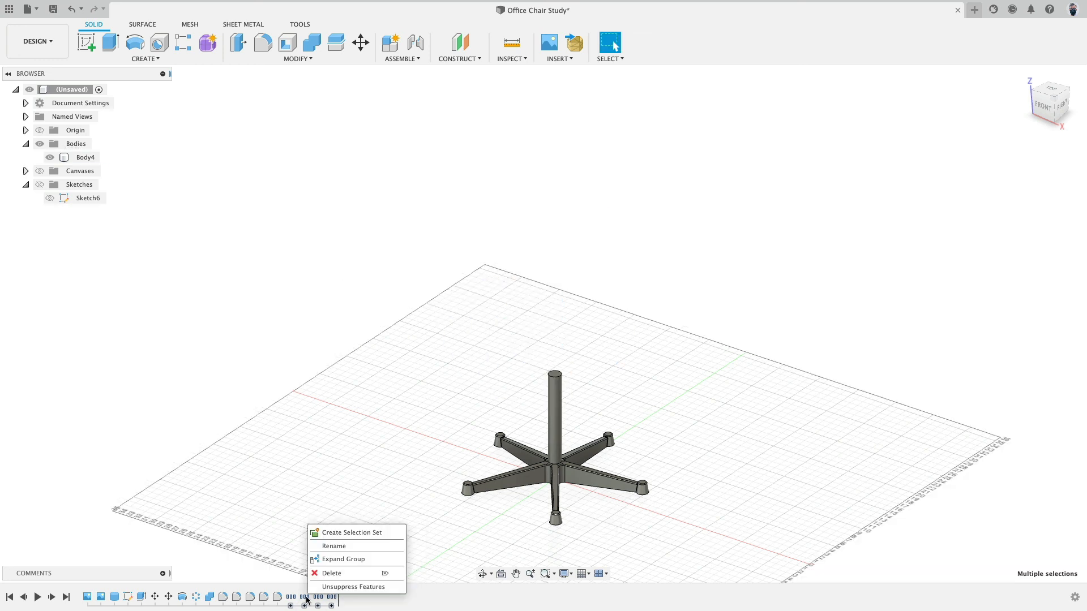
{"action": "left_click", "coordinate": [340, 587]}
- Unsuppress the first, third and fourth timeline groups to show all four seat variants together on the base
{"action": "right_click", "coordinate": [288, 597]}
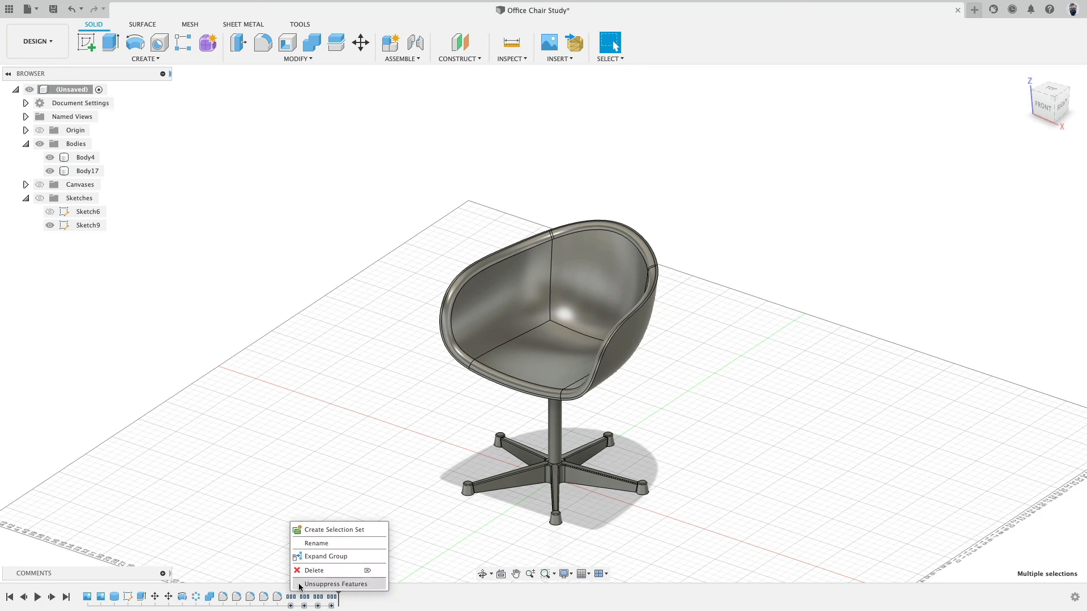
{"action": "left_click", "coordinate": [295, 585]}
{"action": "right_click", "coordinate": [329, 596]}
{"action": "left_click", "coordinate": [330, 586]}
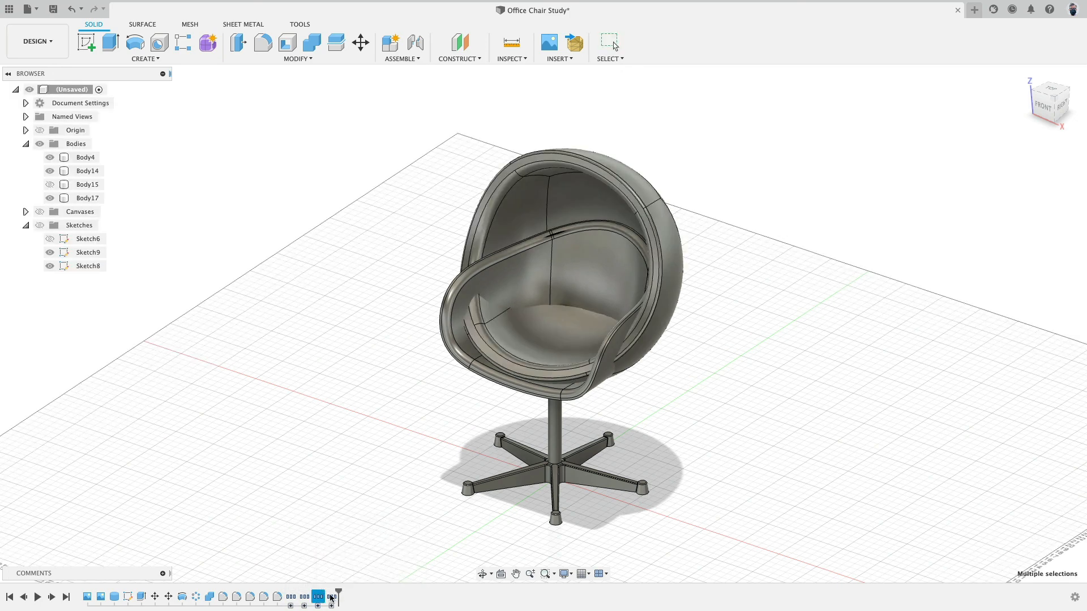
{"action": "right_click", "coordinate": [339, 596]}
{"action": "left_click", "coordinate": [360, 586]}
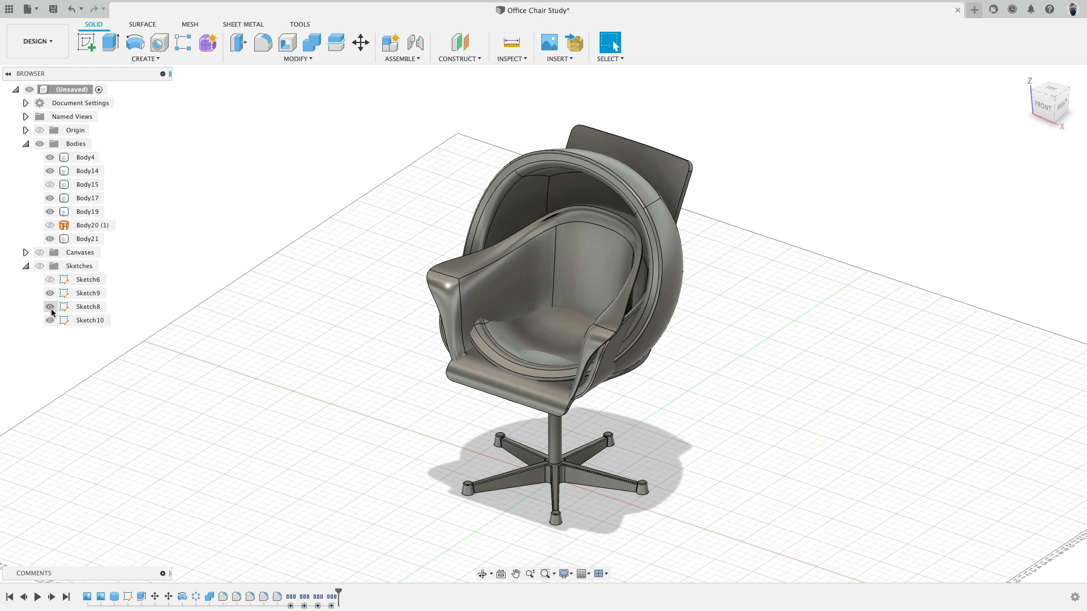
- Suppress the ball seat, tub seat and armchair shell groups, leaving only the high-back seat active on the base
{"action": "right_click", "coordinate": [291, 597]}
{"action": "left_click", "coordinate": [310, 584]}
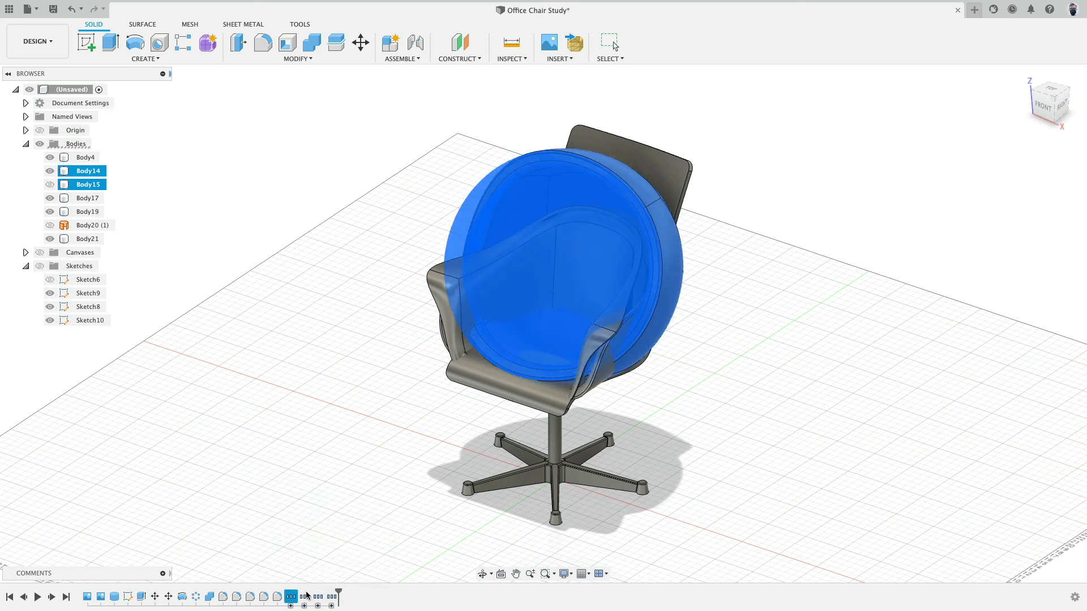
{"action": "right_click", "coordinate": [306, 598]}
{"action": "left_click", "coordinate": [317, 585]}
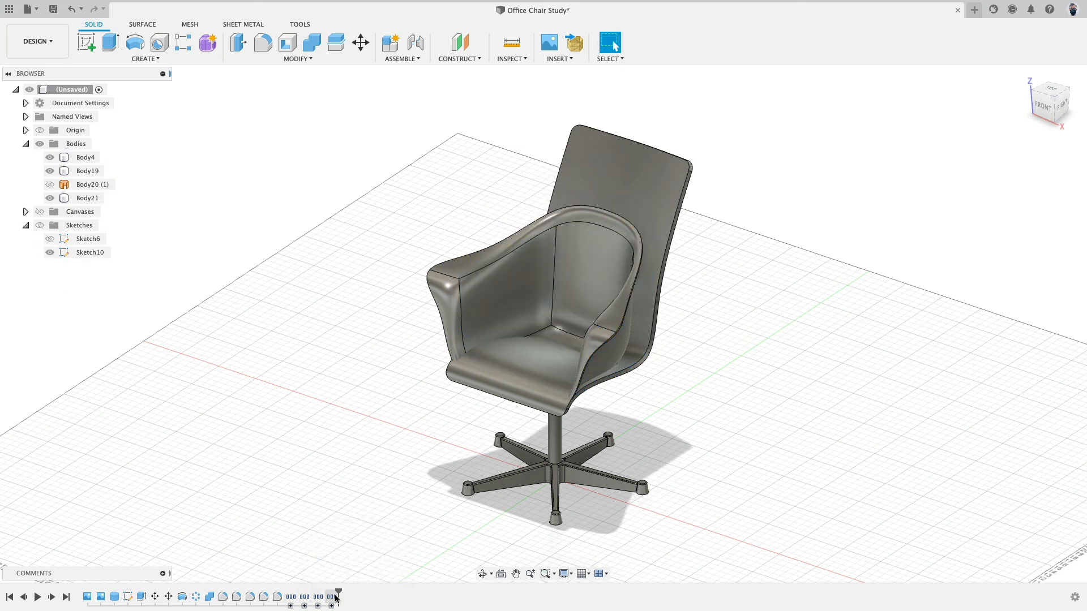
{"action": "right_click", "coordinate": [330, 598]}
{"action": "right_click", "coordinate": [327, 598]}
{"action": "right_click", "coordinate": [324, 598]}
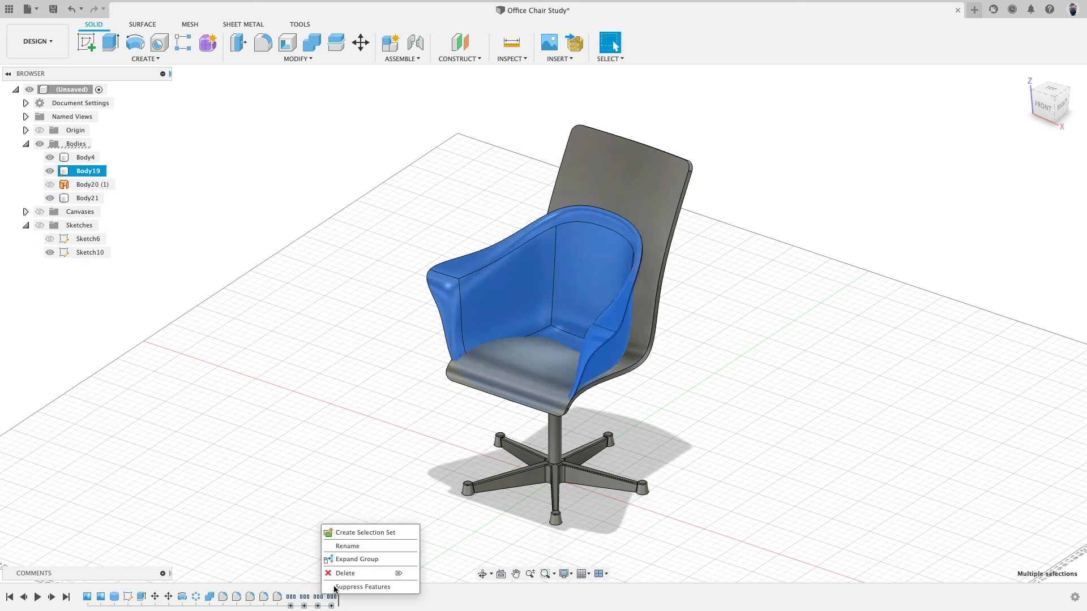
{"action": "left_click", "coordinate": [363, 587]}
{"action": "mouse_move", "coordinate": [437, 538]}
{"action": "middle_mouse_down", "text": "shift"}
{"action": "mouse_move", "coordinate": [356, 521]}
{"action": "mouse_move", "coordinate": [465, 521]}
{"action": "mouse_move", "coordinate": [453, 525]}
{"action": "middle_mouse_up", "text": "shift"}
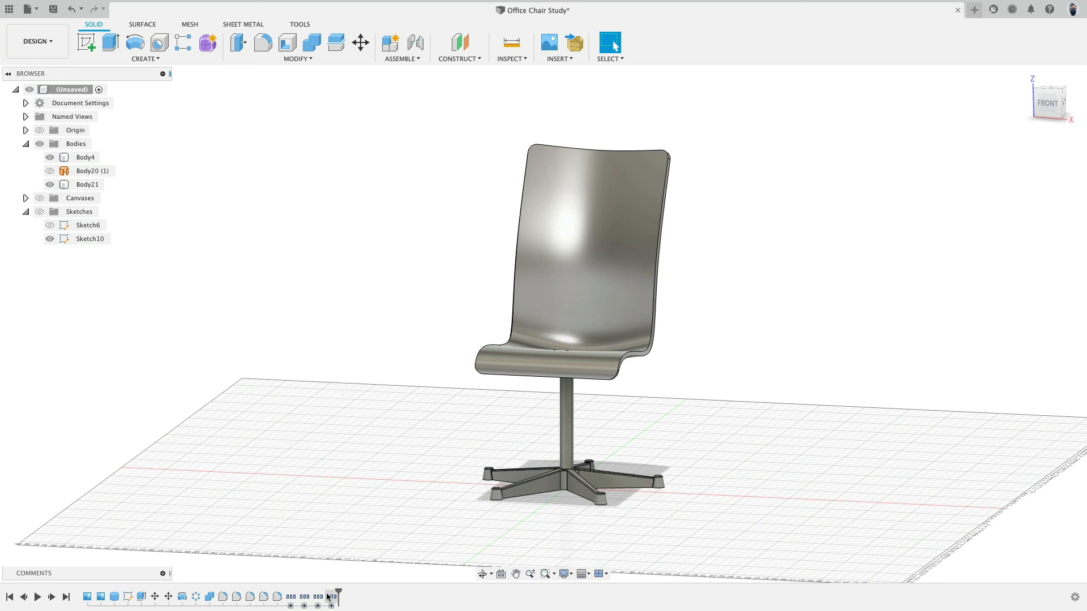
{"action": "left_click", "coordinate": [332, 606]}
{"action": "left_click", "coordinate": [1065, 105]}
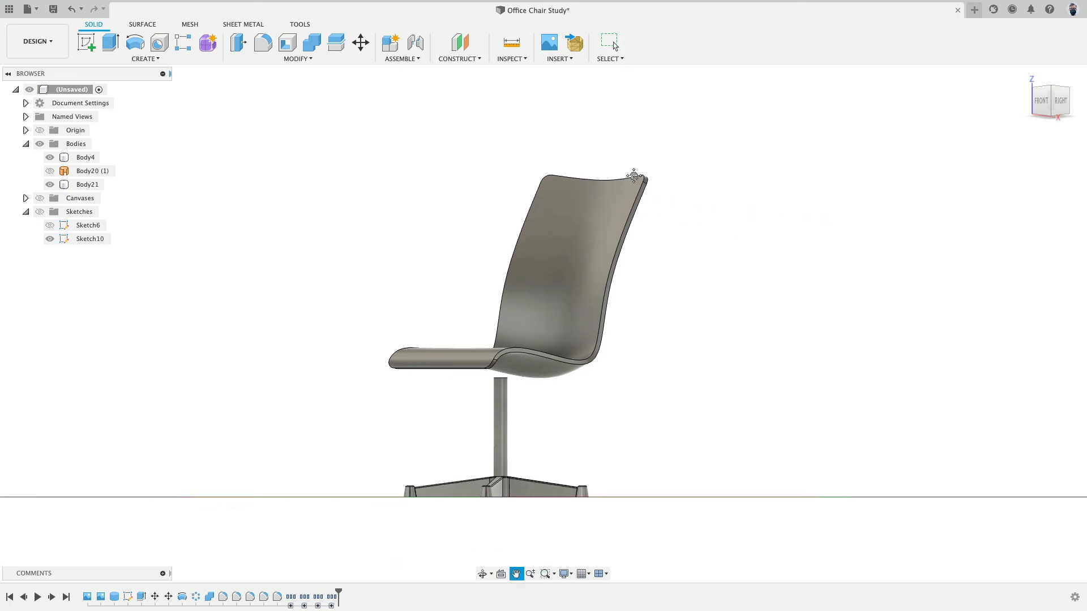